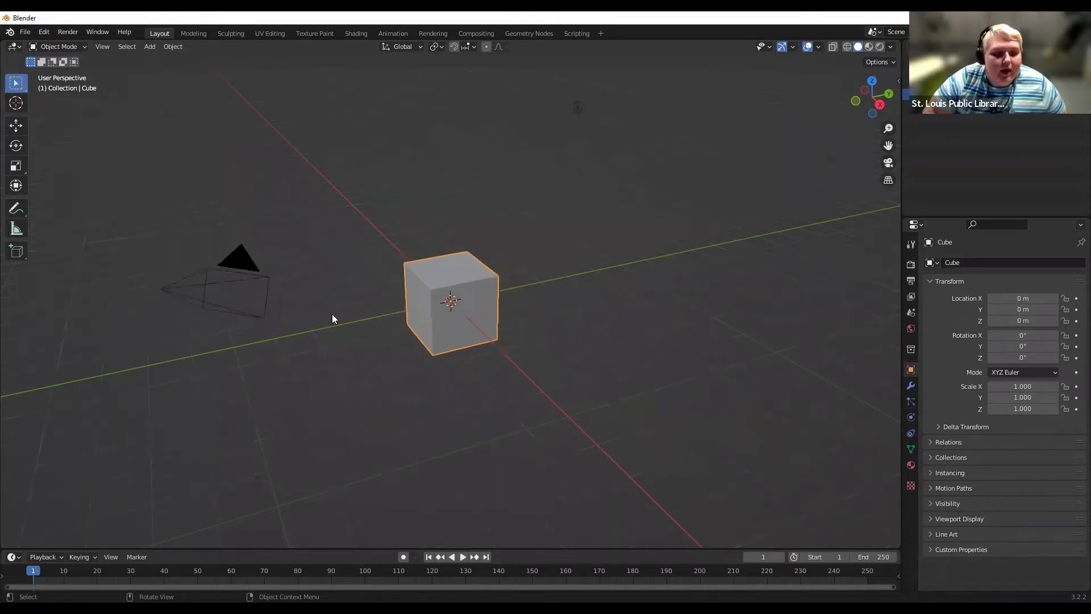
Search the add-ons in the preferences for "sc" and then for "key", and close the preferences.
scroll(331, 313, down, 2)
click(45, 32)
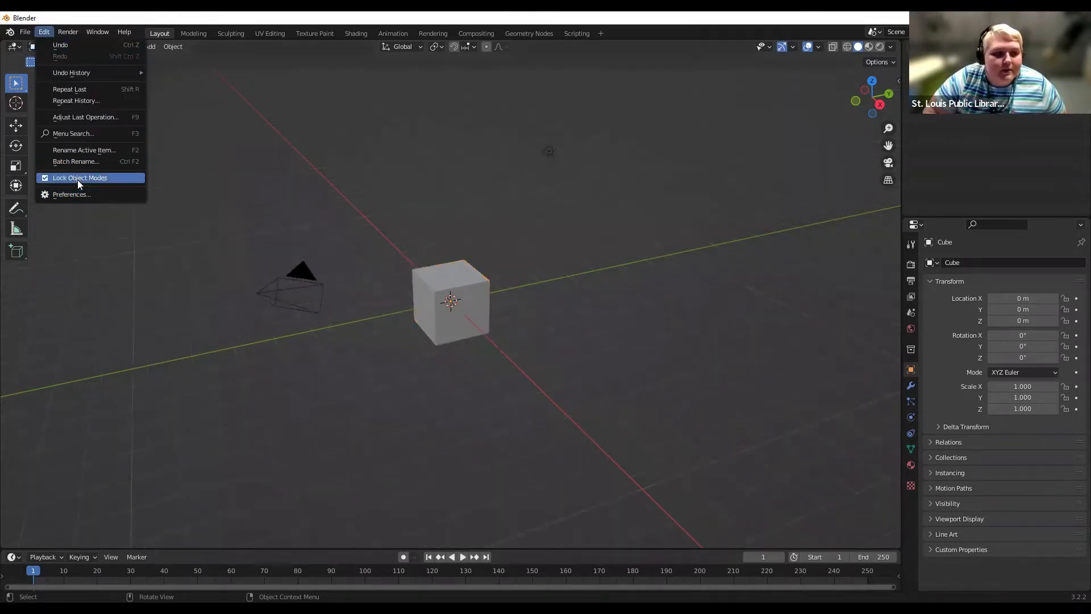
click(73, 195)
click(305, 68)
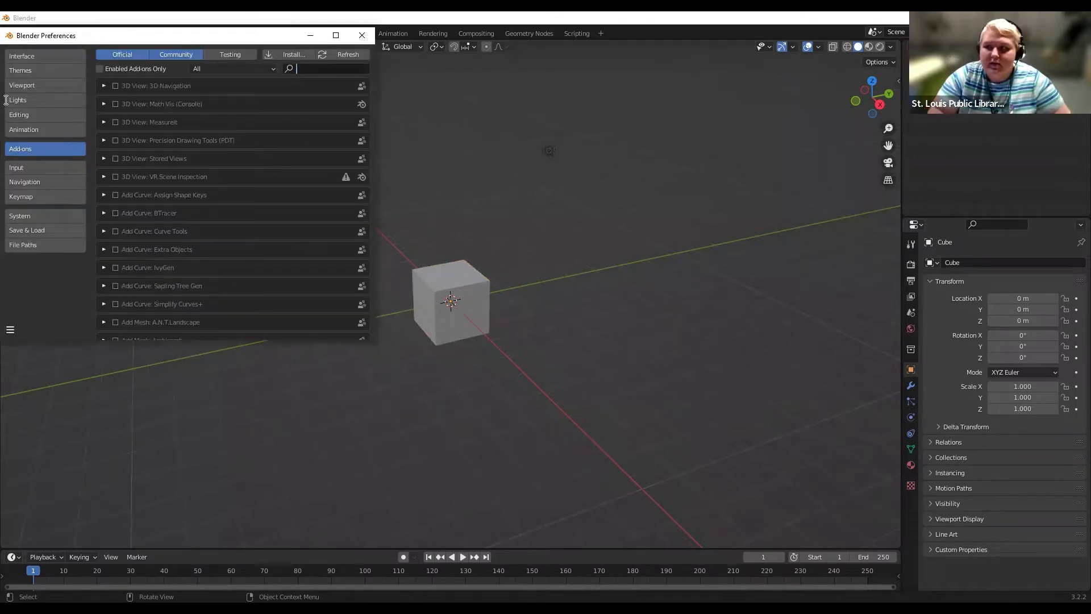
text(scr)
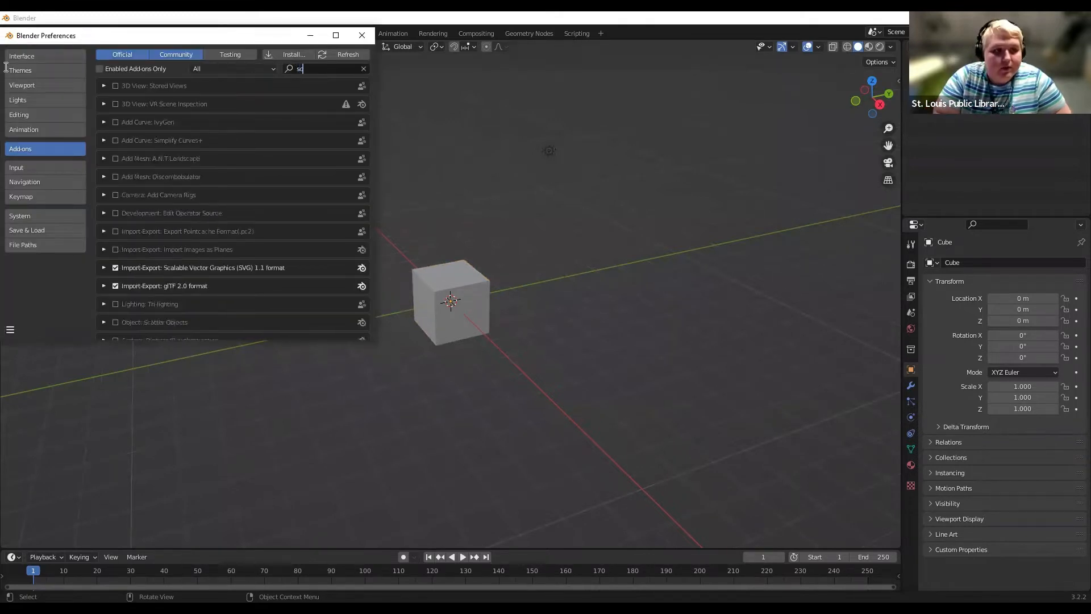
key(BackSpace)
key(BackSpace)
key(BackSpace)
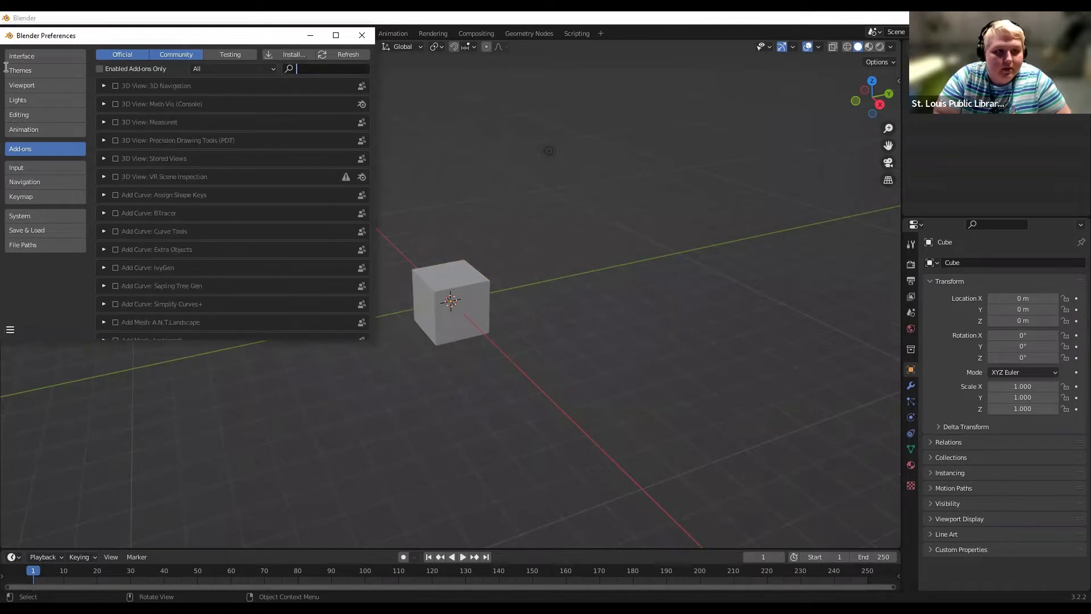
text(key)
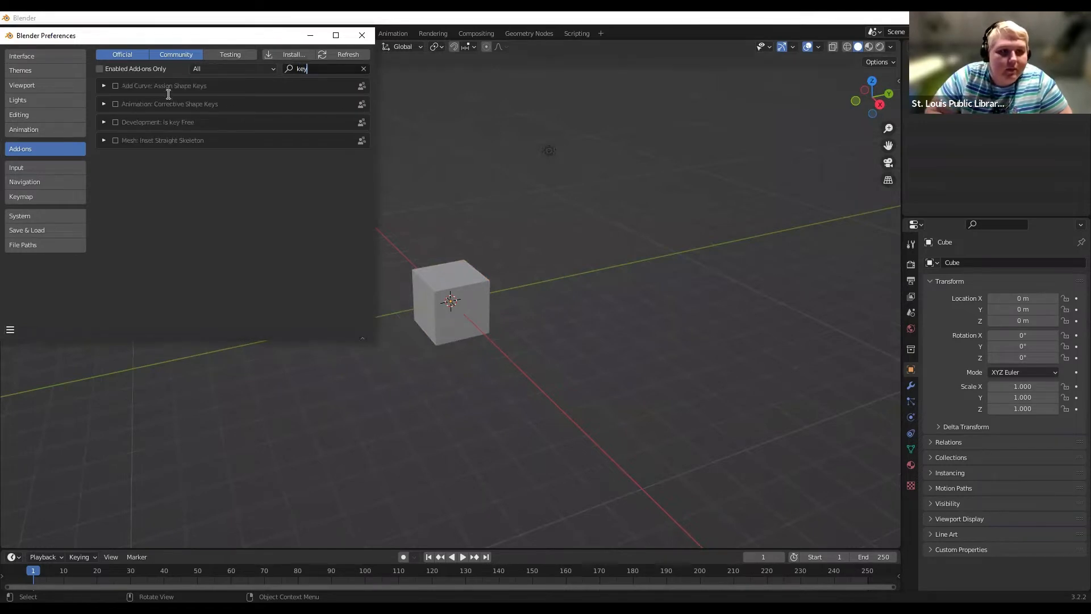
click(362, 35)
Install the add-on file shortcut_VUr-master.zip from the Downloads folder through the add-on preferences.
click(880, 104)
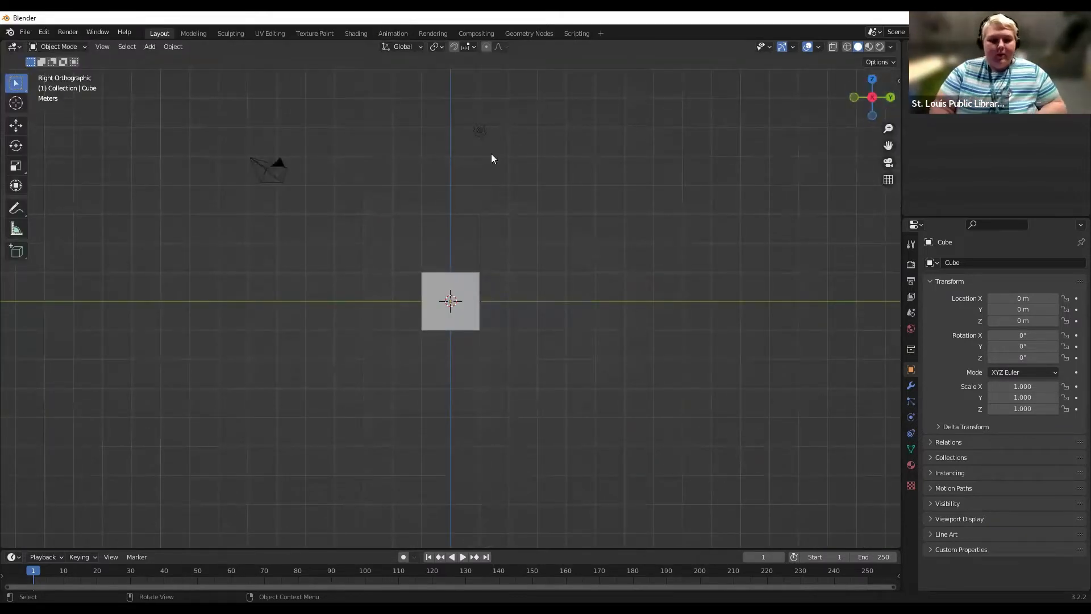
click(42, 33)
click(89, 193)
click(288, 53)
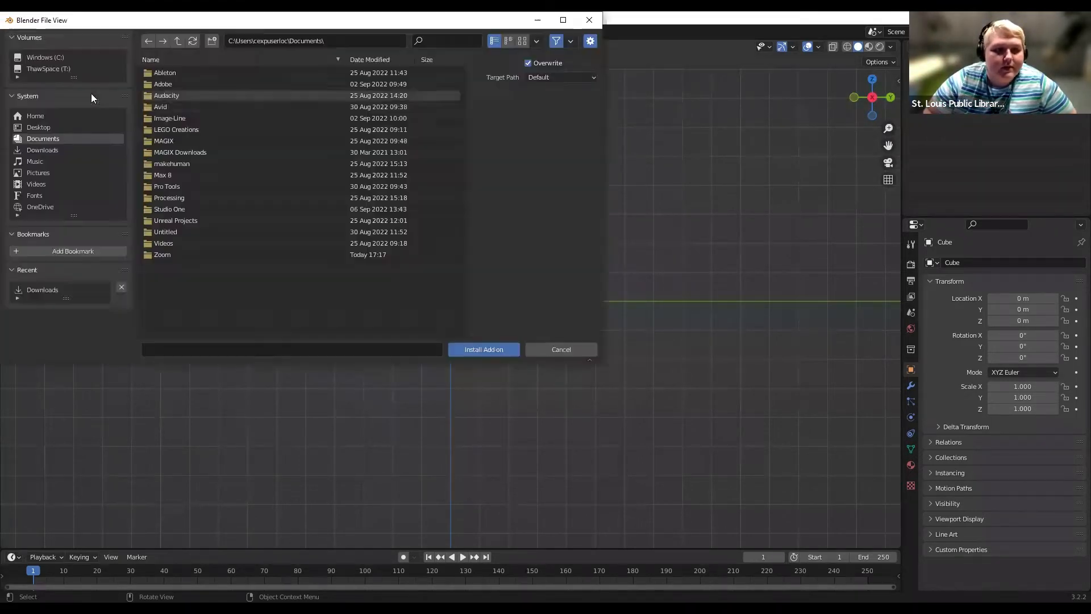
click(42, 149)
click(216, 97)
double_click(215, 96)
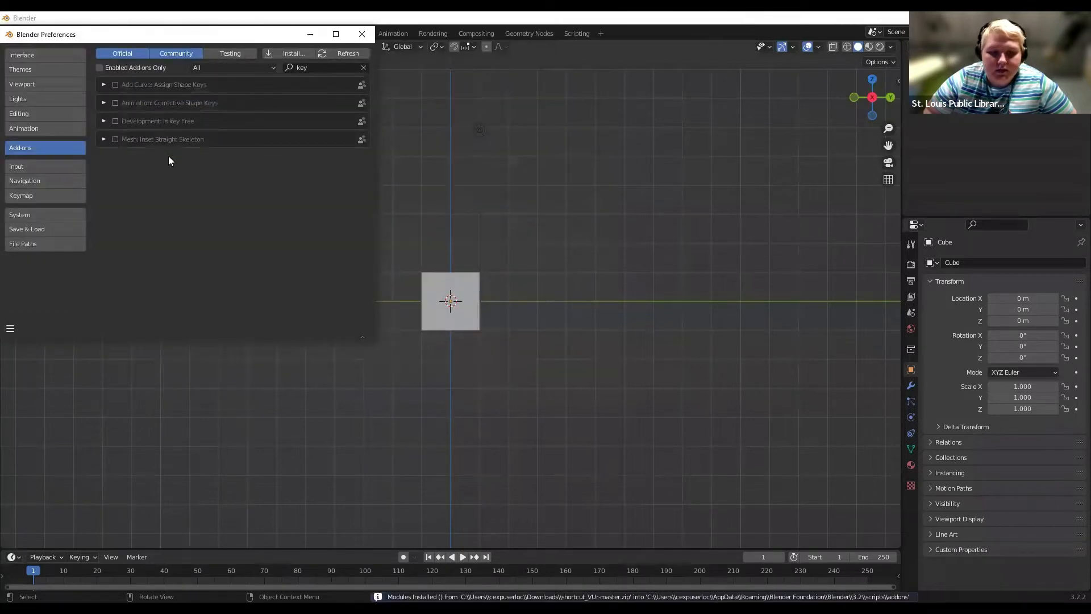
Look for the installed shortcut add-on by filtering the add-on list with "sc" and "key".
click(295, 67)
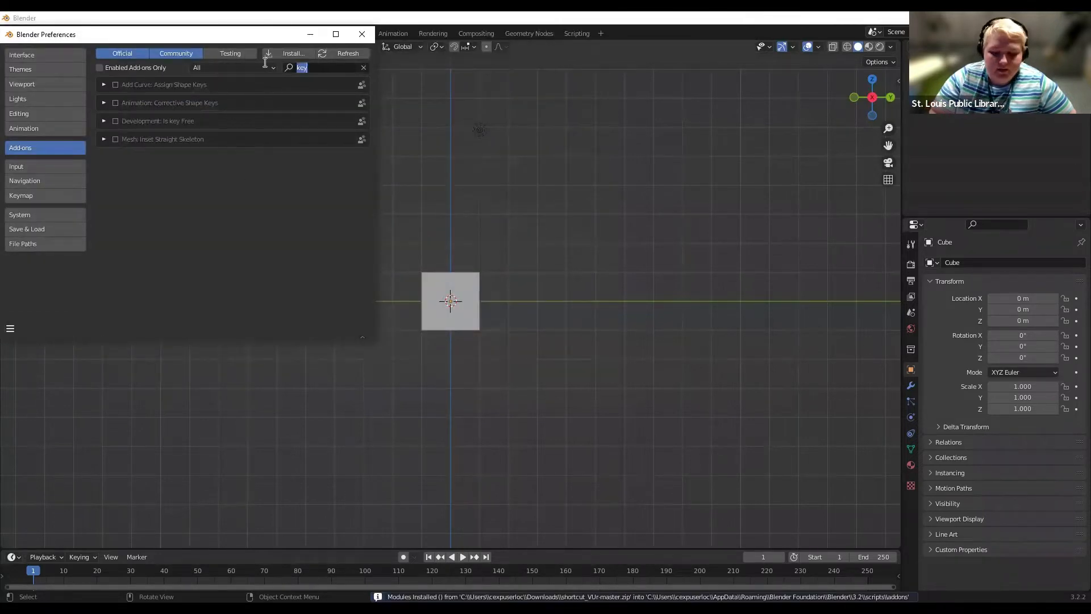
key(BackSpace)
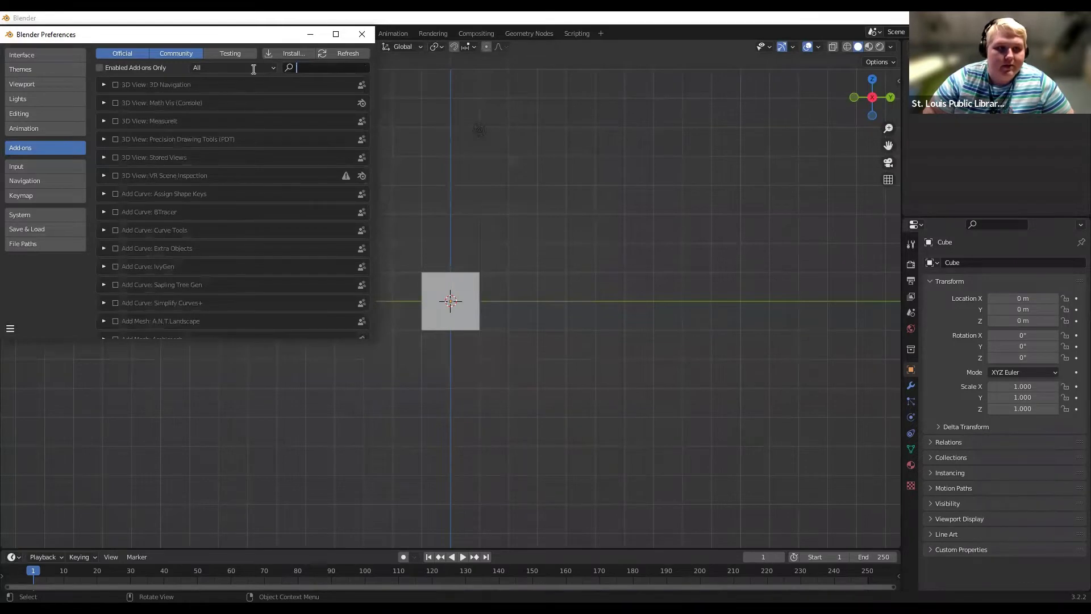
text(scr)
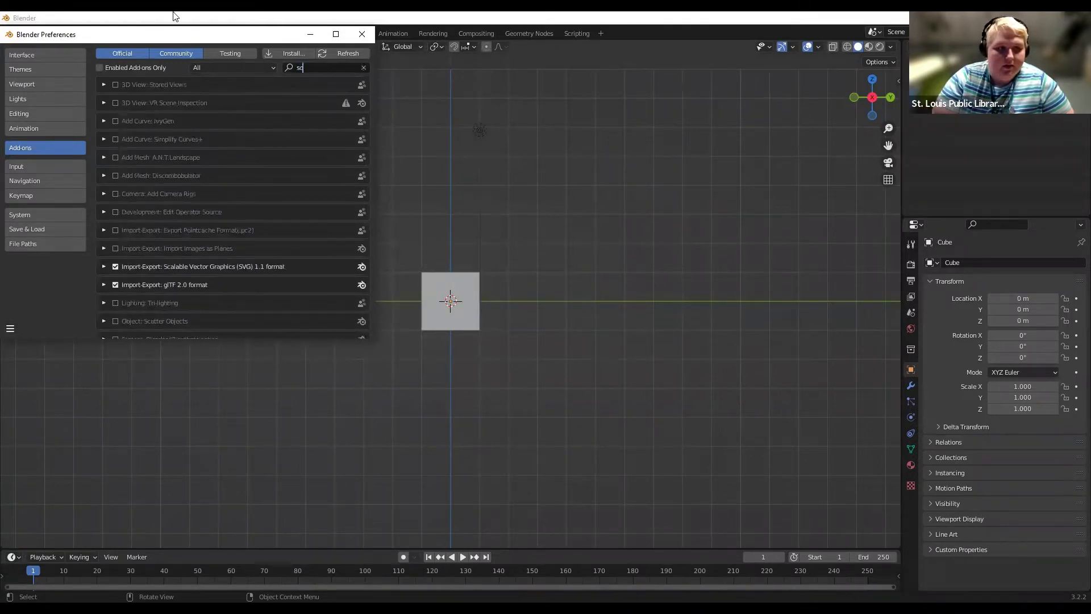
key(BackSpace)
key(BackSpace)
key(BackSpace)
text(key)
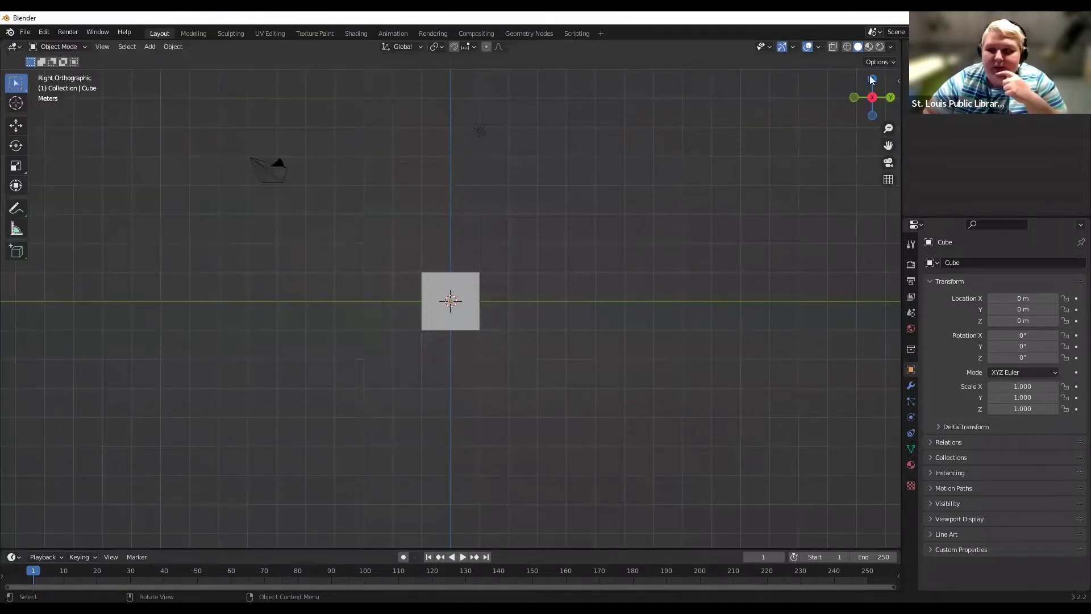
Open the Shortcut VUr settings in the viewport, set Dock to Left and start the shortcut display.
click(901, 80)
click(894, 168)
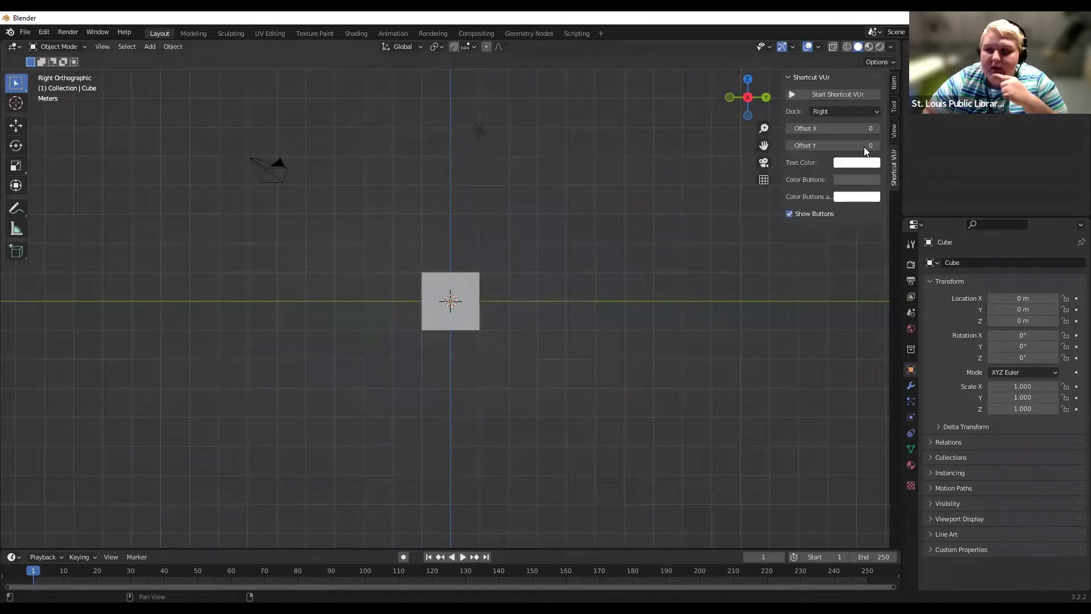
click(841, 111)
click(825, 130)
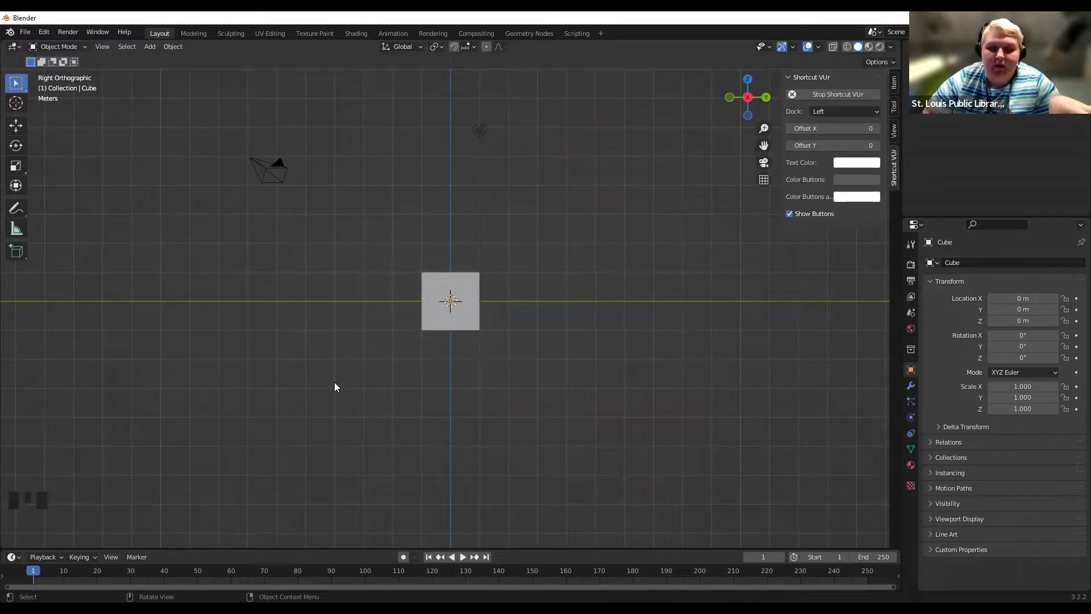
Test the shortcut display with zooming, Select All and the Apply menu, leaving without applying any transform.
scroll(593, 299, down, 2)
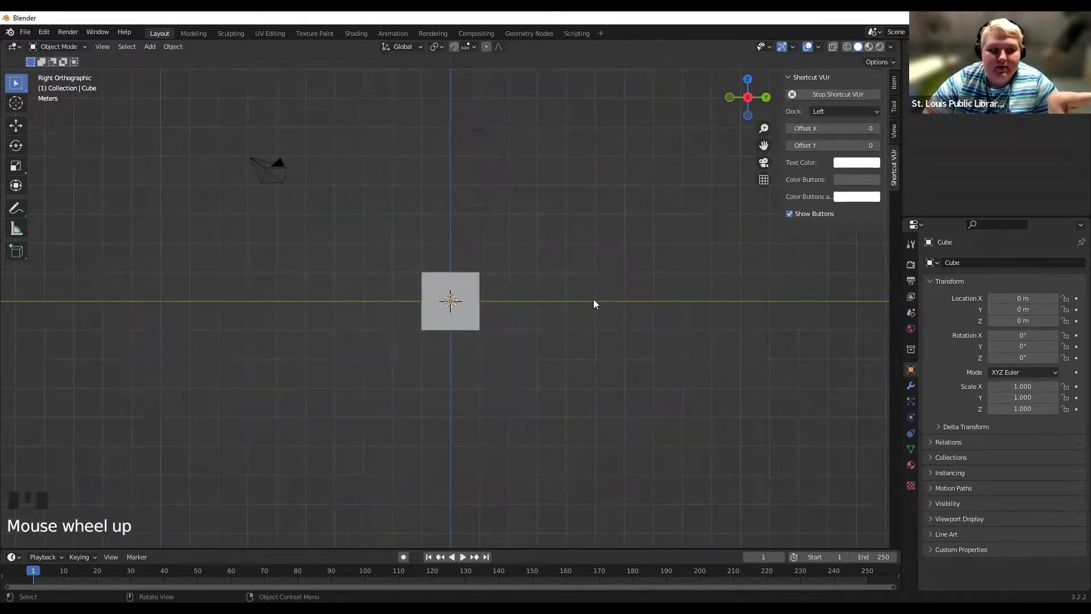
scroll(576, 296, up, 3)
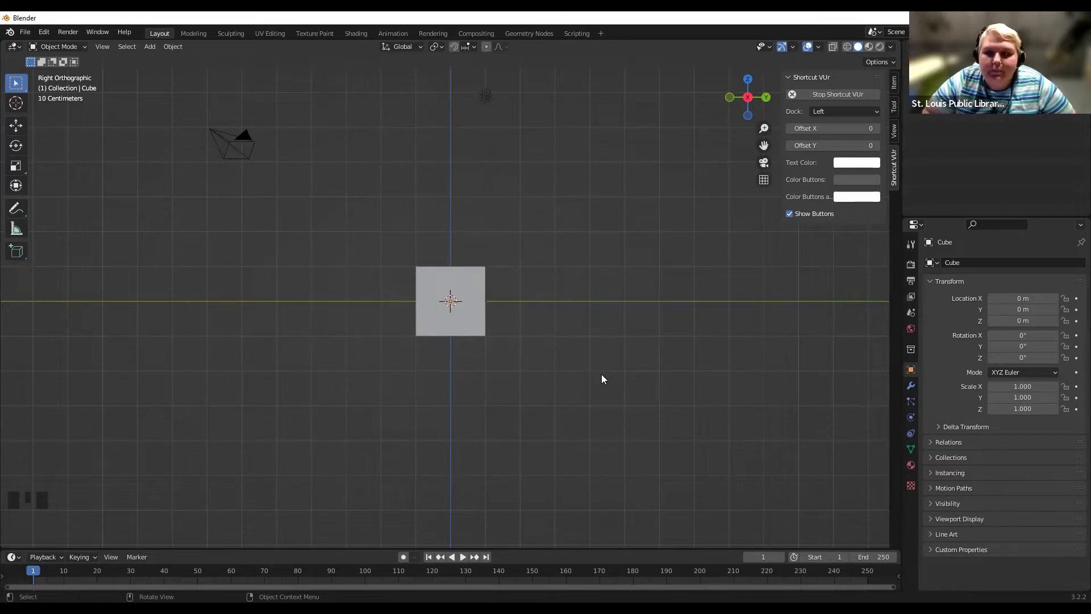
scroll(585, 383, down, 2)
scroll(585, 383, up, 2)
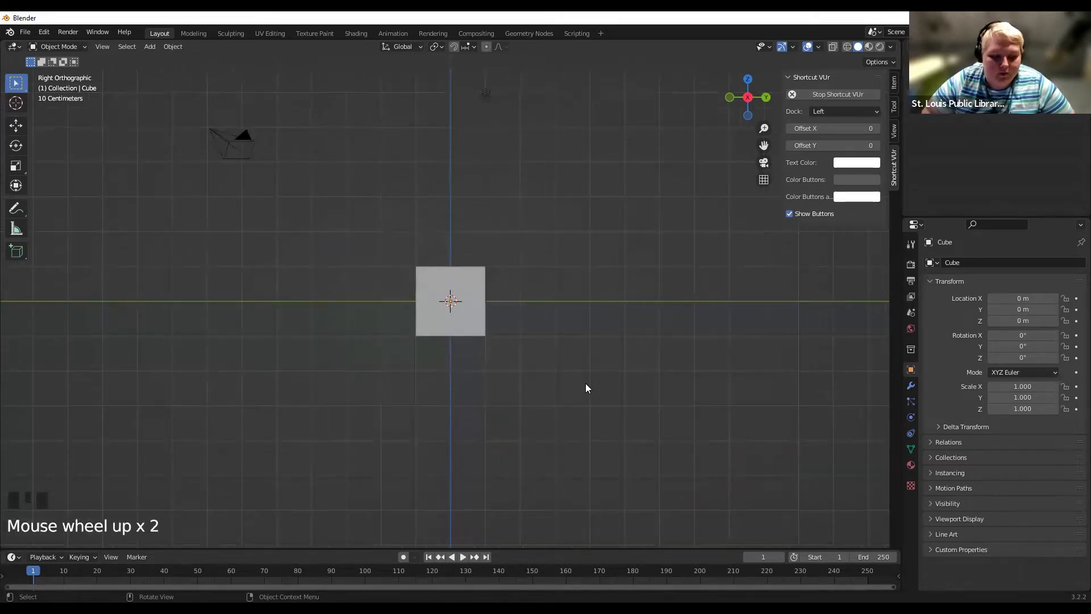
key(a)
key(ctrl+a)
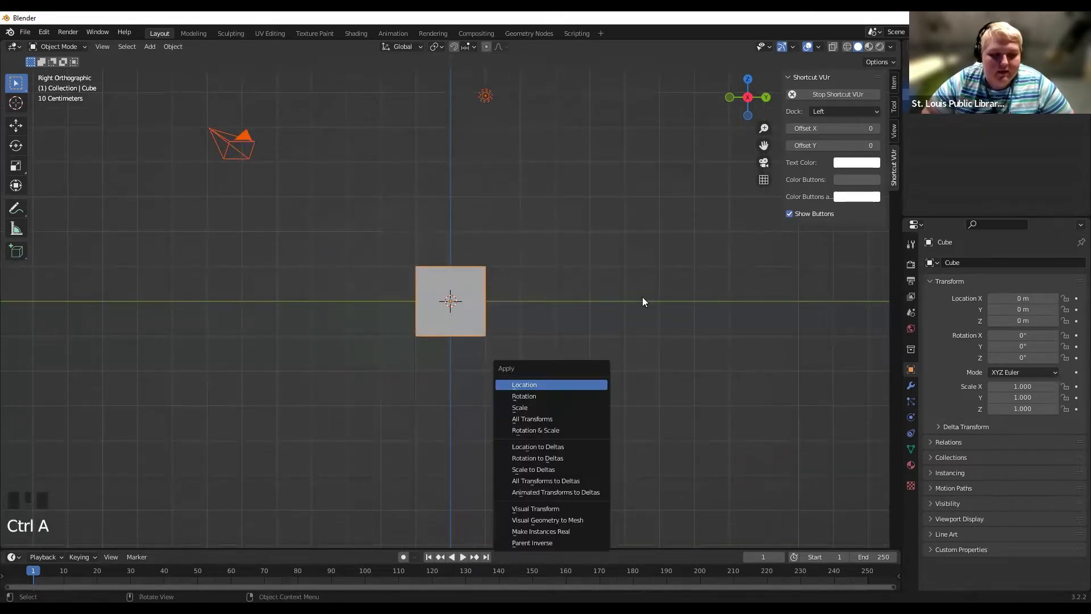
click(655, 267)
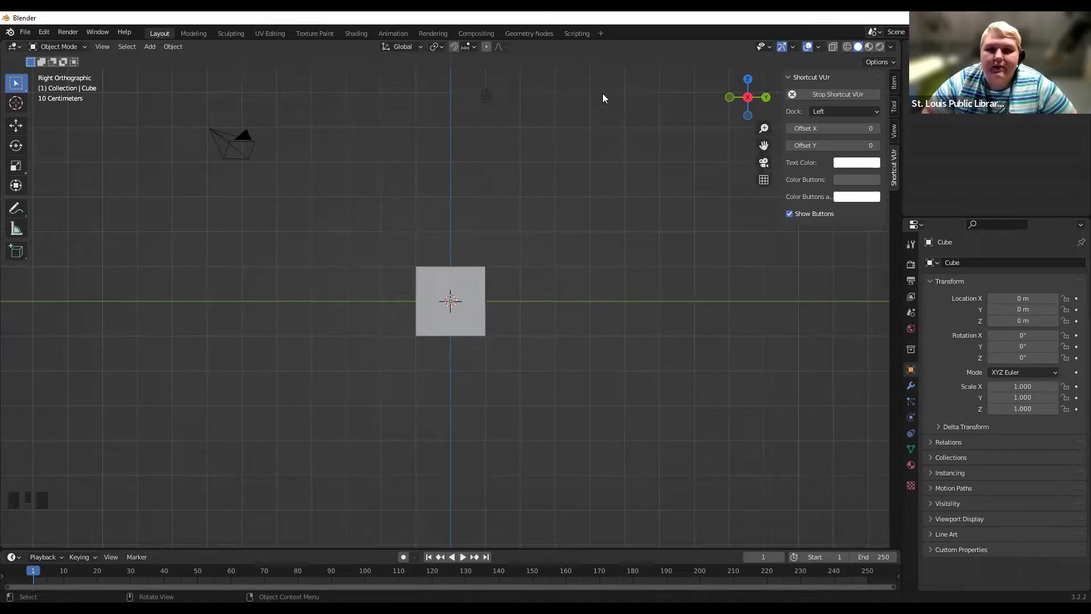
click(444, 166)
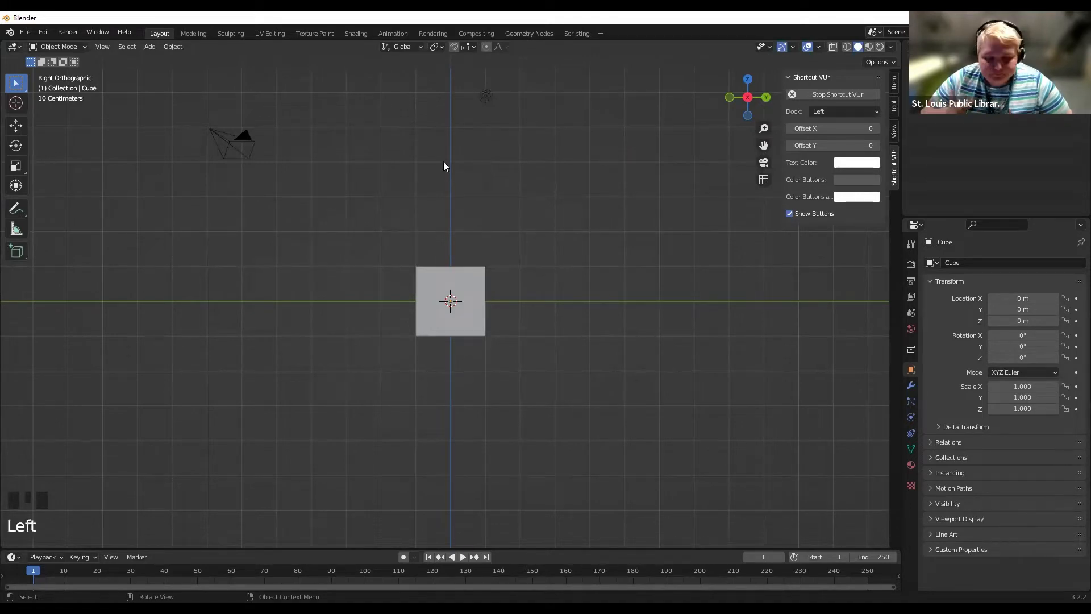
Bring up the splash screen to view the Quick Setup options, and dismiss it.
click(9, 32)
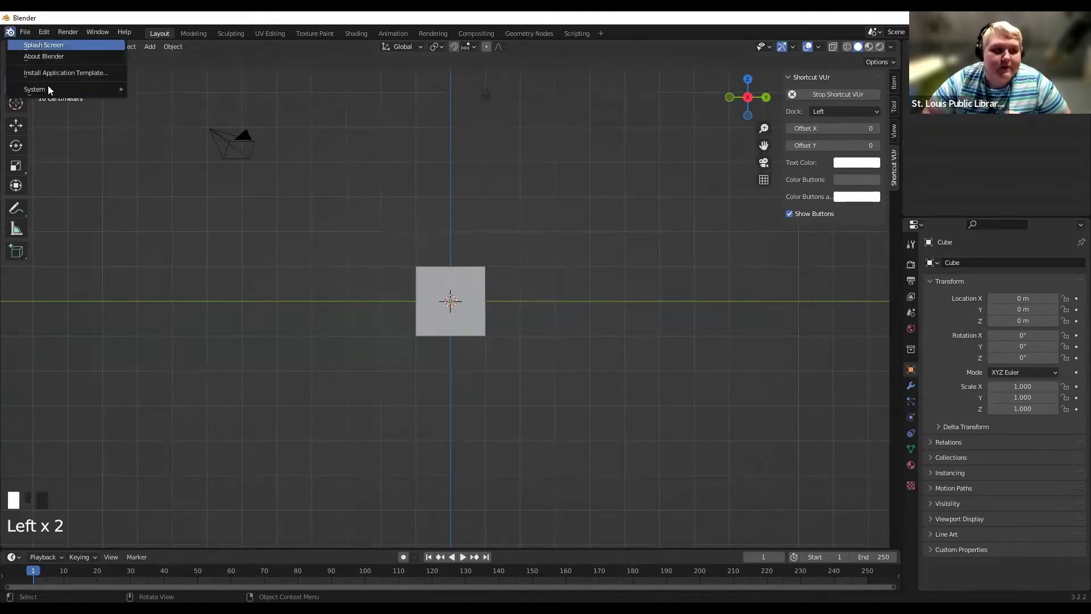
click(49, 45)
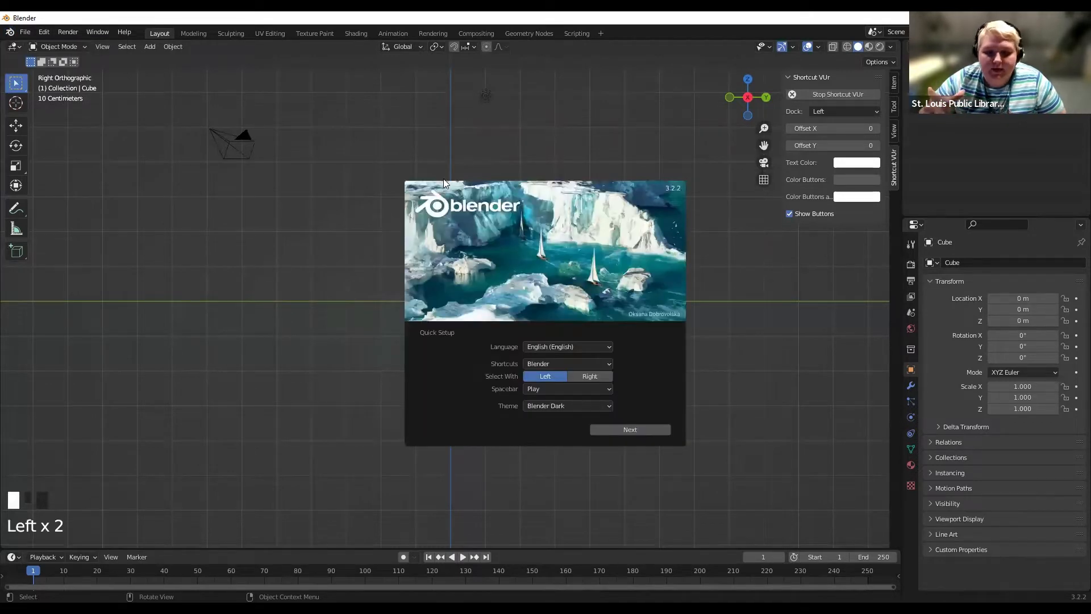
click(480, 165)
Set the viewport to the Back orthographic view and delete the default cube.
middle_drag(504, 171, 513, 193)
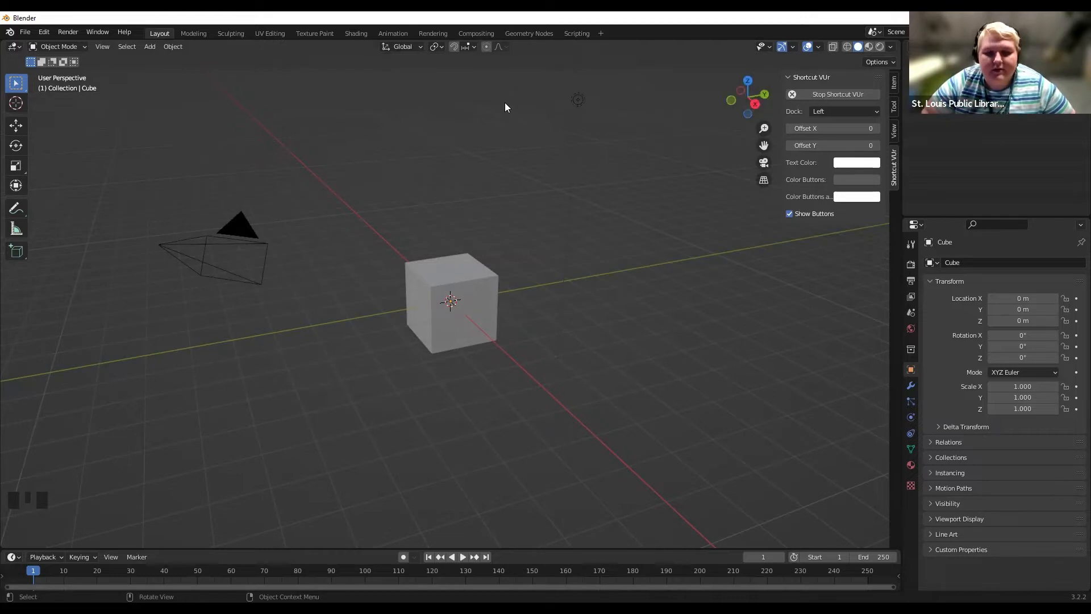
click(769, 96)
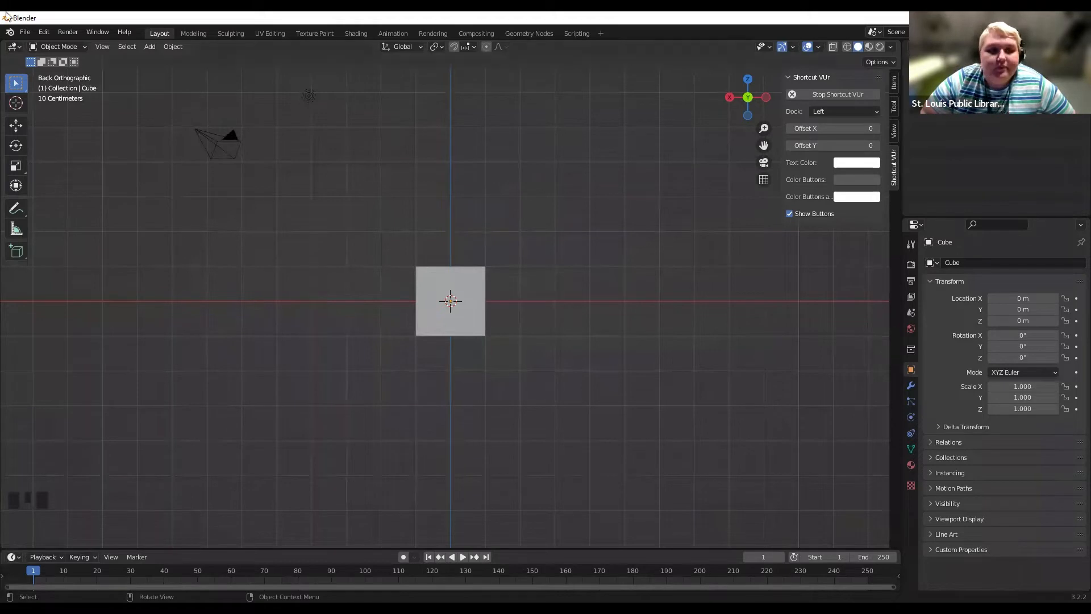
click(474, 279)
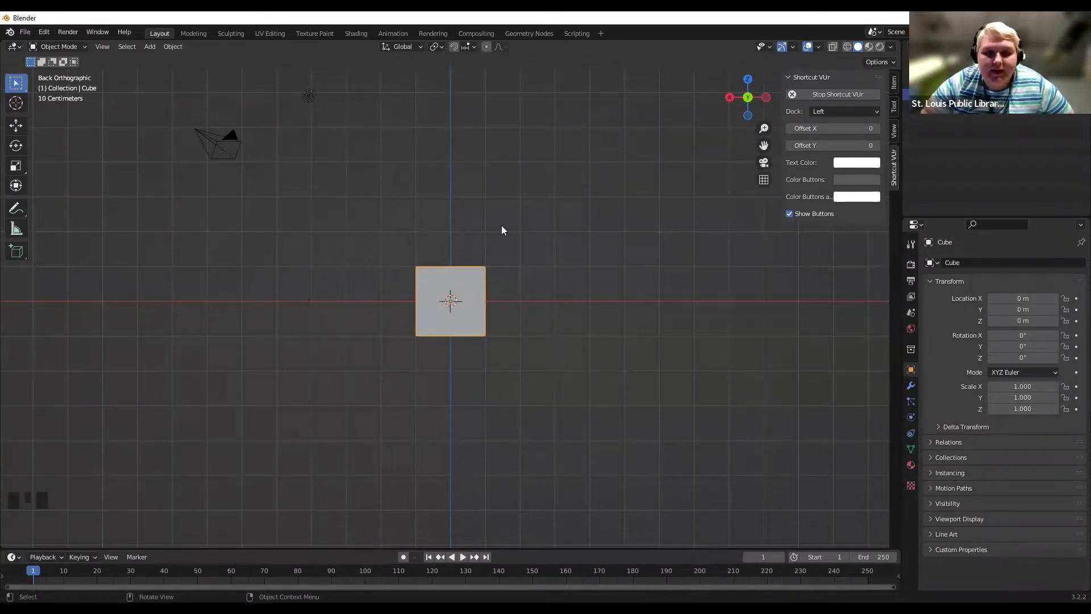
click(488, 278)
click(482, 276)
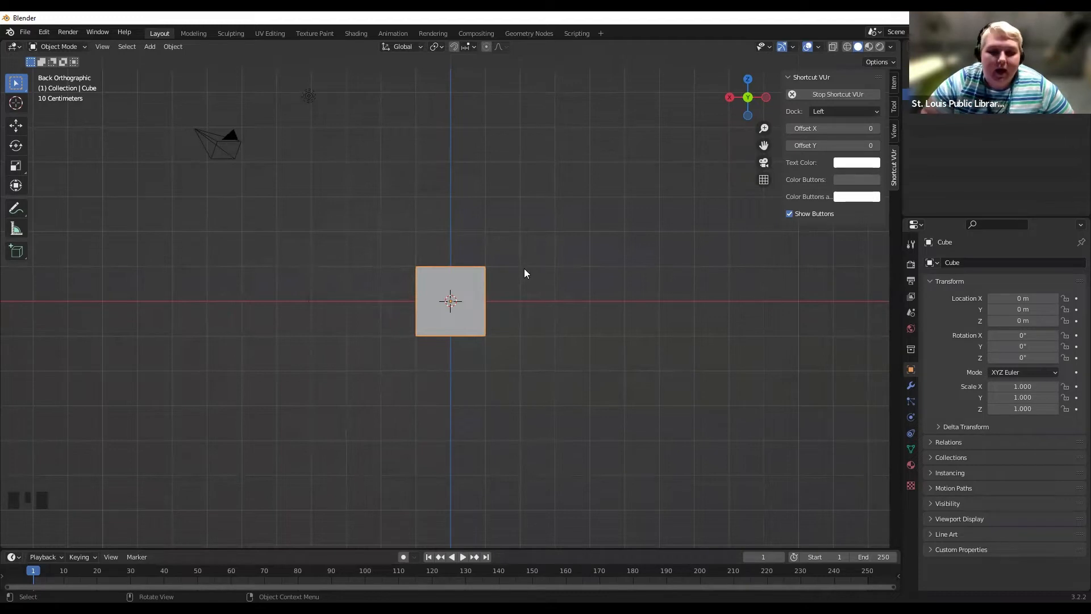
key(x)
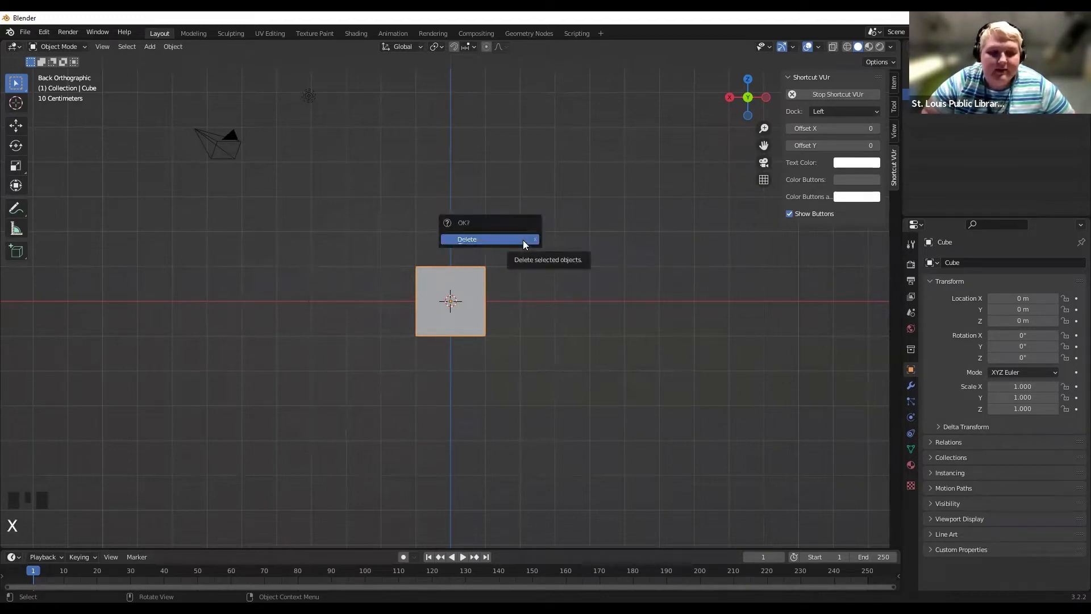
click(480, 240)
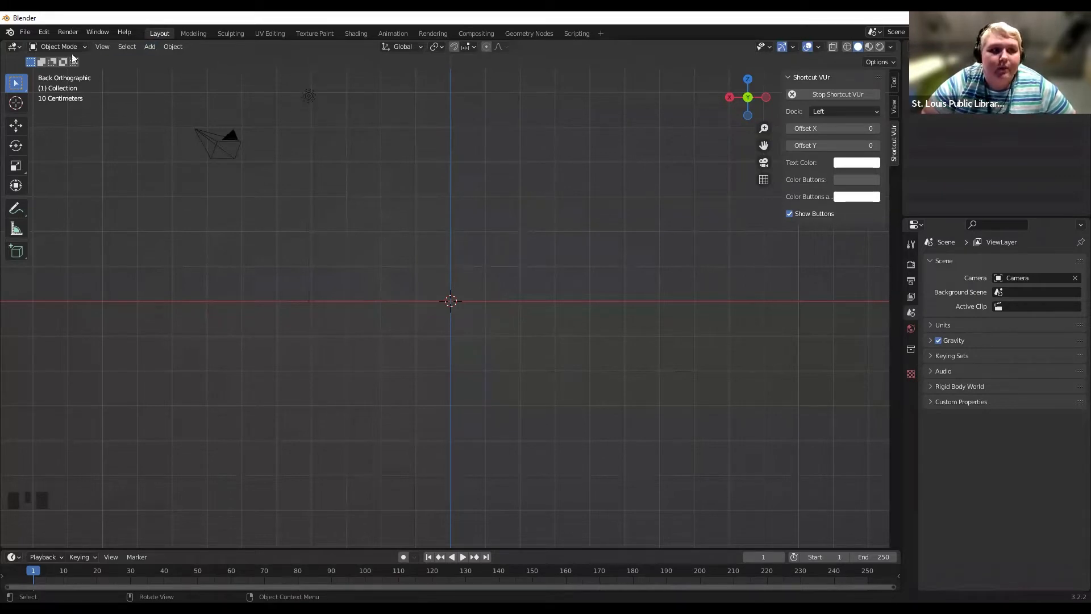
Add Untitled_Artwork.PNG from the Downloads folder as a reference image aligned to the view, and select it.
click(148, 46)
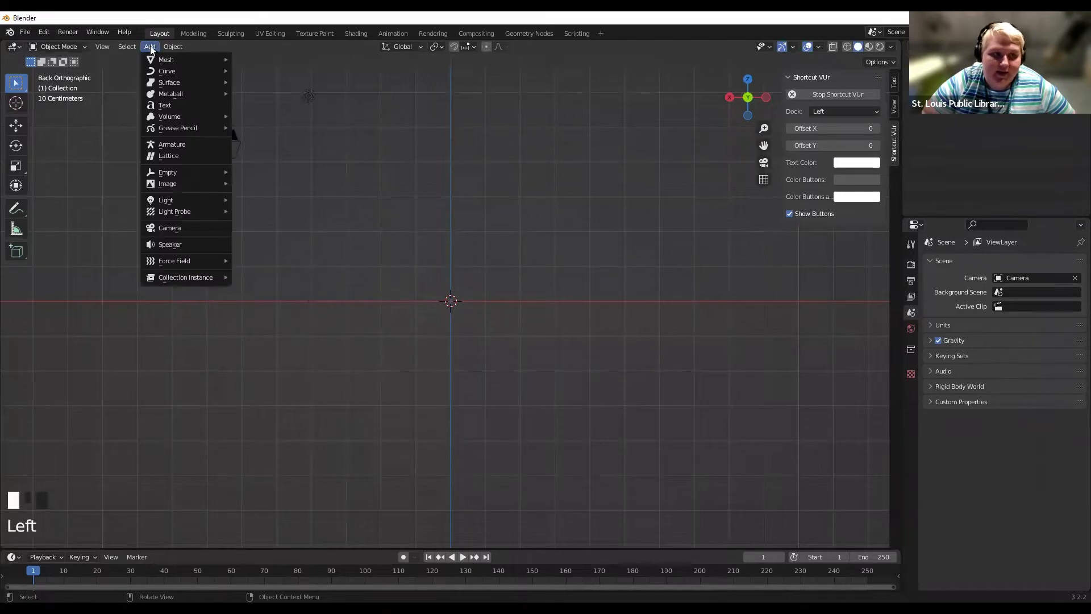
mouse_move(157, 59)
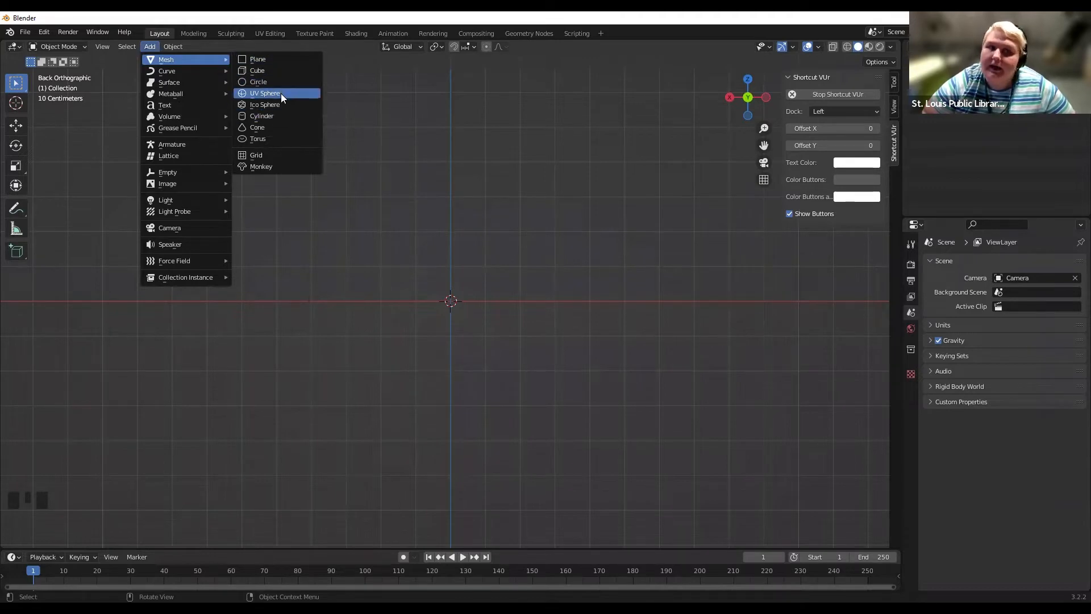
mouse_move(180, 186)
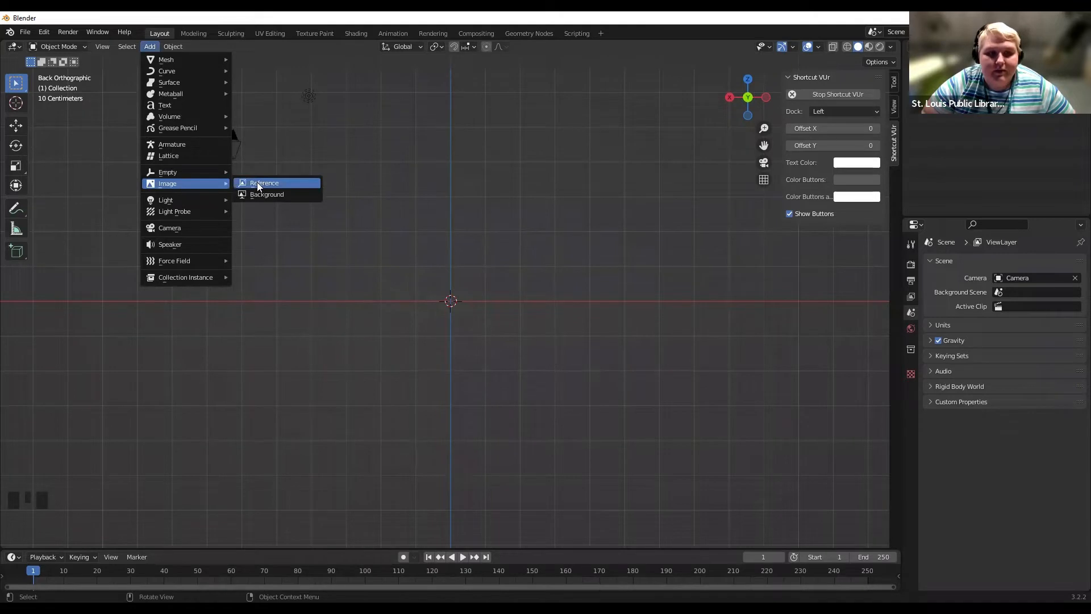
click(256, 183)
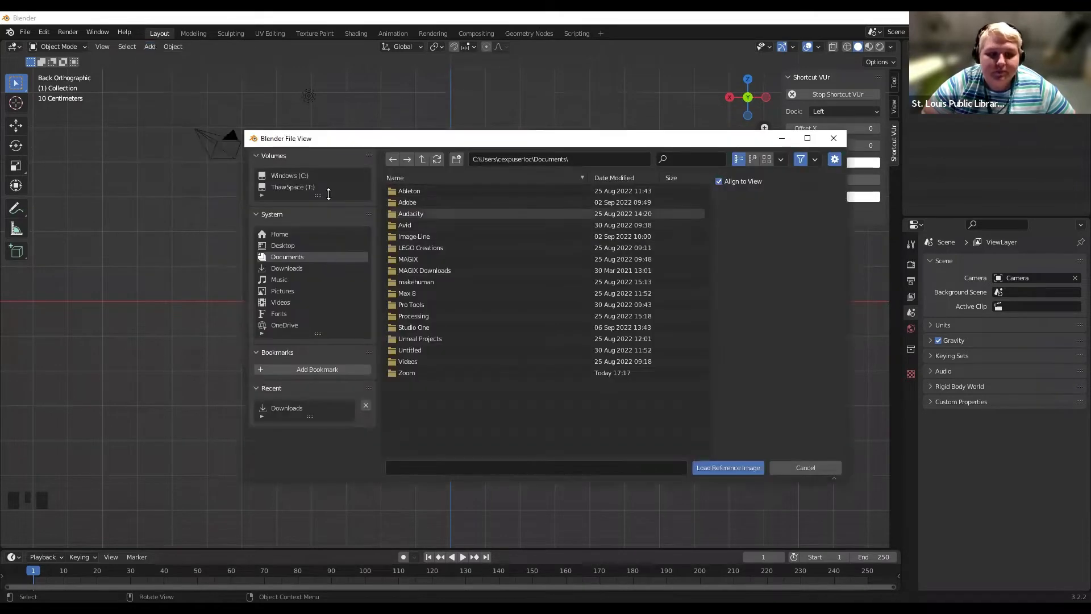
click(290, 267)
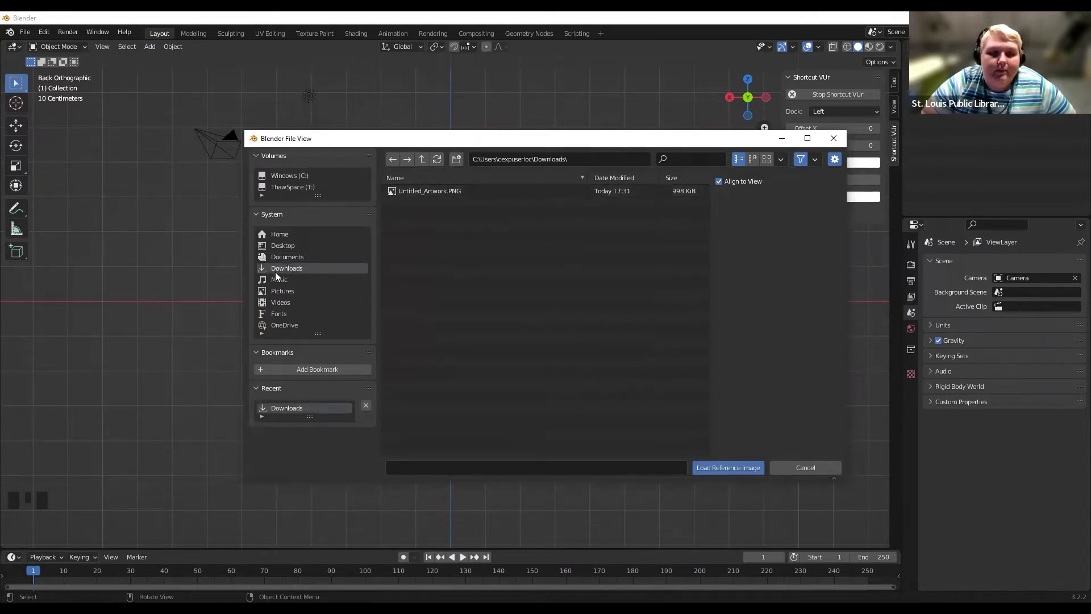
click(440, 192)
double_click(439, 191)
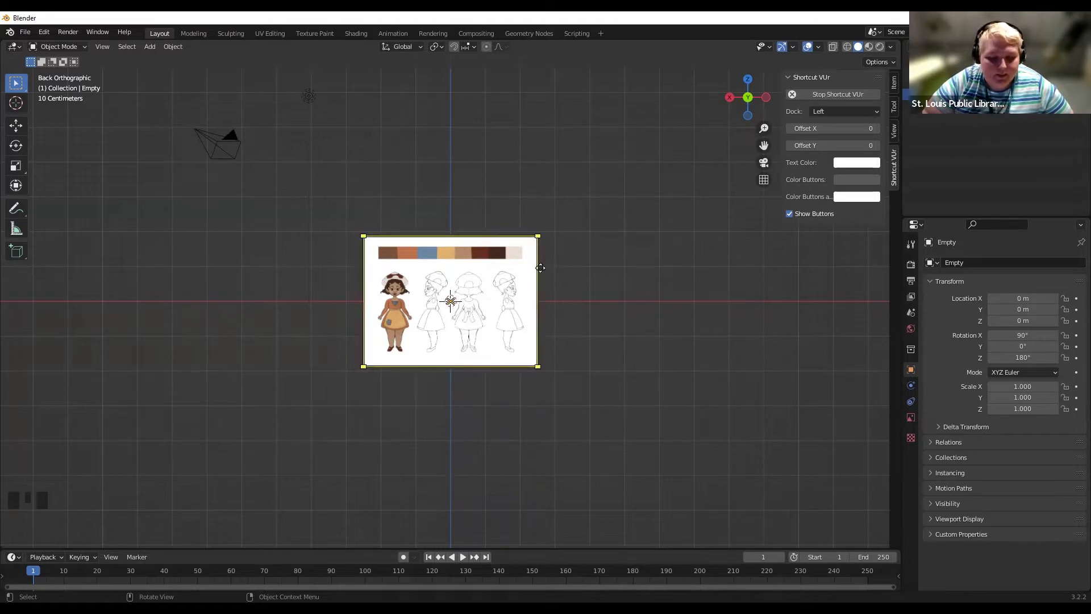
click(516, 268)
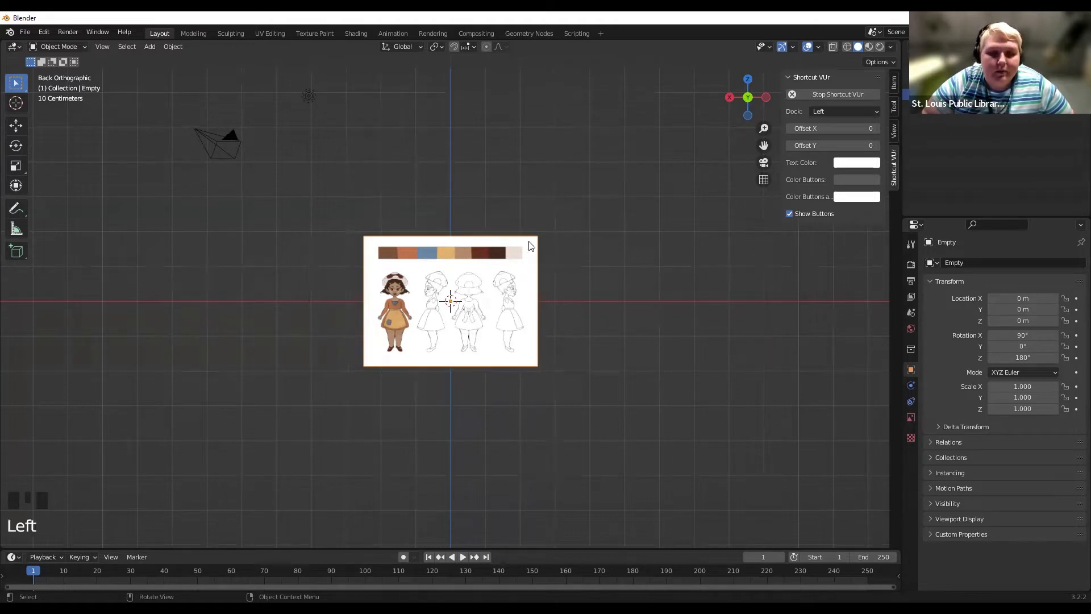
Scale the reference image to about 3.32 and move it along X to about -5.37 m, centring the coloured front figure on the vertical axis.
click(460, 262)
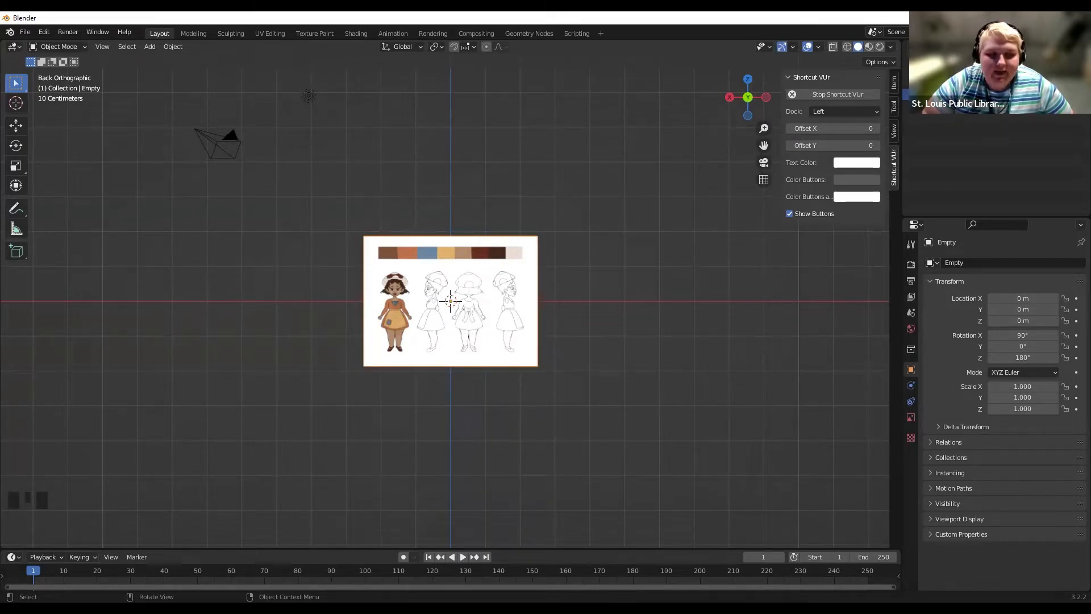
key(s)
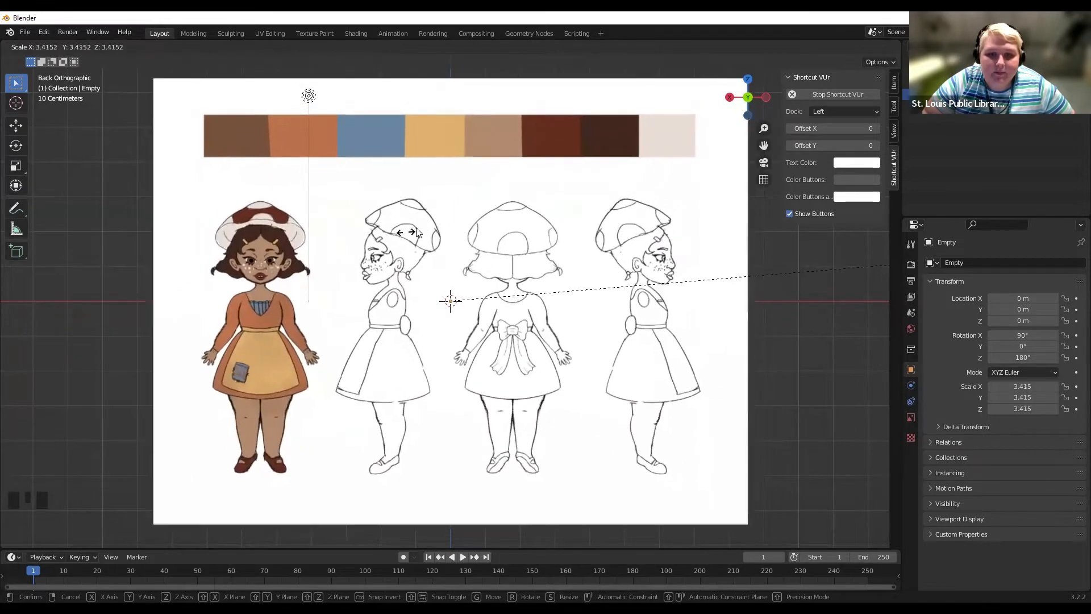
click(456, 226)
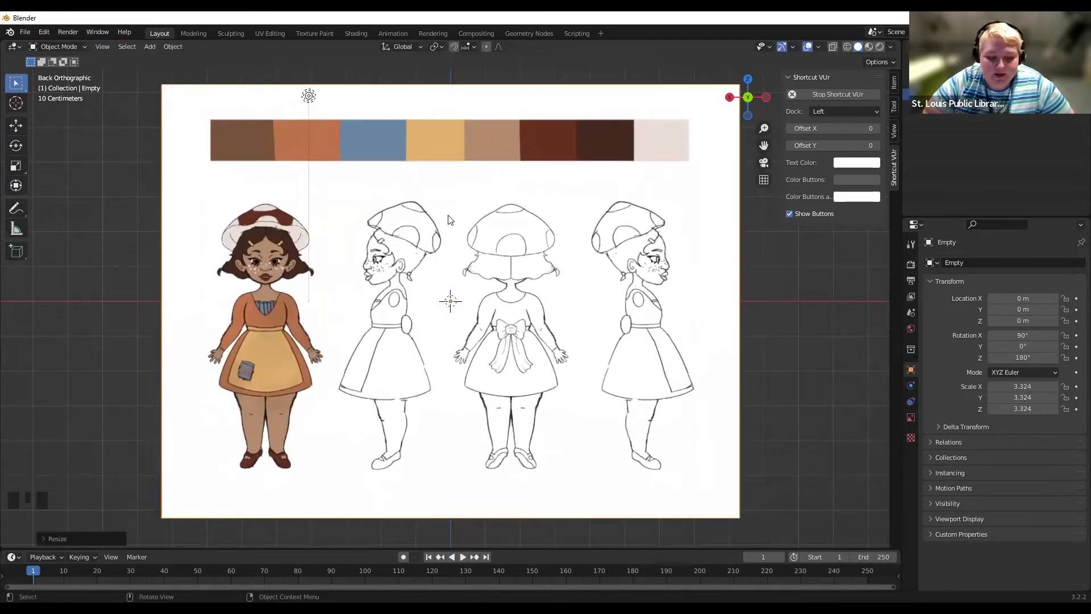
key(g)
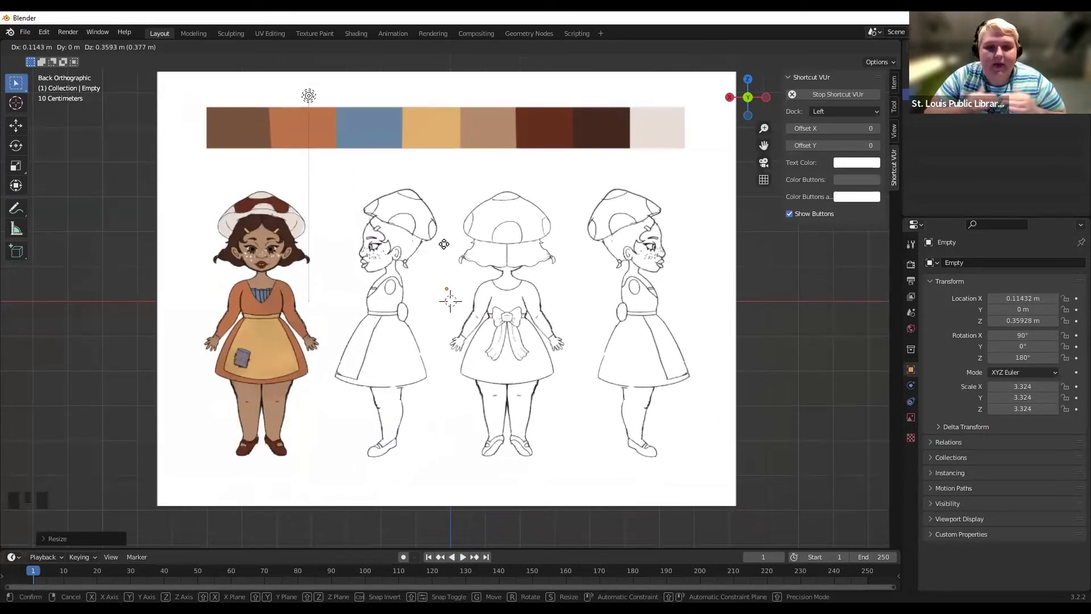
key(x)
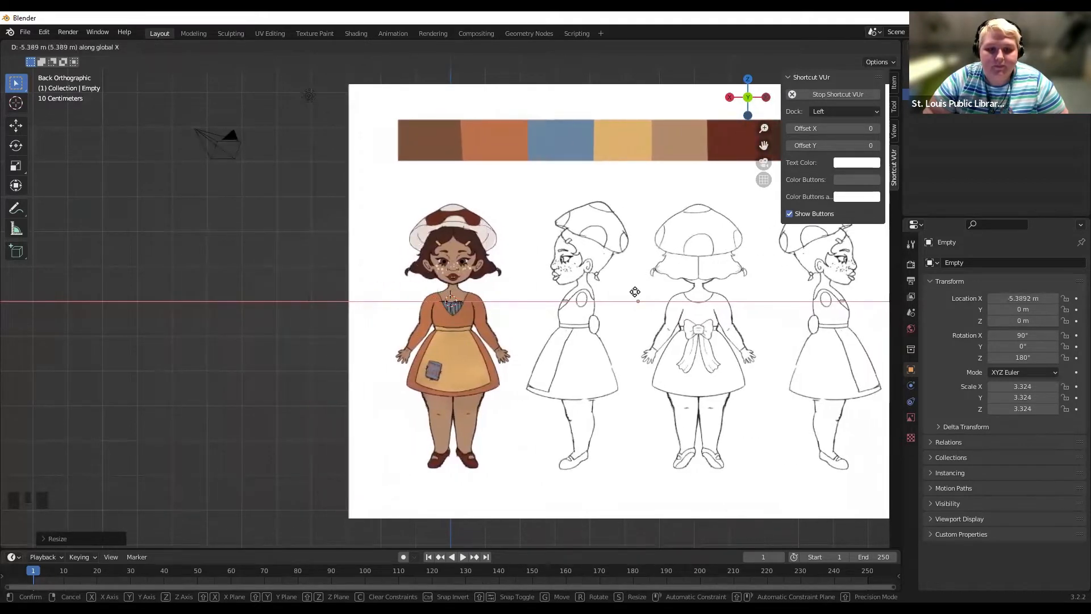
click(635, 291)
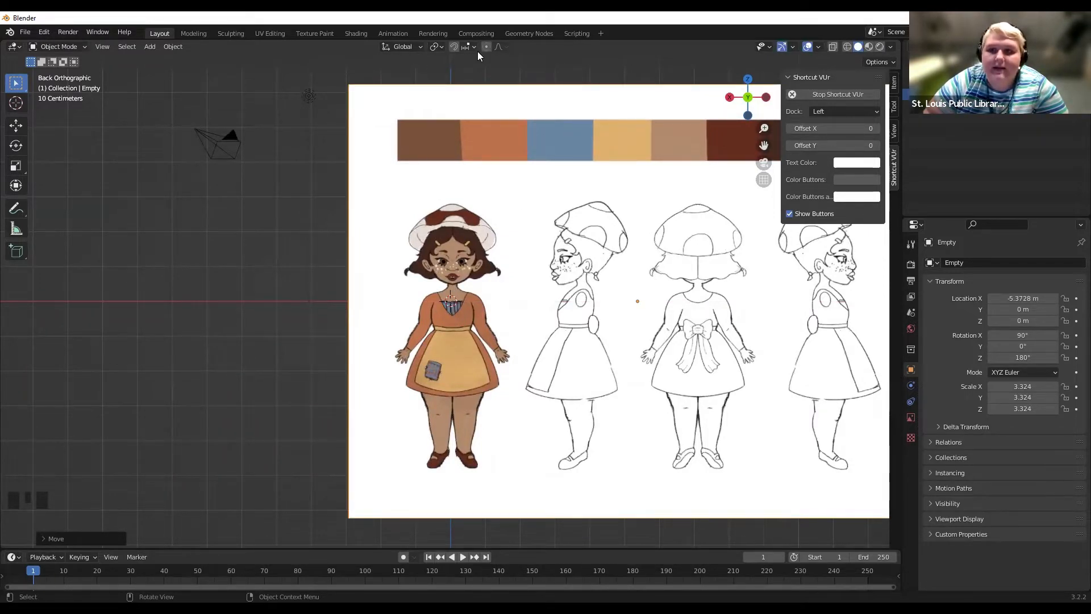
Turn on X-ray display and set the reference image's depth to Front.
click(833, 47)
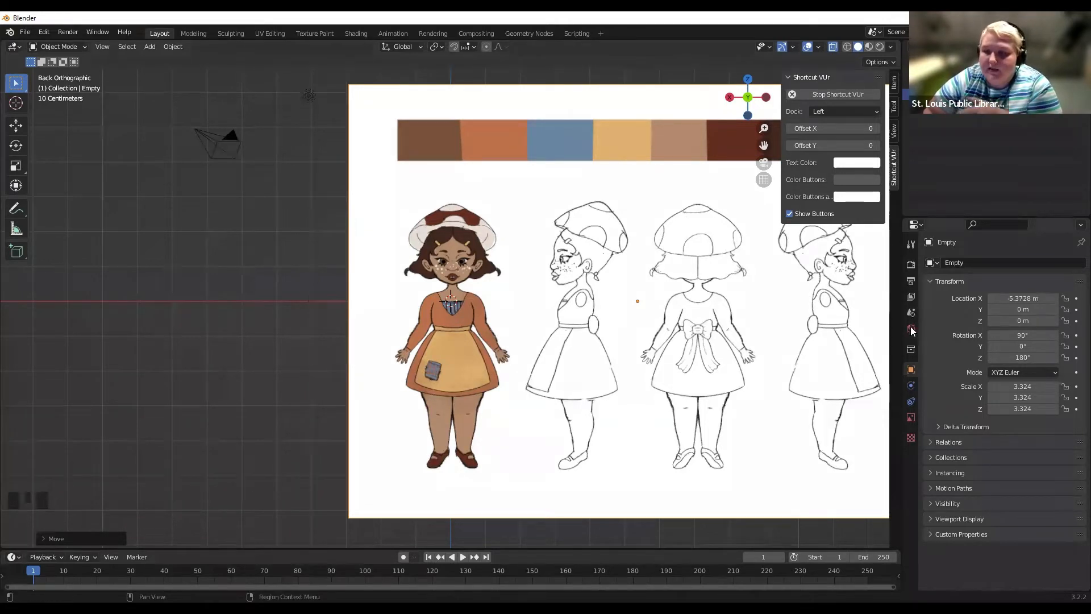
click(912, 420)
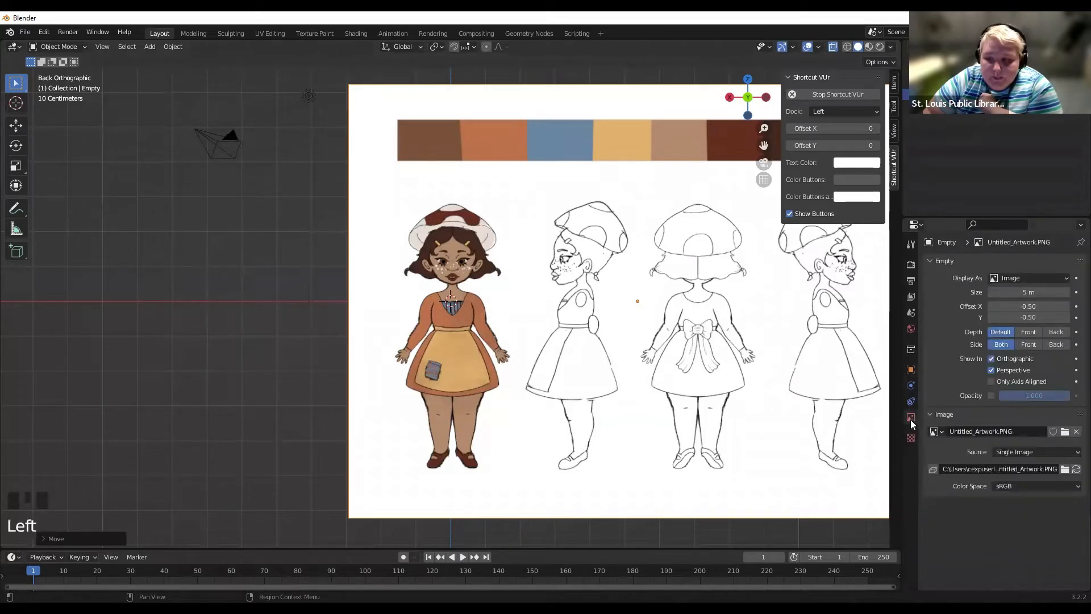
click(1029, 333)
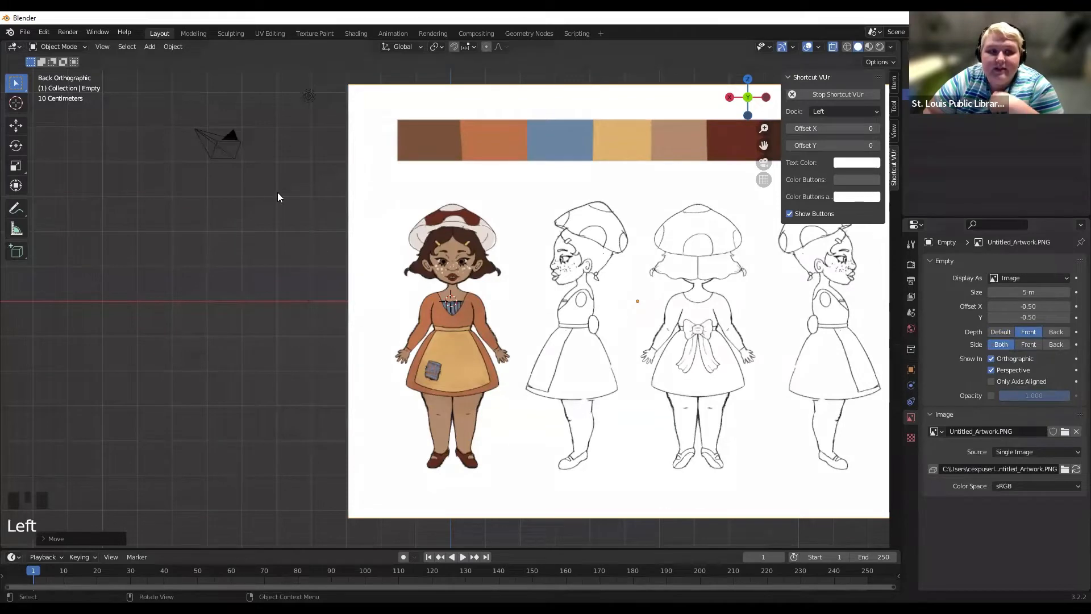
Add a cube at the origin, check it from the left side and return to the Back orthographic view.
click(149, 47)
mouse_move(168, 61)
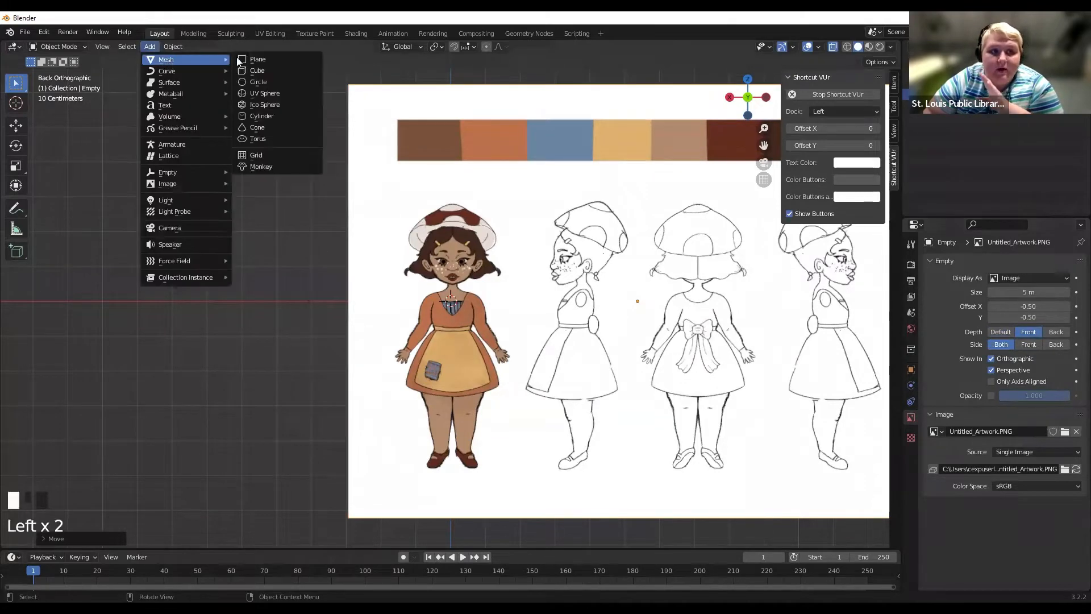
click(252, 71)
middle_drag(381, 231, 432, 247)
click(761, 100)
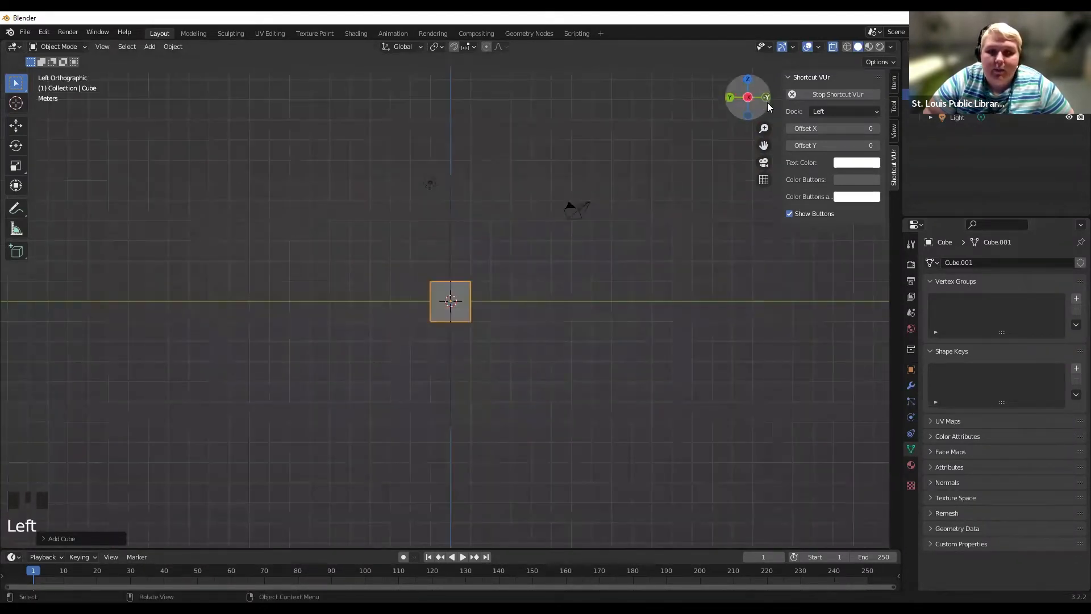
click(736, 99)
scroll(512, 287, up, 3)
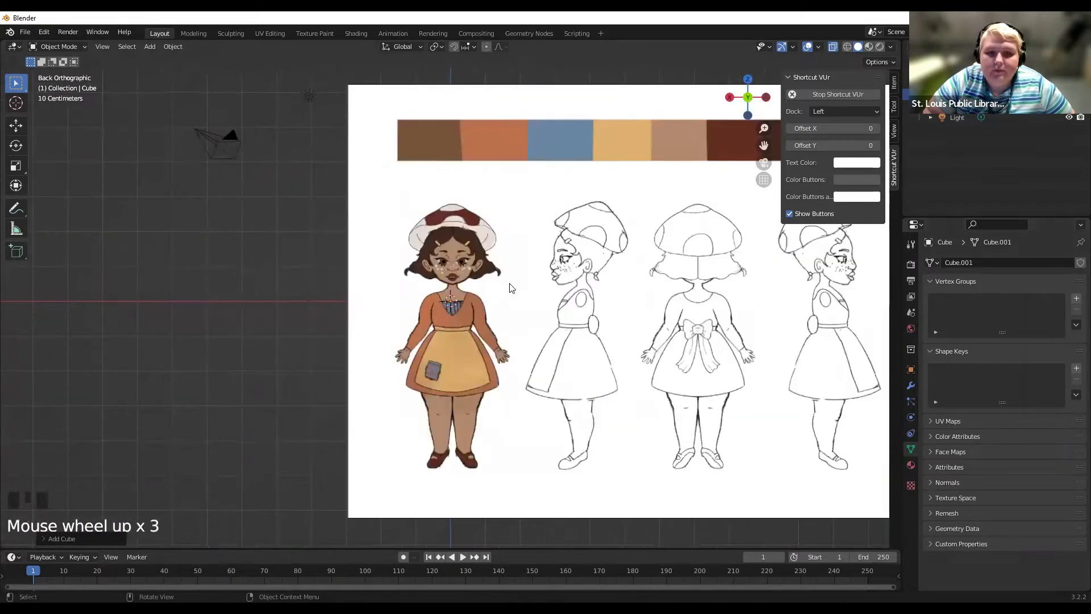
Enable opacity for the reference image and lower it to 0.071.
click(645, 217)
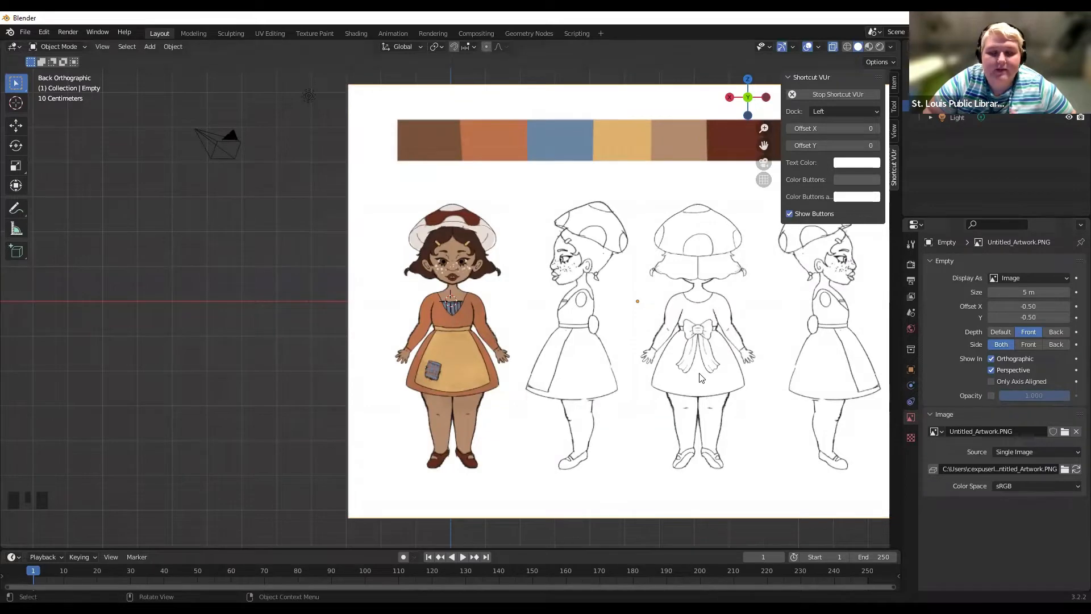
click(991, 395)
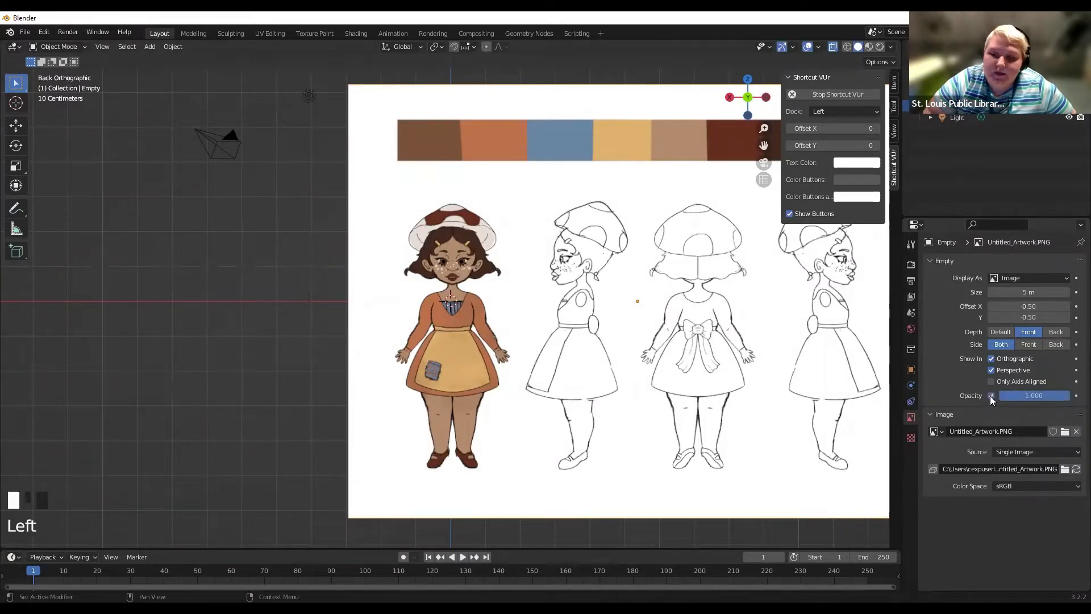
drag(1044, 395, 973, 395)
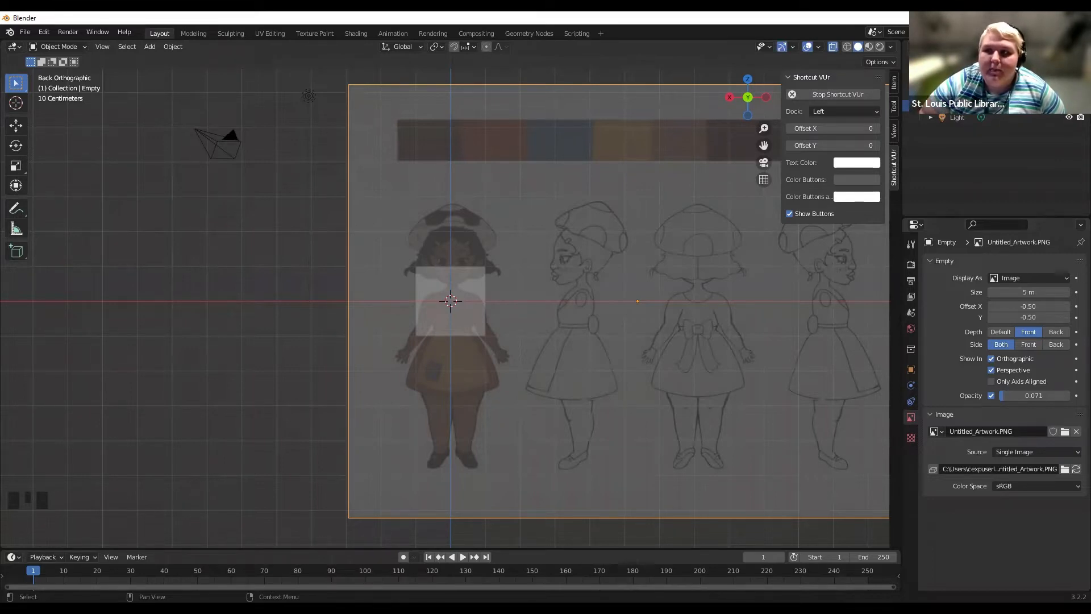
Show the Selectable toggle column in the Outliner through its filter options and disable viewport selection for the reference image.
click(1058, 47)
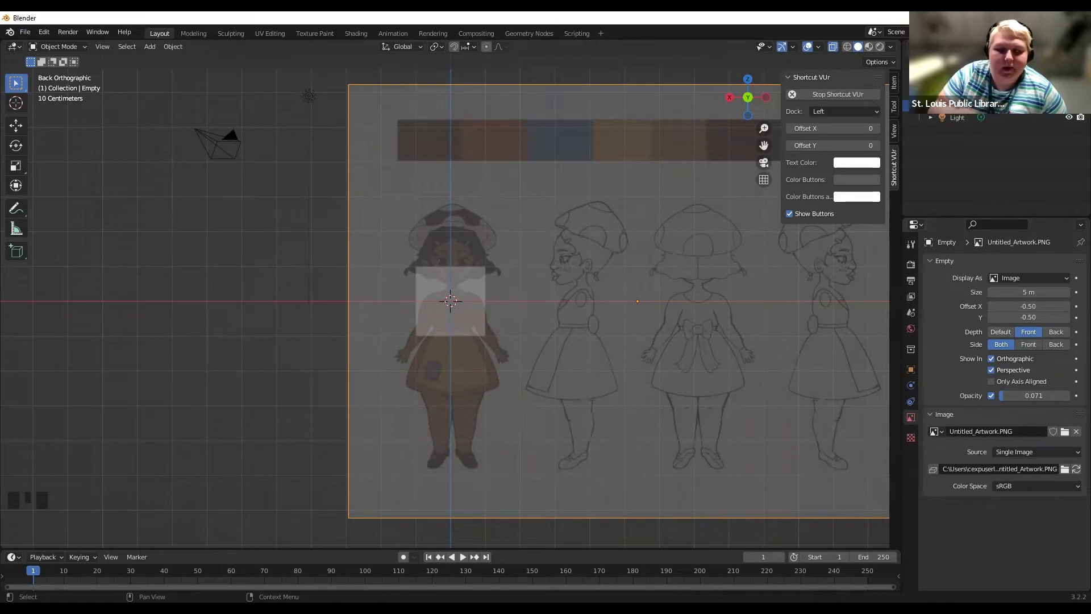
click(1058, 47)
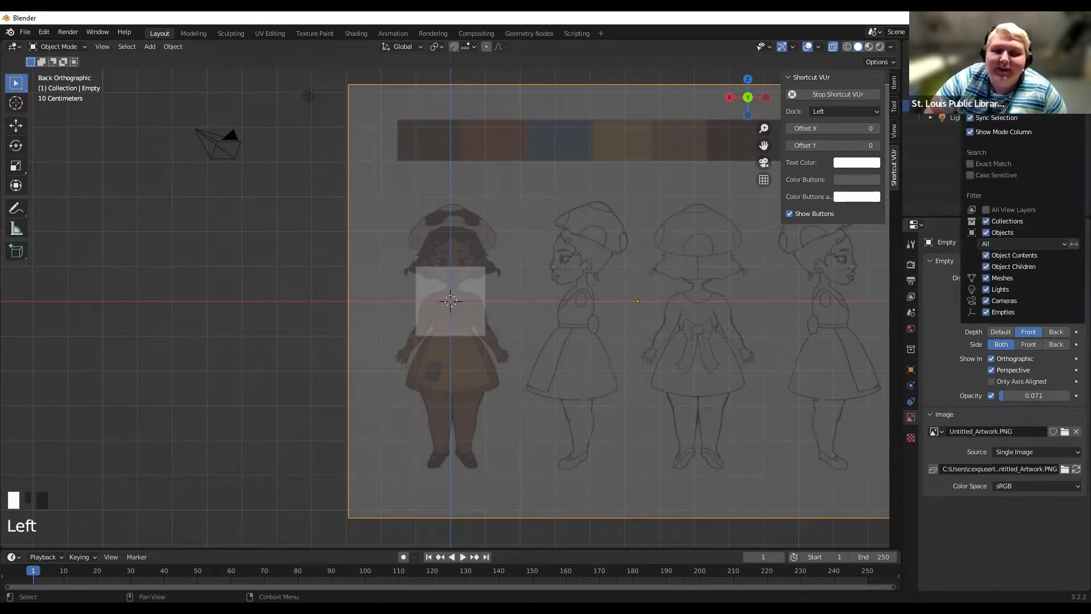
click(1058, 47)
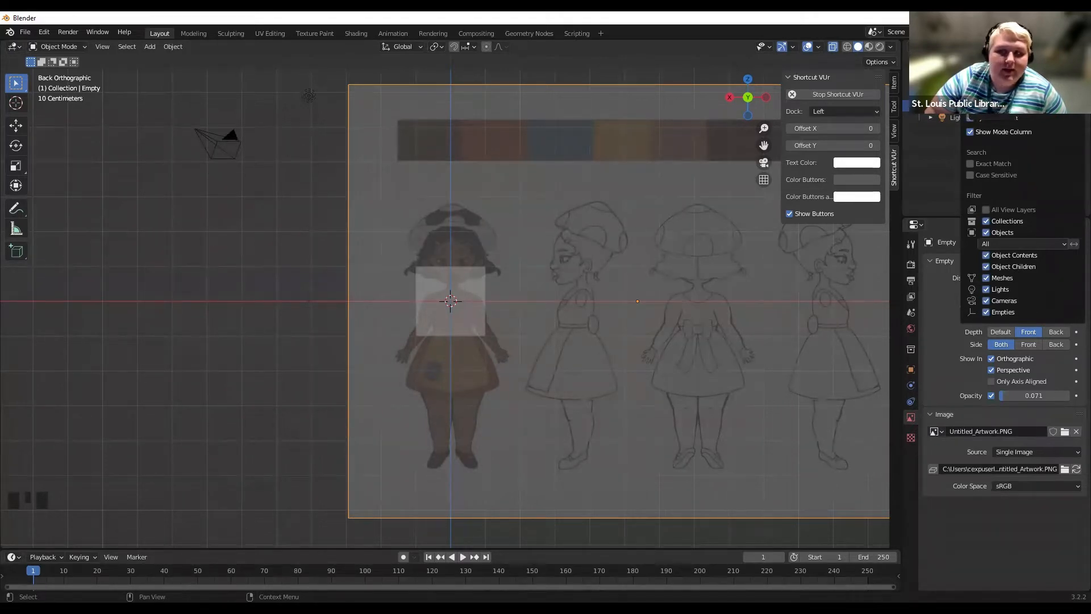
click(978, 136)
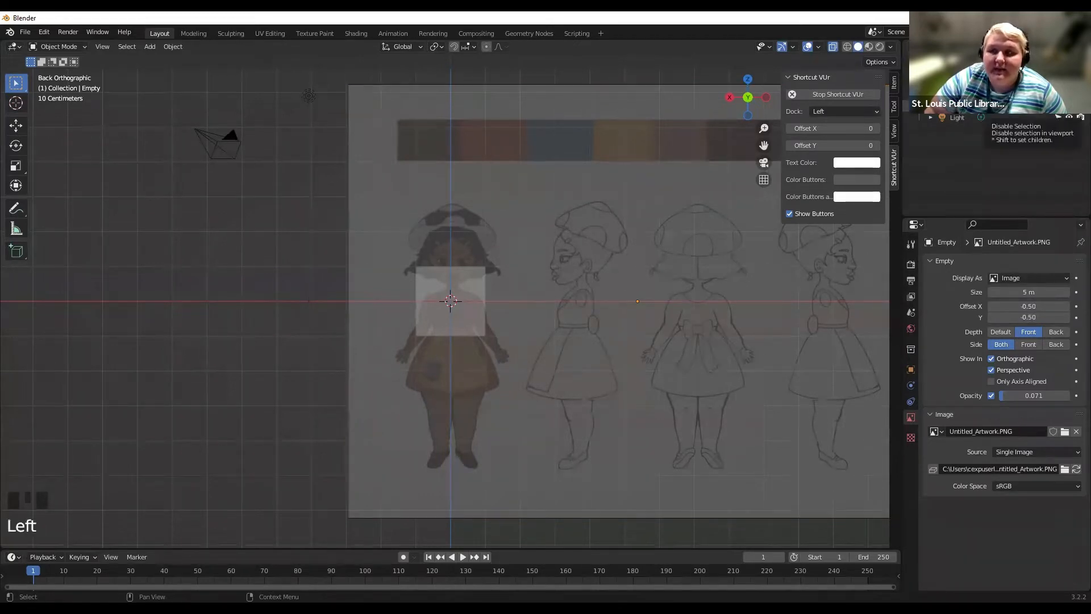
click(1057, 105)
Test the selection lock by picking several spots on the reference image, and select the cube.
click(457, 146)
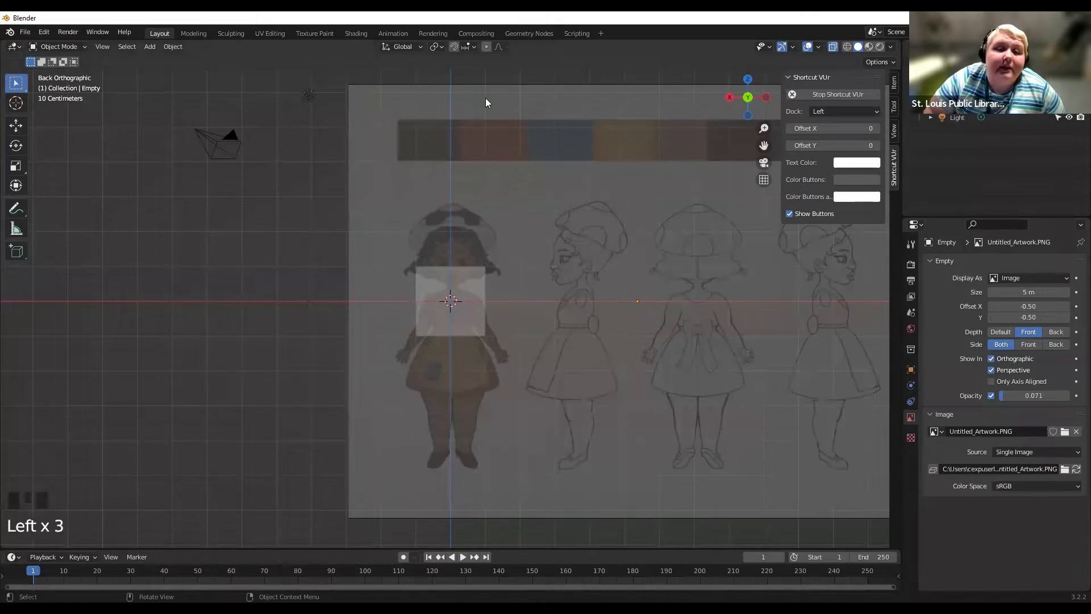
click(496, 108)
click(481, 140)
click(465, 169)
click(465, 182)
click(465, 196)
click(464, 208)
click(457, 282)
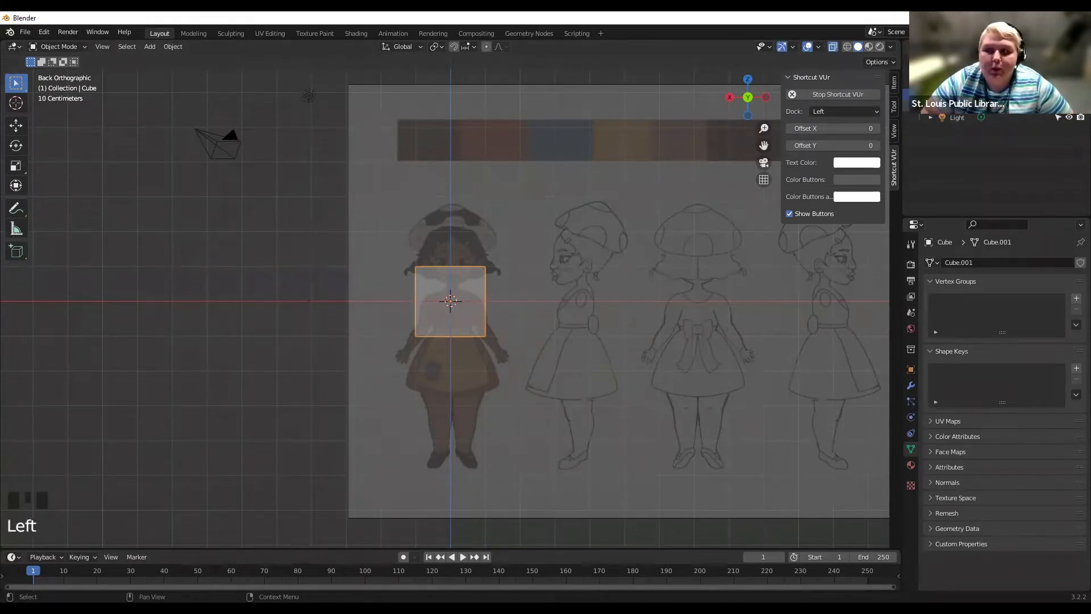
Duplicate the reference image in place and rotate the copy 90 degrees about the global Z axis.
click(562, 161)
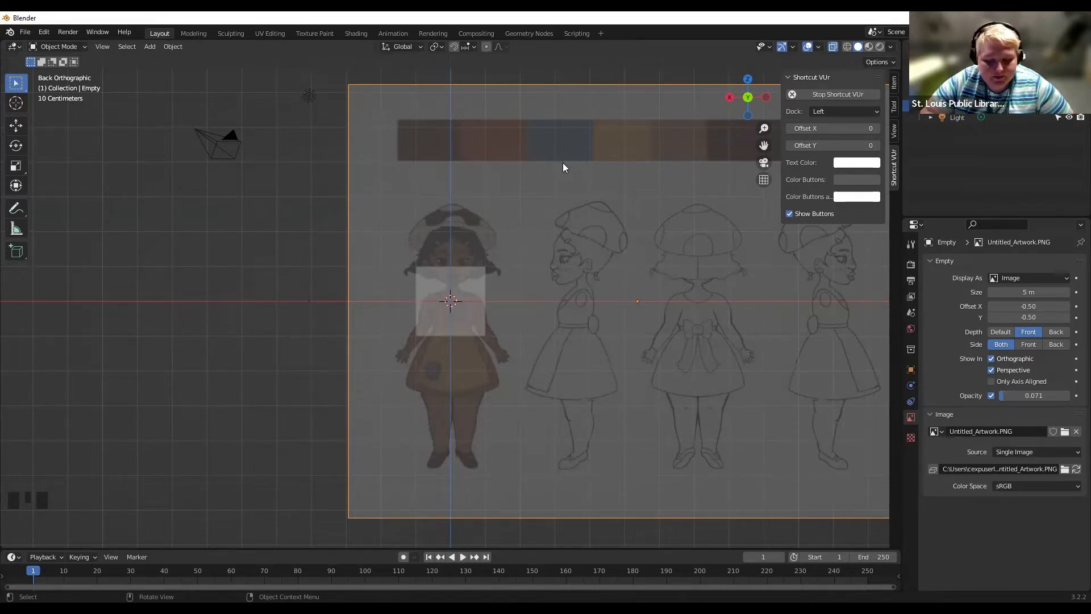
key(shift+d)
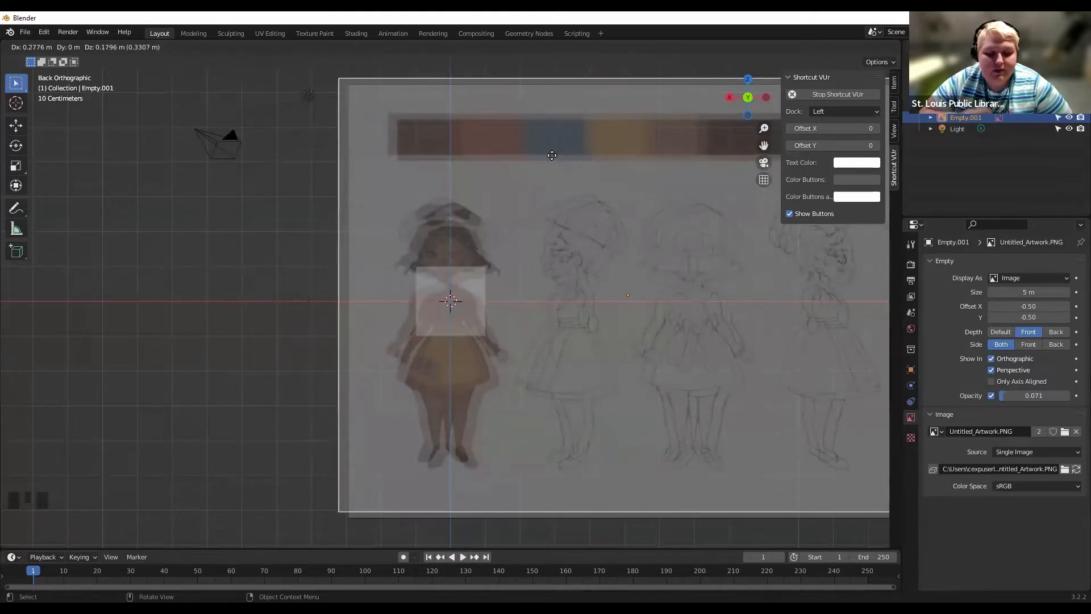
key(r)
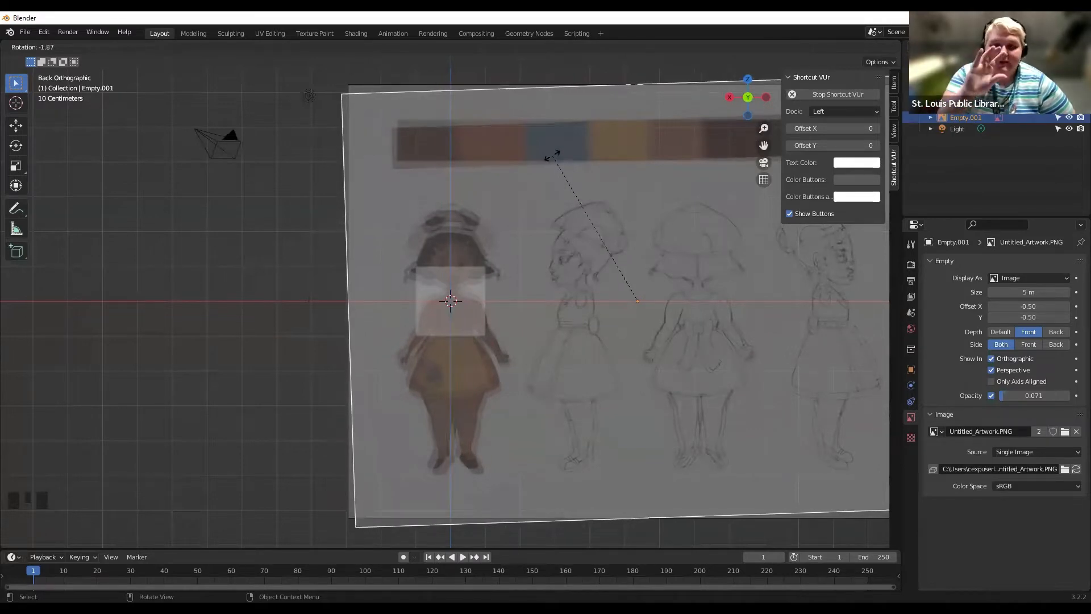
key(z)
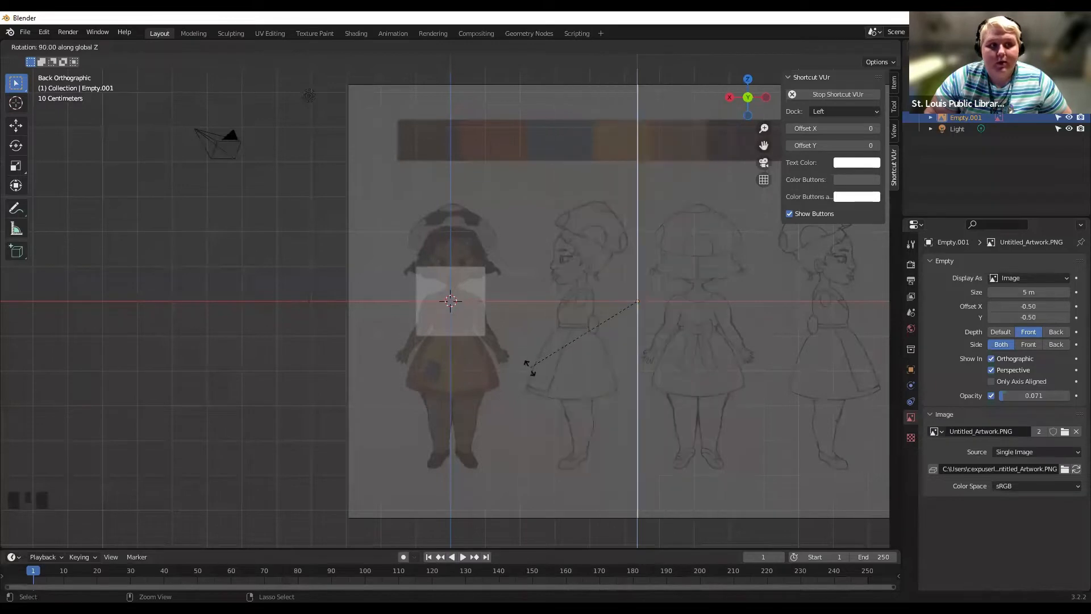
click(529, 367)
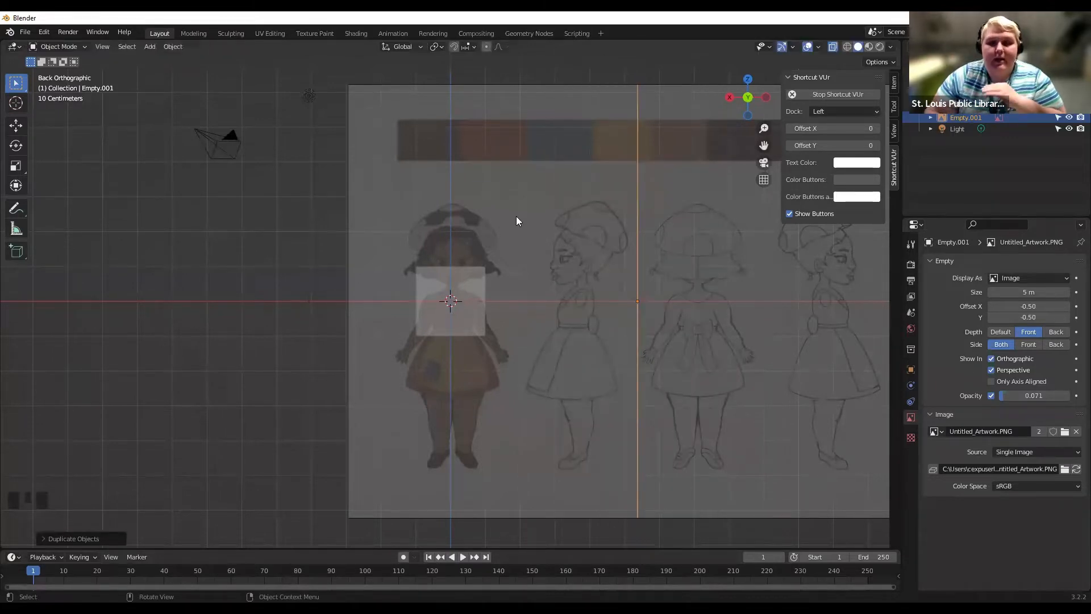
In the Left orthographic view, move the duplicated image along Y until its first side-profile figure is centred on the cube.
click(766, 97)
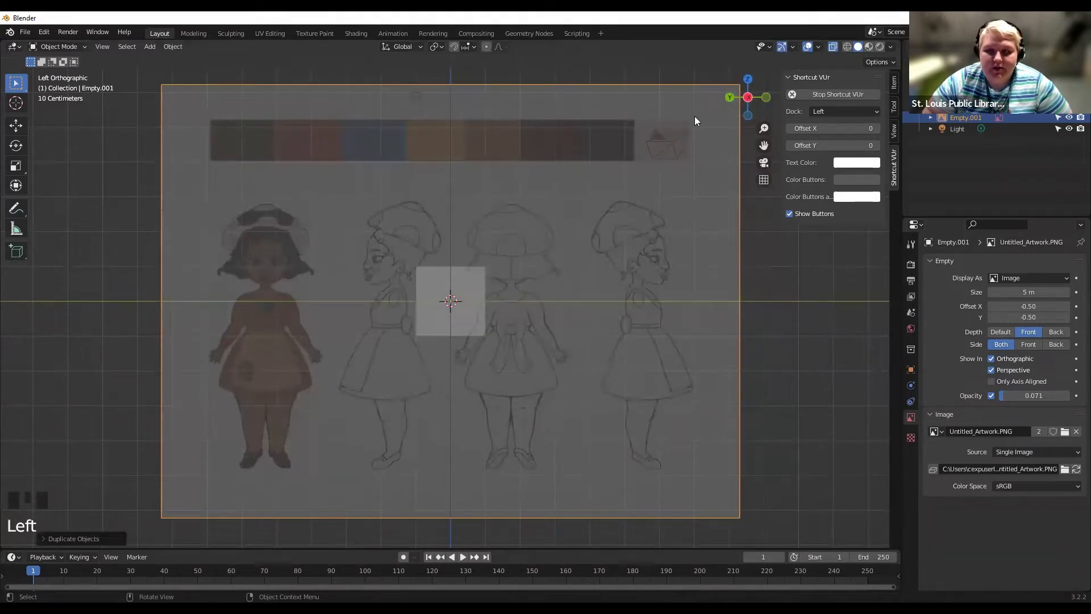
mouse_move(733, 97)
mouse_down()
mouse_move(761, 130)
mouse_move(741, 99)
mouse_move(758, 103)
mouse_move(735, 101)
mouse_move(750, 99)
mouse_up()
scroll(703, 113, down, 5)
click(752, 101)
scroll(564, 194, up, 3)
click(572, 186)
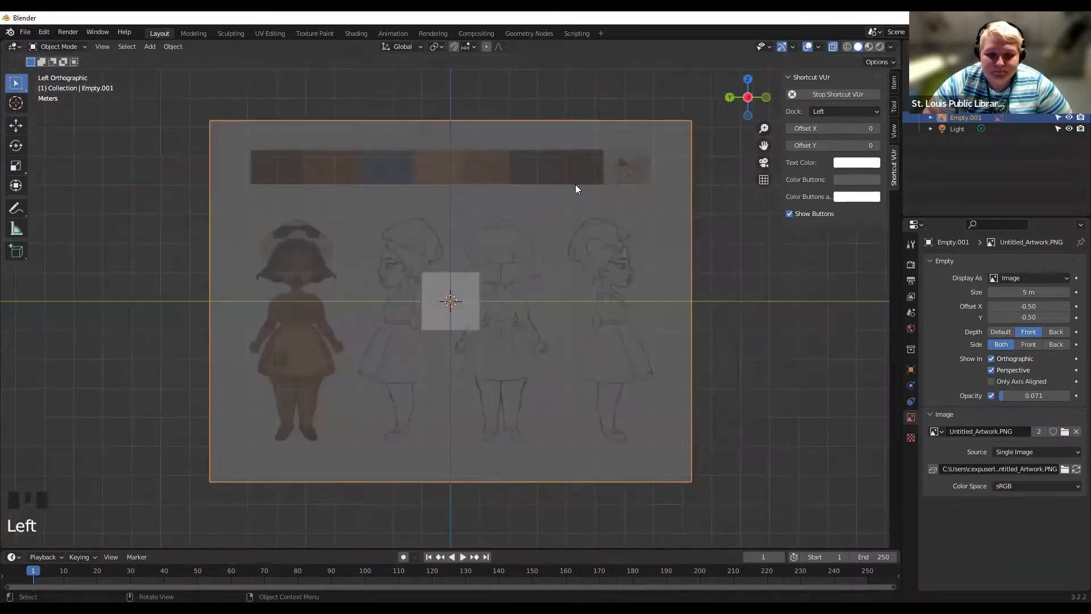
scroll(591, 199, up, 1)
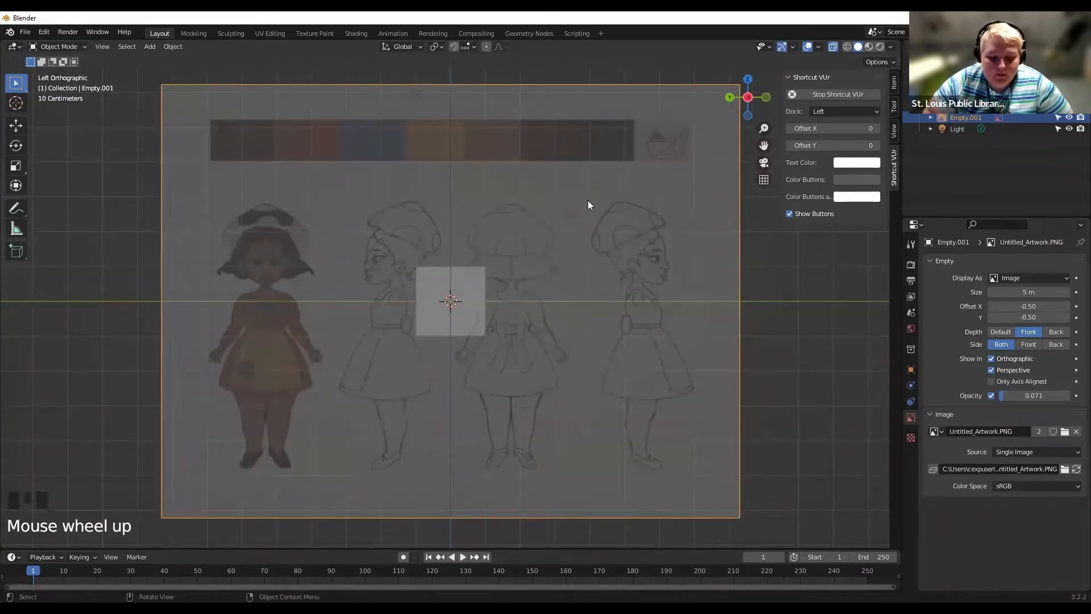
key(g)
key(x)
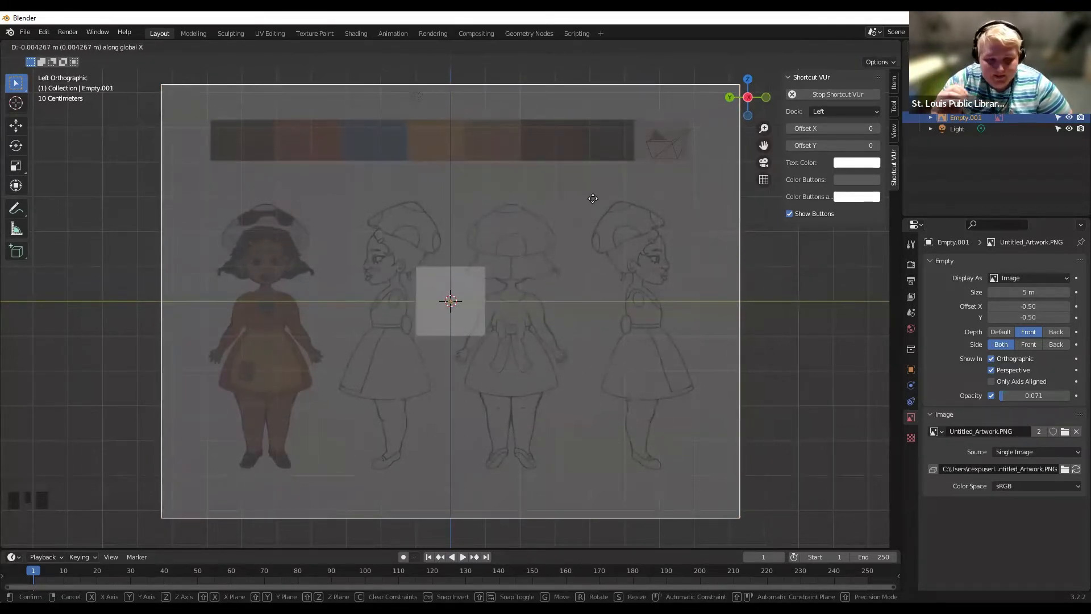
key(y)
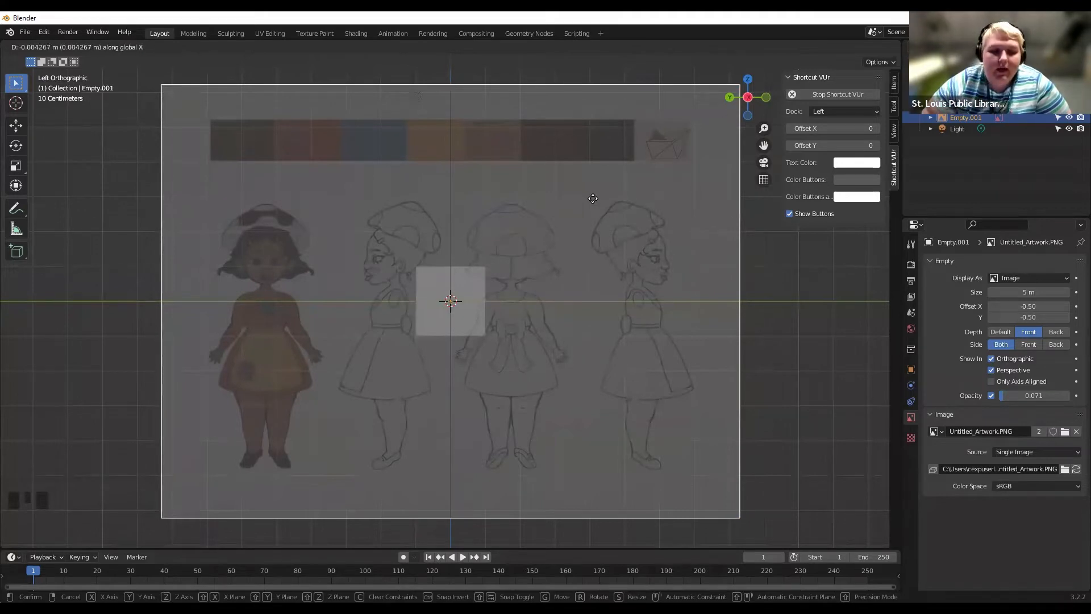
click(646, 224)
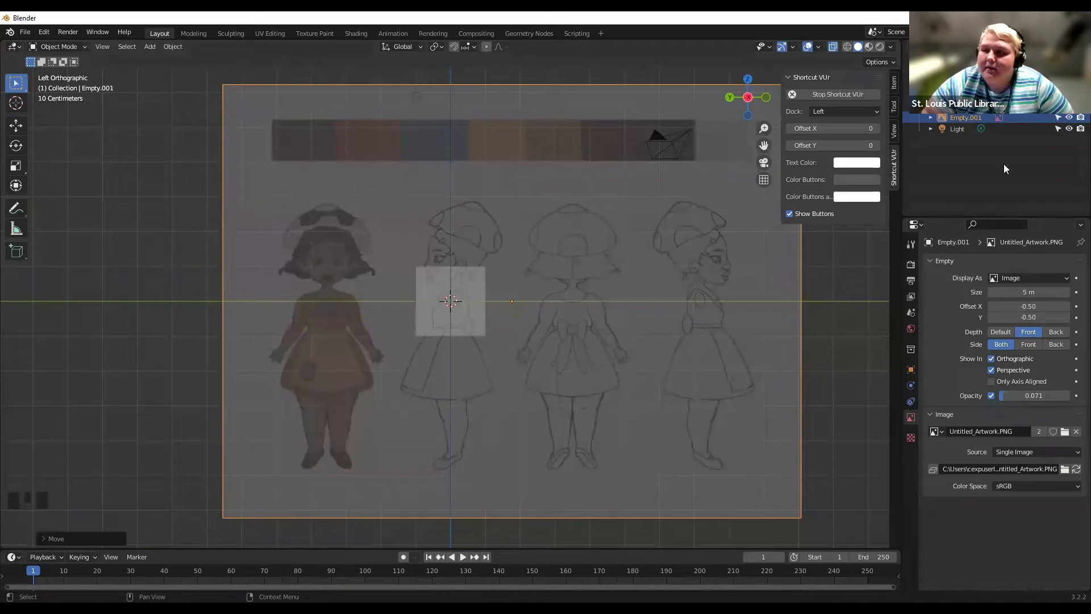
Disable viewport selection for both reference images in the Outliner.
click(1058, 117)
click(1057, 105)
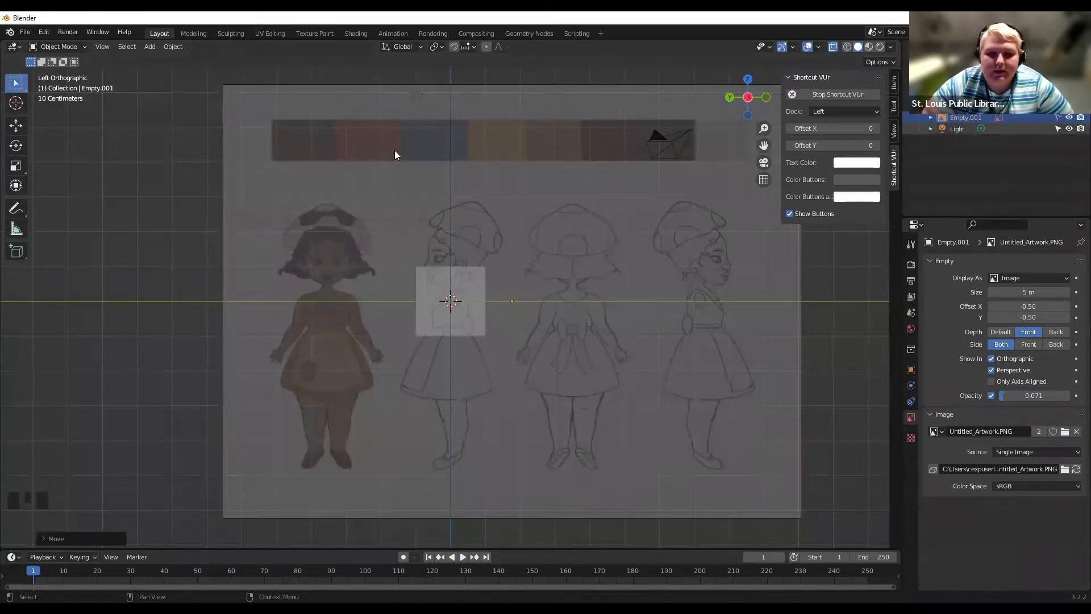
Return to the Back orthographic view and delete the cube from the scene.
middle_drag(450, 232, 614, 244)
click(746, 102)
click(442, 316)
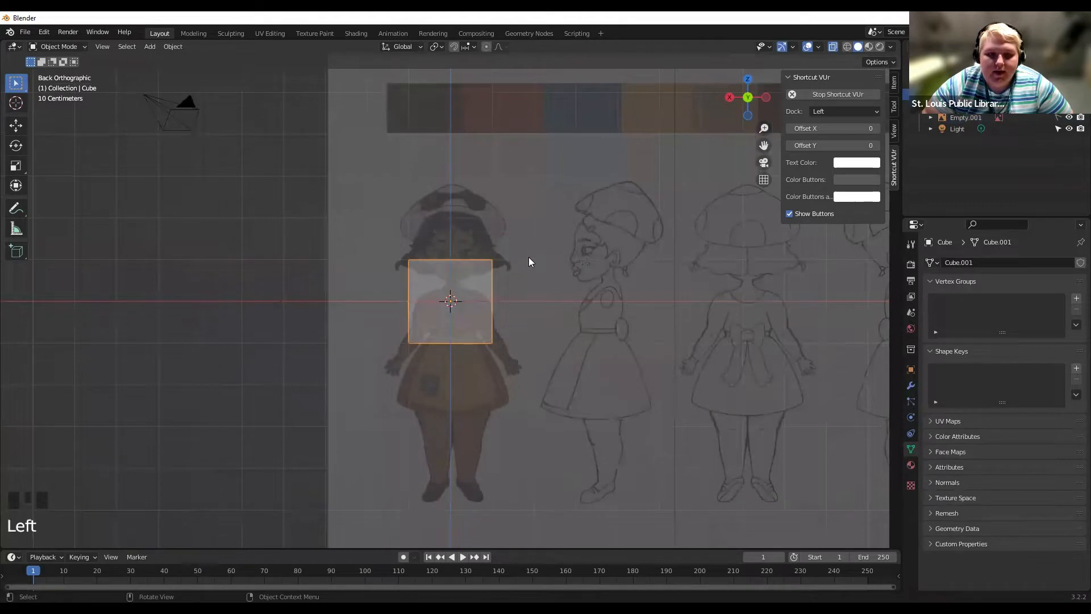
key(x)
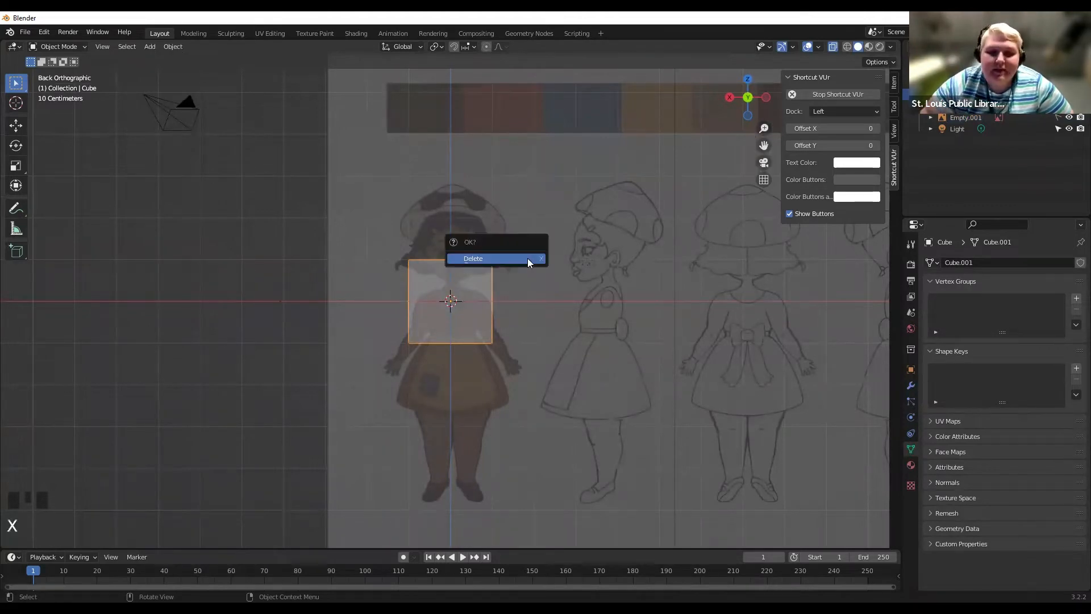
click(528, 258)
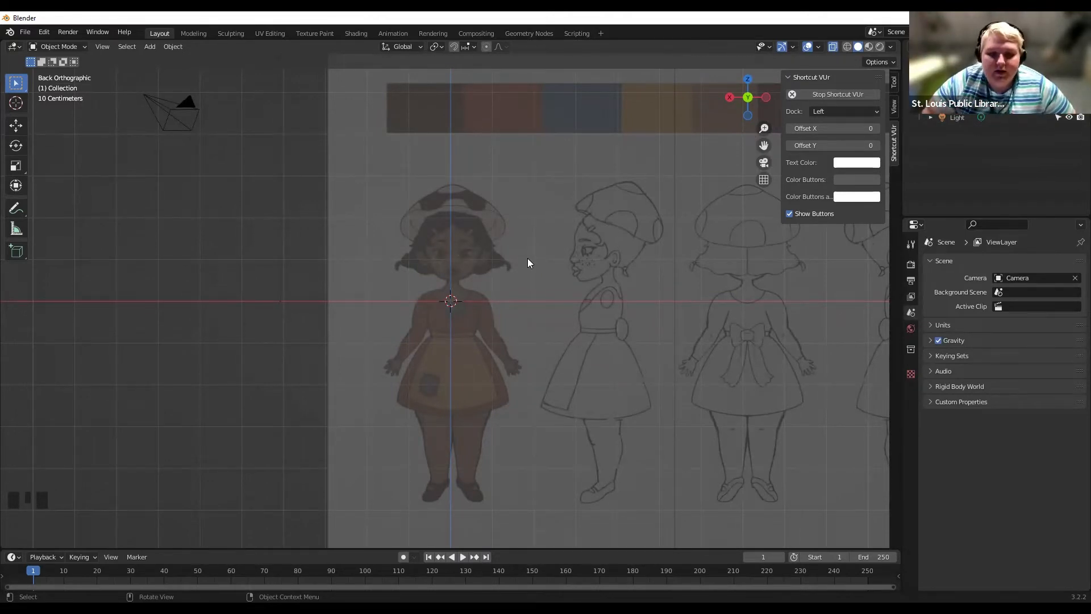
Select the front reference image and shift it slightly along global X towards the centre line.
scroll(524, 260, up, 3)
drag(763, 145, 738, 100)
scroll(562, 113, down, 1)
drag(763, 146, 758, 124)
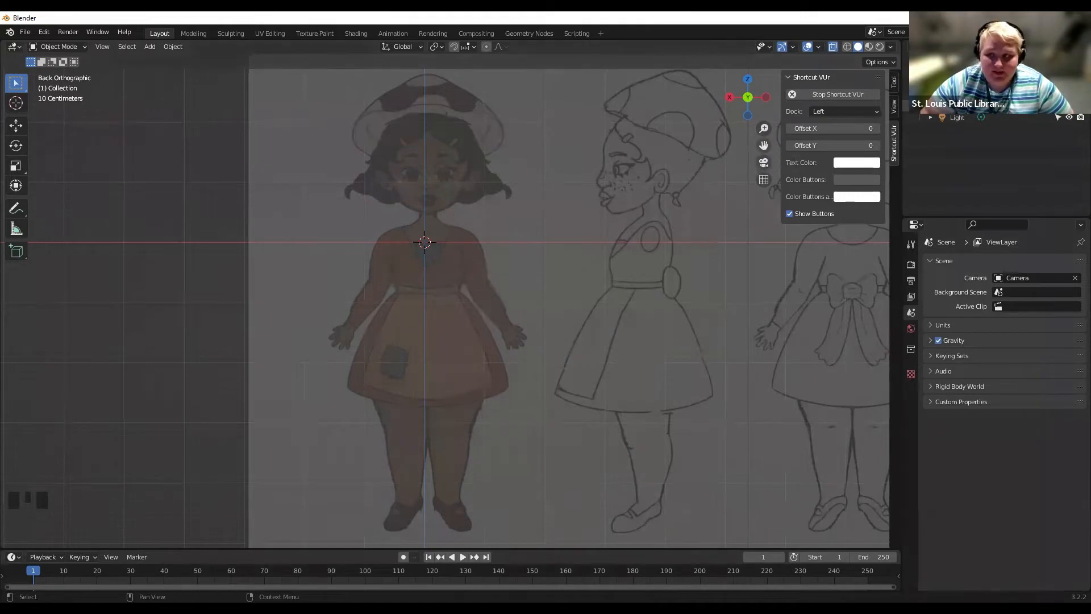
click(664, 284)
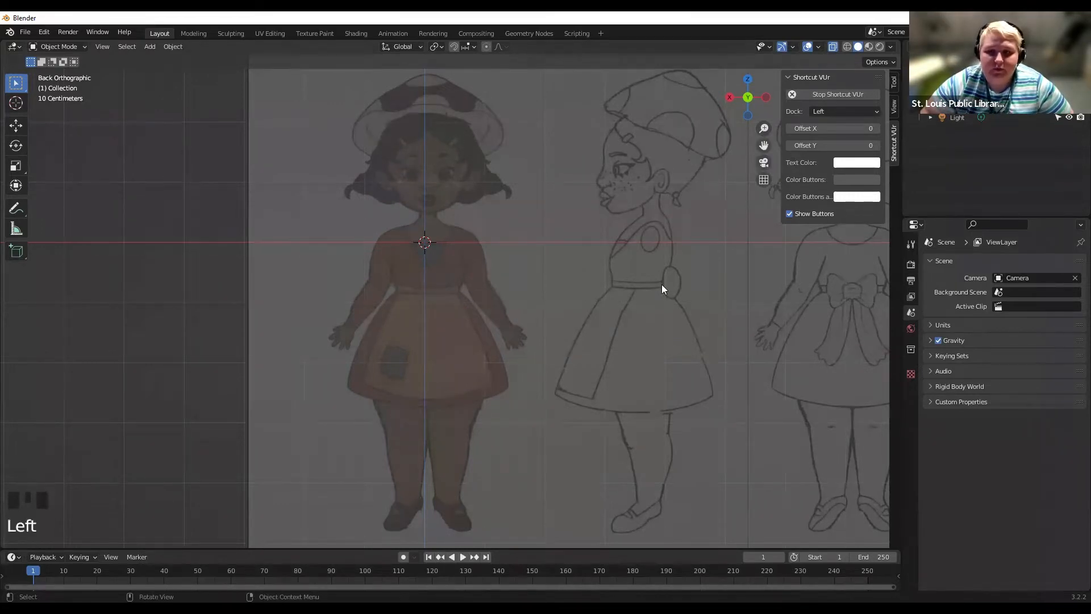
click(553, 232)
key(g)
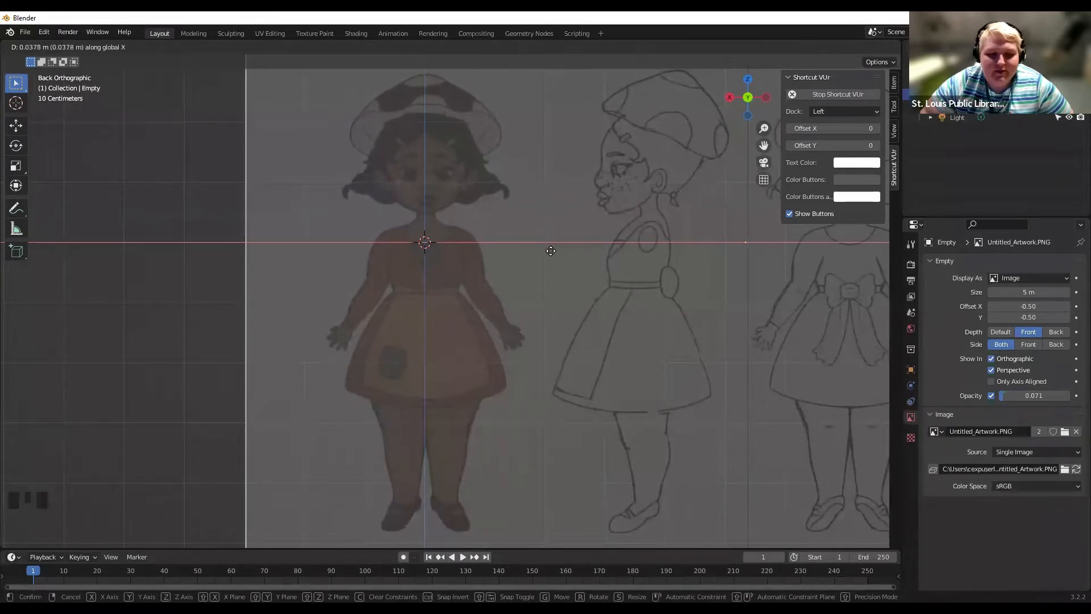
click(548, 250)
Nudge the front reference image along X until the gap between the figure's legs sits on the vertical Z axis.
scroll(434, 406, up, 1)
scroll(434, 405, up, 5)
drag(763, 145, 730, 326)
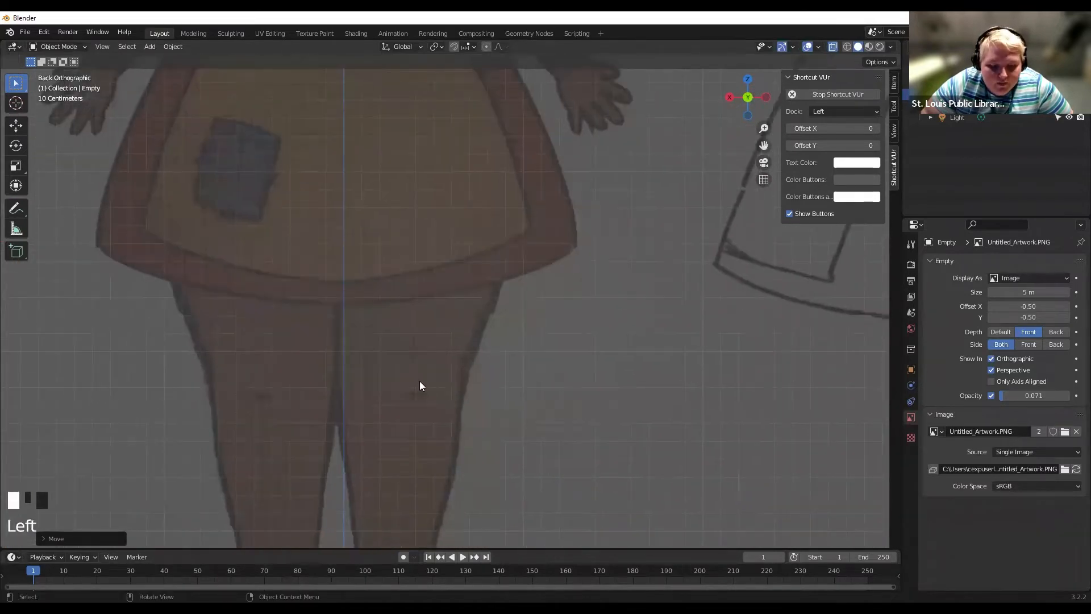
key(g)
click(428, 390)
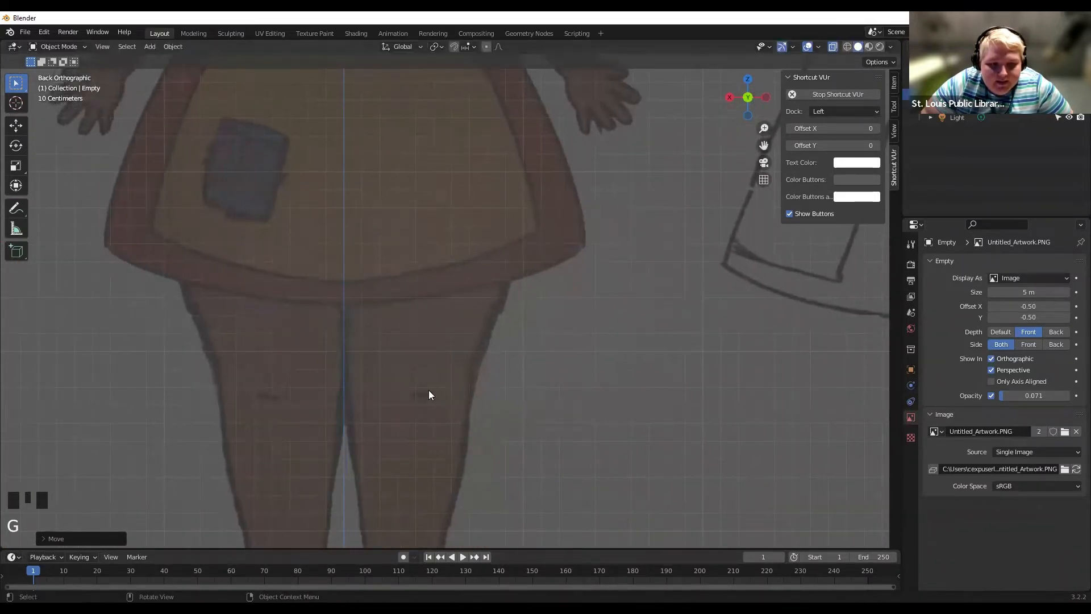
scroll(471, 343, down, 7)
drag(776, 138, 660, 162)
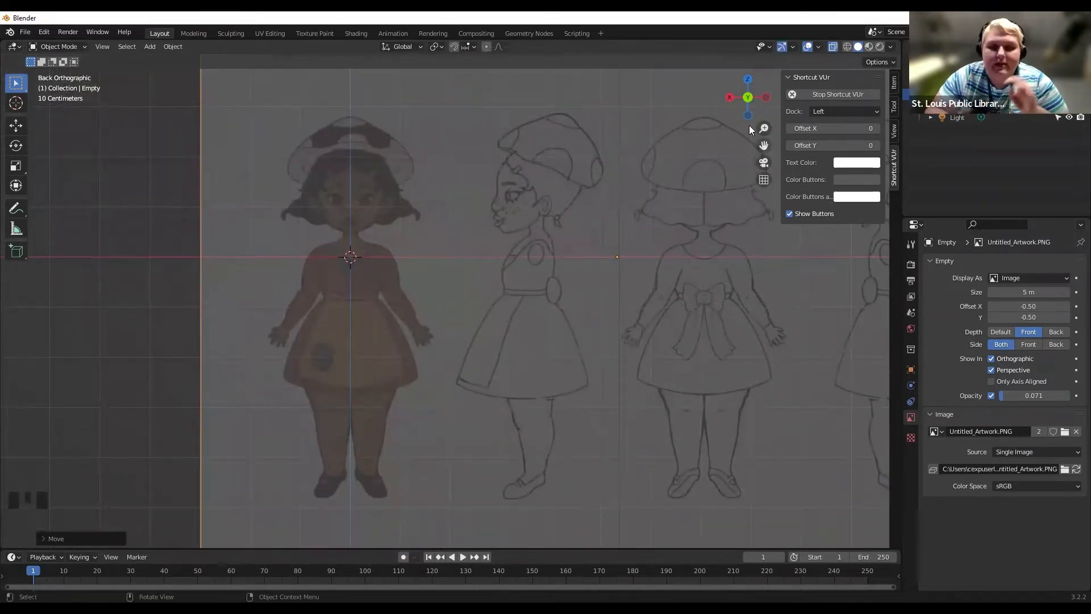
scroll(748, 125, up, 4)
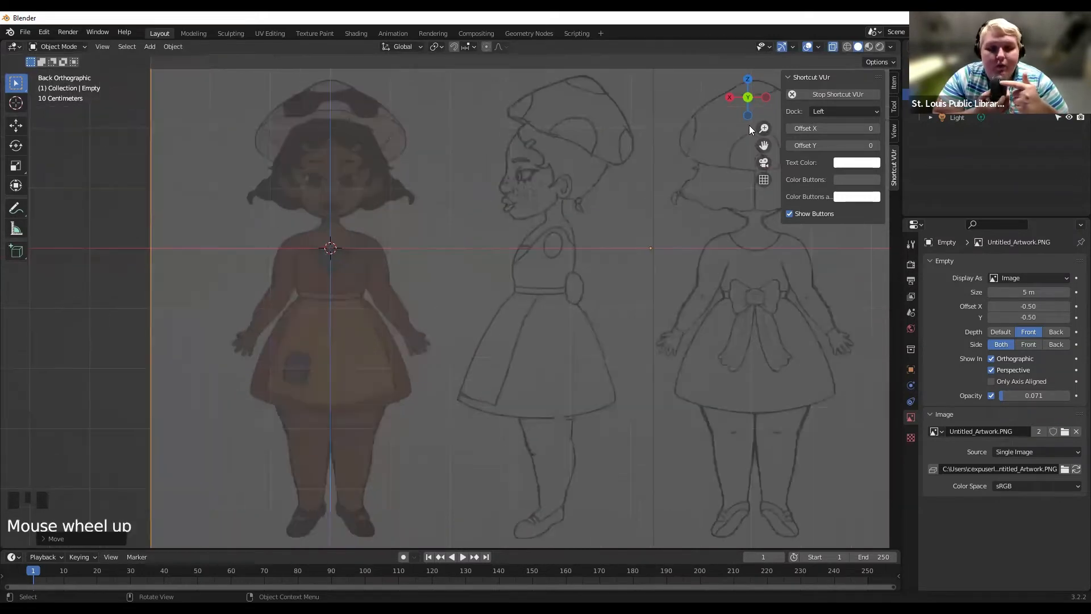
scroll(749, 125, down, 3)
scroll(749, 125, down, 1)
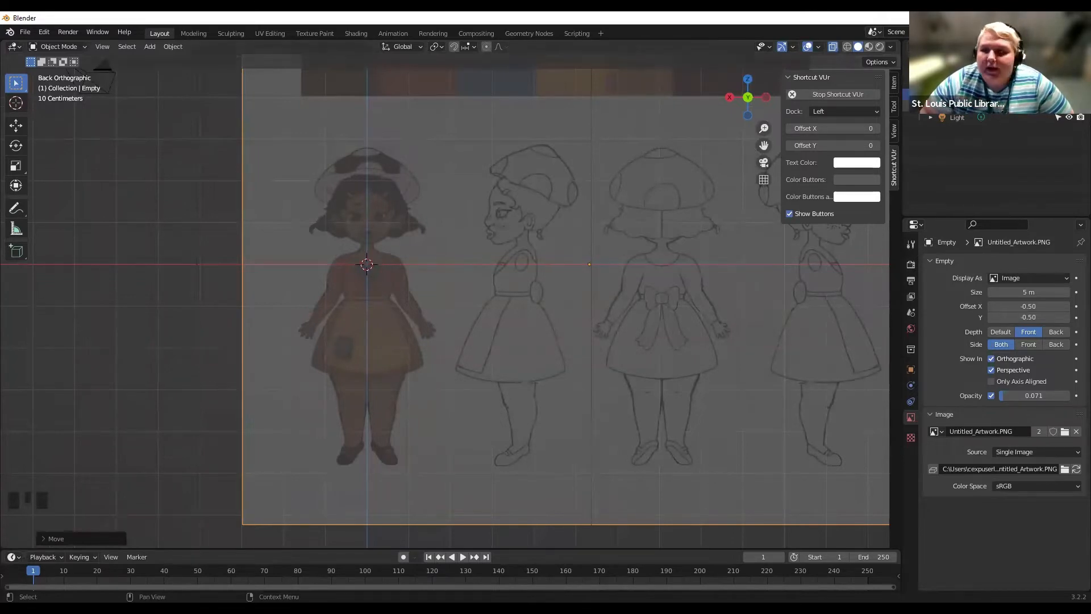
key(Left)
key(Left)
scroll(204, 179, up, 1)
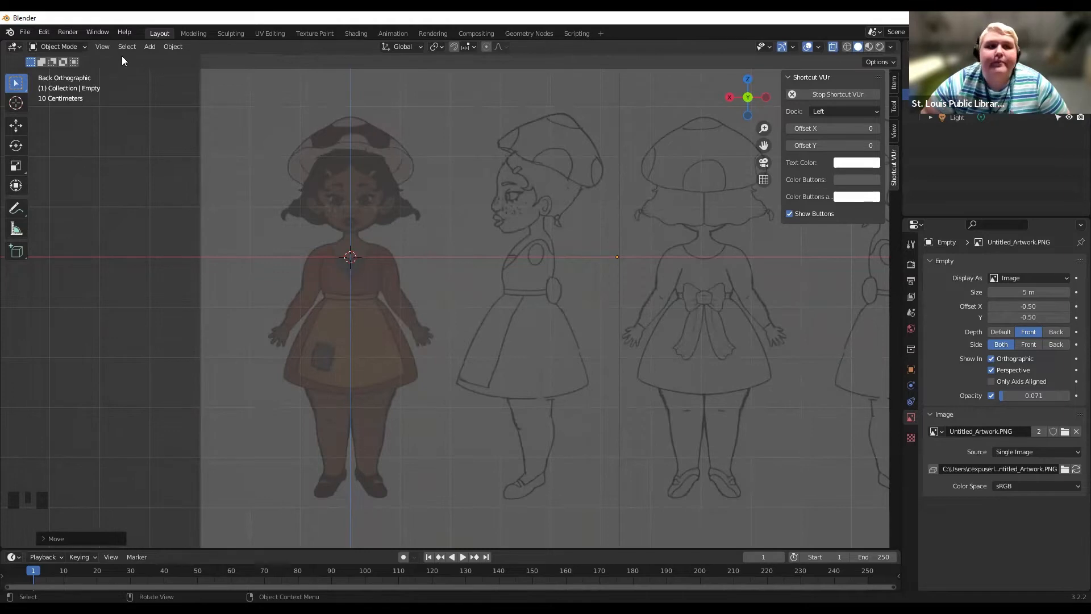
Add a cylinder mesh at the 3D cursor, view it from above, and return to the Back orthographic view.
click(151, 47)
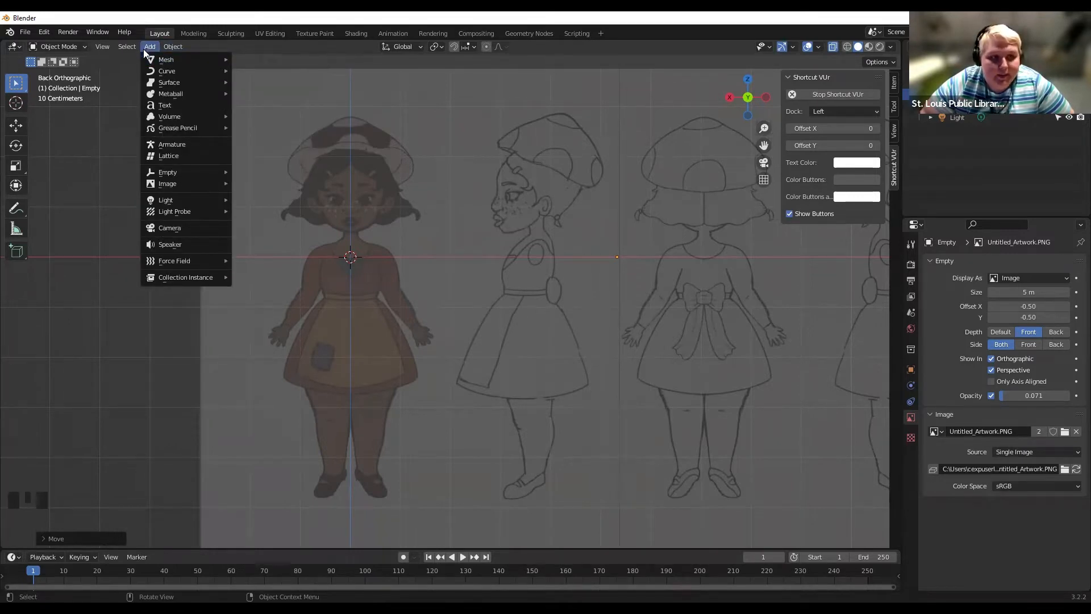
mouse_move(148, 60)
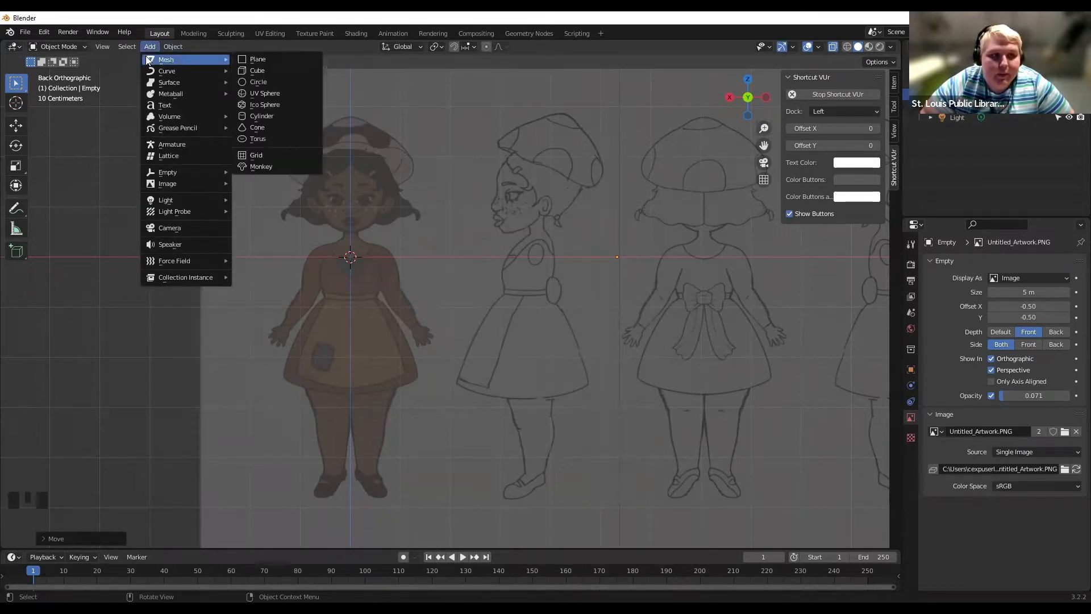
click(264, 114)
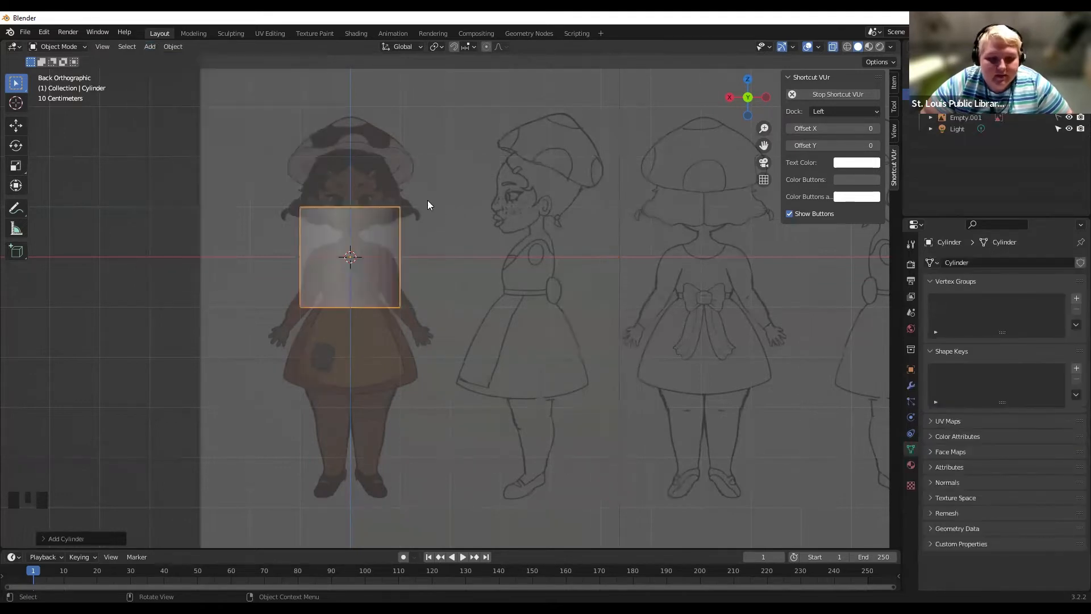
middle_drag(445, 194, 396, 160)
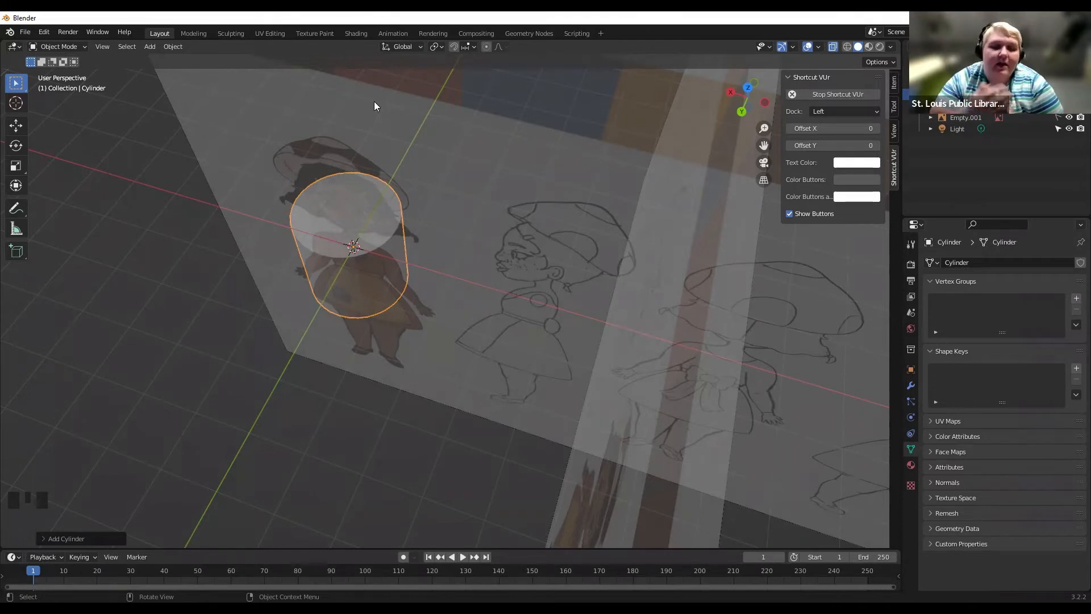
click(743, 113)
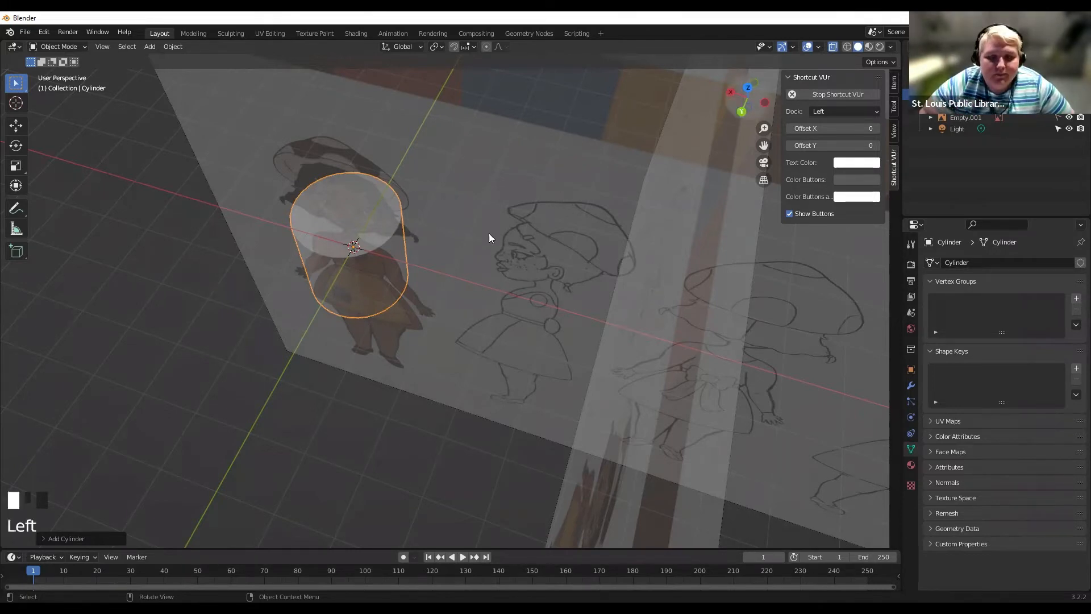
Scale the cylinder uniformly to about 0.4 and move it about 1.2 m down along Z to just below the figure's waistline.
scroll(424, 274, up, 2)
drag(763, 145, 561, 232)
scroll(619, 230, up, 3)
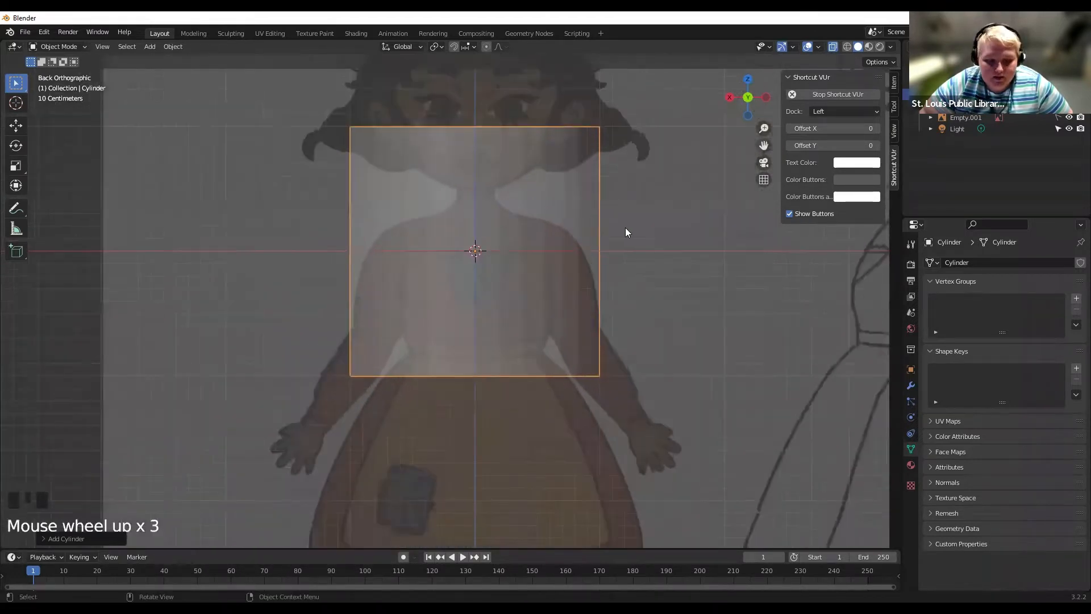
key(s)
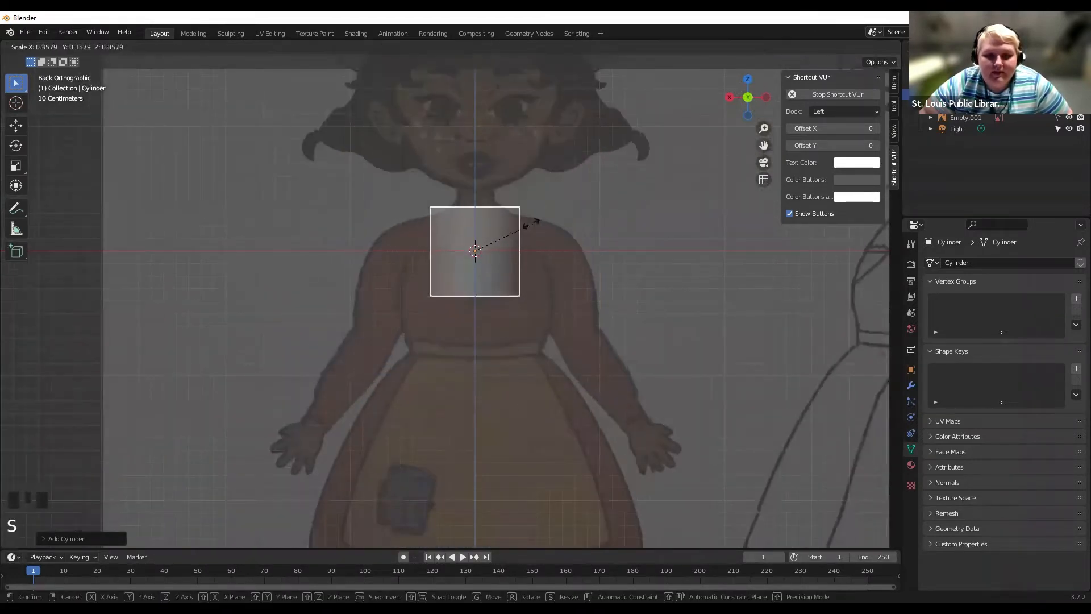
click(541, 218)
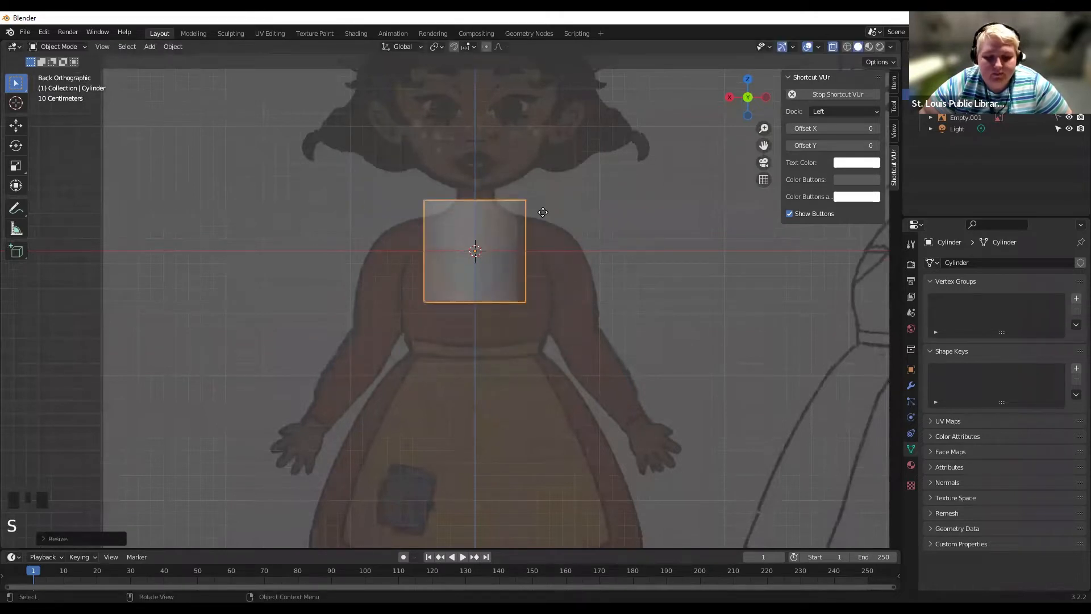
key(g)
key(z)
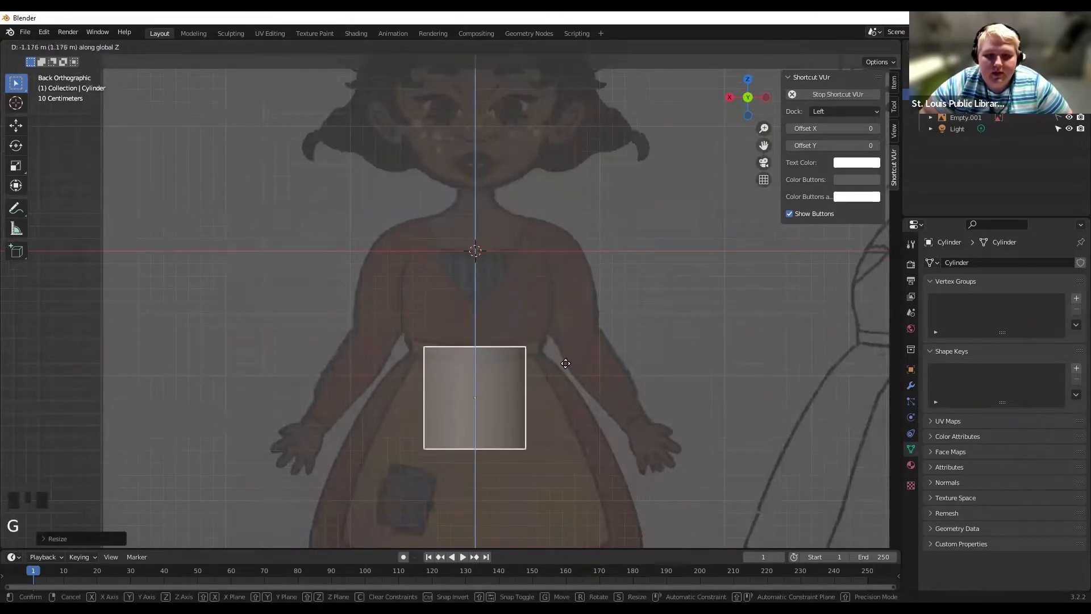
click(562, 365)
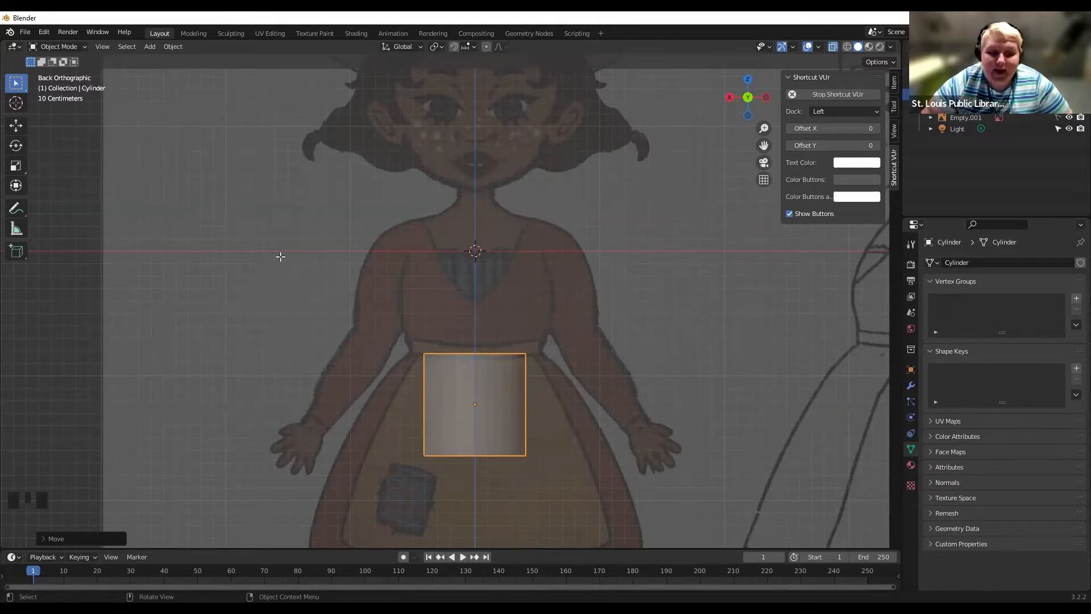
Toggle the cylinder between Edit Mode and Object Mode, ending in Edit Mode.
key(Tab)
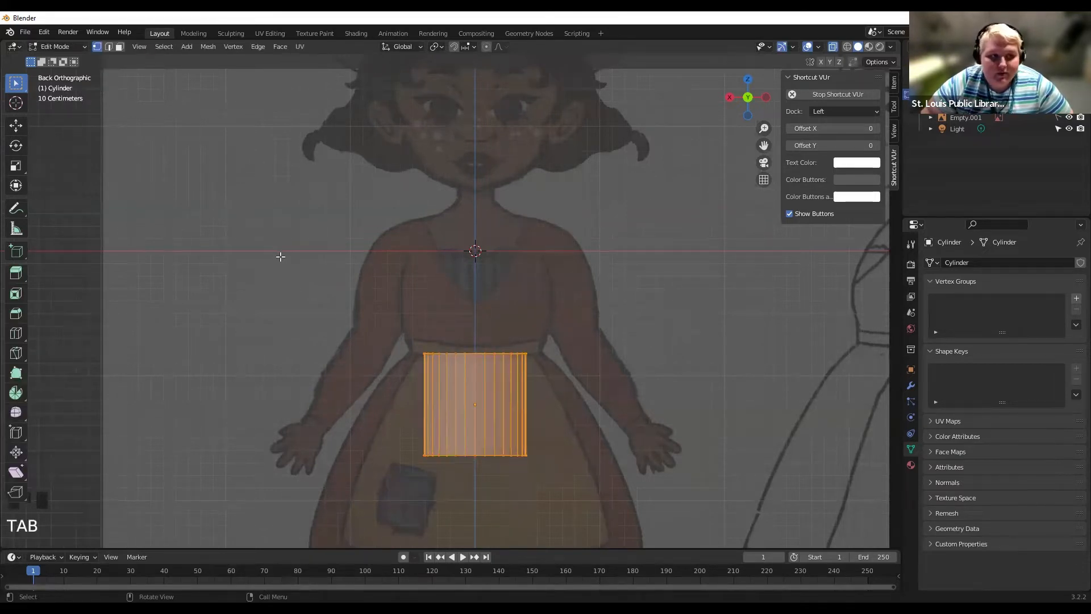
click(50, 45)
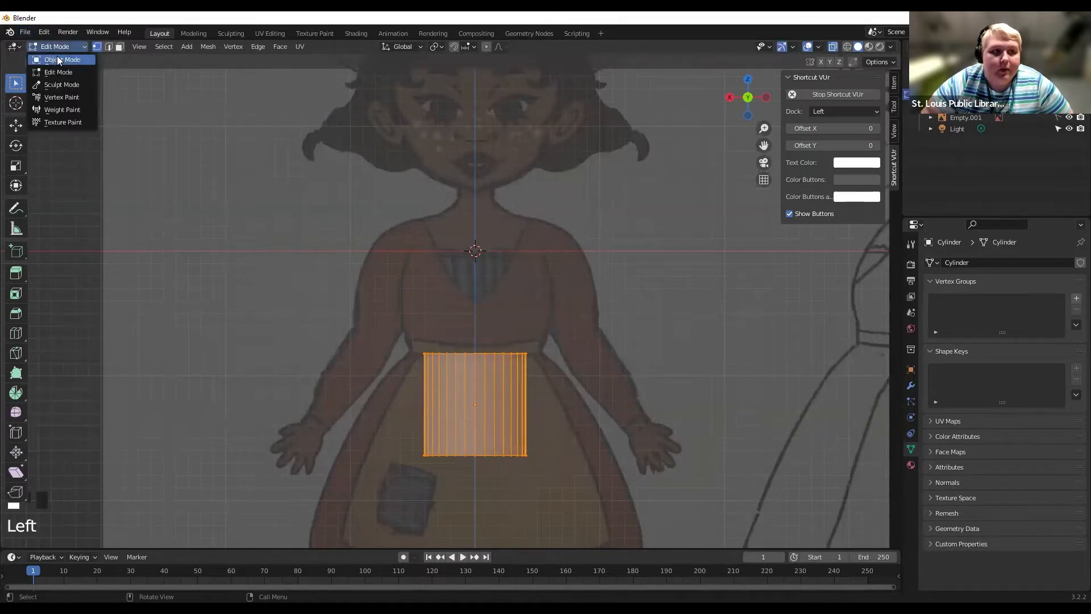
click(56, 59)
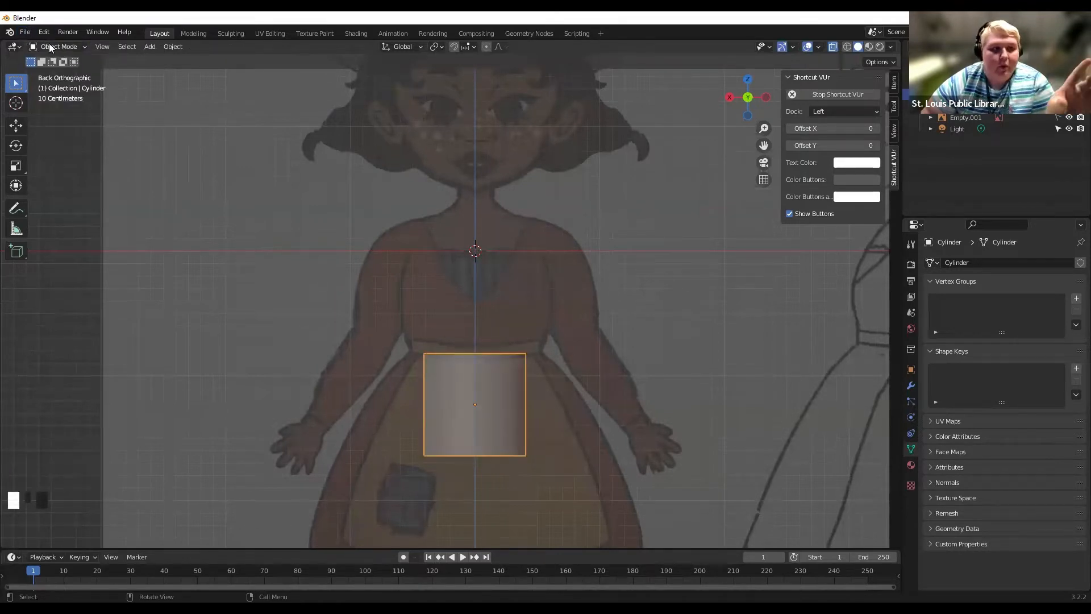
click(50, 47)
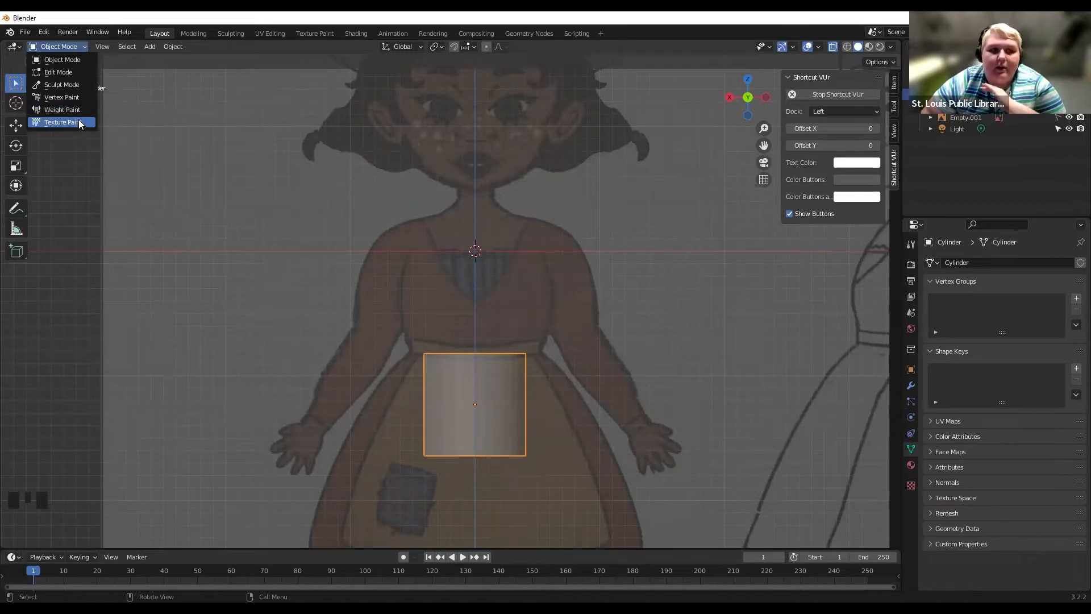
click(76, 73)
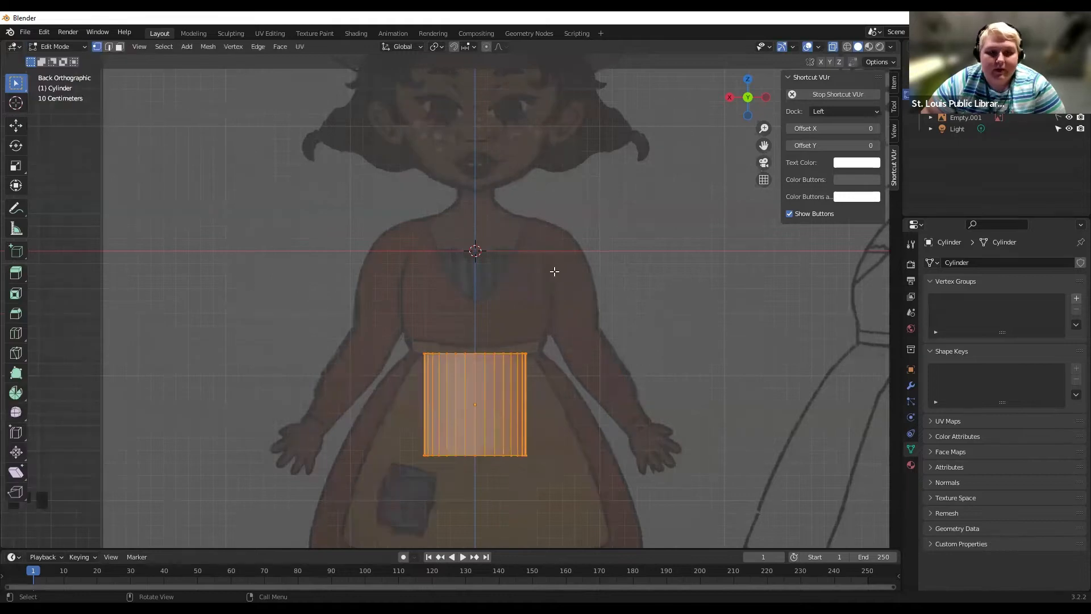
Scale the cylinder's top vertex ring outward to the waist width, select the bottom ring, and undo both changes.
drag(375, 327, 577, 373)
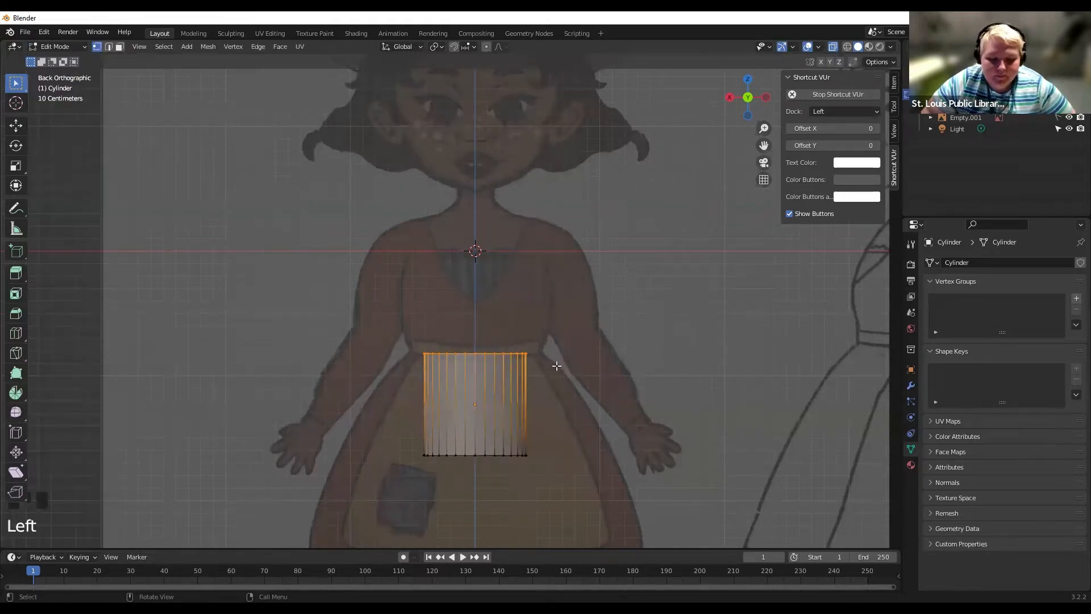
key(s)
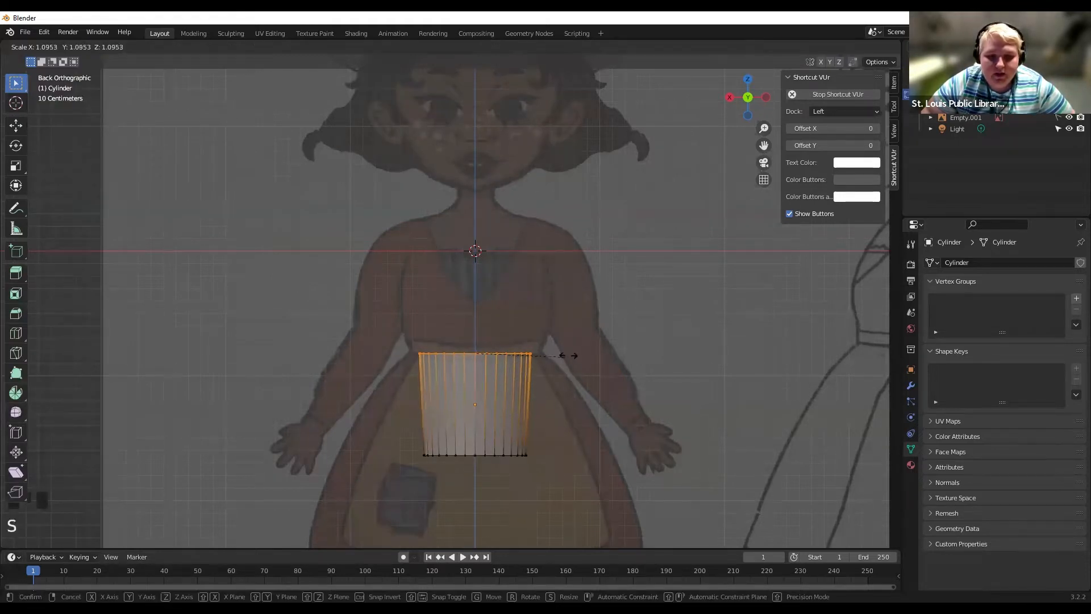
click(580, 353)
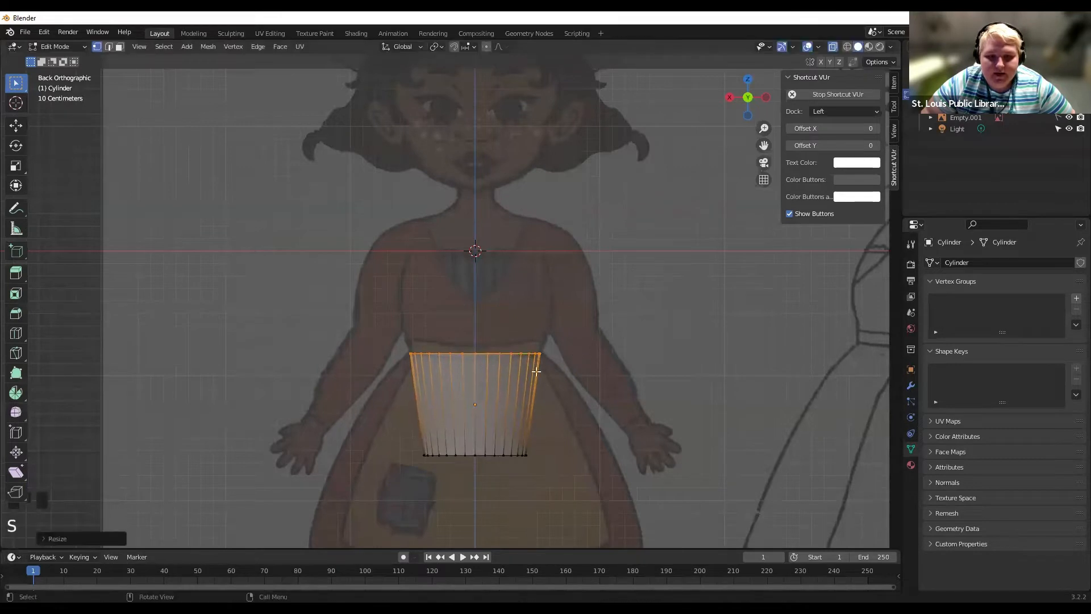
shift+middle_drag(354, 474, 356, 385)
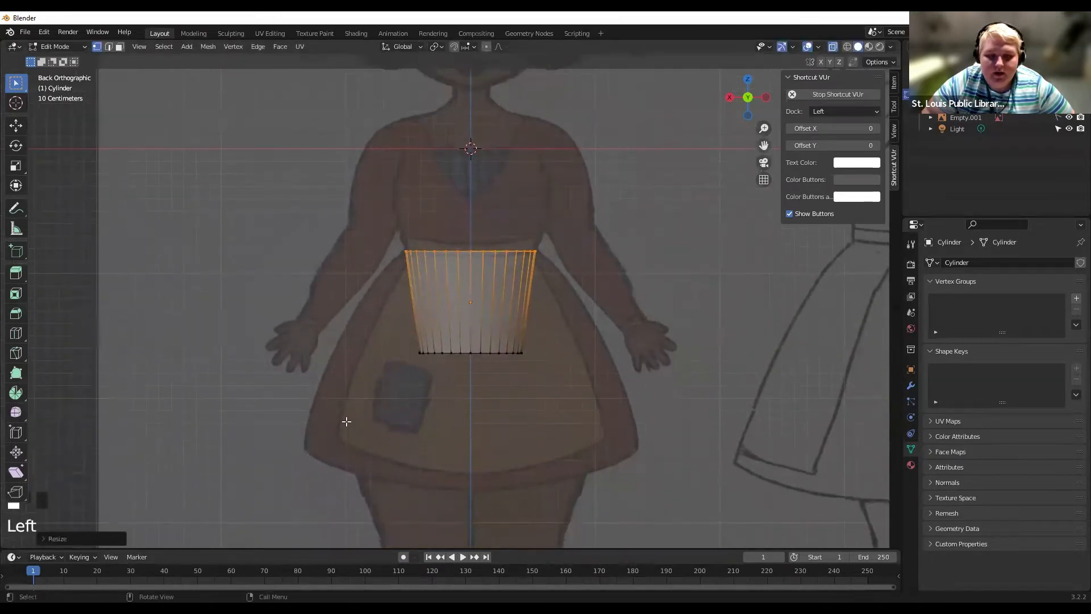
alt+click(560, 375)
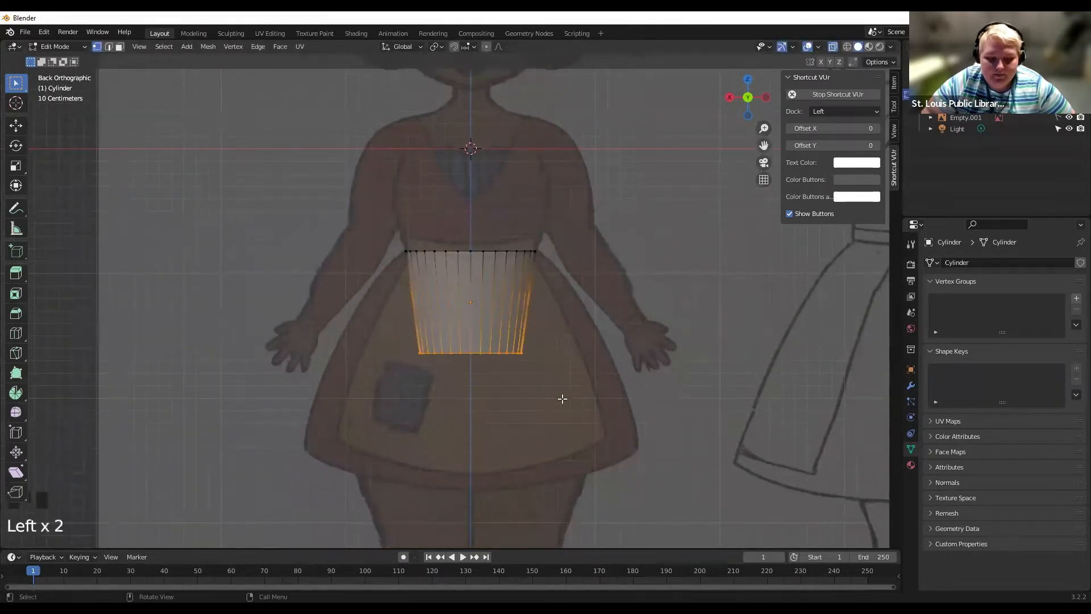
key(ctrl+z)
key(ctrl+z)
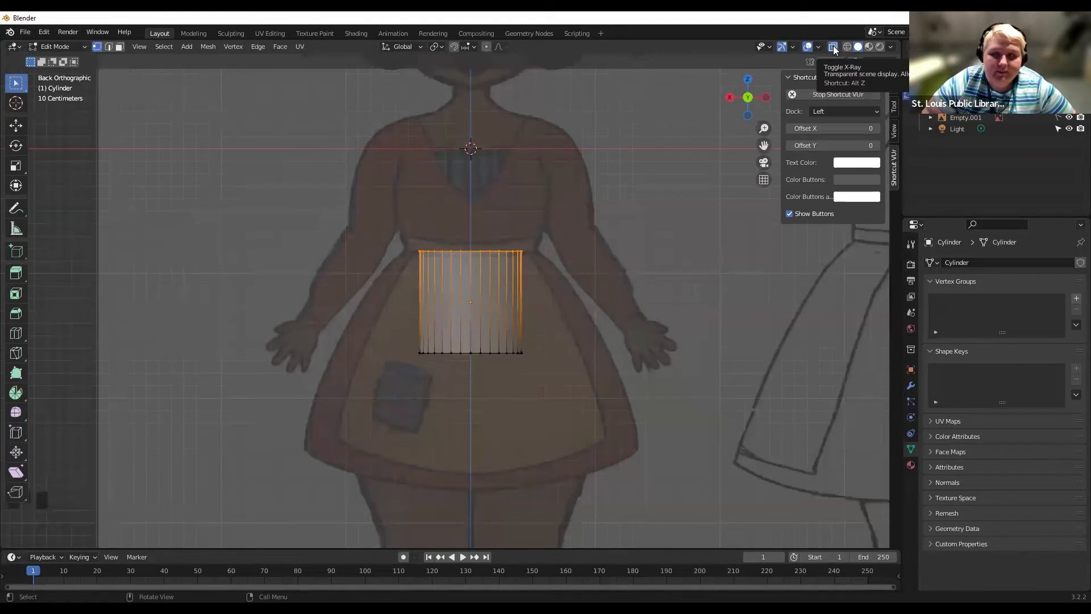
Turn off X-Ray, box-select the cylinder's top ring, orbit to inspect which vertices are selected, and restore the Back view and X-Ray.
click(833, 50)
click(629, 170)
click(578, 242)
drag(389, 232, 625, 270)
middle_drag(525, 240, 433, 233)
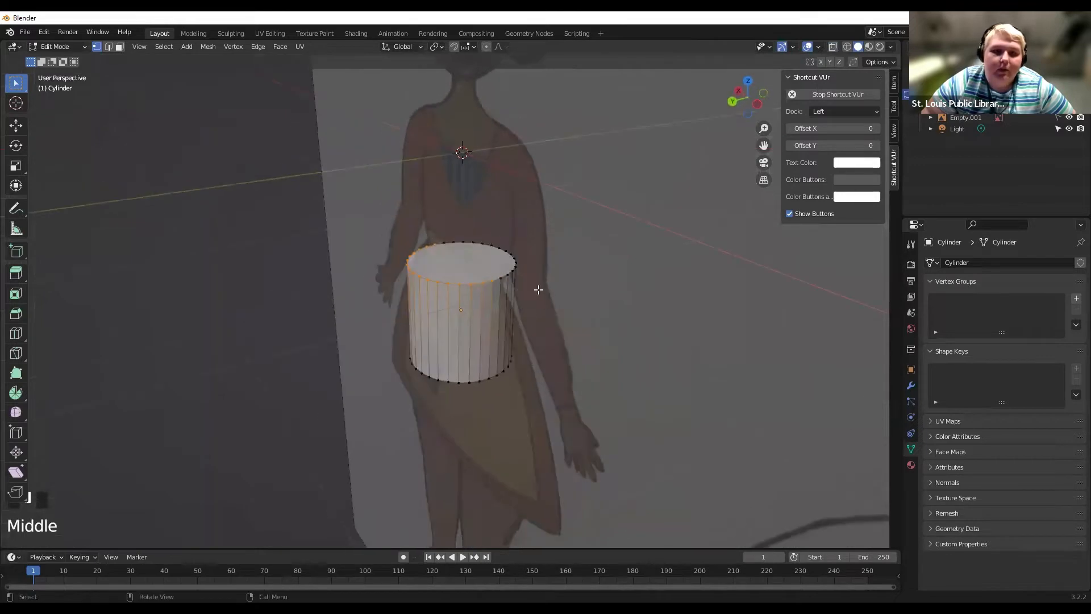
click(731, 102)
click(731, 103)
click(834, 48)
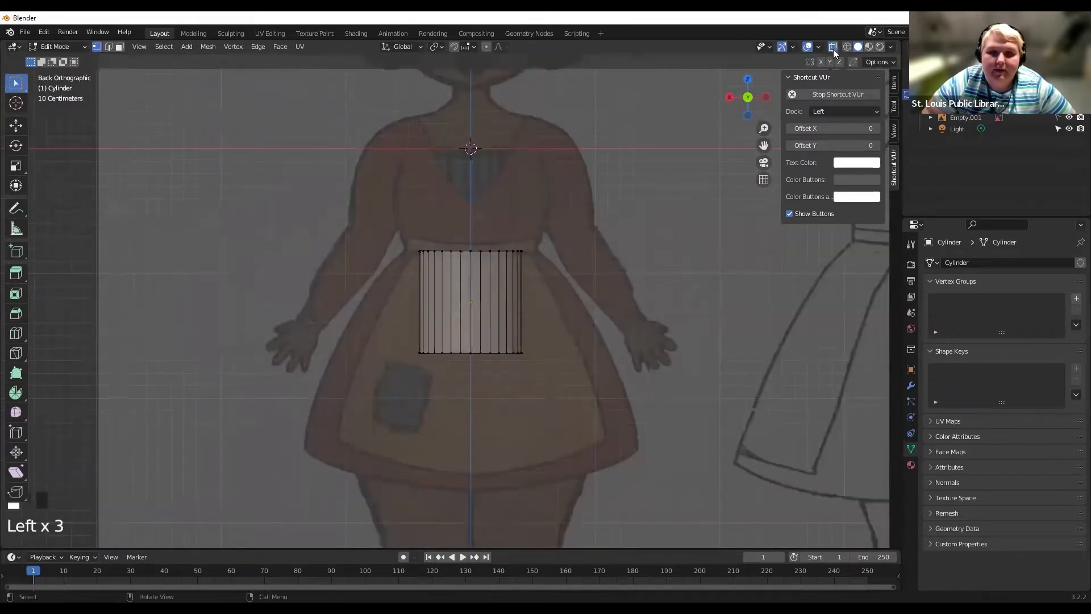
Box-select the cylinder's top ring with X-Ray on, orbit to check that its rear vertices are included, and restore the Back view.
drag(399, 237, 601, 359)
middle_drag(588, 237, 546, 238)
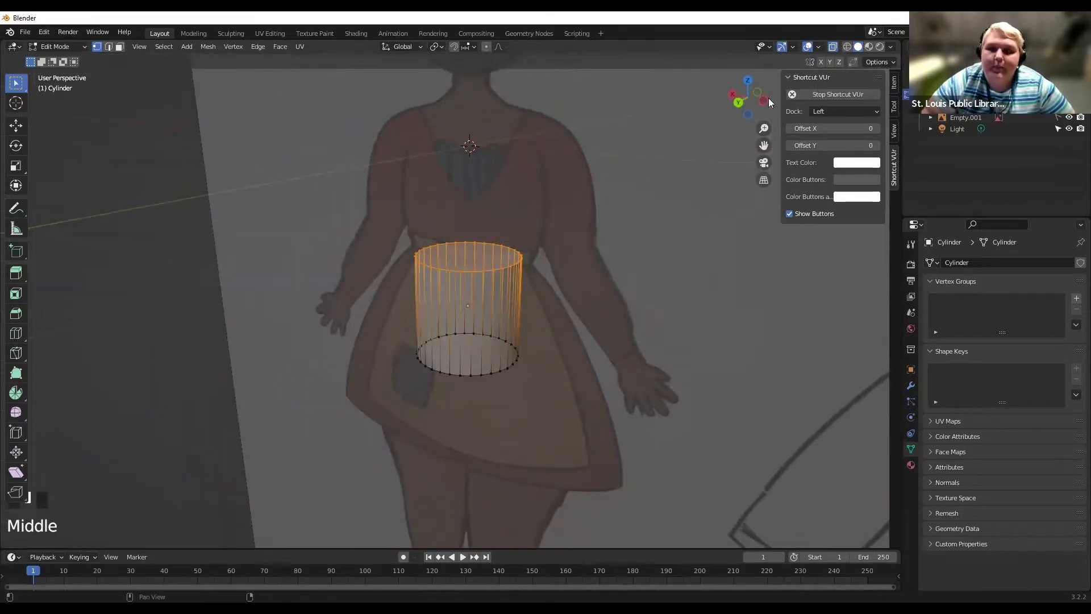
click(738, 103)
click(738, 102)
Select the whole cylinder mesh, scale it up uniformly to the waist width, and lower it along Z to just below the waistline.
drag(401, 245, 570, 380)
key(s)
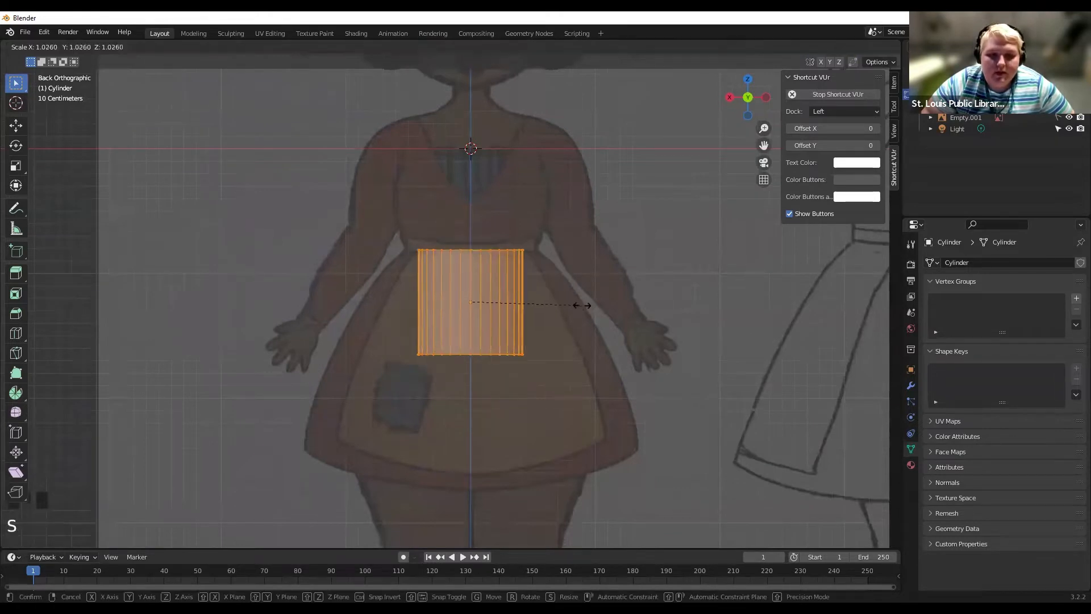
click(580, 277)
key(g)
key(z)
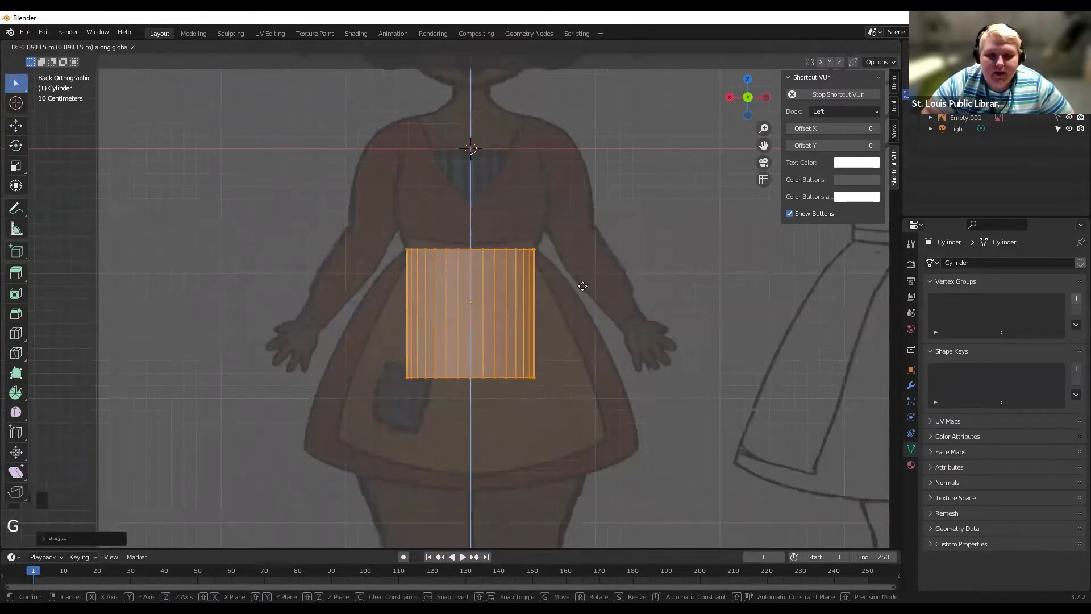
click(581, 288)
Select the cylinder's bottom vertex ring, scale it outward into a flare, and raise it along Z.
drag(578, 387, 348, 362)
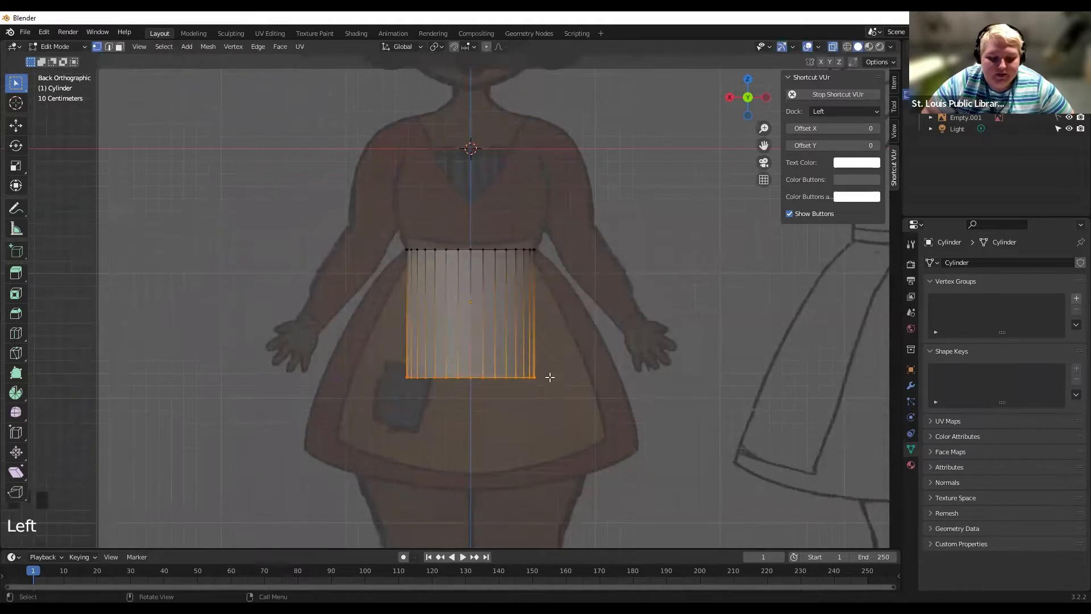
key(s)
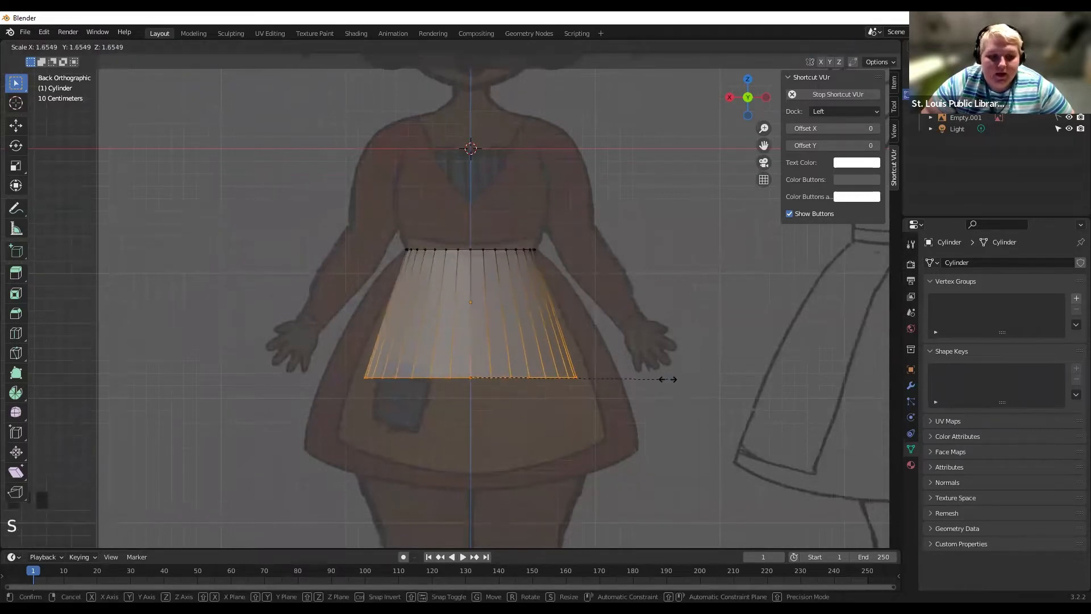
click(719, 362)
key(g)
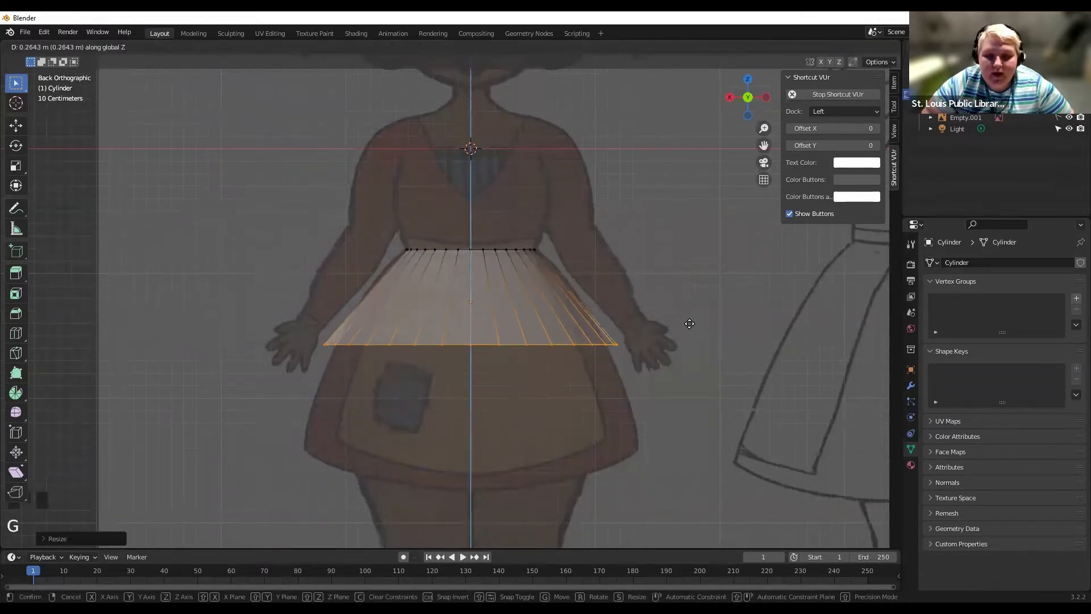
click(689, 311)
Alternately narrow and raise the bottom ring until it meets the skirt's outline a short distance below the waist.
key(s)
click(673, 323)
key(g)
click(669, 300)
key(s)
click(661, 305)
key(g)
click(658, 300)
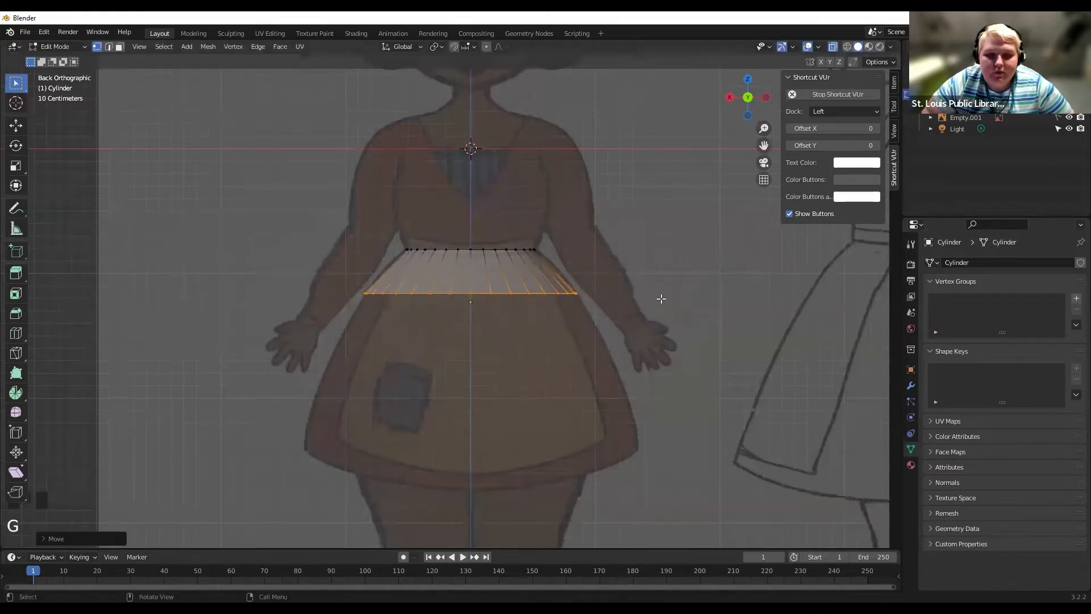
key(s)
click(658, 300)
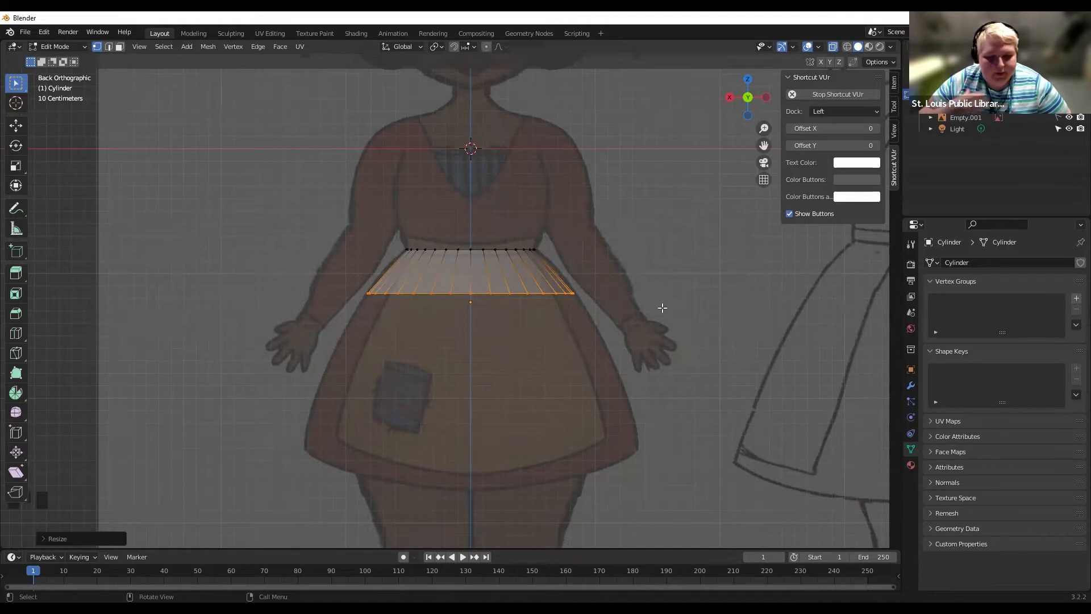
Extrude the bottom ring straight down along Z and scale the new ring outward to the skirt's outline.
key(e)
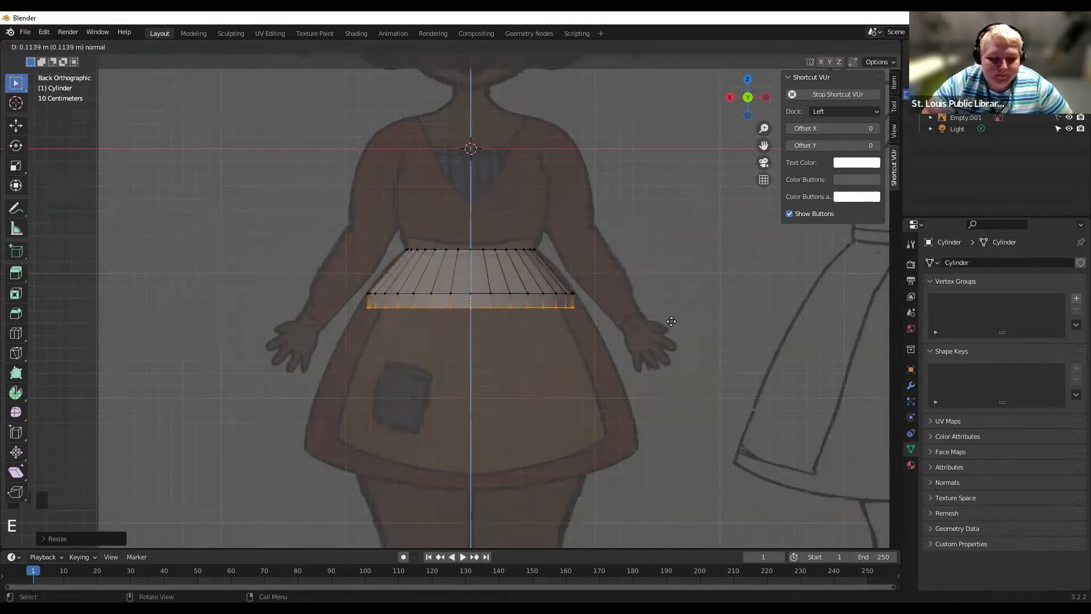
key(z)
click(673, 332)
key(s)
click(700, 335)
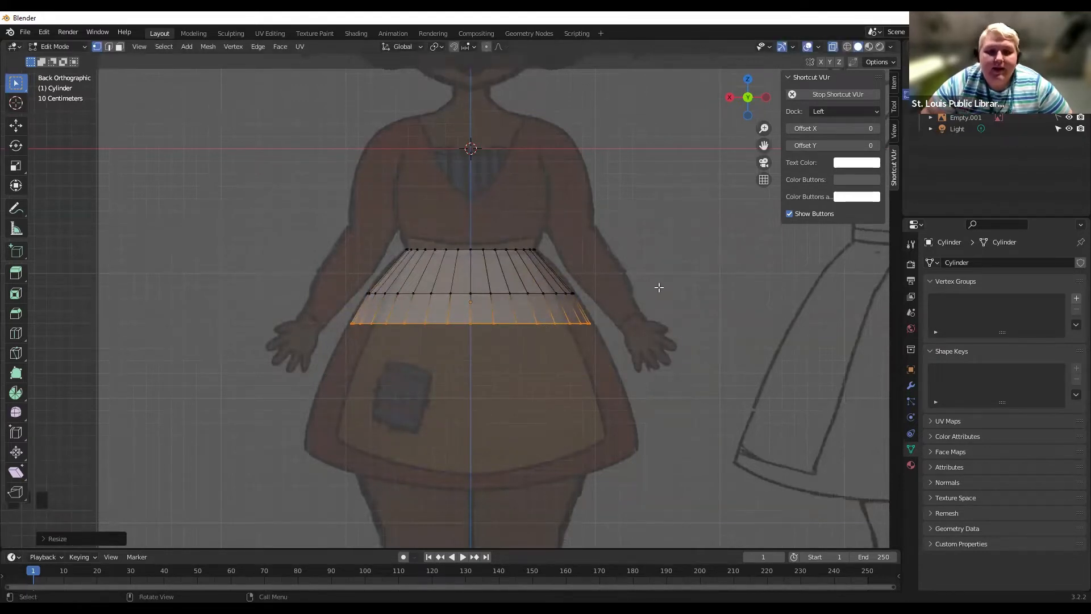
Extrude another band downward from the lowest ring and widen its lower edge to follow the skirt's outline.
key(e)
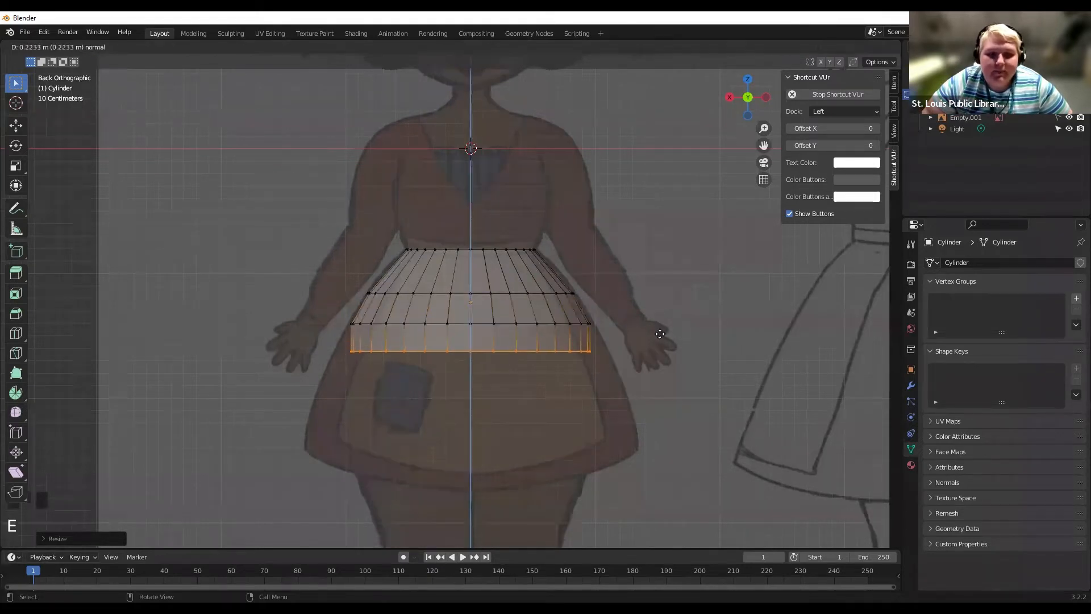
click(660, 329)
key(s)
click(681, 332)
Extrude two more downward bands, widening each to the skirt's outline, and finish with a short straight band at the hem.
key(e)
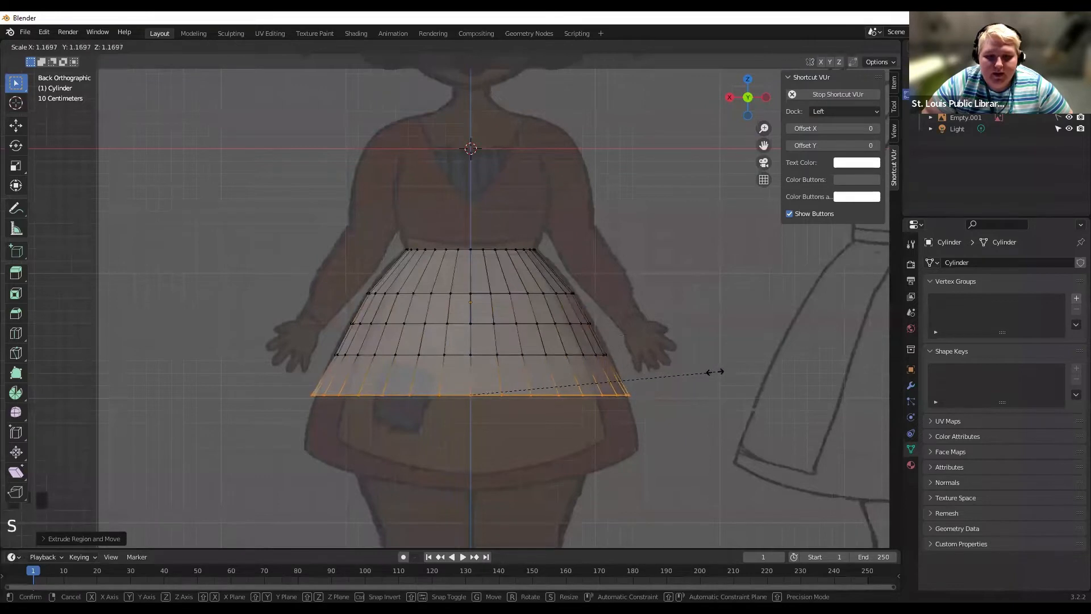
click(702, 356)
key(e)
click(702, 389)
key(s)
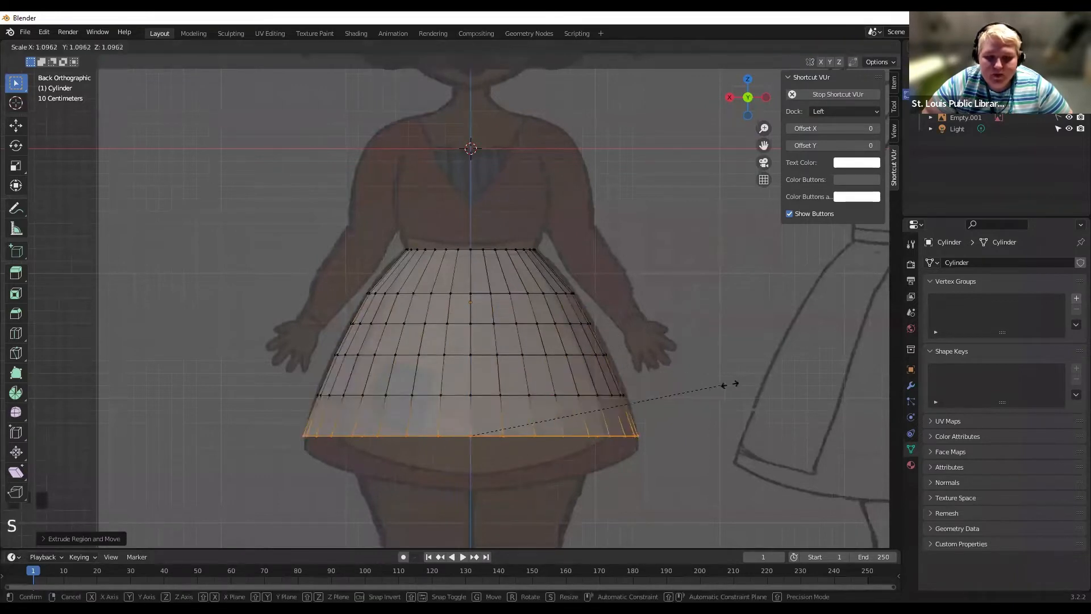
click(704, 375)
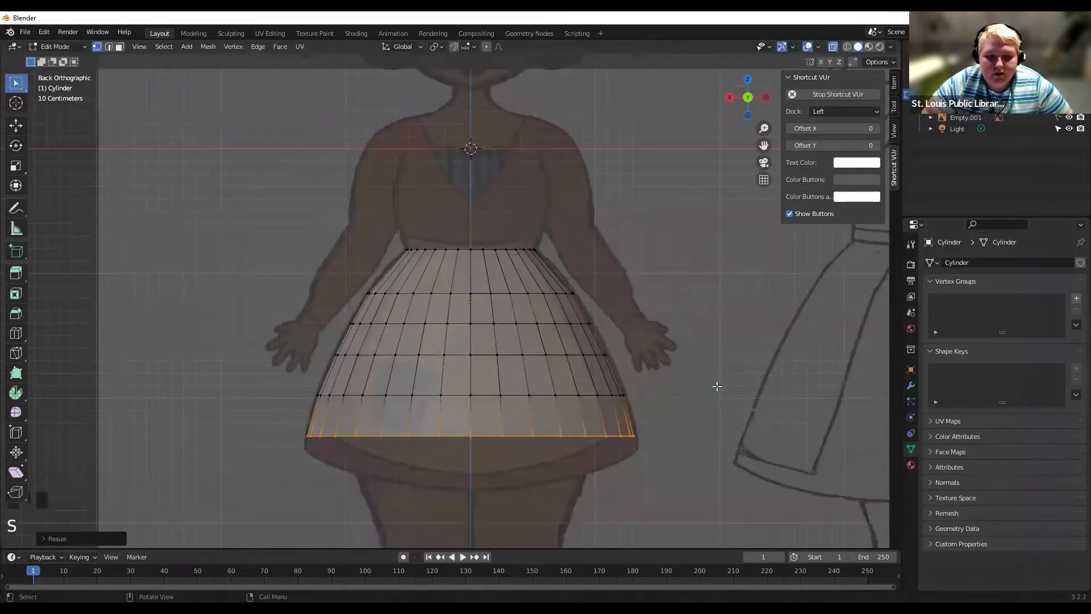
key(e)
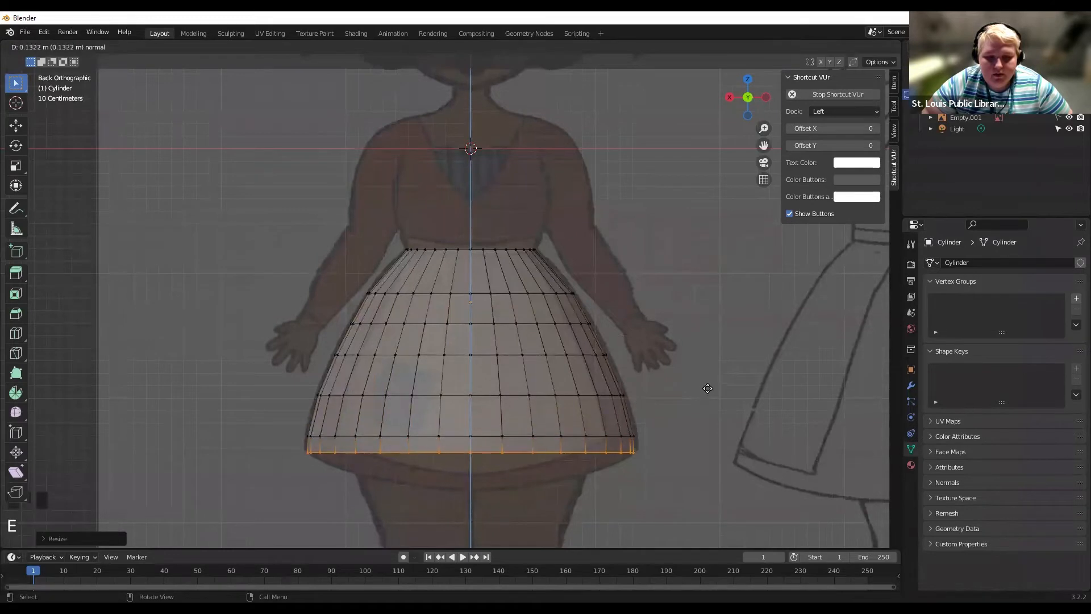
click(707, 387)
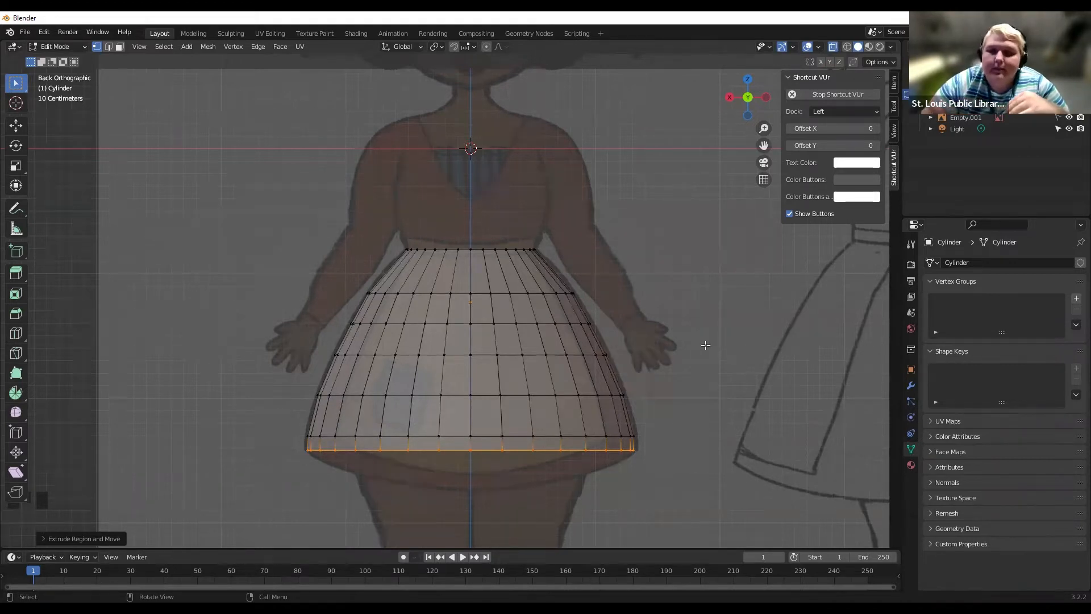
Check the skirt's overall shape in Object Mode against the reference and return to Edit Mode.
scroll(676, 335, down, 2)
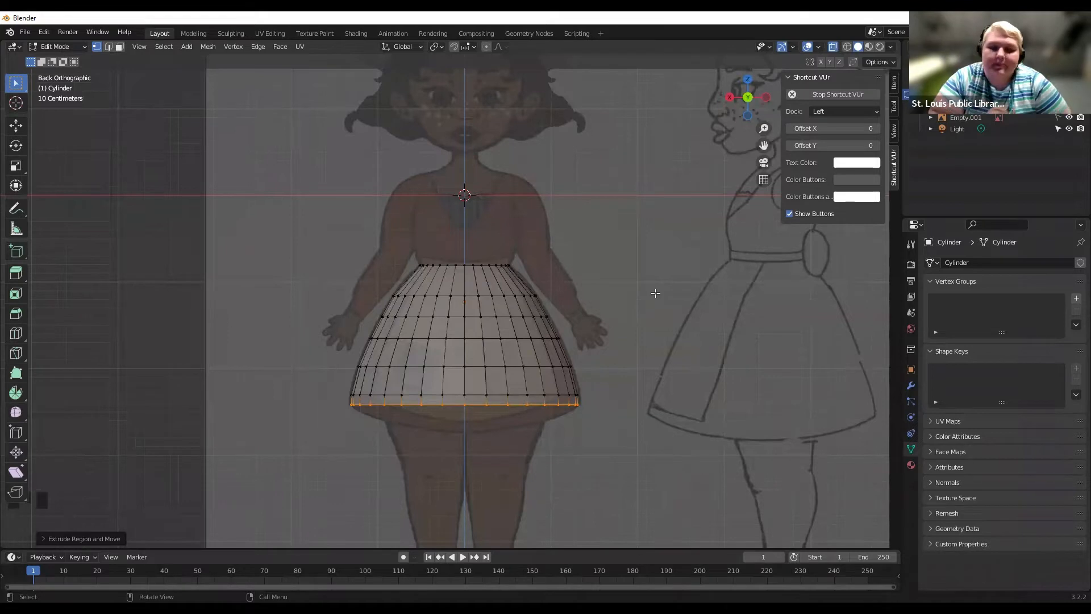
key(Tab)
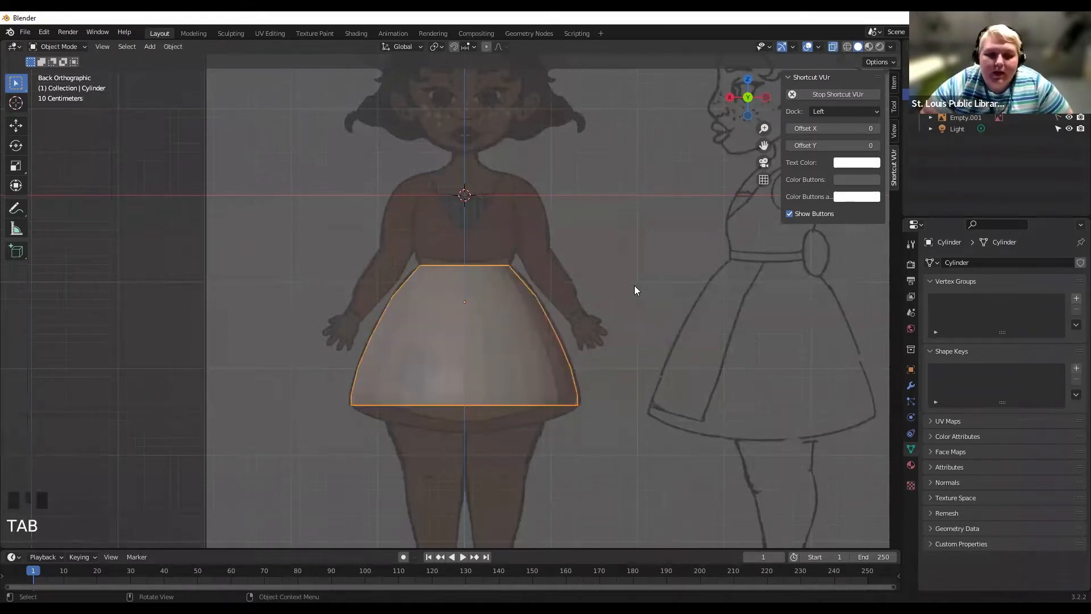
key(Tab)
key(Tab)
key(Tab)
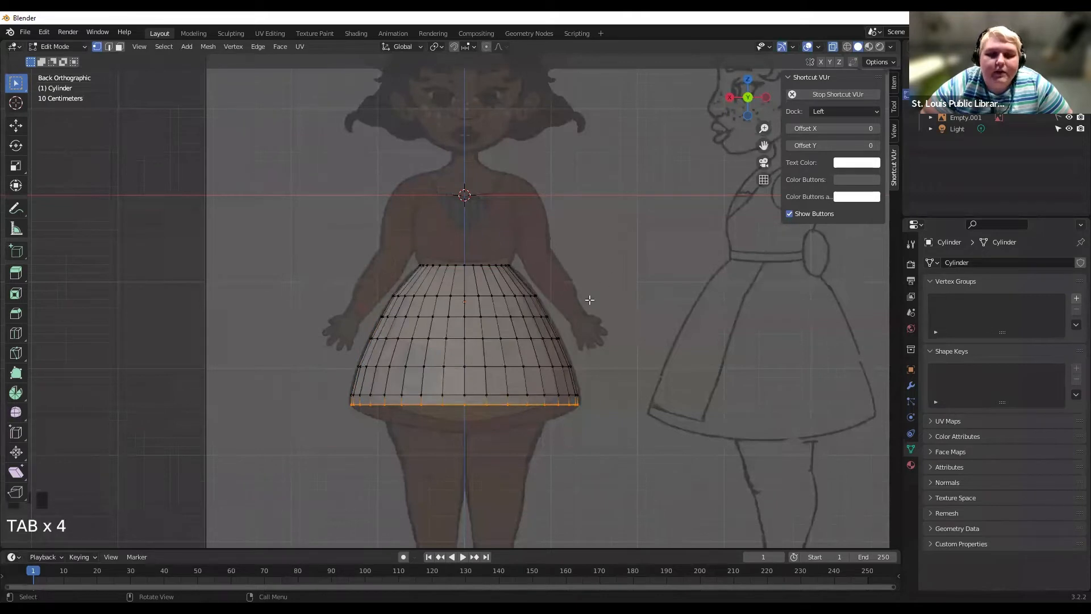
Try raising the second vertex ring along Z and narrowing it to the outline, and undo both changes.
scroll(579, 305, up, 1)
scroll(579, 305, up, 2)
drag(339, 276, 629, 311)
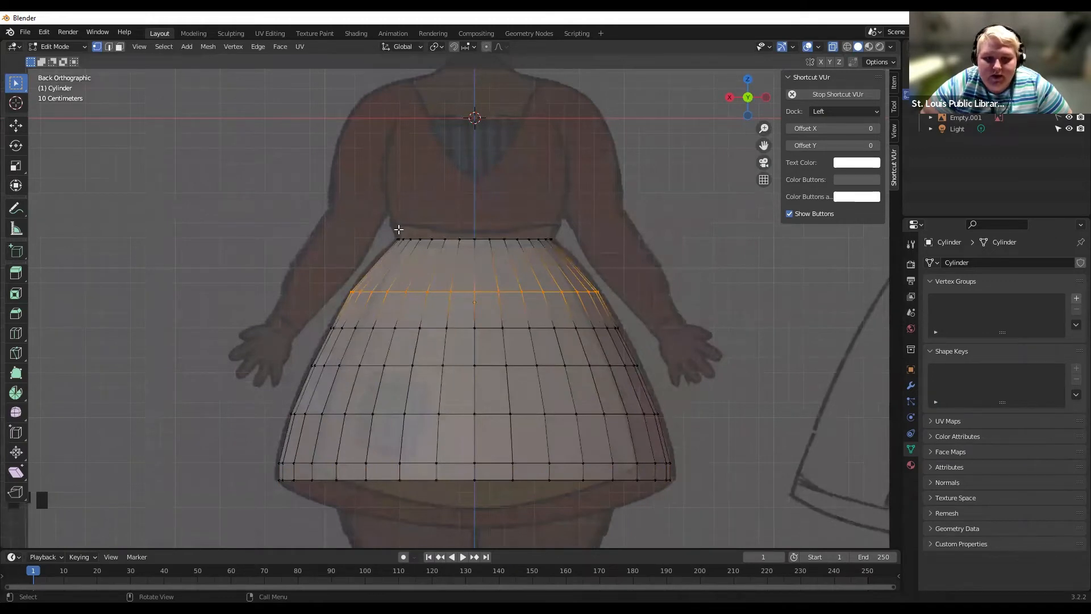
click(338, 227)
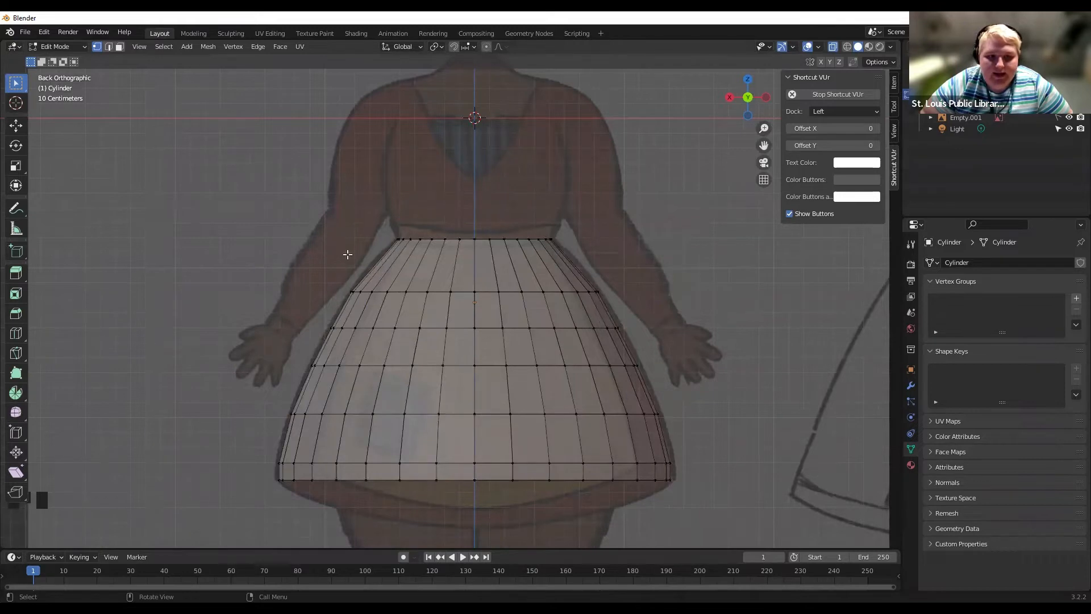
drag(335, 268, 609, 301)
key(g)
key(z)
click(616, 291)
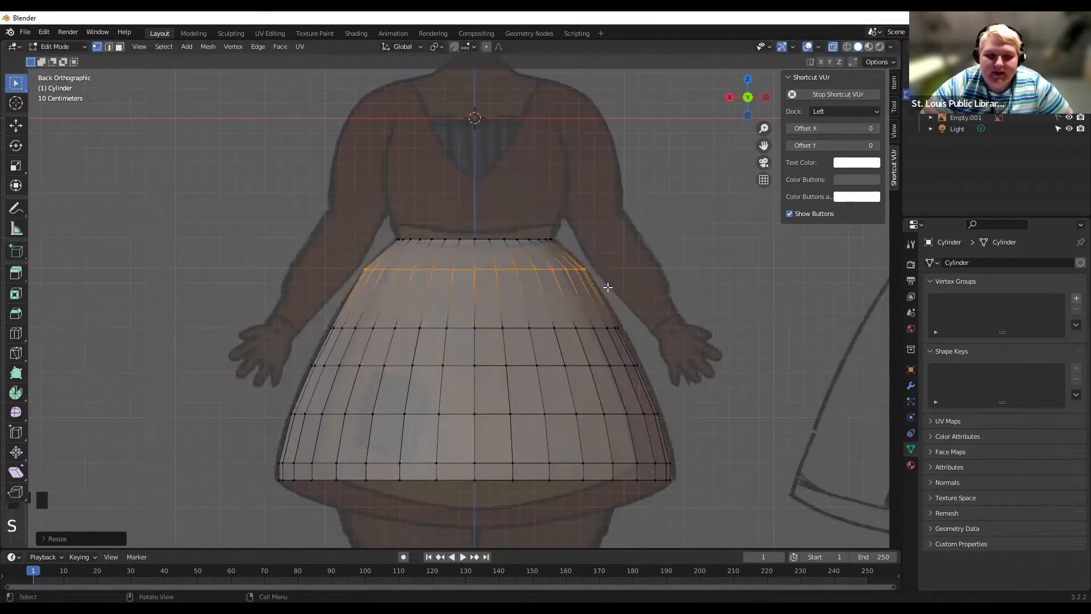
key(ctrl+z)
key(ctrl+z)
key(ctrl+z)
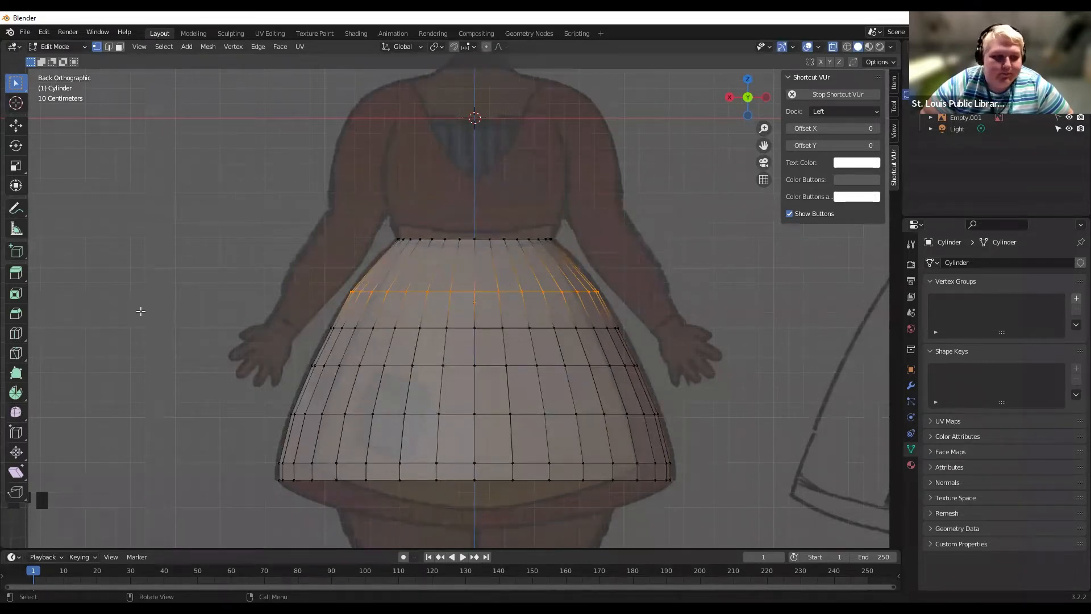
Try a zigzag Knife cut across the front of the skirt's top band and undo it.
click(18, 334)
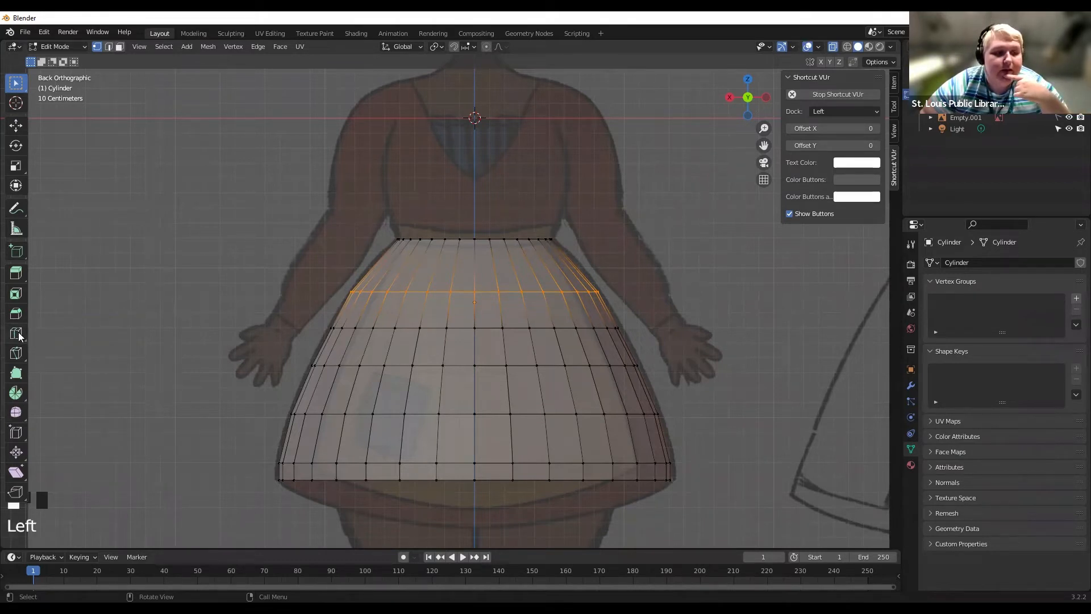
click(17, 333)
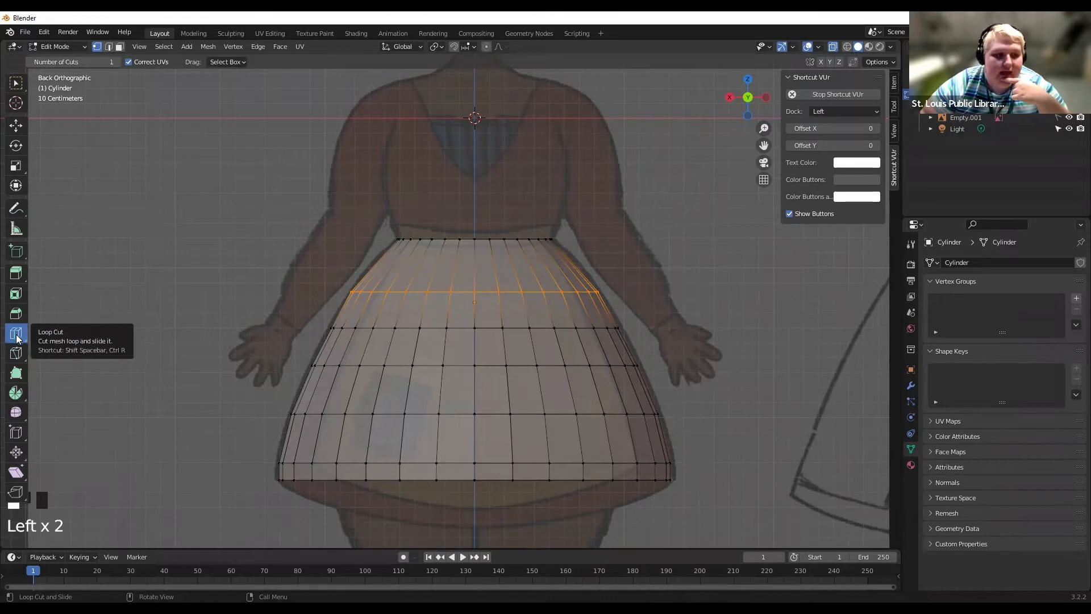
click(17, 353)
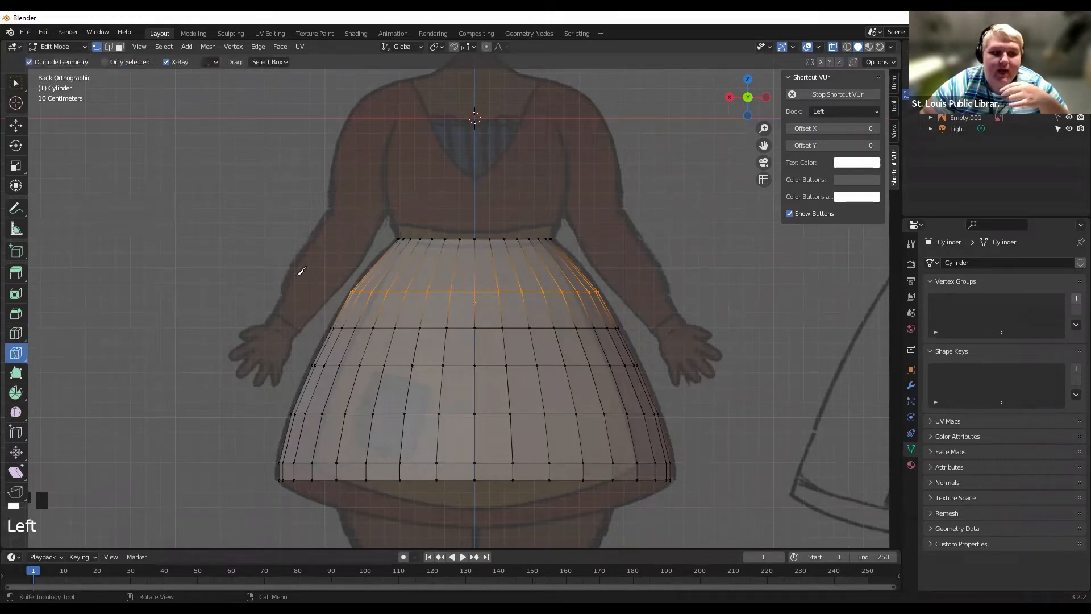
click(378, 275)
click(405, 290)
click(434, 273)
click(455, 269)
click(497, 283)
click(531, 267)
key(Return)
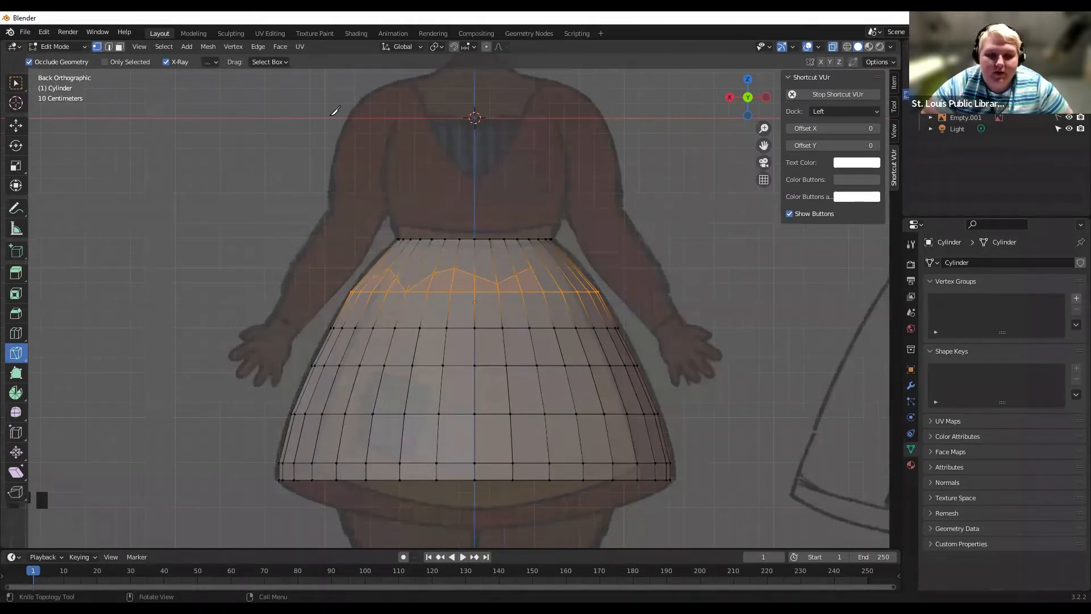
key(ctrl+z)
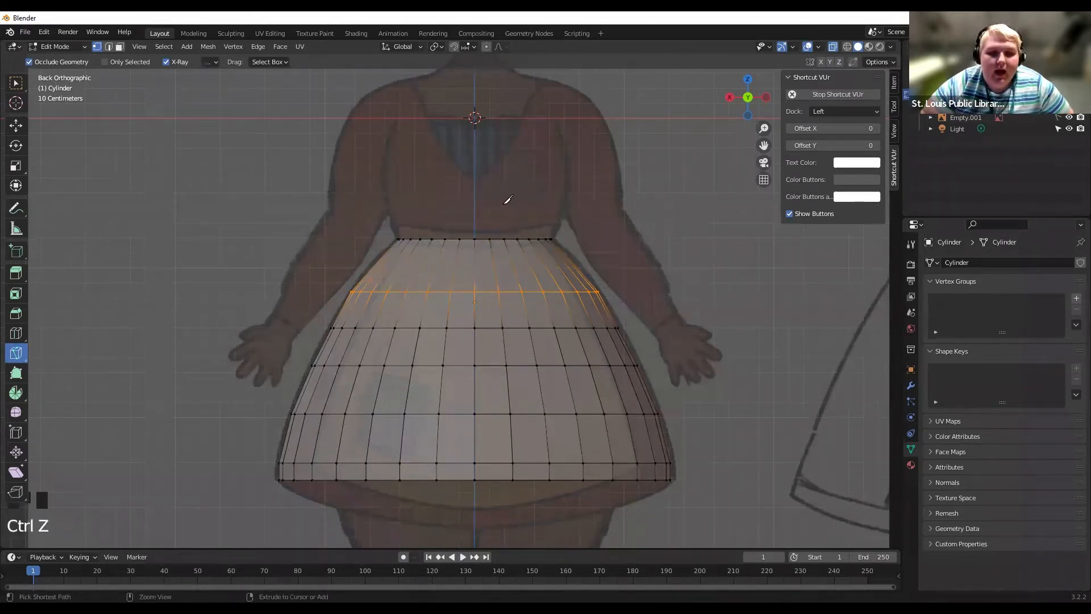
Add a single loop cut around the skirt midway between the waist ring and the second ring.
click(17, 334)
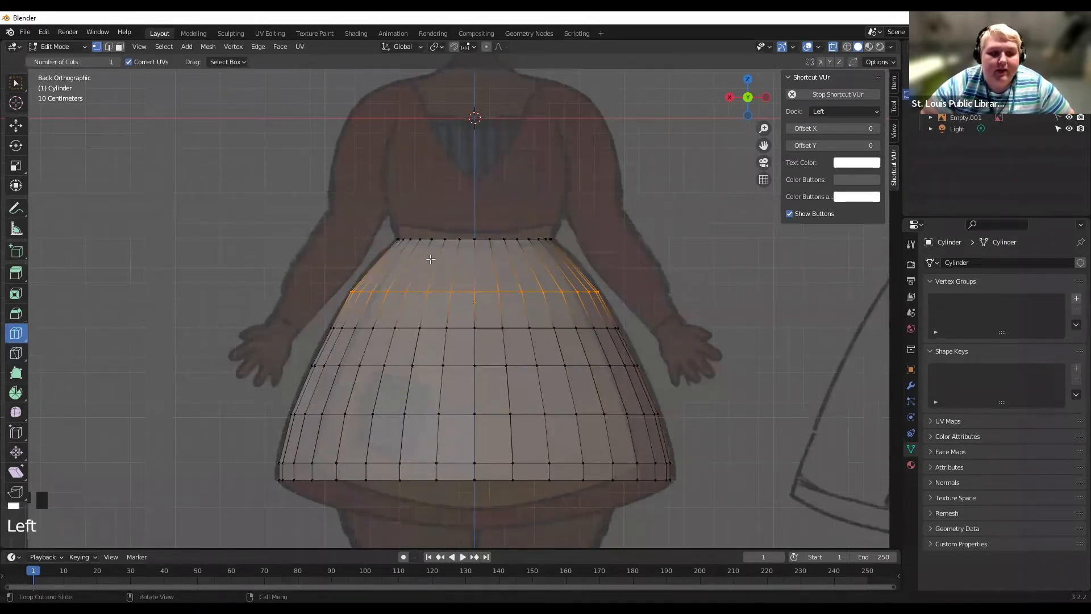
click(388, 255)
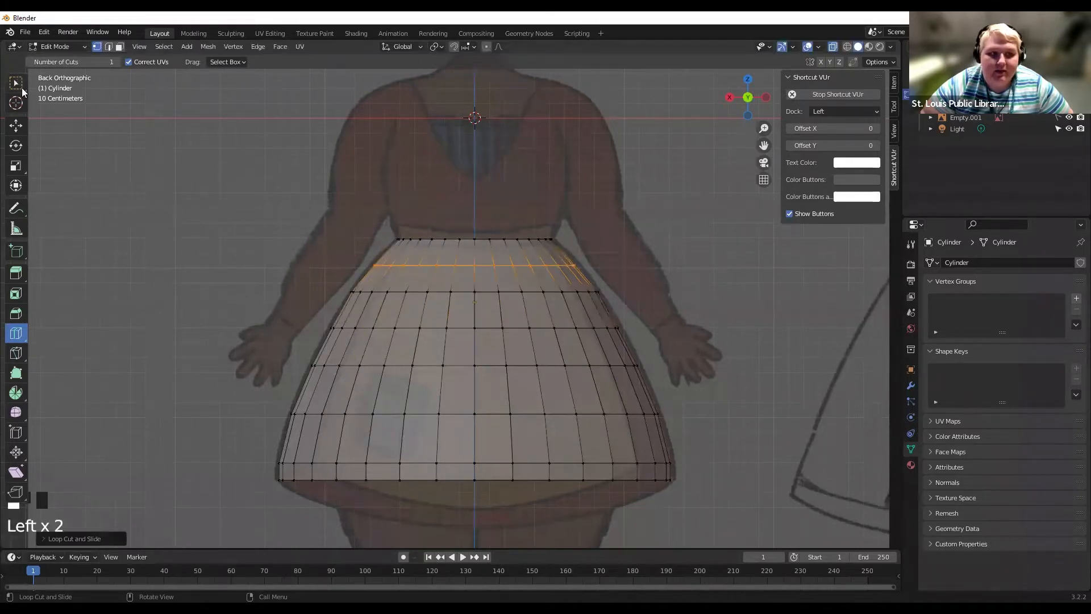
Try a loop cut with 3 cuts near the waist, undo it, and lower the number of cuts again.
click(71, 61)
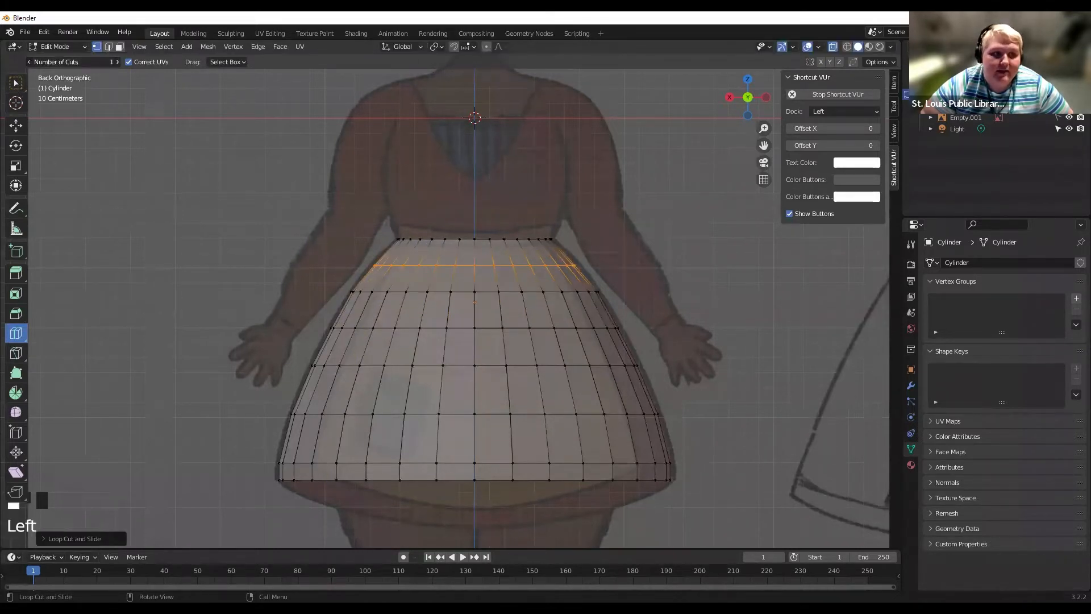
click(403, 259)
key(ctrl+z)
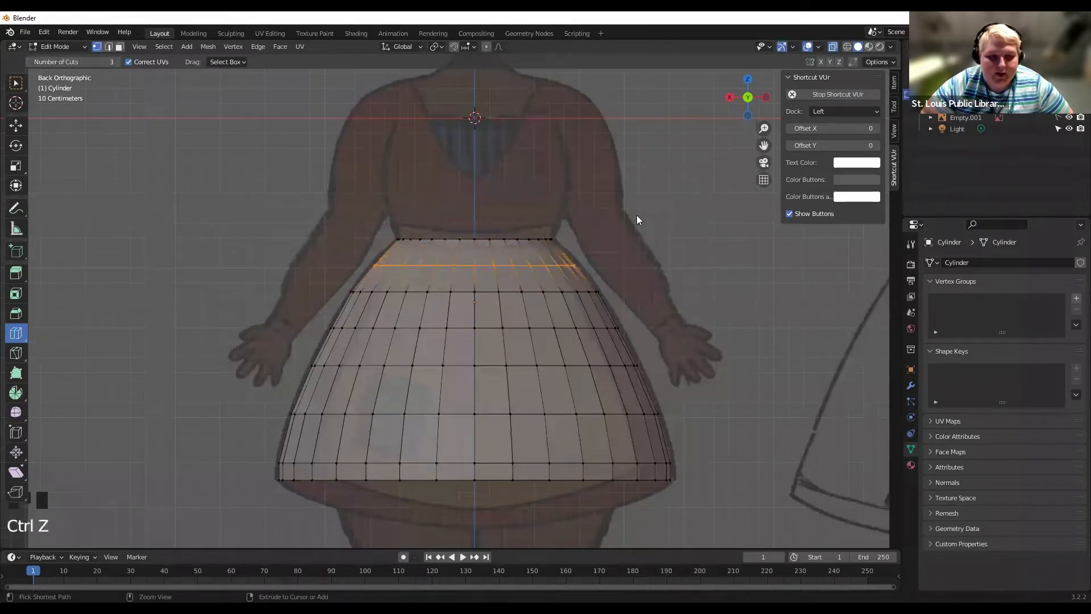
click(29, 62)
click(29, 62)
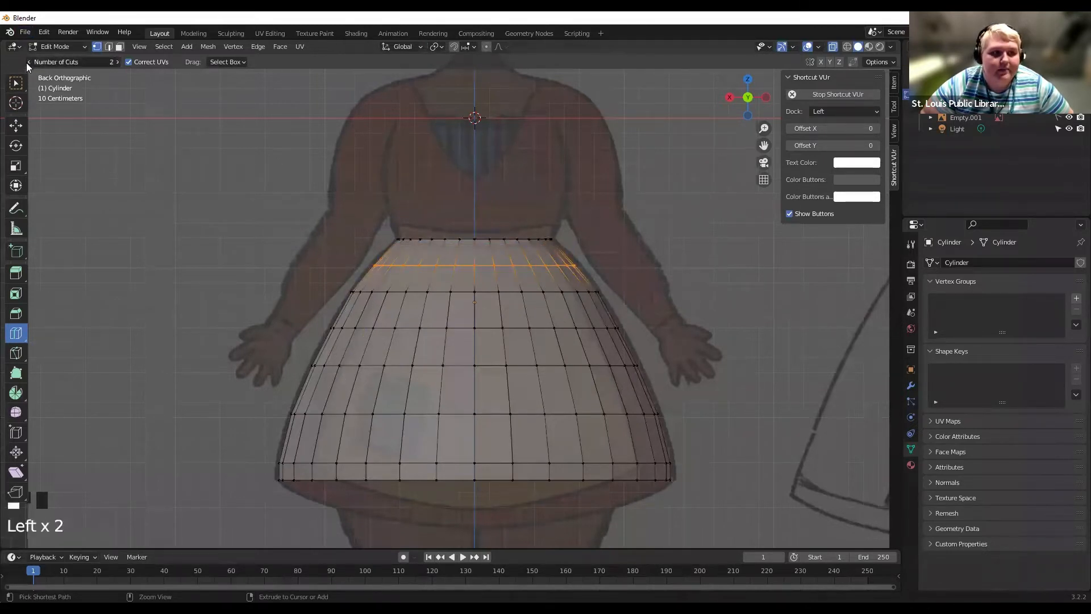
Scale the new edge loop below the waist to the skirt's reference outline, and check the shape in Object Mode.
click(16, 83)
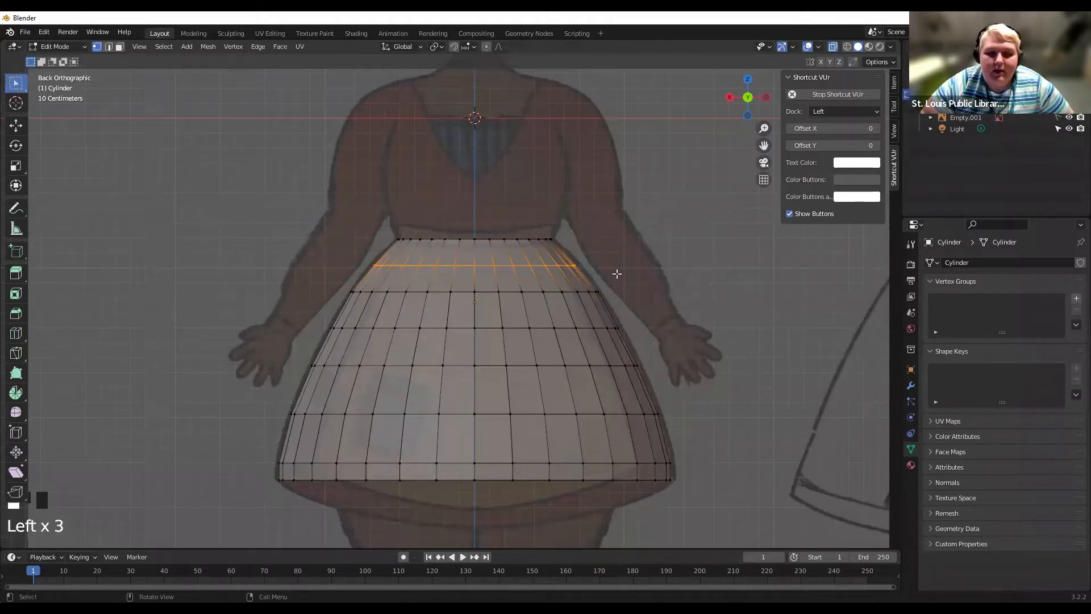
key(s)
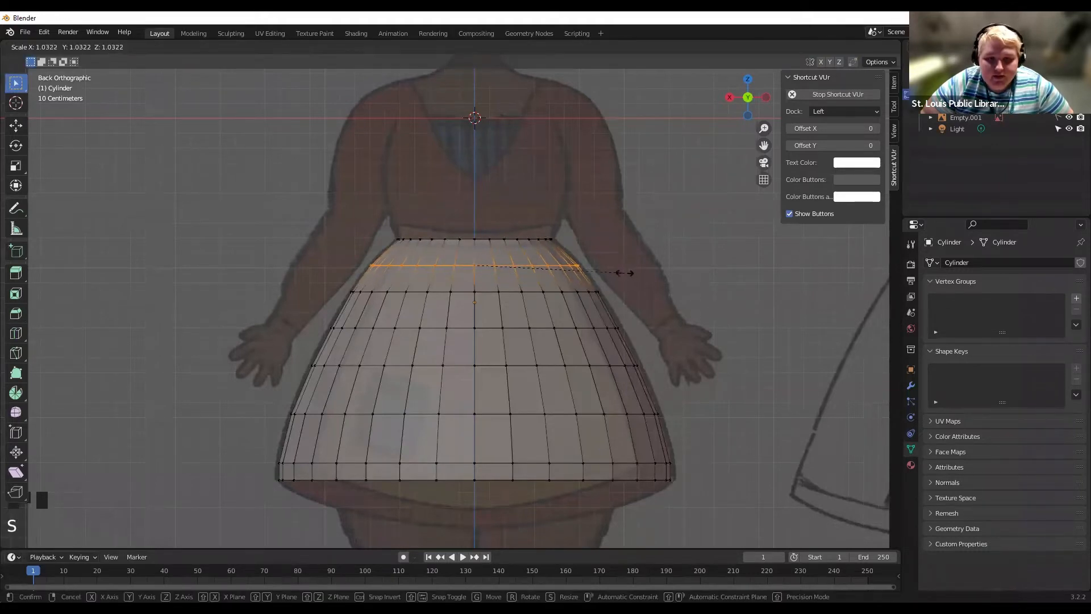
click(607, 259)
key(Tab)
scroll(617, 262, down, 2)
middle_drag(612, 262, 648, 142)
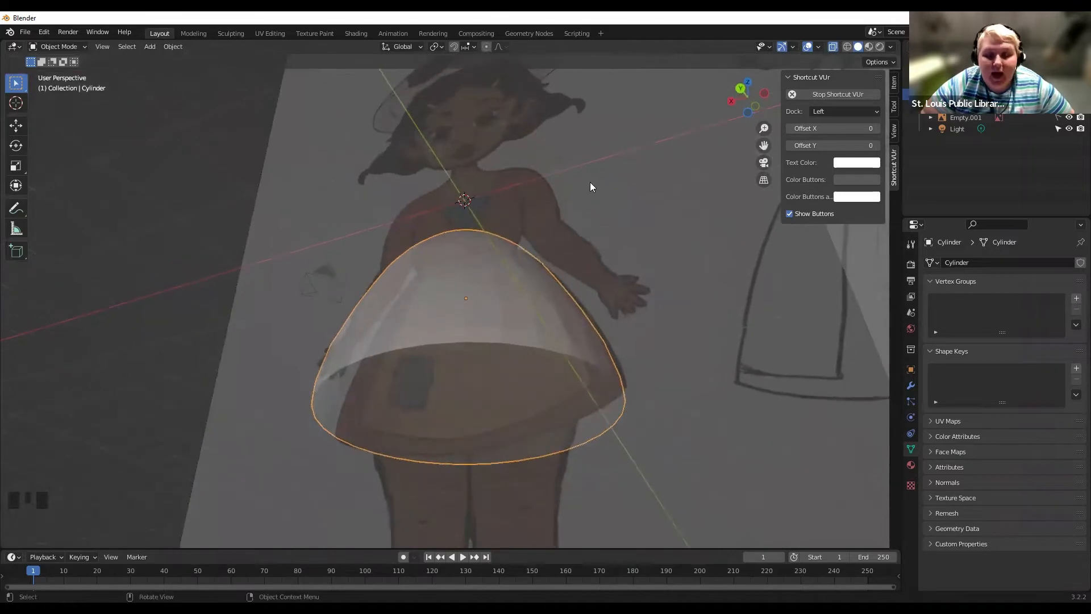
click(739, 91)
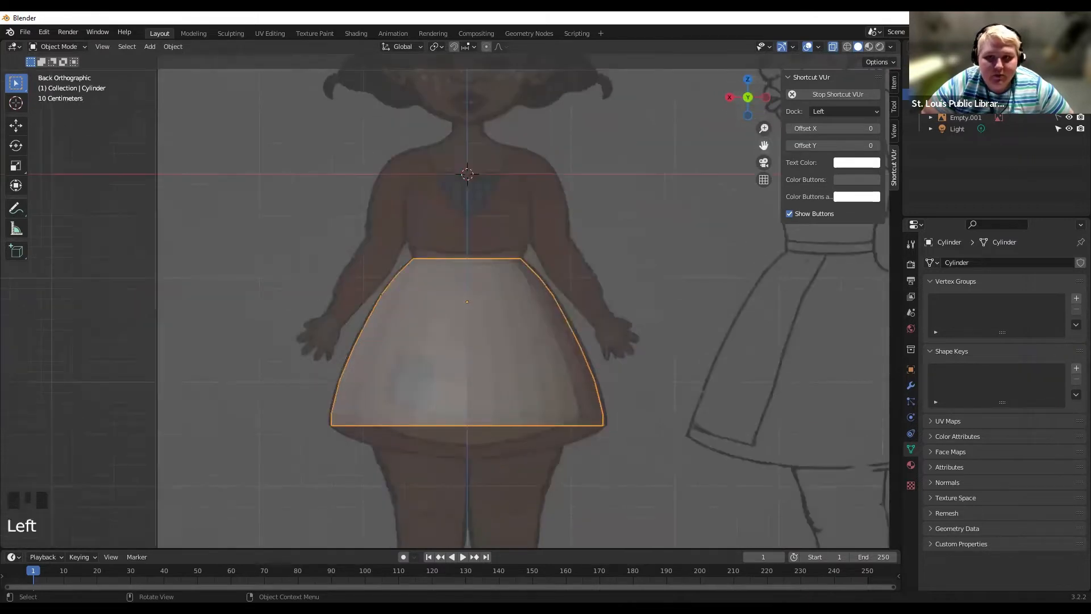
click(748, 97)
Select the skirt's top cap face in Edit Mode using face selection, with X-ray off.
middle_drag(607, 177, 502, 140)
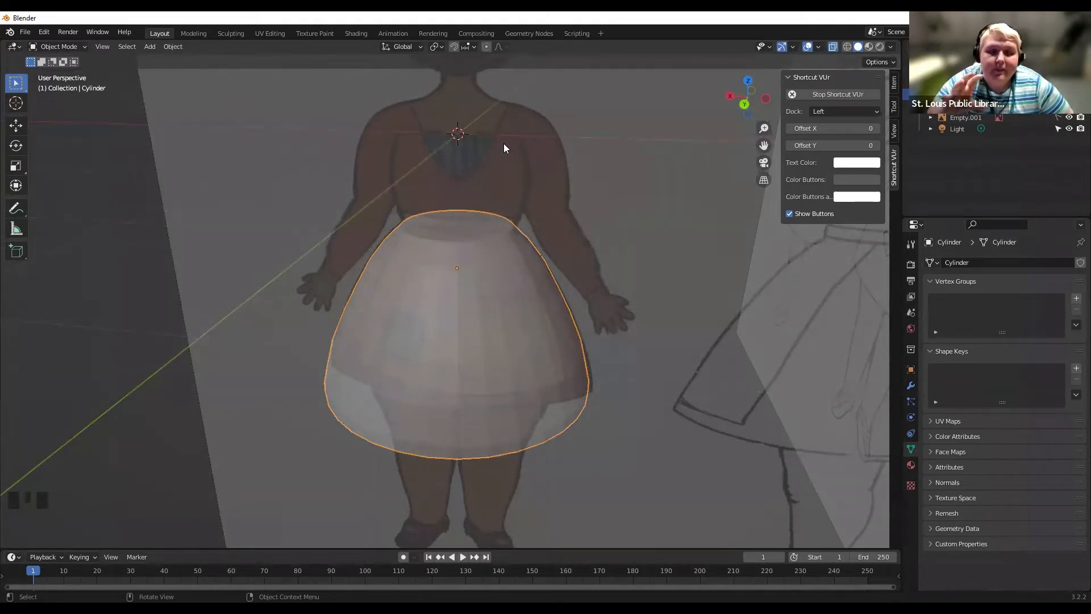
key(Tab)
click(434, 133)
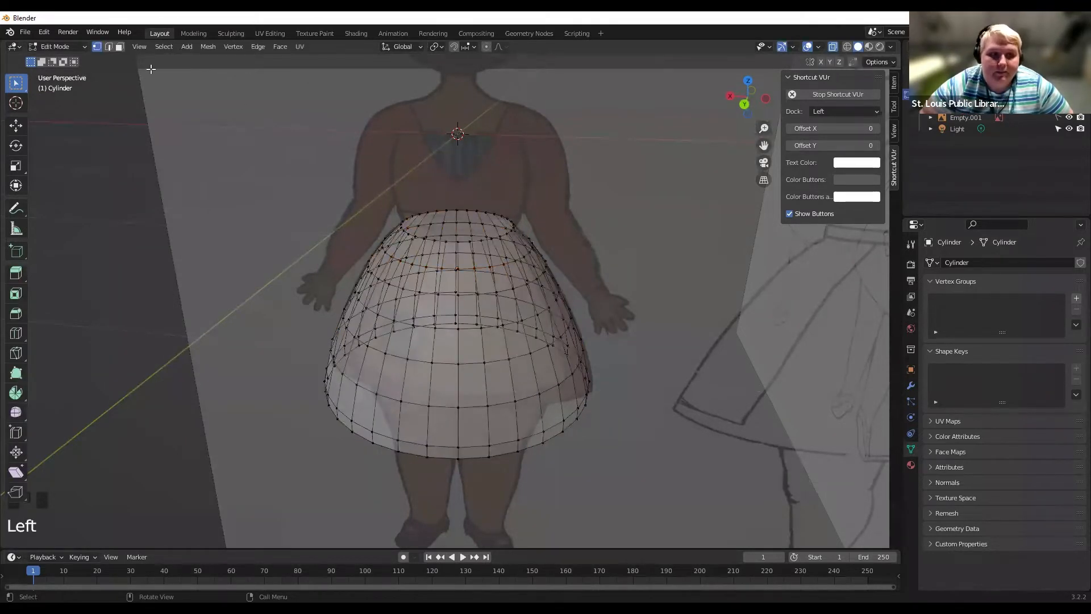
click(119, 47)
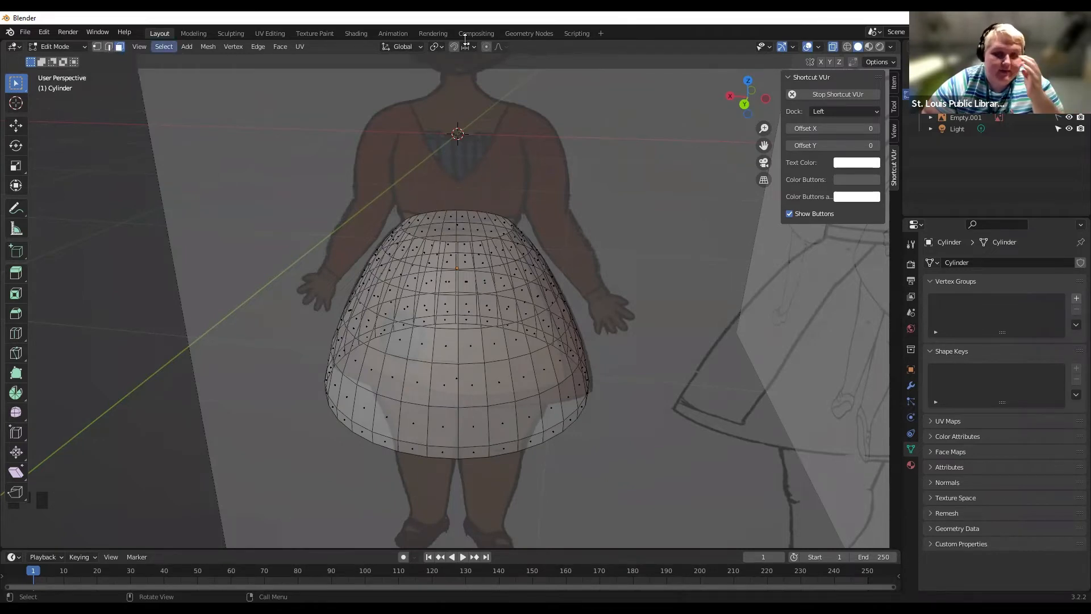
click(458, 226)
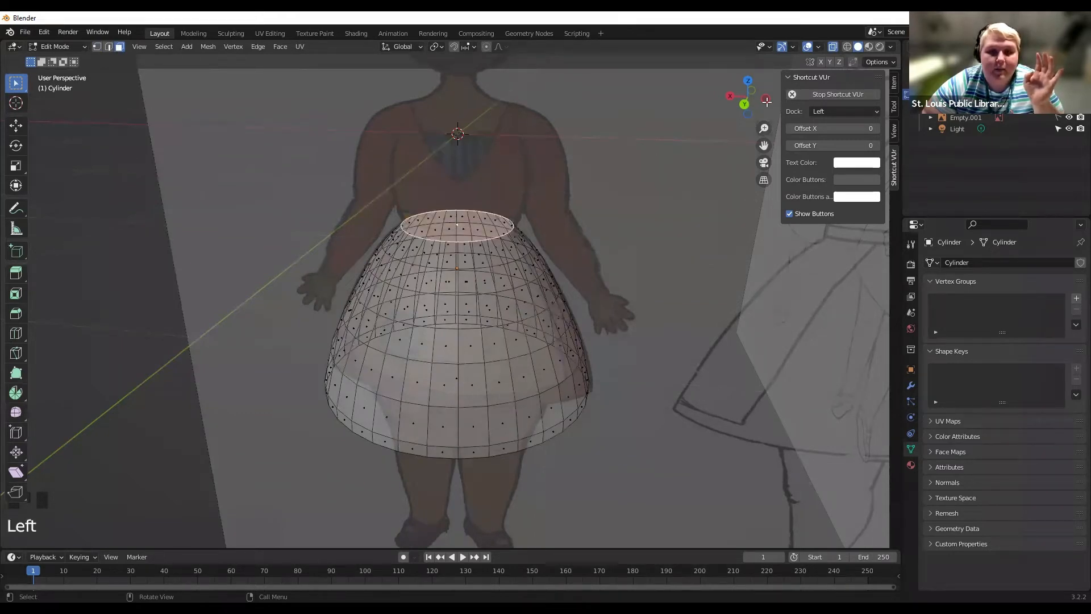
click(833, 46)
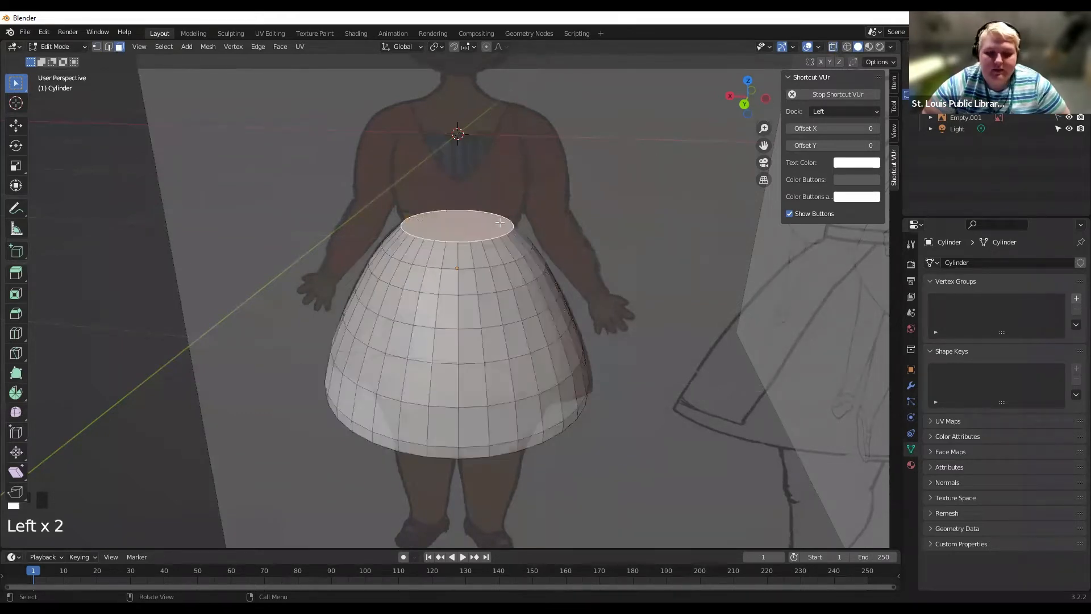
Try deleting the top and bottom cap faces of the skirt to leave it open at both ends.
key(x)
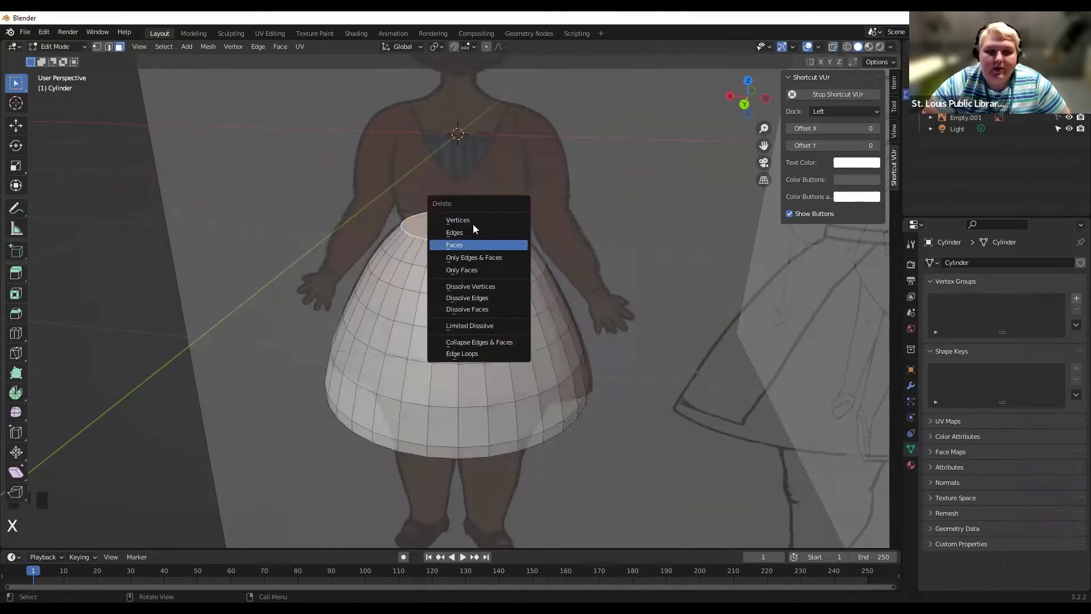
key(x)
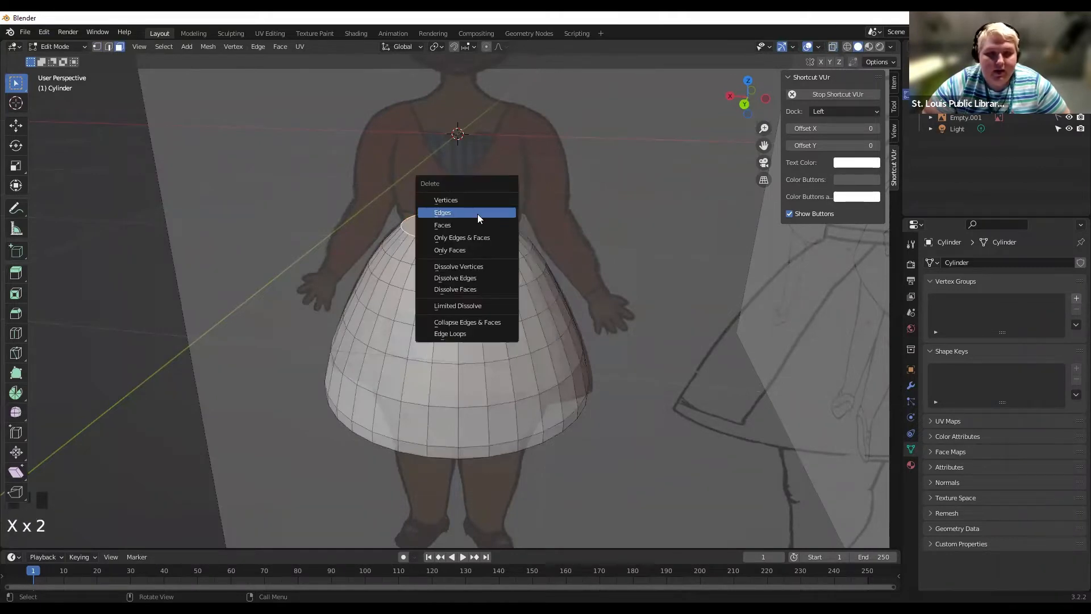
click(453, 226)
middle_drag(525, 231, 525, 157)
click(514, 388)
key(x)
click(515, 390)
middle_drag(572, 277, 573, 195)
key(Tab)
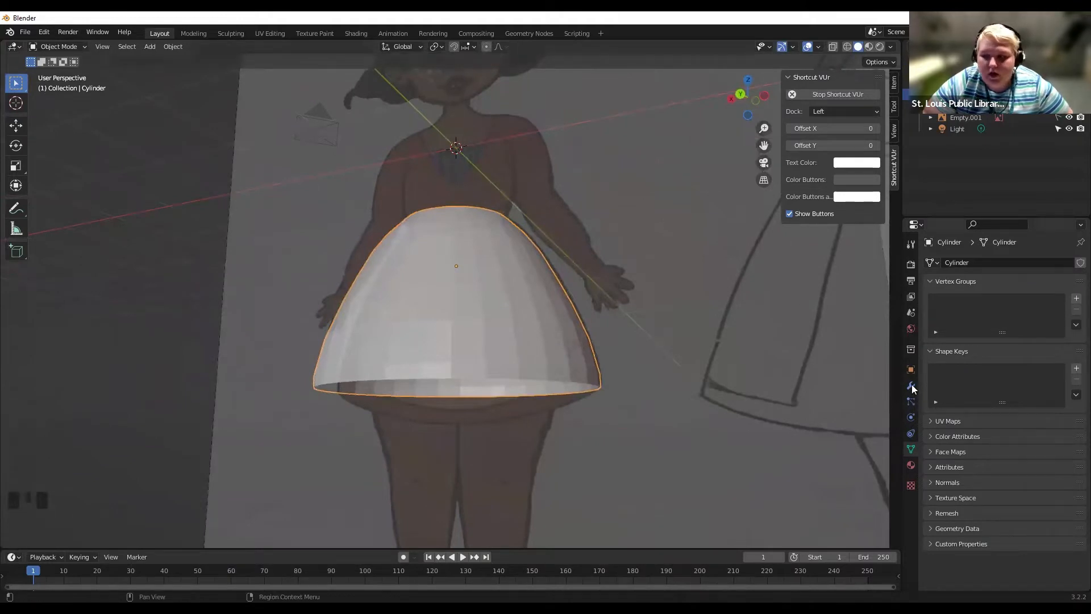
Try adding a Solidify modifier to the open skirt and inspect the rim of its hem.
middle_drag(709, 217, 809, 301)
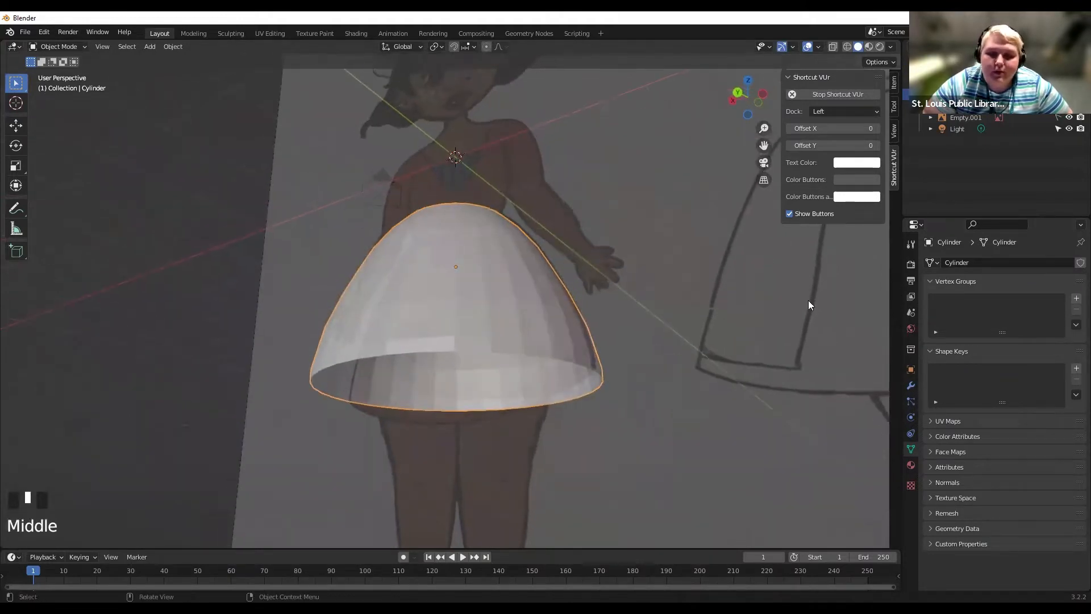
click(908, 388)
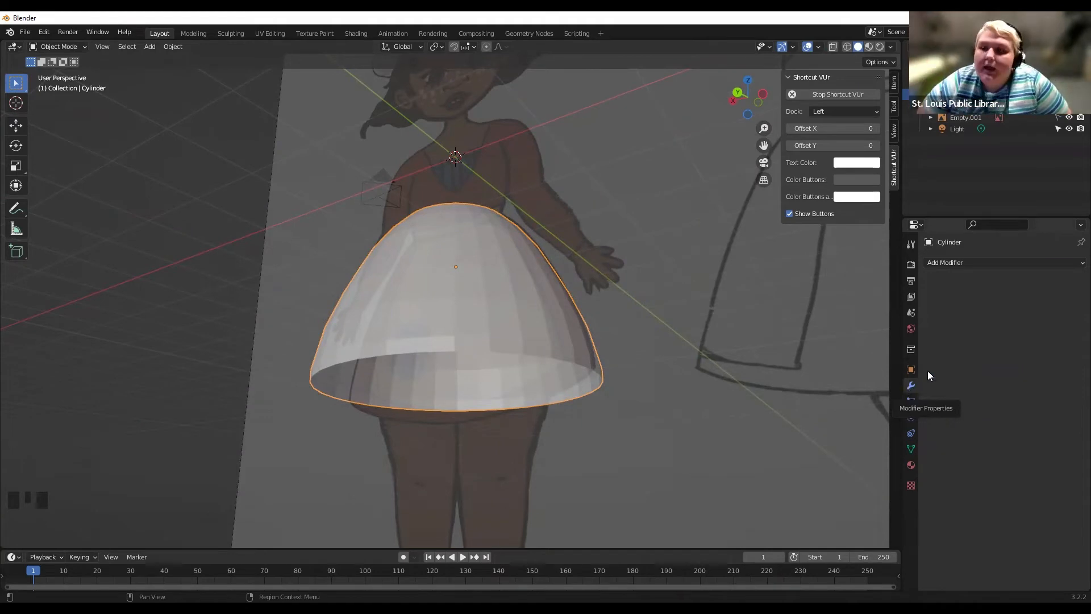
click(1003, 264)
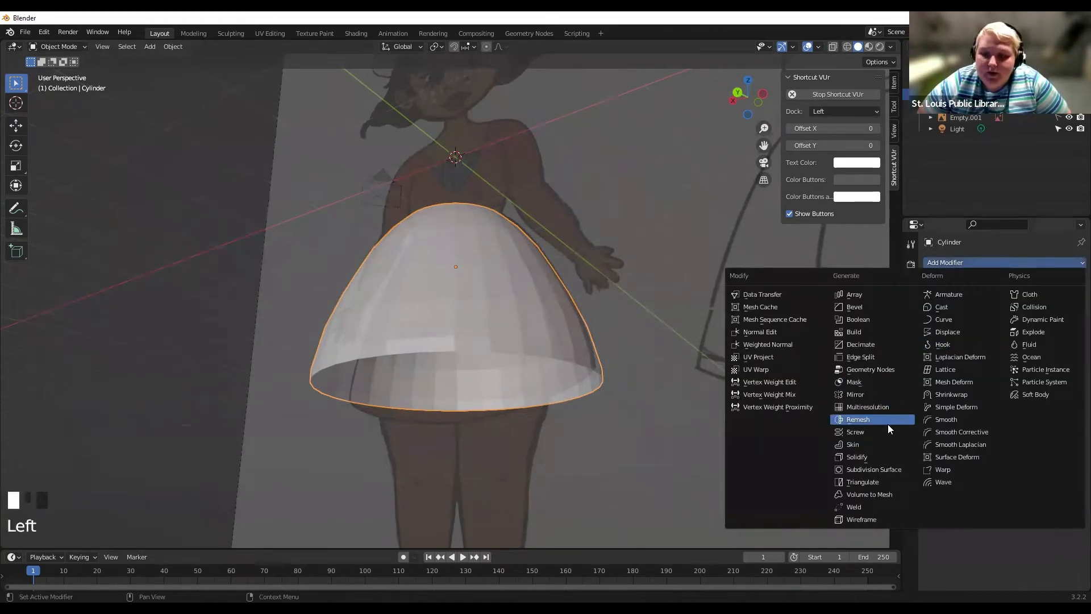
click(880, 456)
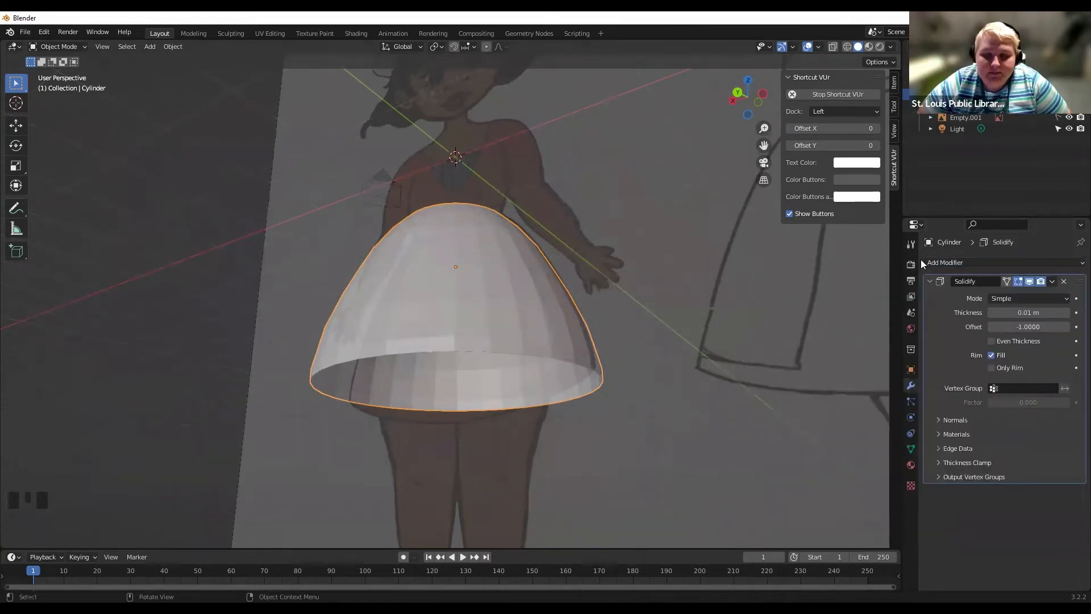
middle_drag(642, 296, 648, 275)
scroll(649, 289, up, 4)
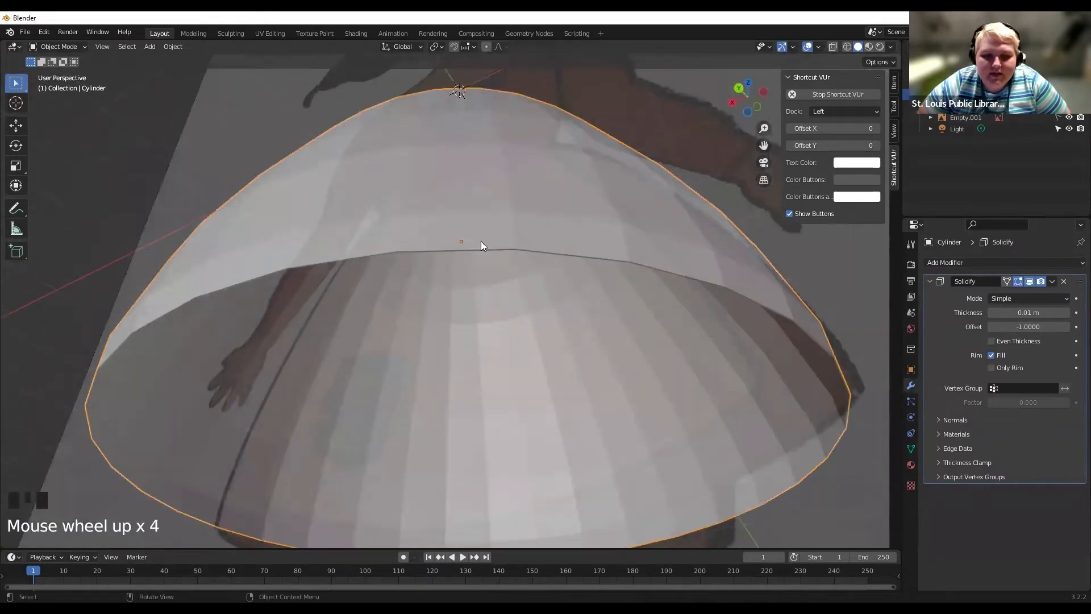
Raise the Solidify thickness of the skirt to 0.21 m.
click(1010, 313)
drag(1010, 313, 1043, 313)
scroll(597, 281, down, 2)
mouse_move(596, 281)
middle_down()
mouse_move(604, 375)
mouse_move(620, 265)
mouse_move(606, 299)
middle_up()
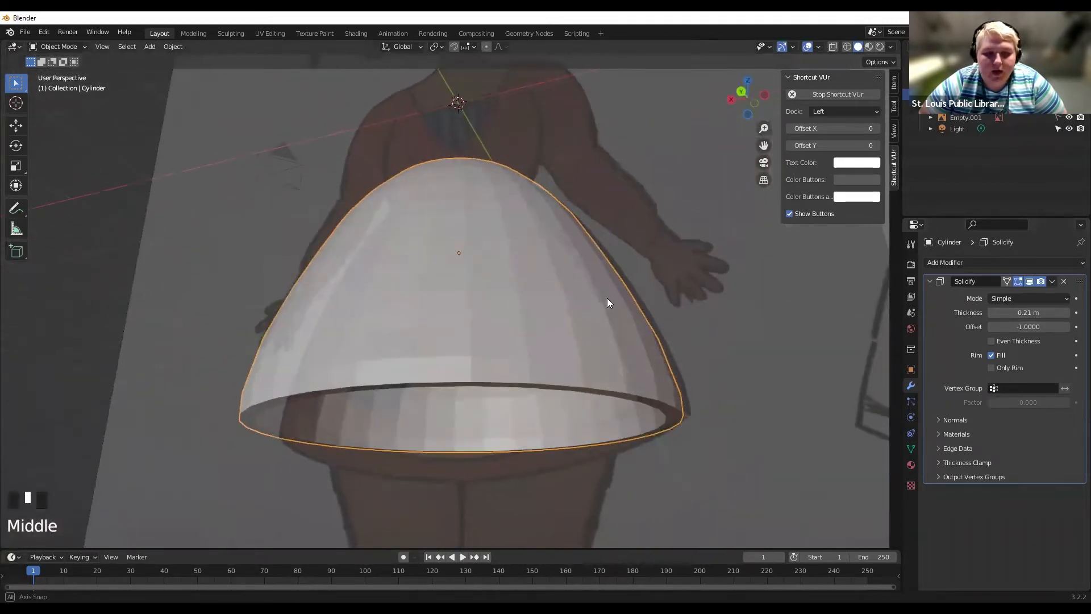
Try adjusting the Solidify offset, and turn the rim Fill off and on again to compare.
mouse_move(1000, 327)
mouse_down()
mouse_move(1057, 327)
mouse_move(987, 327)
mouse_up()
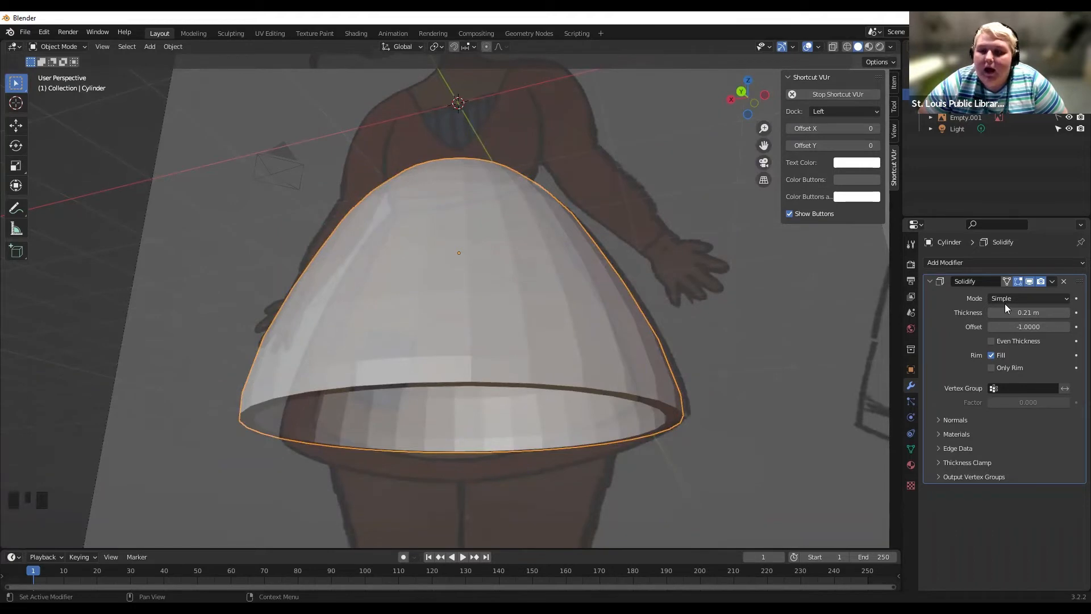
click(992, 355)
middle_drag(691, 360, 652, 305)
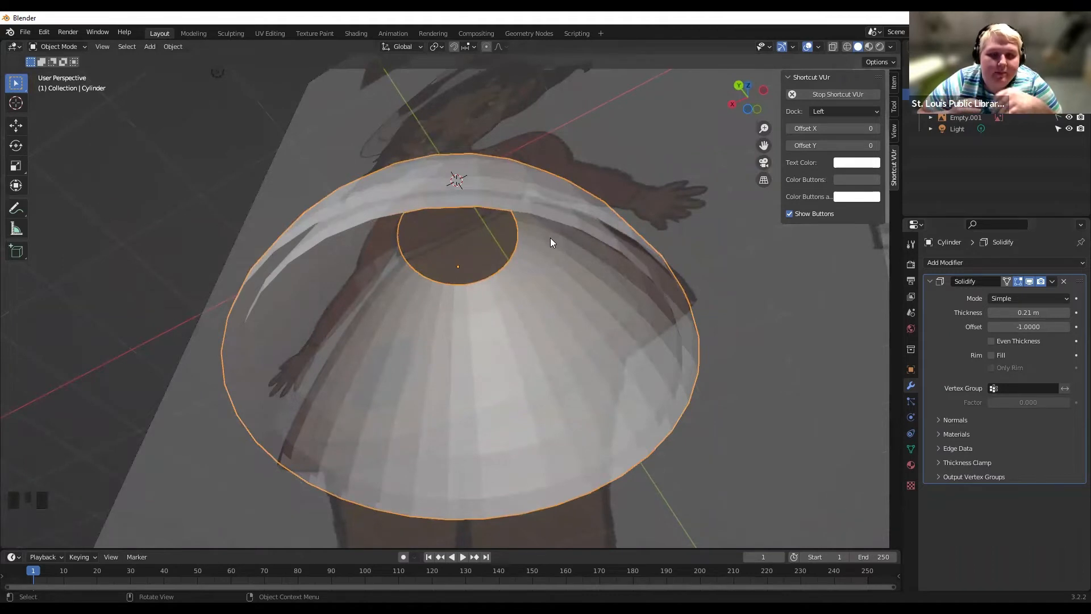
click(992, 356)
Reduce the Solidify thickness to 0.16 m while viewing the waist opening from above.
middle_drag(708, 300, 609, 362)
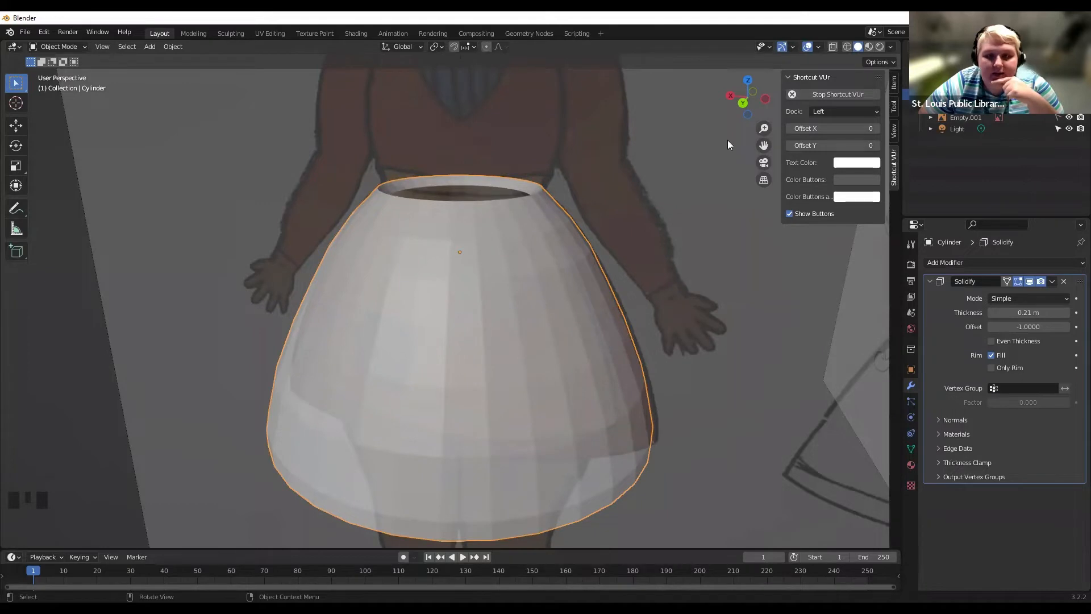
scroll(552, 262, down, 1)
middle_drag(550, 268, 552, 301)
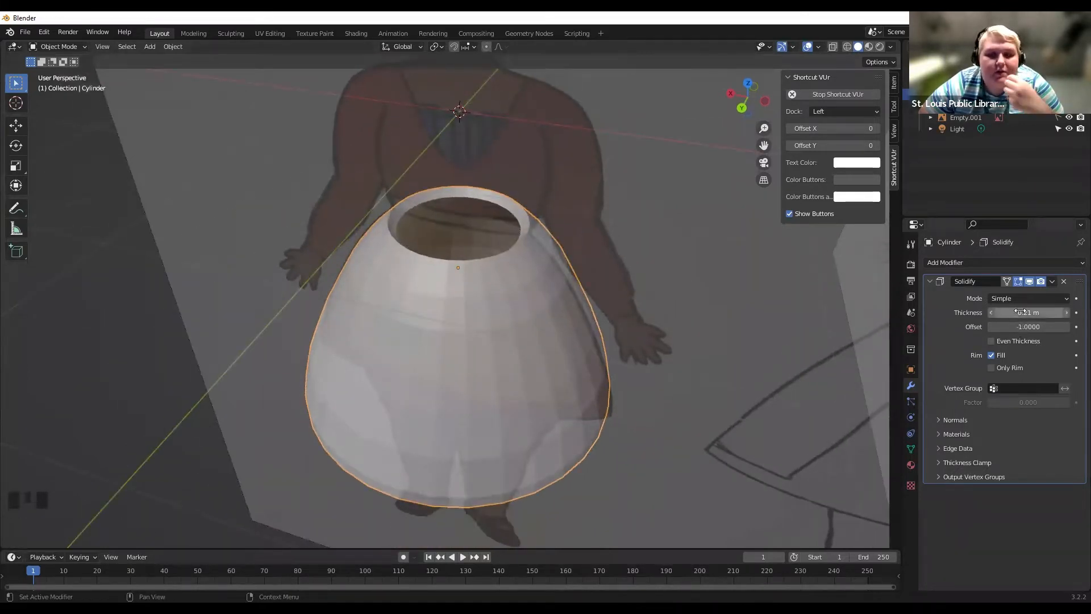
drag(1028, 313, 993, 313)
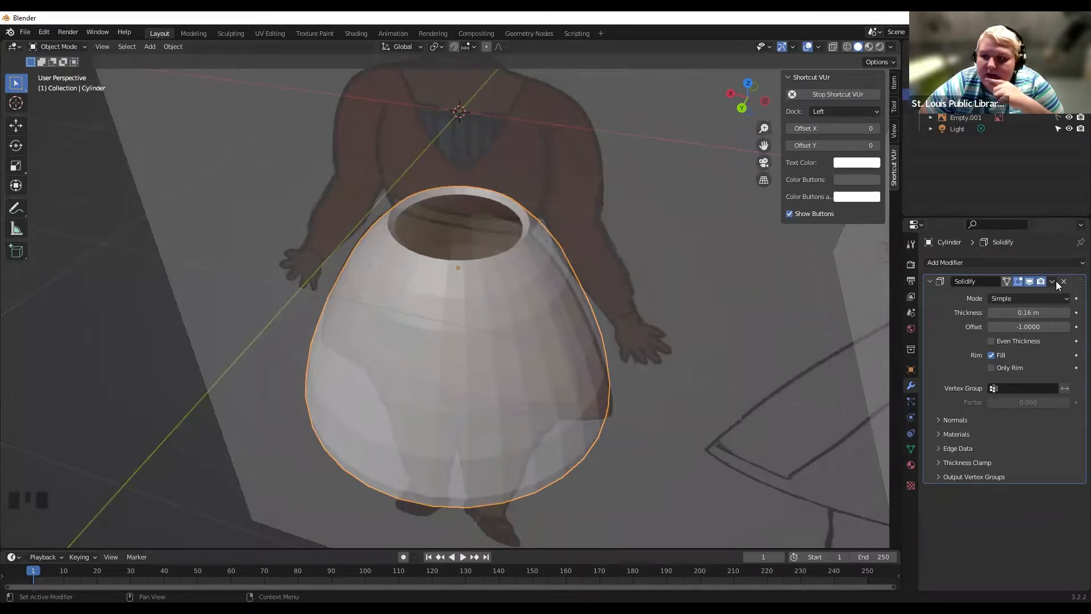
Undo the Solidify modifier with its settings and the deletion of the skirt's two cap faces.
key(ctrl+z)
key(ctrl+z)
key(ctrl+z)
key(ctrl+z)
key(ctrl+z)
key(ctrl+z)
key(ctrl+z)
key(ctrl+z)
key(ctrl+z)
key(ctrl+z)
key(ctrl+z)
key(ctrl+z)
key(ctrl+z)
key(ctrl+z)
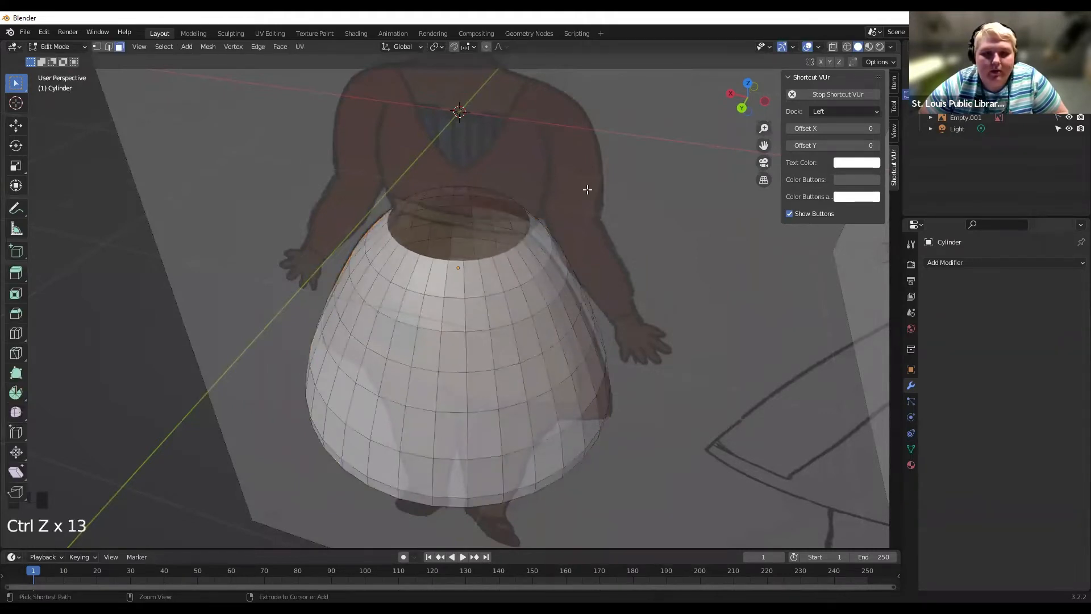
Return to Object Mode, deselect the skirt and examine it against the reference figures in the back orthographic view.
key(Tab)
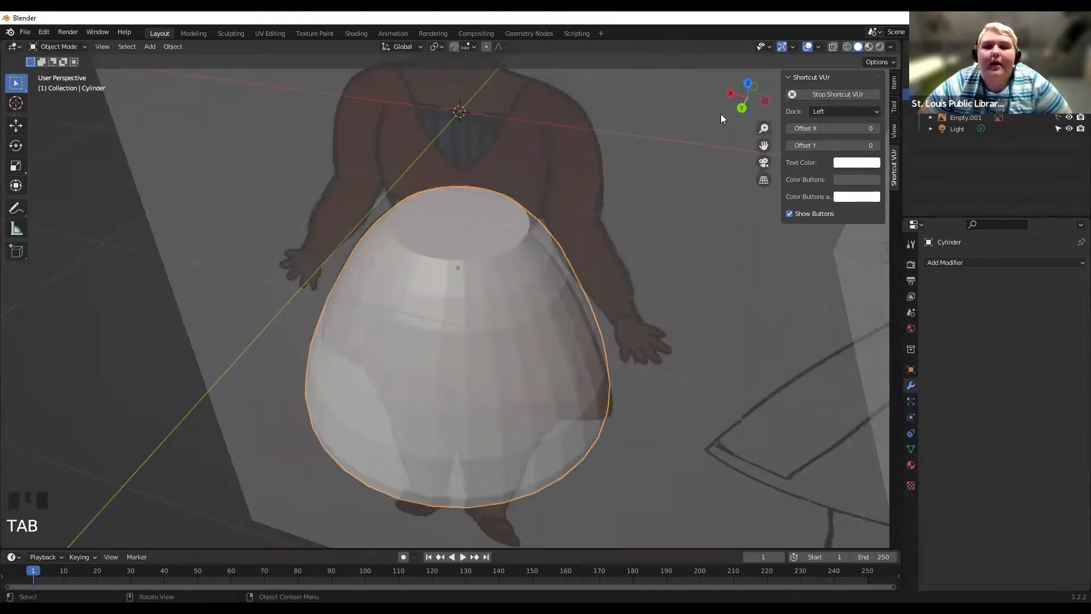
click(743, 109)
click(747, 100)
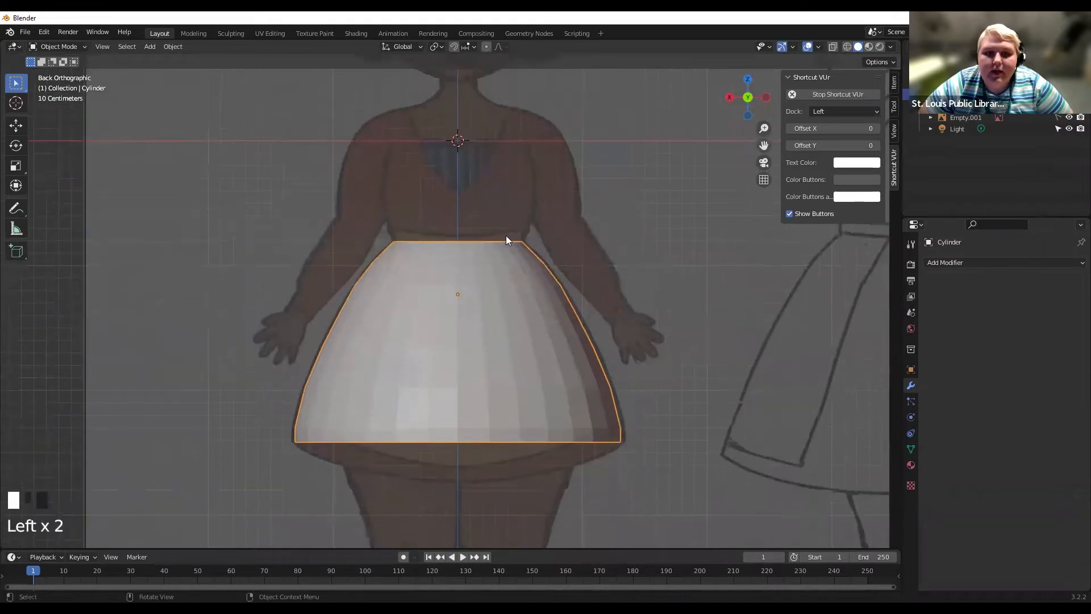
drag(764, 145, 732, 0)
scroll(599, 278, down, 1)
drag(763, 146, 757, 365)
click(564, 184)
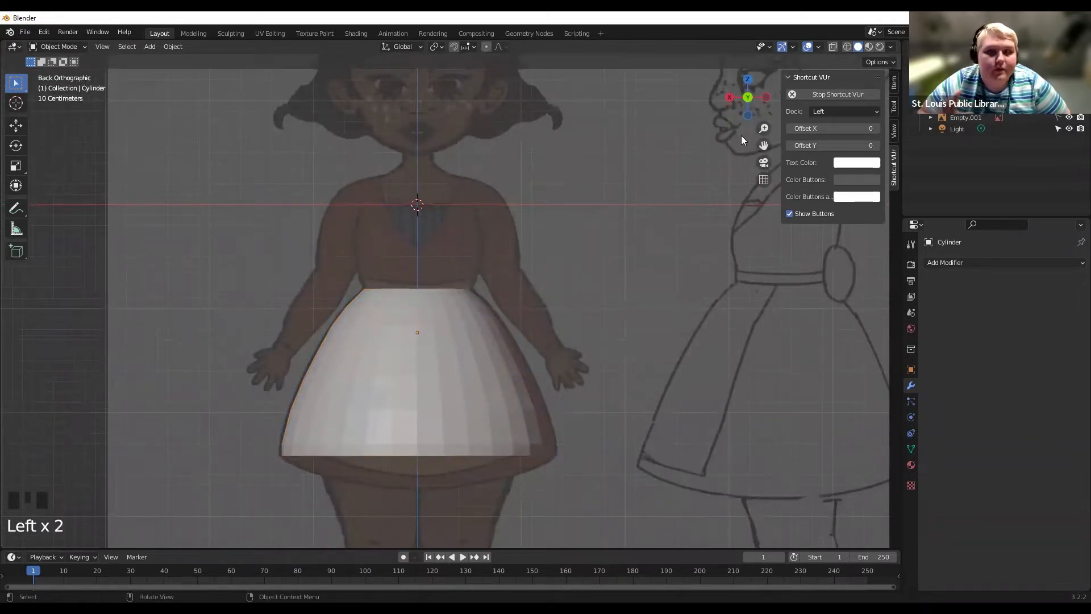
scroll(744, 138, down, 1)
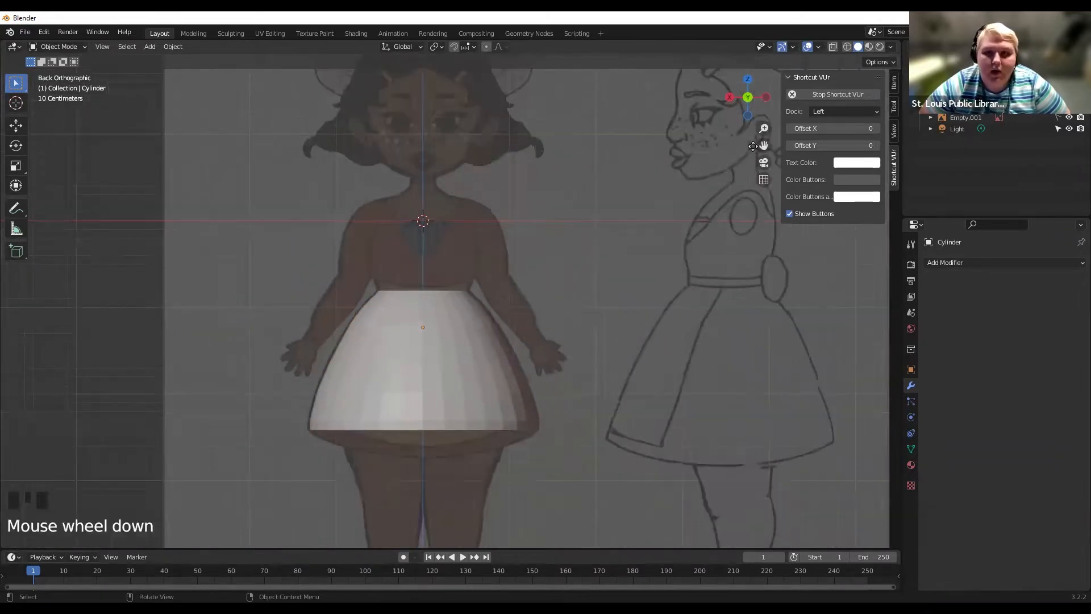
drag(763, 145, 778, 210)
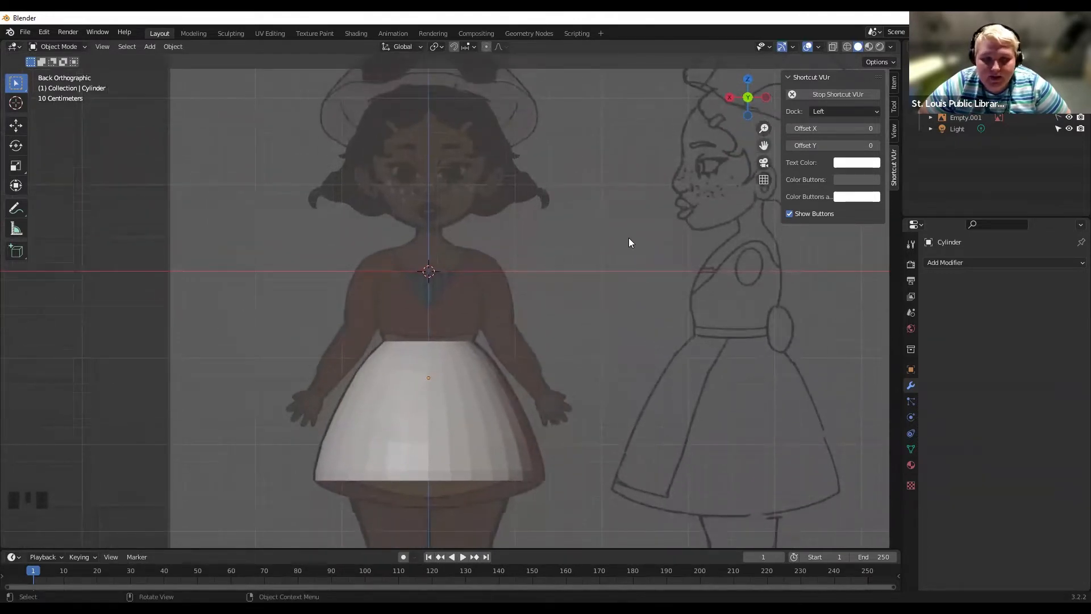
Reopen the skirt mesh in Edit Mode with X-ray on and vertex selection active.
click(146, 48)
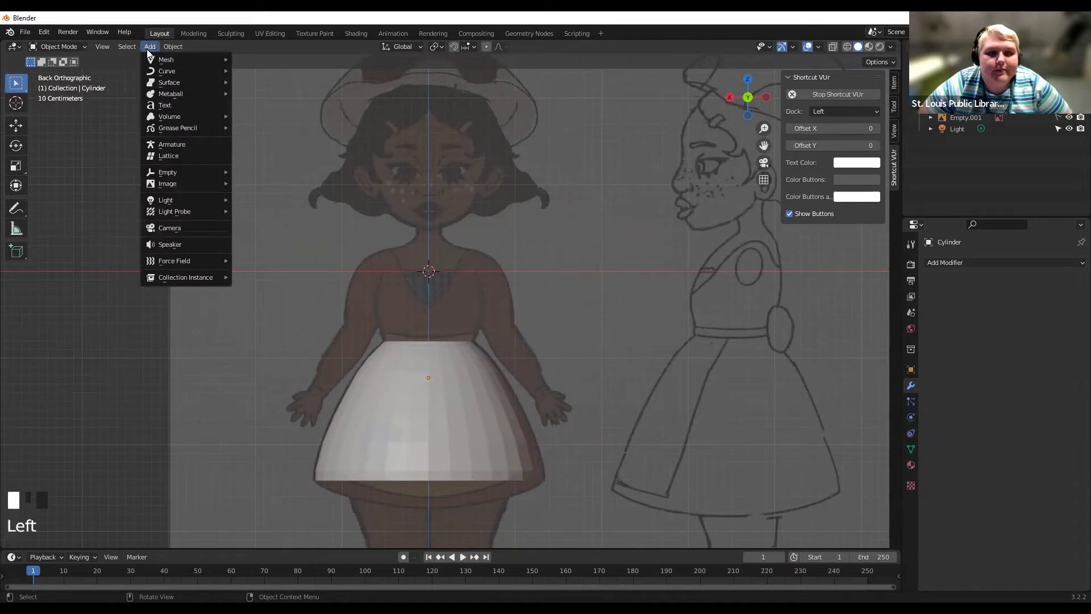
click(423, 366)
scroll(438, 371, up, 2)
click(452, 378)
key(Tab)
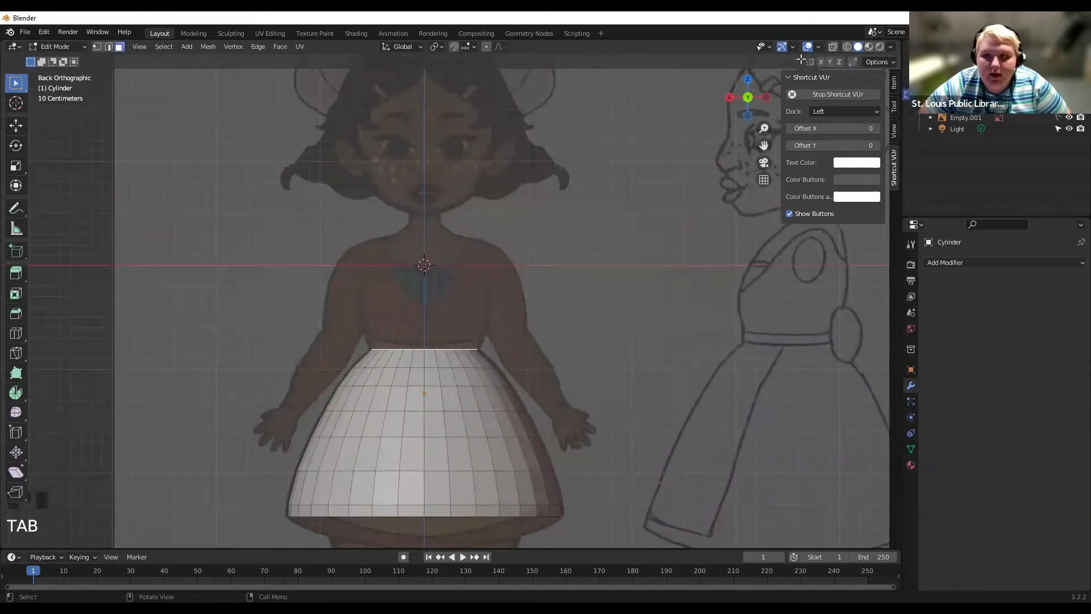
click(832, 48)
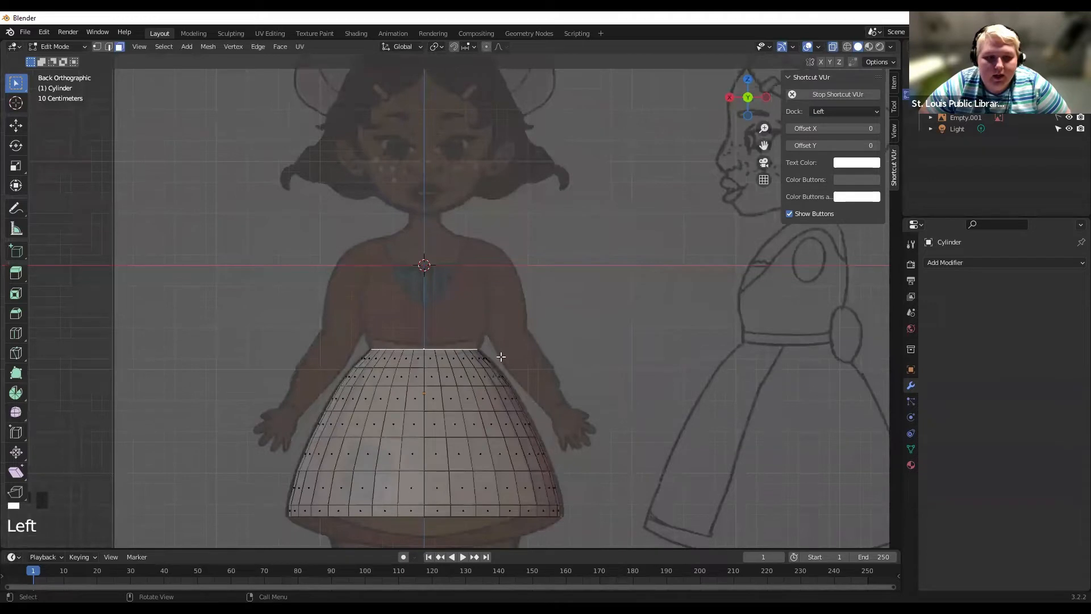
click(98, 46)
Extrude the skirt's top cap slightly upward and widen the new ring to the waist outline.
key(e)
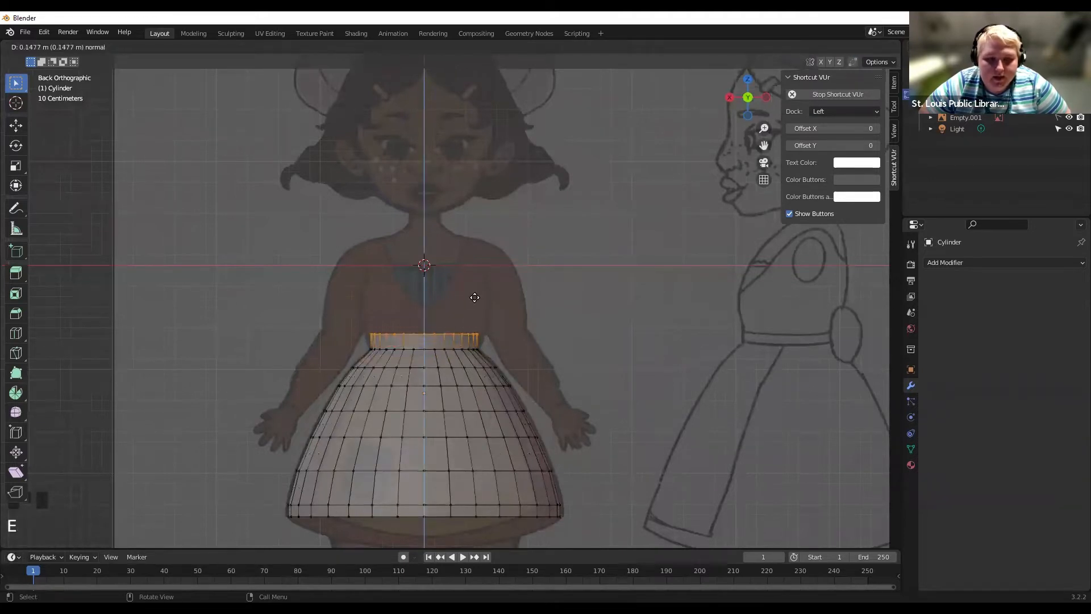
click(483, 299)
key(s)
click(480, 297)
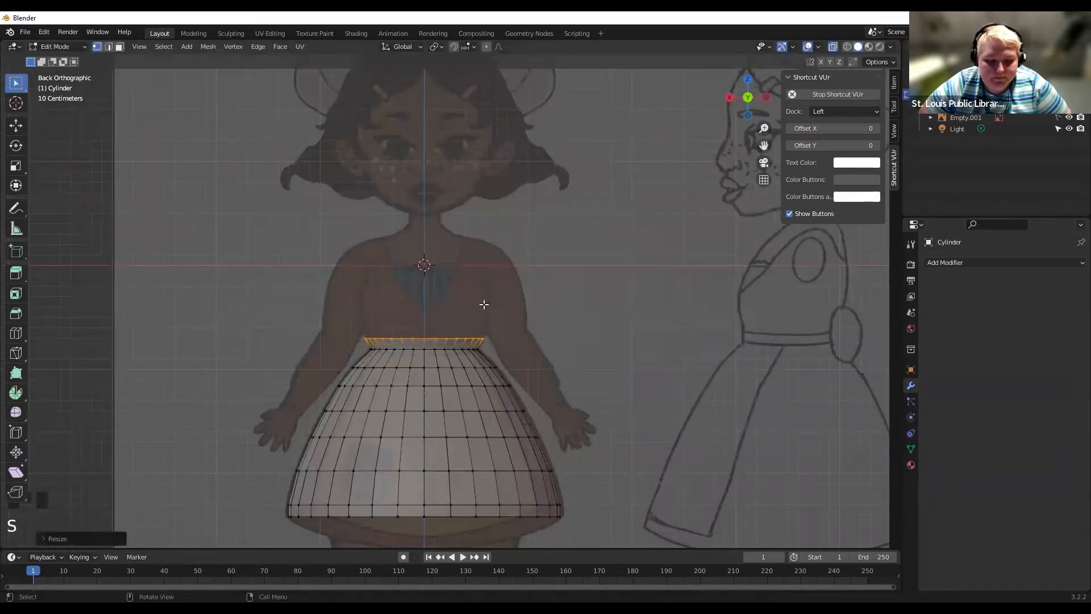
Extrude a second bodice ring further up the torso and scale it slightly wider to follow the reference.
key(e)
click(485, 279)
key(s)
click(488, 289)
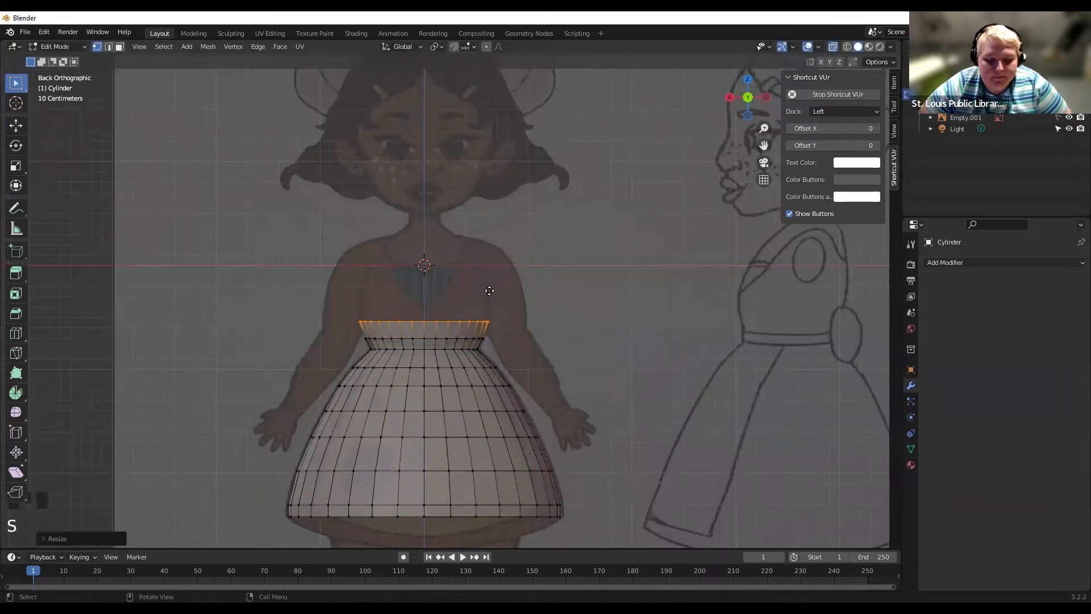
Extrude two more bodice rings up the torso, scaling each very slightly narrower to follow the front reference.
key(e)
click(484, 275)
key(s)
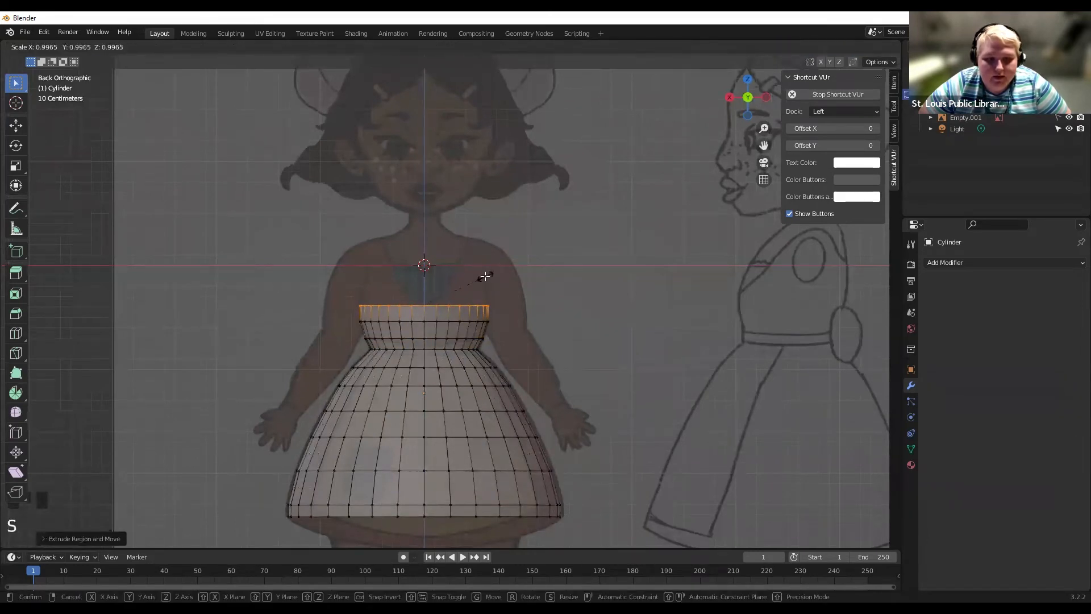
click(484, 274)
key(e)
click(483, 268)
key(s)
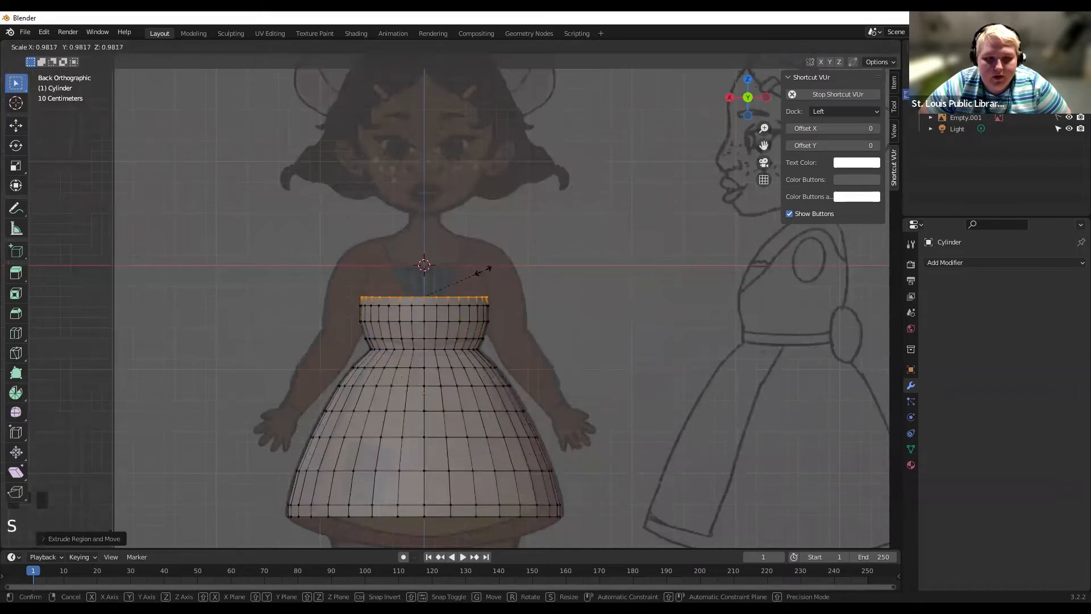
click(482, 268)
Extrude two further rings toward the chest and scale each one inward to taper the upper bodice.
key(e)
click(477, 253)
key(s)
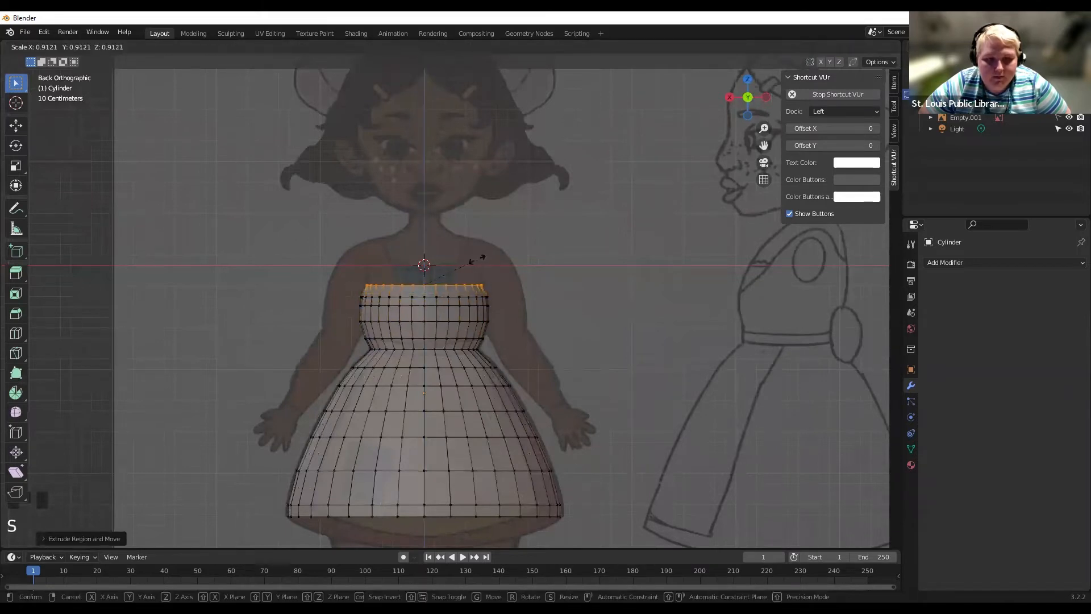
click(477, 259)
key(e)
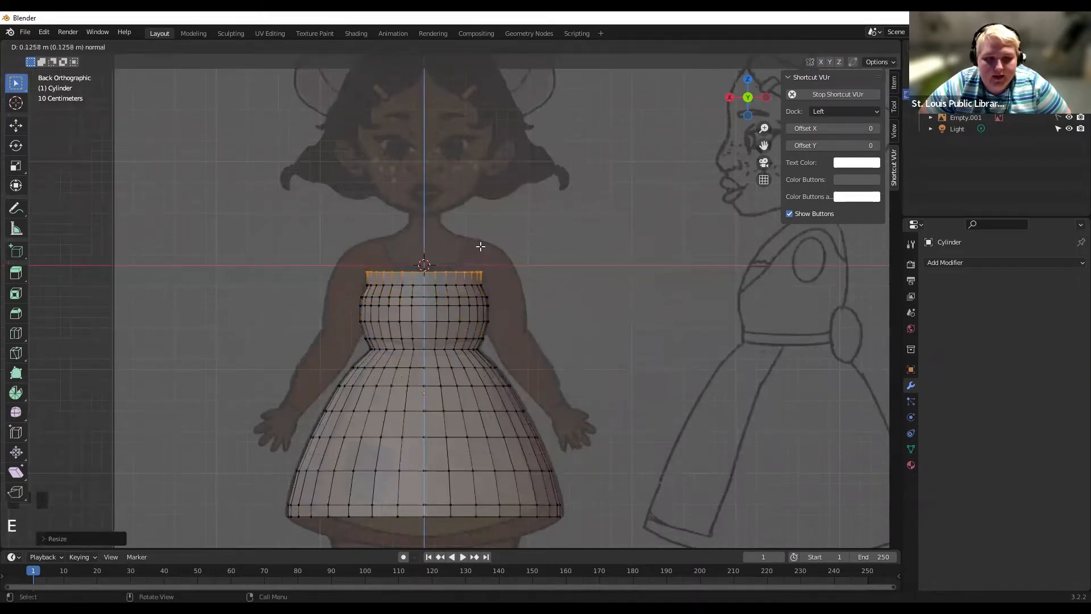
click(476, 245)
key(s)
click(477, 250)
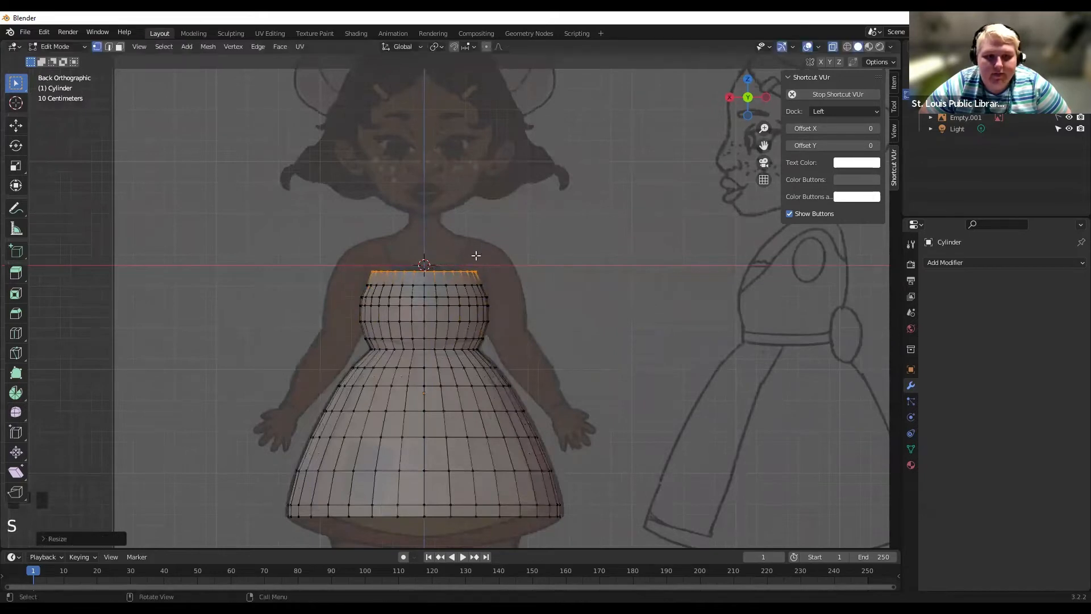
Extrude two straight rings up to the shoulder line without scaling them.
key(e)
click(503, 249)
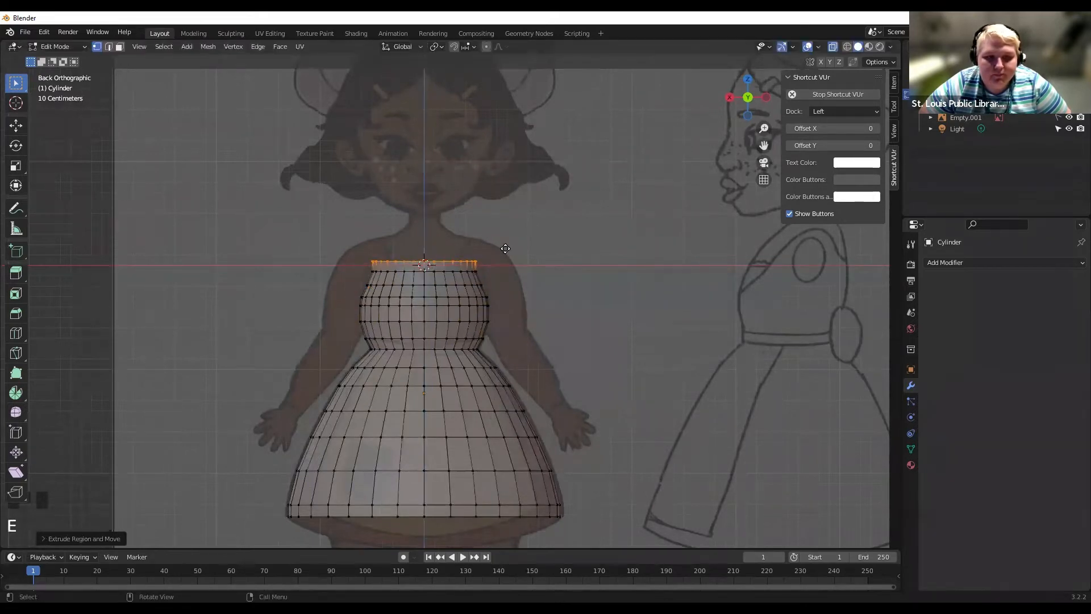
key(e)
click(509, 236)
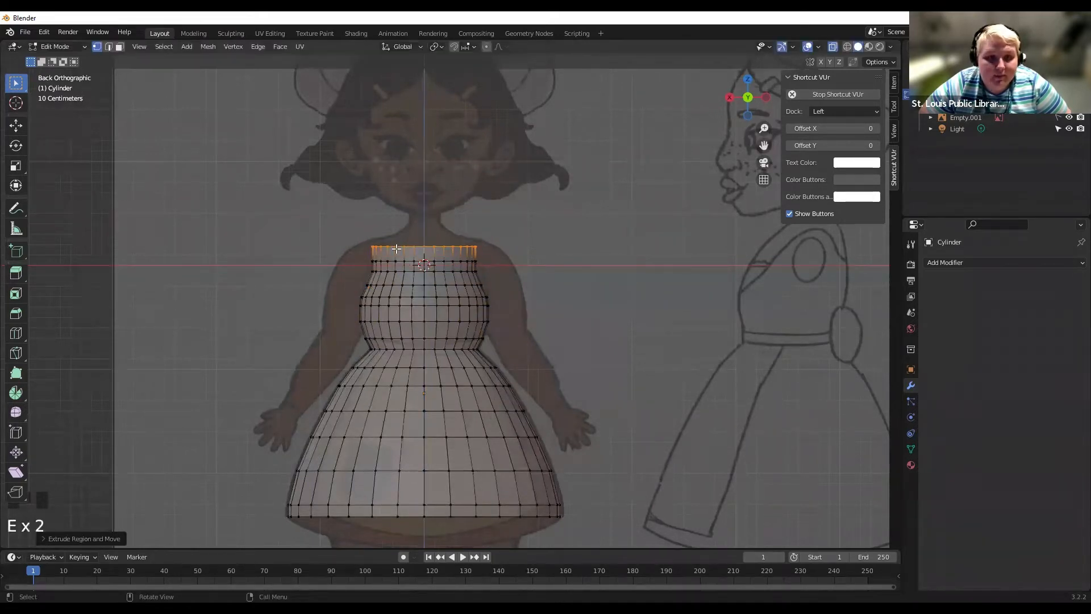
click(423, 241)
drag(412, 242, 441, 253)
key(e)
key(g)
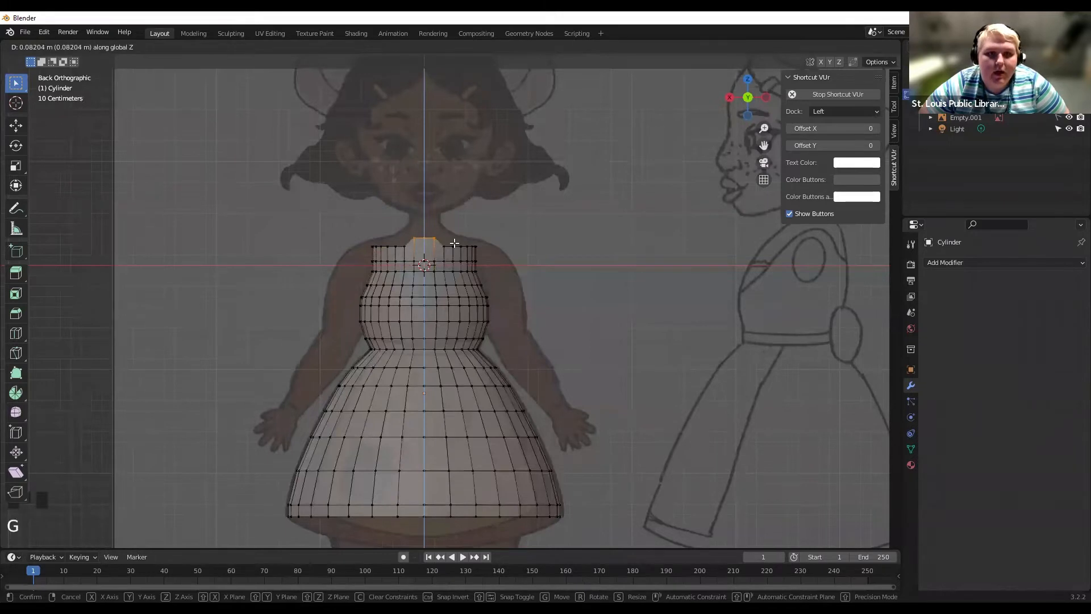
right_click(455, 239)
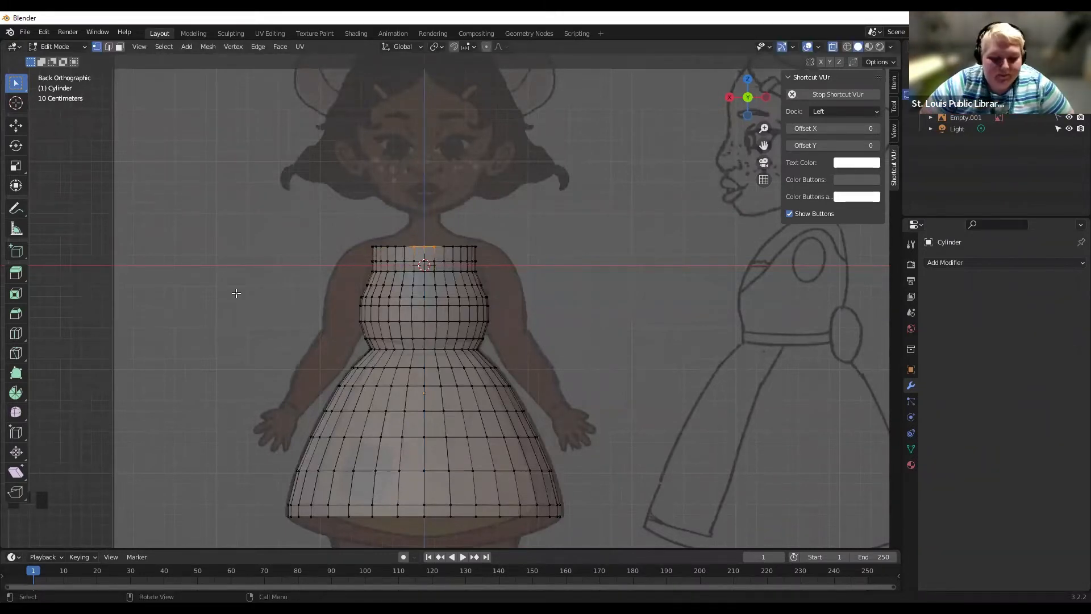
Select only the centre vertices of the top ring and try scaling them inward.
drag(288, 235, 496, 253)
click(389, 241)
drag(366, 239, 441, 254)
key(s)
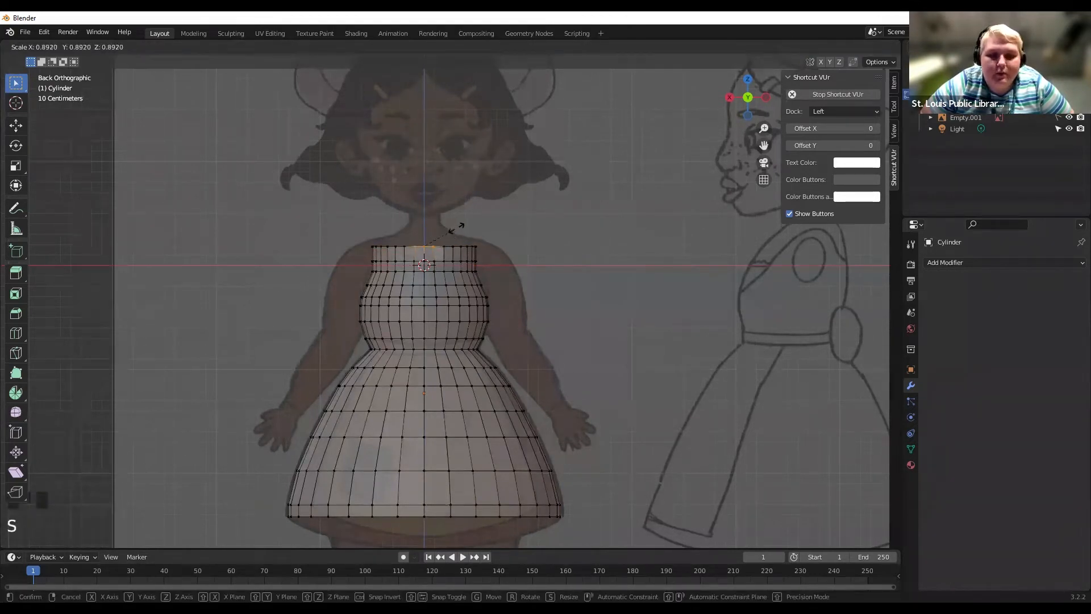
click(446, 242)
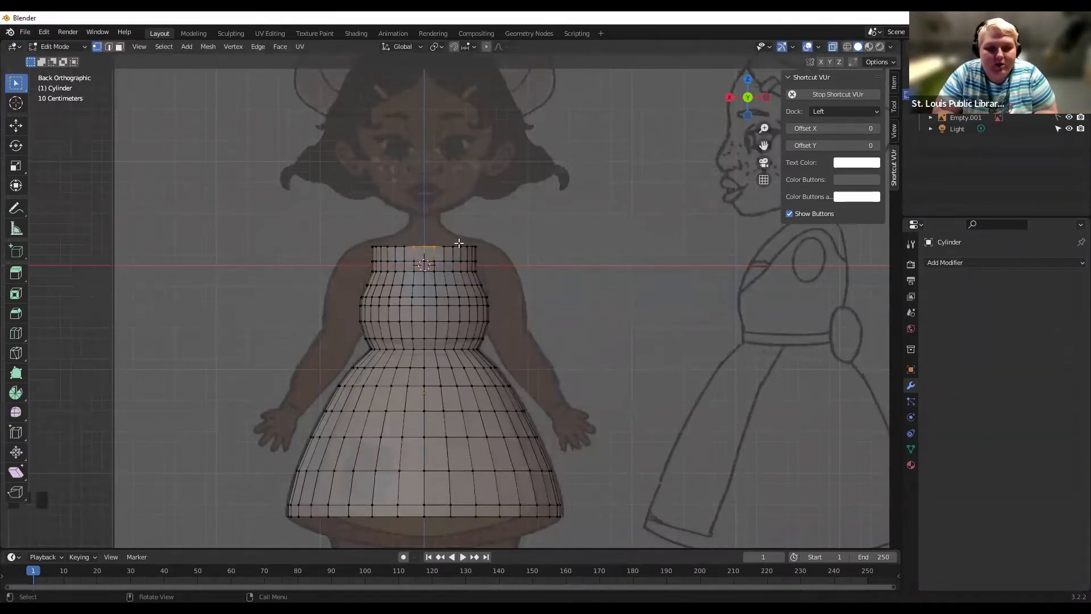
Turn on proportional editing and raise the top ring's centre vertices along Z toward the base of the neck.
click(485, 47)
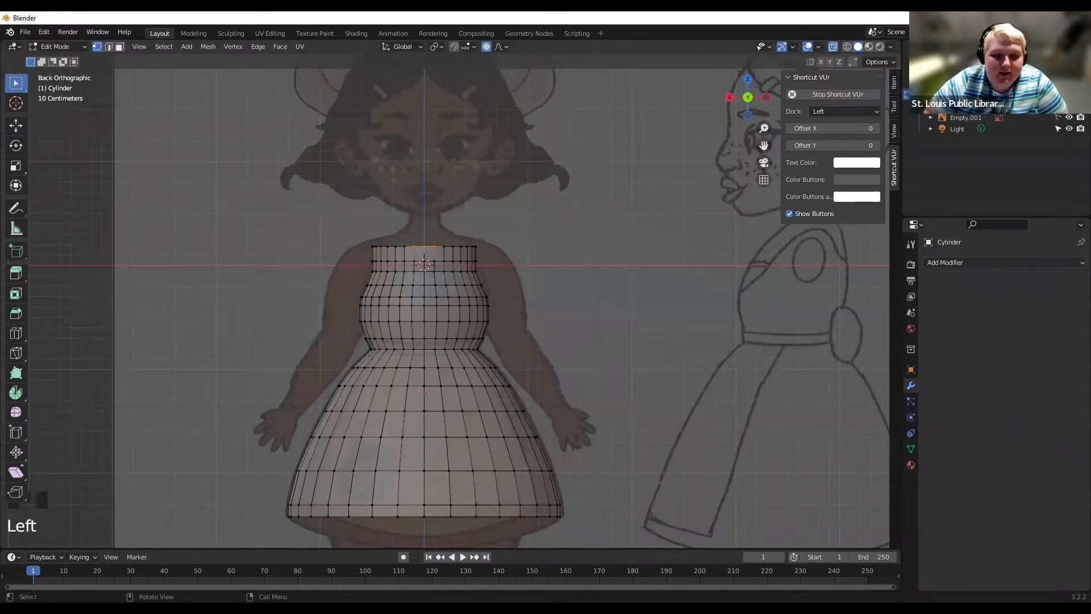
key(s)
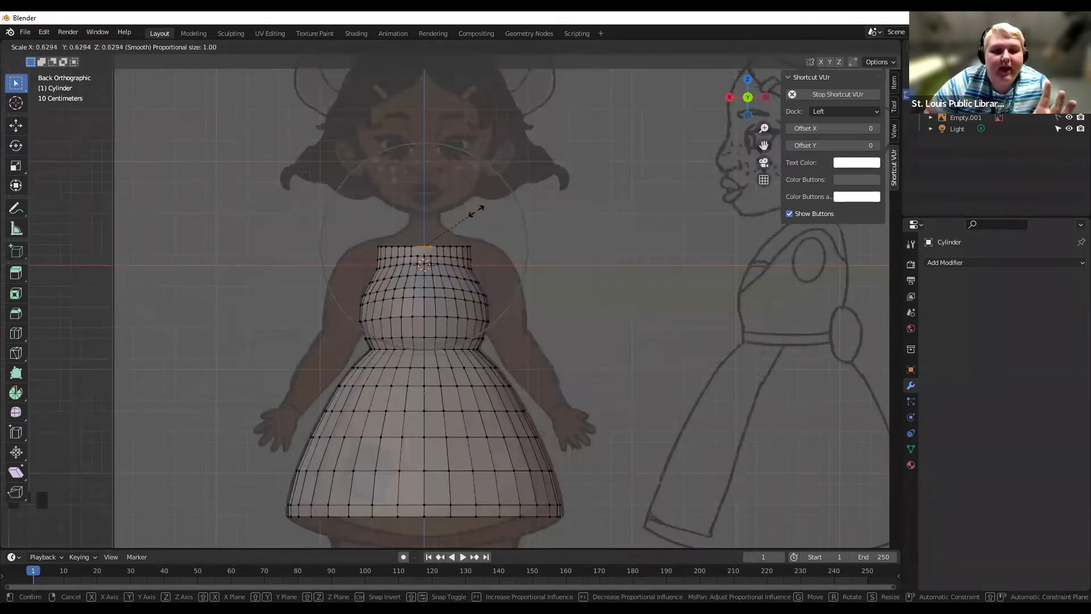
scroll(486, 202, up, 6)
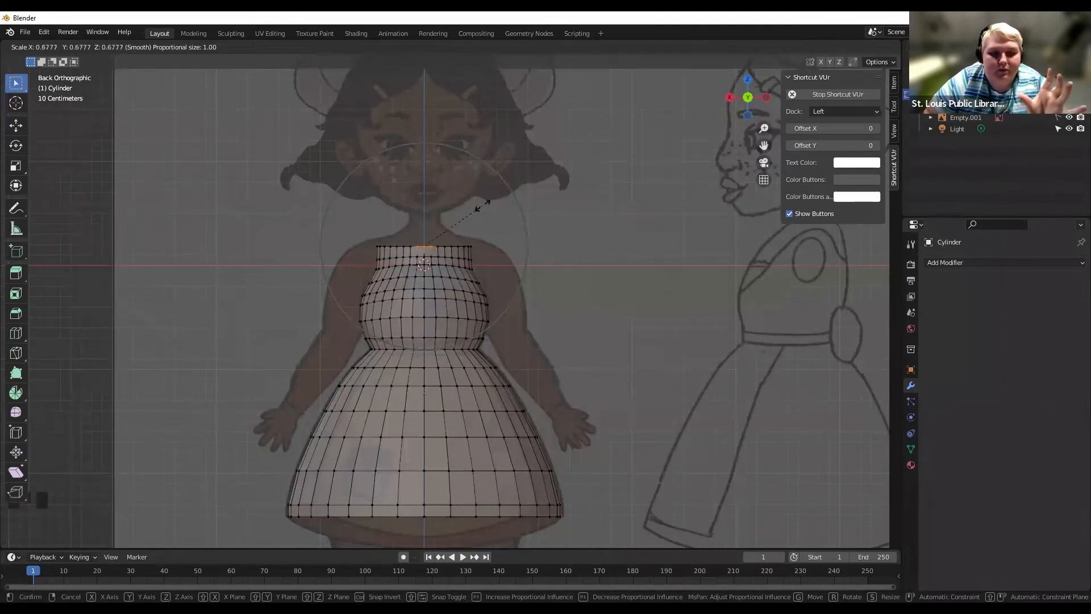
click(473, 208)
key(g)
key(z)
click(473, 194)
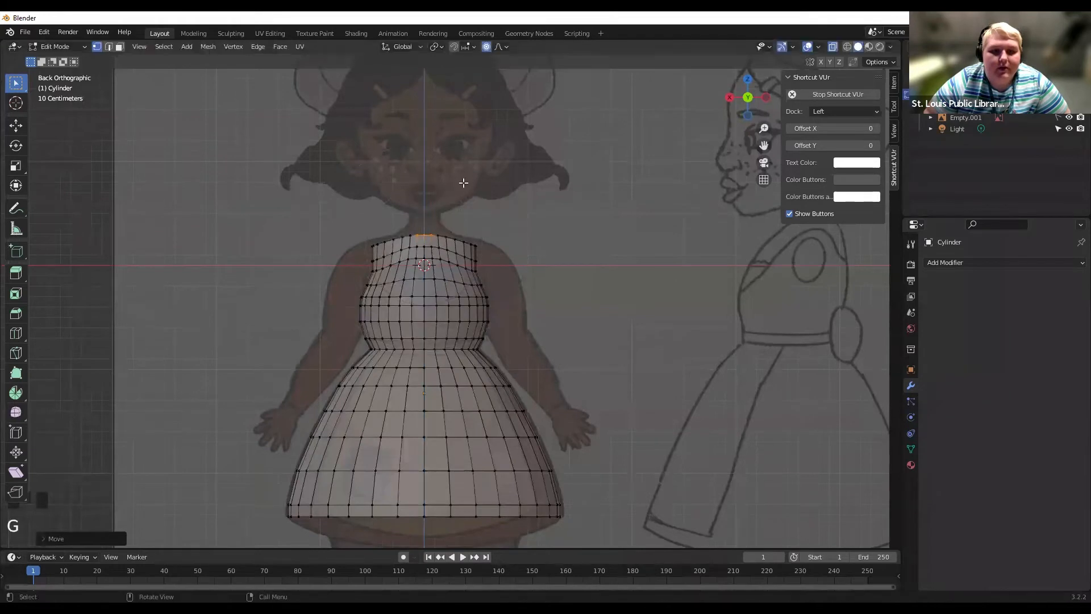
Return to Object Mode and view the dress against the side reference in the left orthographic view.
key(Tab)
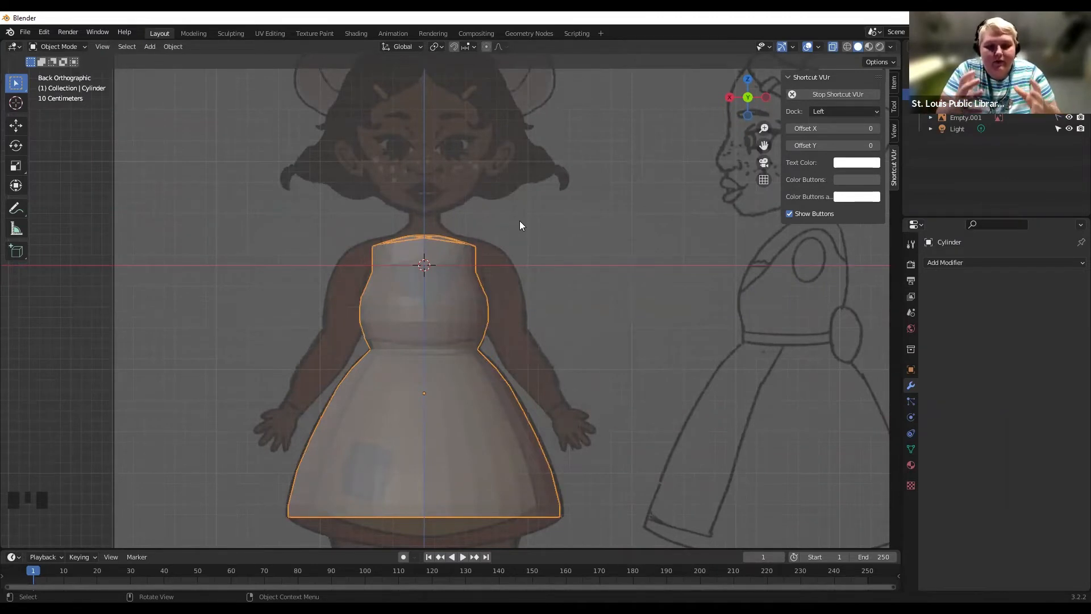
click(519, 221)
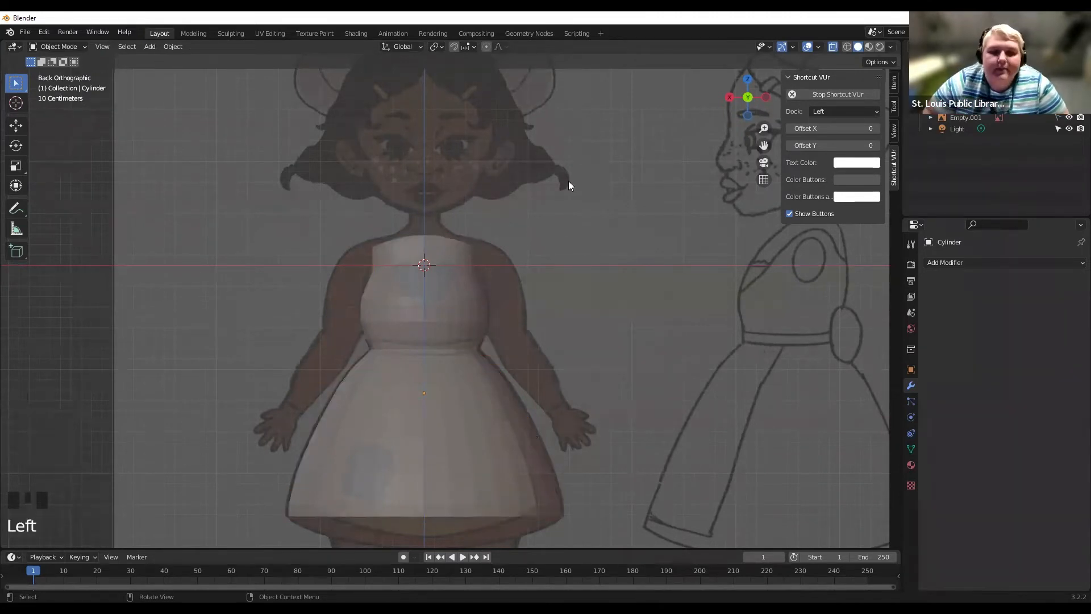
click(447, 261)
click(621, 156)
drag(767, 148, 738, 132)
click(418, 267)
middle_drag(566, 232, 459, 248)
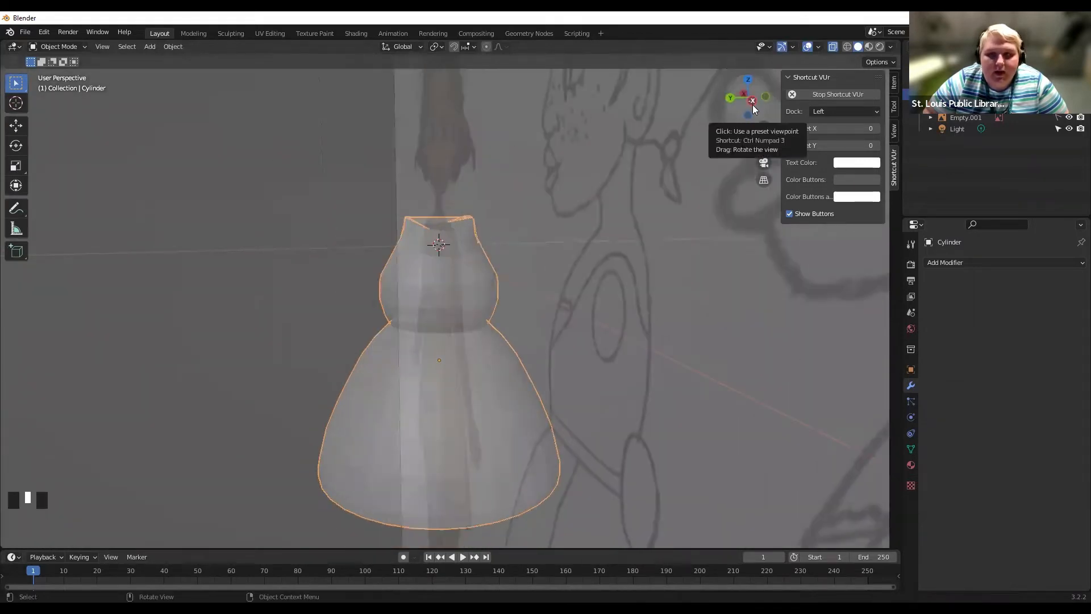
click(765, 99)
click(766, 99)
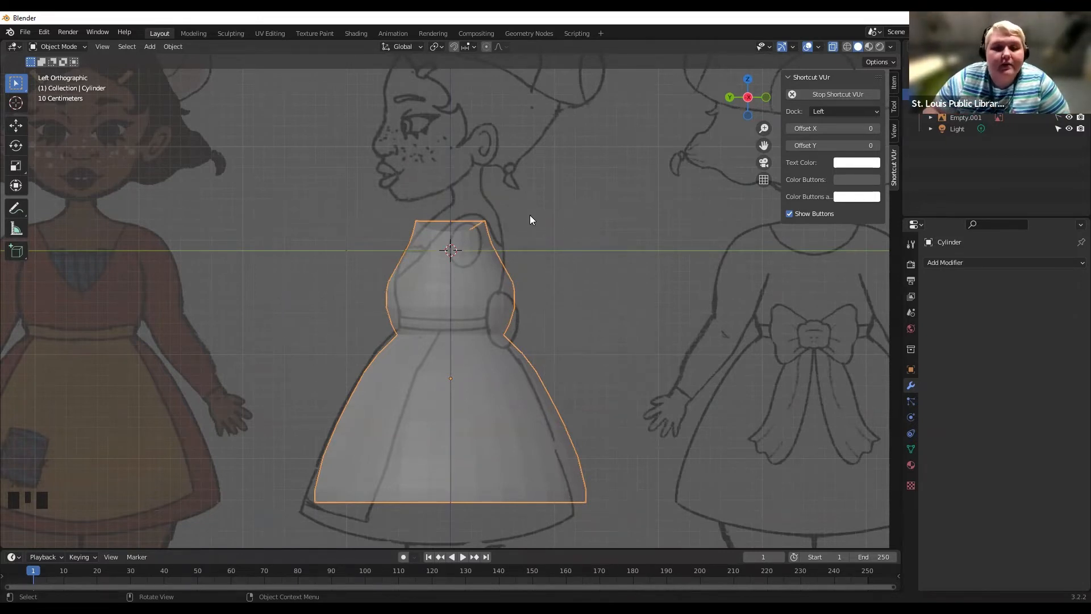
Reopen the dress in Edit Mode and move the upper back vertices outward to the side reference's back outline.
key(Tab)
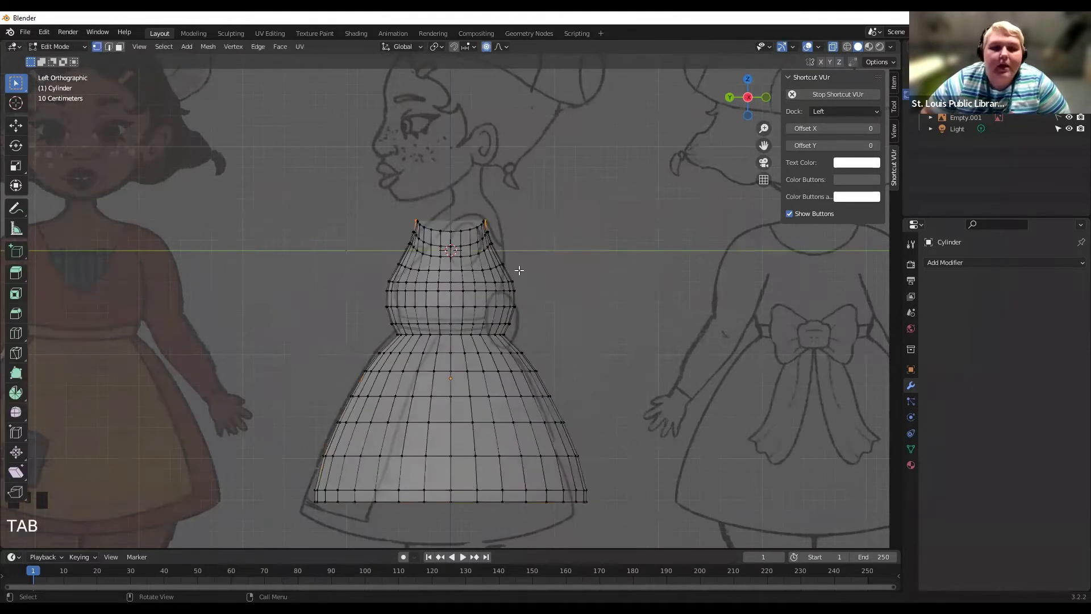
drag(486, 215, 506, 250)
drag(482, 212, 504, 255)
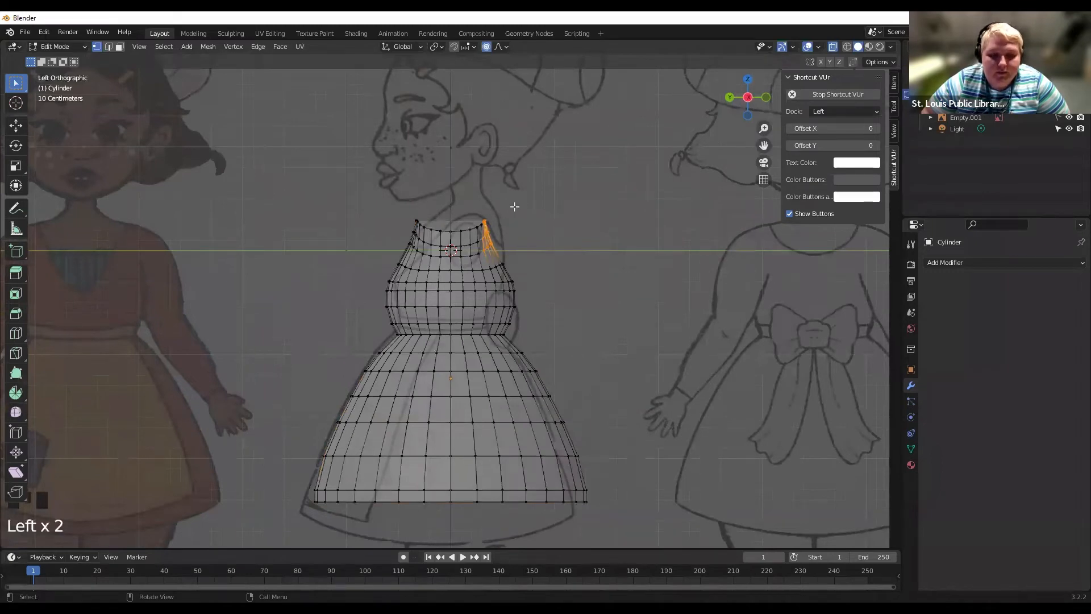
key(g)
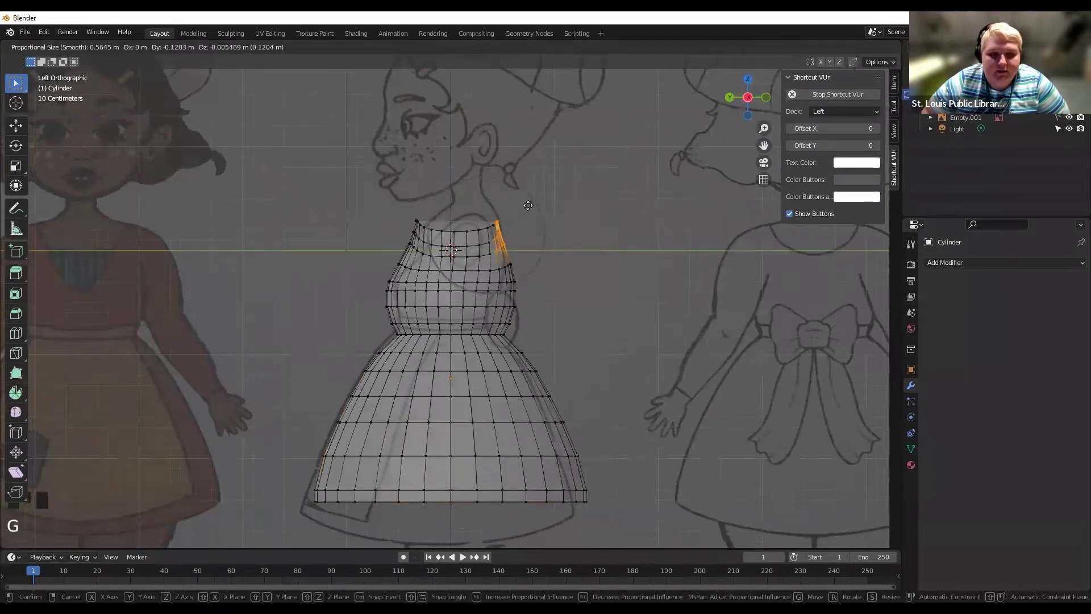
click(528, 206)
Move the mid-back bodice vertices inward along Y toward the side reference's back outline.
drag(500, 270, 528, 329)
key(g)
key(y)
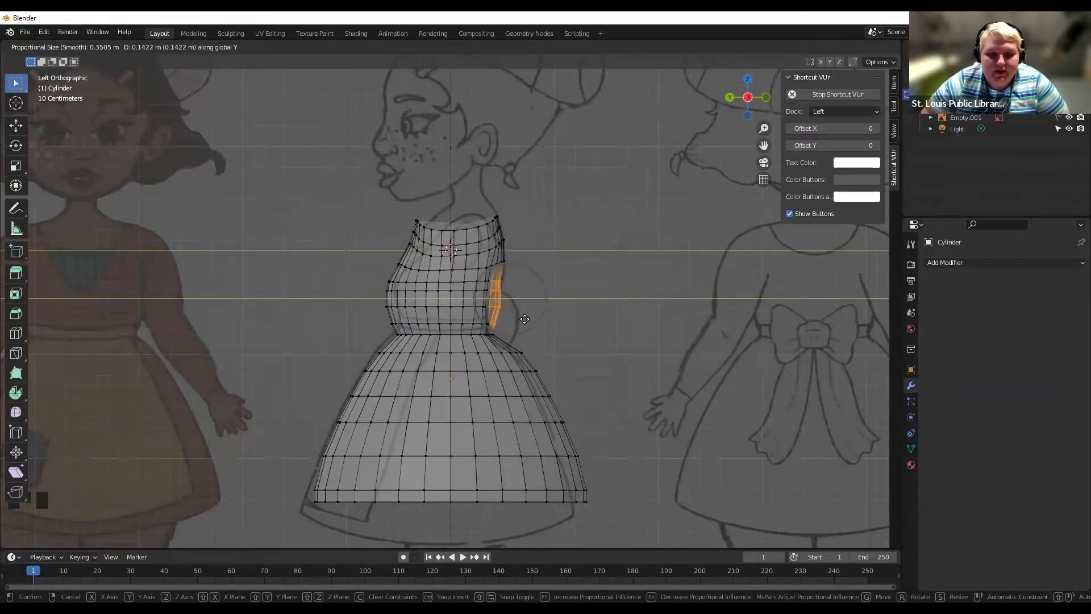
click(511, 344)
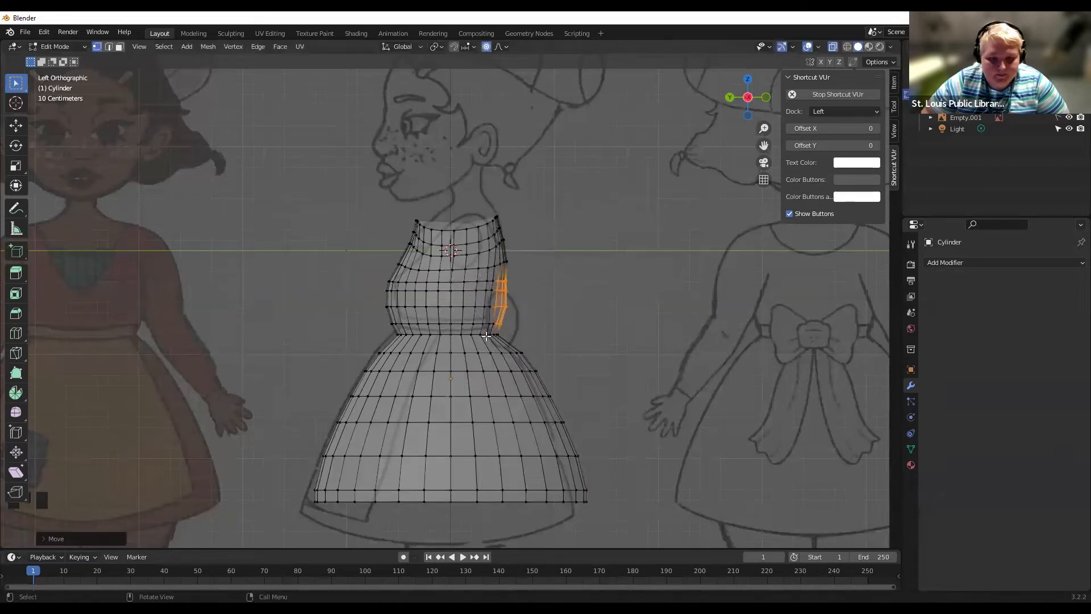
Select the waist edge loop, scale it and shift it along Y to fit the waist in the side reference.
key(space)
key(space)
alt+click(536, 321)
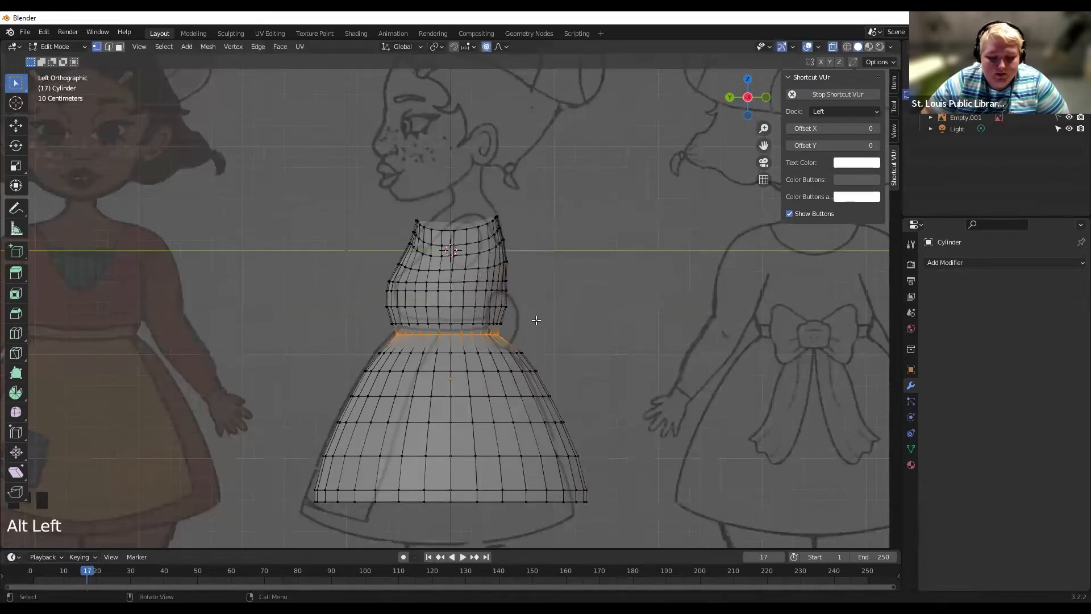
key(s)
click(522, 324)
key(g)
key(y)
click(517, 323)
Move the back vertices above the waist along Y and rotate them to follow the slope of the back.
drag(499, 283, 521, 313)
key(g)
key(y)
click(506, 296)
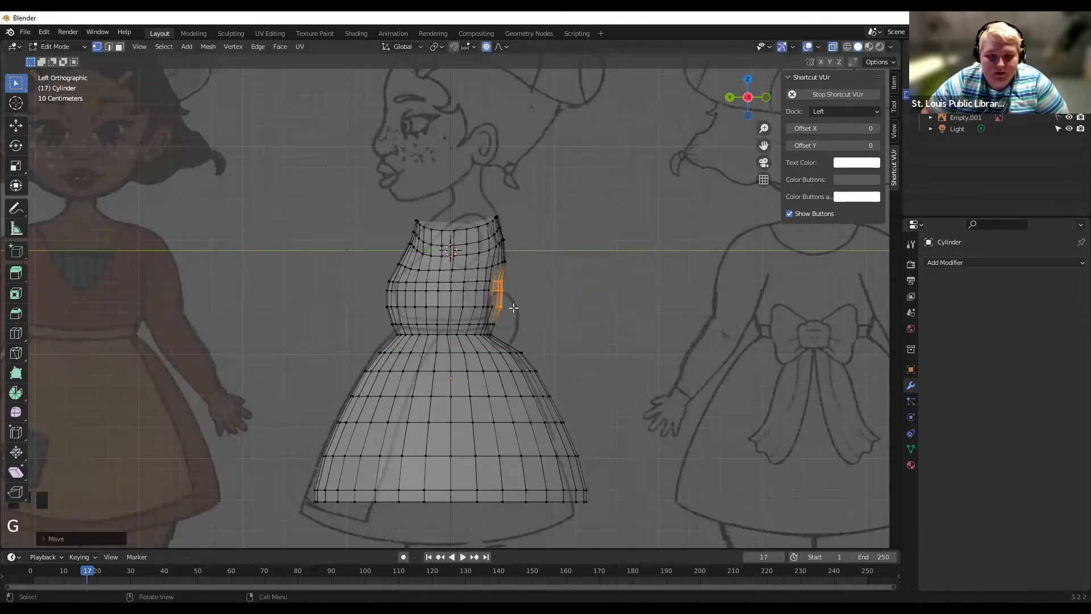
key(r)
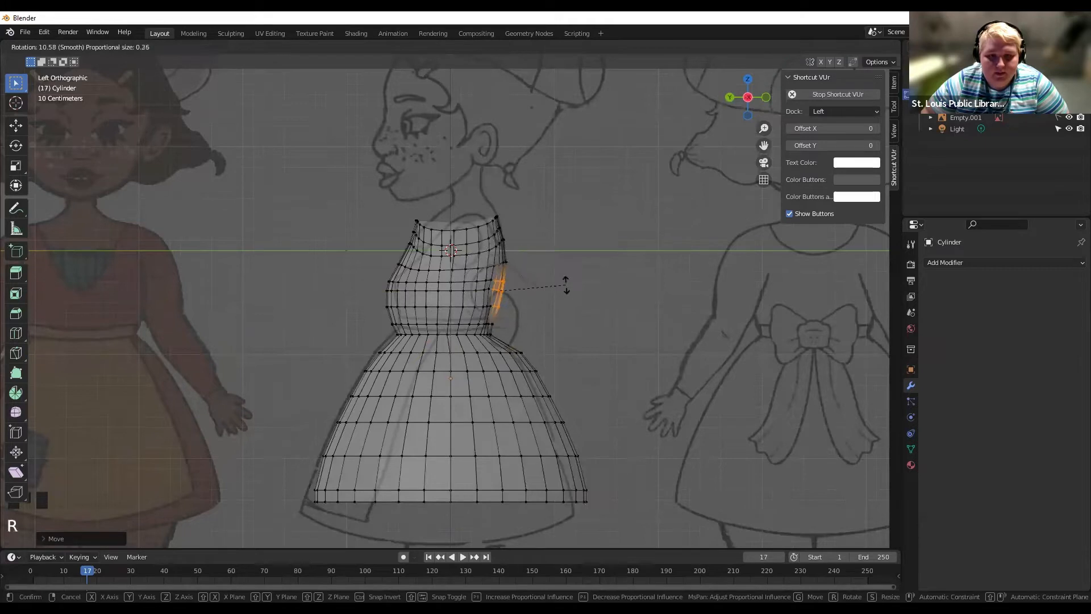
click(561, 271)
Check the profile in Object Mode, then move the front bodice vertices inward to the side reference's chest outline.
key(Tab)
scroll(545, 250, down, 4)
scroll(434, 266, up, 4)
click(402, 276)
key(Tab)
drag(364, 257, 402, 325)
key(g)
key(g)
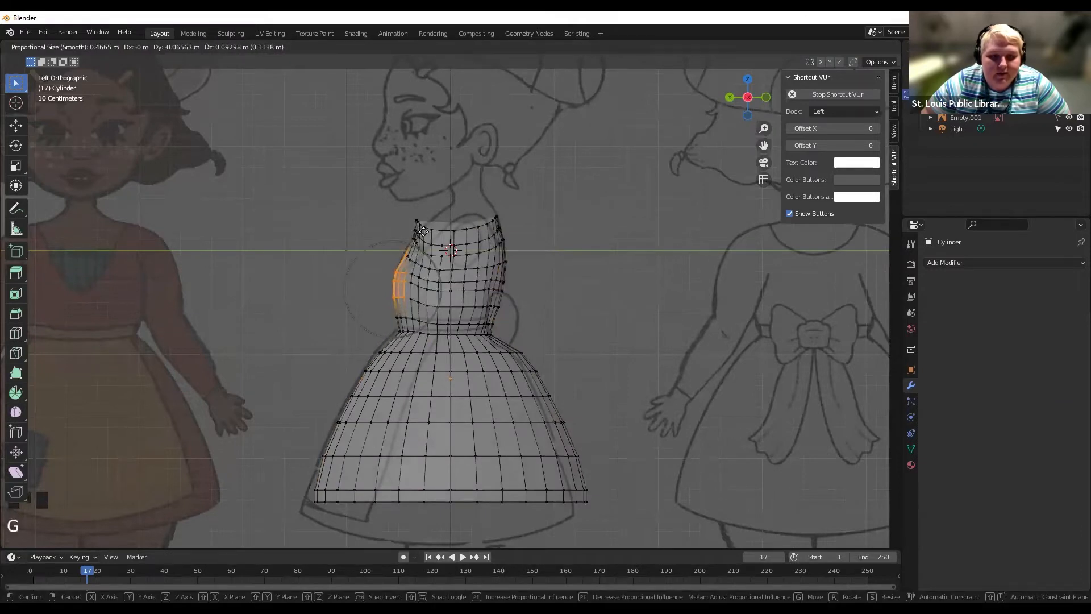
click(425, 231)
Move the front neckline vertices of the top ring back toward the neck with proportional editing.
drag(402, 206, 431, 224)
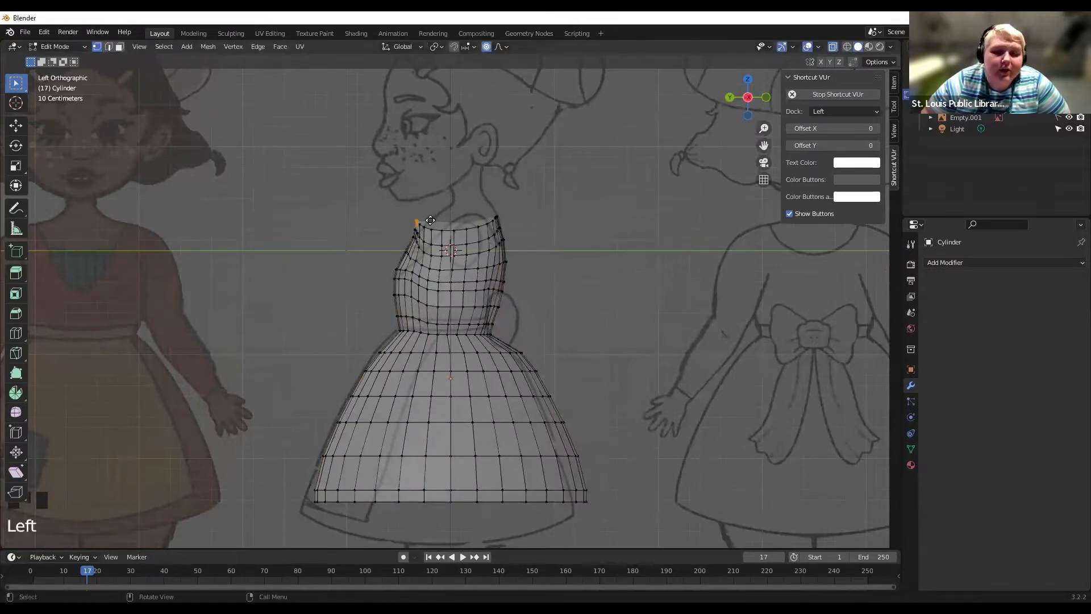
key(g)
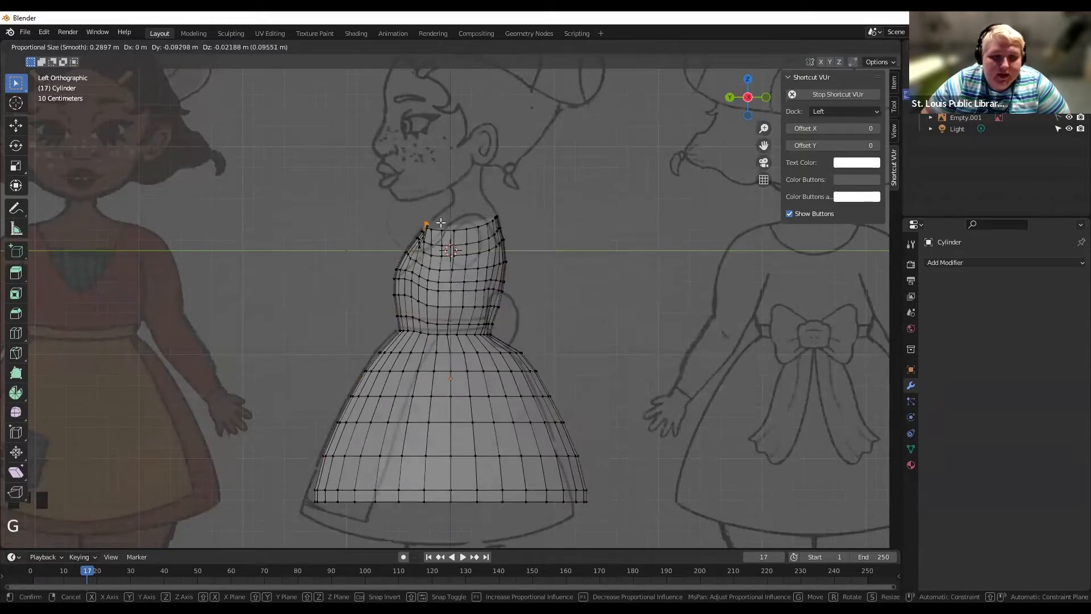
click(427, 228)
click(432, 233)
drag(432, 232, 435, 235)
key(g)
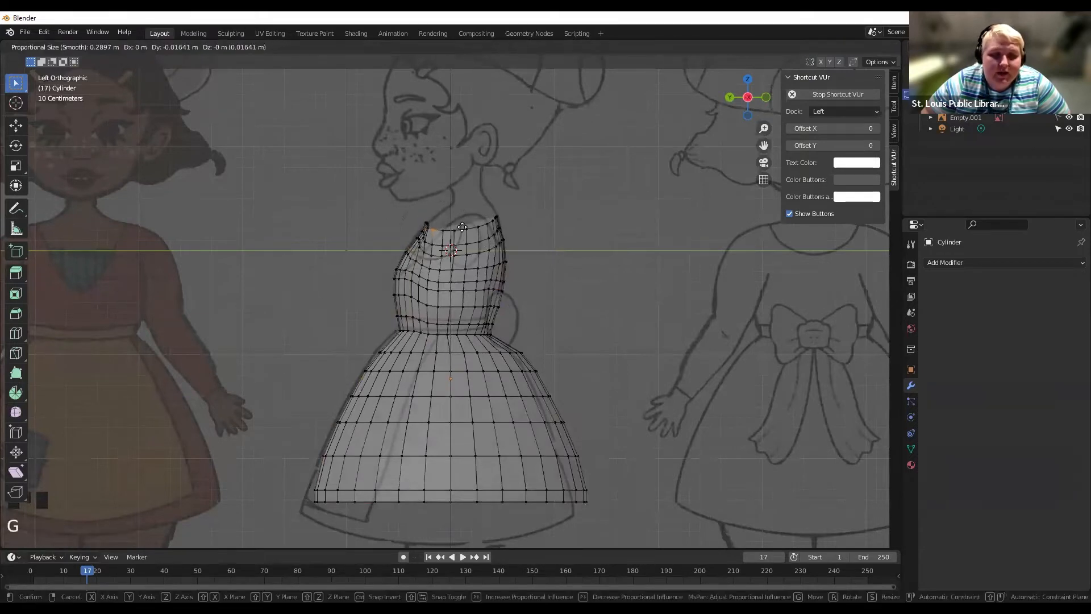
click(462, 226)
Adjust the vertex just below the front neckline and return to Object Mode.
click(419, 239)
click(418, 238)
key(g)
click(477, 245)
click(421, 221)
key(Tab)
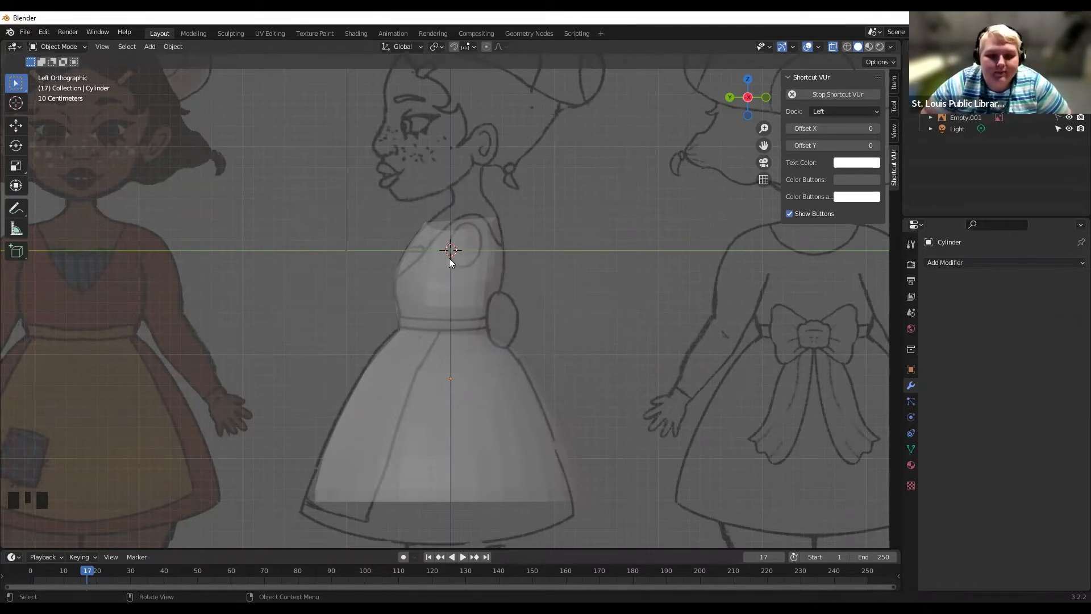
Add a second cylinder mesh at the bodice in the orthographic back view over the colour character reference.
middle_drag(434, 262, 779, 97)
scroll(568, 267, down, 3)
click(768, 98)
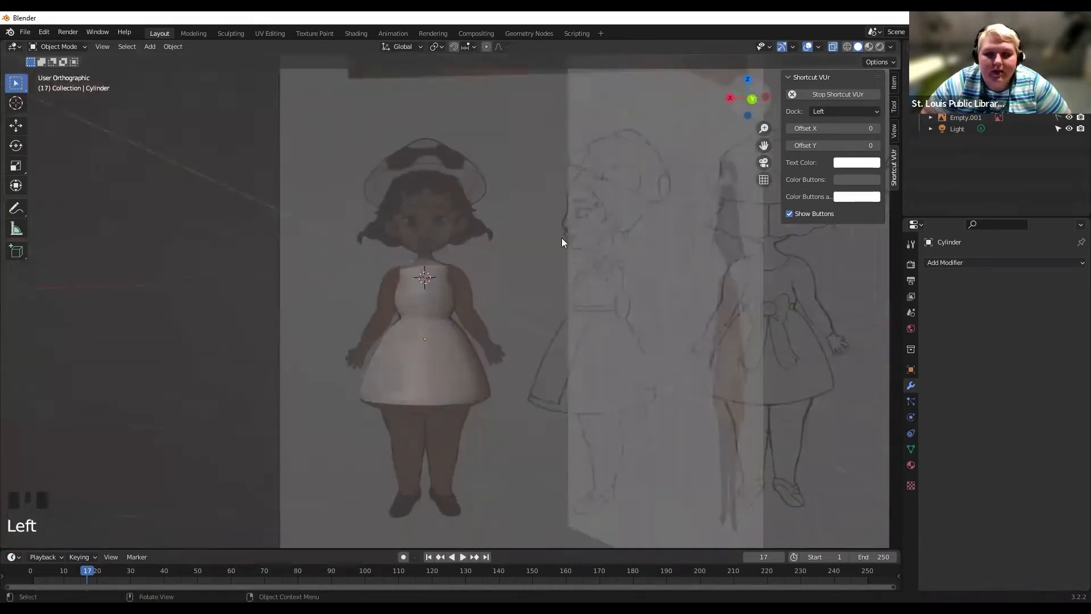
scroll(536, 249, up, 5)
scroll(518, 239, down, 1)
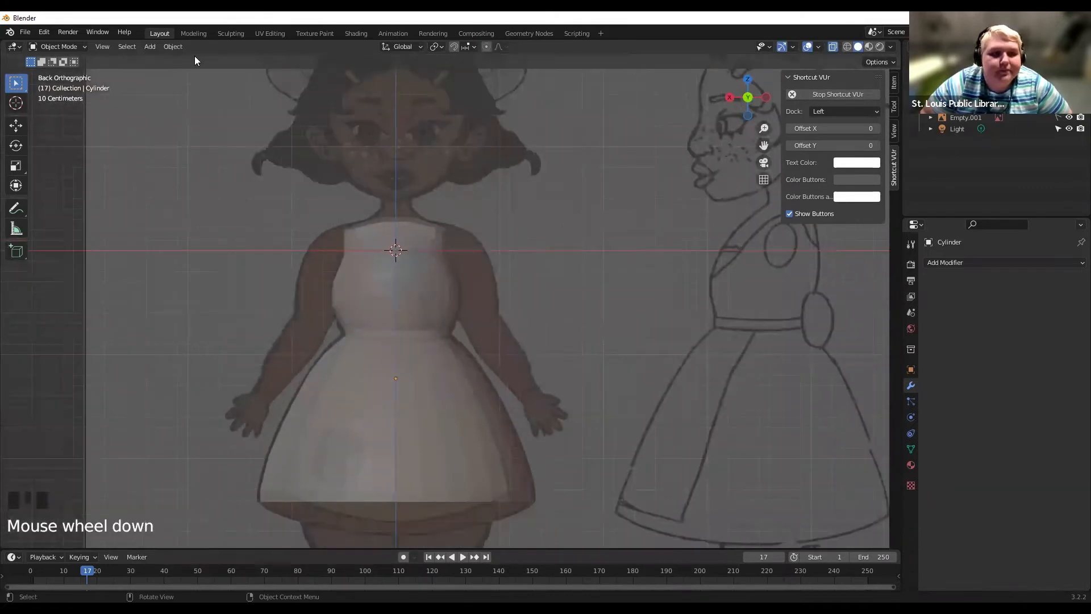
click(147, 48)
mouse_move(159, 64)
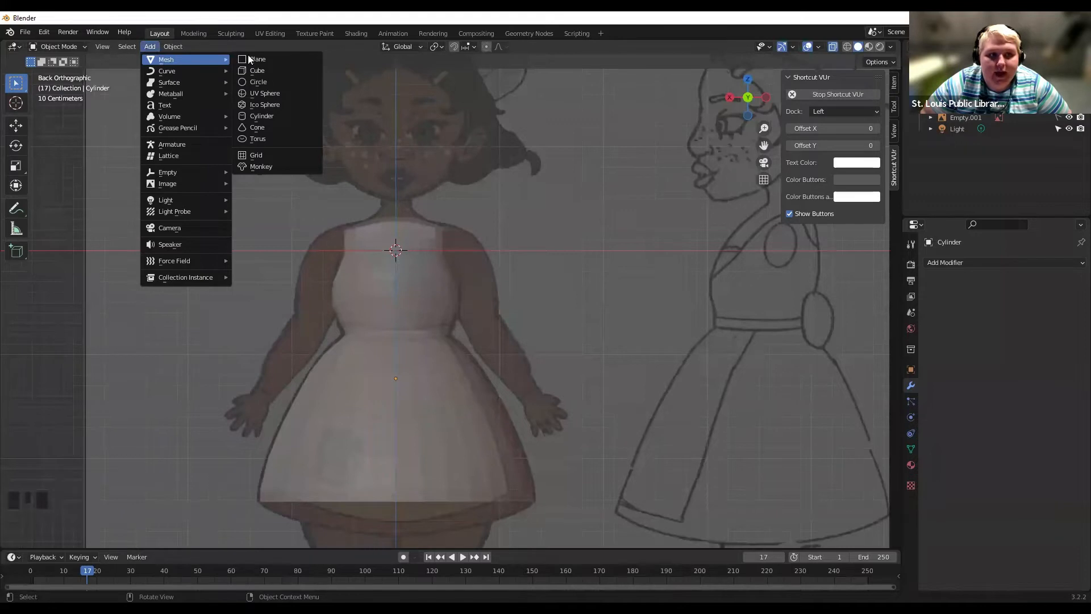
click(271, 117)
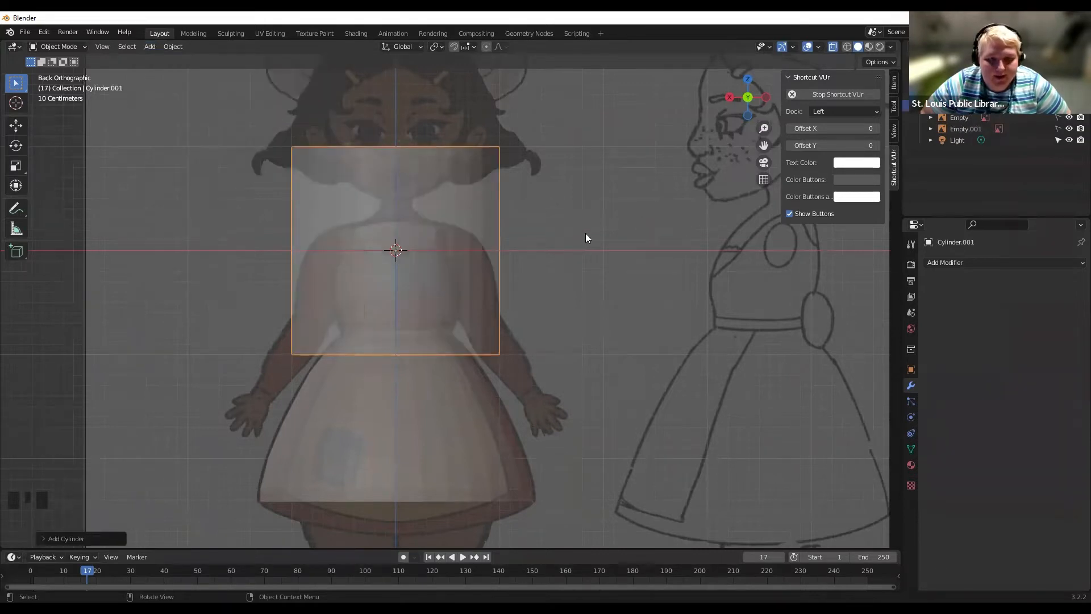
scroll(585, 233, up, 2)
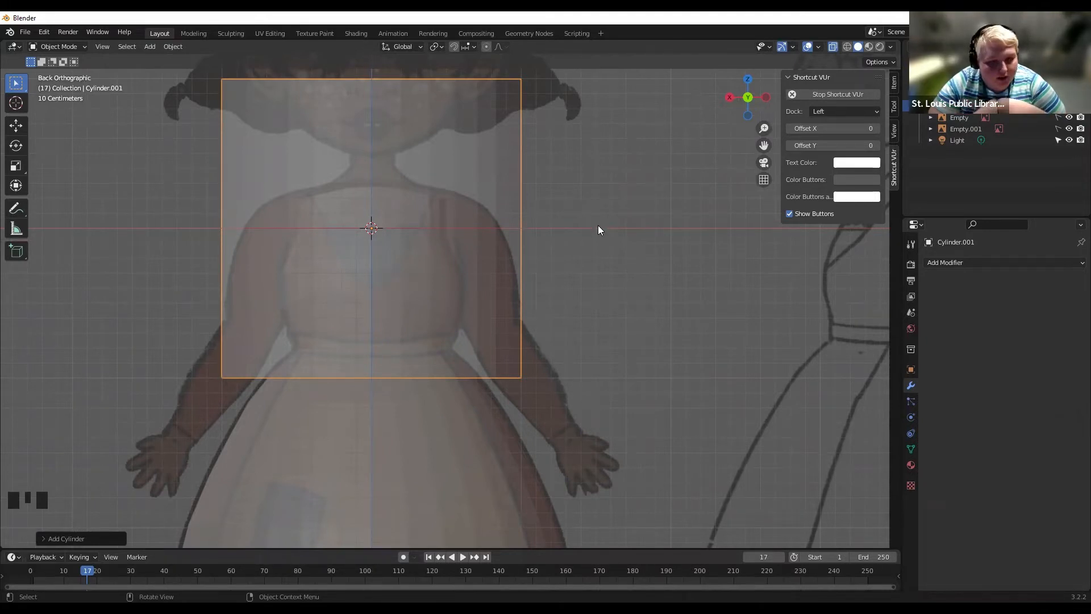
Scale the new cylinder down to arm width, move it onto the upper arm beside the bodice, and rotate it to the arm's slant.
key(s)
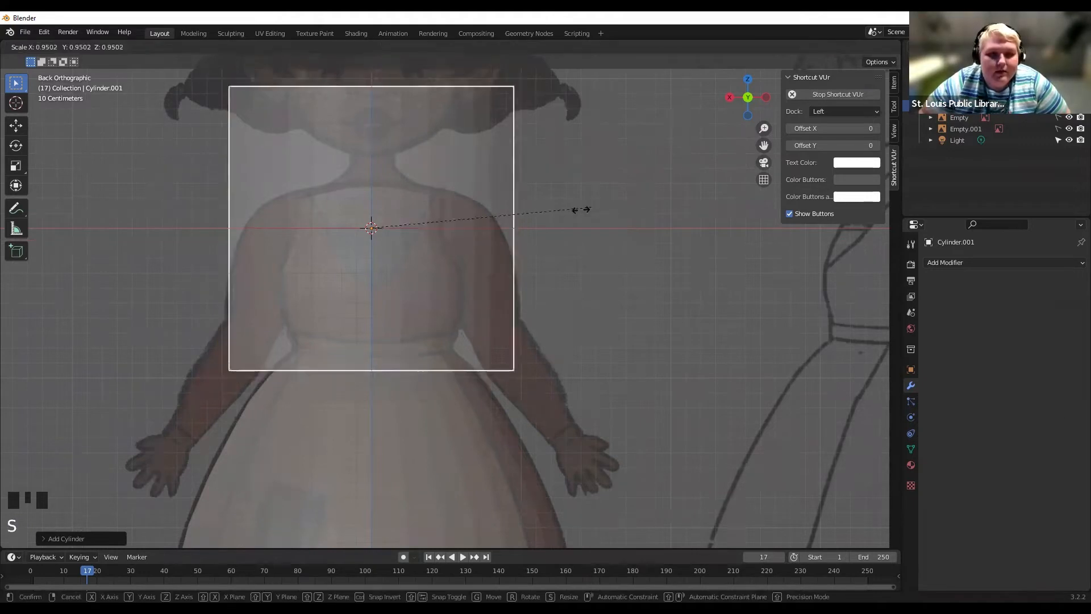
click(410, 230)
key(g)
click(574, 276)
key(r)
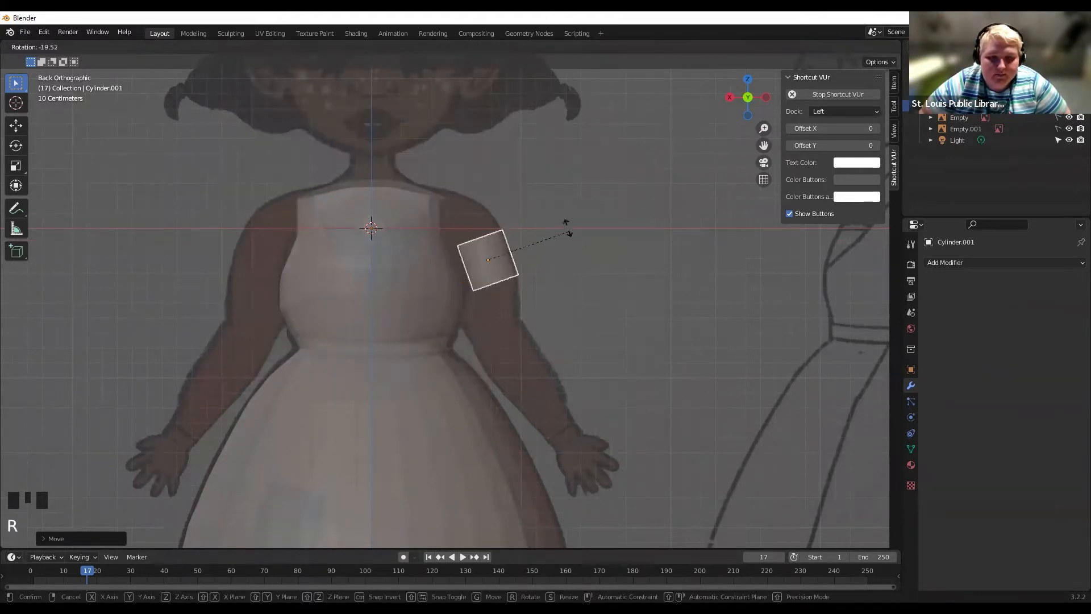
click(564, 237)
key(g)
click(561, 237)
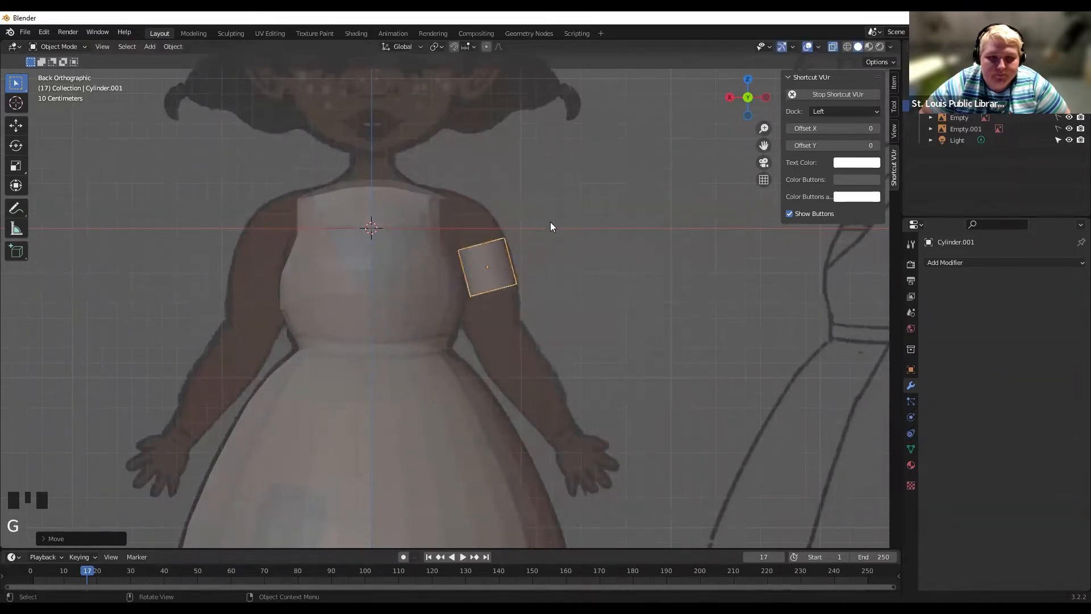
Enlarge the arm cylinder slightly to the arm's width and move it down to just above the elbow.
middle_drag(610, 288, 592, 297)
click(742, 105)
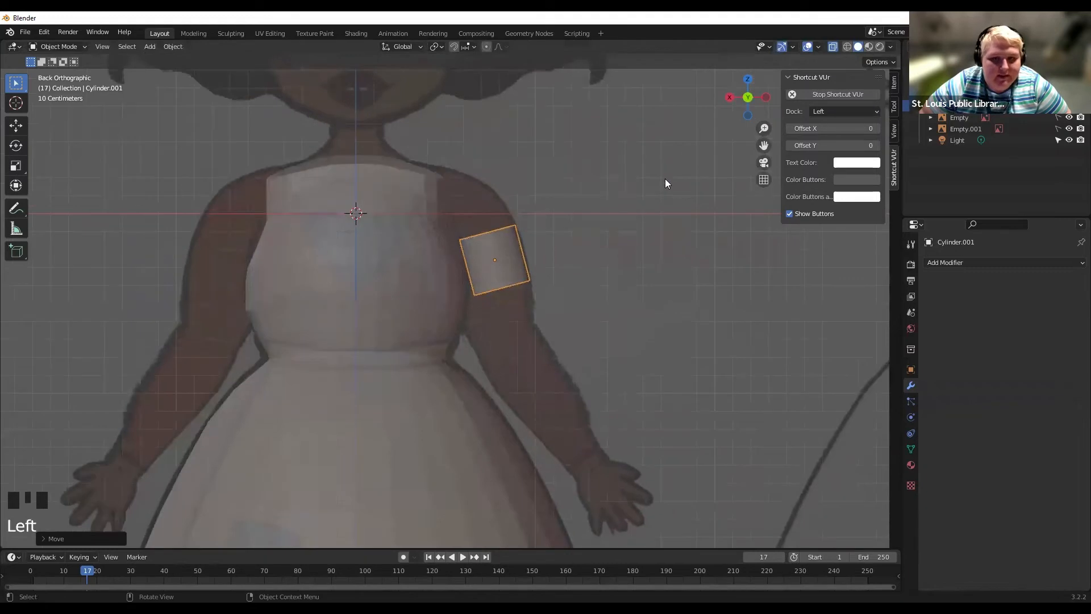
scroll(664, 180, down, 1)
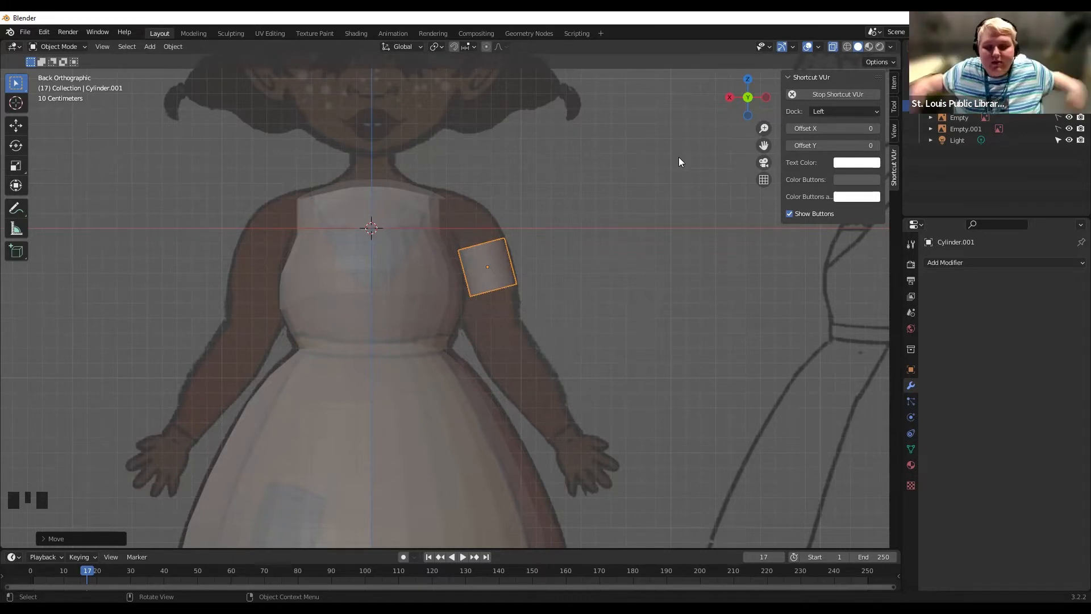
scroll(541, 267, up, 1)
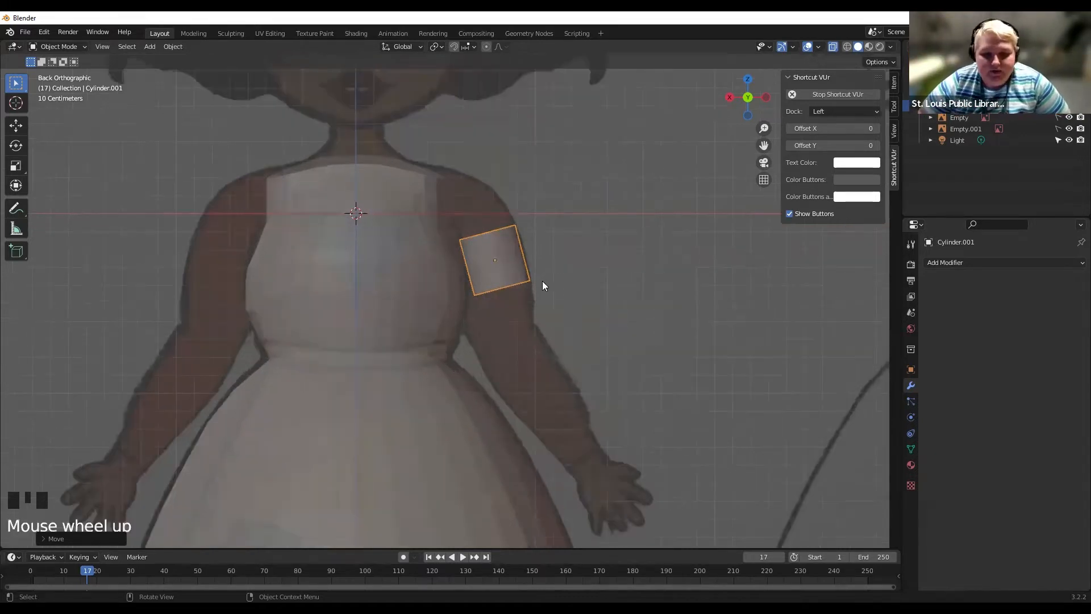
key(g)
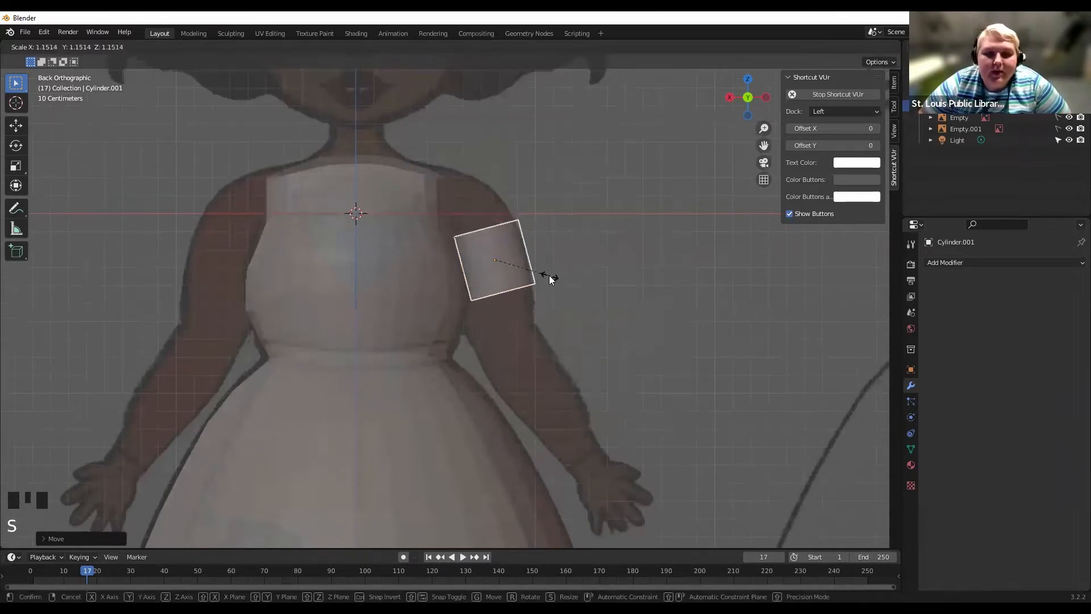
click(552, 295)
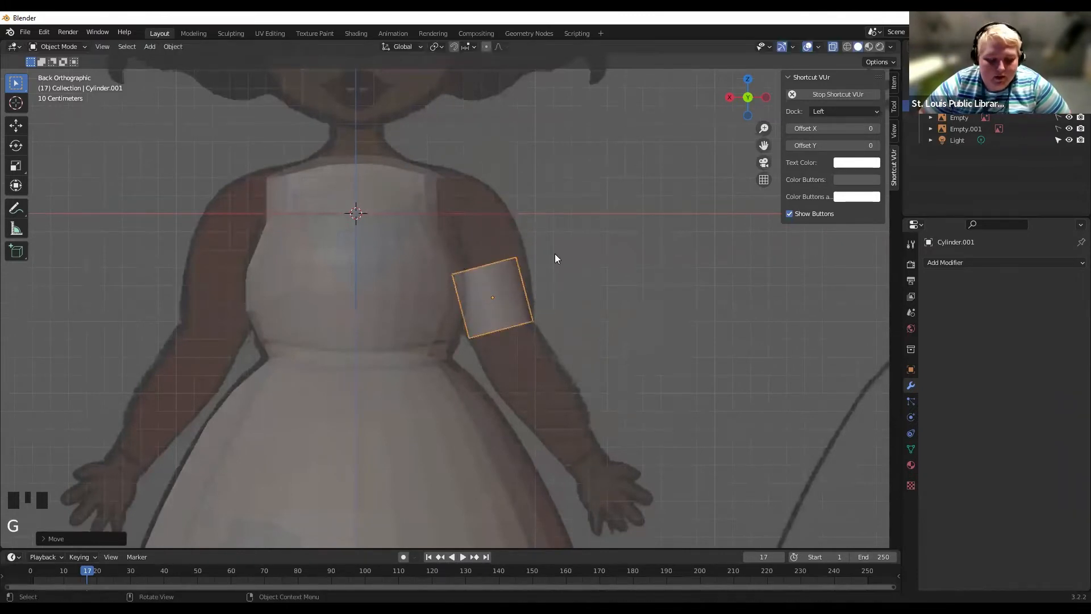
In Edit Mode, move the arm cylinder's top ring down to shorten it, and scale the ring to the arm's width.
key(Tab)
drag(424, 238, 544, 281)
key(g)
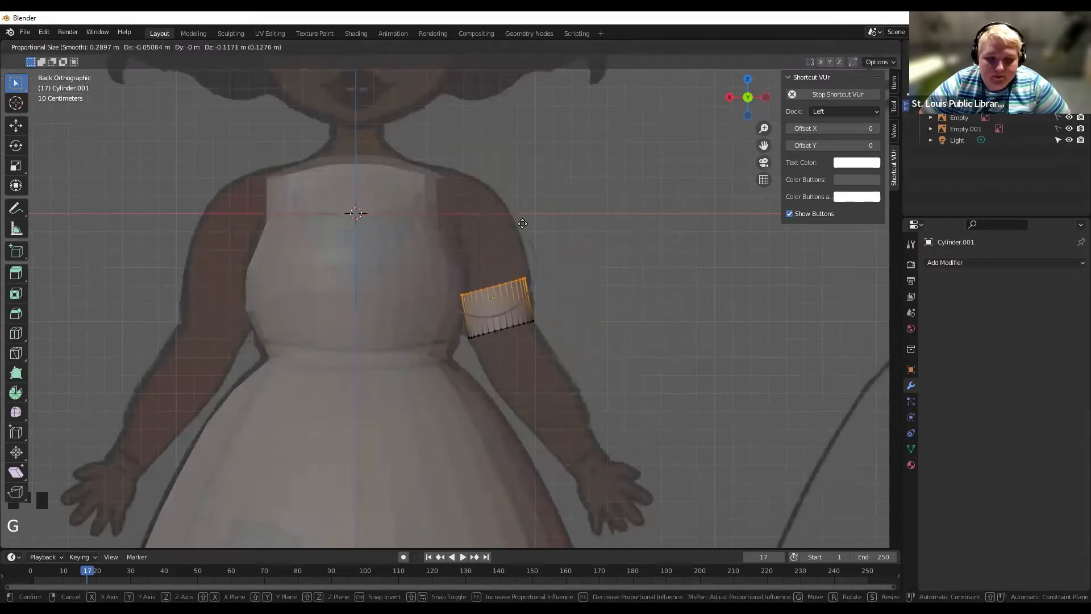
click(522, 226)
key(s)
click(550, 216)
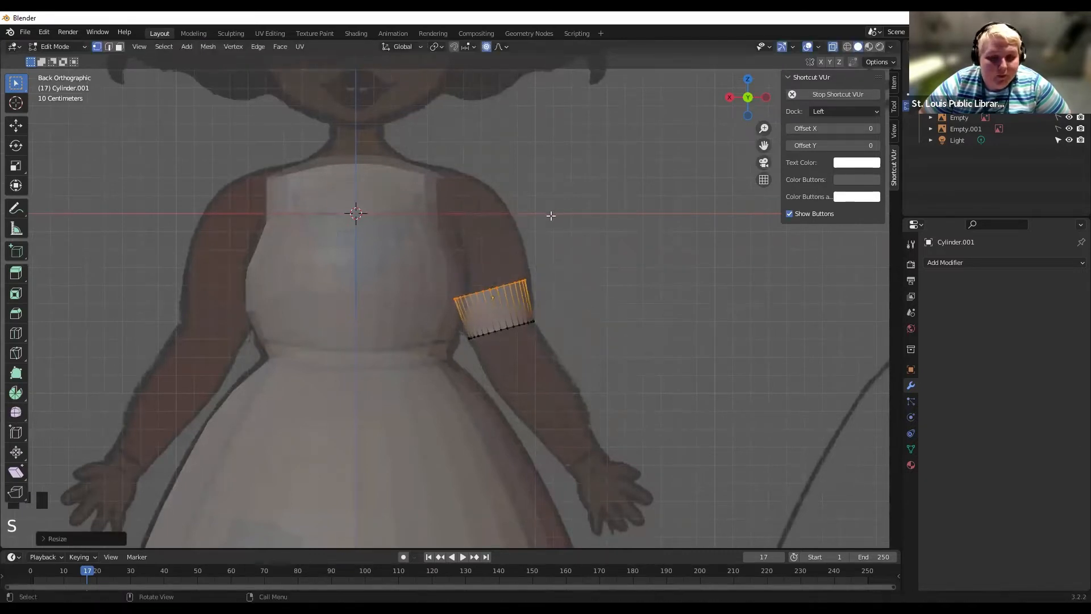
key(g)
right_click(550, 215)
Extrude the top ring up the arm by one segment, then scale and move it to fit the arm outline.
key(e)
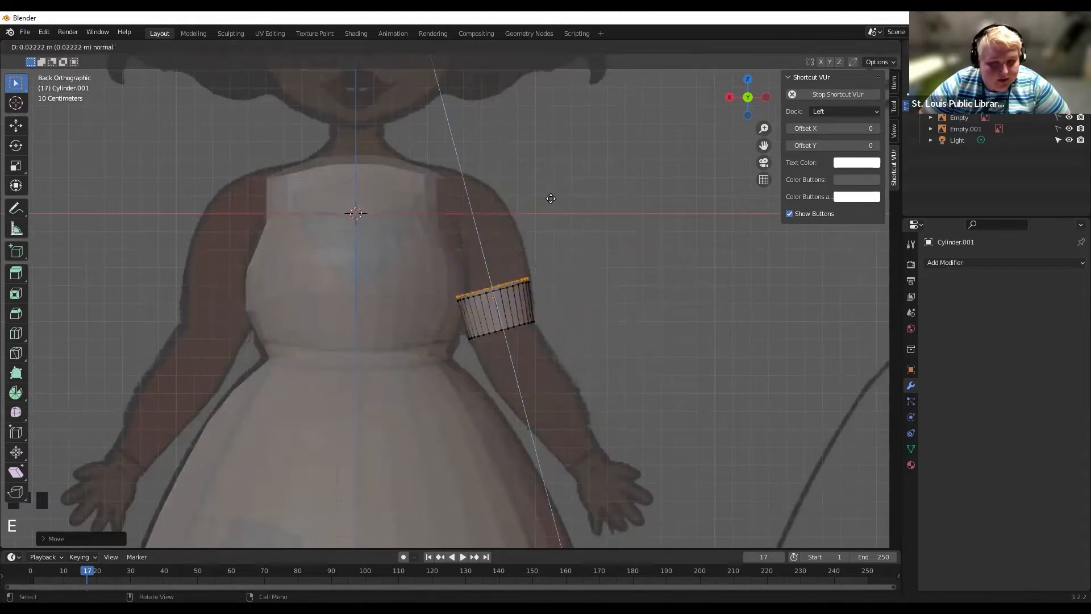
click(550, 189)
key(s)
click(545, 188)
key(g)
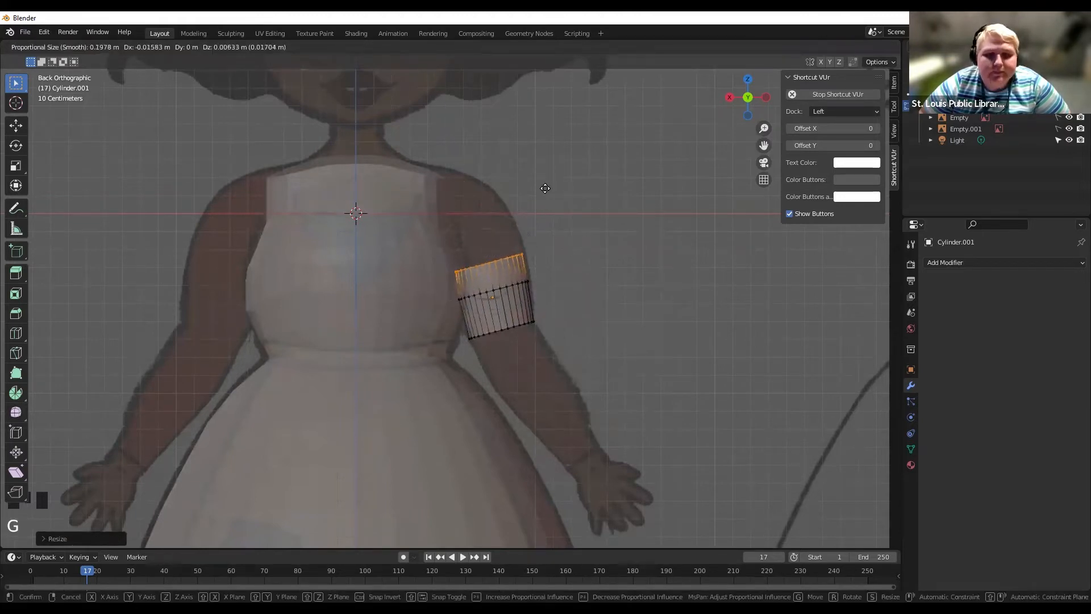
click(545, 188)
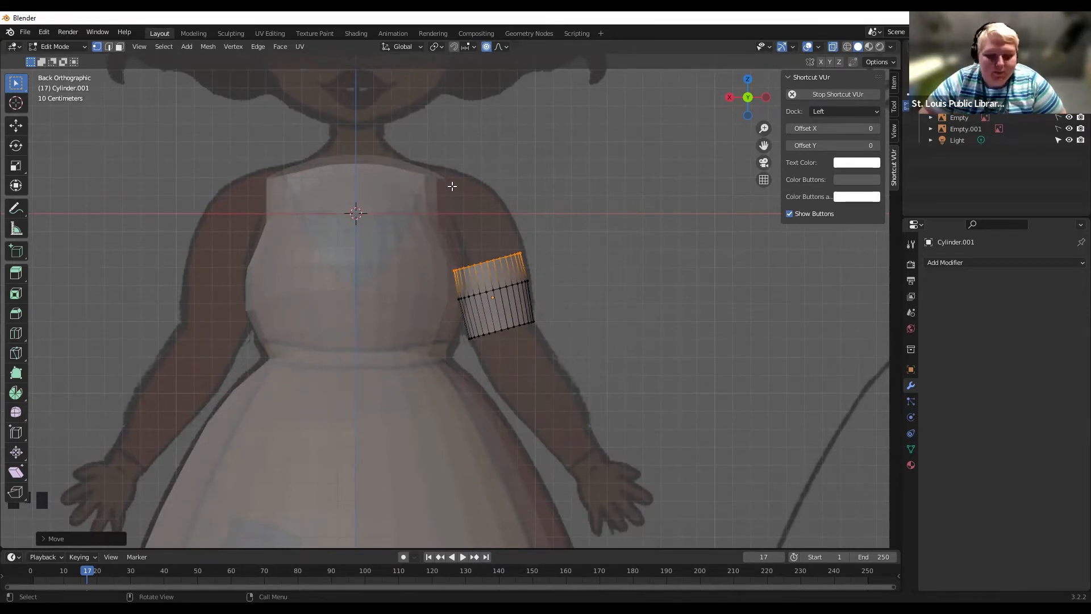
Extrude another segment toward the shoulder, scaling and shifting its ring inward to follow the outer arm curve.
key(e)
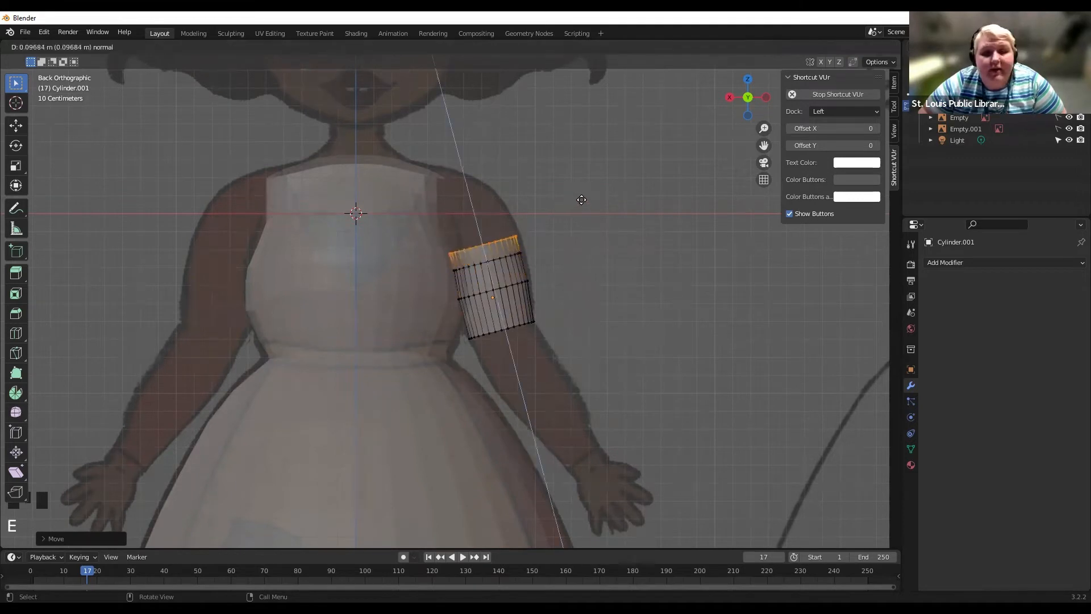
click(578, 187)
key(s)
click(571, 191)
key(g)
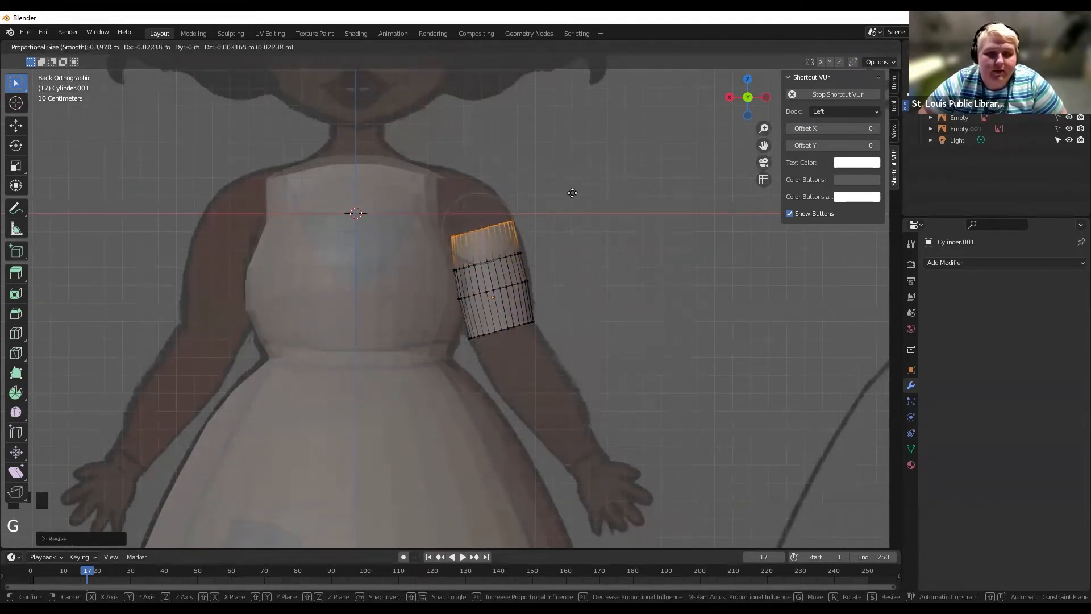
click(571, 193)
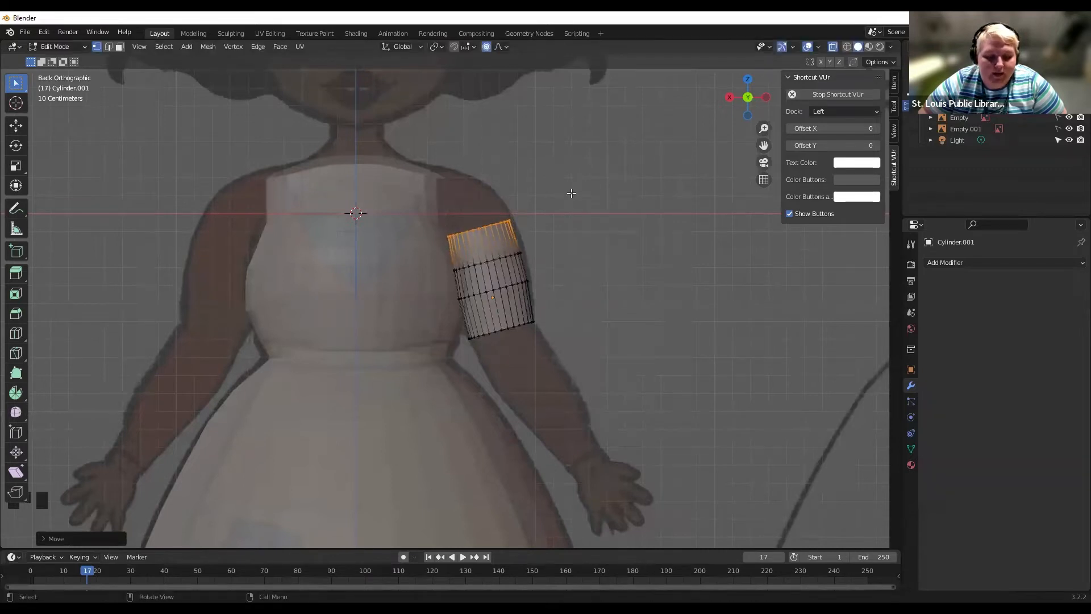
Extrude a third segment up to the shoulder and shrink its ring with a smaller proportional editing radius.
key(e)
click(606, 194)
key(s)
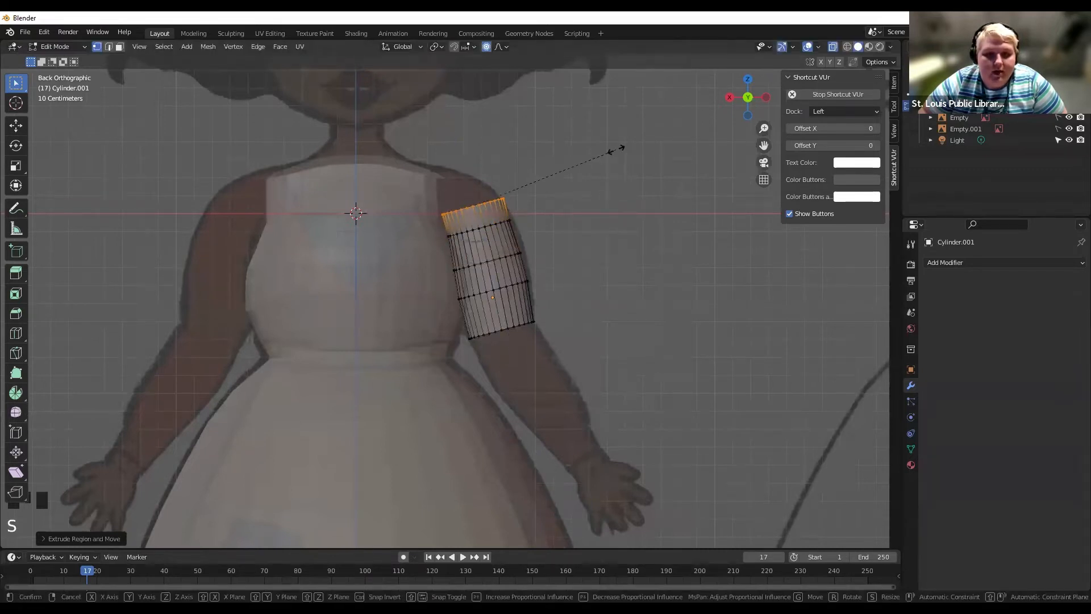
scroll(603, 154, up, 4)
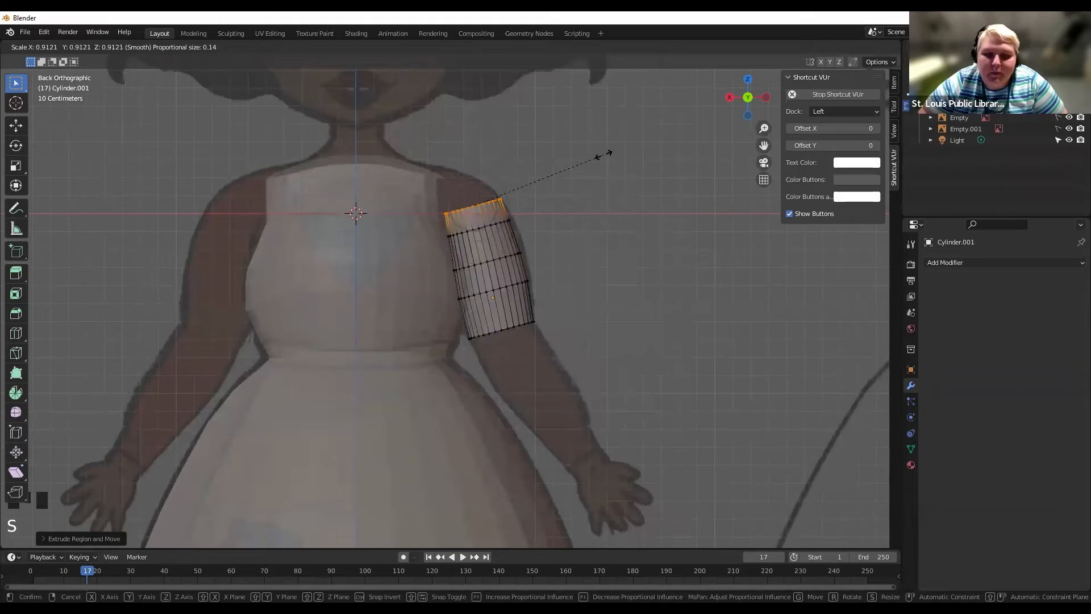
click(602, 153)
Extrude a short cap segment at the top of the shoulder, then narrow its ring and move it into the shoulder curve.
key(e)
click(609, 139)
key(s)
click(570, 148)
key(g)
click(602, 153)
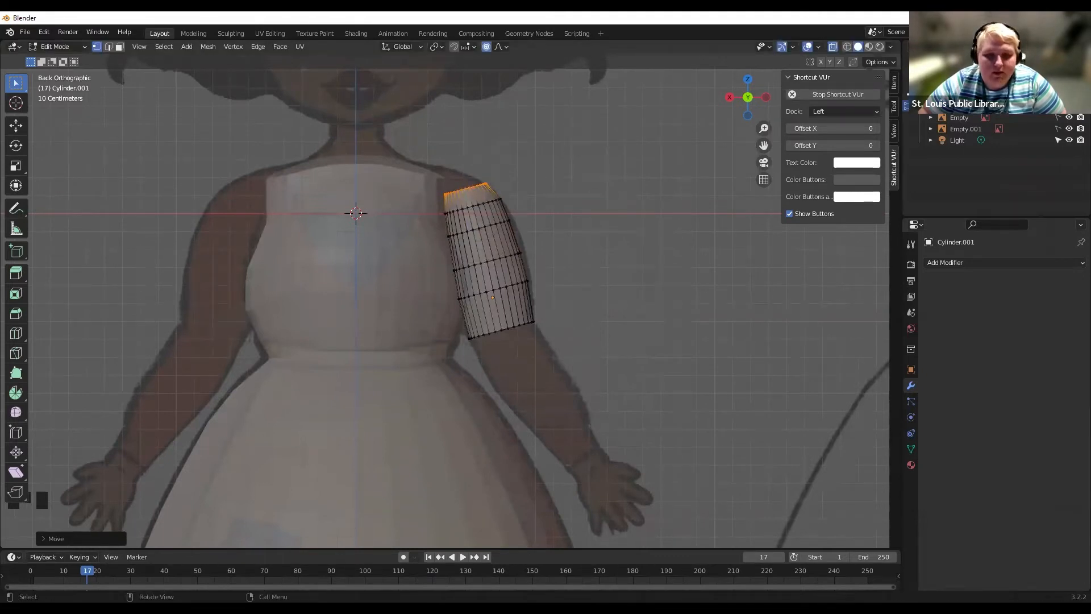
Enlarge the shoulder end with a wider proportional editing radius and move it to fit the reference outline.
key(s)
scroll(520, 180, down, 8)
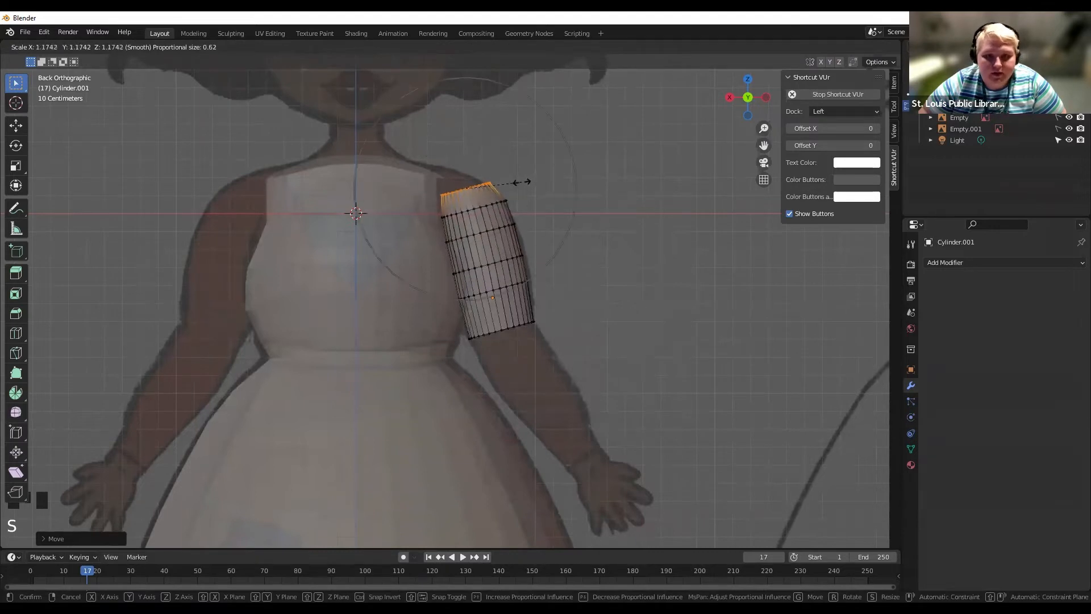
click(520, 180)
key(g)
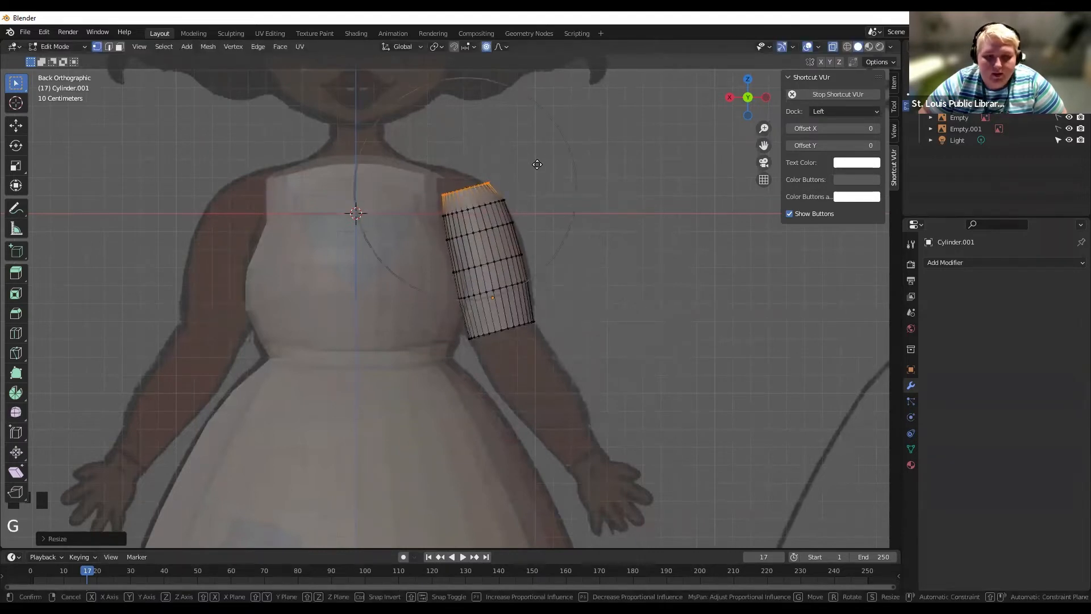
click(537, 164)
Rotate the arm's bottom ring about 5° to the elbow's slant and move it to match the arm outline.
drag(566, 376, 454, 291)
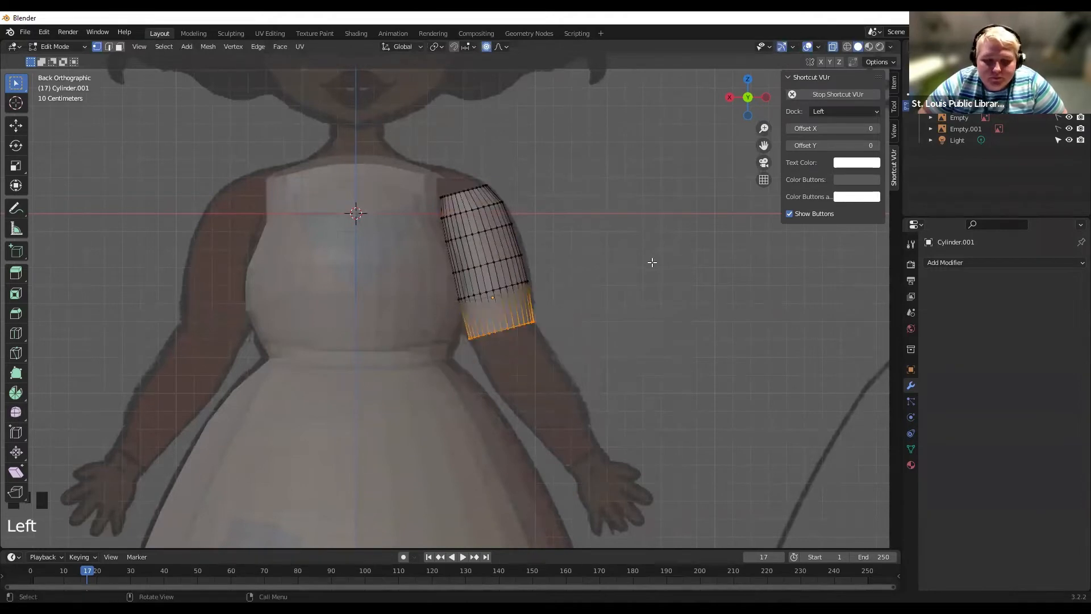
scroll(643, 320, up, 1)
scroll(643, 320, down, 1)
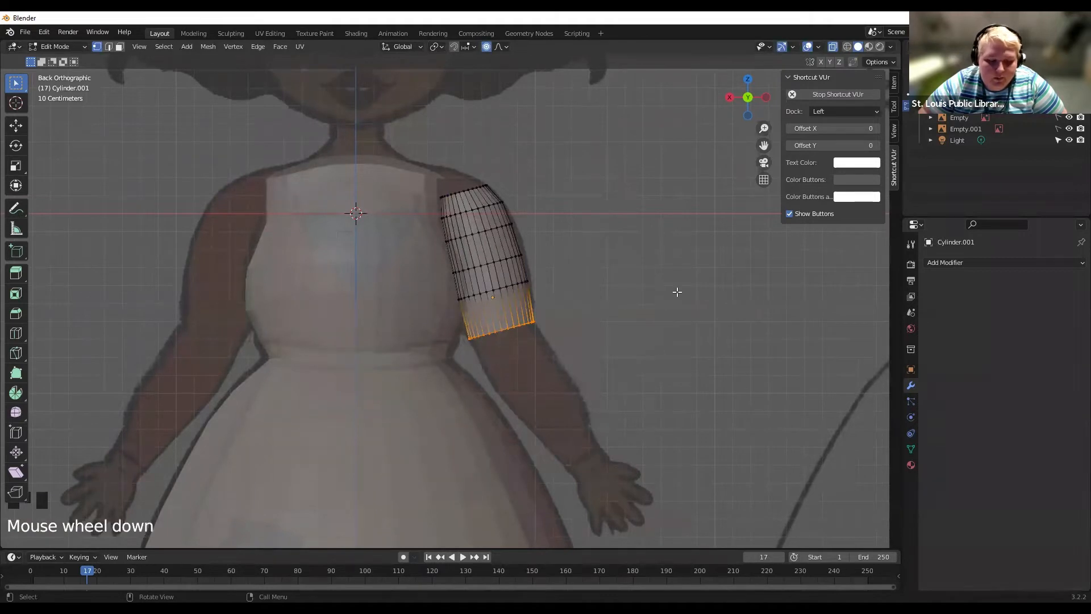
key(r)
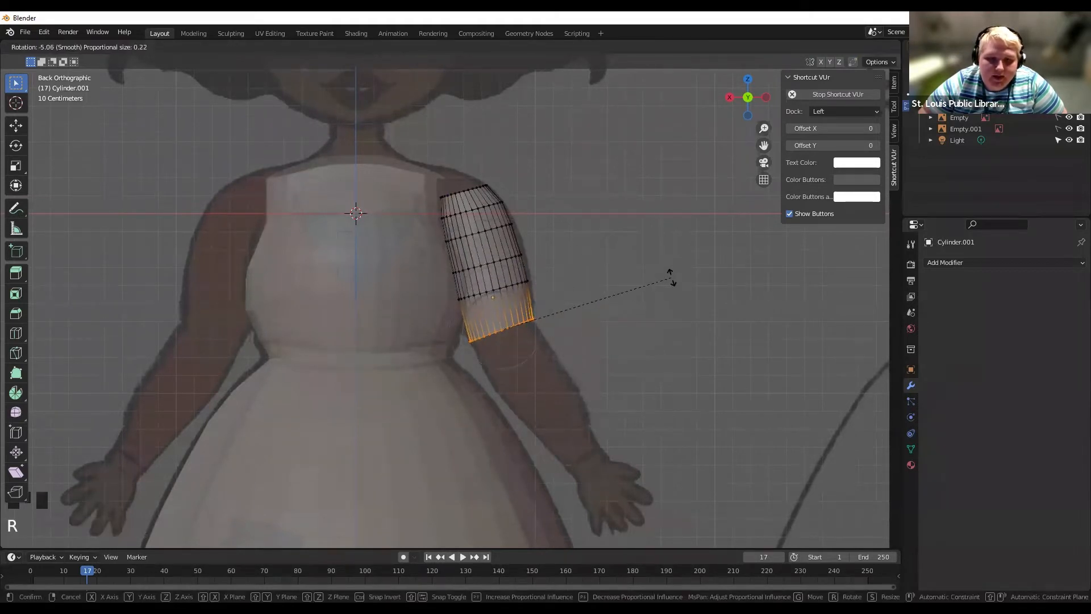
click(669, 278)
key(g)
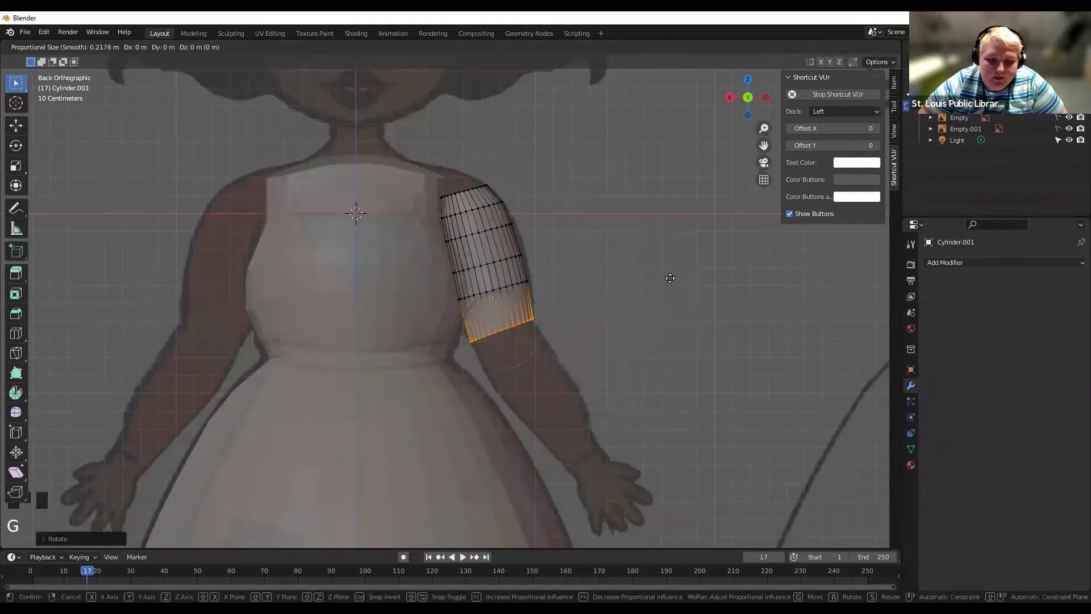
click(666, 271)
Extrude a short segment about 0.046 m long from the arm's lower ring at the elbow, checking it from an angle.
key(e)
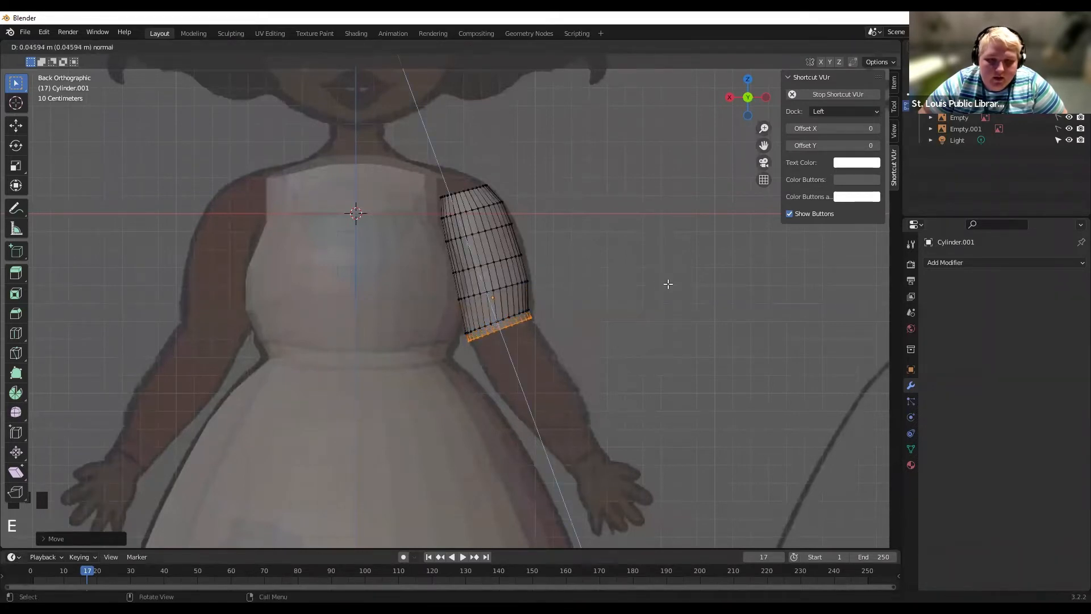
click(668, 283)
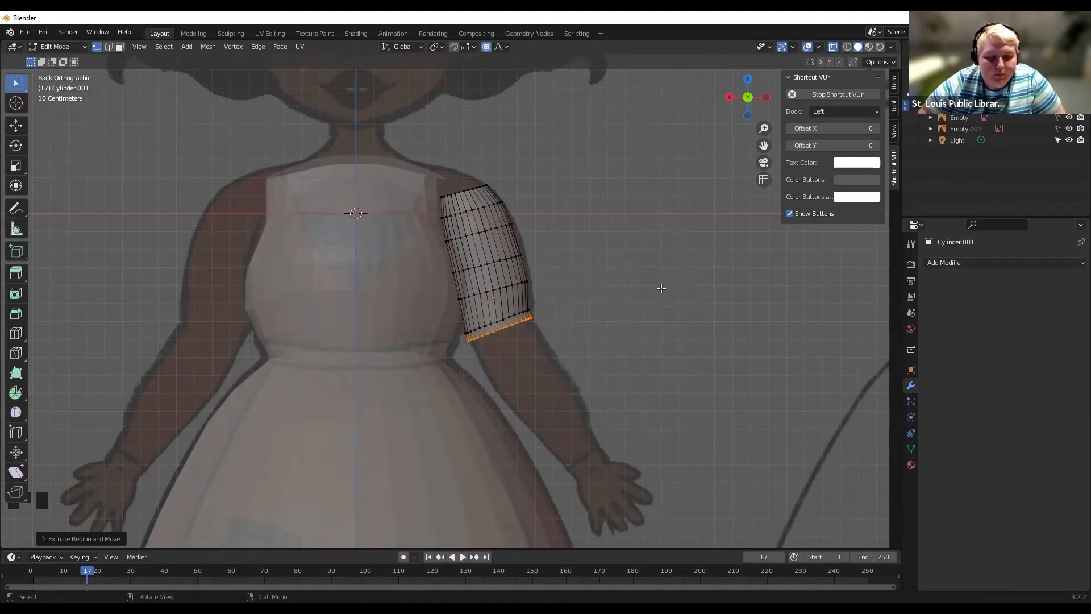
middle_drag(650, 297, 602, 284)
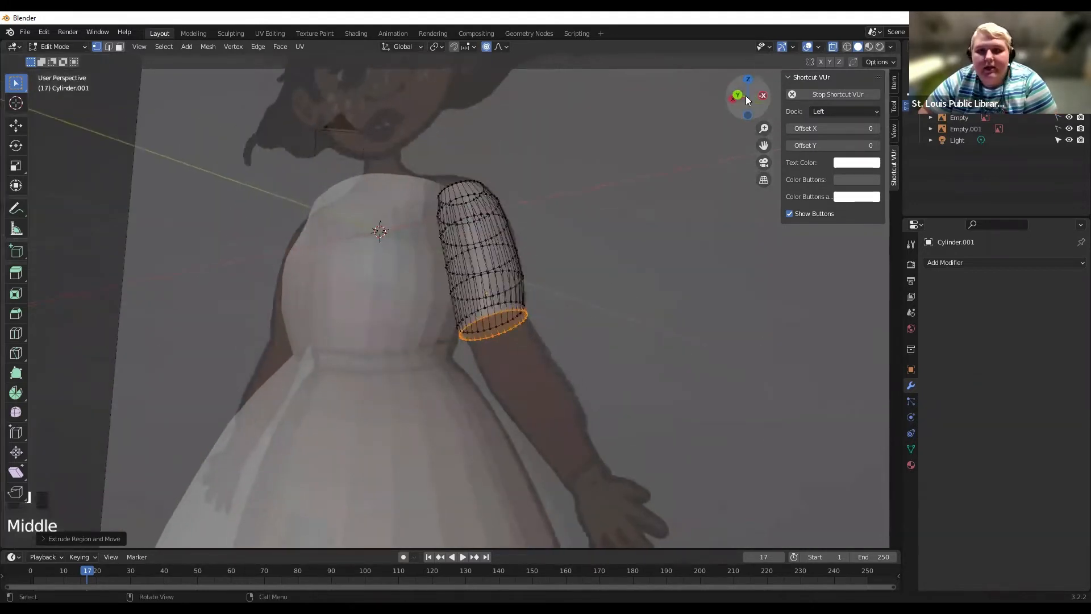
click(737, 95)
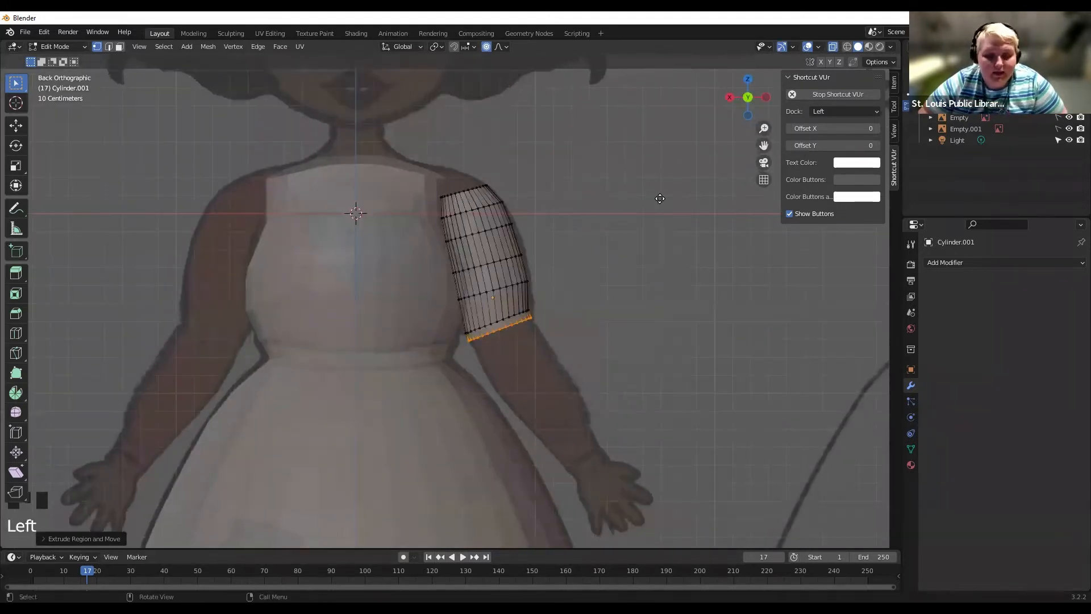
Extrude a second short elbow segment, then slightly resize its ring and move it to match the reference outline.
key(e)
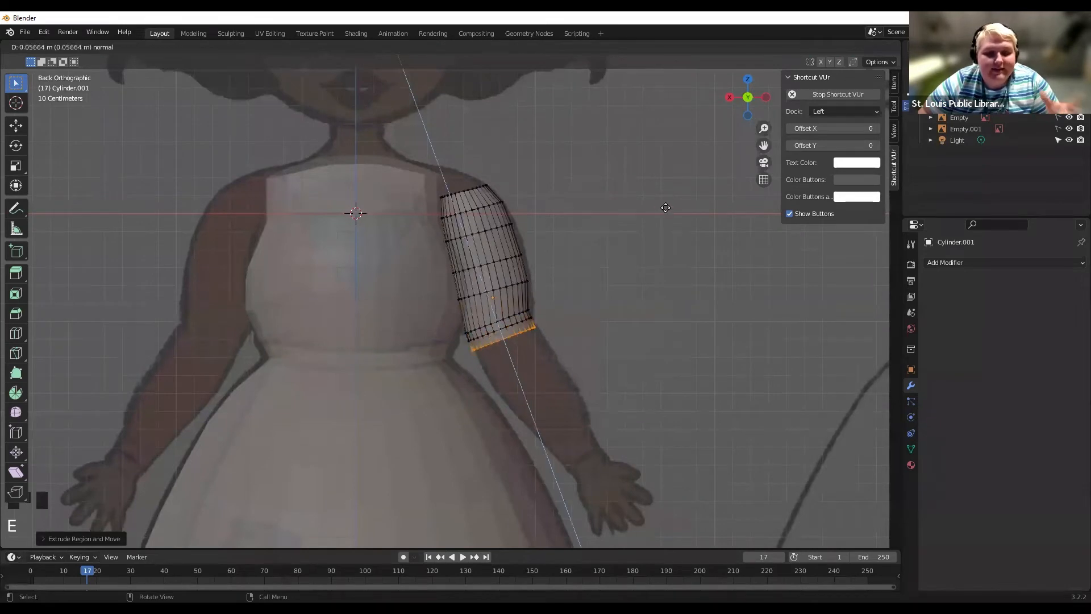
click(667, 222)
key(g)
click(673, 219)
key(s)
click(672, 216)
key(g)
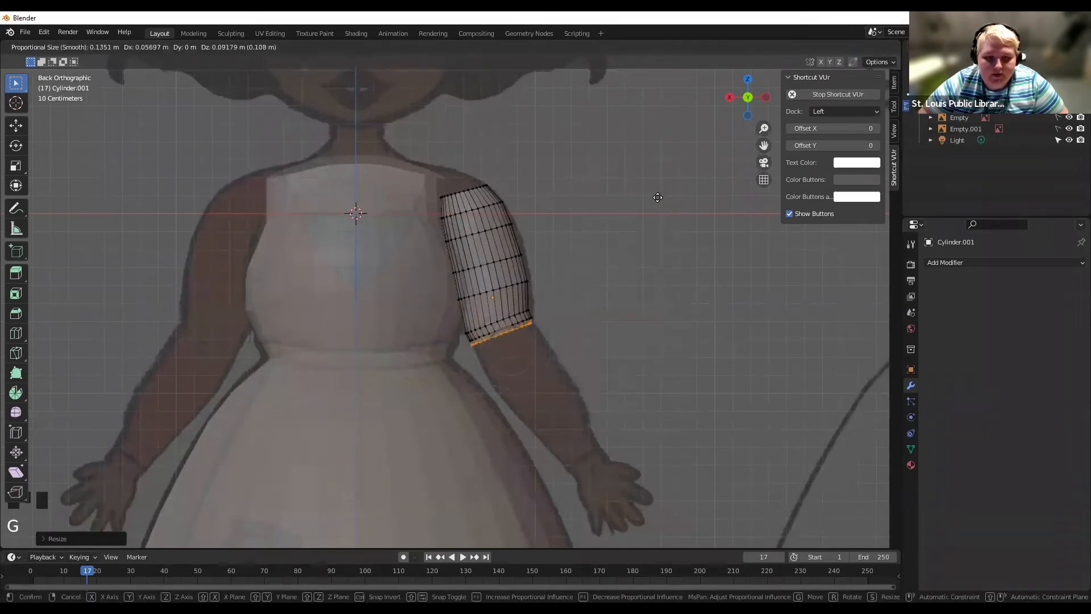
click(659, 199)
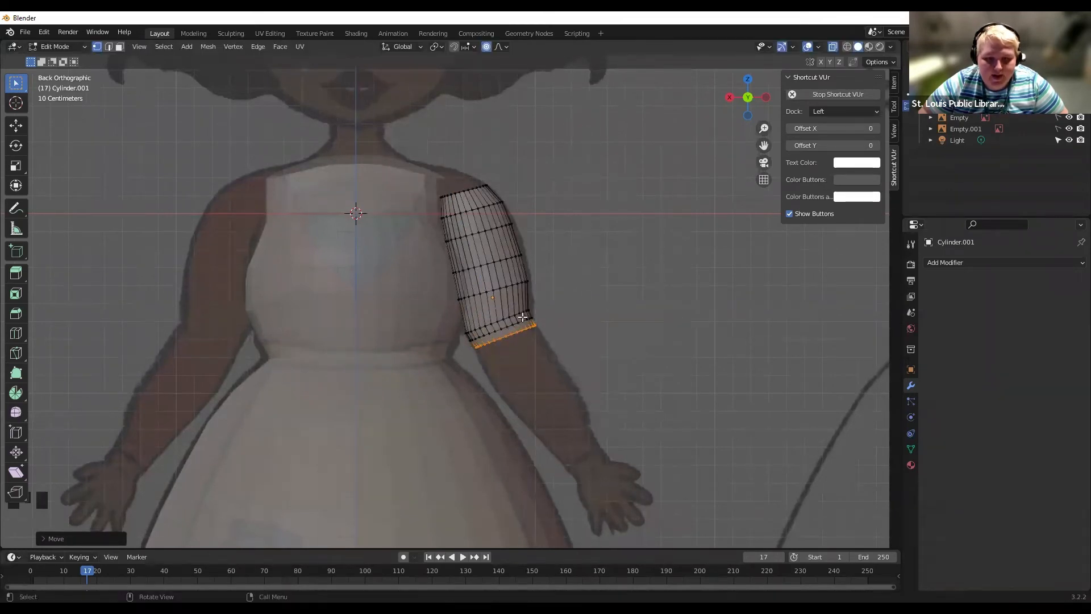
Shrink the elbow's middle edge ring to about 0.96 using a proportional editing size of 0.07.
alt+click(519, 319)
alt+click(519, 320)
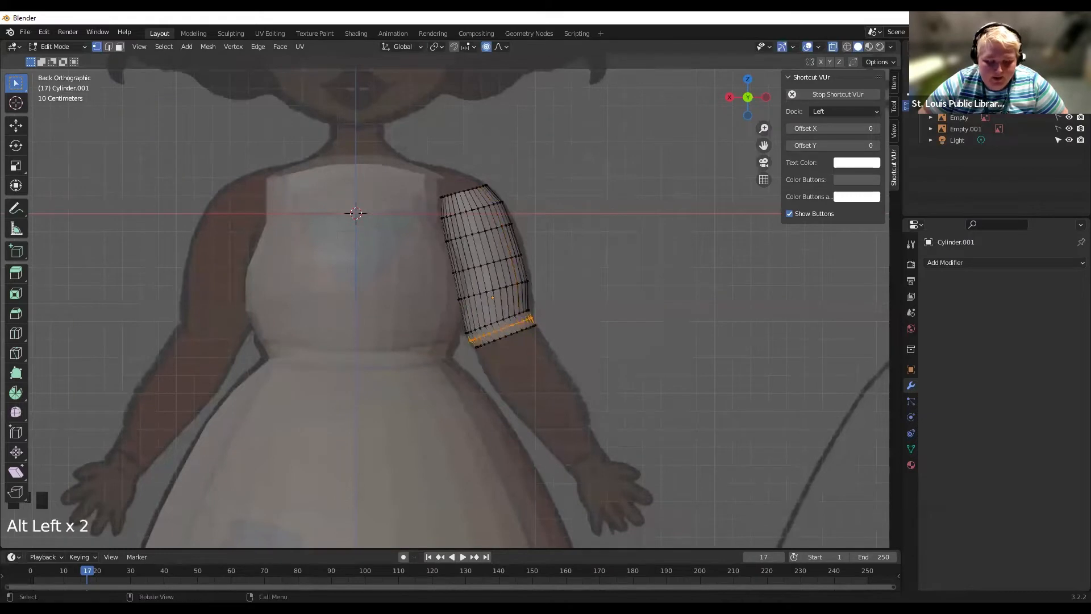
key(s)
scroll(624, 262, up, 7)
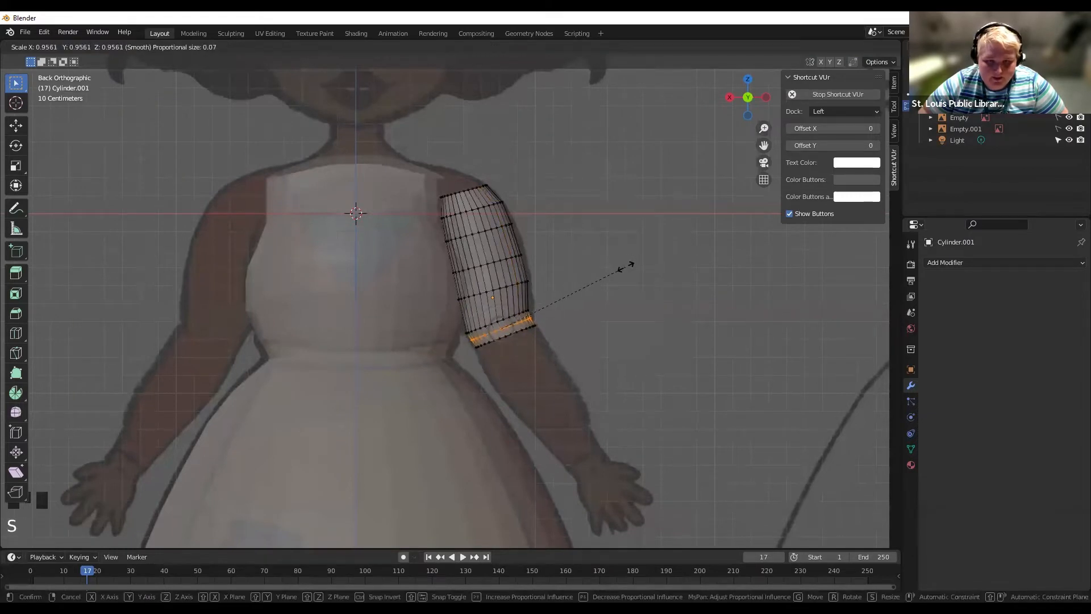
click(624, 264)
Extrude the first forearm segment from the elbow's lowest ring, then move and slightly rotate its end to follow the reference.
alt+click(518, 335)
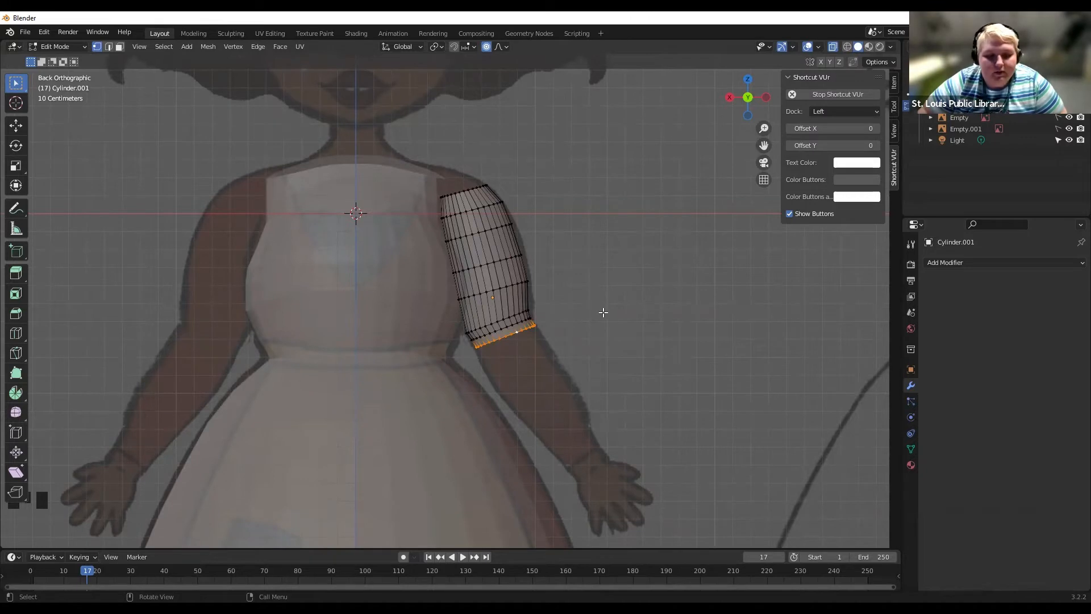
key(e)
click(609, 333)
key(g)
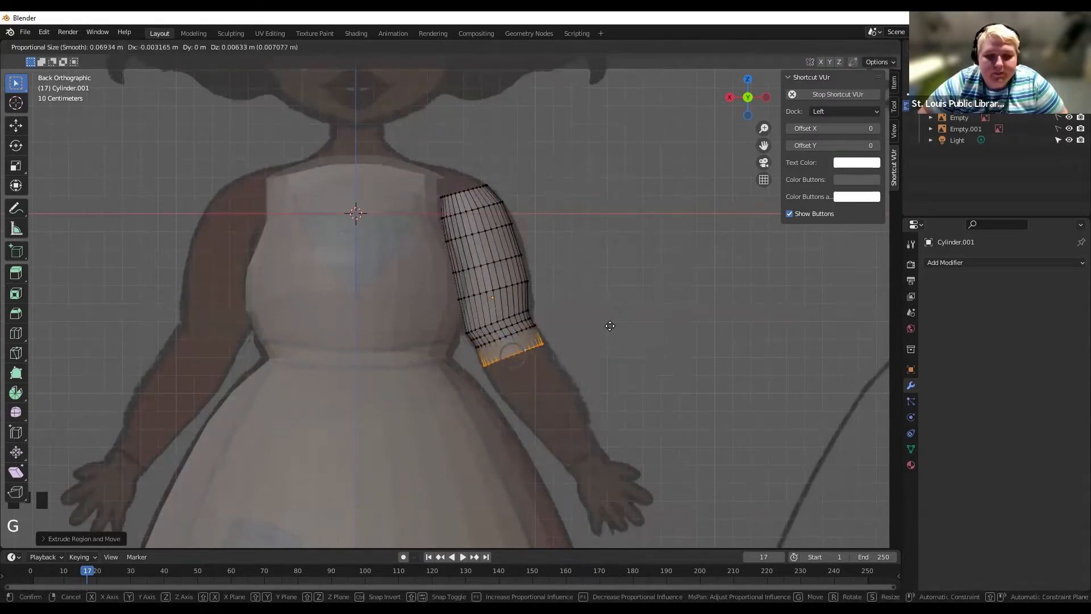
click(606, 327)
key(g)
click(606, 329)
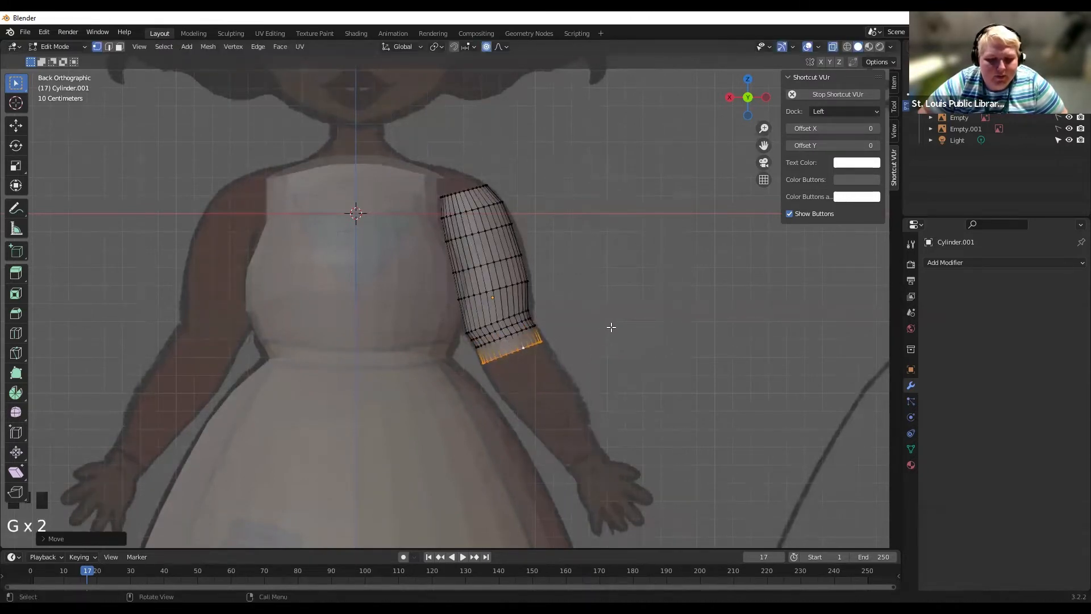
key(r)
click(613, 319)
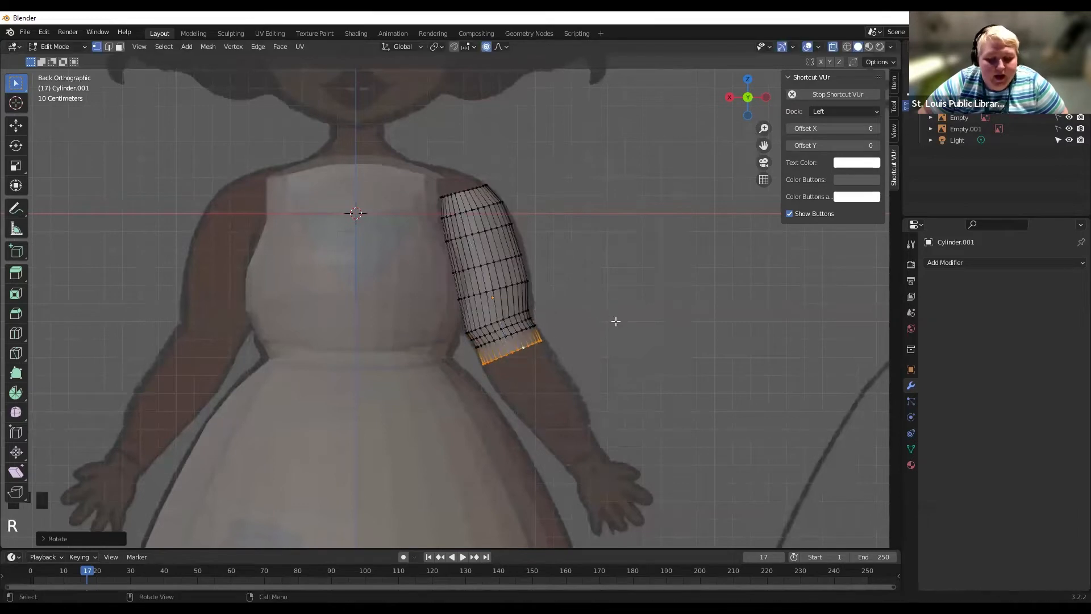
Extrude a second forearm segment down the arm and move its ring into the outline.
key(e)
click(627, 337)
key(g)
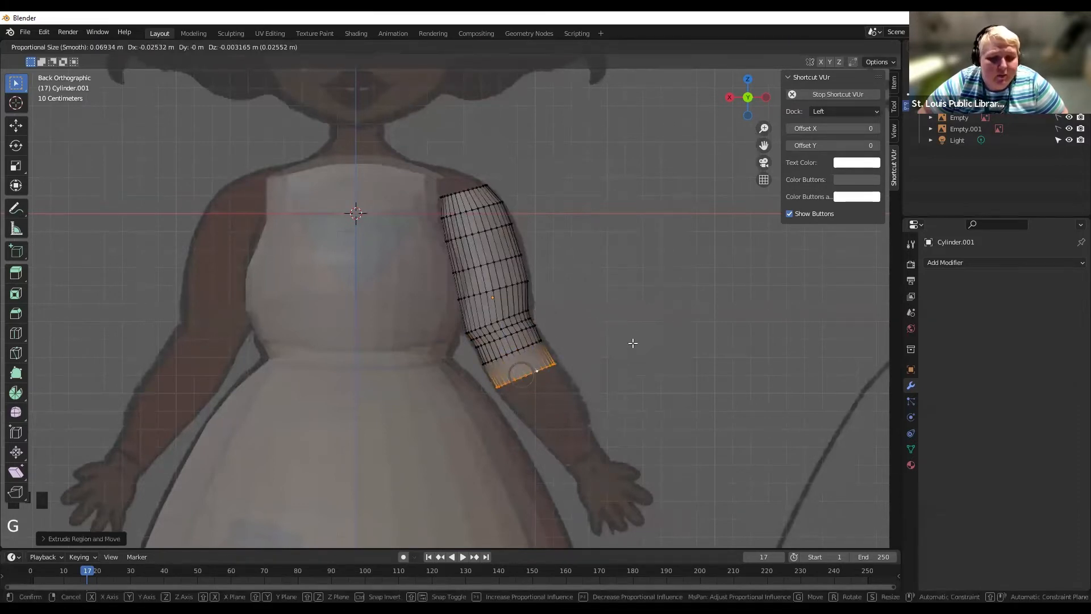
click(631, 340)
Extrude a third forearm segment, then rotate its end ring to the forearm's slant and narrow it.
key(e)
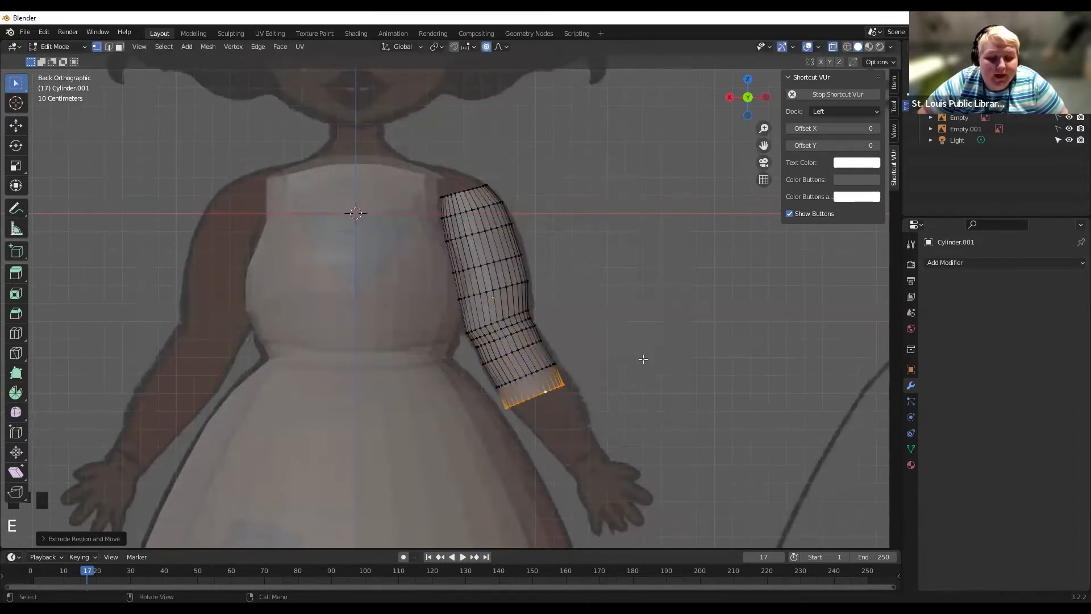
click(642, 359)
key(g)
key(r)
click(642, 341)
key(s)
click(632, 347)
Extrude a fourth forearm segment, then narrow its ring and move it to fit the reference arm.
key(e)
click(645, 366)
key(s)
click(636, 370)
key(g)
click(640, 367)
Extrude a fifth forearm segment toward the wrist, tapering its ring and moving it inside the outline.
key(e)
click(650, 386)
key(s)
click(639, 393)
key(g)
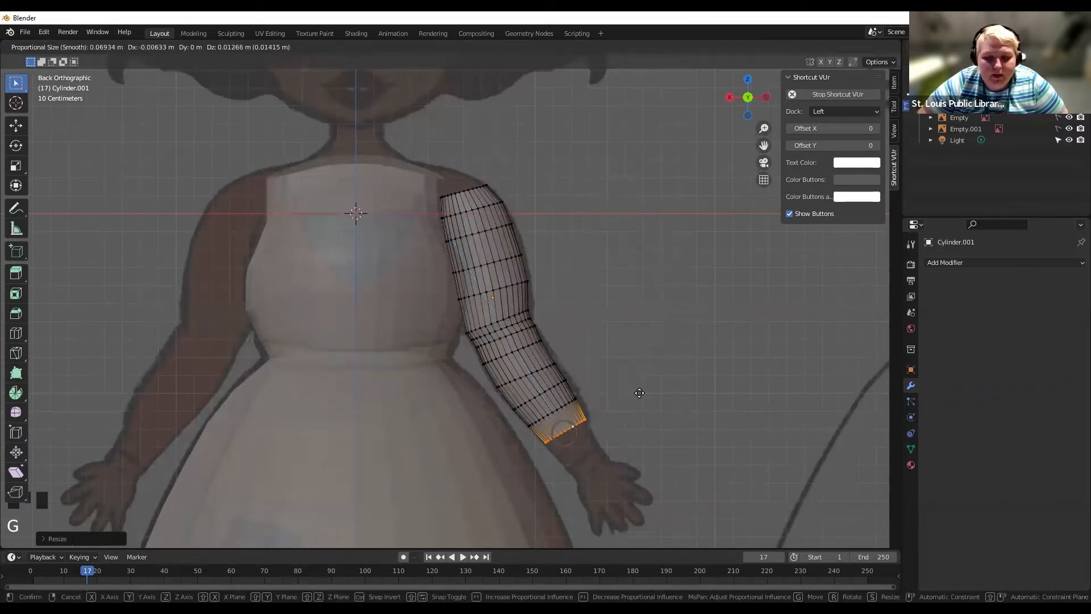
click(638, 392)
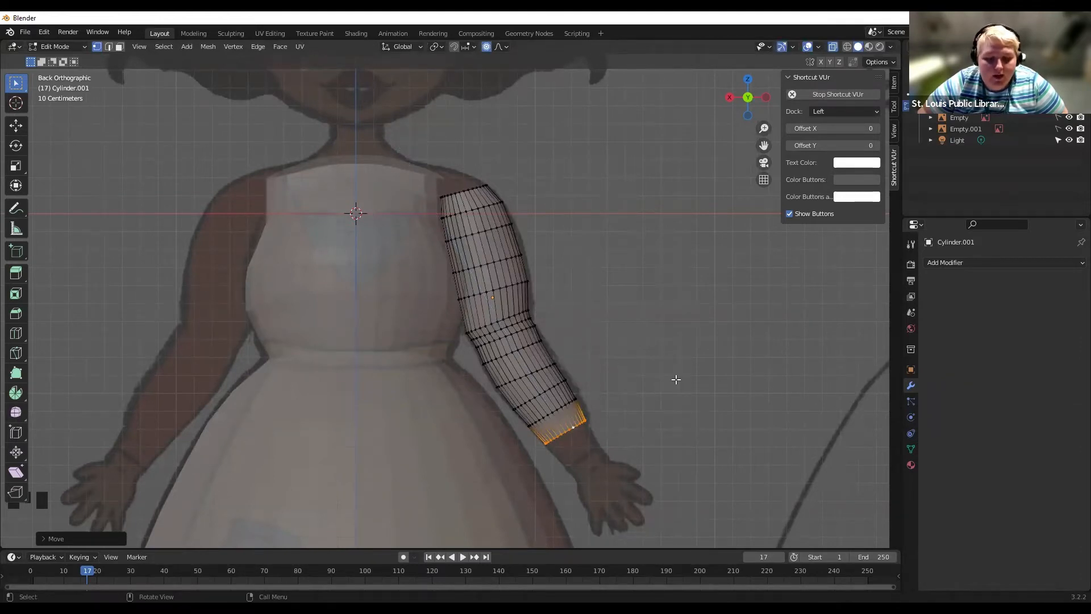
Extrude the forearm down to just above the wrist, then narrow the end ring and move it to the sleeve's end.
key(e)
click(672, 397)
key(s)
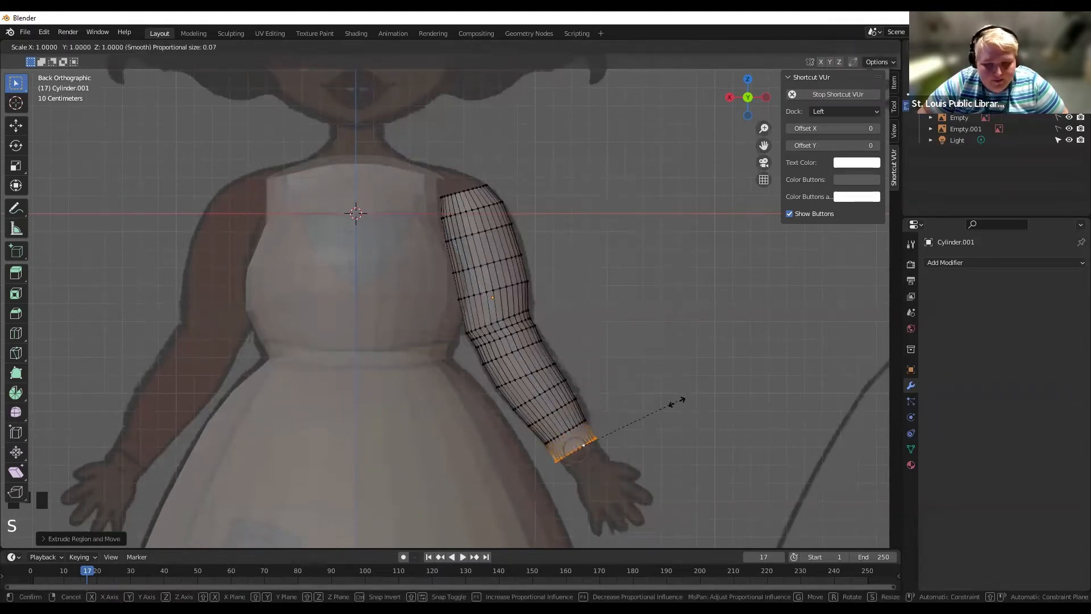
click(667, 406)
key(g)
click(672, 416)
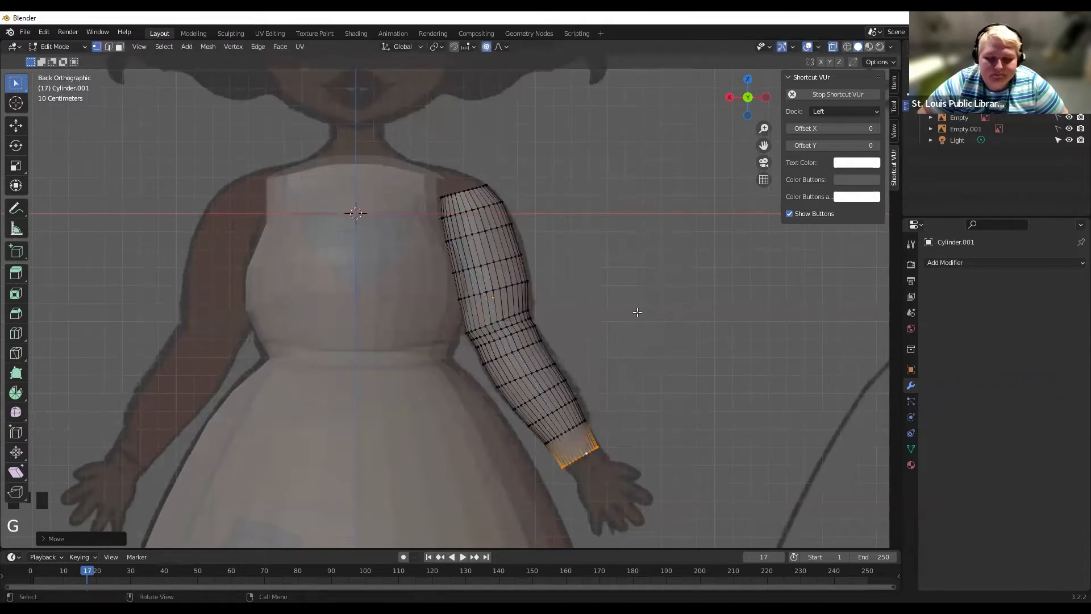
Switch to Object Mode and duplicate the arm, keeping the copy in the same place.
drag(764, 145, 729, 125)
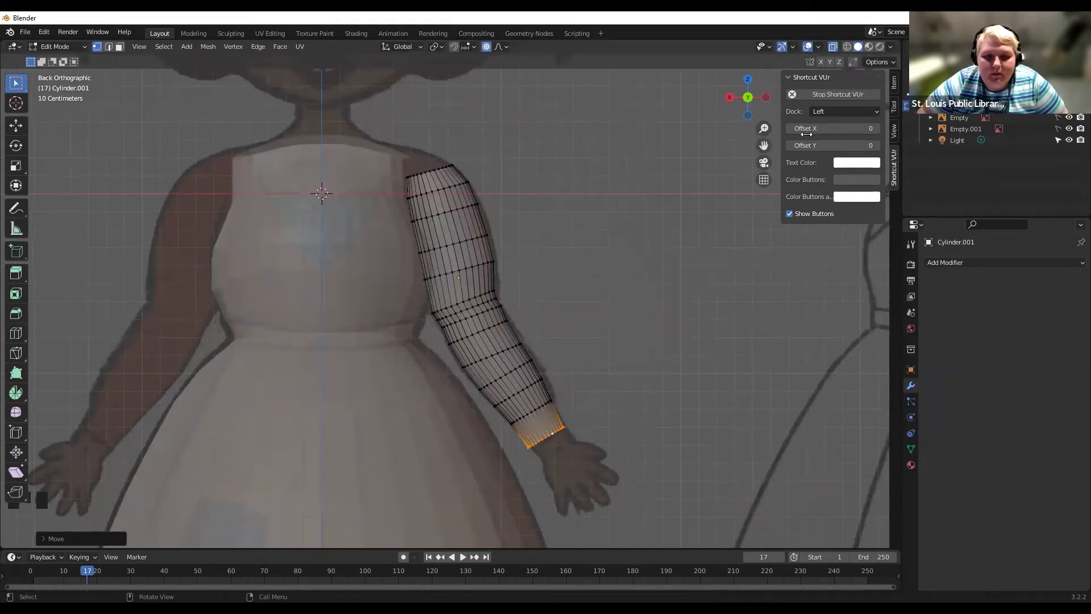
drag(763, 145, 696, 85)
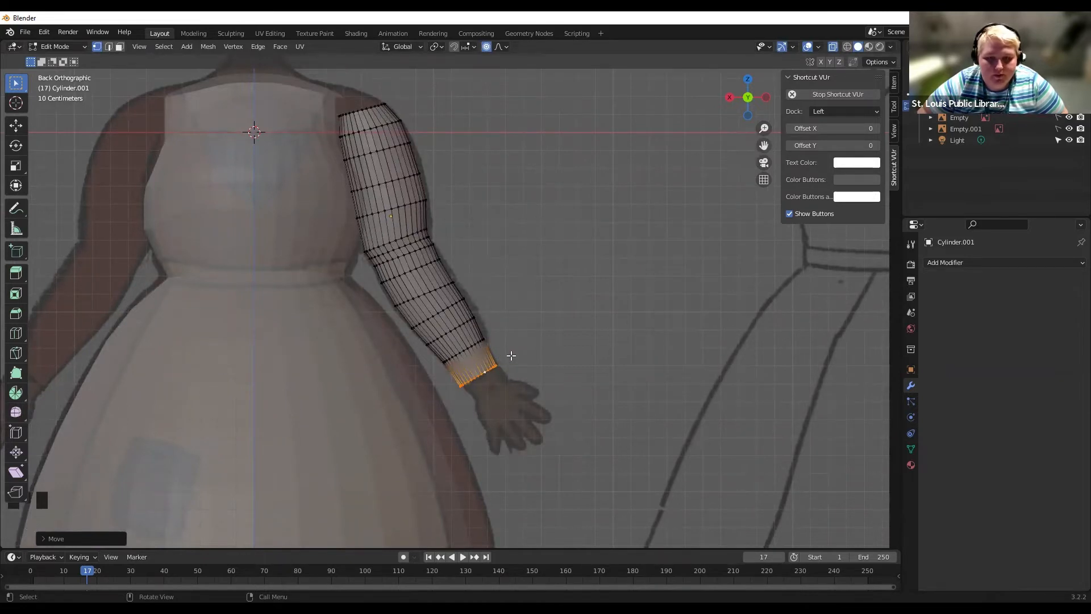
key(Tab)
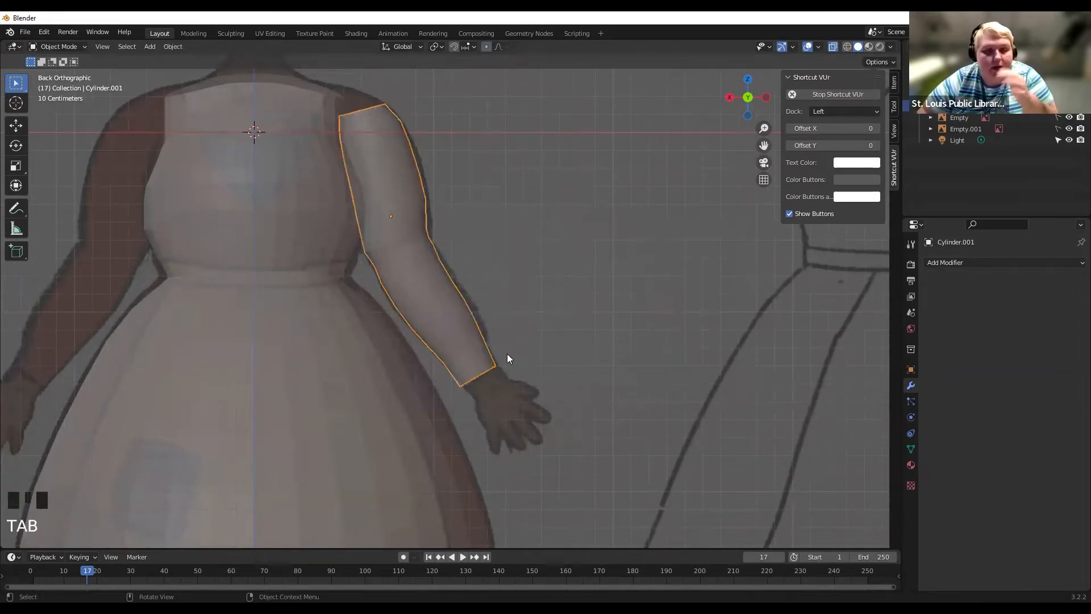
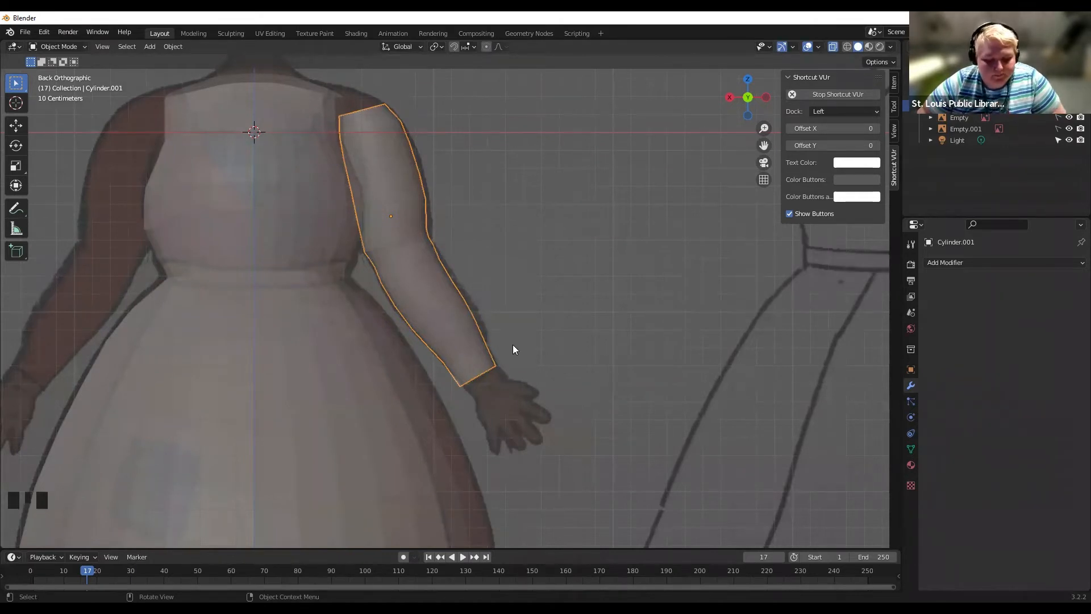
key(shift)
key(shift+d)
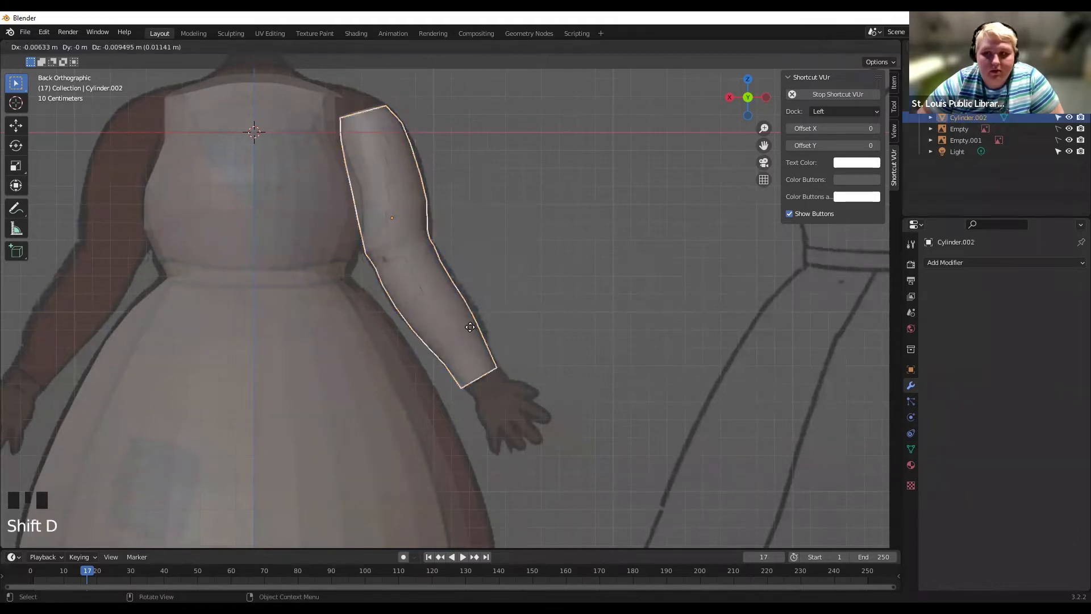
right_click(467, 329)
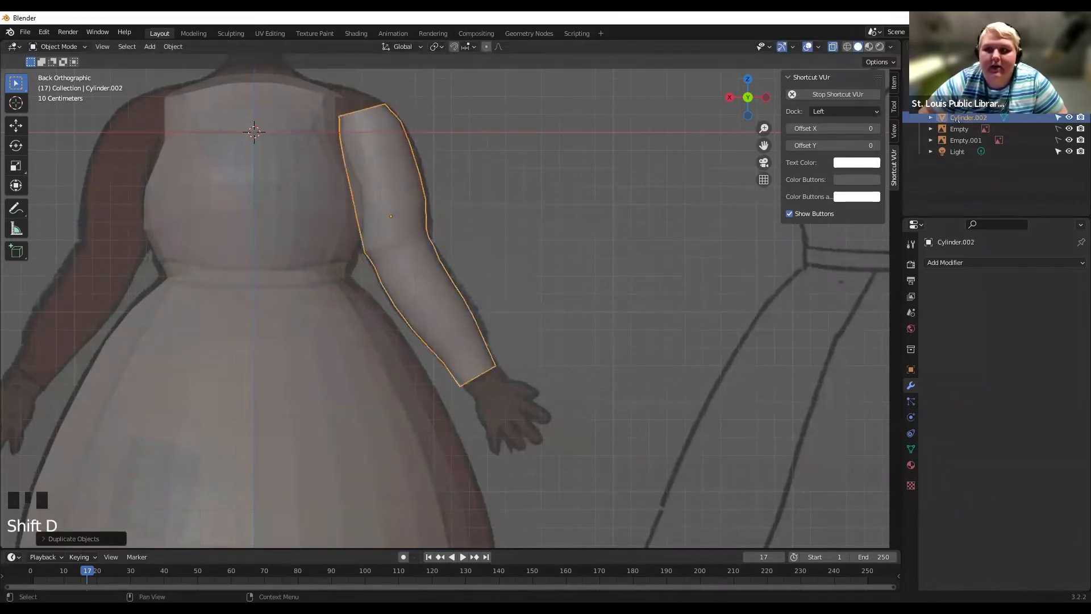
Rename the duplicated arm as shirt and hide it in the viewport.
triple_click(966, 118)
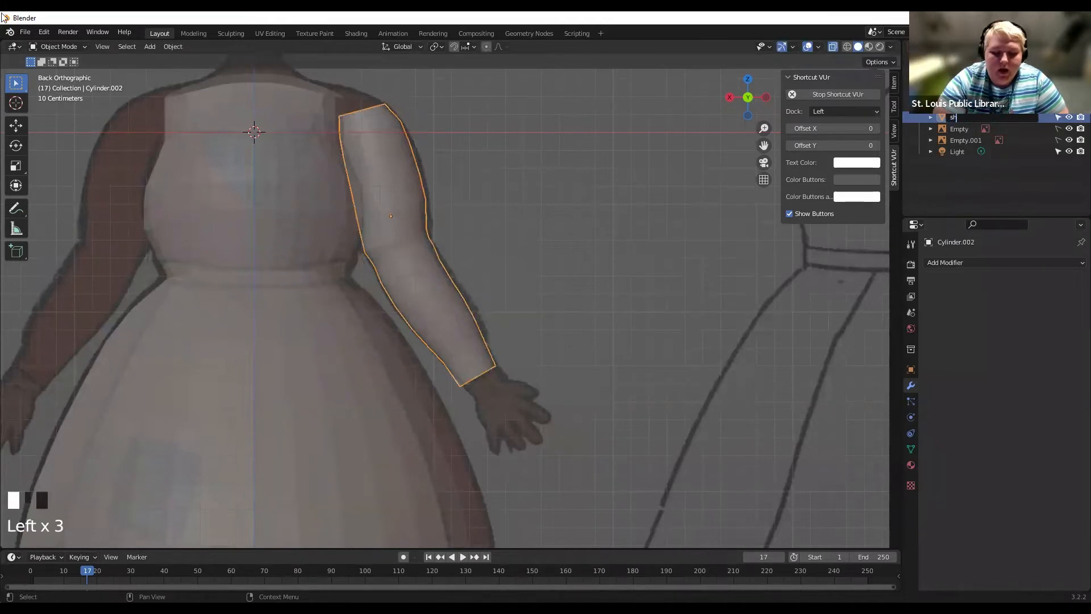
key(BackSpace)
key(BackSpace)
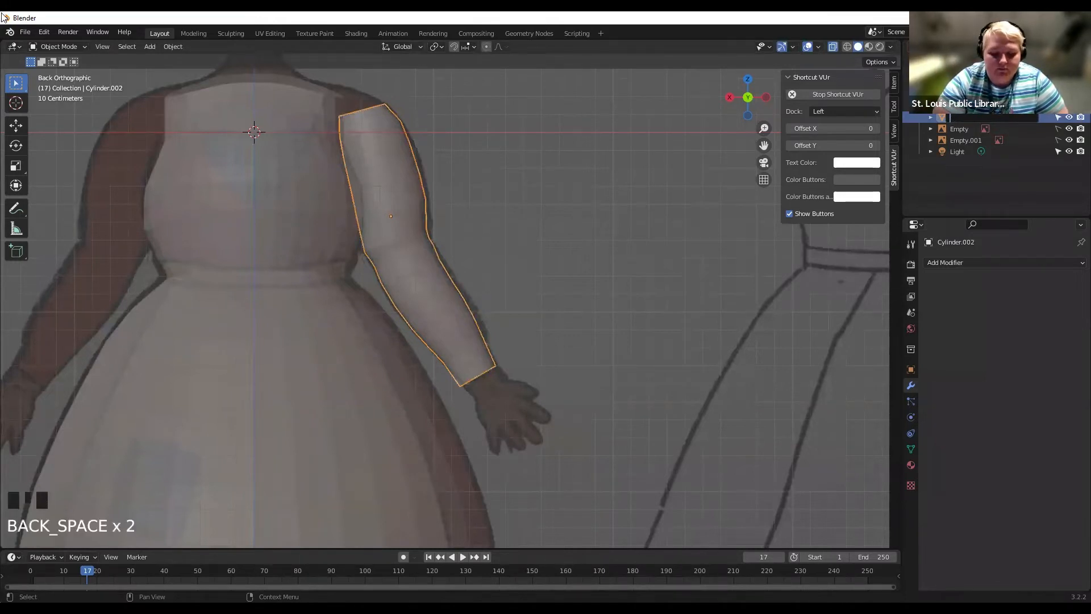
key(Return)
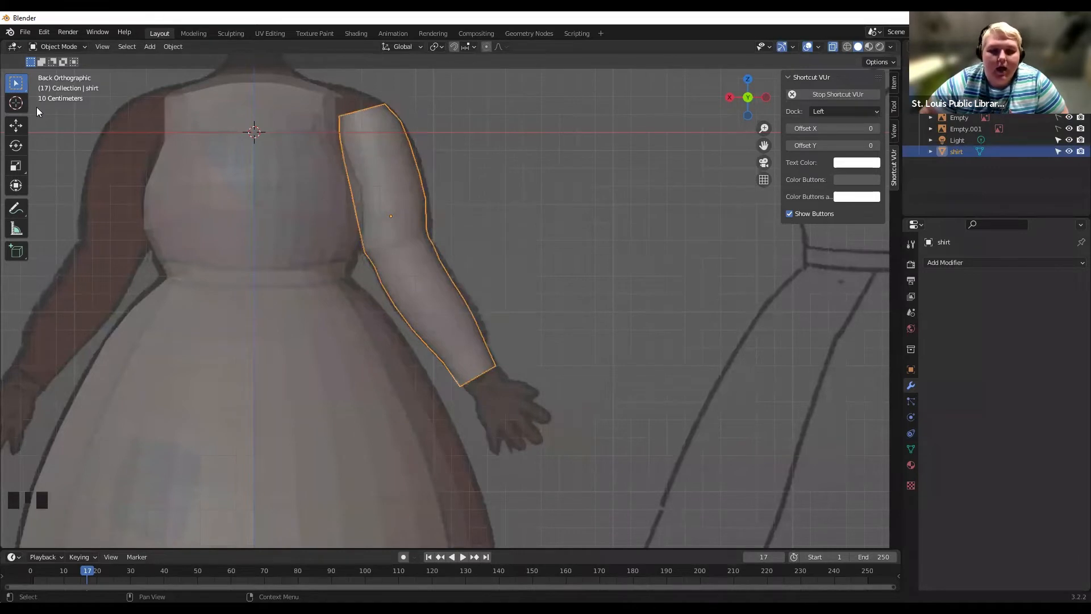
click(1069, 151)
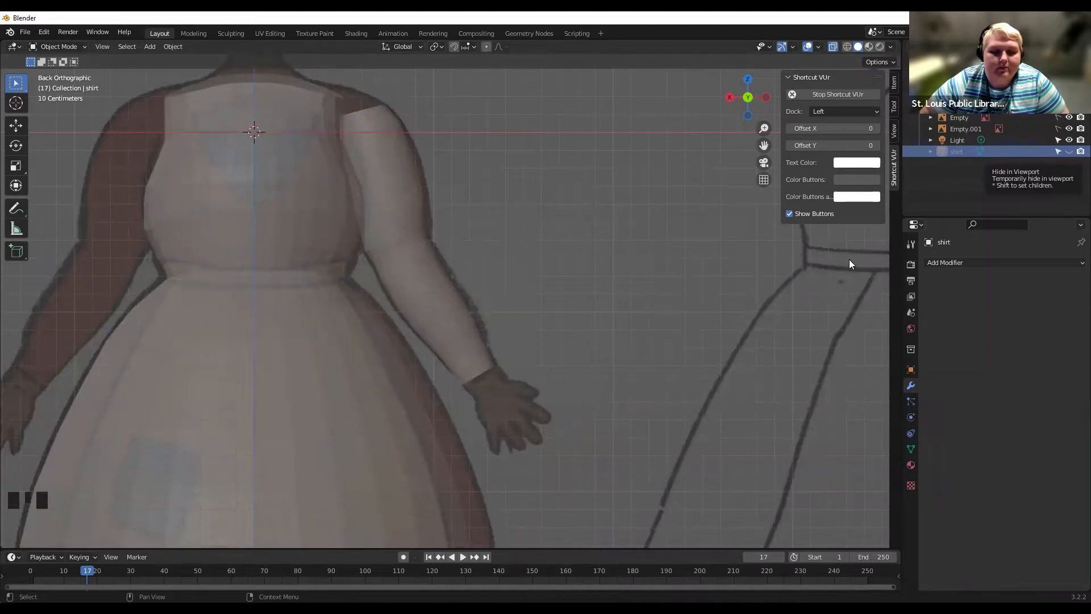
Extrude a short wrist segment from the original arm's end ring, then enlarge the ring and move it to the hand.
click(460, 368)
key(Tab)
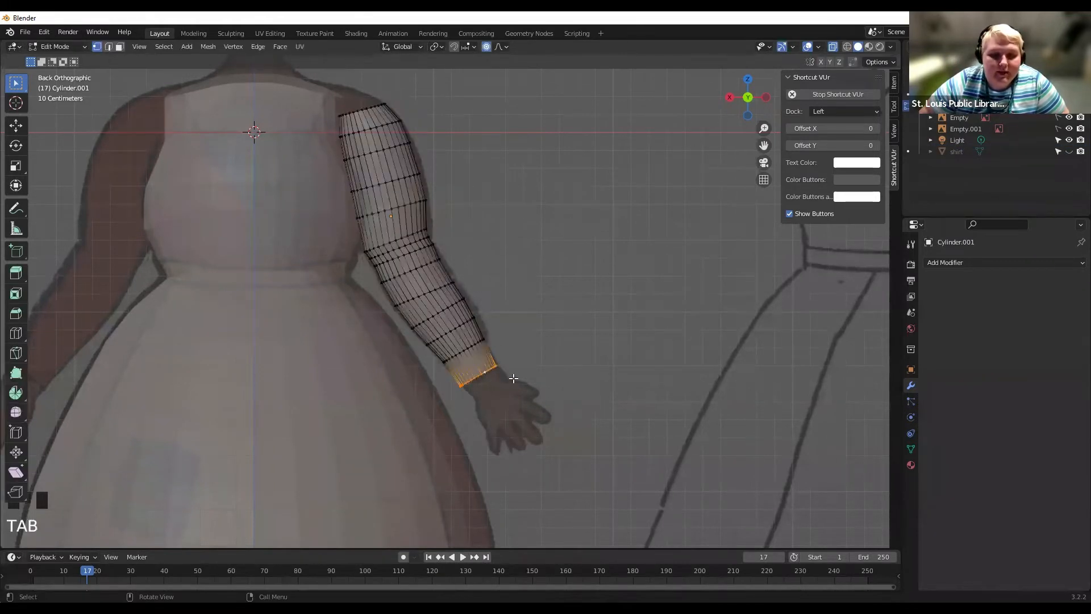
key(e)
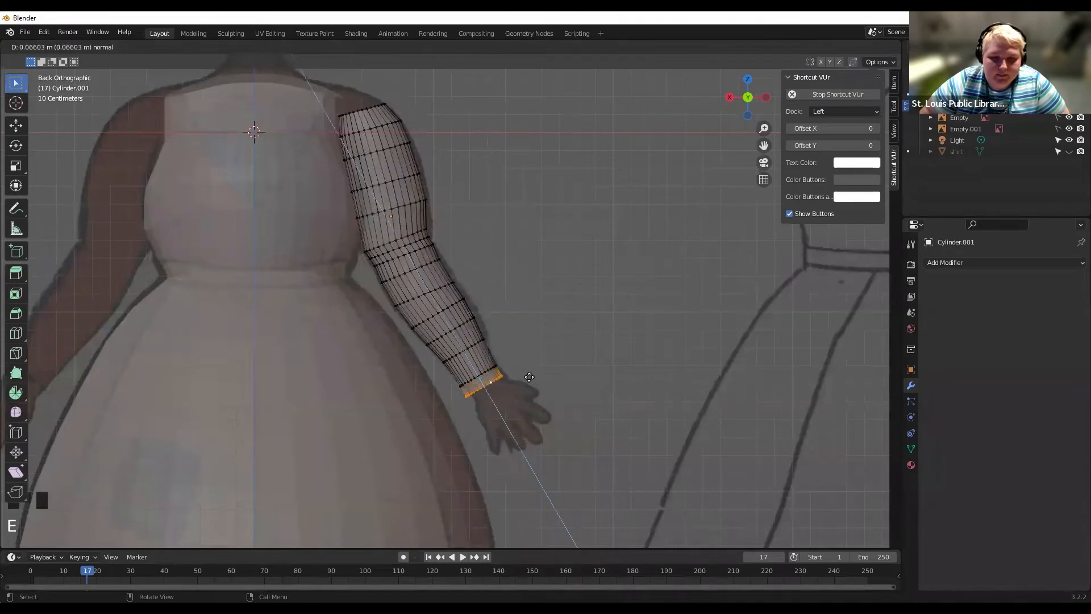
click(539, 364)
key(s)
click(564, 347)
key(g)
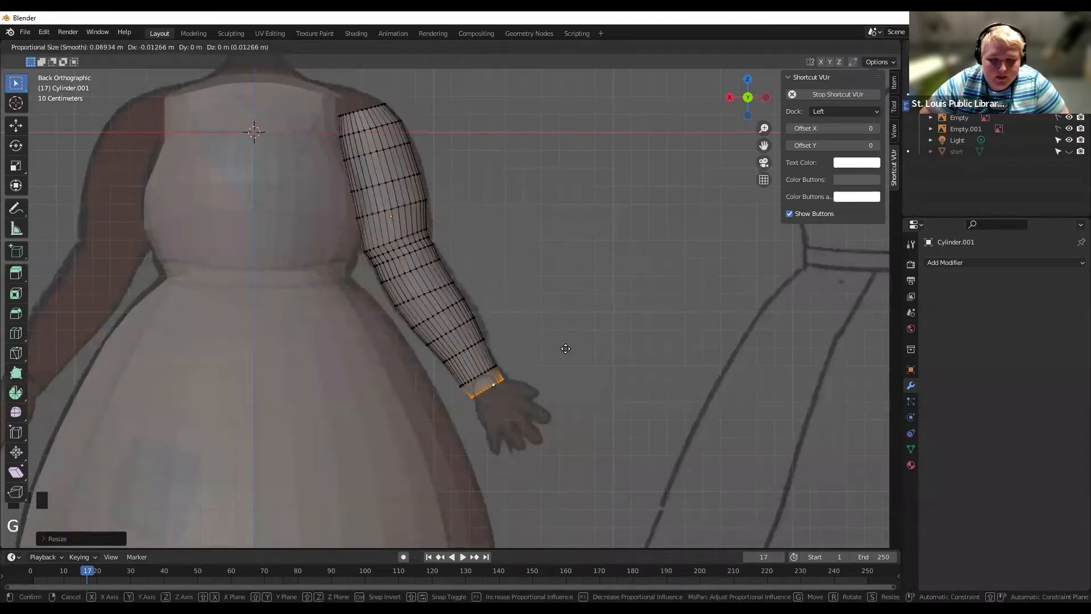
click(567, 353)
Return the arm to Object Mode and deselect it for a closer look at the wrist and hand.
drag(763, 145, 749, 100)
scroll(535, 313, up, 2)
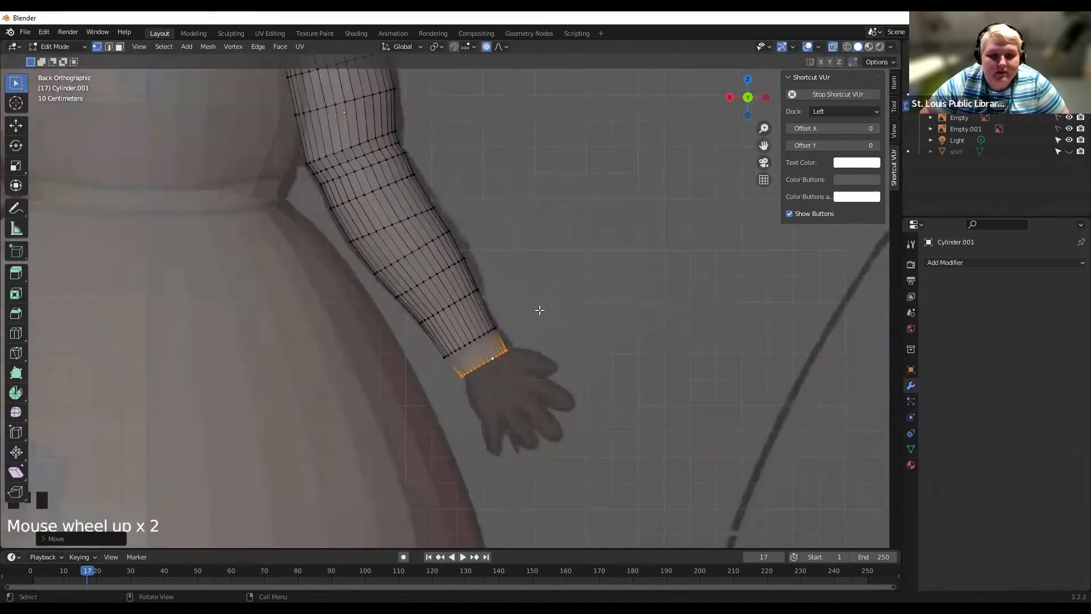
key(Tab)
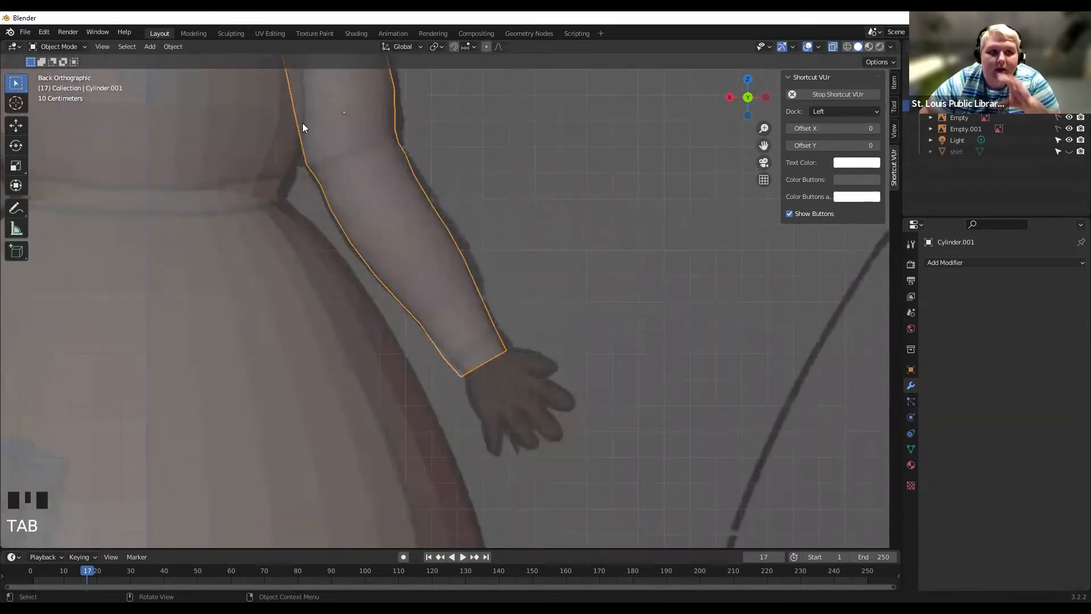
click(463, 213)
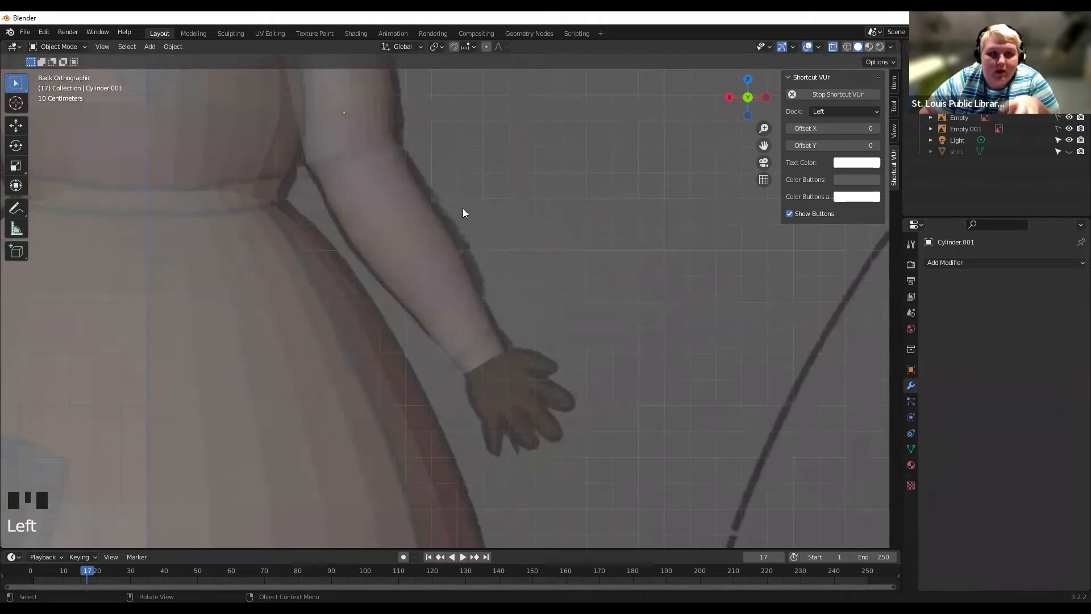
Deselect the arm and add a cube mesh as the base for the hand.
click(395, 208)
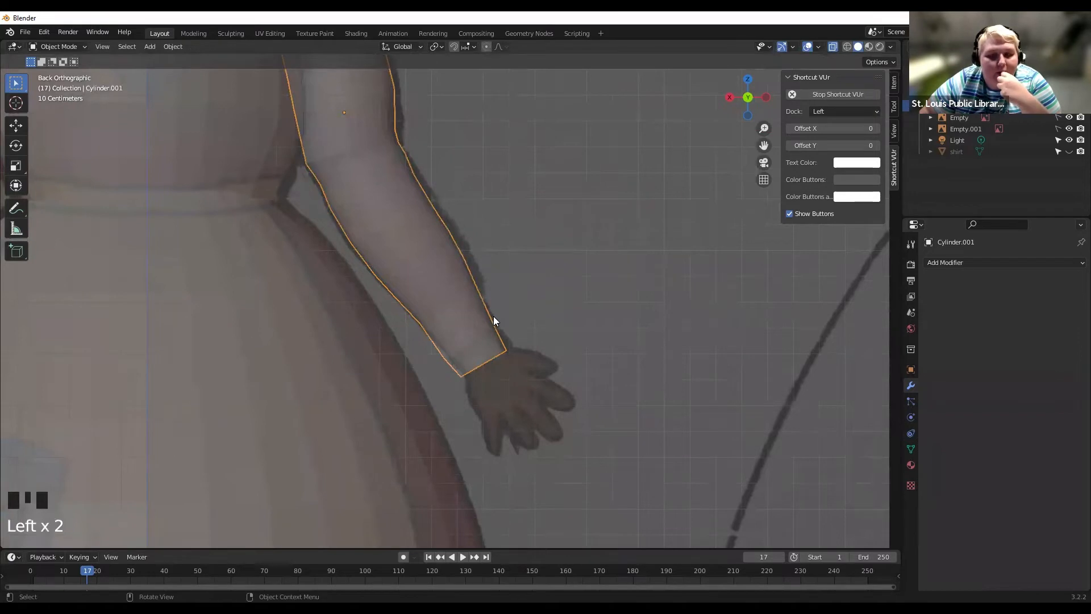
click(585, 326)
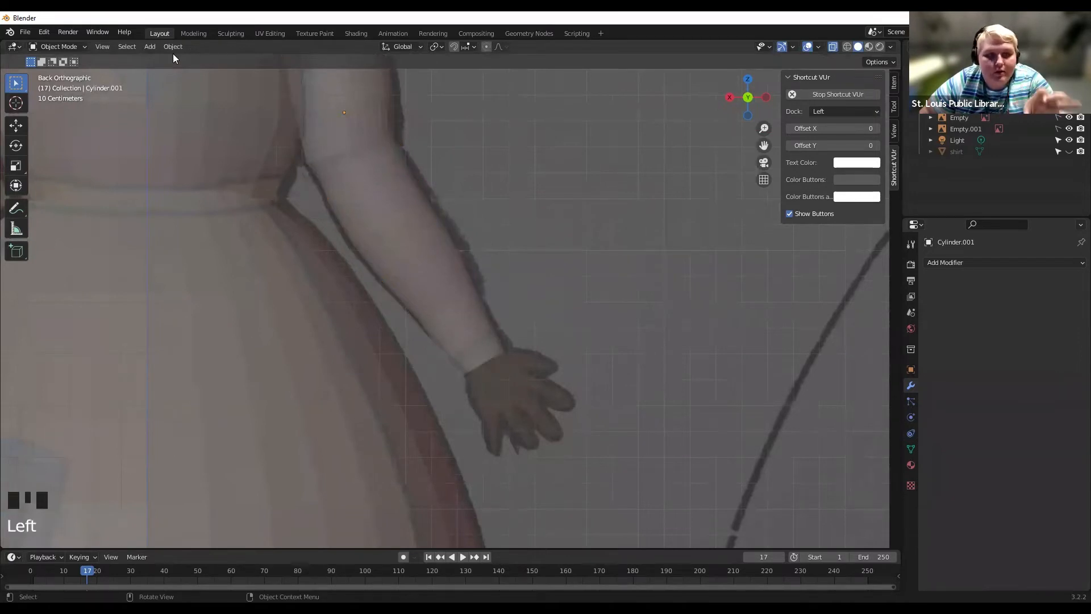
click(150, 48)
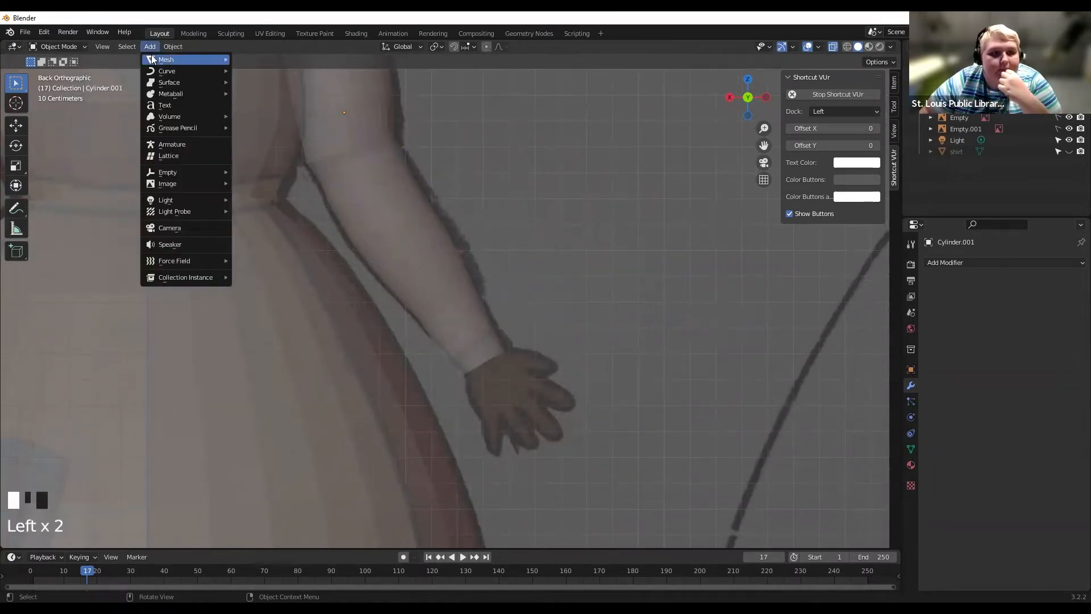
mouse_move(153, 57)
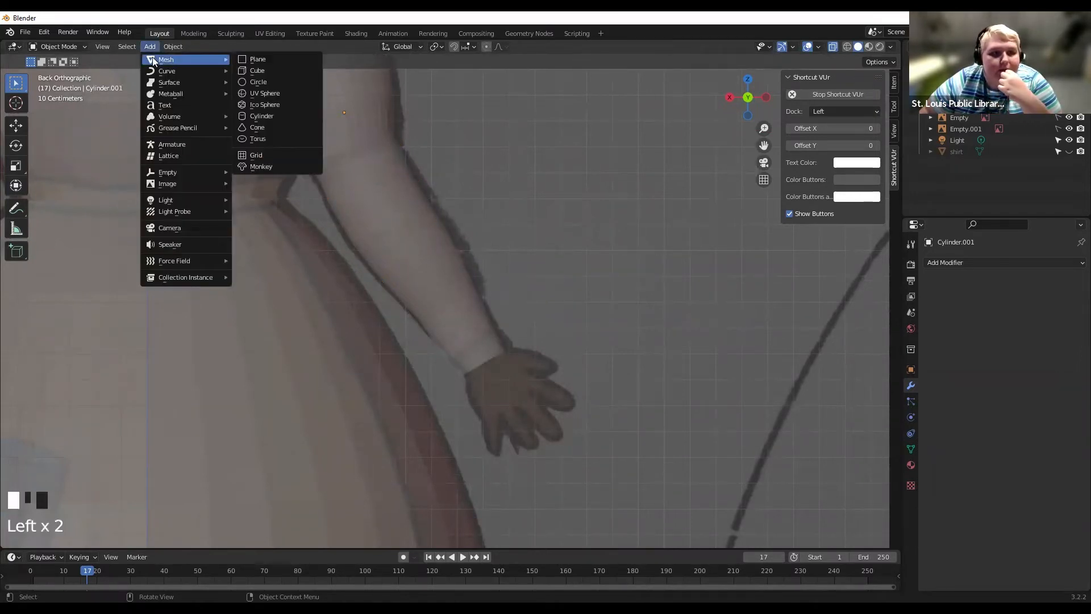
click(259, 72)
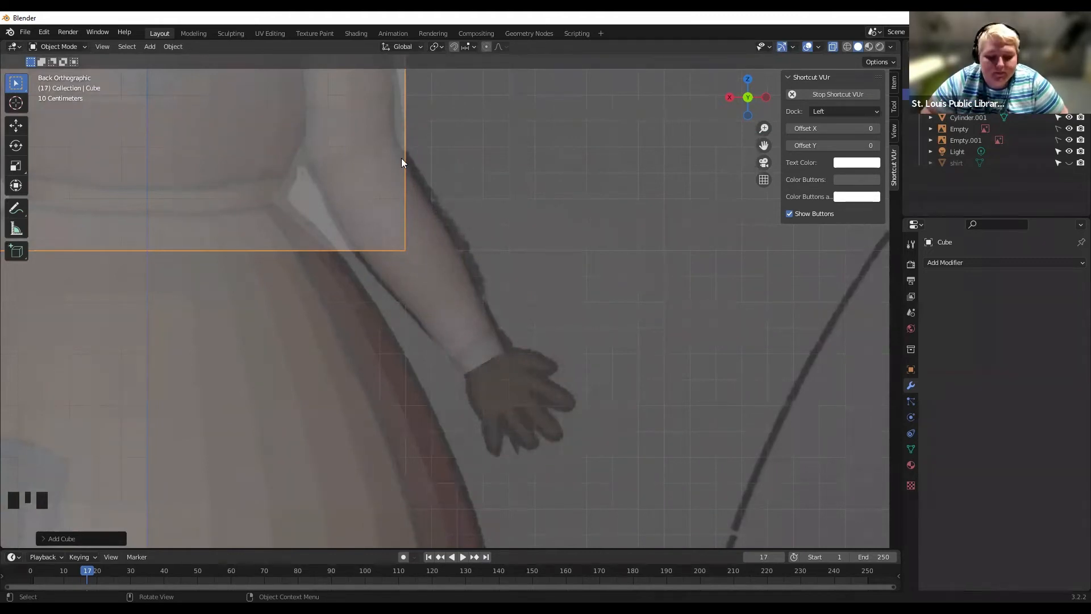
Move the cube over the reference hand and scale it down to roughly the size of the palm.
key(g)
click(699, 315)
key(s)
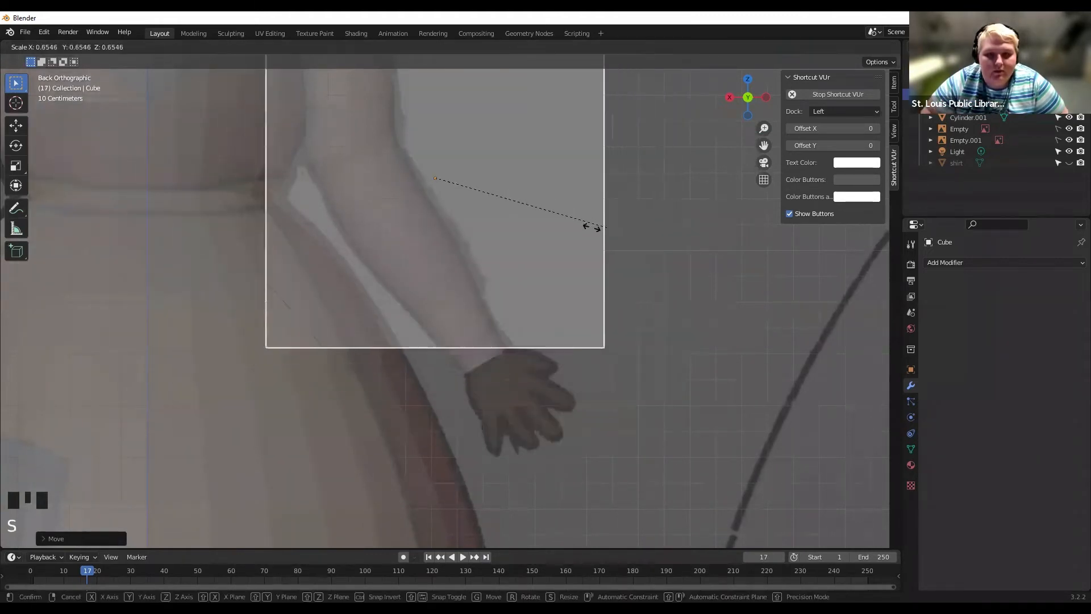
click(494, 195)
key(g)
click(603, 349)
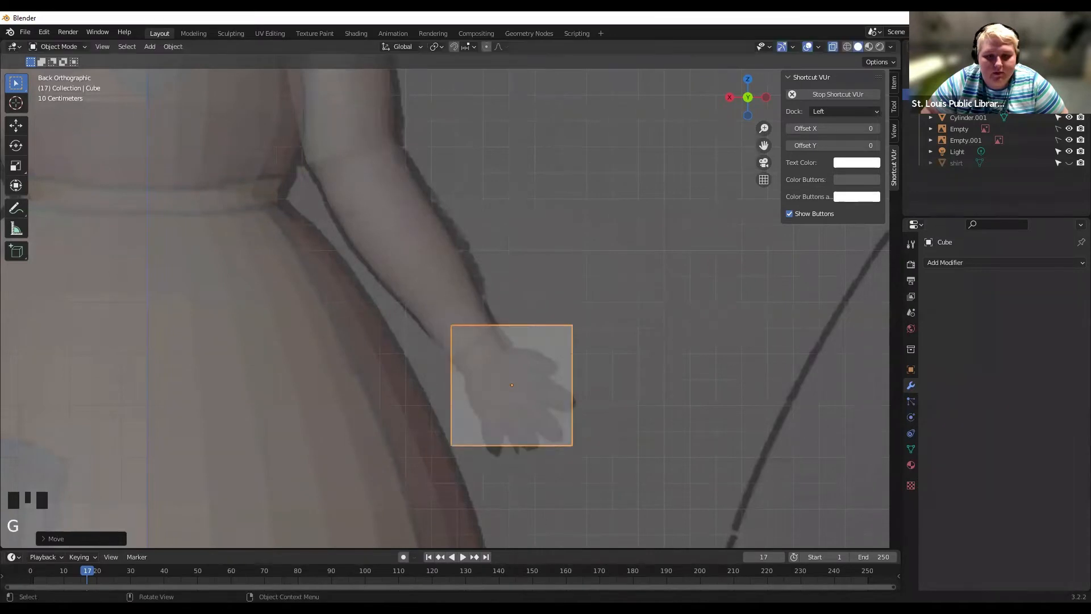
key(s)
click(564, 364)
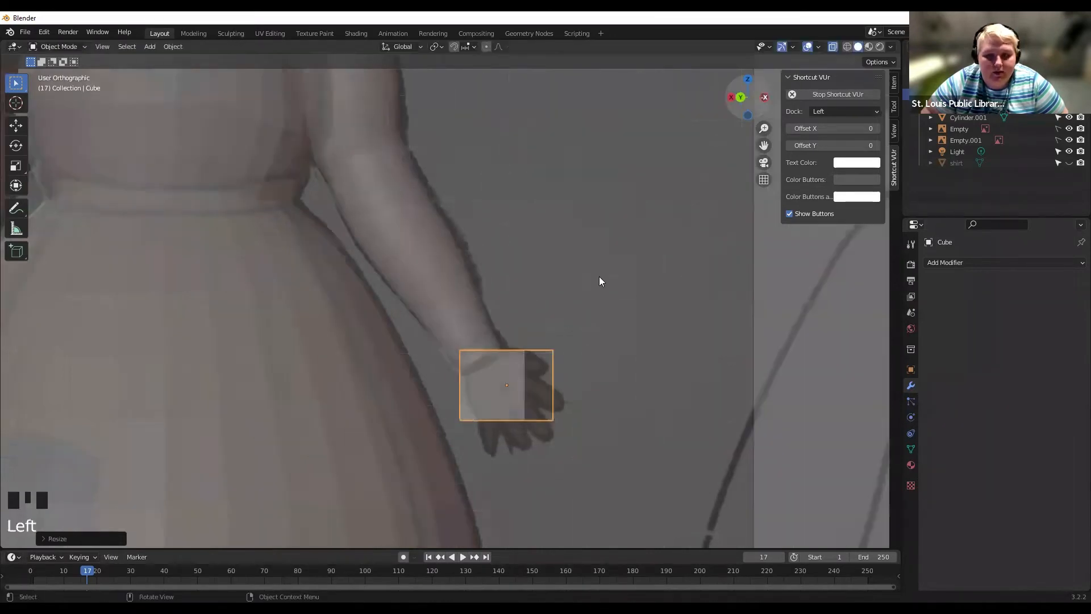
From the left view, scale the cube along Y to about 0.59 to thin the palm.
click(766, 97)
key(s)
key(y)
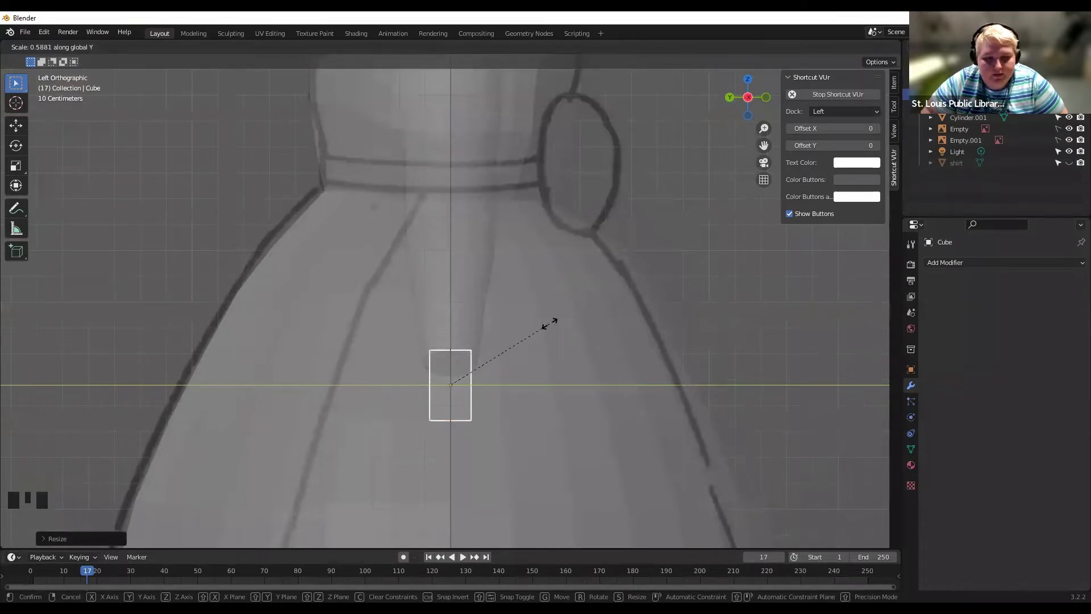
click(548, 321)
In the back view, rotate the cube to the forearm's angle, shrink it and place it against the wrist.
click(728, 98)
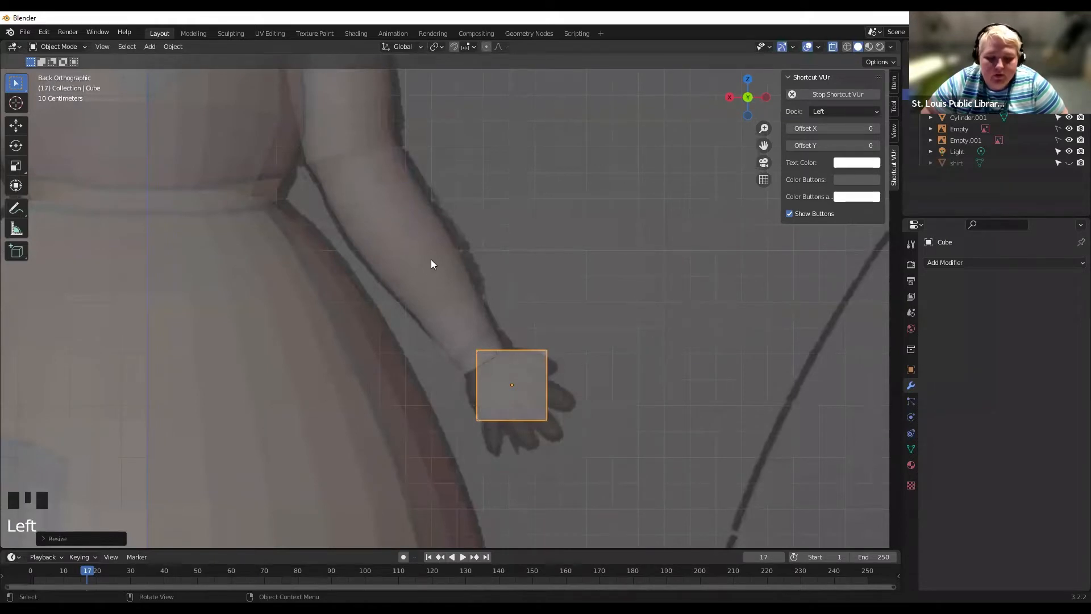
key(r)
click(575, 294)
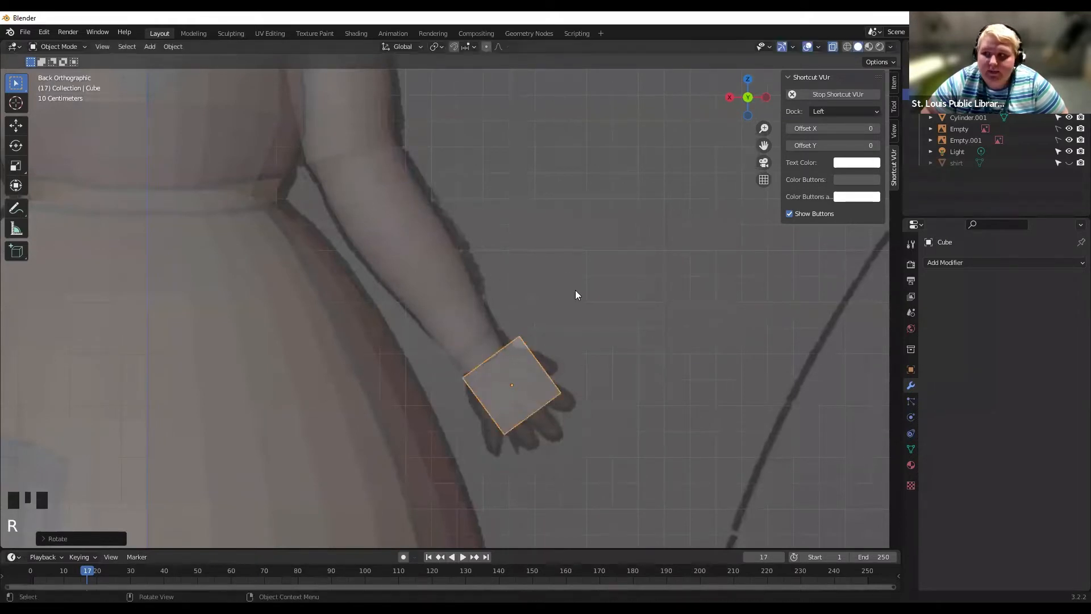
key(g)
click(564, 302)
key(r)
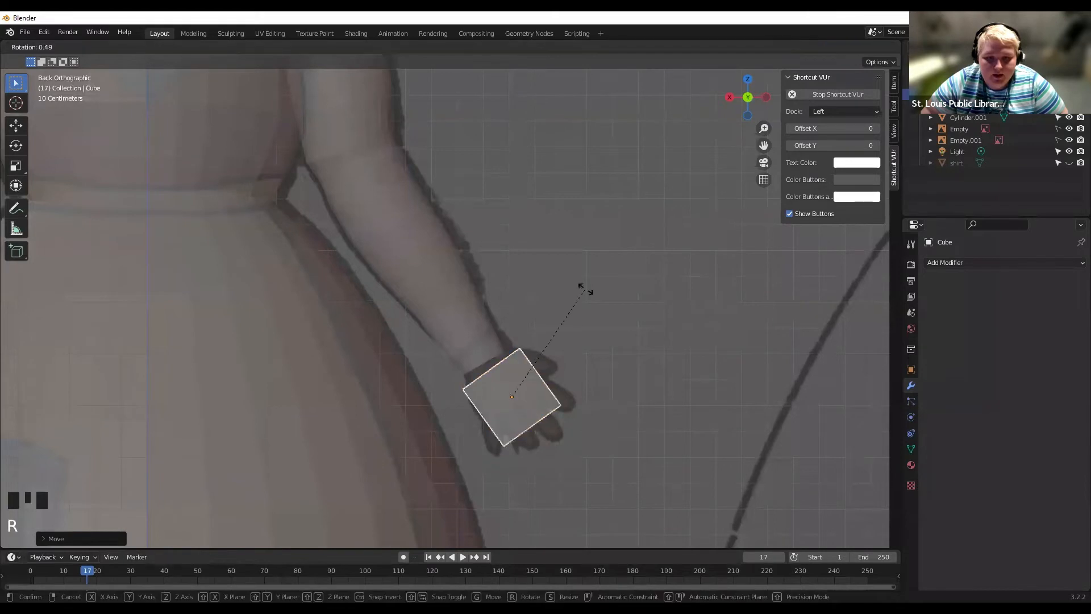
key(s)
click(571, 318)
key(g)
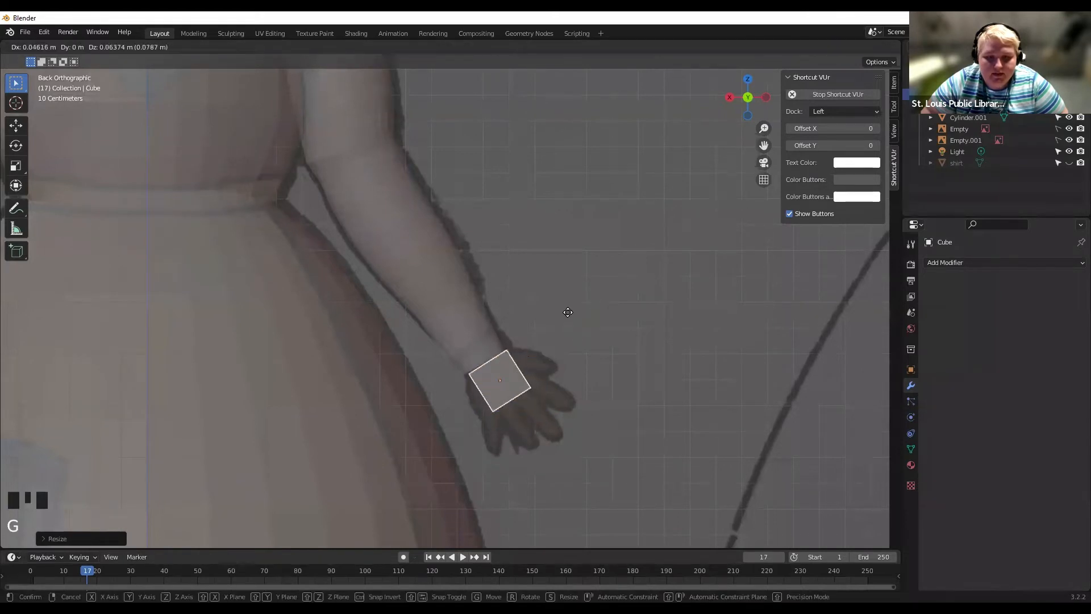
click(570, 312)
Enter Edit Mode and move the cube's outer lower corner vertices up along the reference palm.
scroll(572, 311, up, 1)
drag(763, 146, 755, 93)
key(Tab)
drag(534, 343, 561, 376)
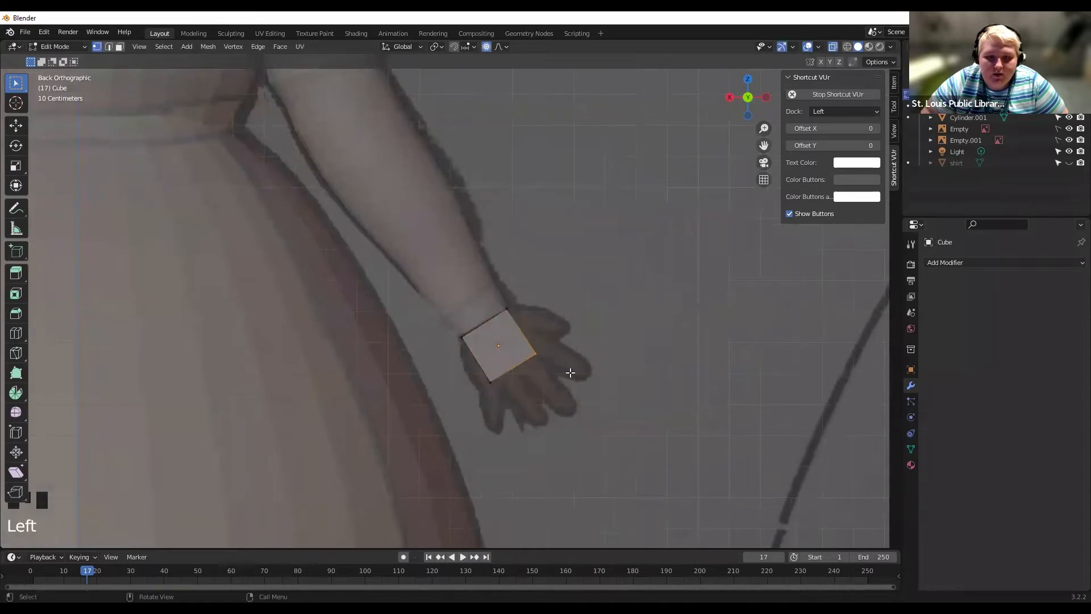
key(g)
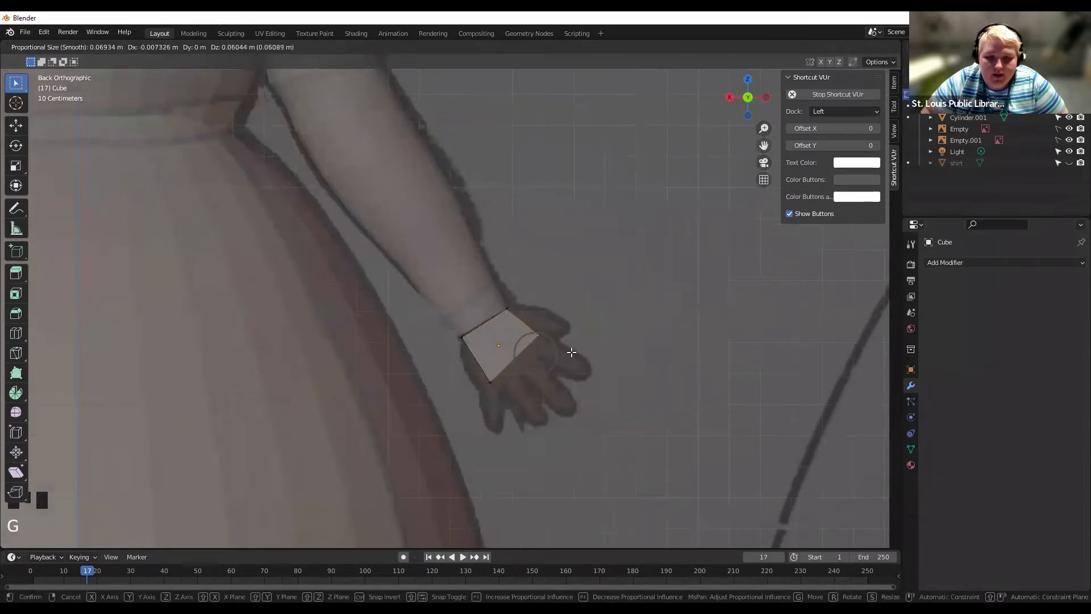
click(495, 358)
Reposition the inner and outer lower corners of the cube to leave a short slanted segment below the wrist.
click(487, 378)
key(g)
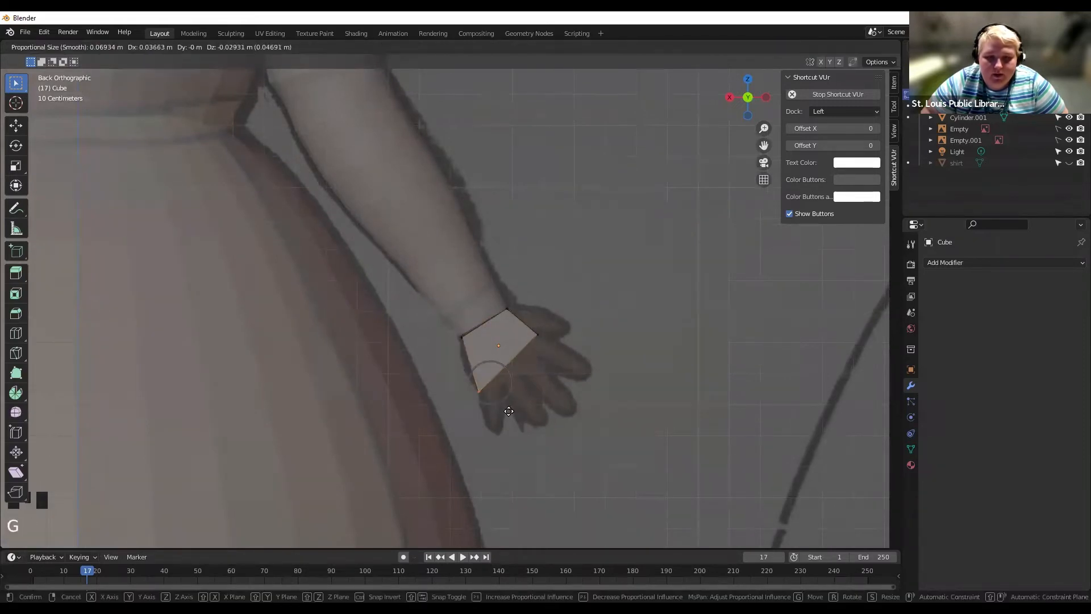
click(505, 410)
key(g)
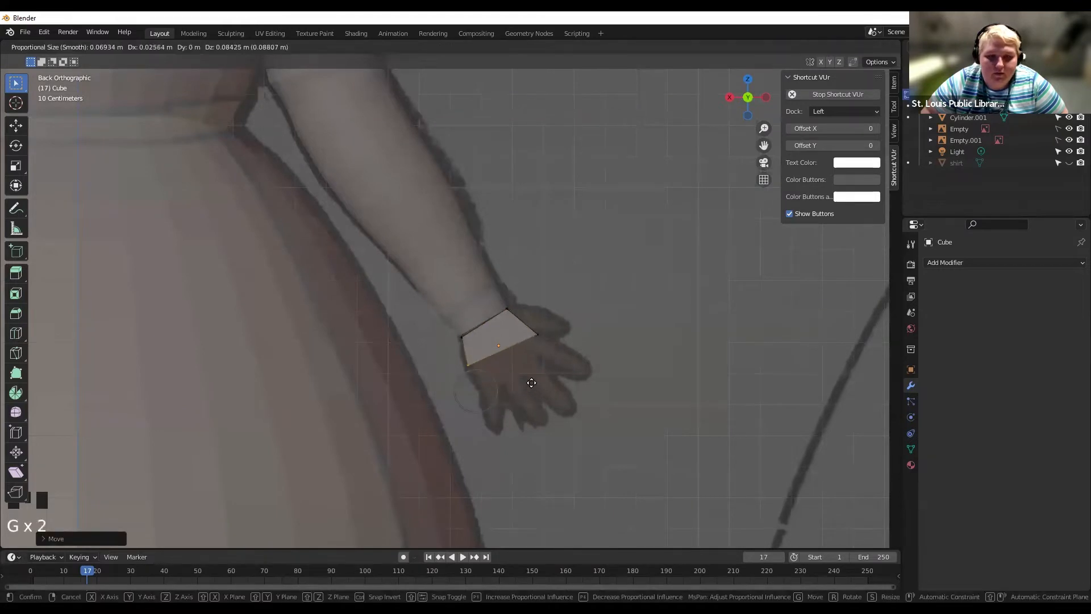
click(532, 372)
click(537, 335)
key(g)
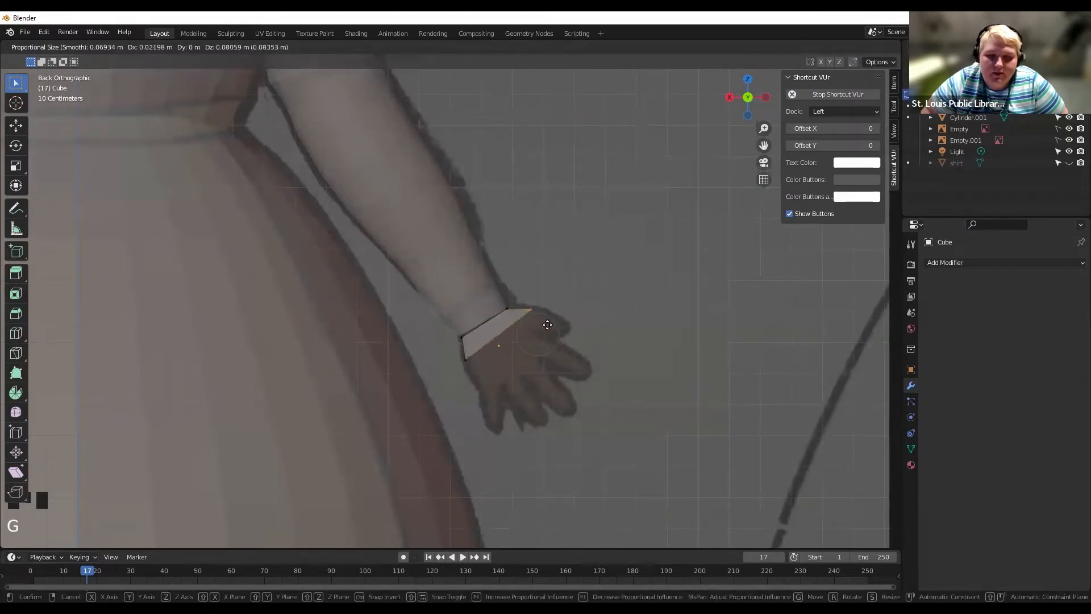
click(544, 325)
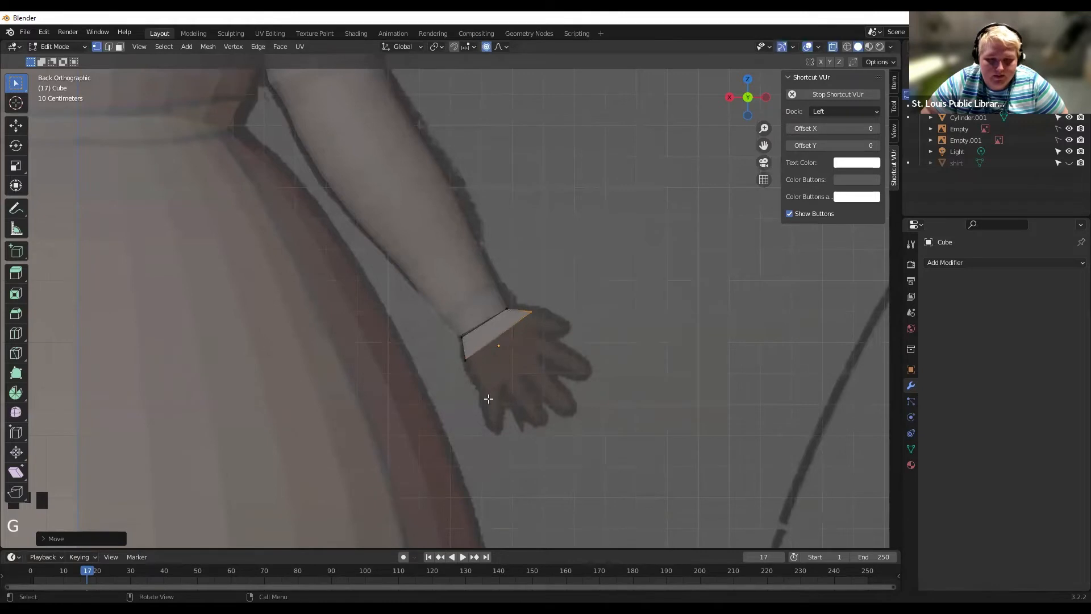
Extrude the cube's lower face along the palm, then scale and reposition the new end to match the reference outline.
shift+drag(500, 382, 455, 350)
middle_drag(460, 432, 515, 297)
click(741, 95)
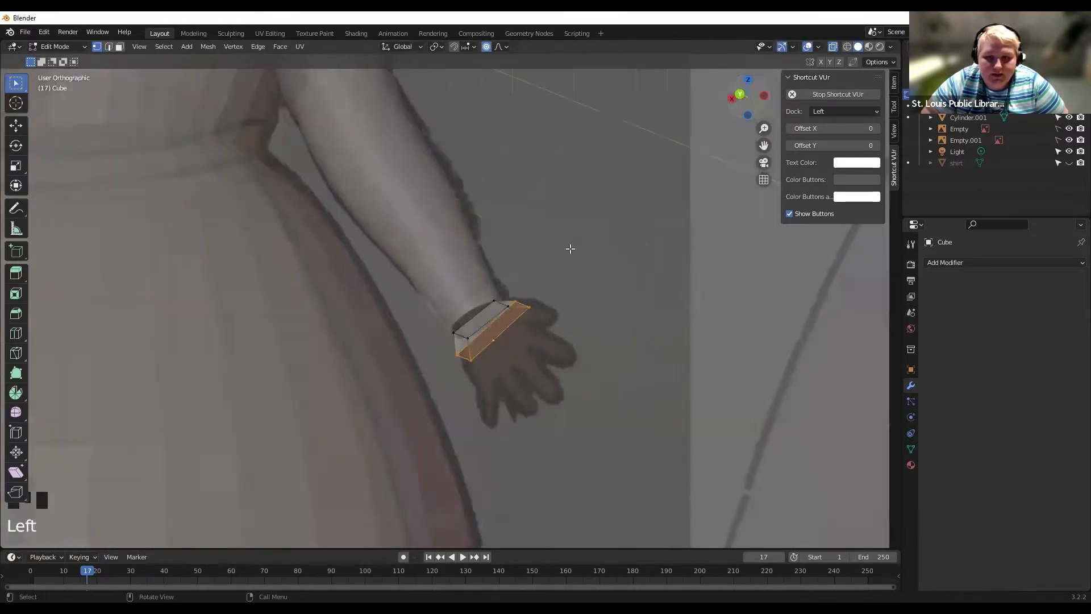
key(e)
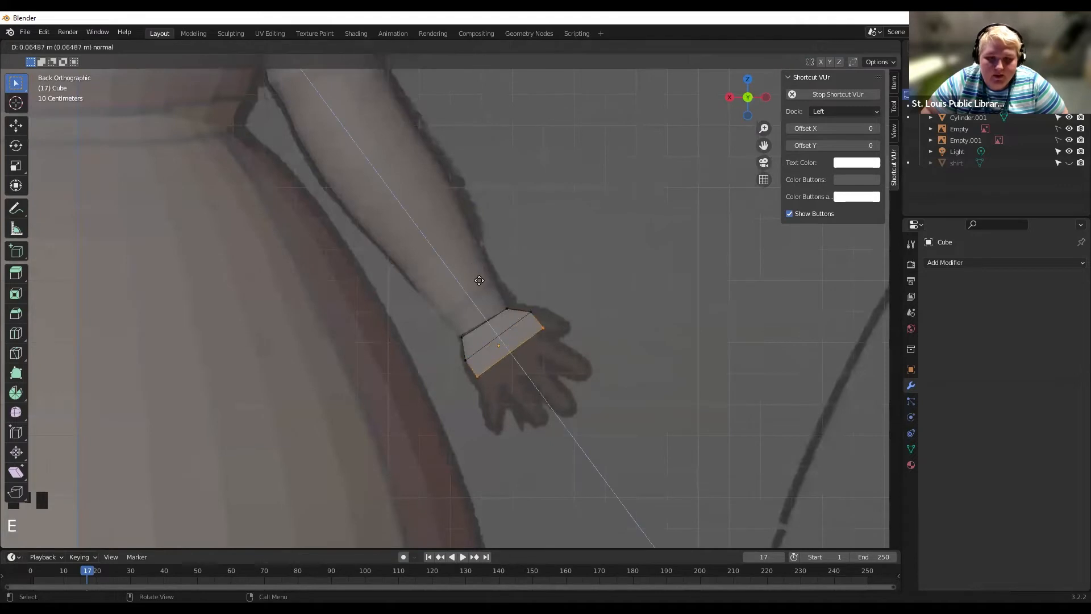
click(478, 282)
key(s)
click(657, 286)
key(e)
click(655, 286)
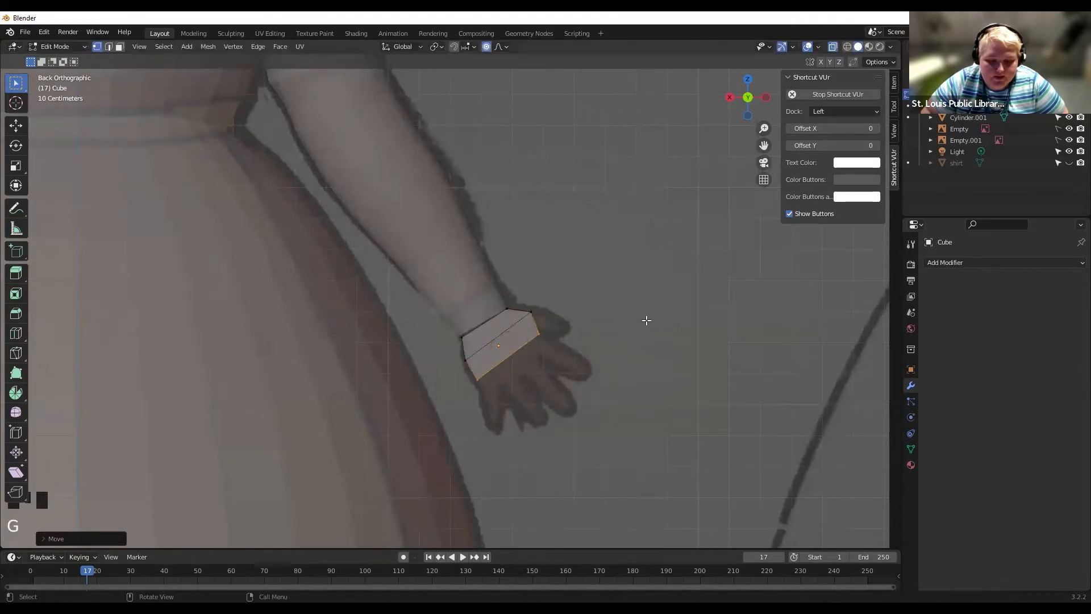
Extrude a second palm segment toward the fingers and scale its end face down to below 0.8.
key(e)
click(647, 329)
key(s)
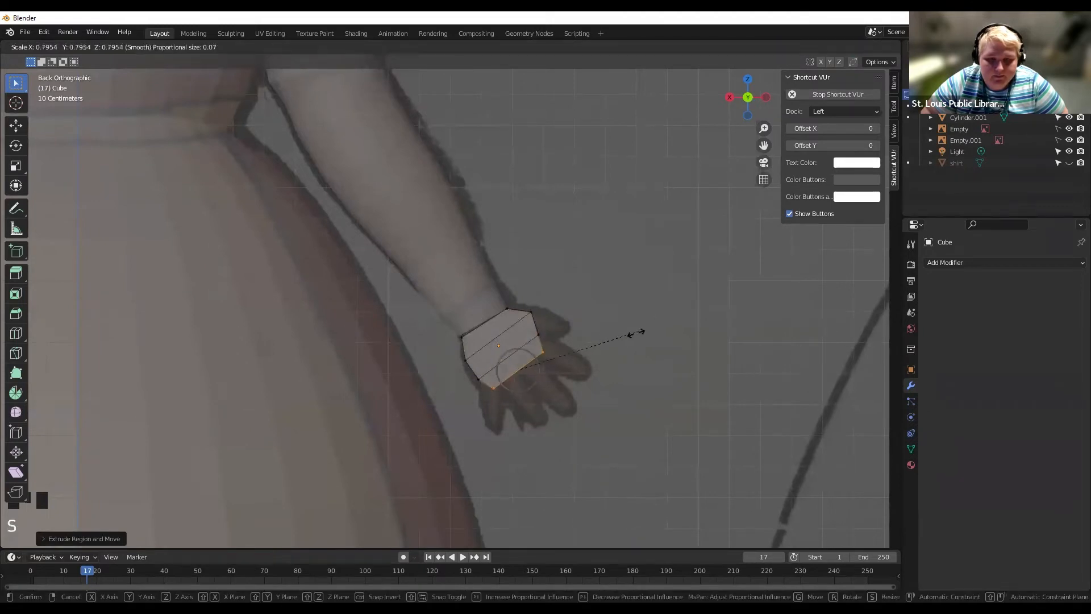
click(625, 334)
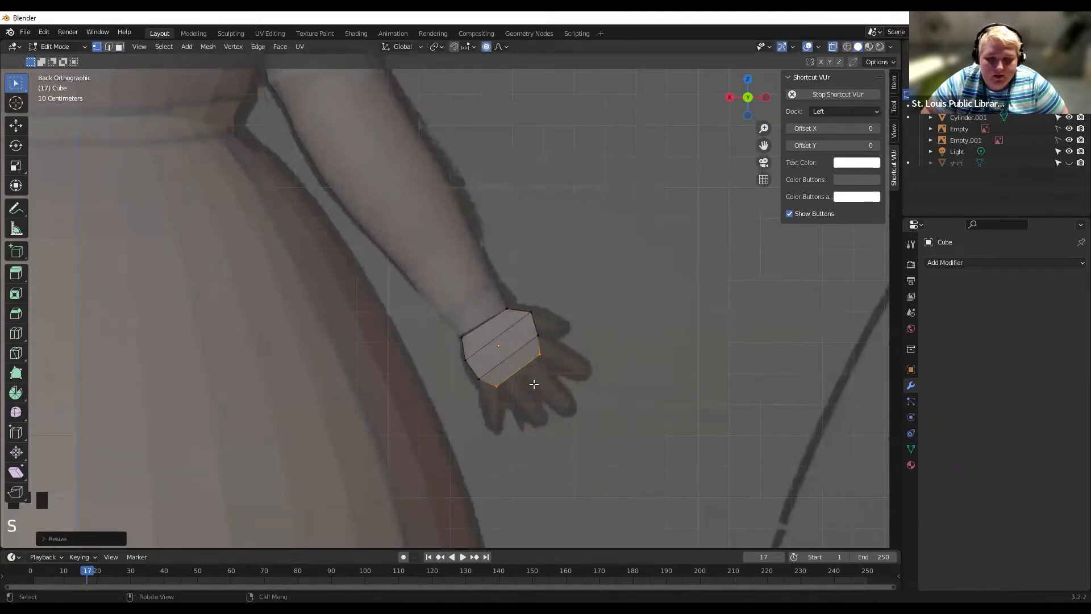
Extrude a third palm segment, shrink its end face and move it to round off the palm.
key(e)
click(581, 364)
key(s)
click(565, 370)
key(g)
click(594, 314)
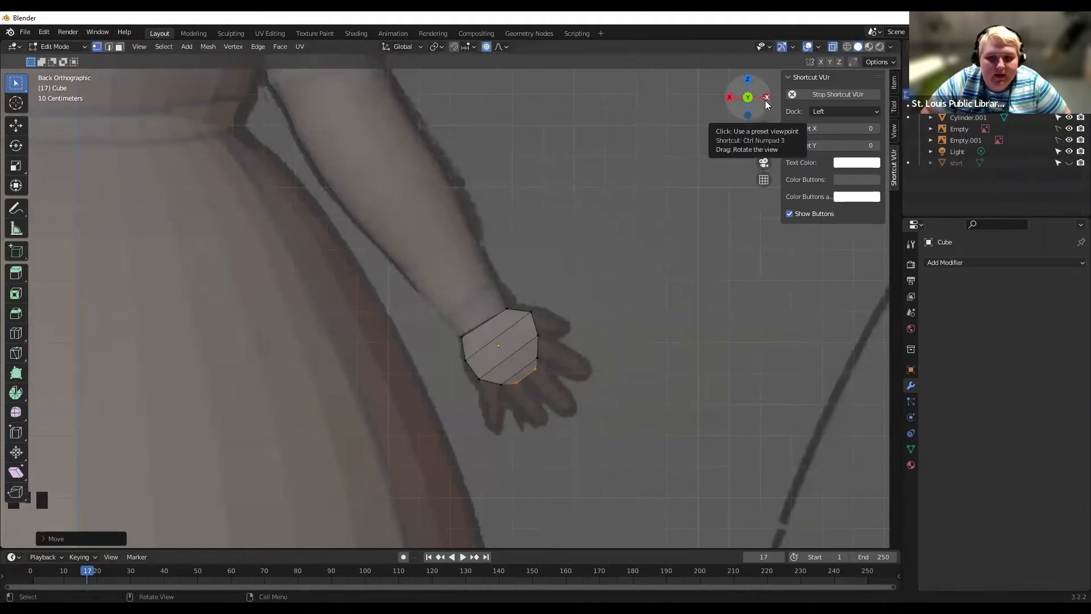
Scale the palm's end face down slightly and adjust its width along the X axis.
key(s)
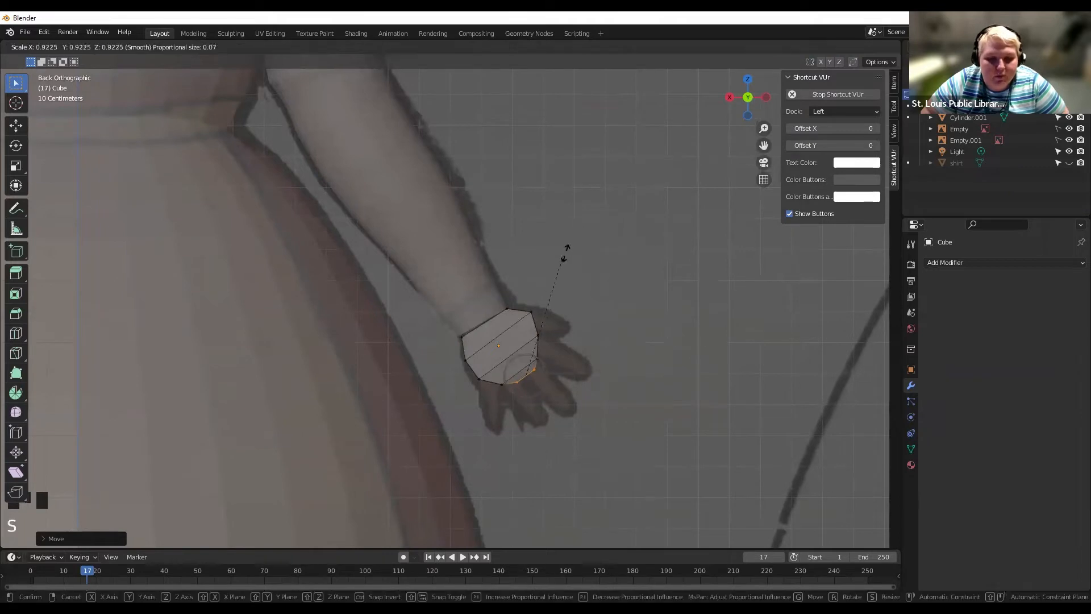
click(568, 250)
key(s)
key(x)
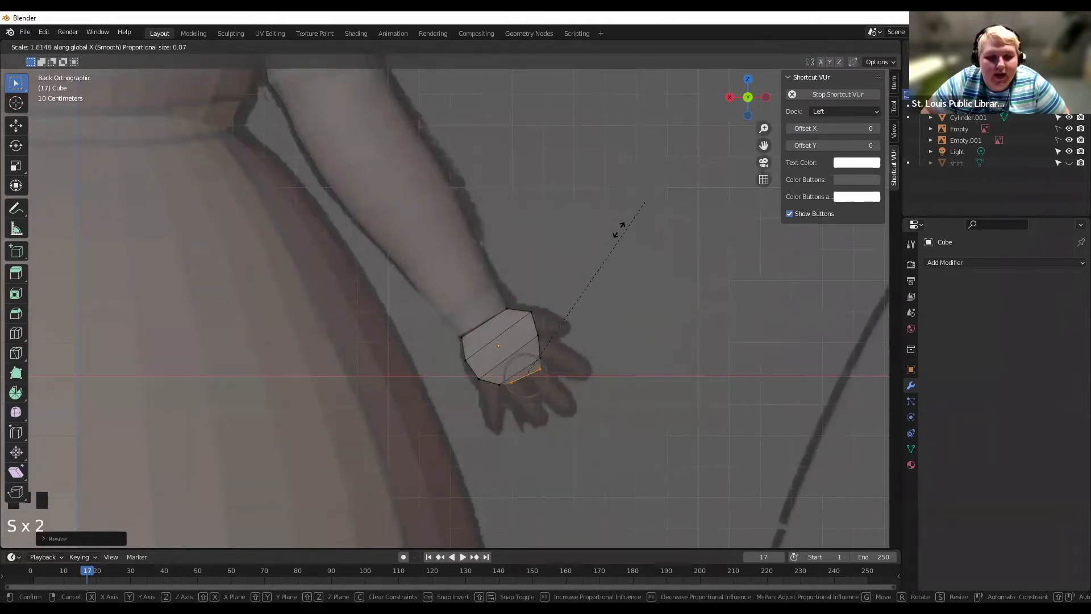
click(717, 108)
Widen the palm's end face along the Y axis with a small proportional influence, and return to Object Mode.
click(766, 98)
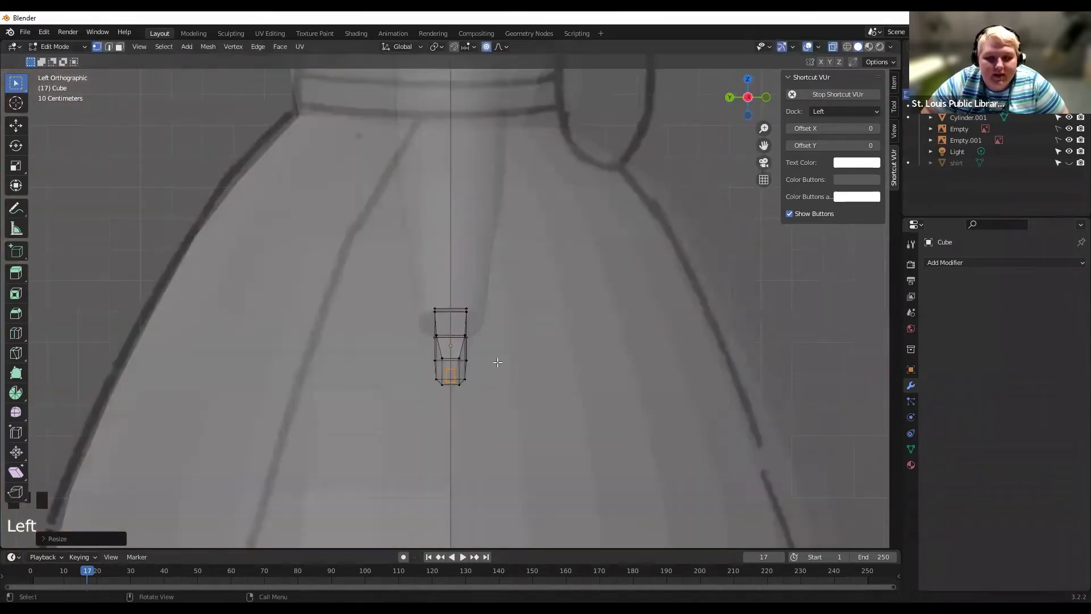
key(Tab)
mouse_move(489, 368)
middle_down()
mouse_move(502, 373)
mouse_move(453, 380)
mouse_move(406, 335)
middle_up()
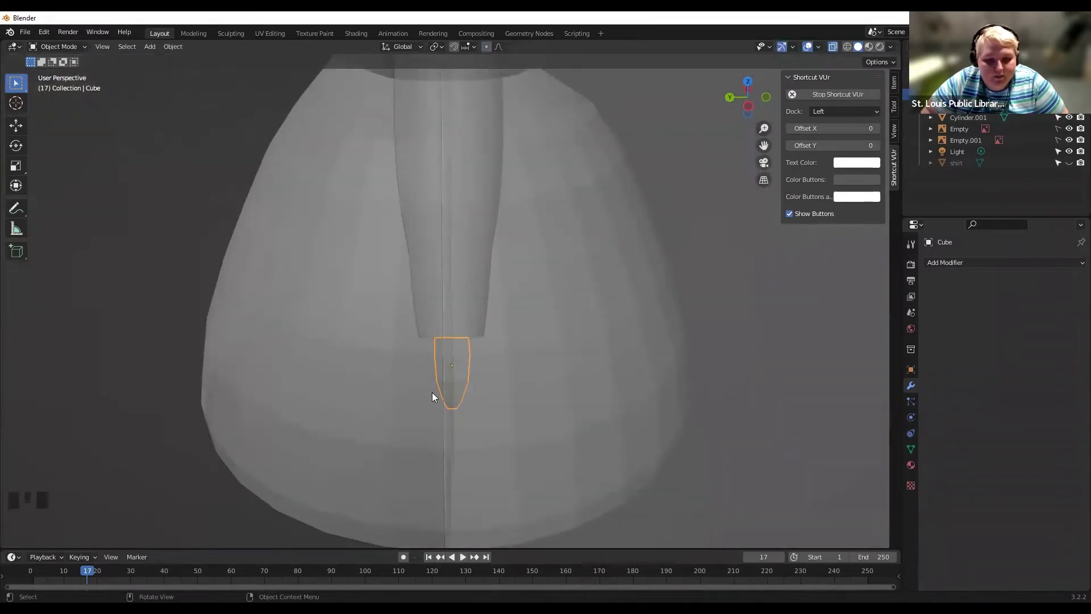
key(Tab)
key(s)
key(y)
scroll(506, 375, up, 6)
scroll(506, 376, down, 4)
click(510, 373)
key(s)
key(y)
scroll(510, 369, up, 3)
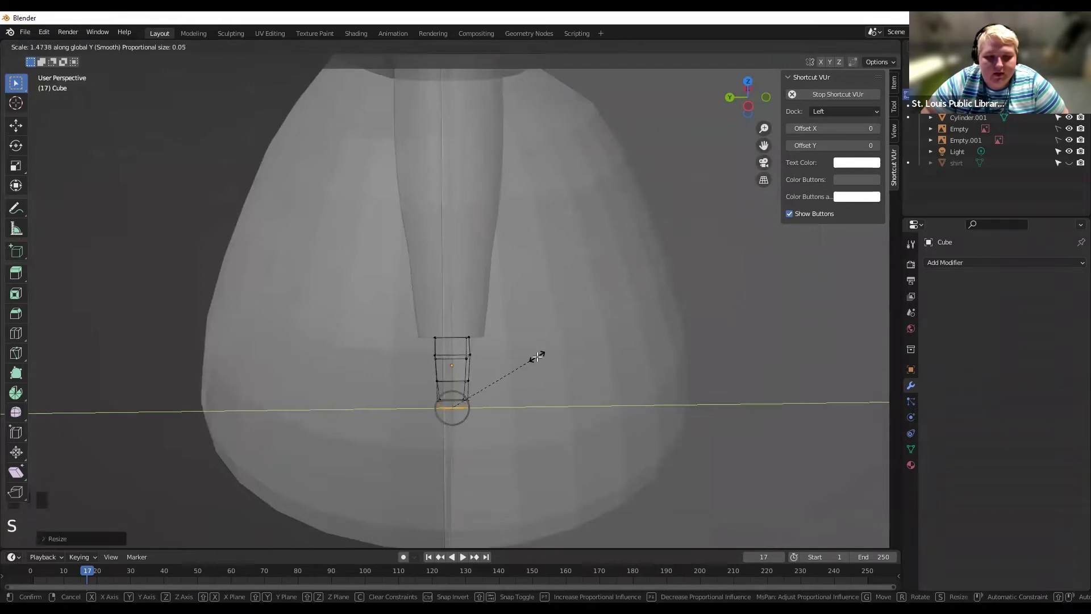
click(536, 357)
key(Tab)
click(730, 97)
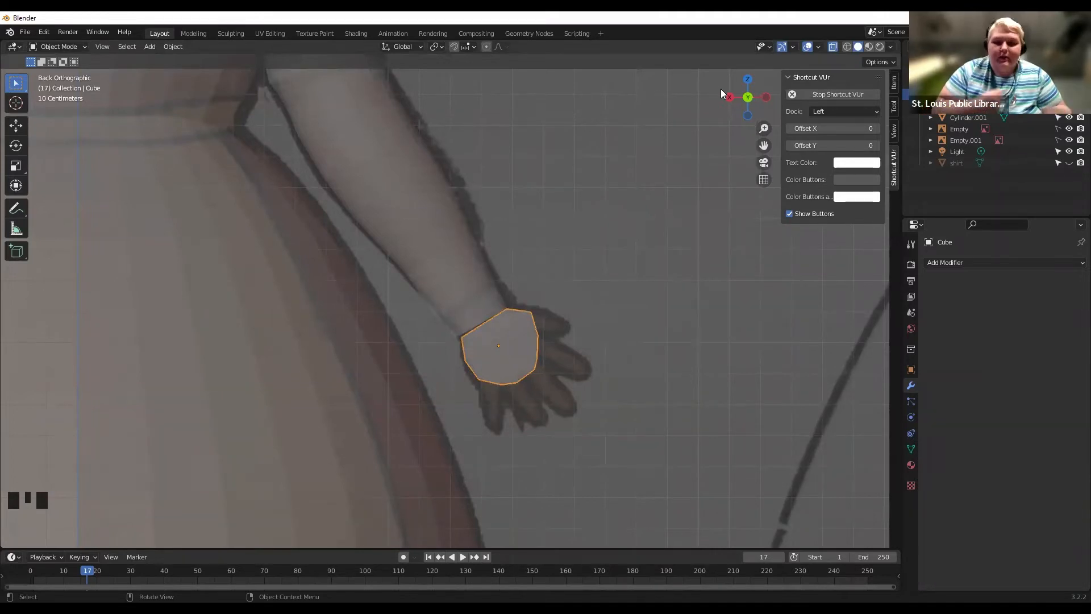
Add three lengthwise loop cuts to the palm in Edit Mode, dividing it into four strips for the fingers.
middle_drag(657, 109, 574, 287)
key(Tab)
key(Tab)
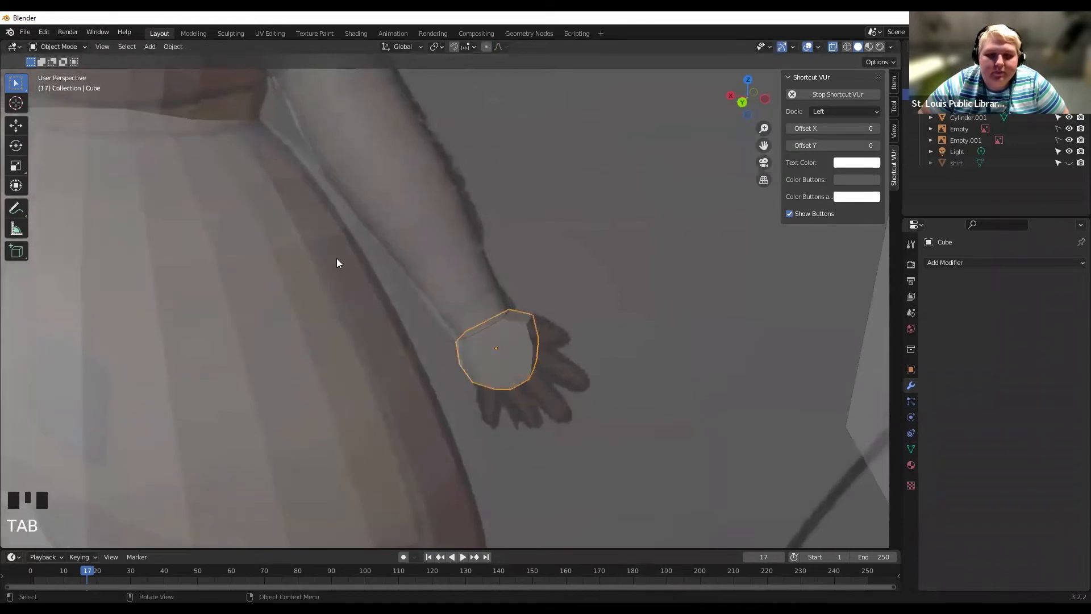
key(Tab)
click(10, 334)
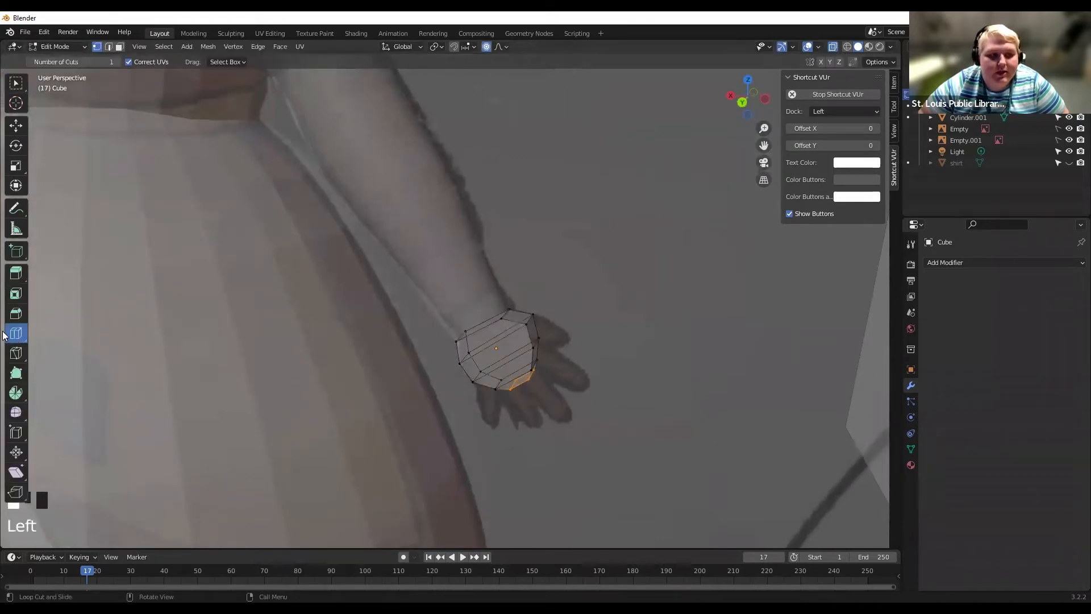
click(489, 337)
click(486, 328)
click(496, 325)
key(ctrl+z)
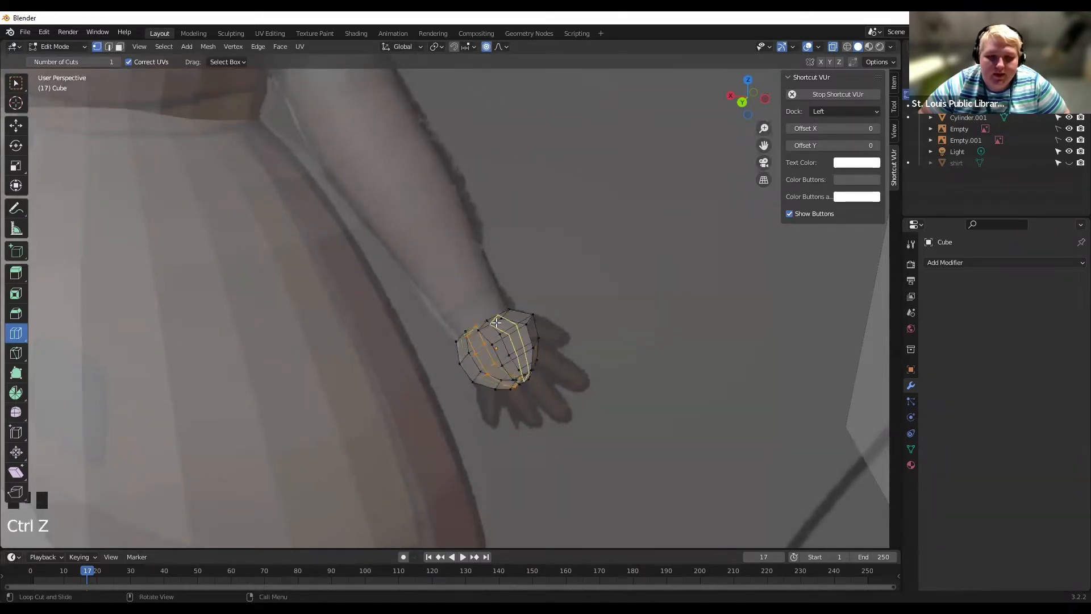
click(501, 327)
click(16, 83)
Move a vertex on the palm's wrist edge along the X axis.
middle_drag(466, 242, 545, 433)
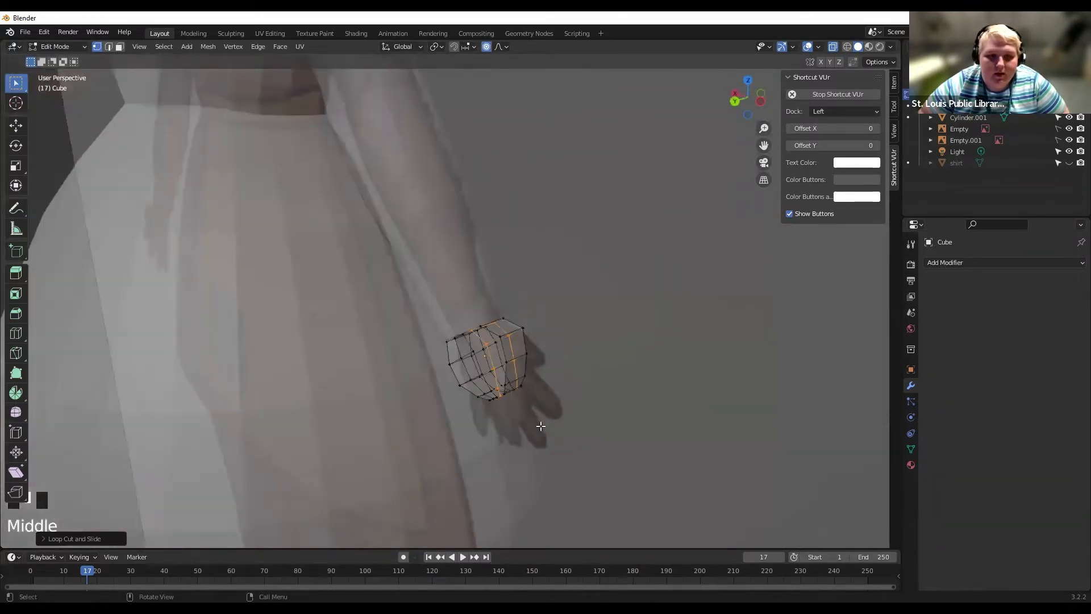
click(462, 326)
key(g)
key(x)
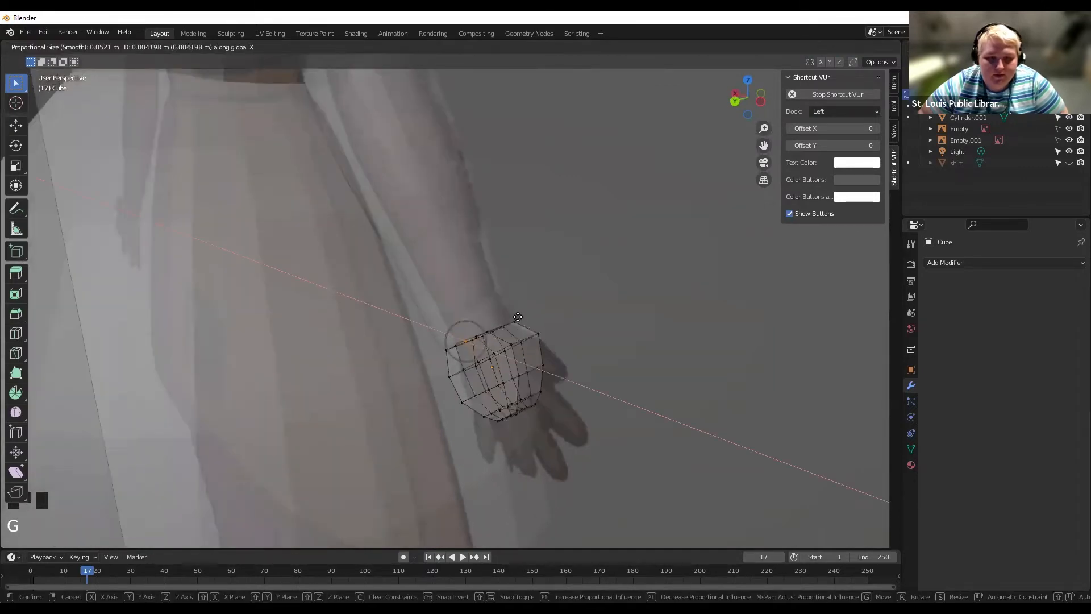
click(537, 287)
Move vertices on both sides of the palm's wrist edge outward with a larger proportional influence to match the arm's width.
middle_drag(540, 283, 486, 324)
key(g)
scroll(471, 340, down, 2)
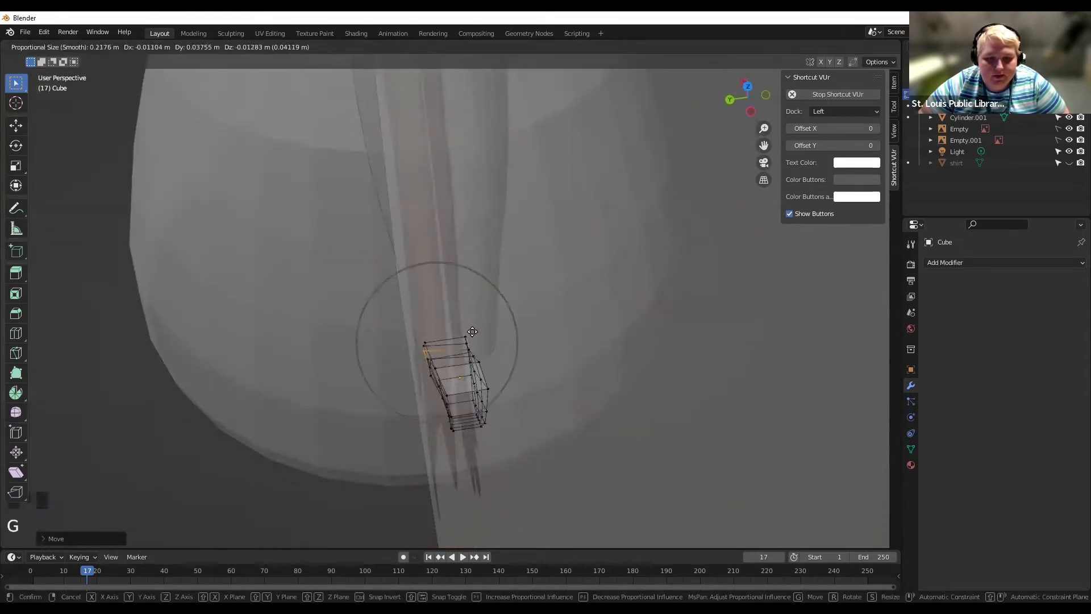
click(471, 343)
click(475, 348)
key(g)
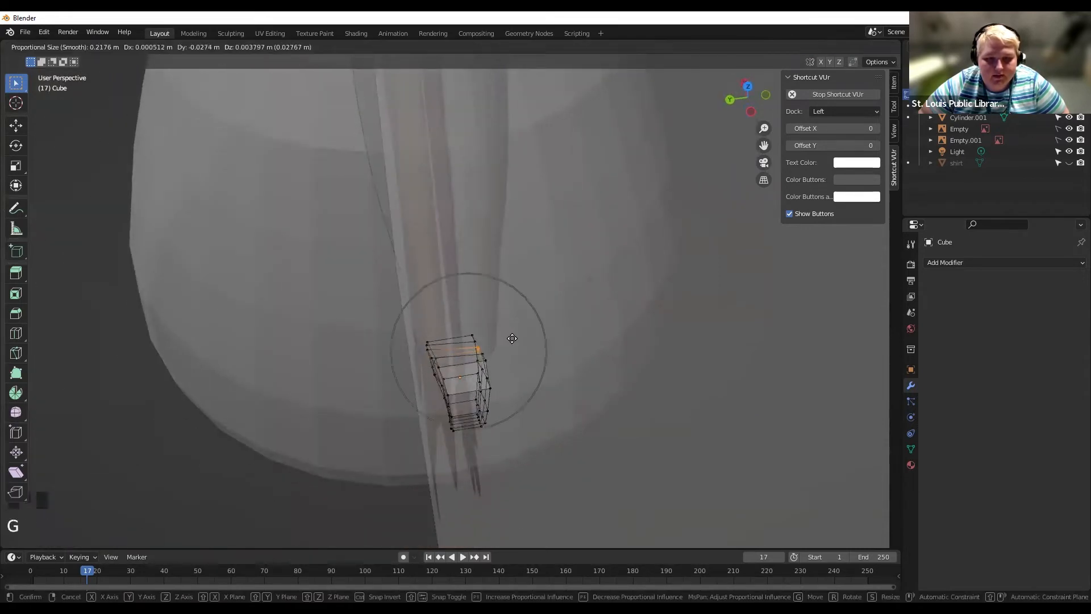
Shift the vertices along the palm's wrist edge with proportional editing to fit the end of the arm.
click(478, 364)
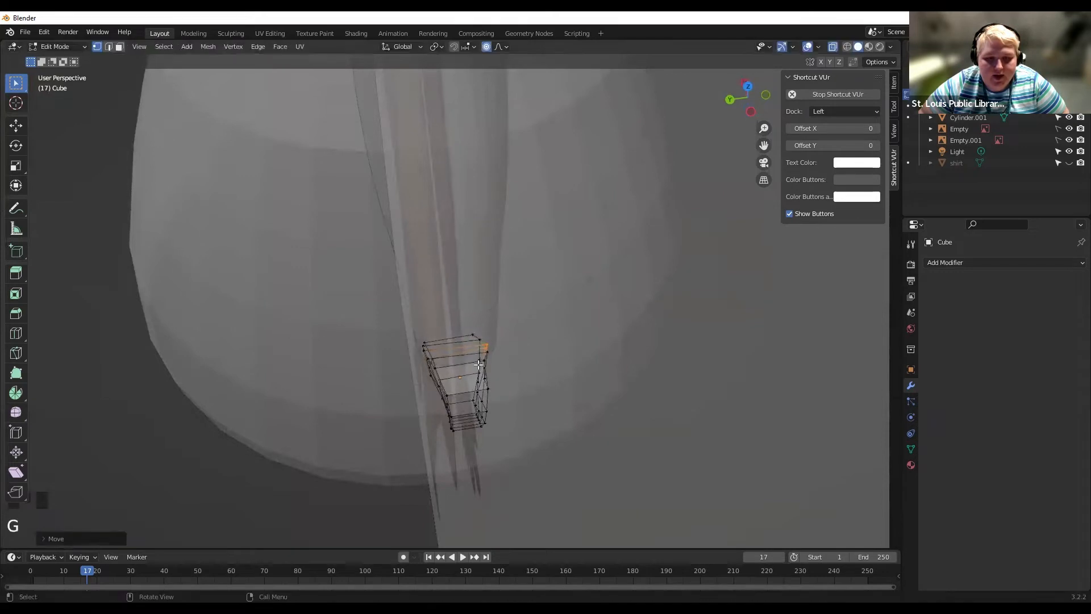
middle_drag(524, 349, 504, 360)
click(512, 356)
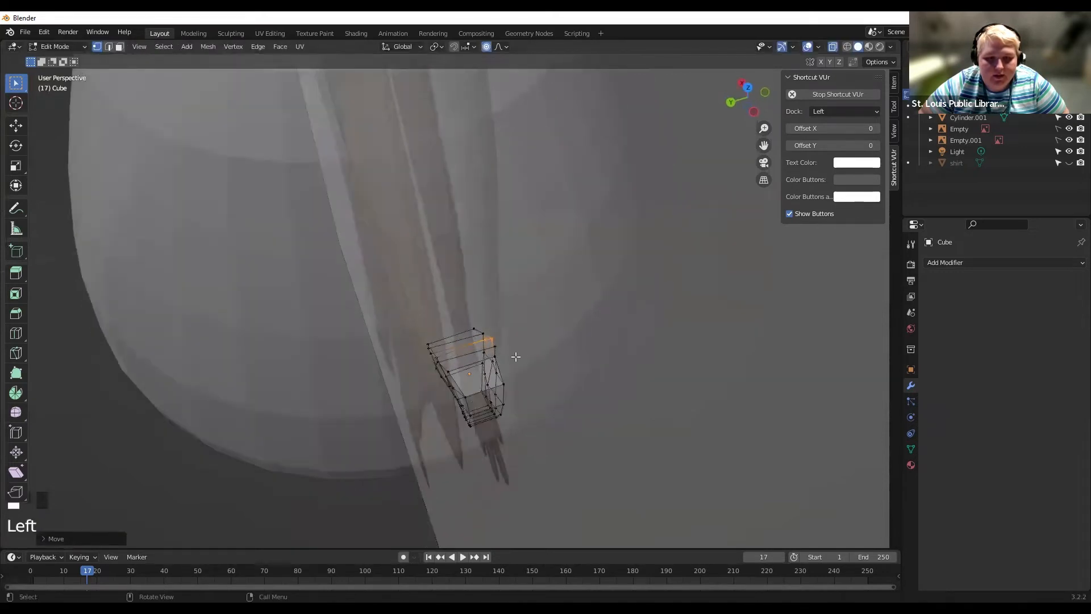
key(g)
right_click(529, 343)
middle_drag(548, 336, 867, 74)
click(461, 347)
key(g)
key(Tab)
Turn off X-ray and move a wrist-edge vertex of the palm along the X axis to fit the arm.
click(834, 50)
middle_drag(588, 329, 541, 304)
key(Tab)
middle_drag(462, 372, 472, 367)
click(472, 367)
key(g)
key(x)
click(514, 331)
Move a wrist-edge corner vertex of the palm along the global Y axis to meet the arm.
middle_drag(514, 331, 486, 292)
click(421, 306)
key(g)
key(y)
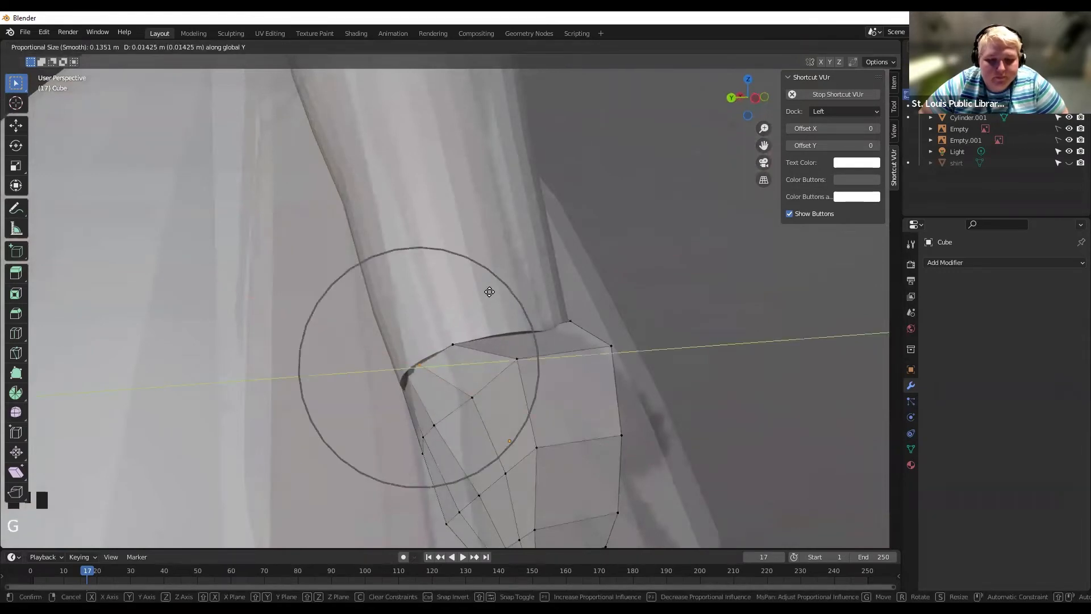
click(489, 292)
key(Tab)
middle_drag(620, 242, 578, 310)
key(g)
click(618, 258)
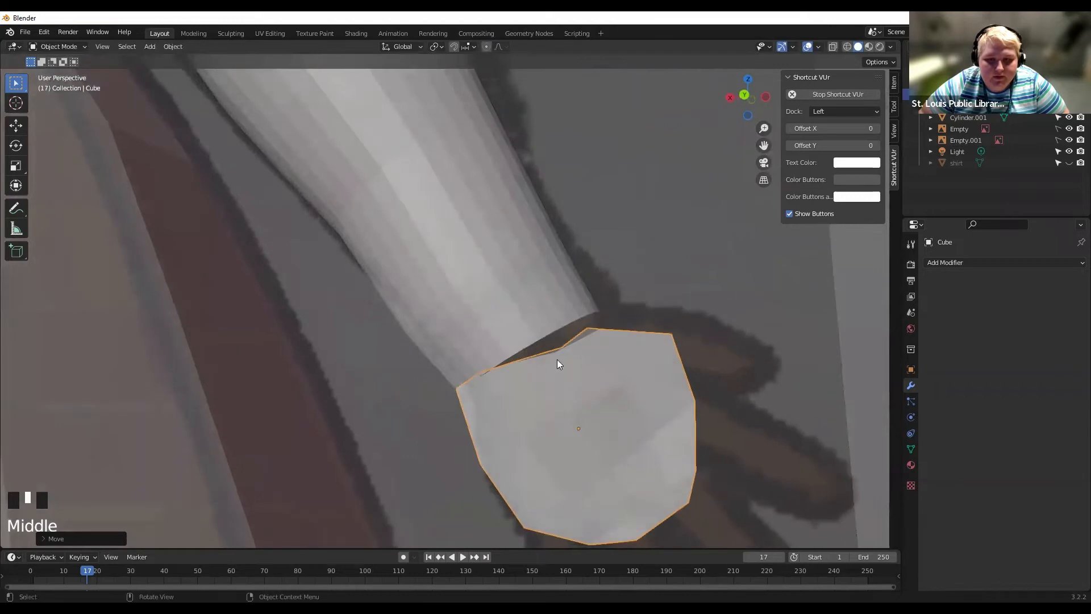
key(g)
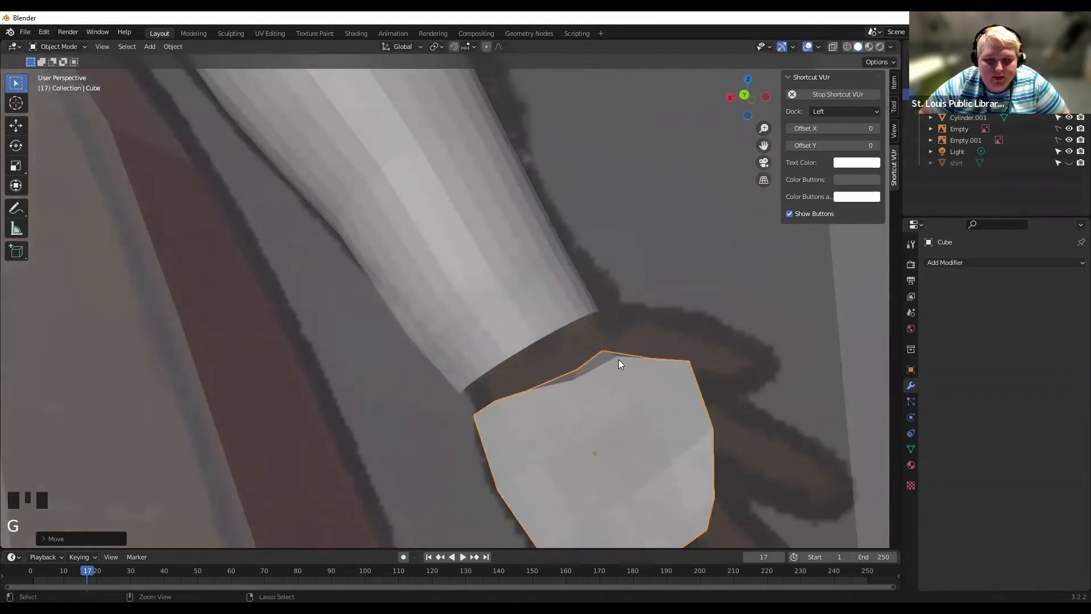
key(ctrl+z)
key(ctrl+z)
Reposition the middle vertex of the palm's wrist edge so that the edge follows the end of the forearm.
middle_drag(636, 287, 629, 292)
key(Tab)
drag(544, 328, 561, 366)
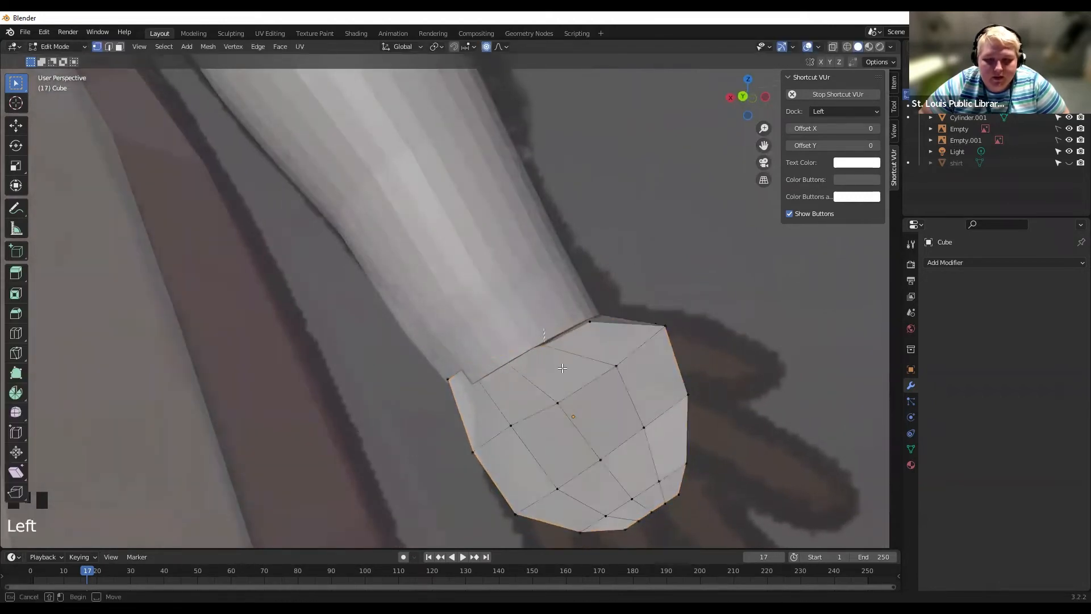
key(g)
click(555, 359)
key(Tab)
Move a wrist-edge vertex on the opposite side of the palm along the global Y axis to cover the arm's end.
middle_drag(659, 294, 140, 298)
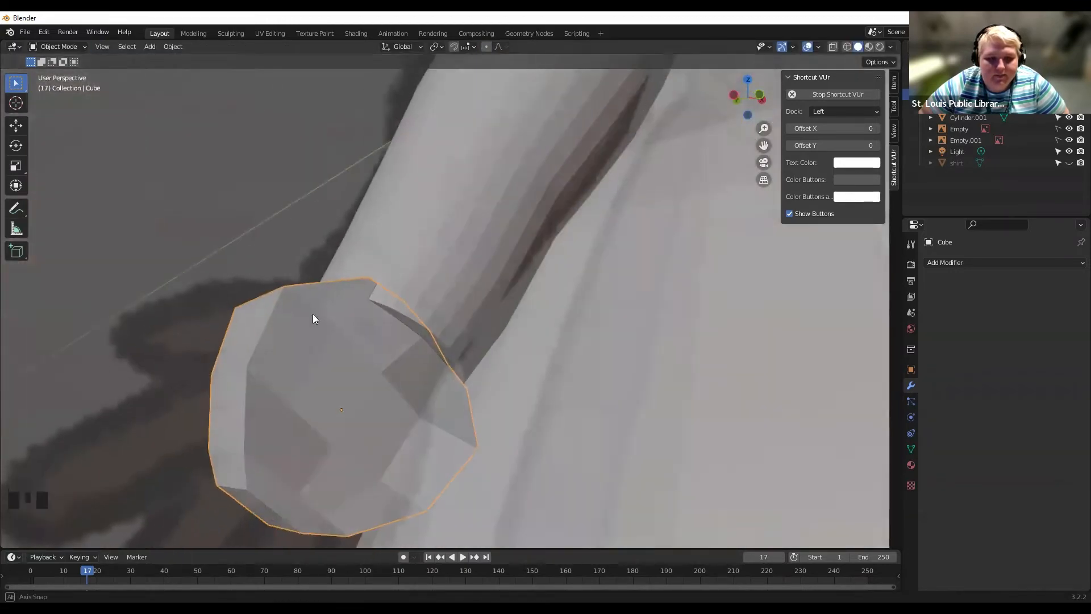
key(Tab)
click(427, 318)
key(g)
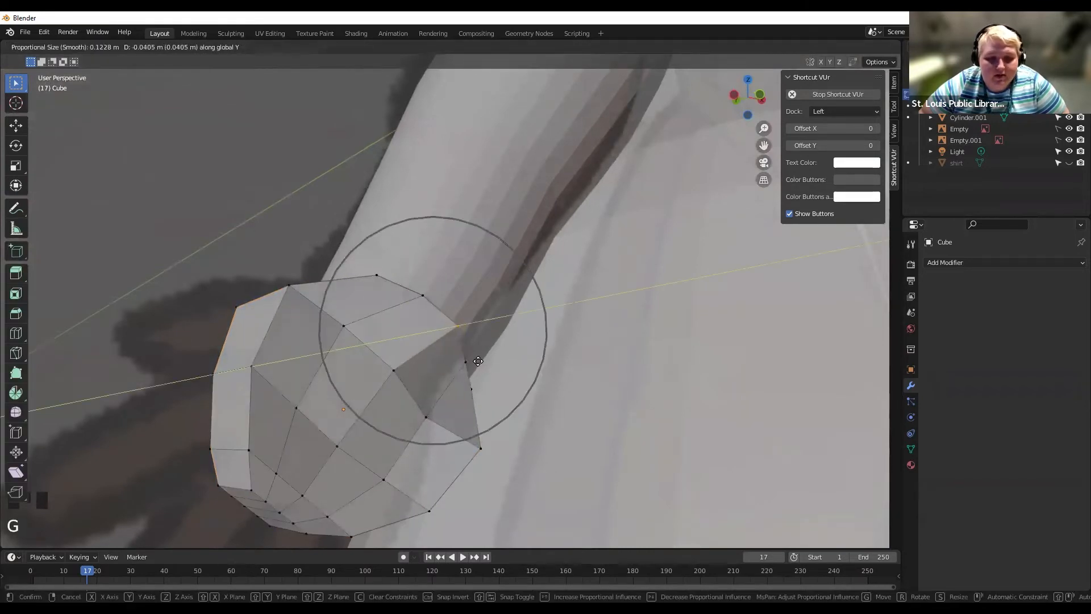
click(435, 341)
middle_drag(458, 317, 653, 312)
key(Tab)
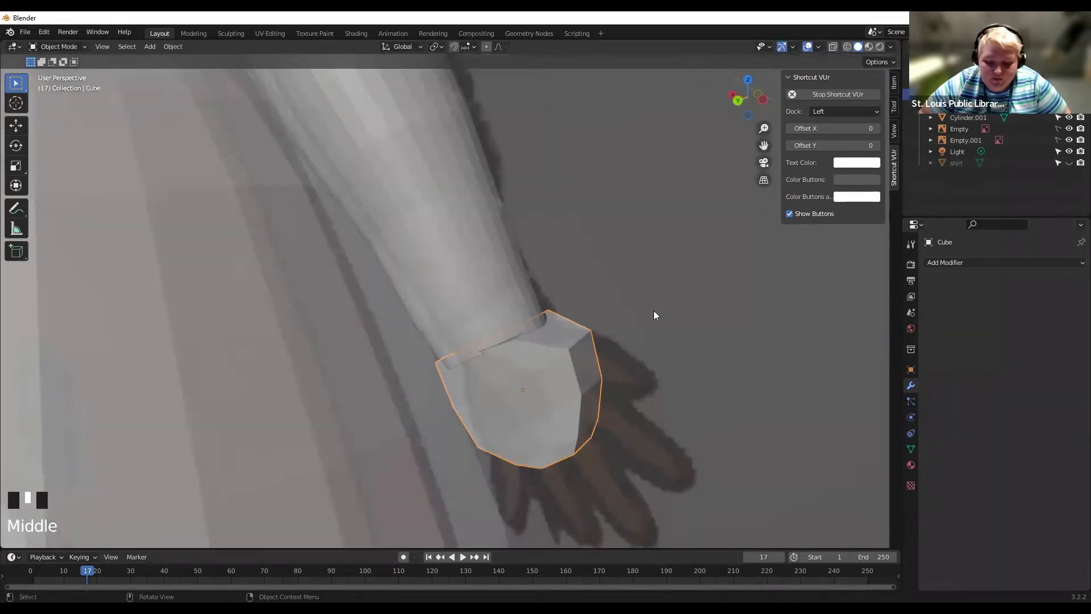
Examine the palm against the hand drawing in the back orthographic view.
click(737, 100)
scroll(501, 279, down, 3)
click(730, 97)
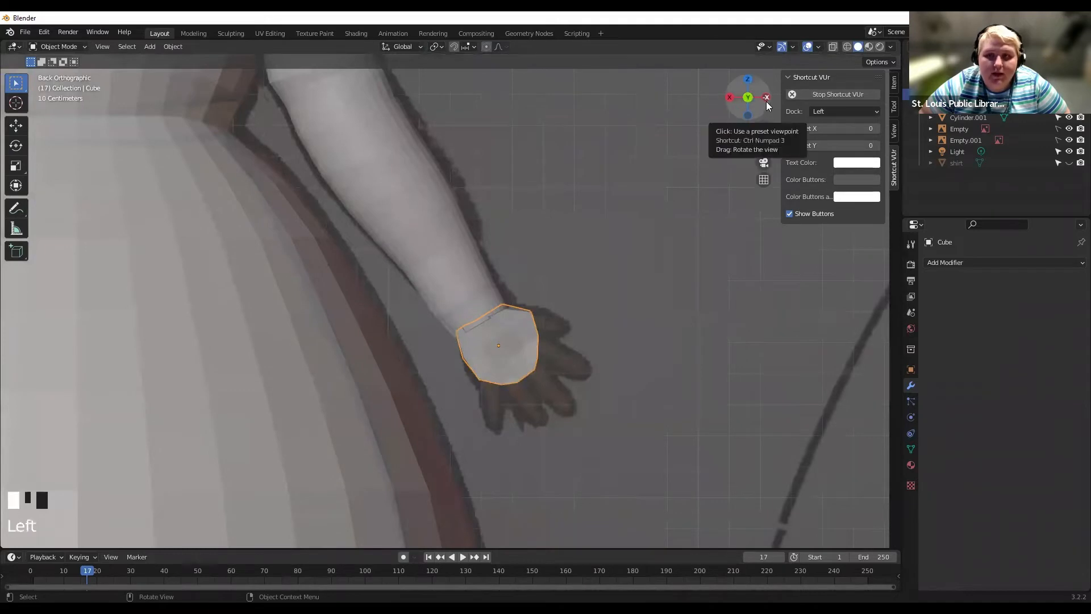
click(764, 100)
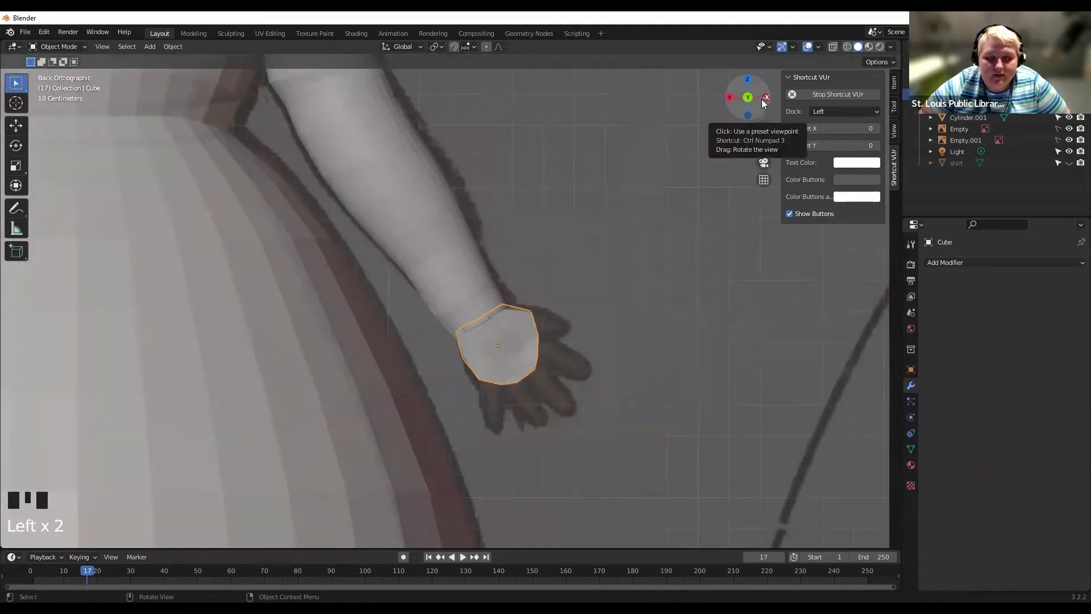
mouse_move(748, 97)
mouse_down()
mouse_move(778, 108)
mouse_move(740, 102)
mouse_up()
click(737, 108)
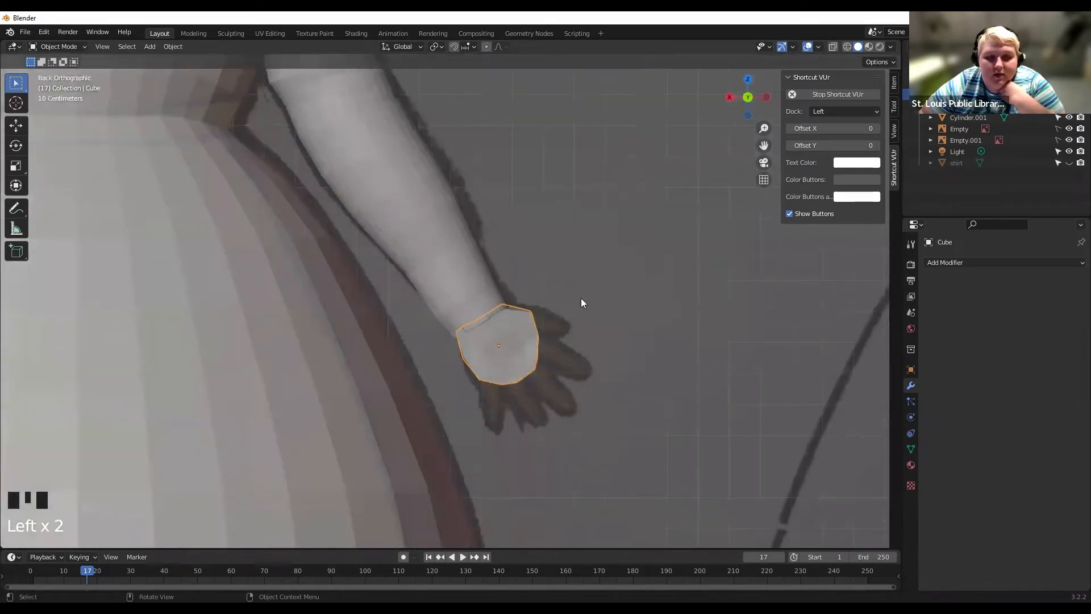
scroll(568, 310, up, 2)
mouse_move(605, 317)
middle_down()
mouse_move(499, 358)
mouse_move(549, 345)
mouse_move(506, 369)
mouse_move(604, 323)
middle_up()
click(743, 101)
scroll(571, 232, up, 2)
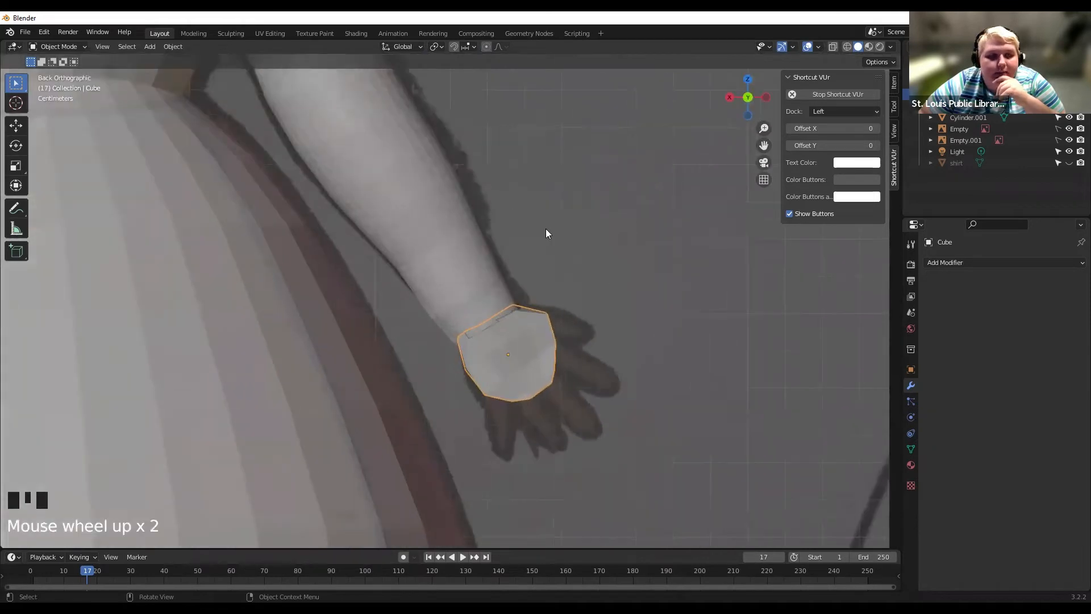
Add a cylinder mesh, scale it down to finger size and move it to the hand.
click(150, 46)
mouse_move(159, 59)
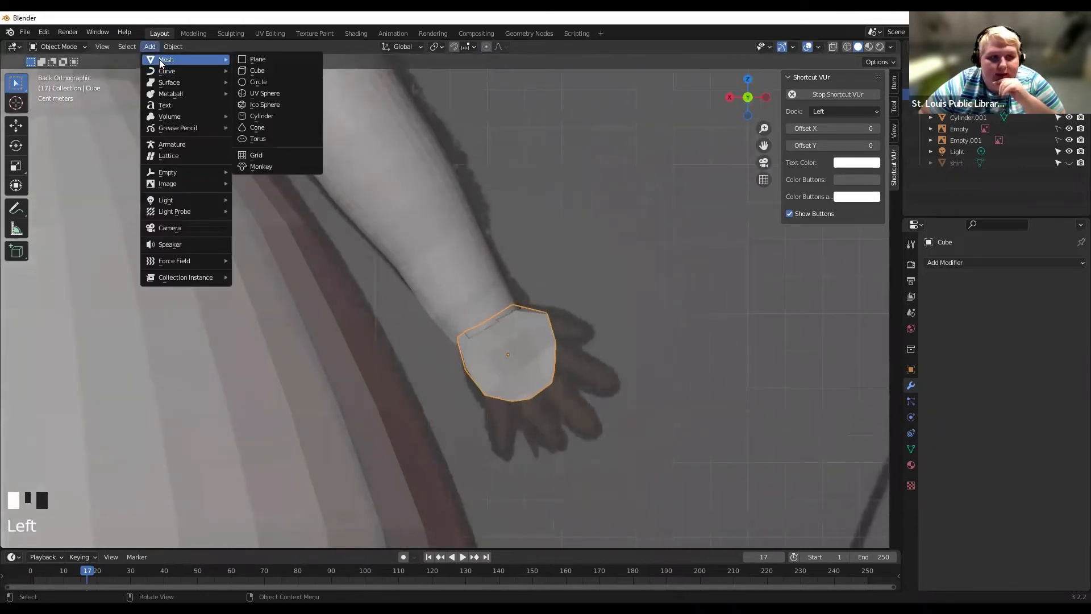
click(285, 118)
scroll(494, 286, down, 6)
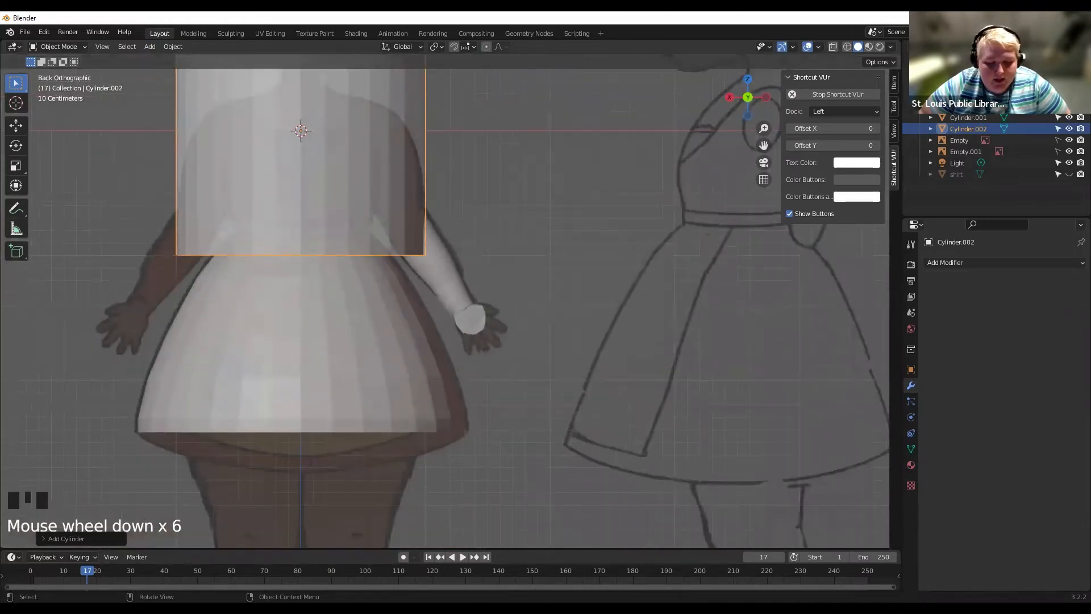
key(s)
click(312, 143)
key(g)
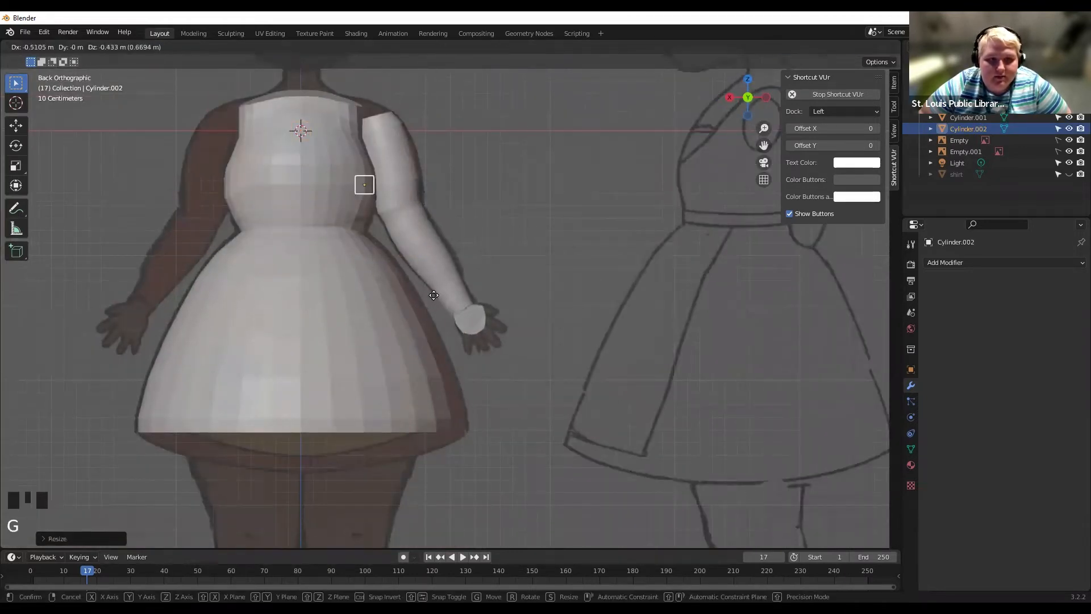
click(479, 336)
scroll(583, 326, up, 7)
Shrink the cylinder to the width of a finger and stretch it along the Z axis.
key(s)
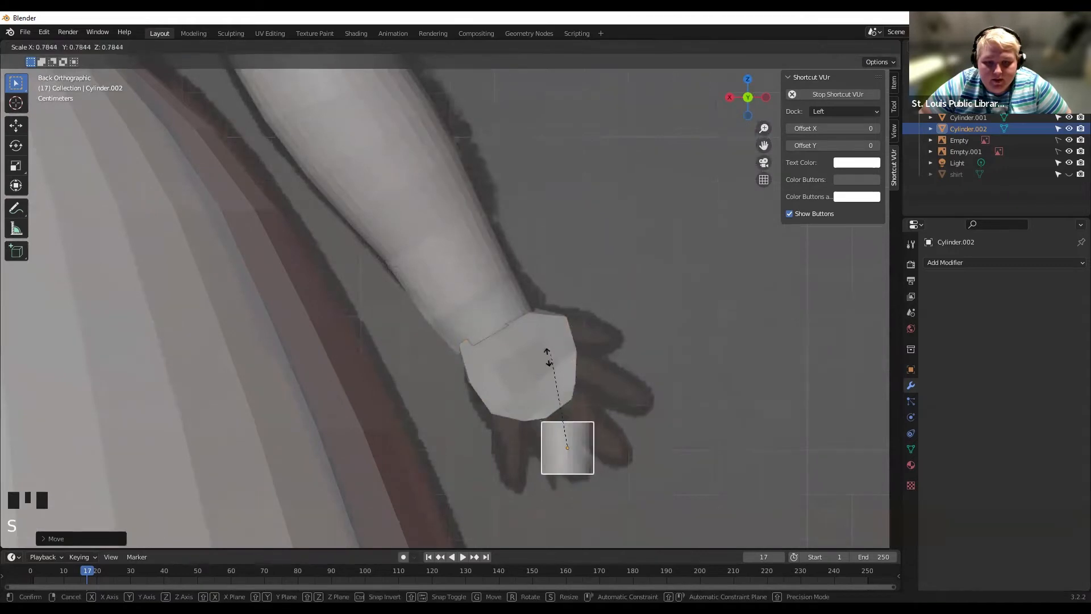
click(535, 403)
key(s)
key(z)
click(771, 328)
key(s)
key(z)
click(790, 323)
Place the cylinder below the palm over the drawn finger nearest the skirt and adjust its size in back view.
key(g)
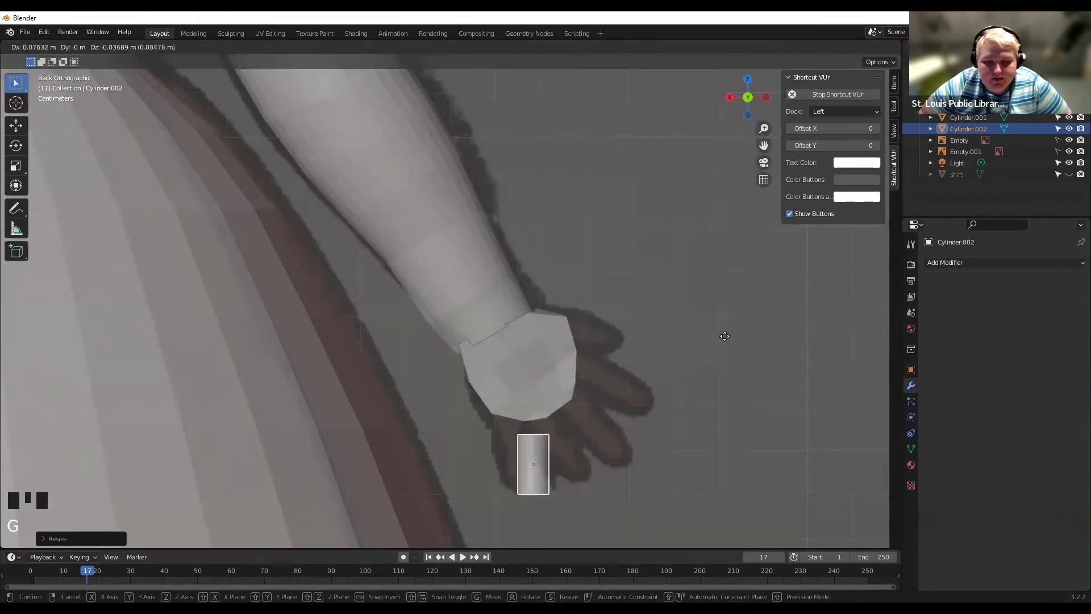
click(730, 321)
mouse_move(714, 331)
middle_down()
mouse_move(648, 326)
mouse_move(598, 292)
mouse_move(533, 295)
mouse_move(690, 321)
mouse_move(728, 91)
middle_up()
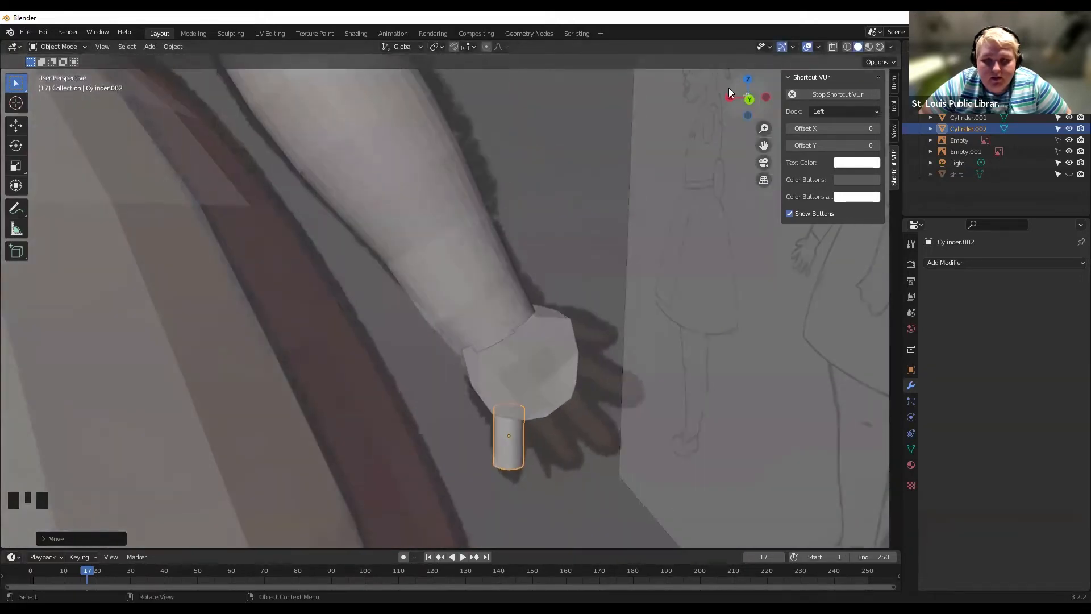
click(749, 100)
scroll(530, 418, down, 3)
scroll(553, 470, up, 2)
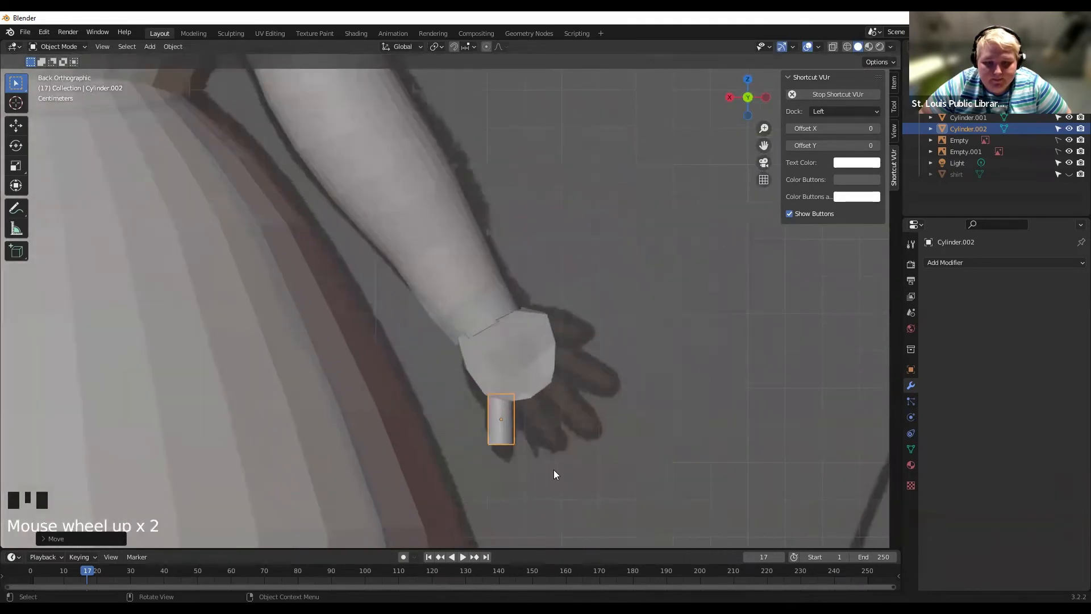
key(s)
click(543, 474)
Turn on X-ray, select the cylinder's lower end vertices and scale them down to taper the finger.
key(Tab)
drag(533, 474, 470, 445)
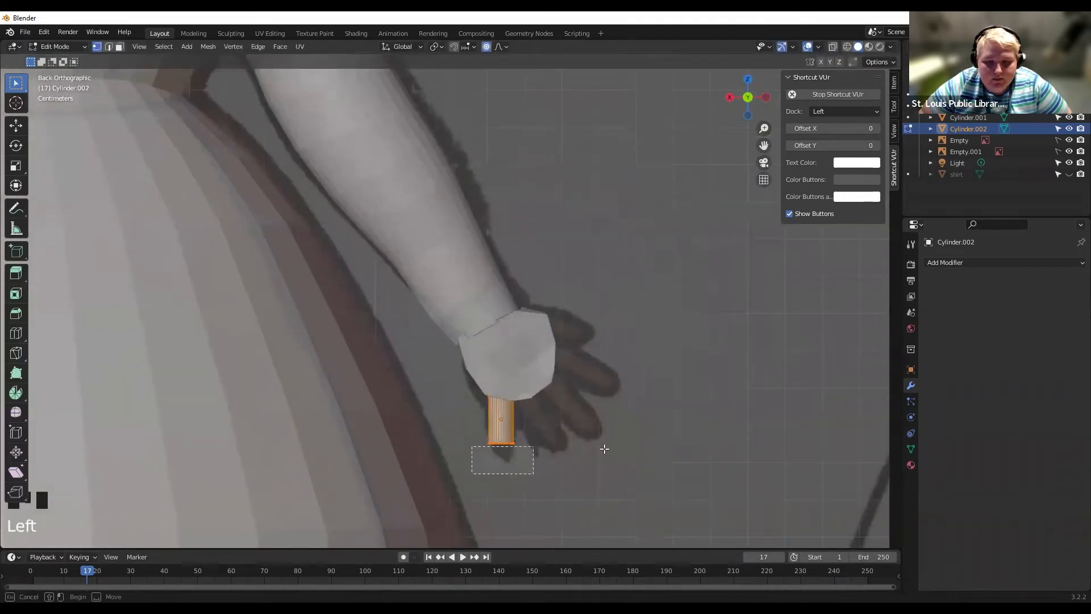
drag(556, 499, 467, 420)
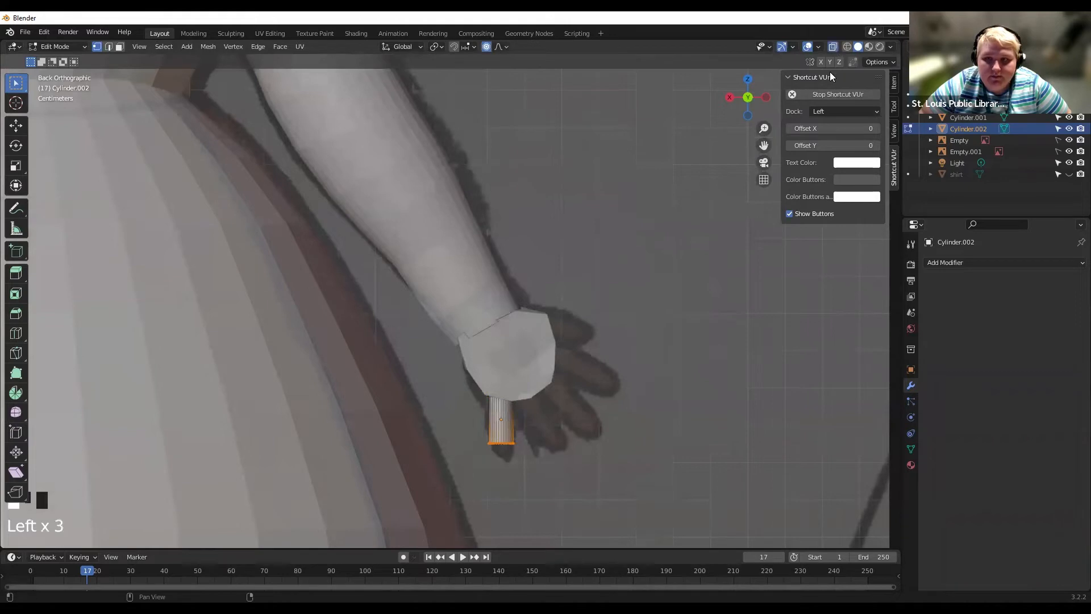
drag(455, 475, 614, 421)
key(s)
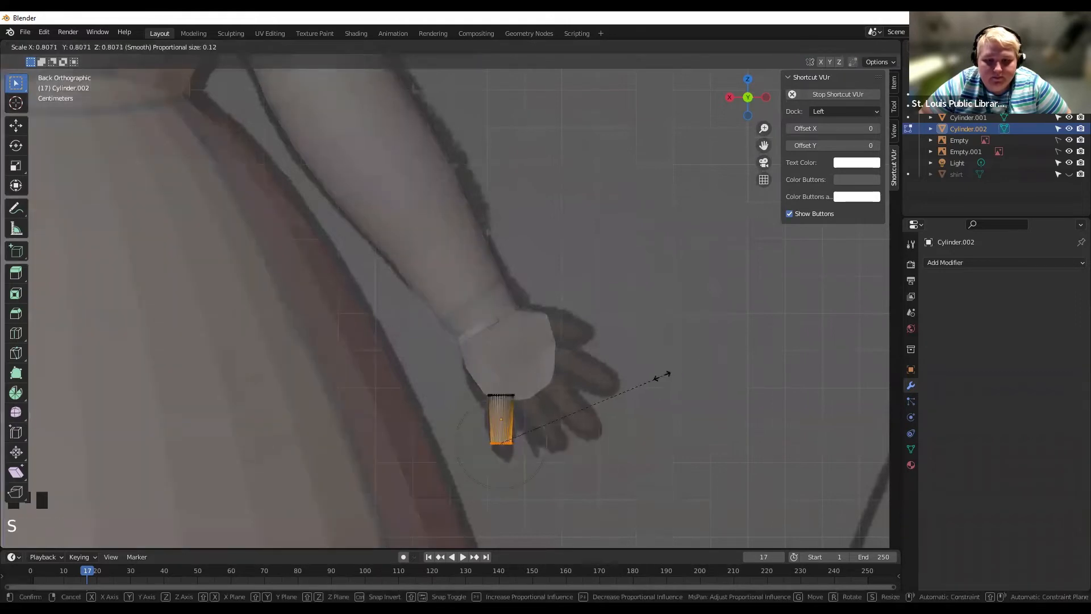
click(643, 377)
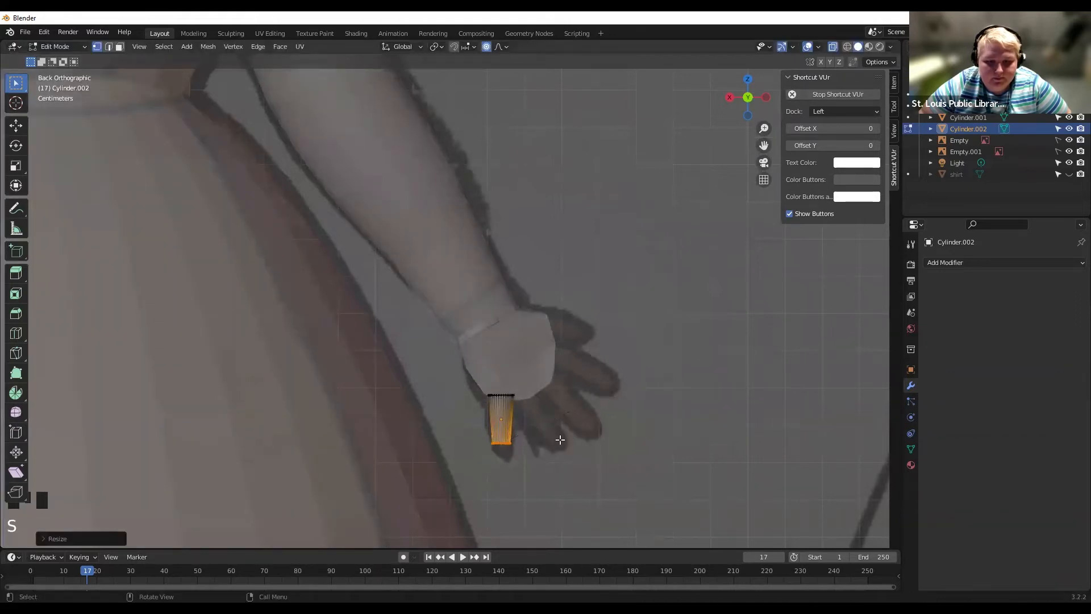
Extrude the finger's lower end downward, then shrink and raise the new end to form a fingertip.
key(e)
click(625, 431)
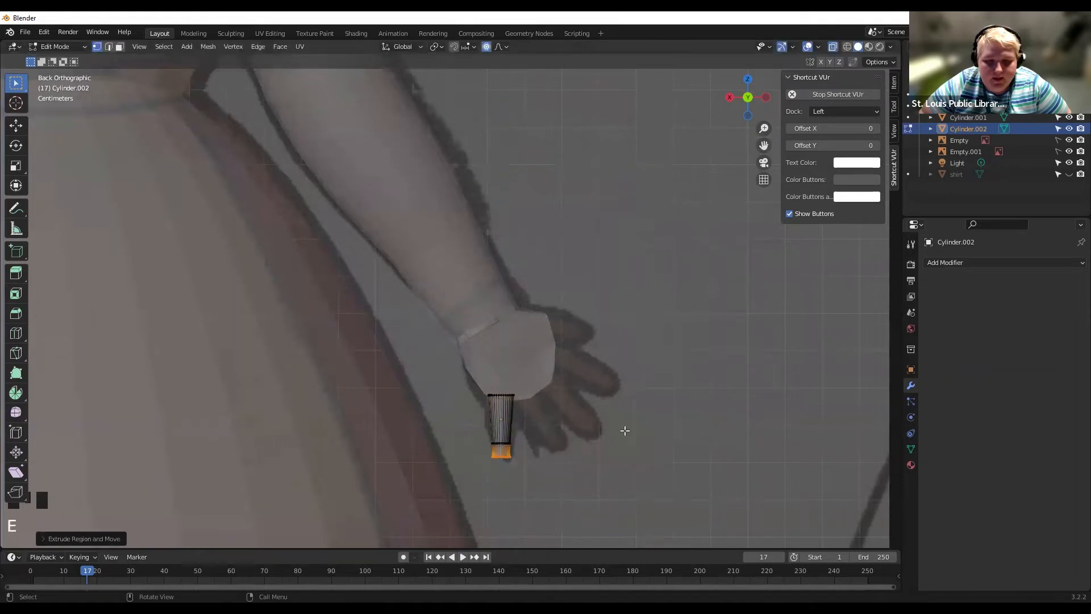
key(s)
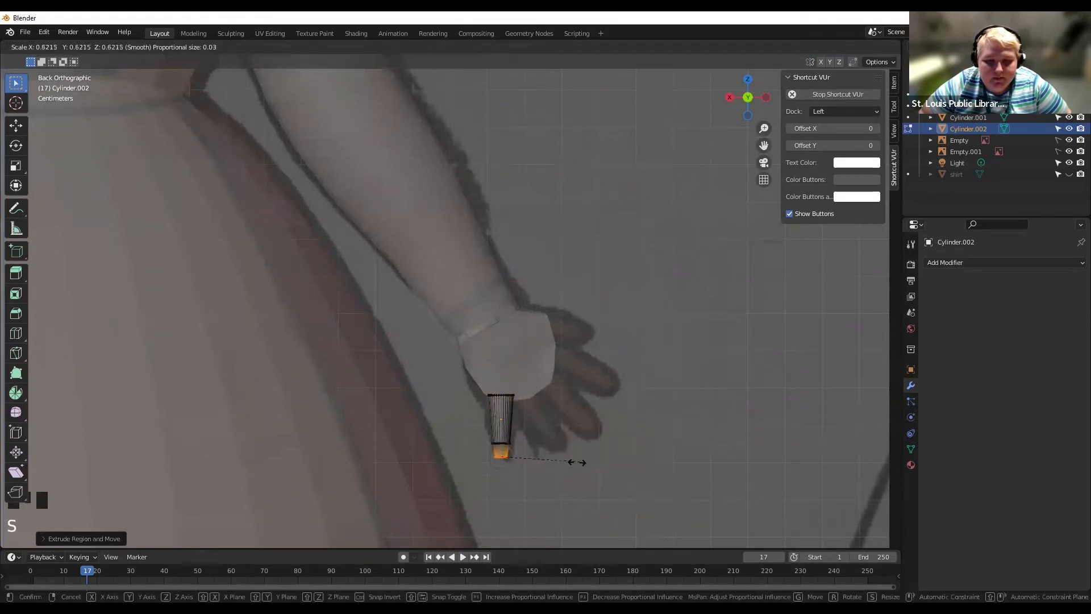
click(565, 461)
key(g)
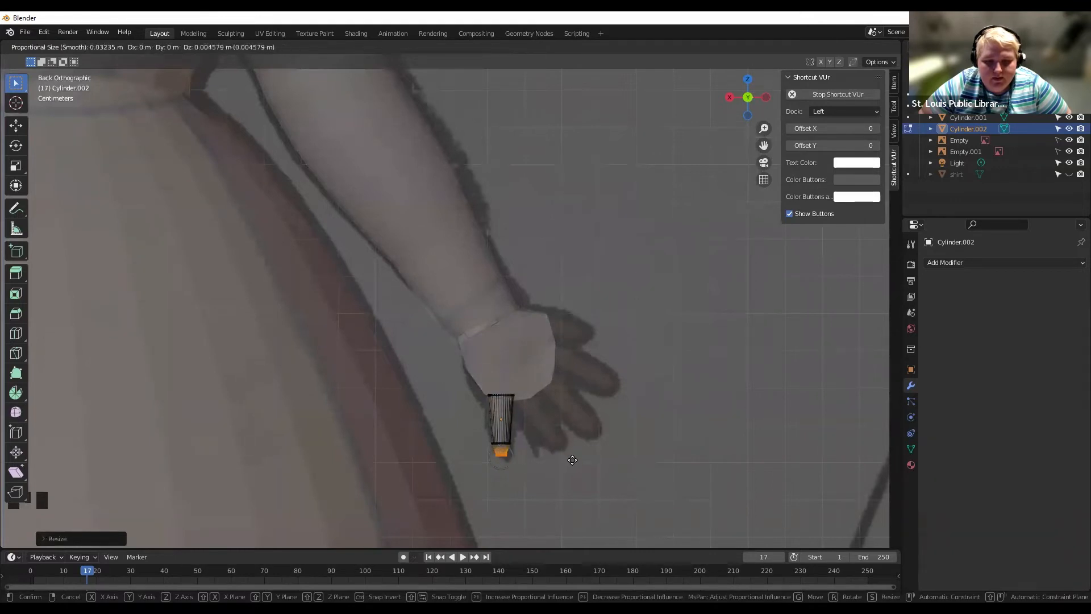
click(580, 440)
key(Tab)
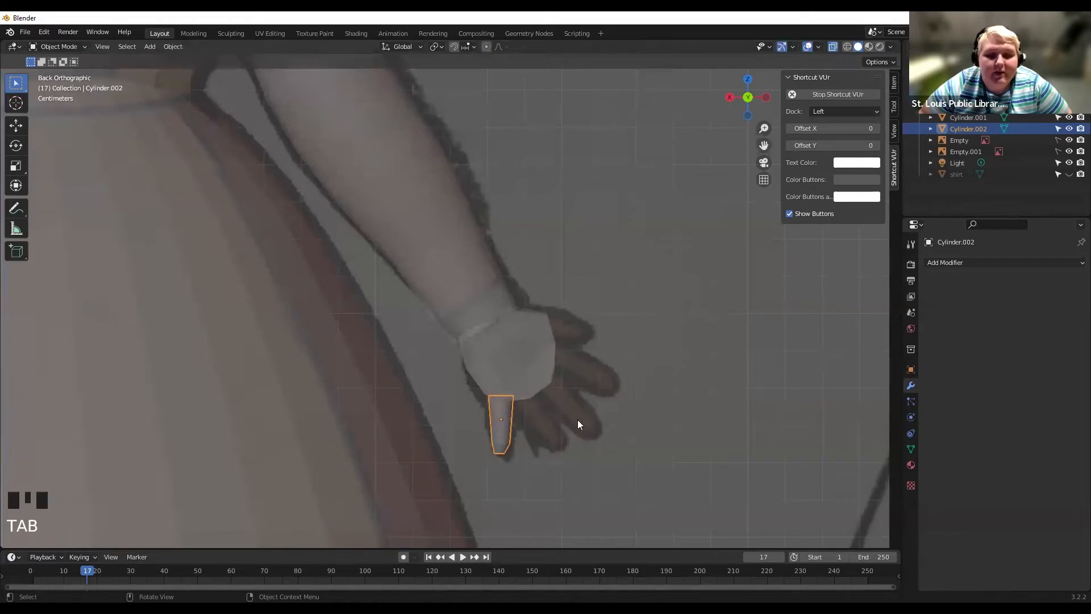
key(Tab)
key(Tab)
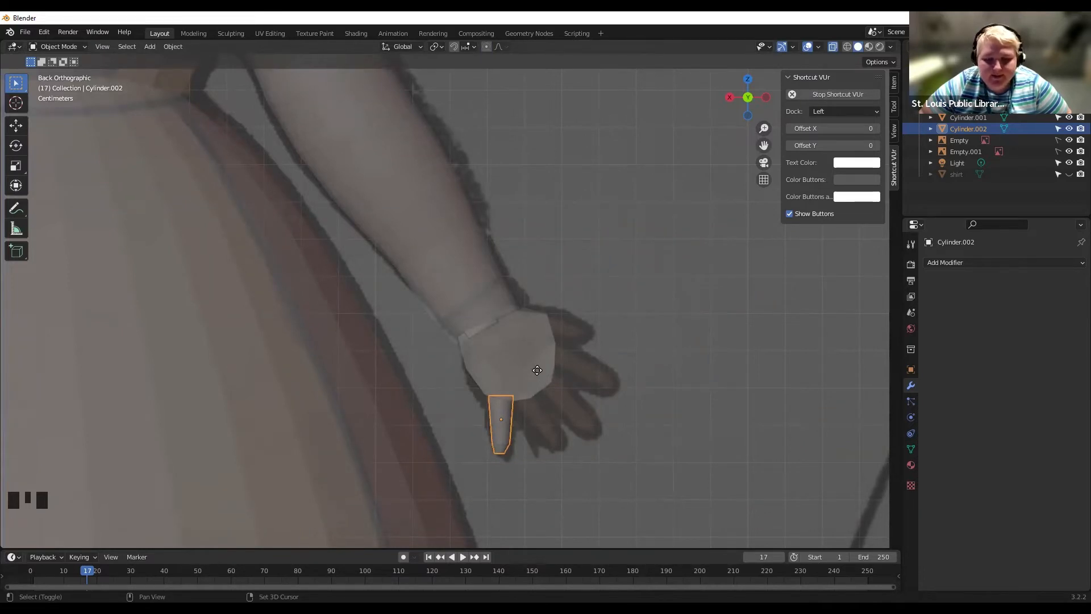
Duplicate the finger over the adjacent drawn finger and rotate the copy to follow its angle.
key(shift+d)
key(r)
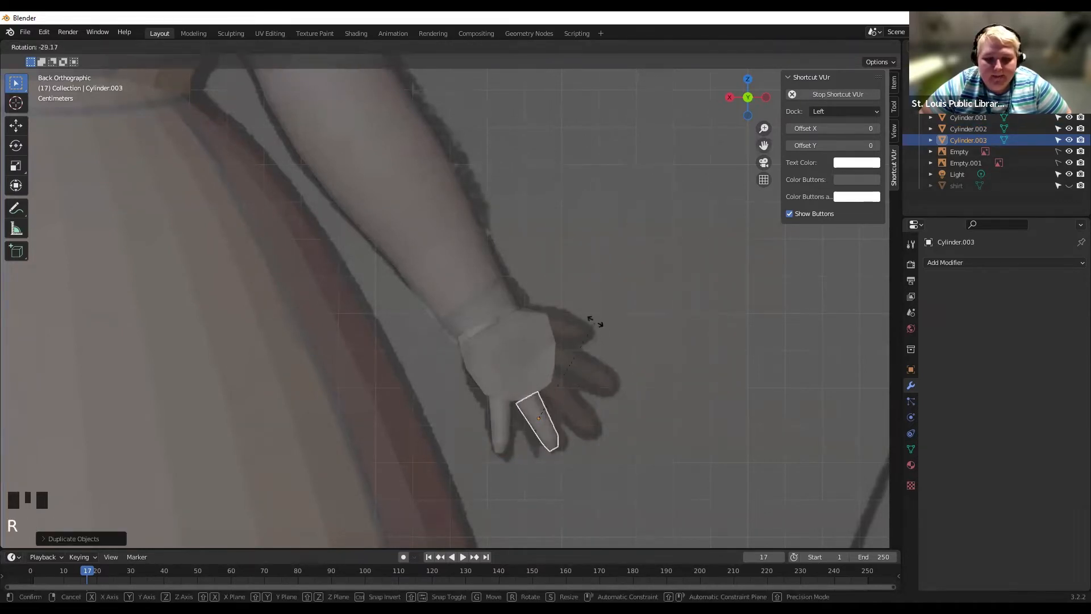
click(643, 345)
Scale the duplicated finger along its local Z axis and refine its position and rotation against the drawing.
key(s)
key(z)
key(z)
click(690, 369)
key(g)
click(694, 367)
key(r)
click(692, 355)
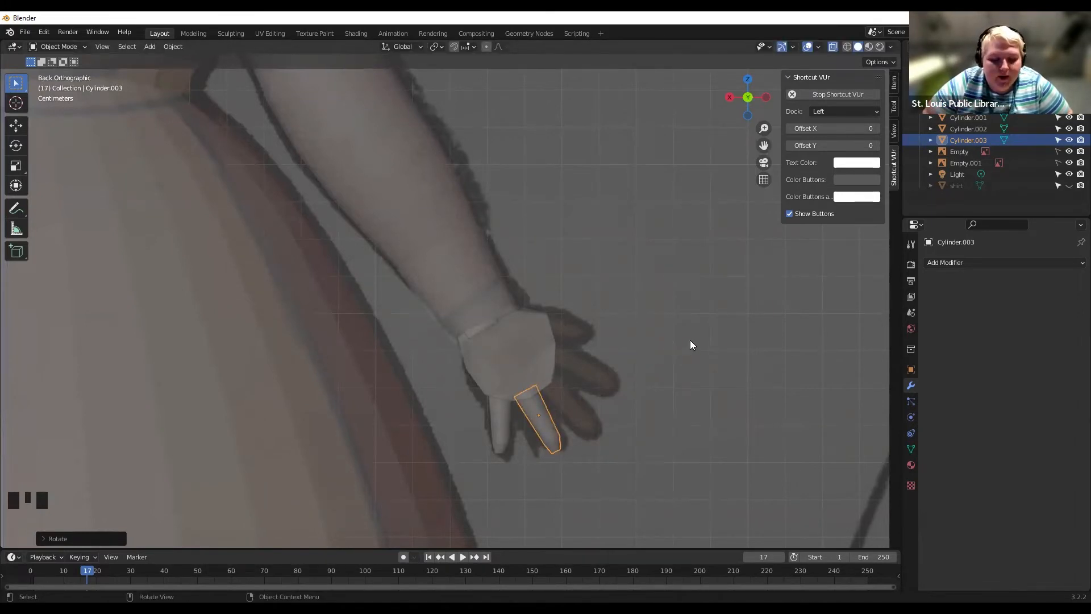
key(s)
key(z)
key(z)
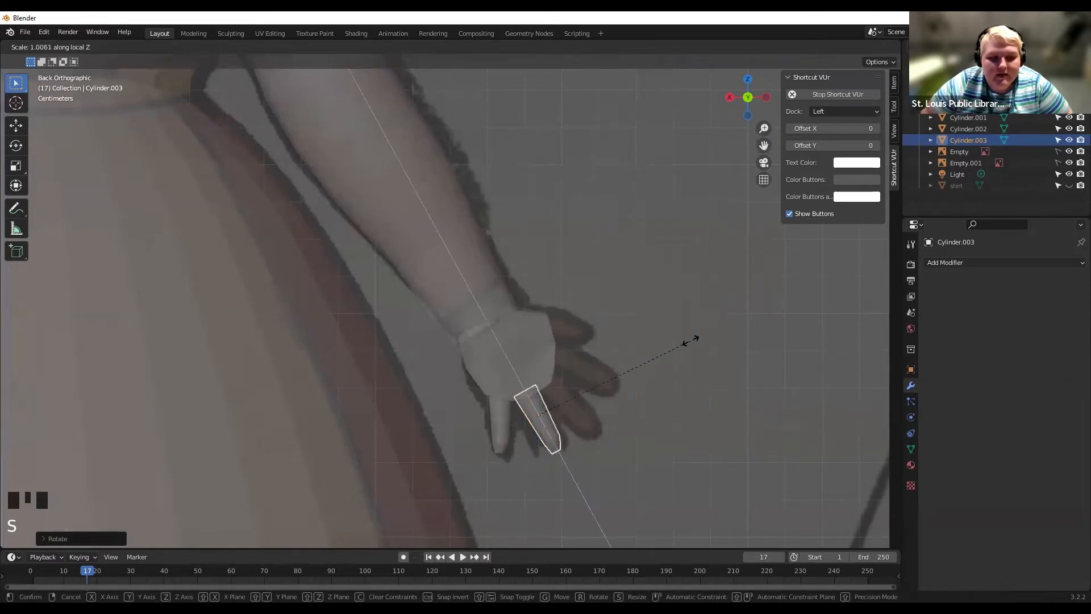
key(z)
key(z)
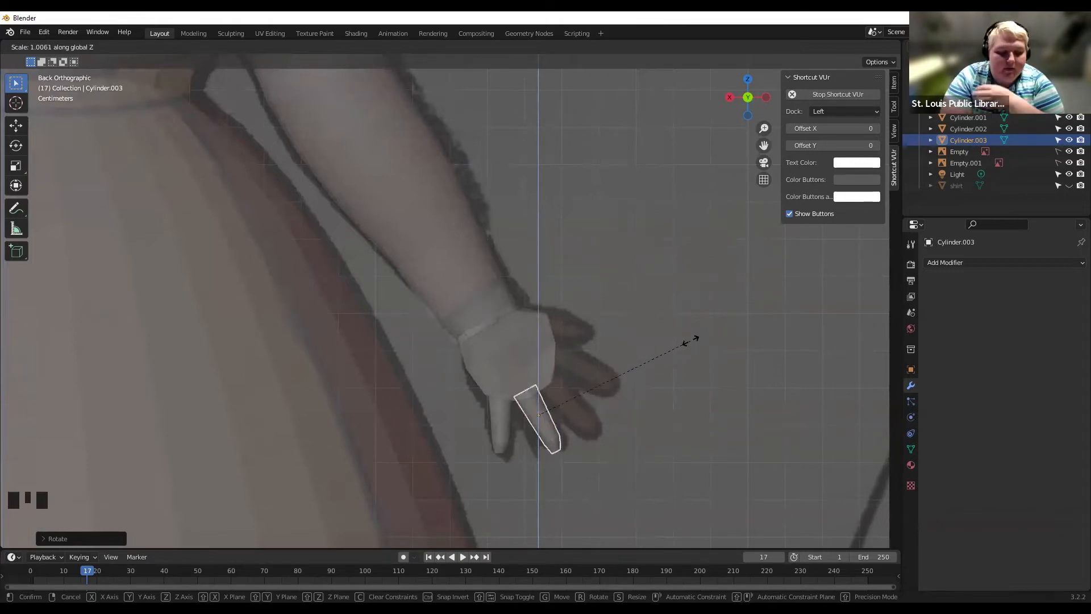
key(z)
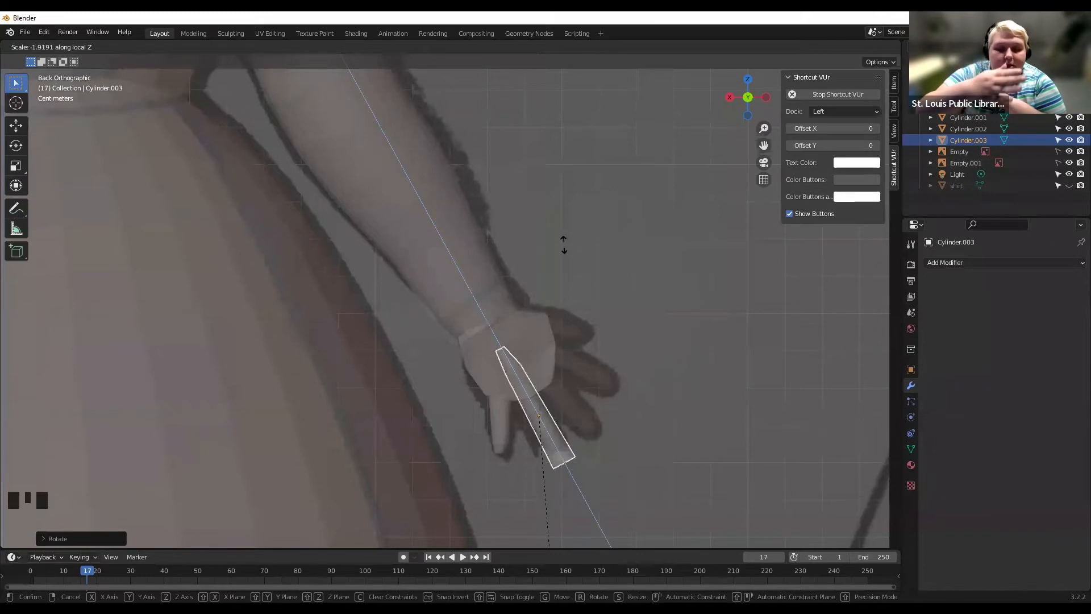
right_click(568, 227)
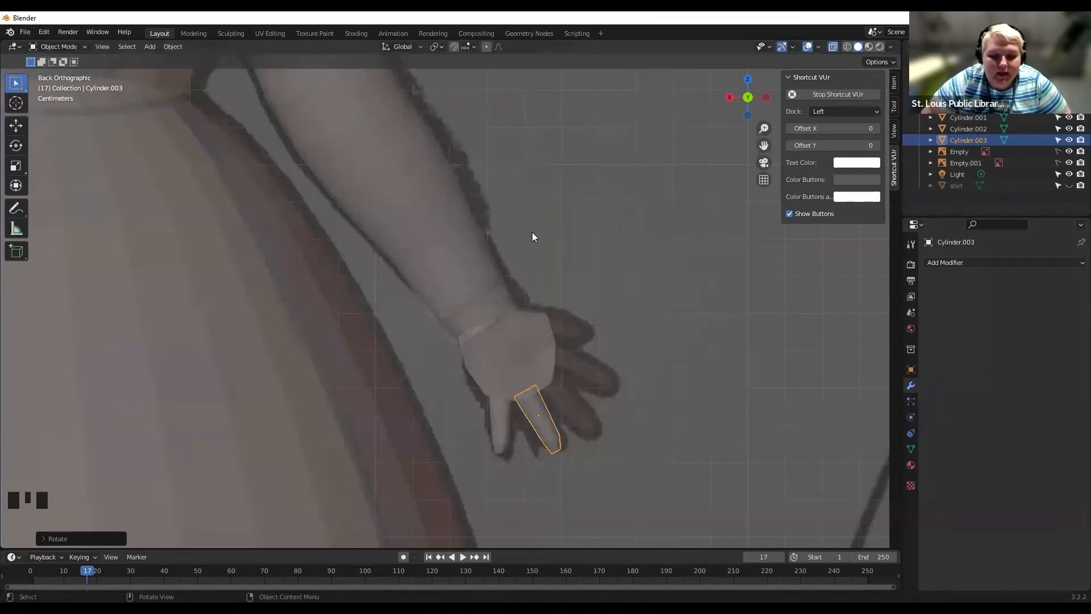
Readjust the second finger's length along its local Z axis and shift it over its drawn counterpart.
key(s)
key(z)
key(z)
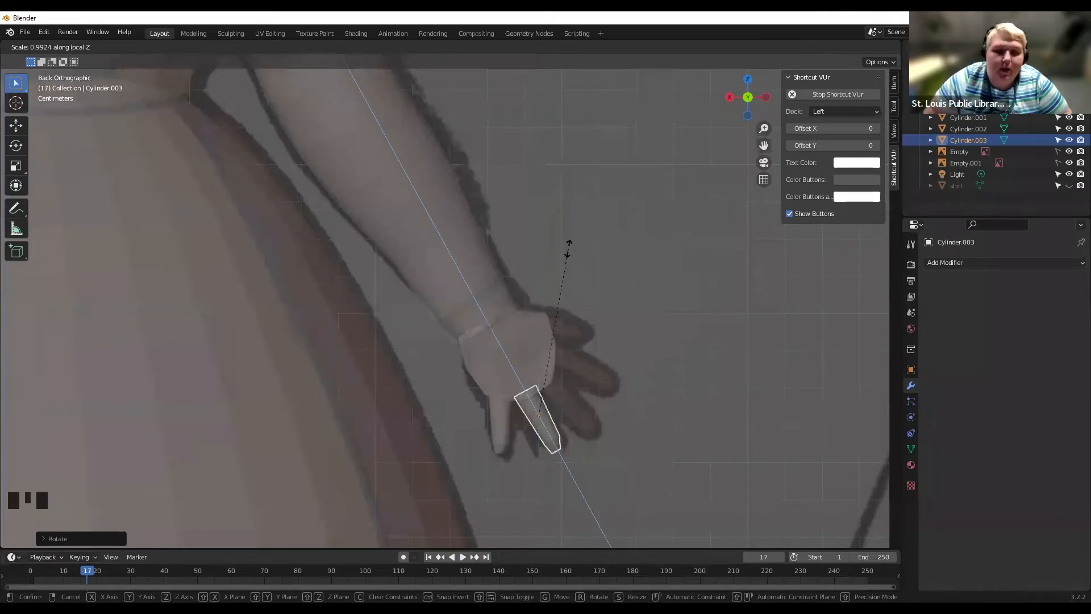
click(591, 249)
key(g)
click(601, 255)
Duplicate the second finger, then rotate and position the copy over the third drawn finger.
key(shift+d)
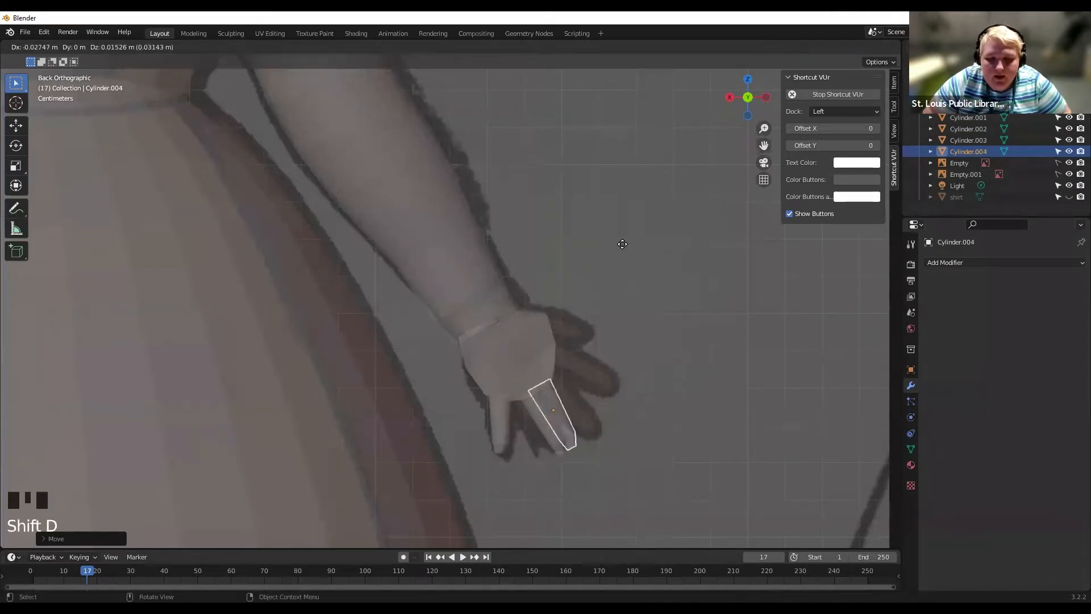
click(636, 243)
key(r)
click(654, 239)
key(g)
key(g)
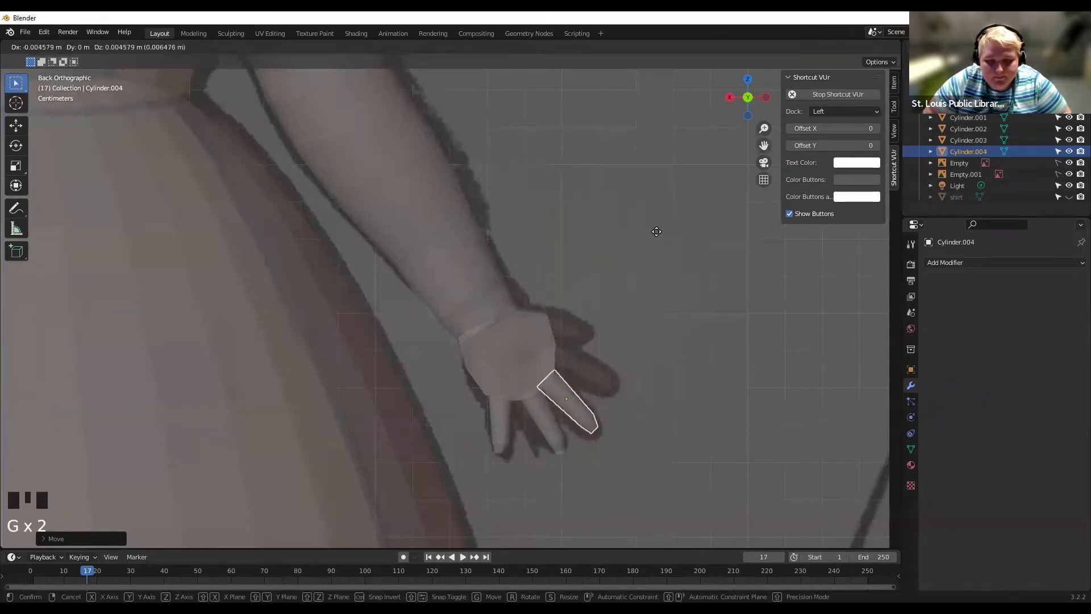
click(617, 286)
Fine-tune the rotation and position of the second finger against the reference drawing.
click(538, 423)
key(r)
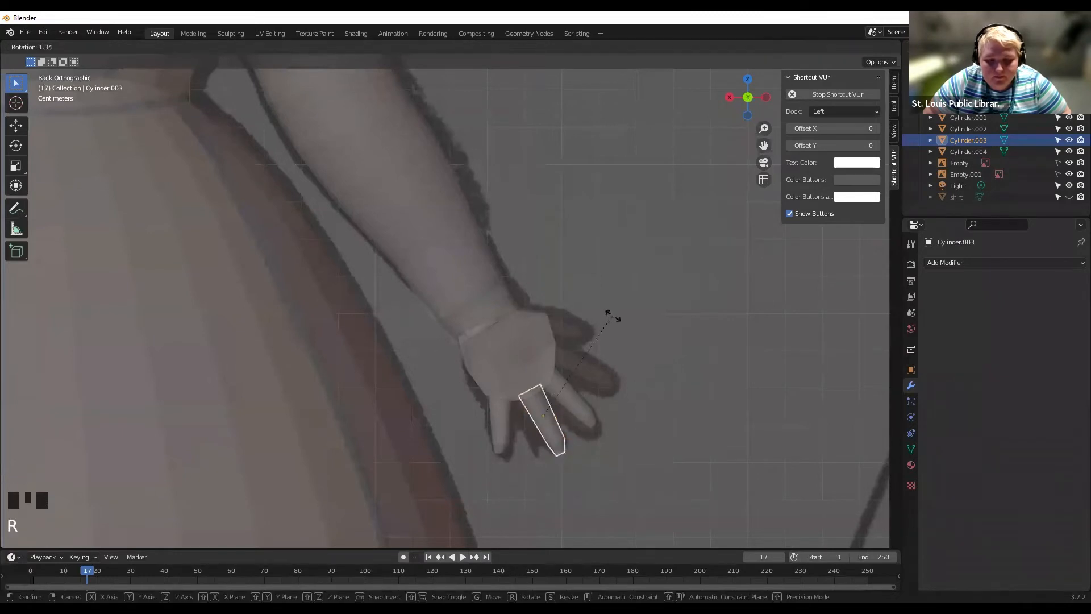
click(613, 320)
key(g)
click(606, 320)
Lengthen the third finger along its local Z axis to match the drawn finger.
click(579, 403)
key(s)
key(z)
key(z)
click(588, 403)
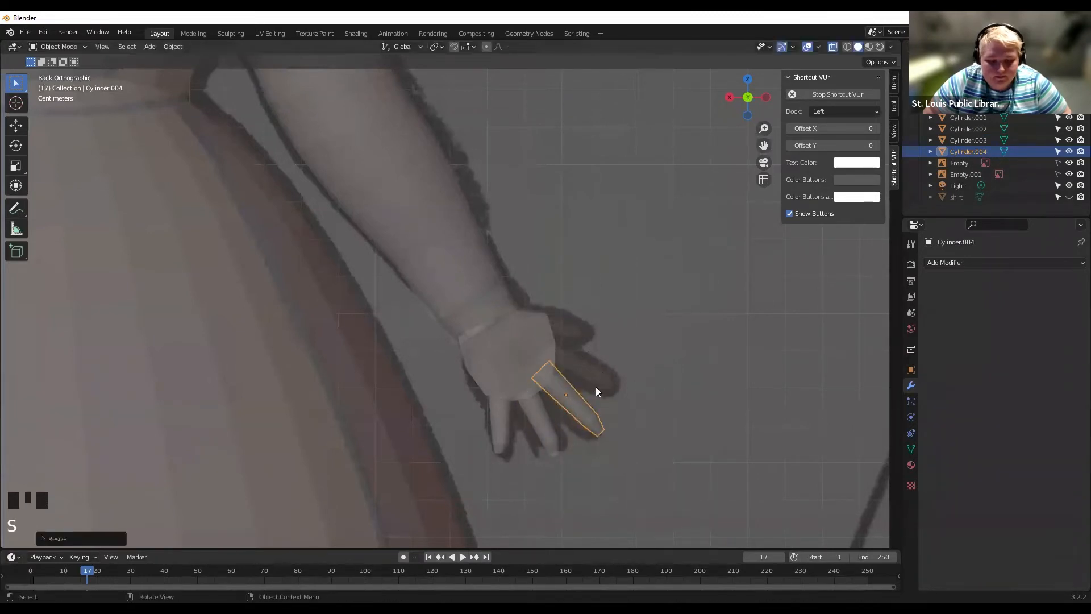
Duplicate the third finger for the fourth one, rotating, moving and slightly shrinking the copy to fit the drawing.
key(shift+d)
click(673, 344)
key(r)
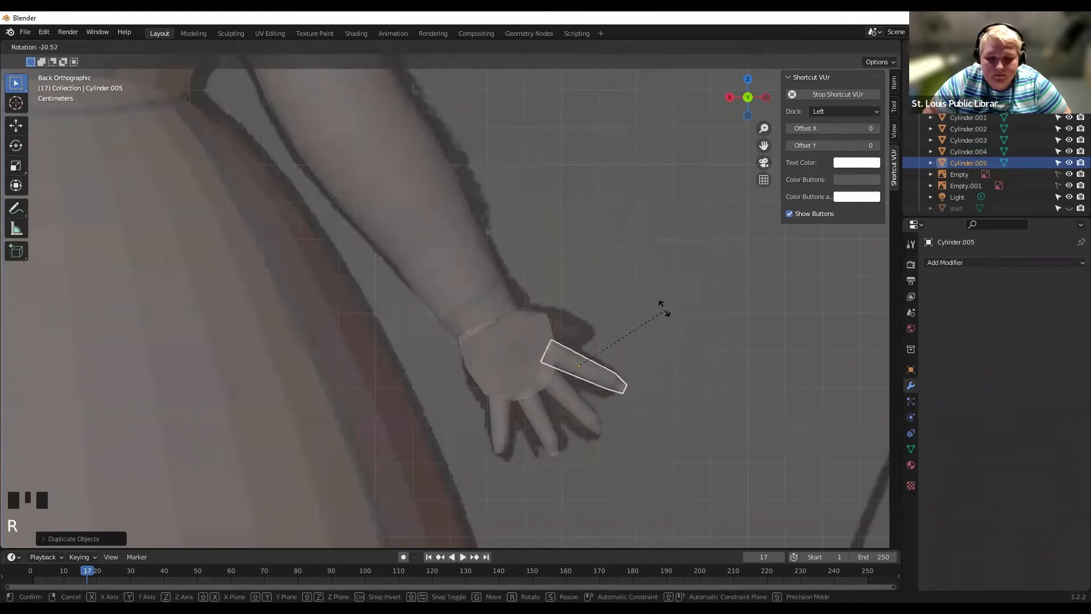
click(661, 312)
key(g)
click(660, 315)
key(s)
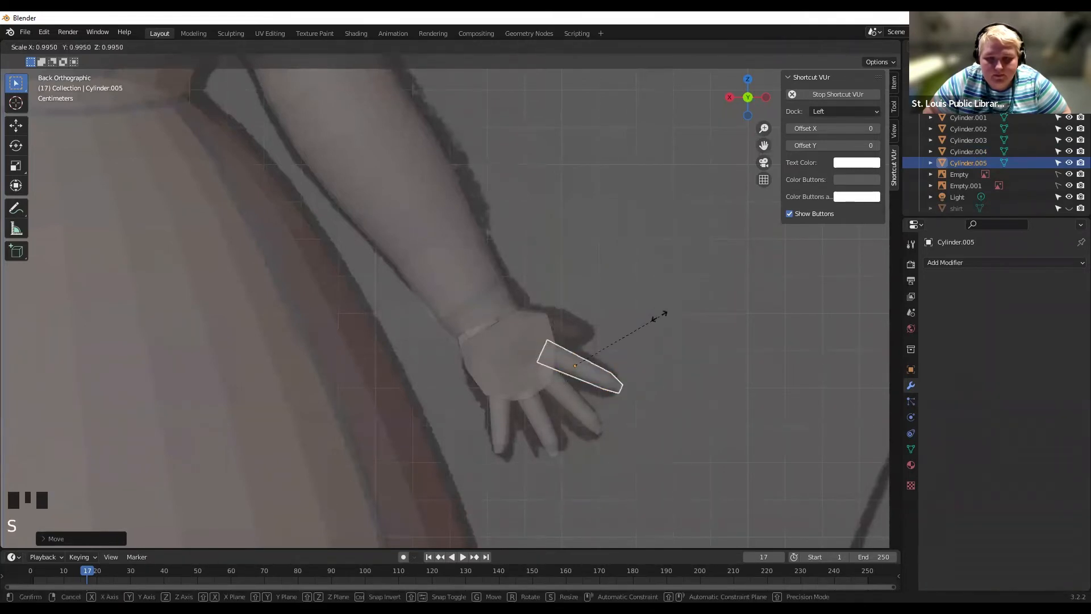
click(623, 347)
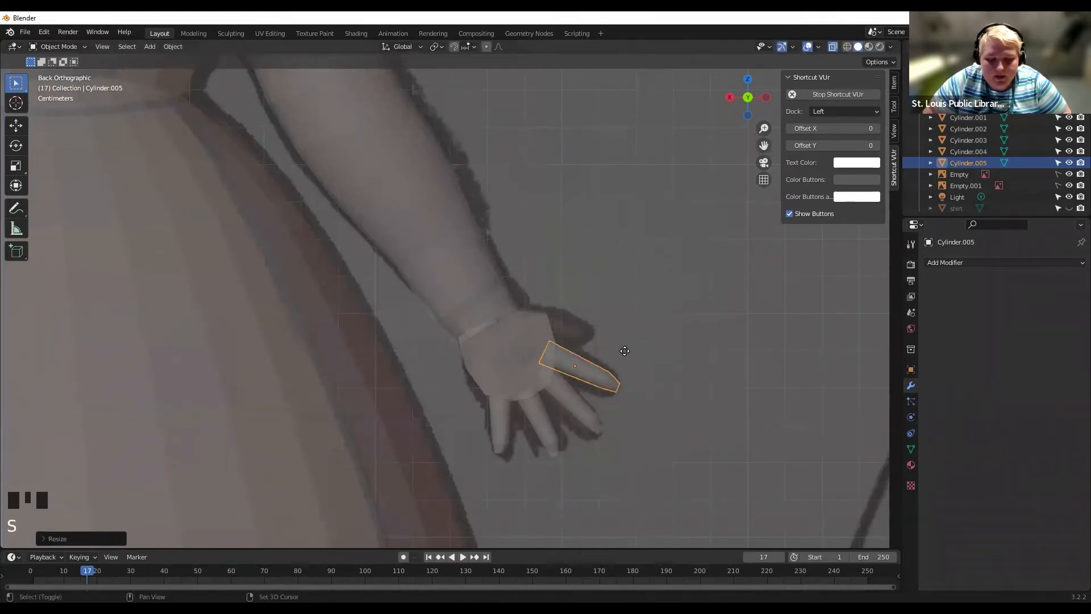
Duplicate the fourth finger over the drawn thumb and rotate and move the copy to follow the thumb's angle.
key(shift+d)
click(619, 314)
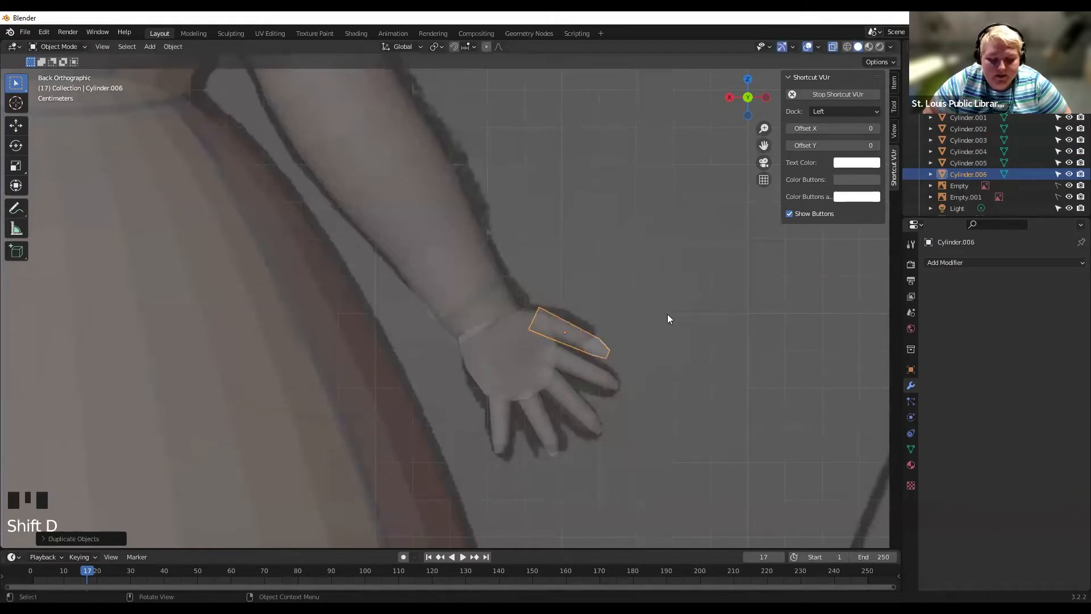
key(r)
click(661, 291)
key(g)
click(654, 287)
key(x)
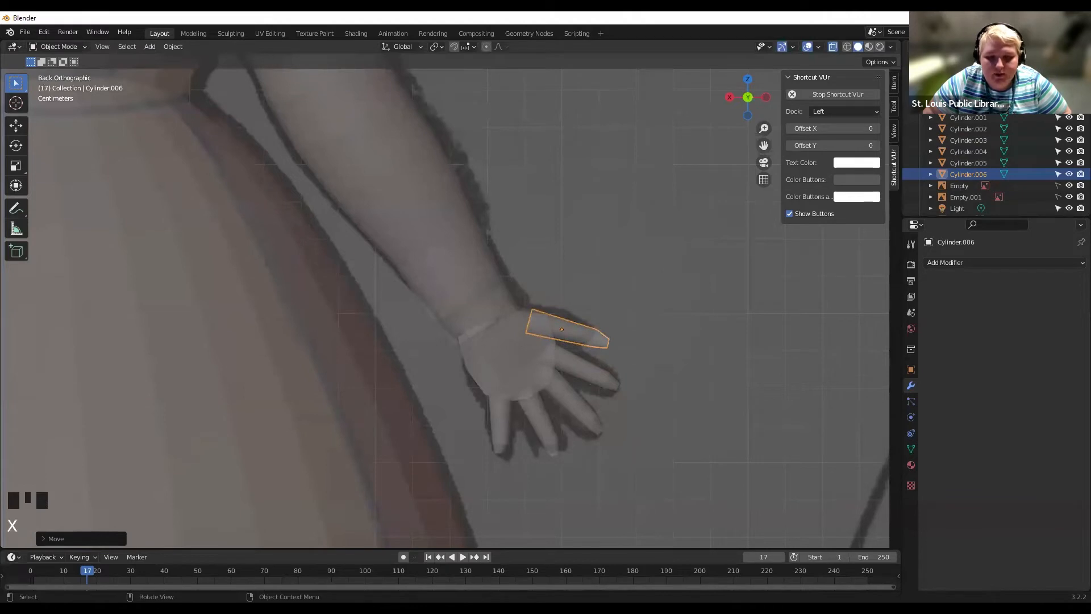
Shorten the thumb along its local Z axis and reposition it over the drawn thumb.
key(s)
key(z)
key(z)
click(648, 296)
key(g)
click(660, 290)
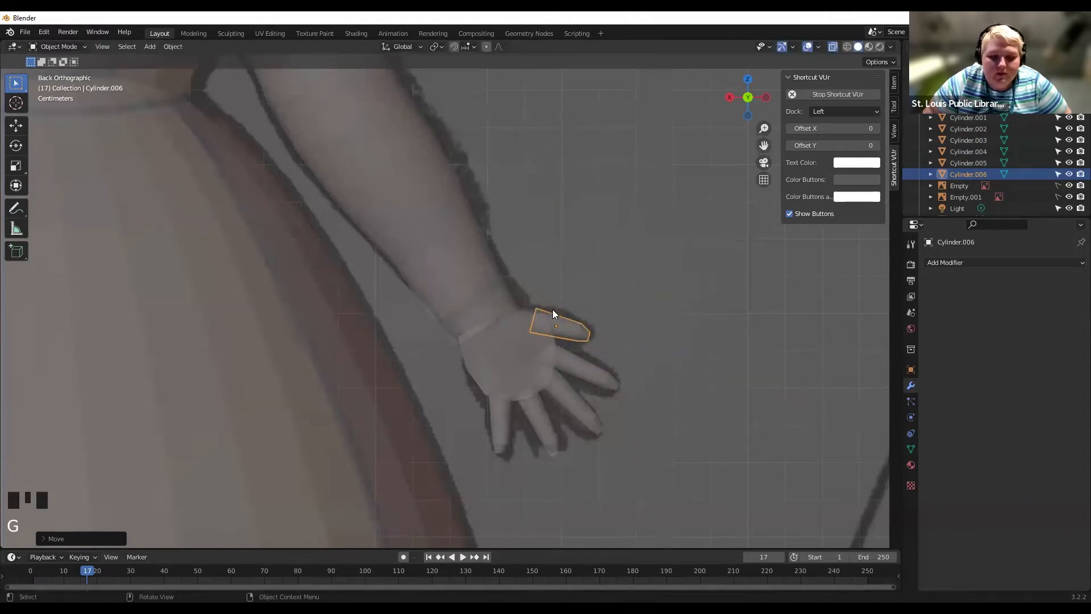
In Edit Mode, move the thumb's tip vertices and its base vertices to match the drawn thumb's outline.
scroll(590, 310, up, 2)
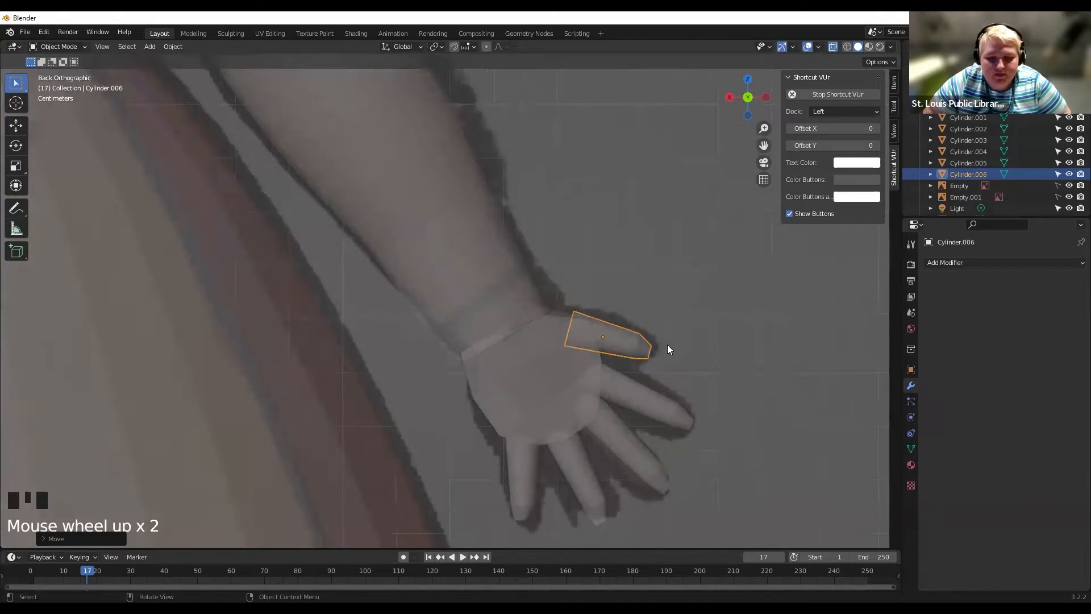
key(Tab)
drag(645, 335, 647, 337)
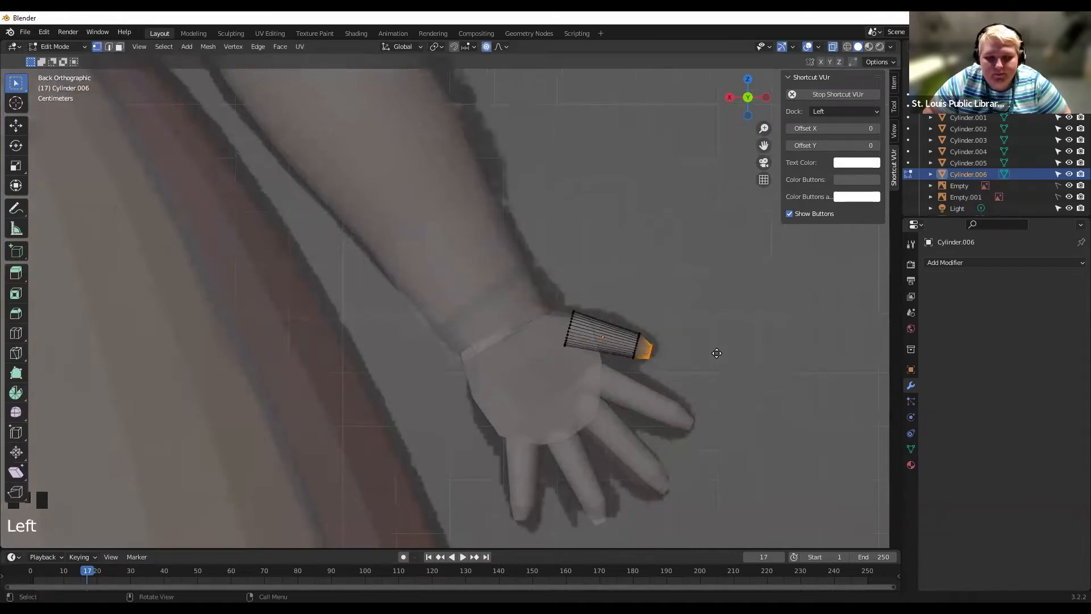
key(g)
click(714, 348)
drag(532, 301, 571, 370)
key(g)
click(607, 284)
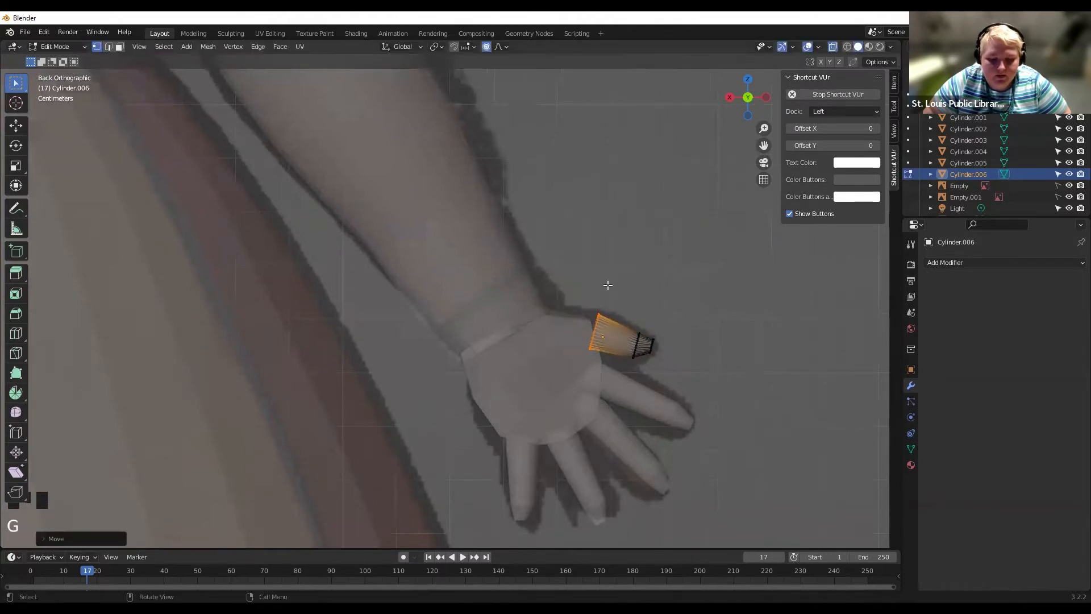
Extrude the thumb's base into the palm, then move and rotate the new end to bend the thumb.
key(e)
click(574, 276)
key(g)
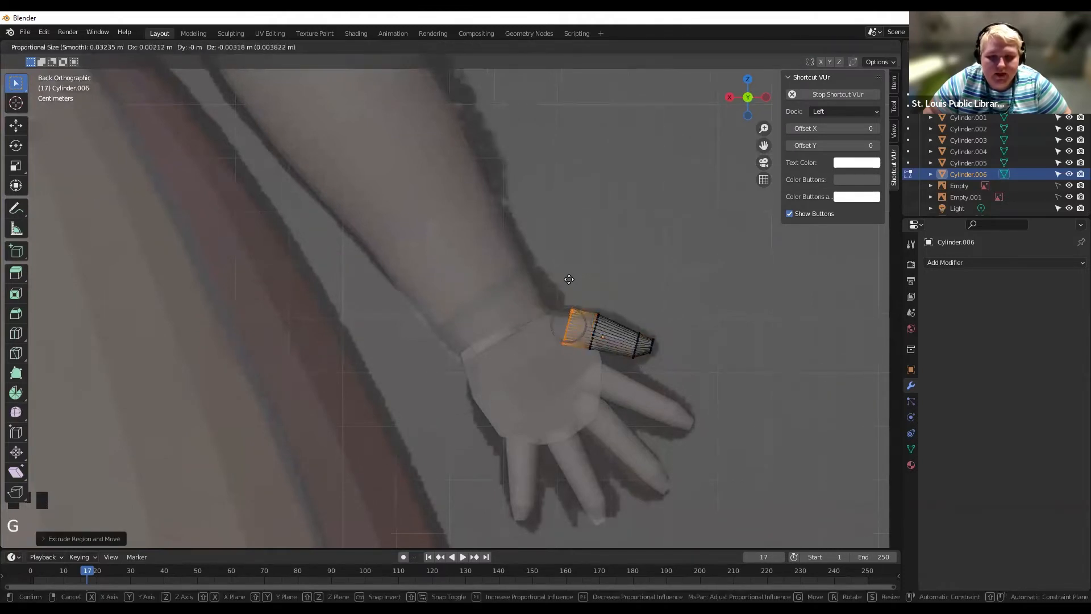
click(560, 278)
key(g)
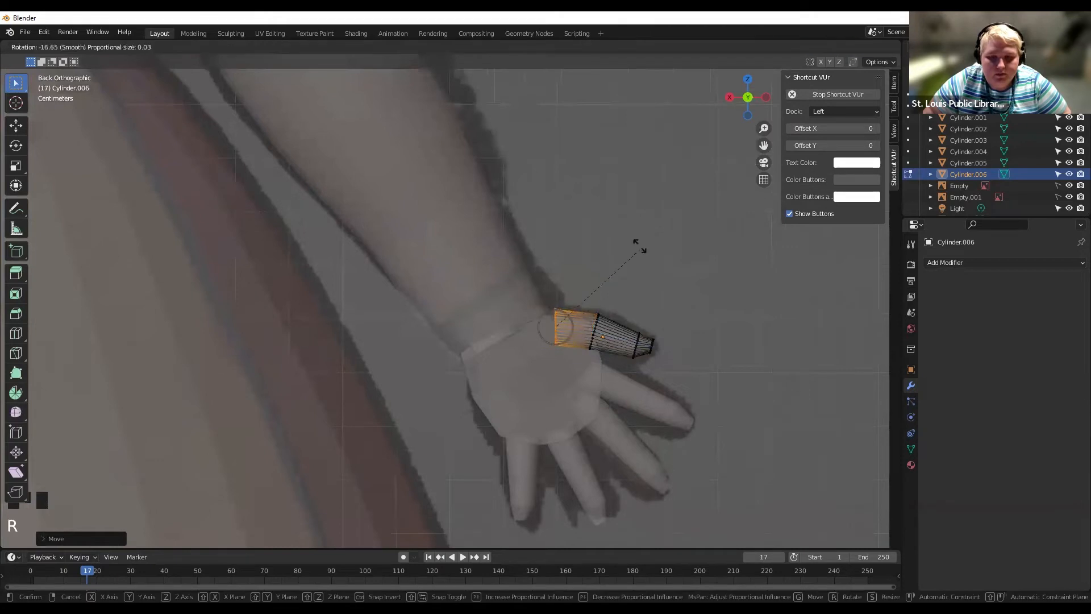
click(631, 250)
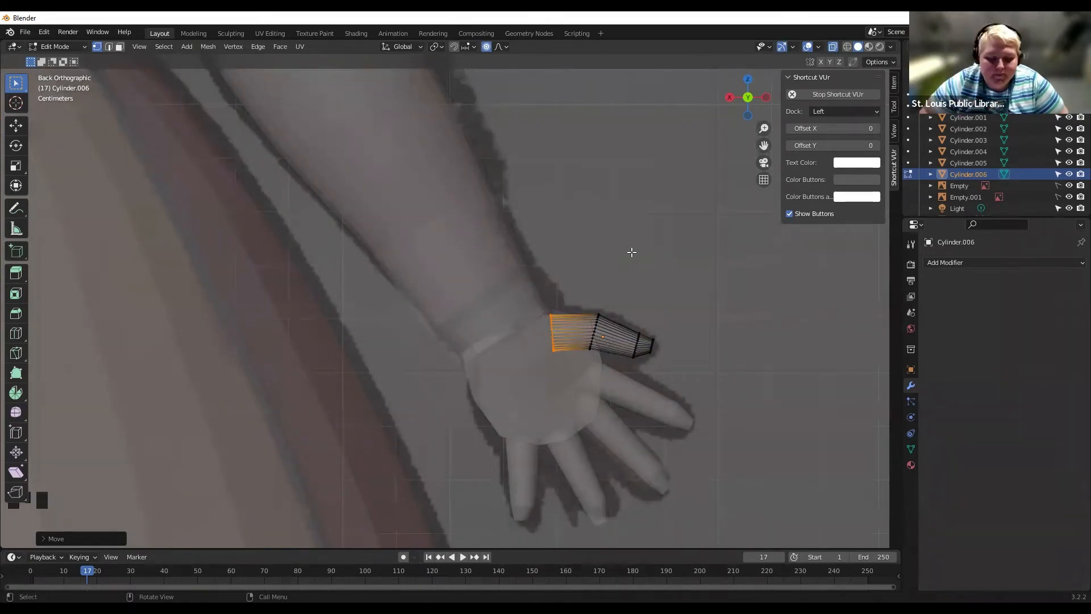
Widen the thumb's base along the global Y axis using proportional editing with a larger influence radius.
key(Tab)
middle_drag(625, 264, 524, 340)
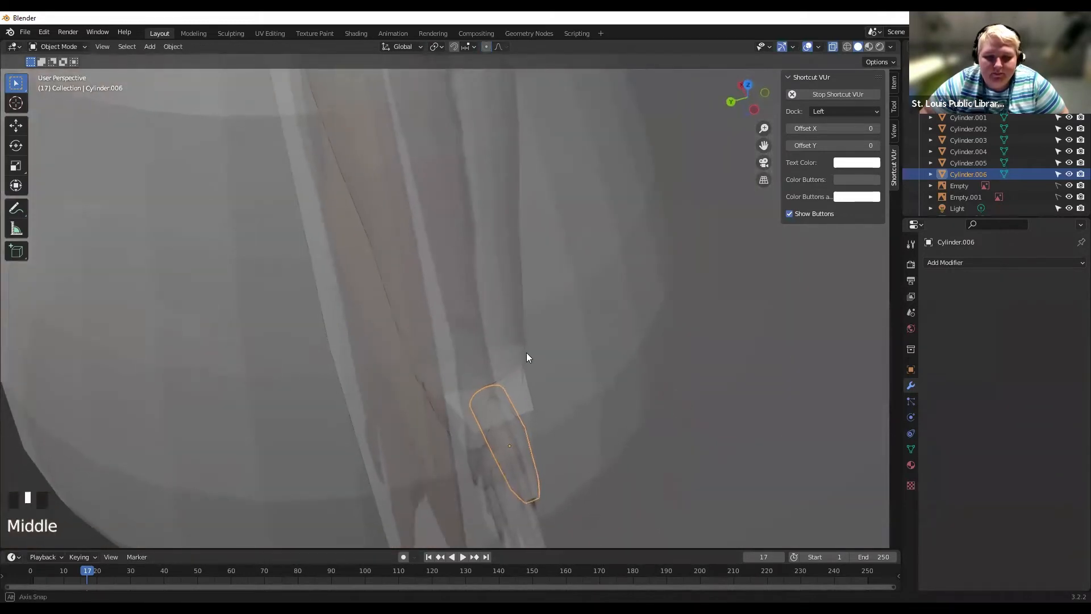
key(Tab)
key(alt+s)
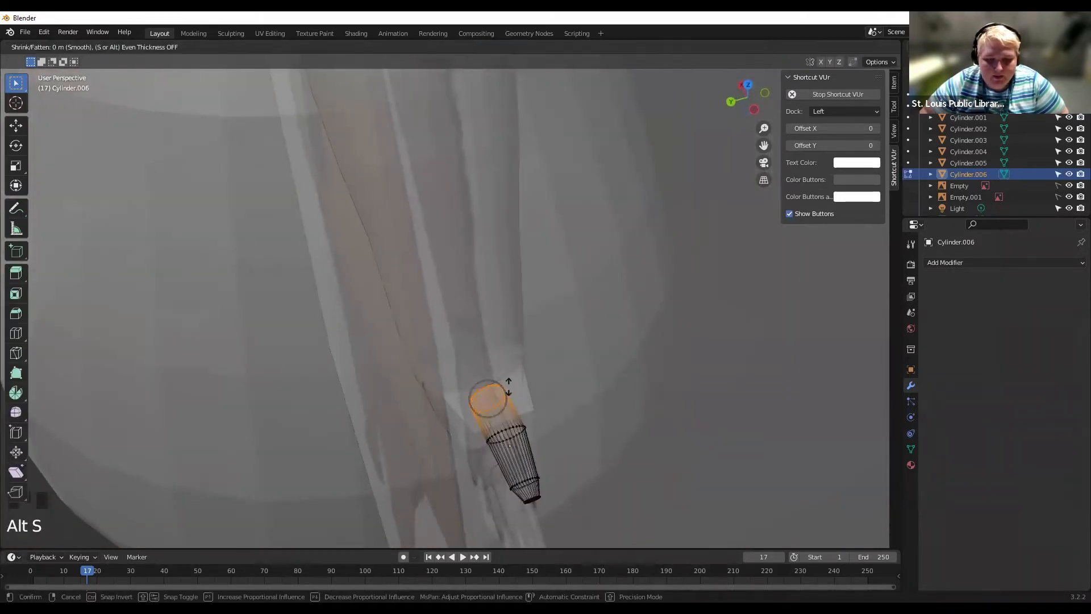
right_click(504, 382)
key(s)
key(x)
key(y)
scroll(542, 365, down, 7)
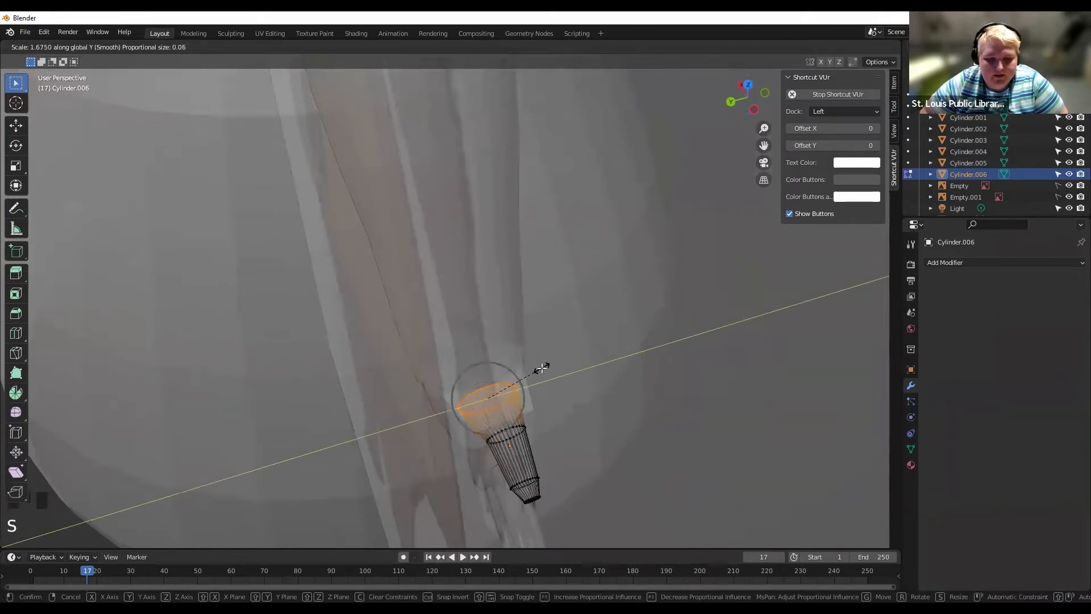
click(534, 367)
key(Tab)
middle_drag(533, 368, 628, 360)
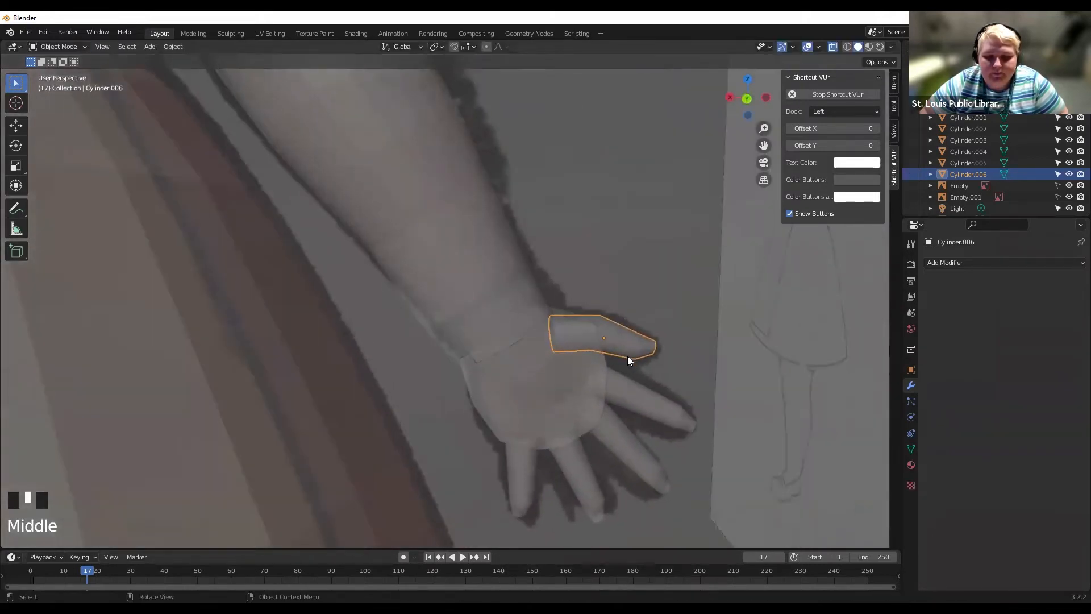
Return to the back orthographic view and turn off X-ray.
click(747, 100)
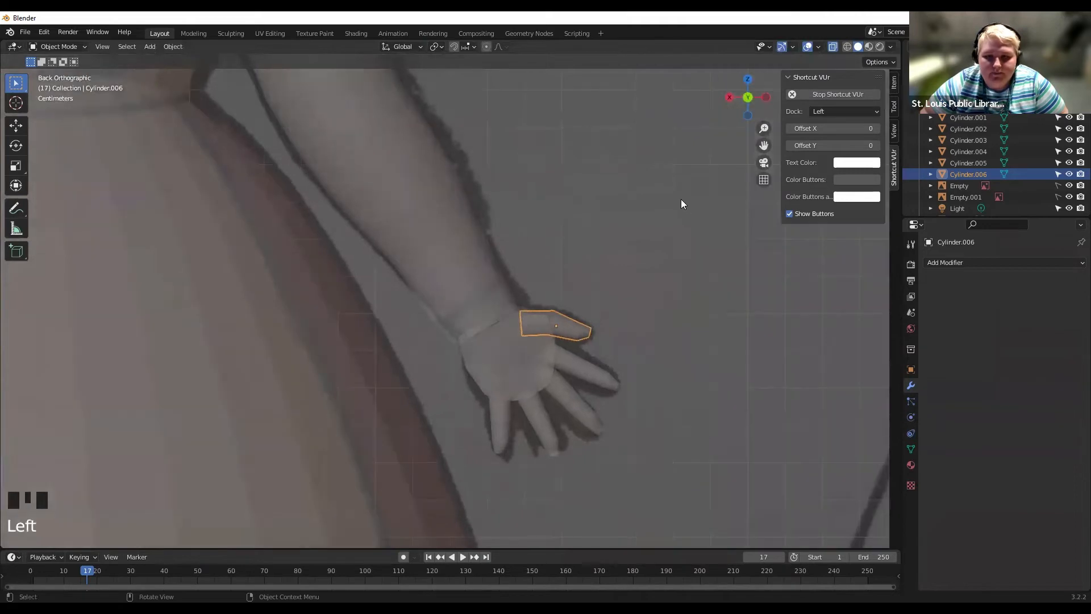
scroll(684, 227, down, 3)
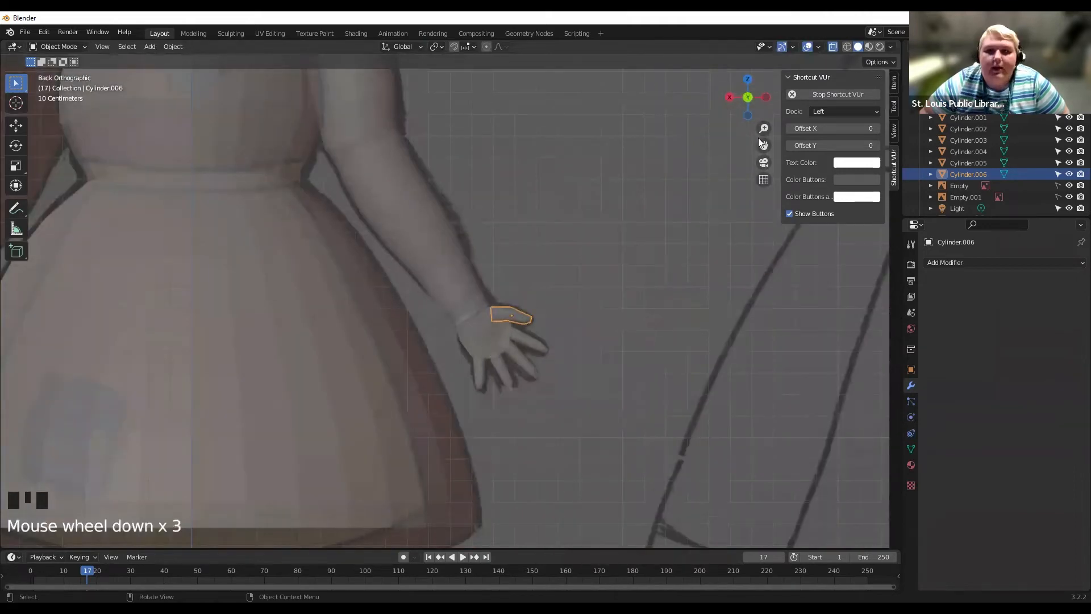
drag(761, 142, 769, 149)
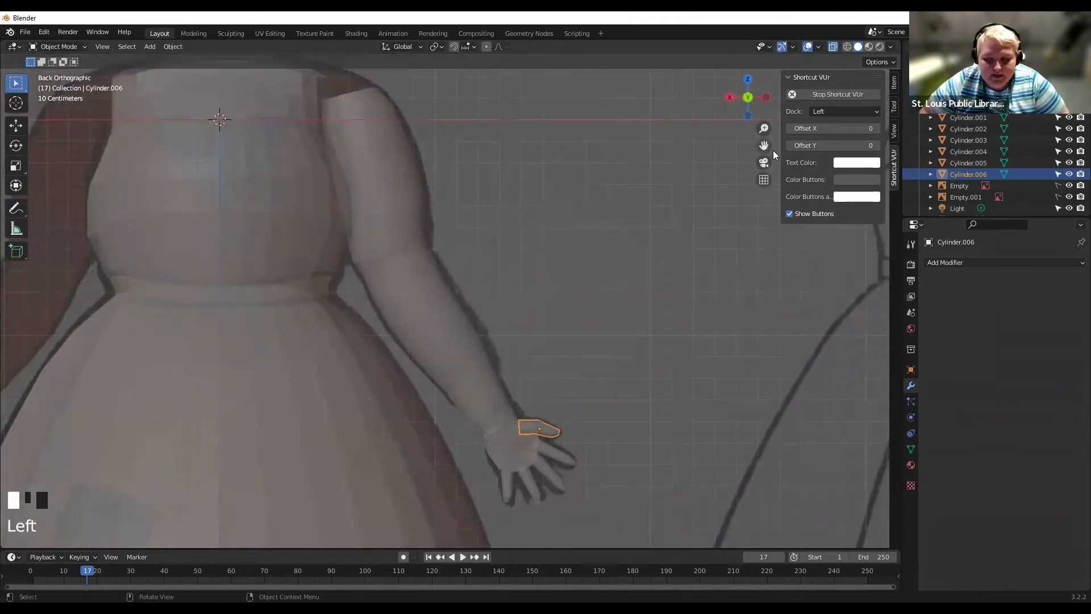
scroll(688, 203, down, 2)
click(835, 47)
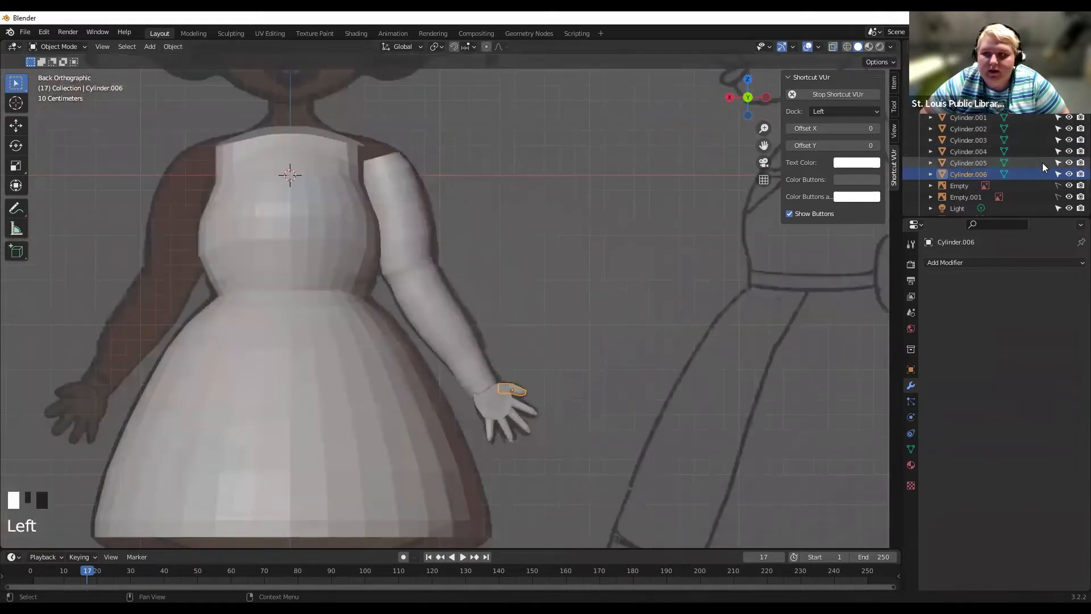
Hide both reference image empties, Empty and Empty.001, keeping the thumb visible, and view the model at an angle.
scroll(1043, 163, down, 2)
click(1068, 160)
click(1069, 171)
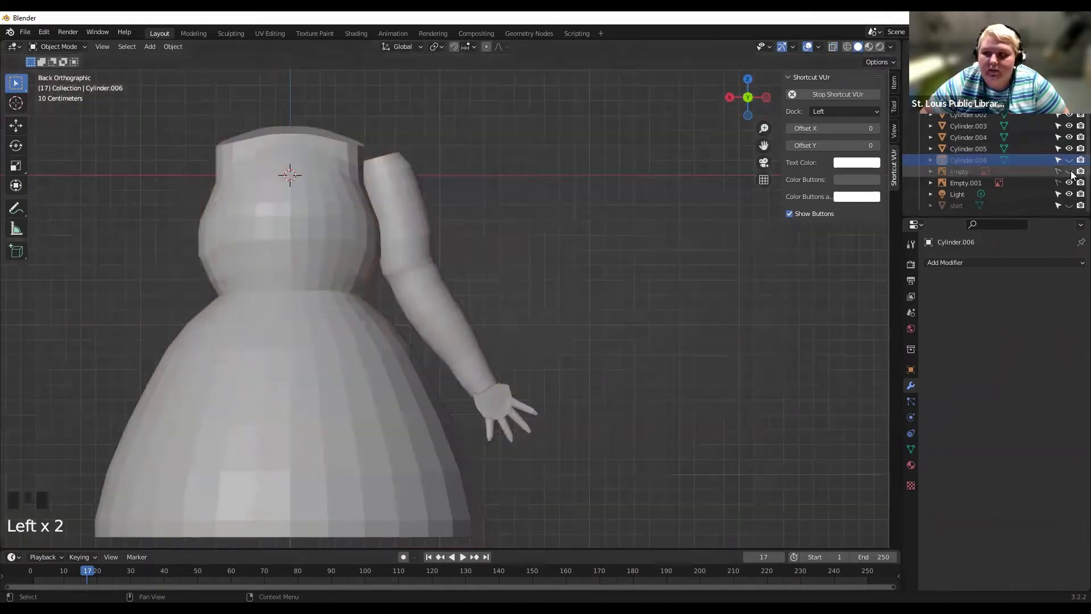
click(1068, 160)
click(1069, 183)
middle_drag(634, 278, 536, 267)
scroll(547, 248, up, 2)
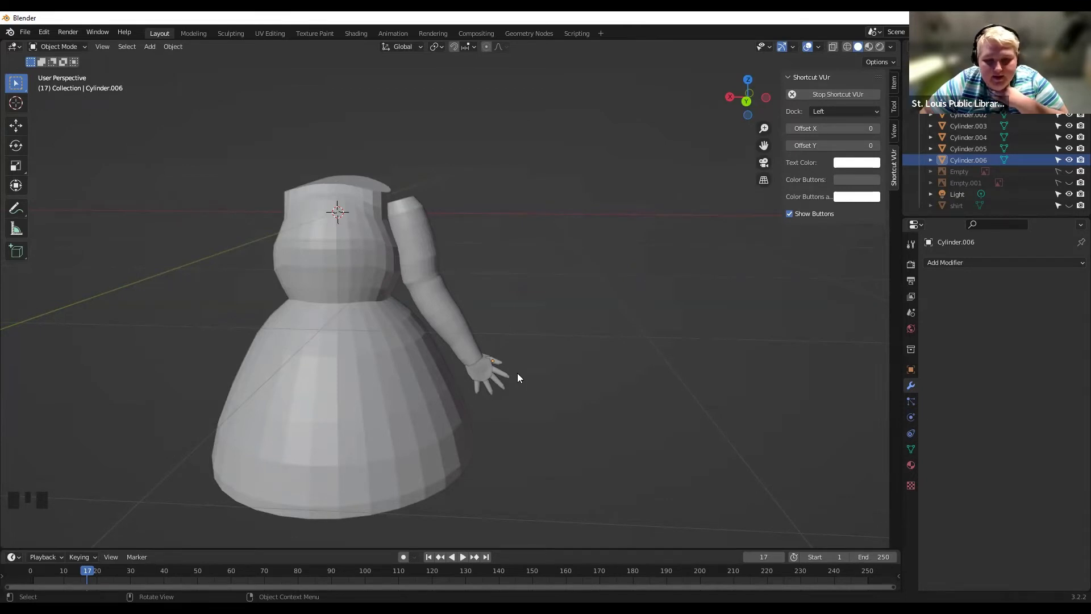
scroll(517, 376, up, 1)
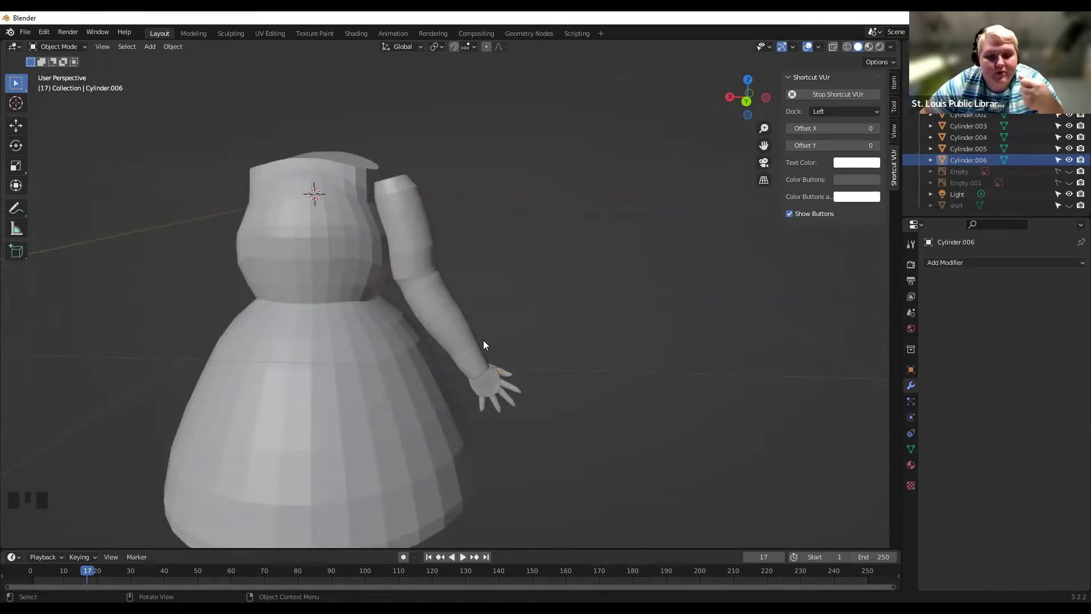
drag(464, 337, 536, 413)
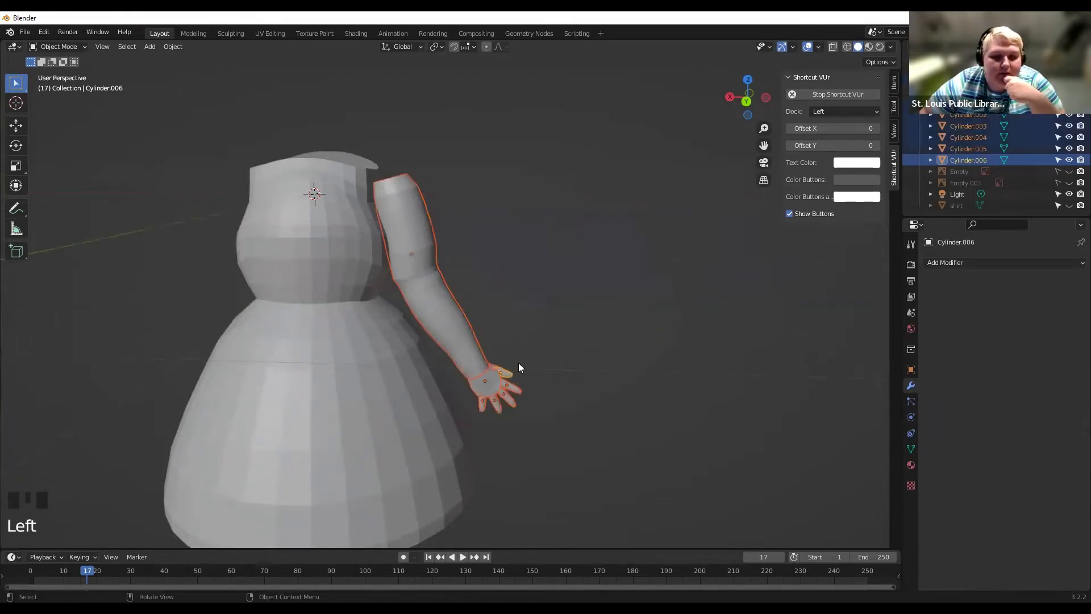
click(534, 316)
click(574, 285)
drag(573, 284, 472, 399)
click(523, 346)
Select the arm, the palm and all the fingers together with the thumb, and shade them smooth.
click(447, 340)
shift+click(482, 379)
shift+click(509, 385)
shift+click(506, 392)
shift+click(500, 399)
shift+click(492, 405)
shift+click(484, 402)
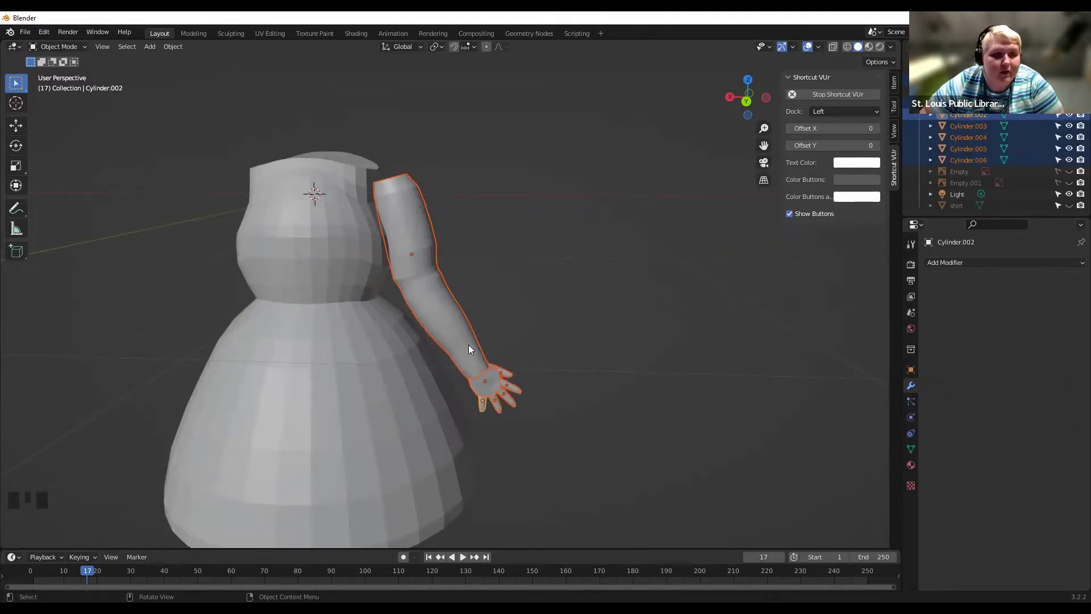
click(506, 267)
drag(537, 404, 469, 310)
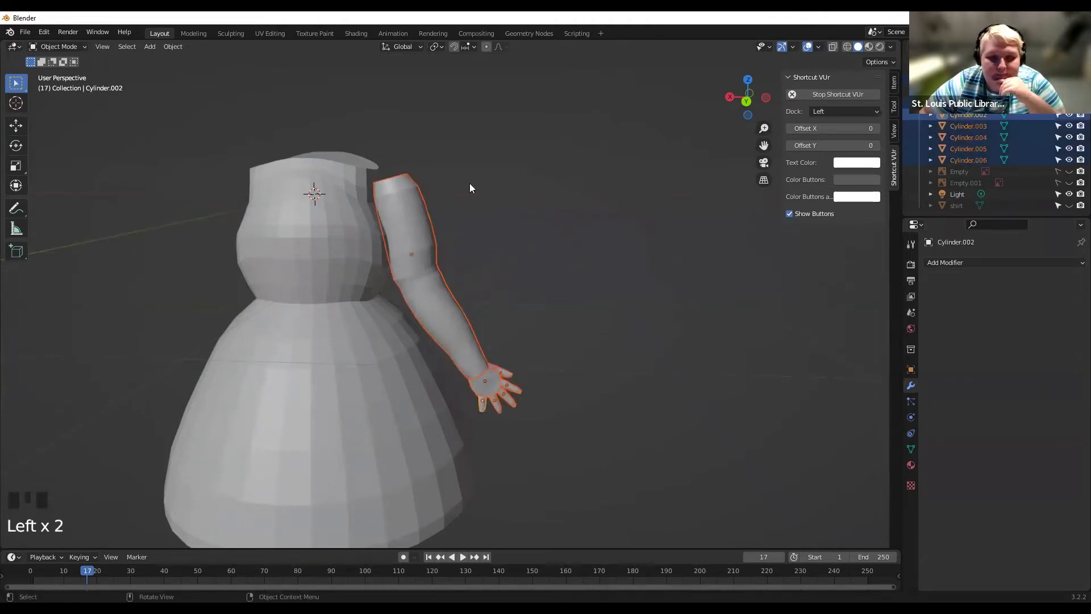
right_click(501, 210)
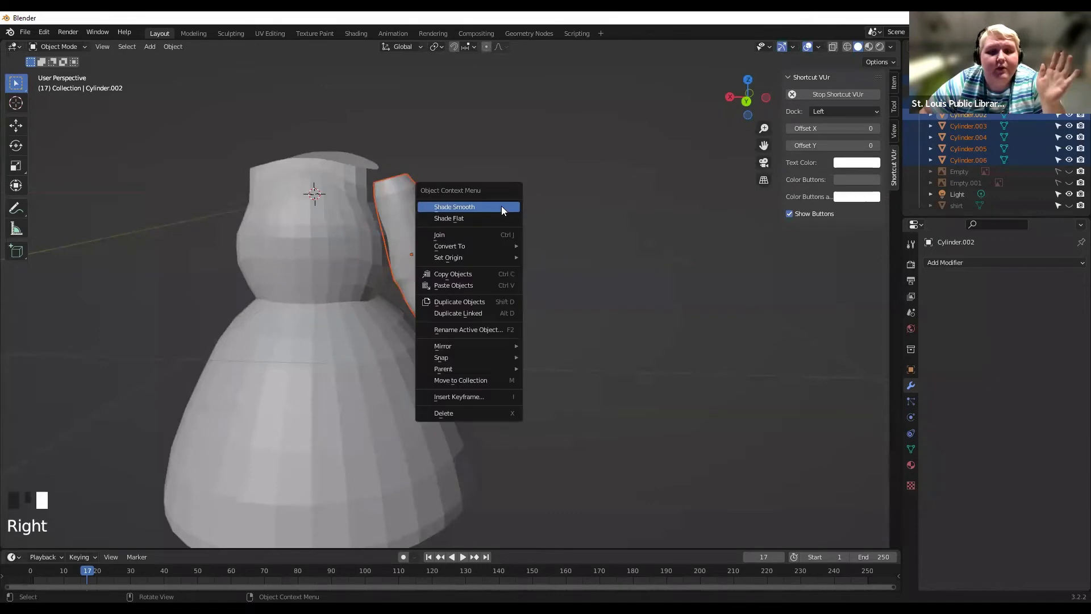
right_click(585, 209)
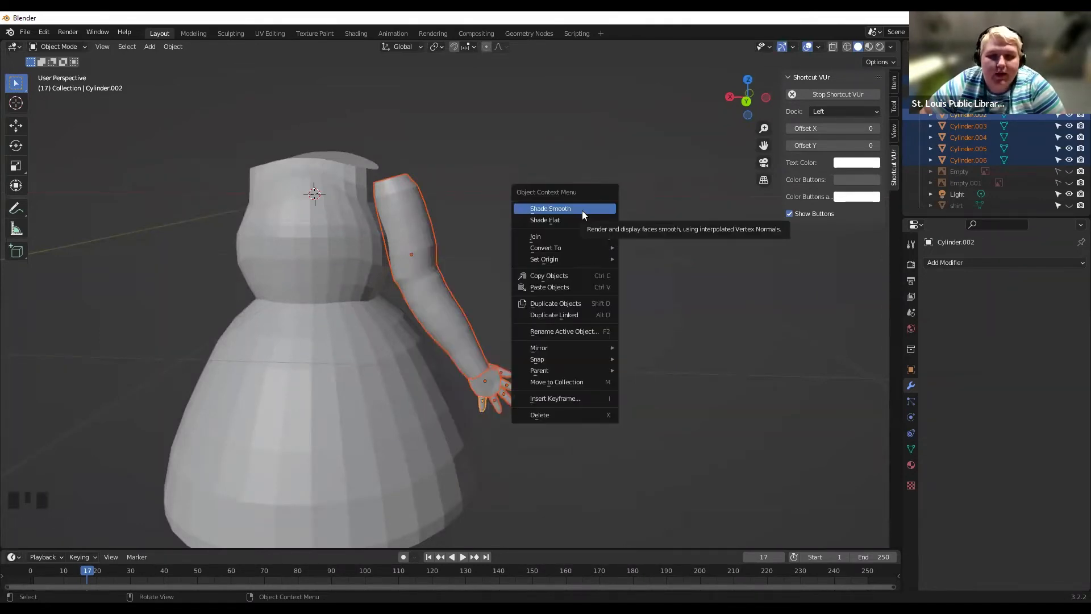
click(576, 209)
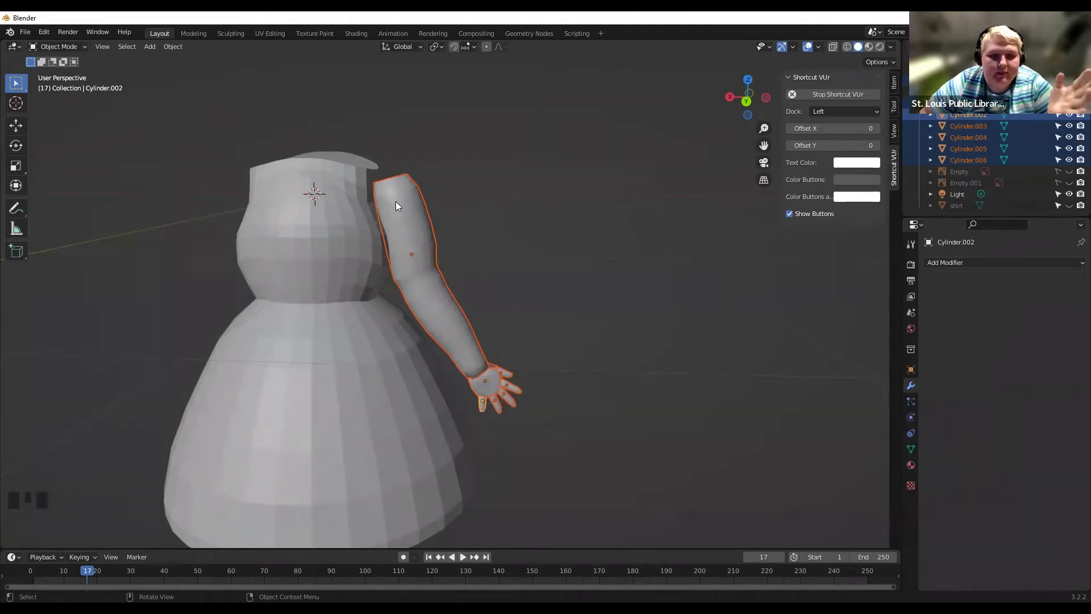
Join the selected arm, palm, fingers and thumb into a single object.
right_click(553, 197)
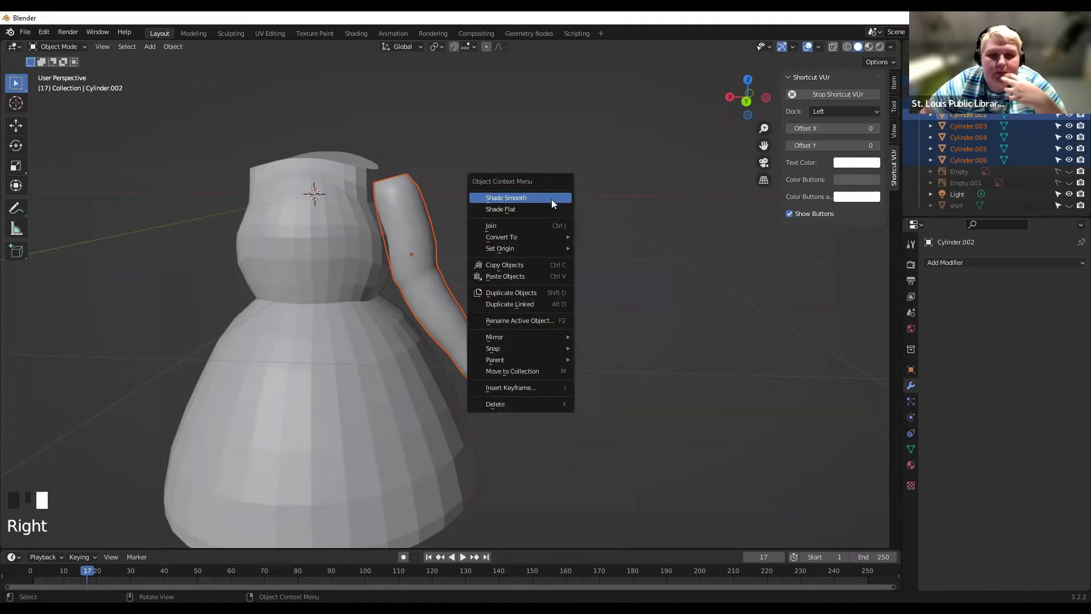
click(548, 205)
right_click(592, 195)
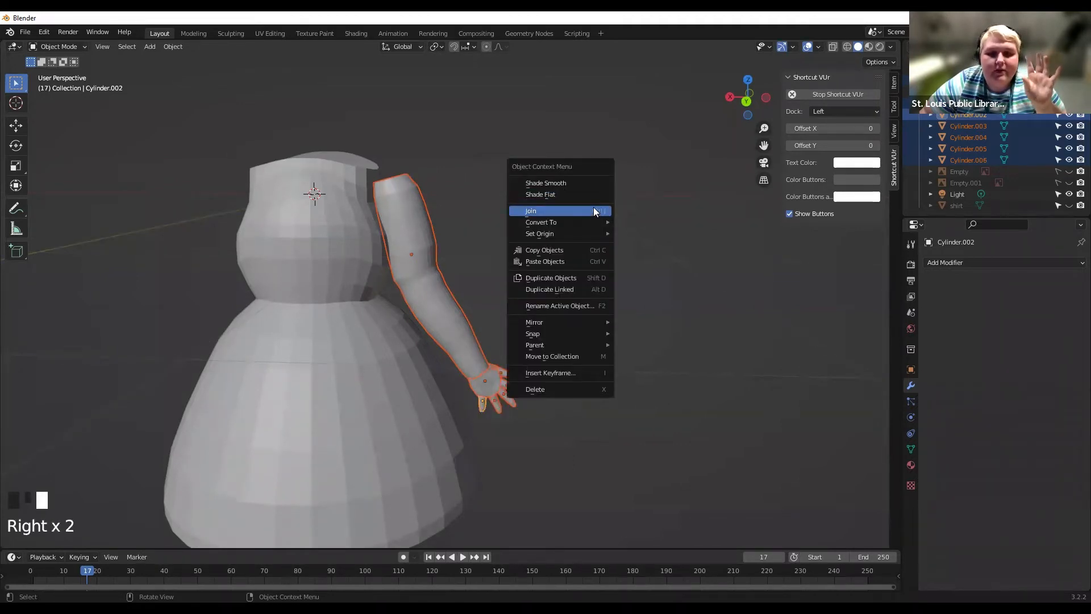
click(590, 210)
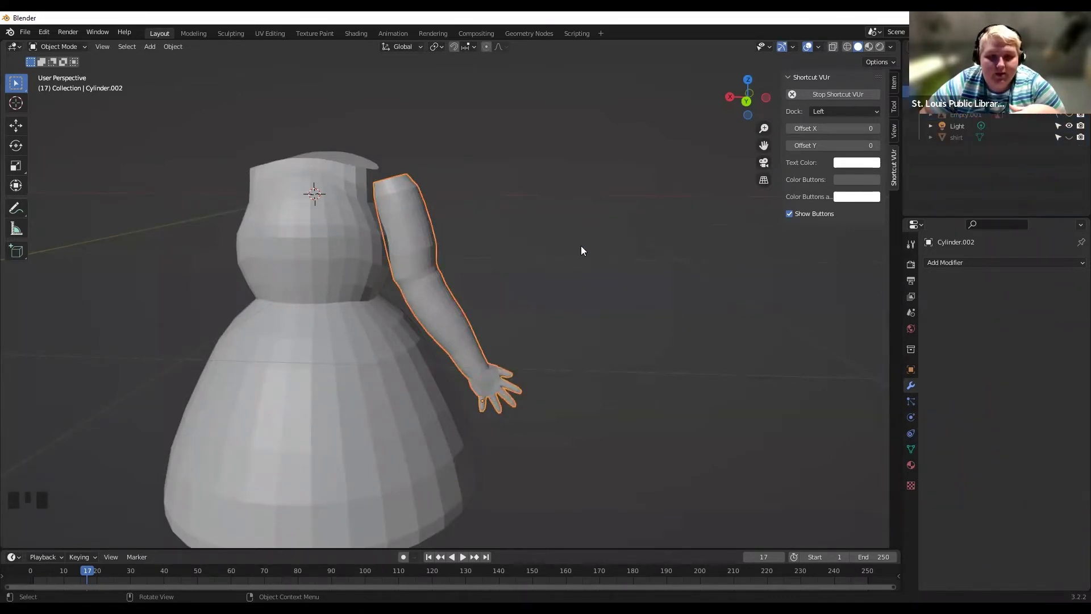
Try moving the joined arm and hand as one object and cancel the move.
click(558, 239)
click(511, 279)
key(g)
click(463, 313)
key(g)
right_click(522, 292)
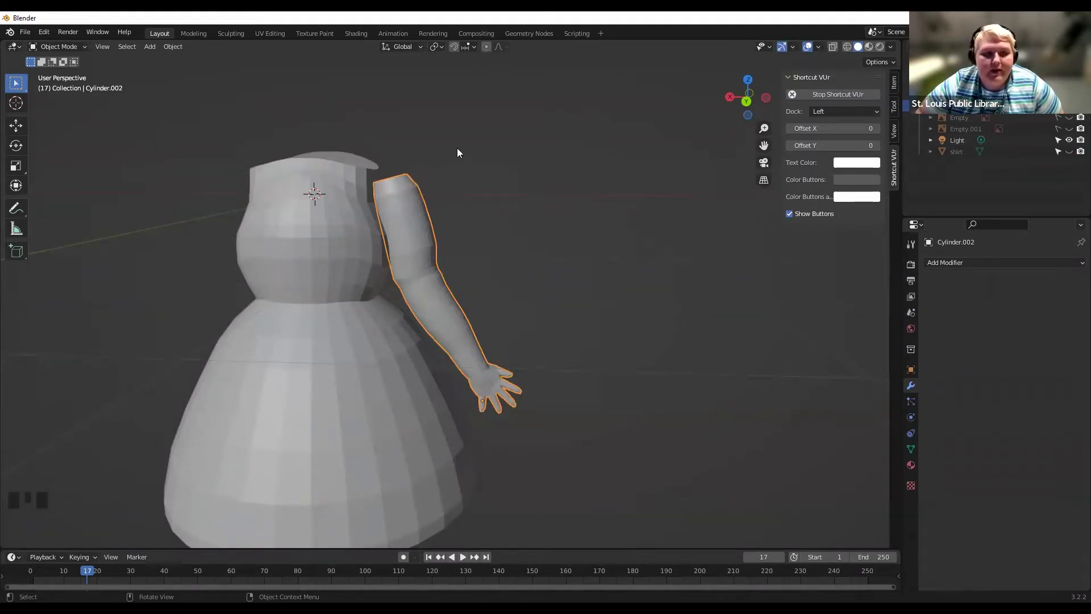
click(173, 46)
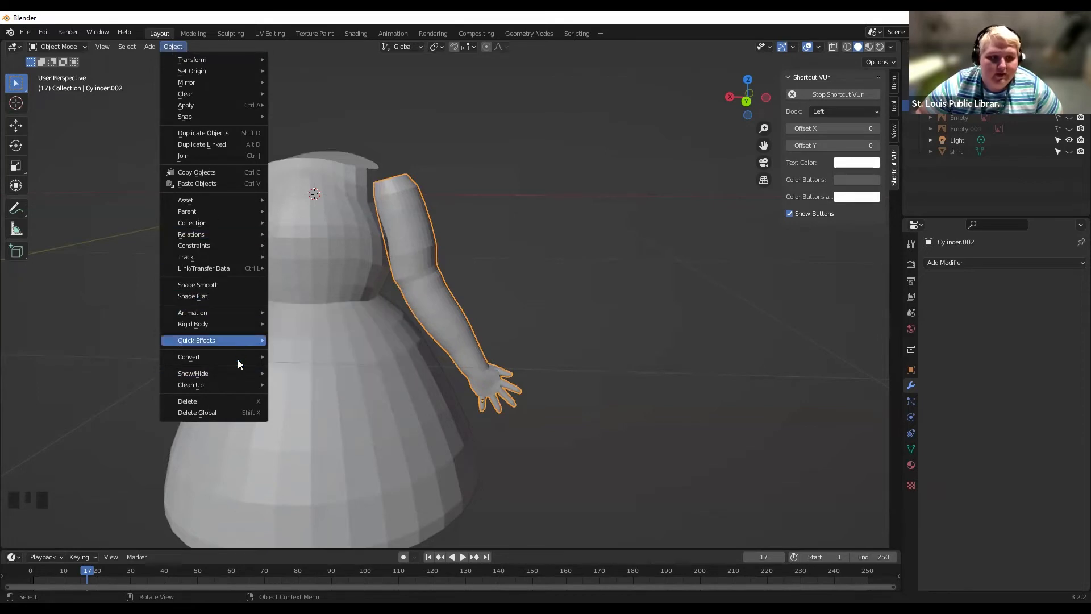
click(172, 46)
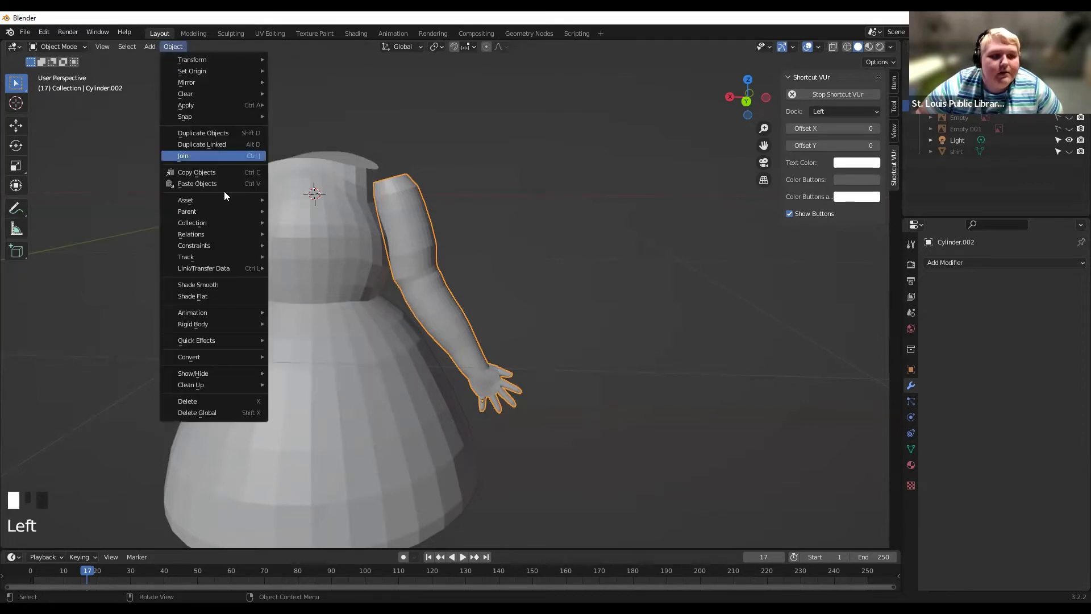
mouse_move(222, 202)
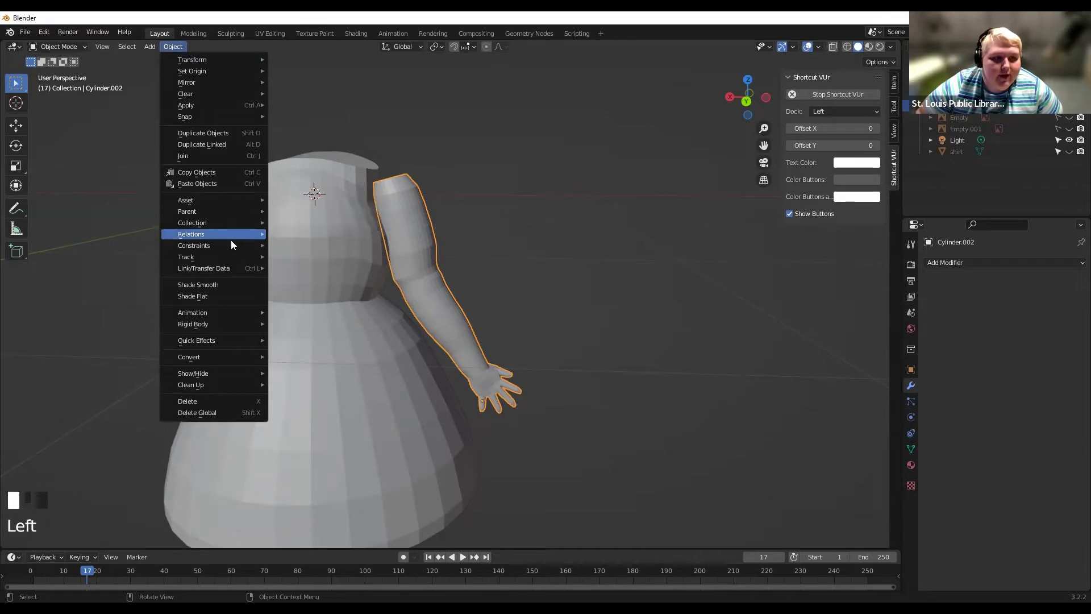
mouse_move(229, 244)
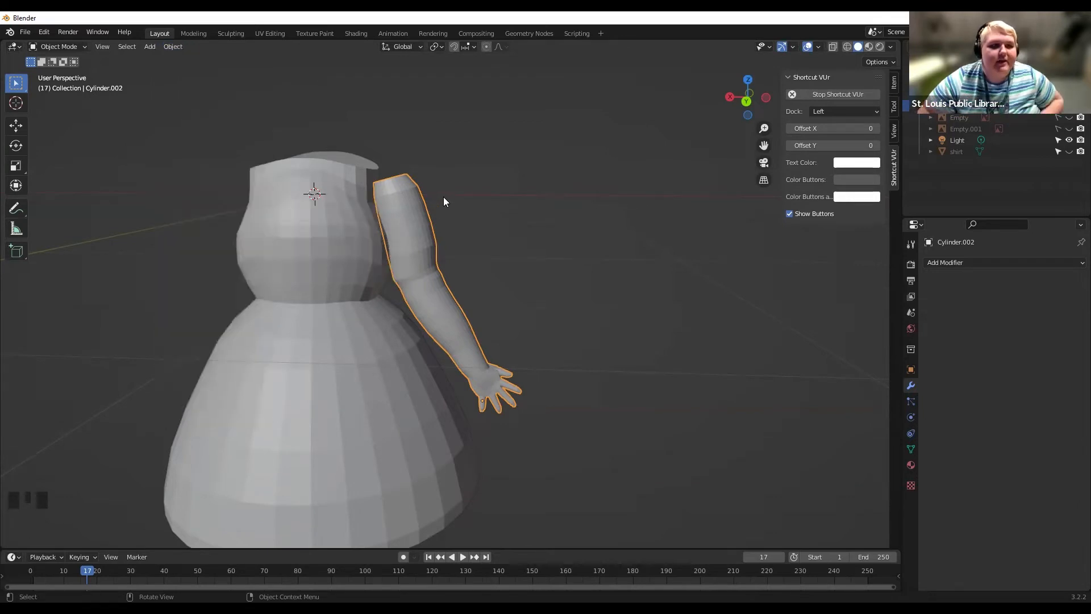
Separate the joined arm mesh by loose parts in Edit Mode.
click(59, 45)
click(67, 70)
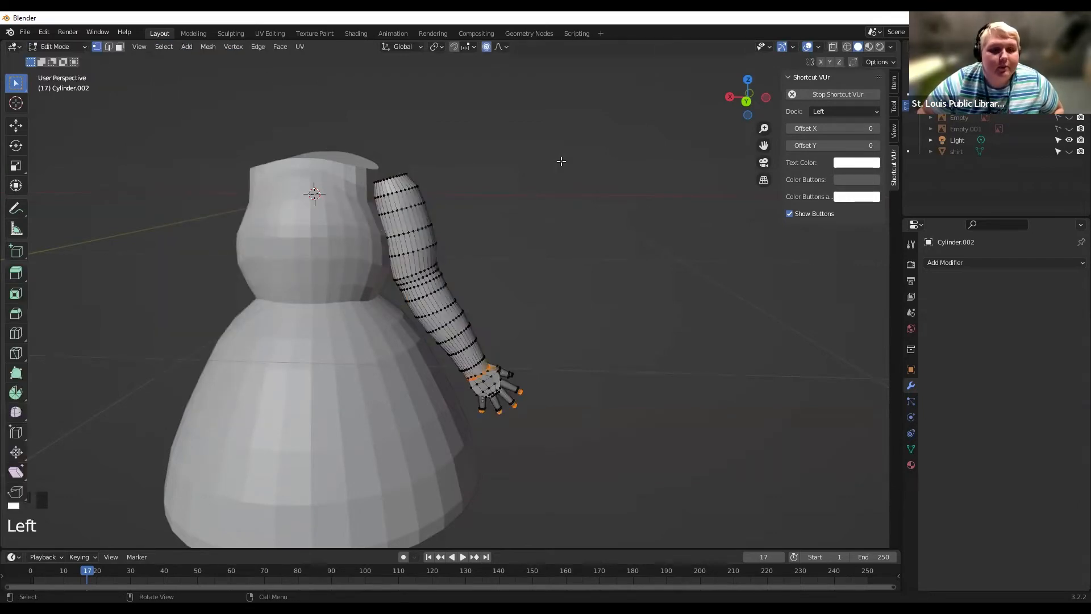
click(568, 330)
drag(582, 442, 588, 259)
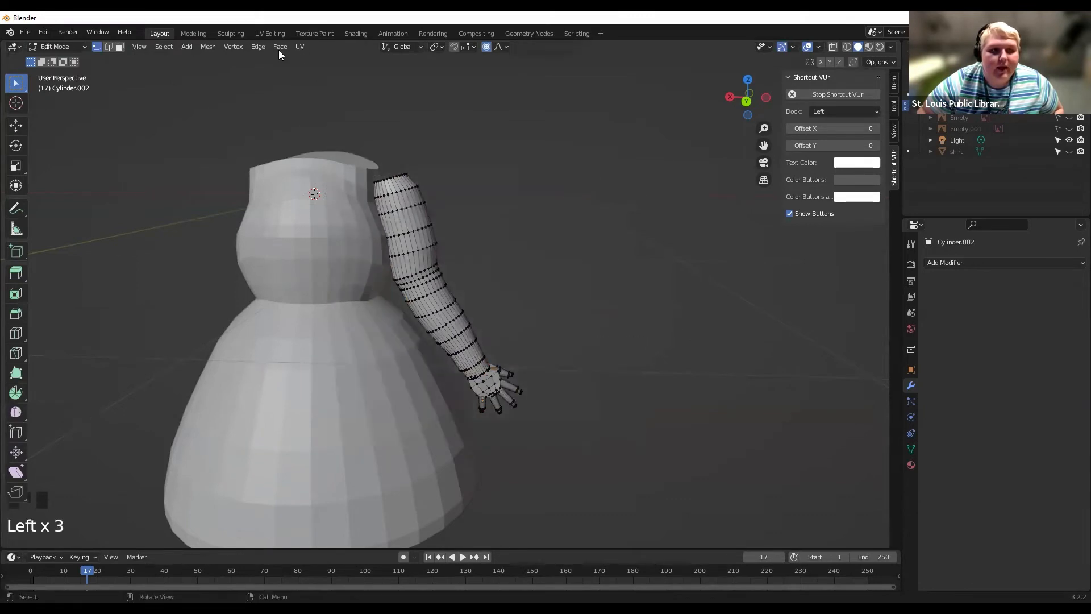
click(203, 46)
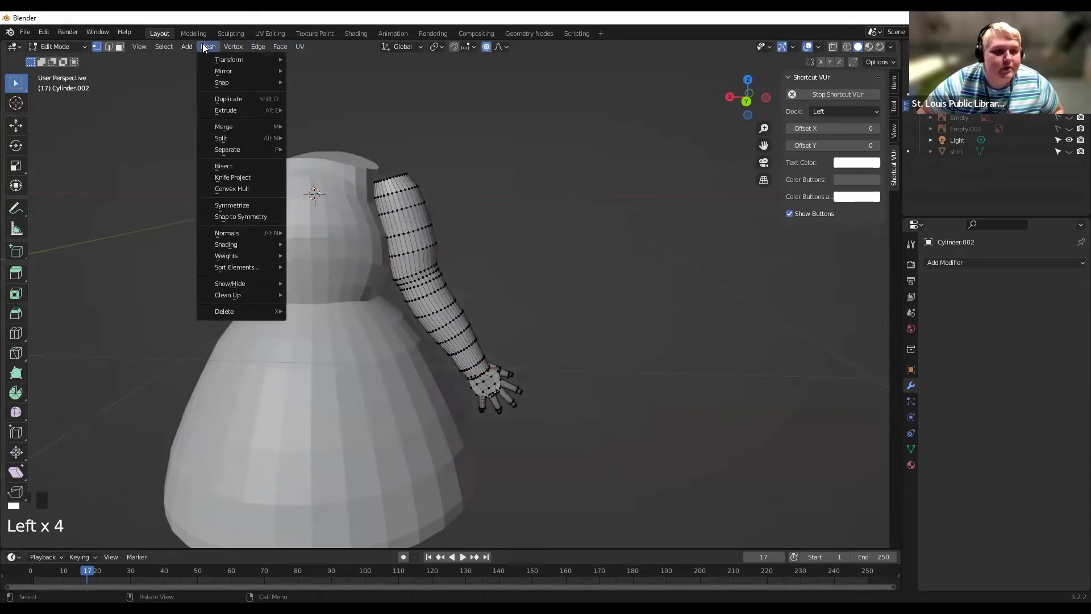
mouse_move(253, 149)
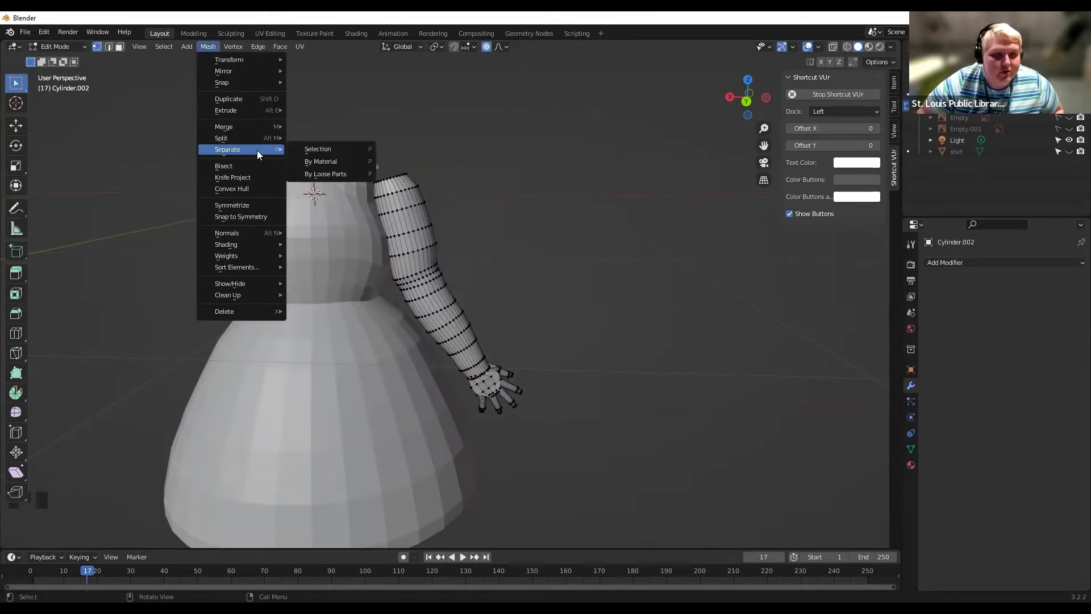
click(325, 174)
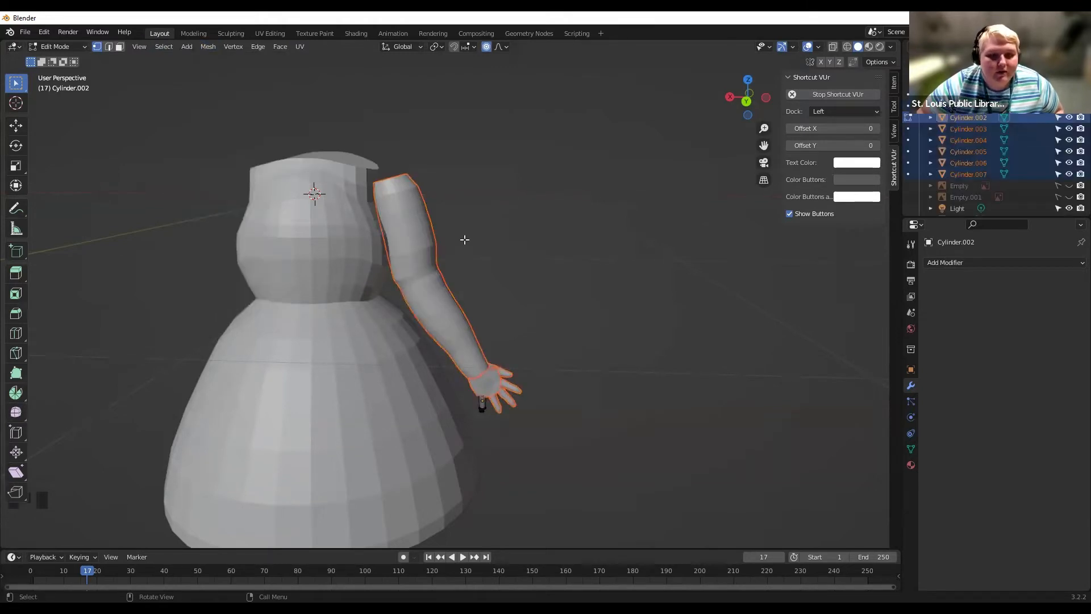
Return to Object Mode and try moving one of the separated fingers on its own.
click(516, 307)
key(Tab)
click(510, 396)
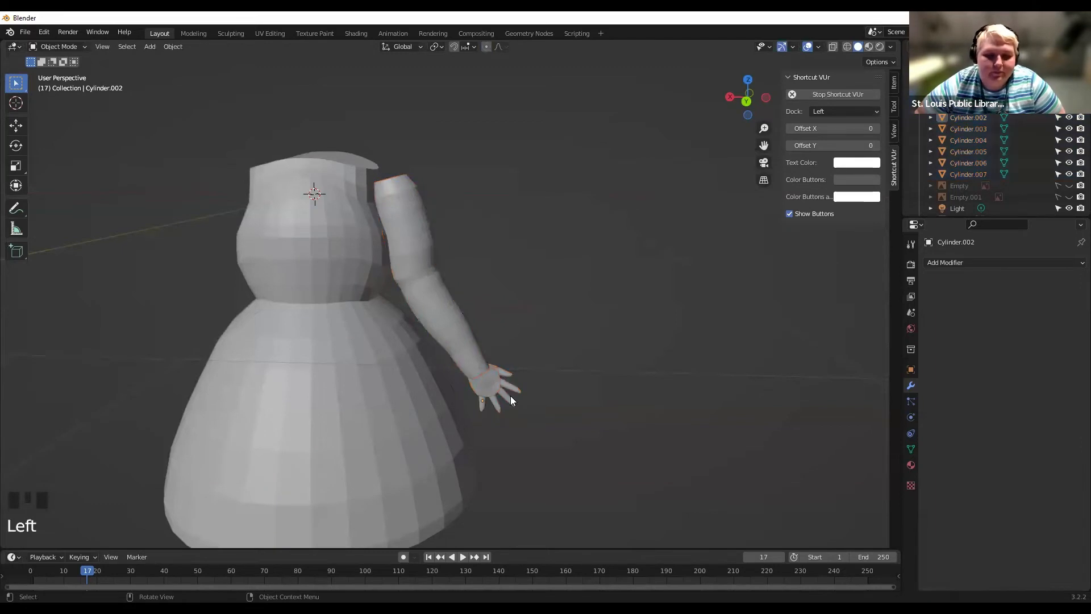
click(510, 396)
key(g)
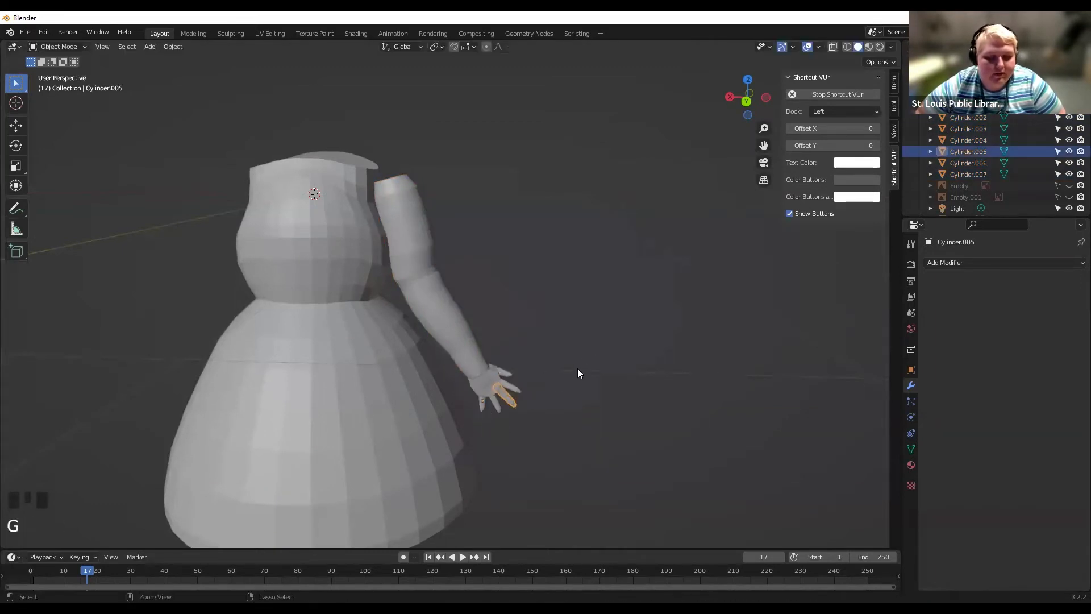
Undo the separation by loose parts, going back to the single joined arm in Object Mode.
key(ctrl+z)
click(453, 345)
key(ctrl+z)
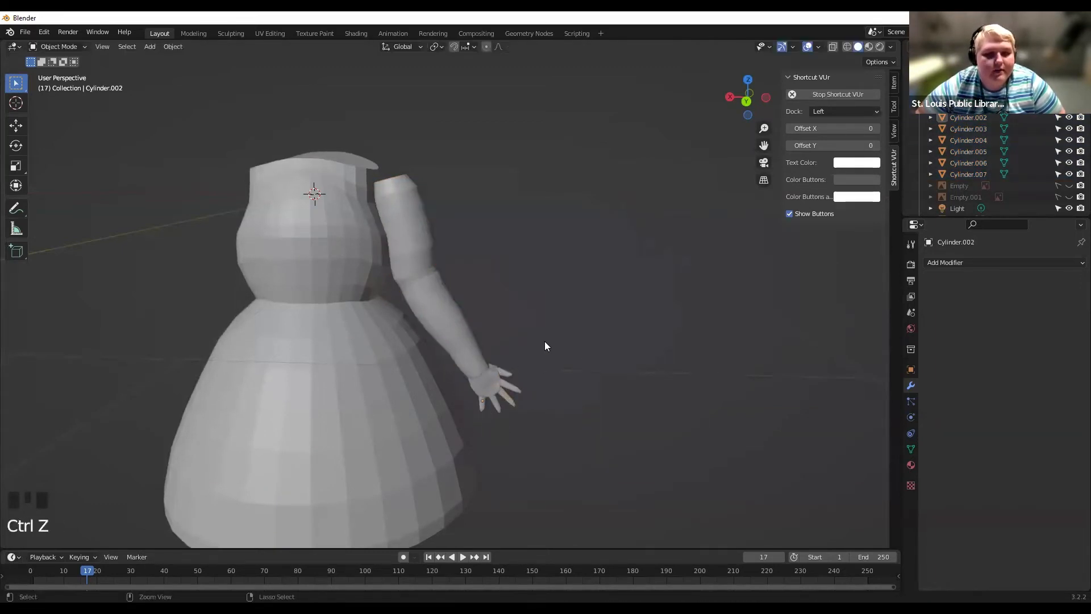
key(ctrl+z)
key(ctrl+z)
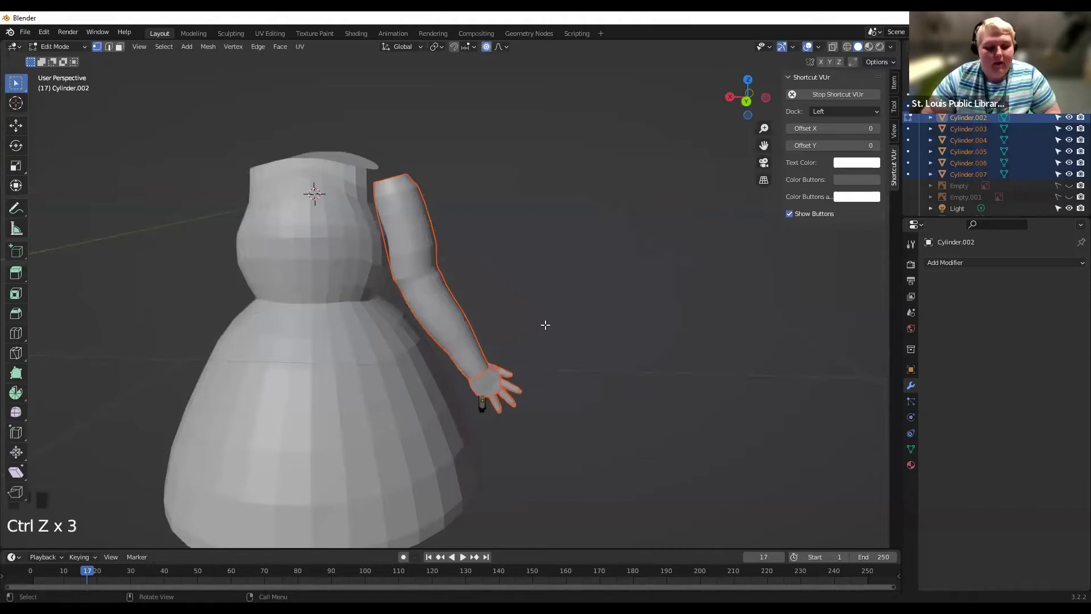
key(ctrl+z)
key(ctrl+z)
key(ctrl+z)
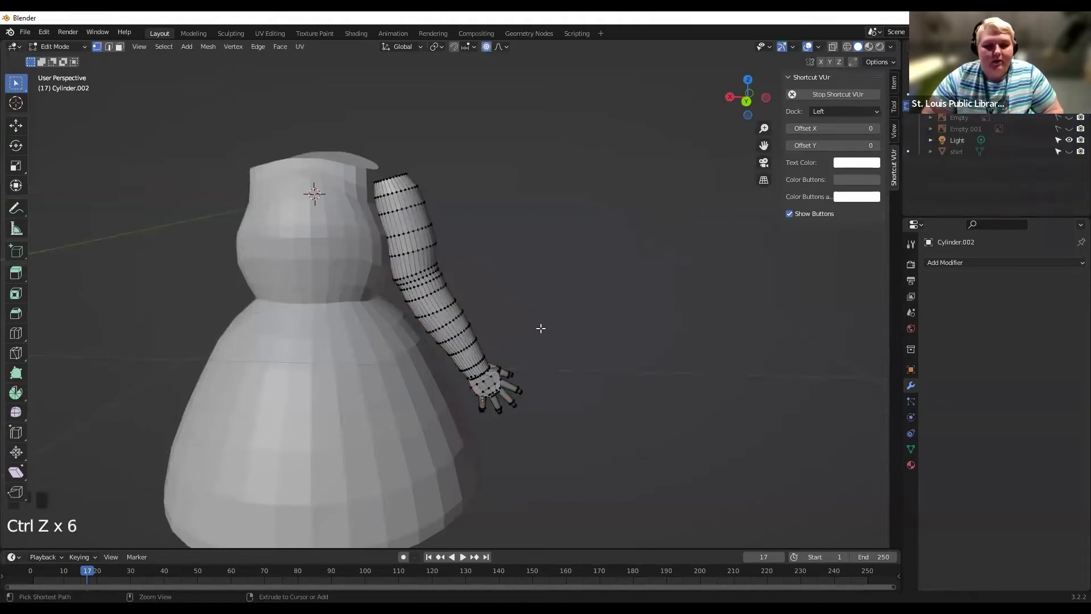
key(ctrl+z)
key(ctrl+z)
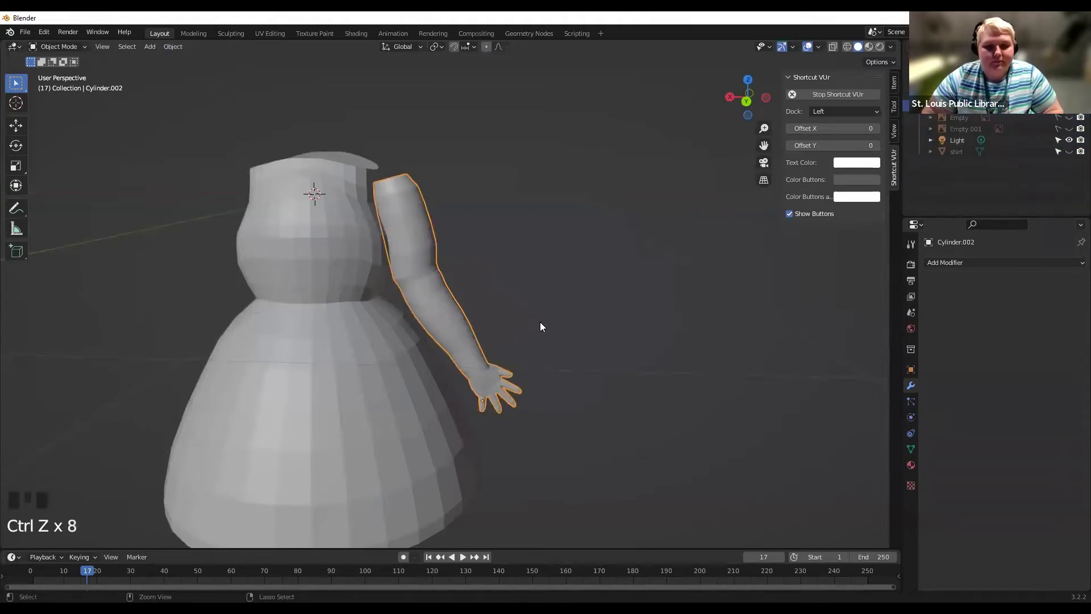
Add a Remesh modifier to the joined arm and hand.
click(960, 264)
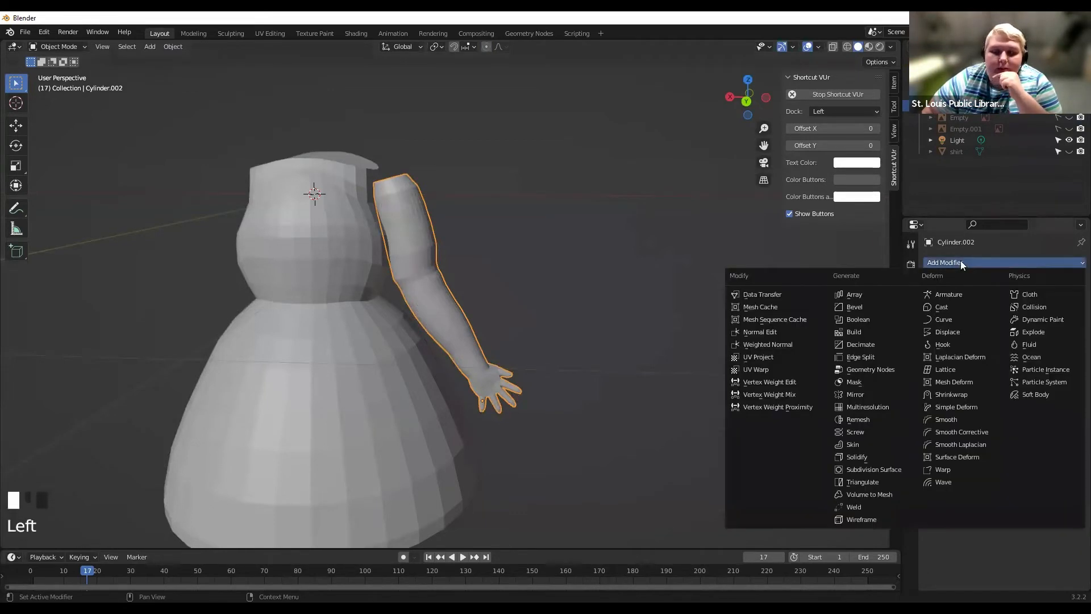
click(958, 260)
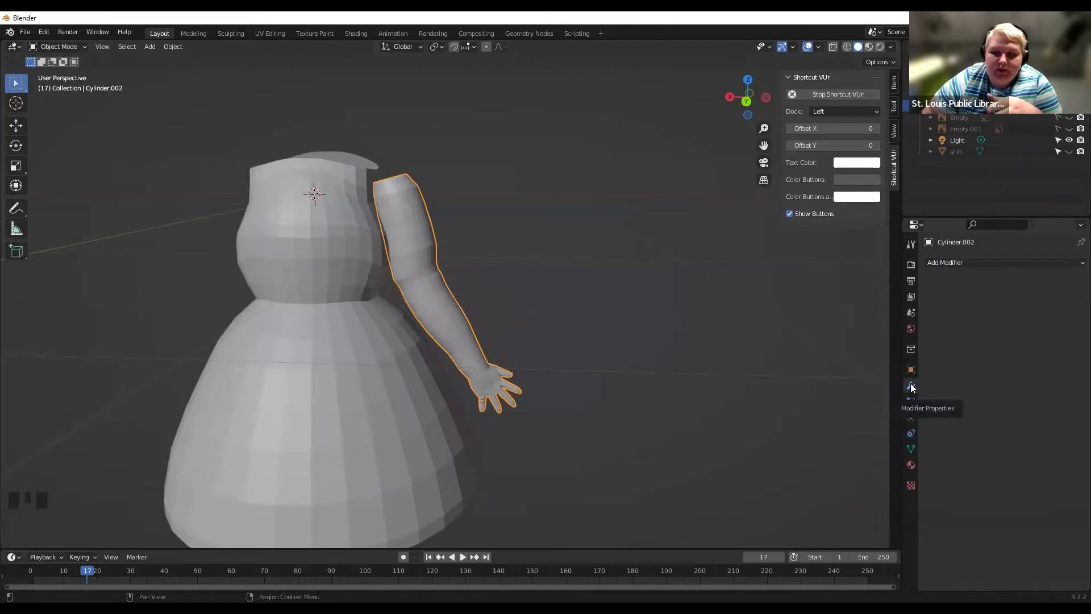
click(1016, 262)
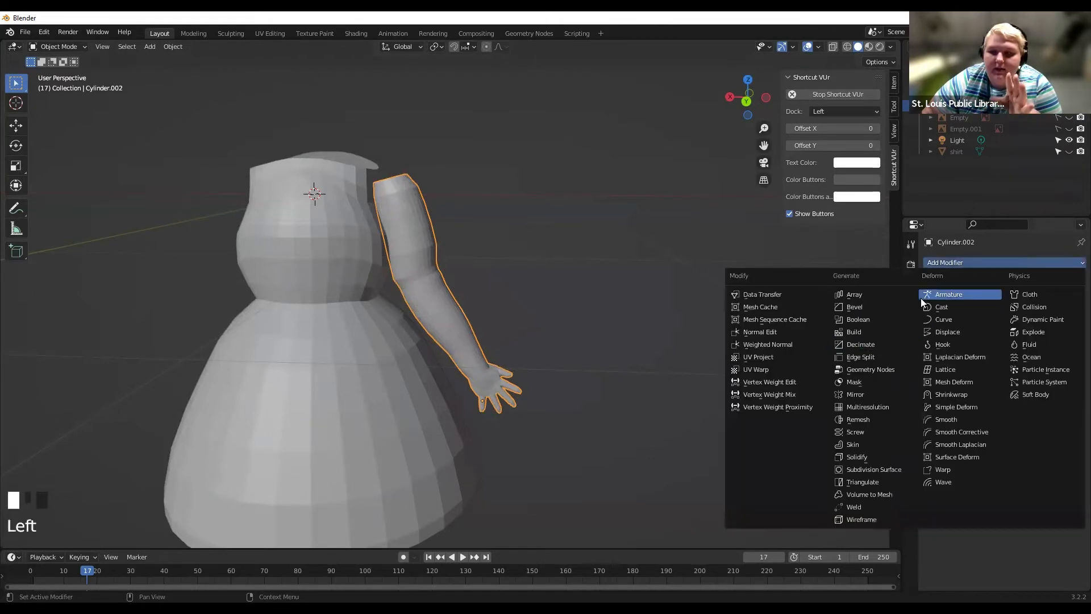
click(869, 418)
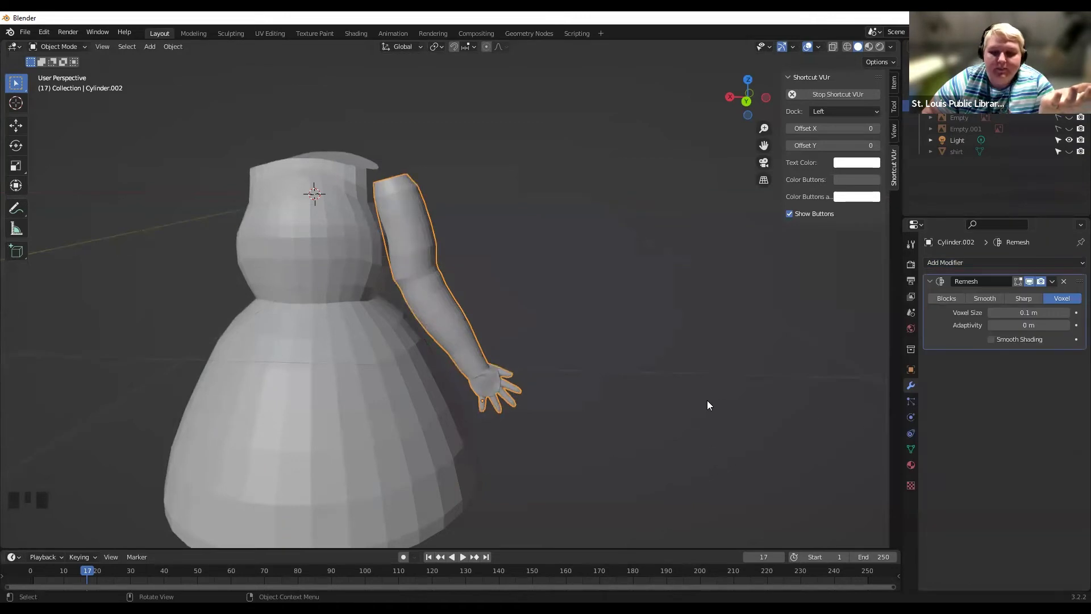
Examine how the Remesh modifier blends the fingers, palm and wrist of the arm from close up.
scroll(704, 399, up, 1)
scroll(682, 392, down, 1)
mouse_move(660, 381)
middle_down()
mouse_move(520, 384)
mouse_move(441, 358)
mouse_move(572, 390)
mouse_move(664, 385)
middle_up()
scroll(661, 383, down, 2)
scroll(720, 367, down, 1)
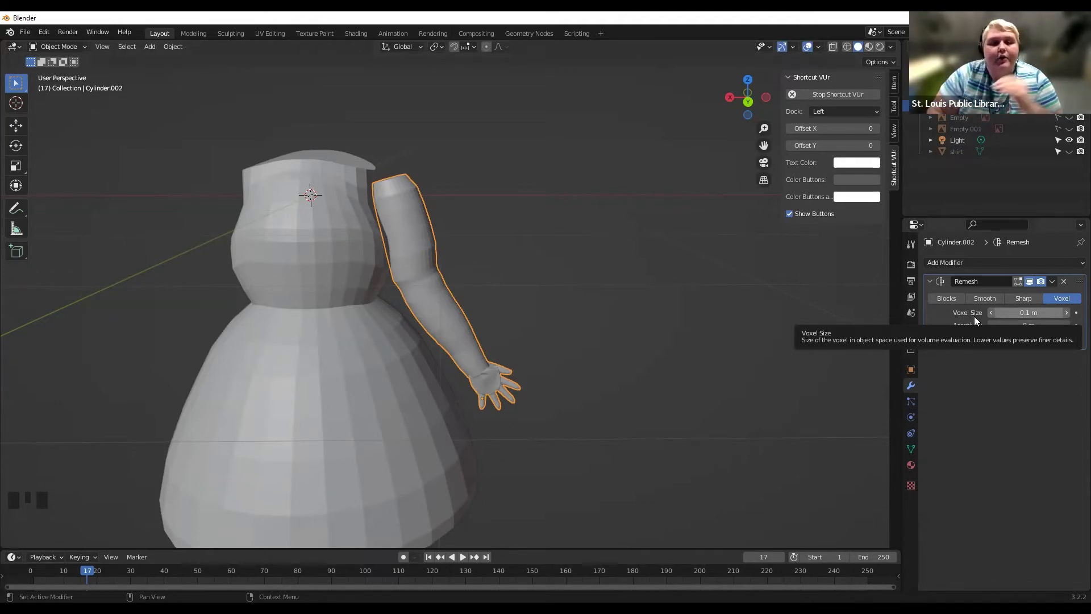
scroll(711, 363, up, 2)
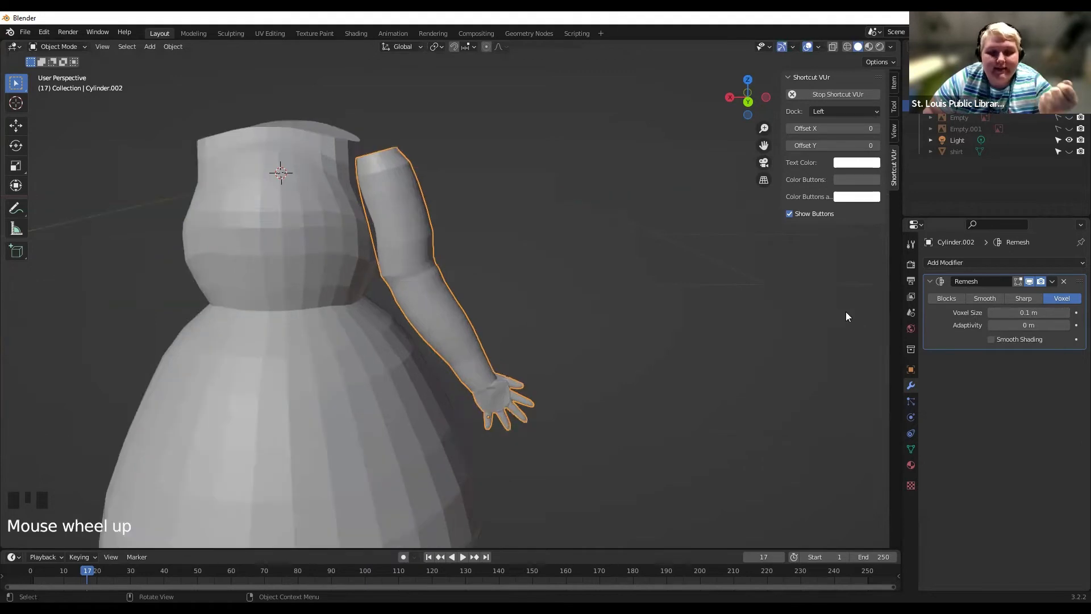
scroll(515, 413, up, 2)
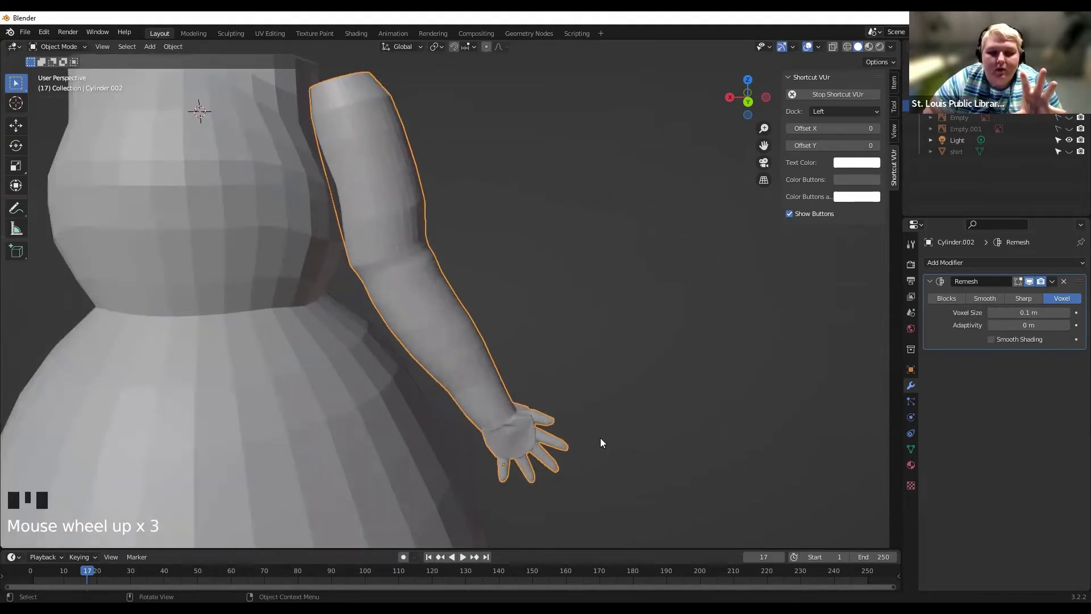
scroll(600, 437, up, 2)
drag(763, 145, 763, 0)
scroll(642, 363, up, 1)
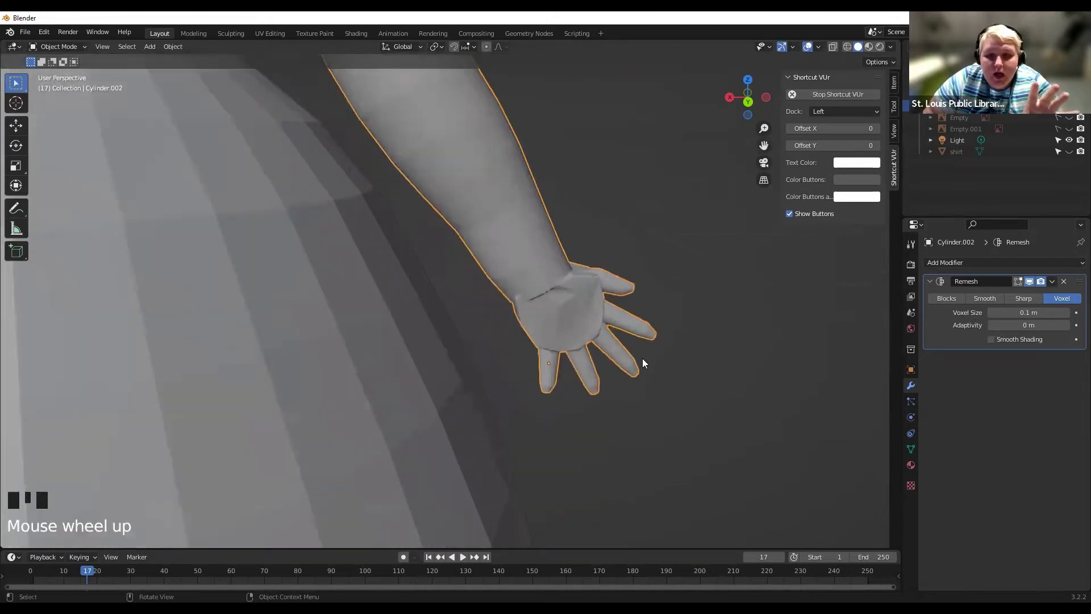
scroll(682, 347, down, 4)
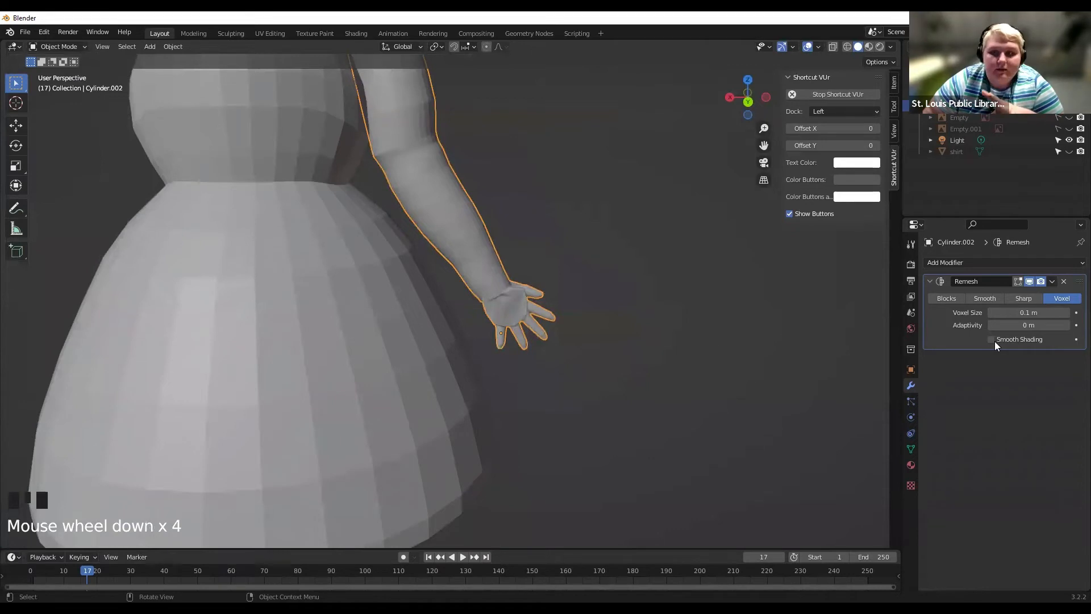
Set the Remesh modifier's voxel size to 0.09 m and apply the modifier to the arm.
click(990, 312)
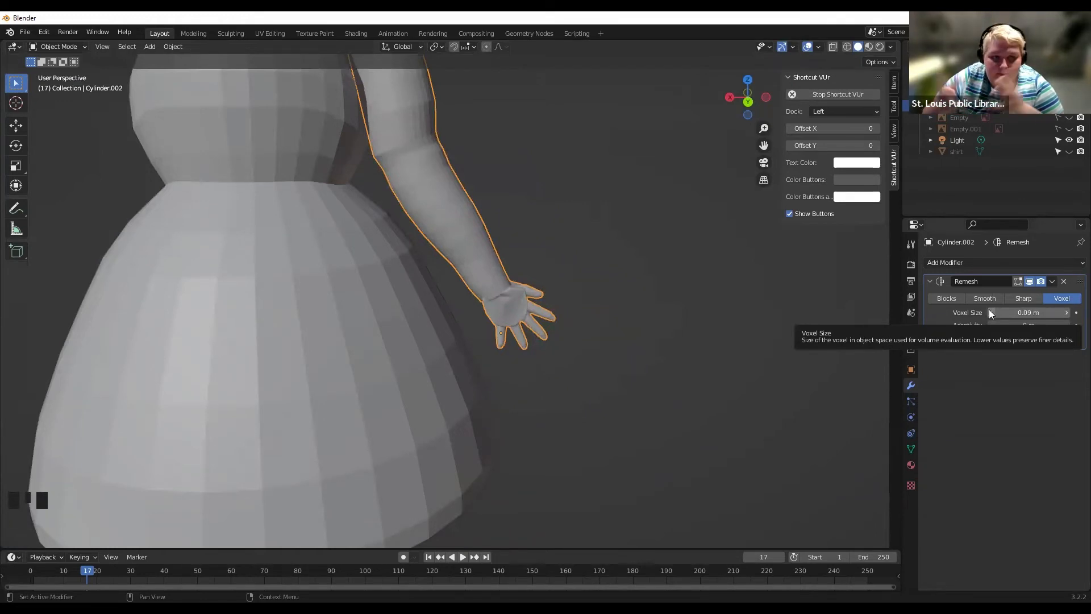
click(1052, 283)
click(1017, 313)
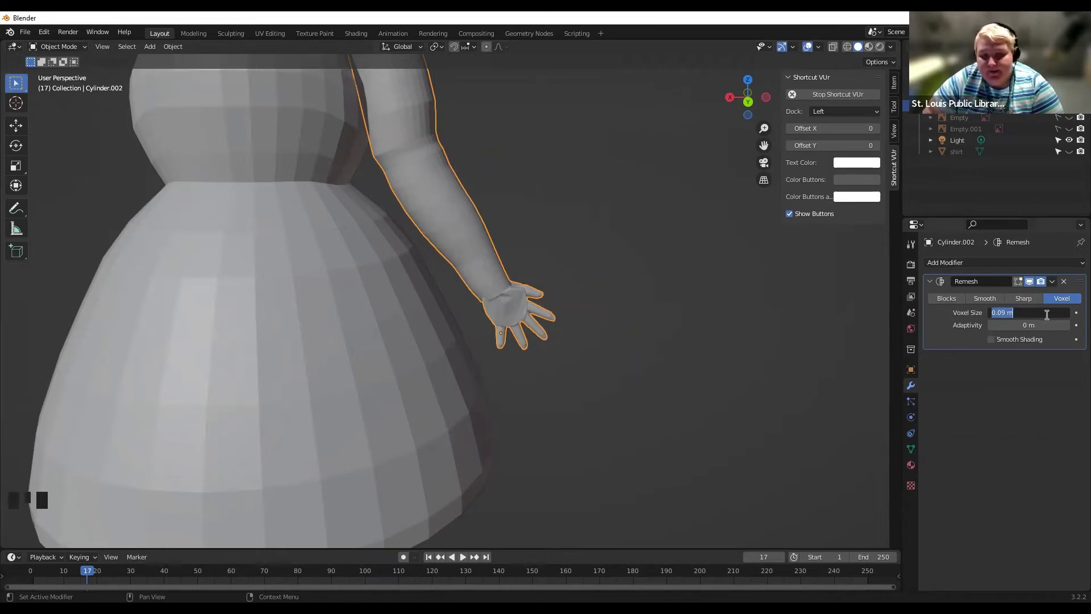
click(1056, 282)
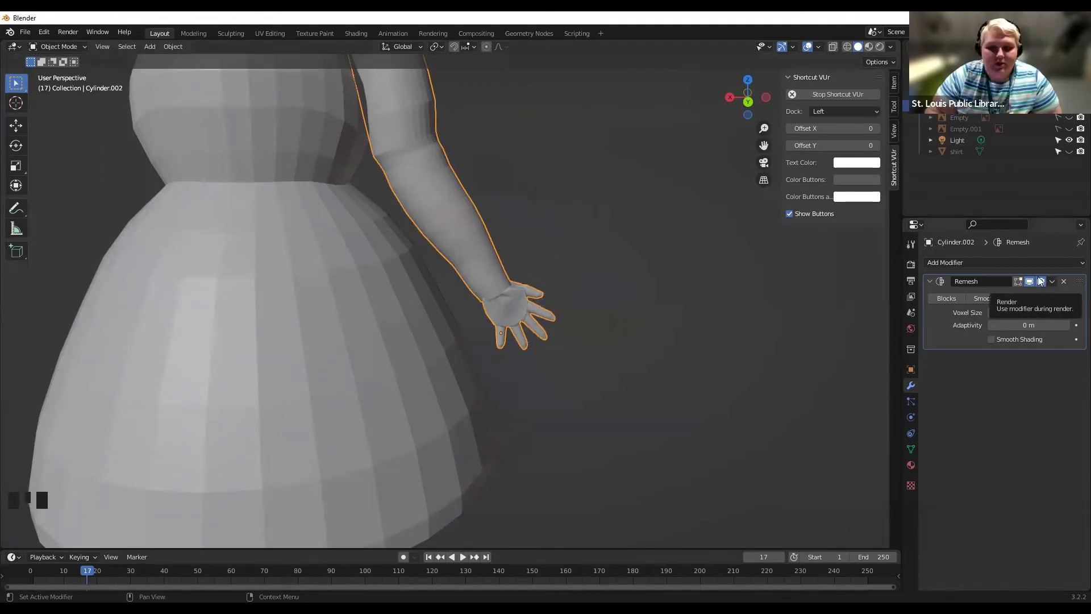
click(1051, 282)
click(1032, 299)
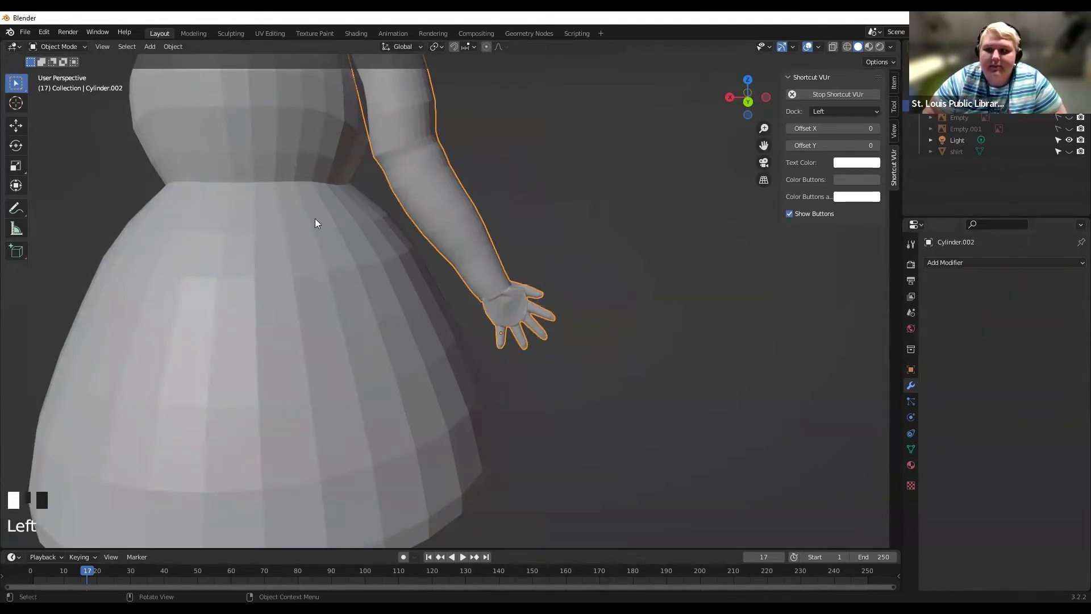
Bring the whole arm into view and switch to the back orthographic view.
drag(766, 145, 793, 228)
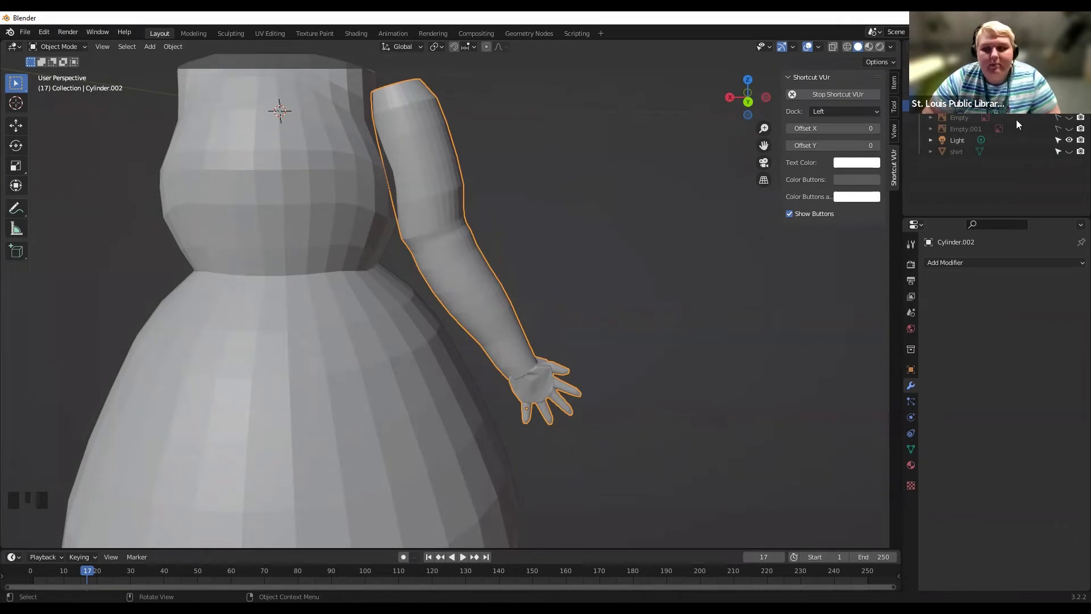
click(952, 262)
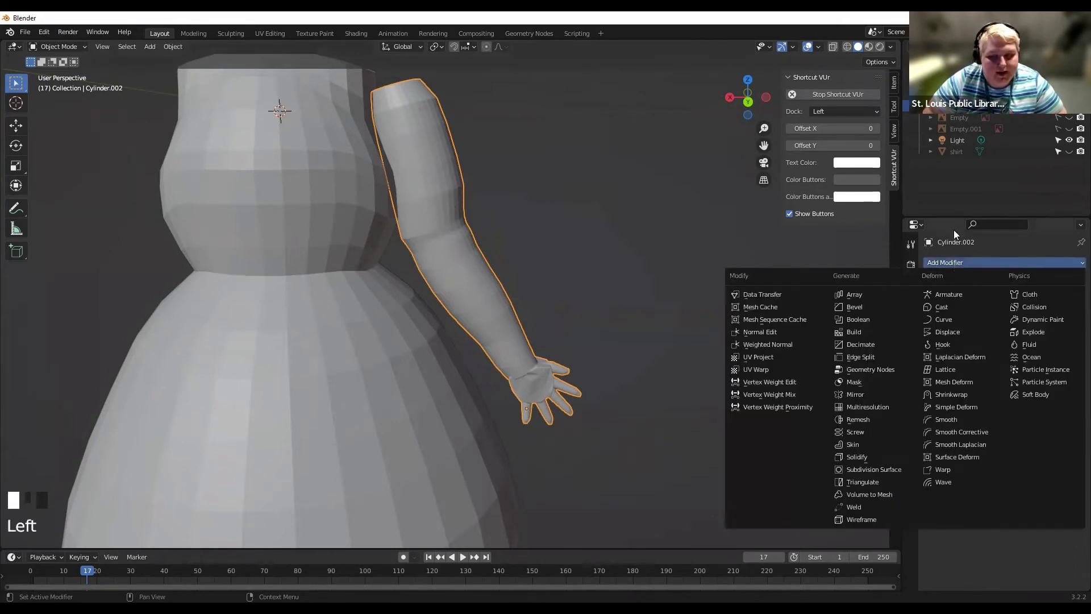
click(744, 100)
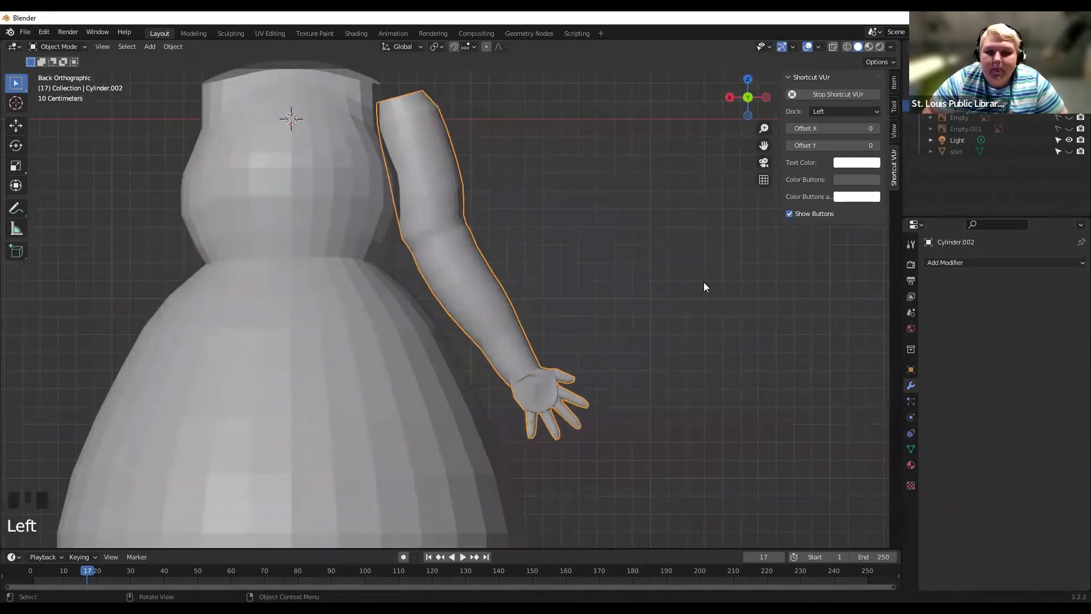
Add a Mirror modifier on the X axis to the arm.
scroll(723, 287, down, 2)
click(971, 263)
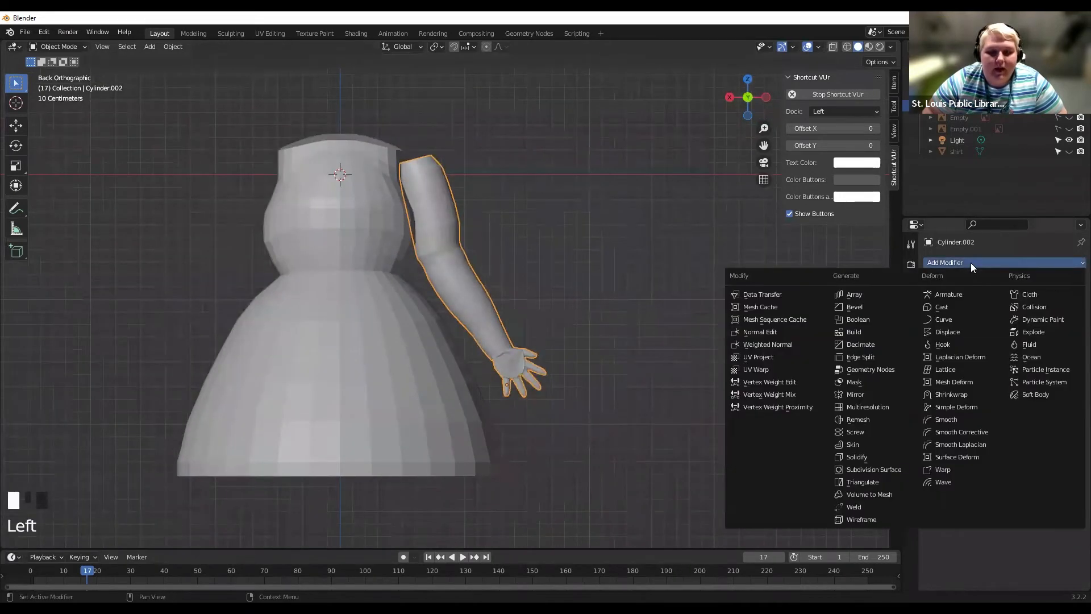
click(889, 392)
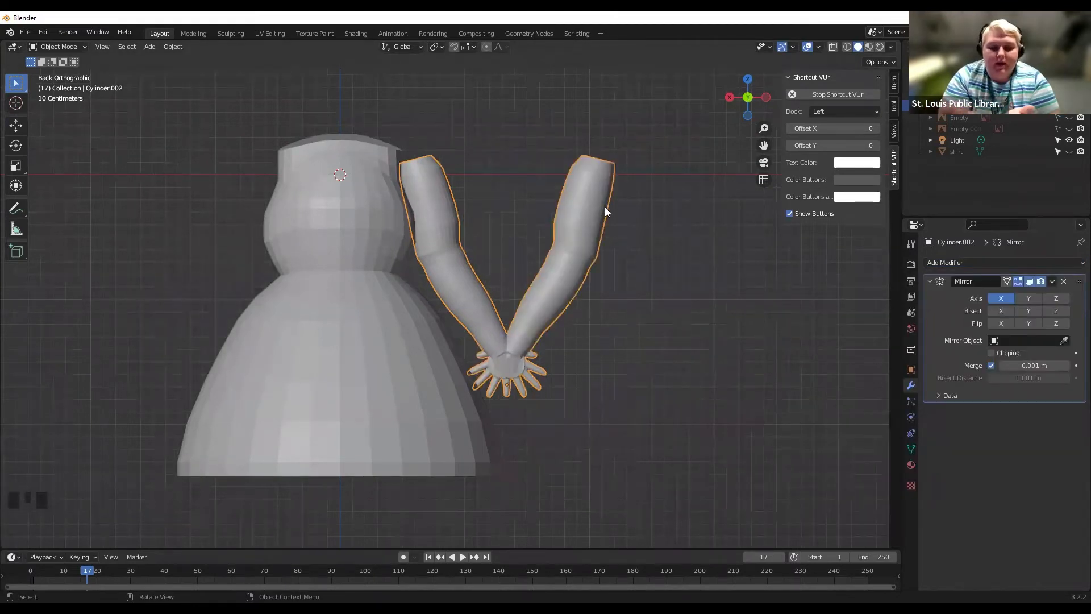
scroll(510, 392, up, 2)
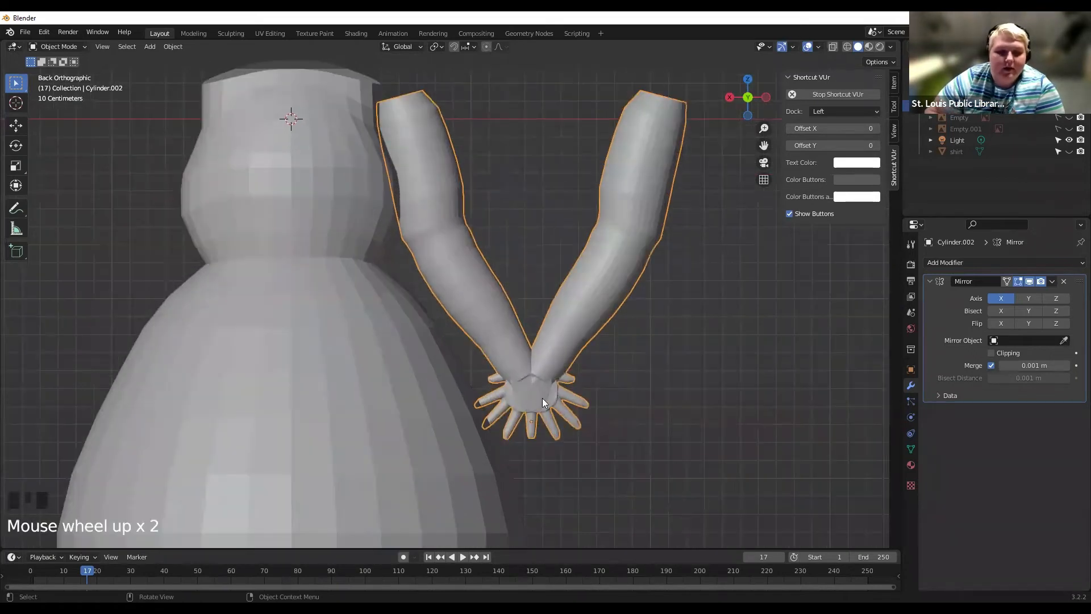
scroll(473, 260, down, 1)
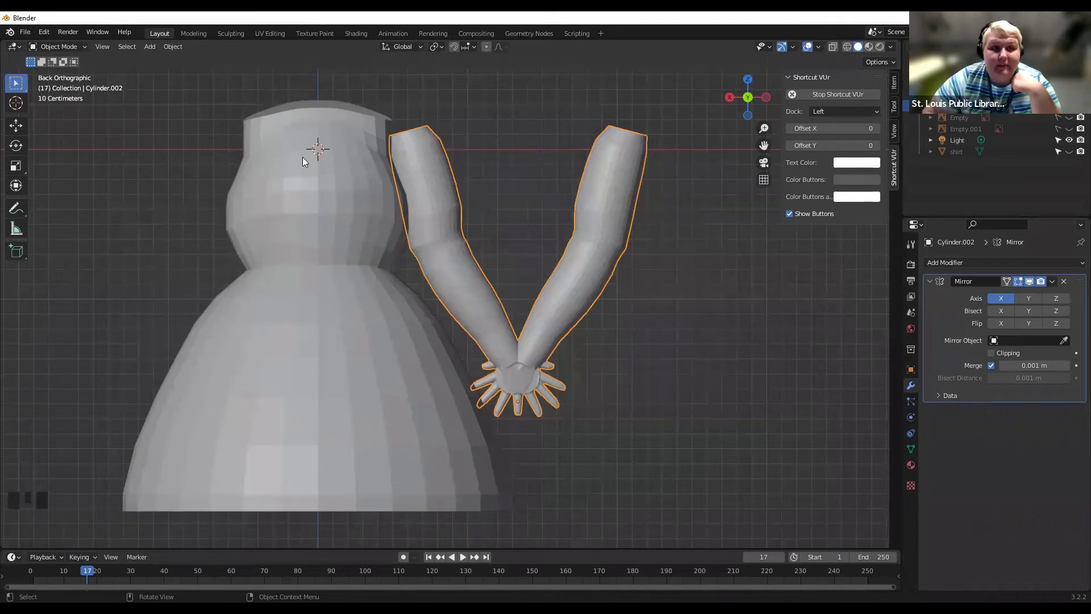
Apply all transforms to the arm so the Mirror modifier reflects it across the body's centre.
click(173, 46)
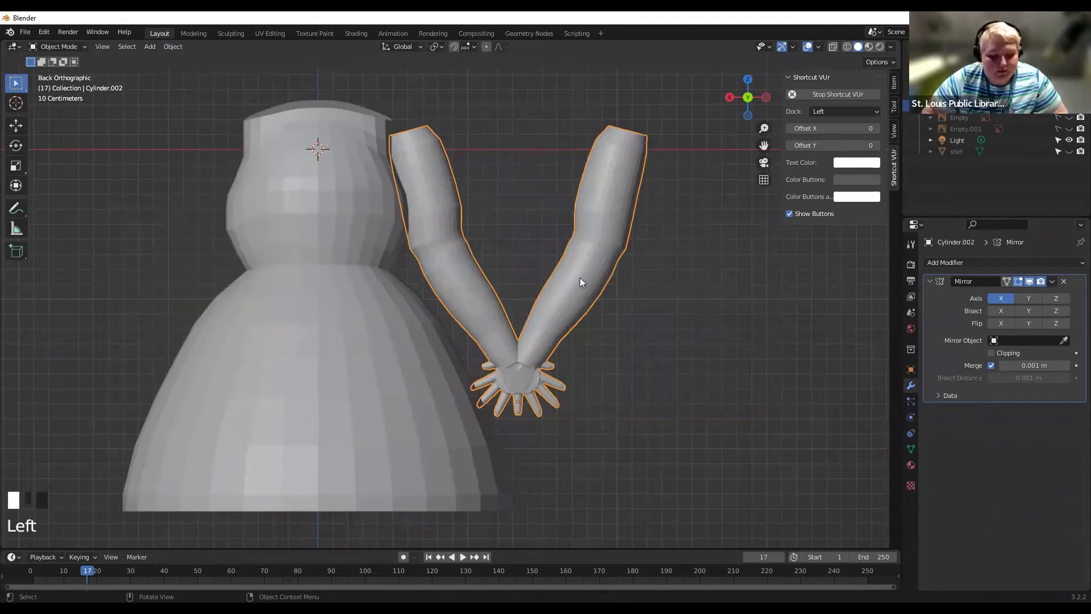
key(ctrl+a)
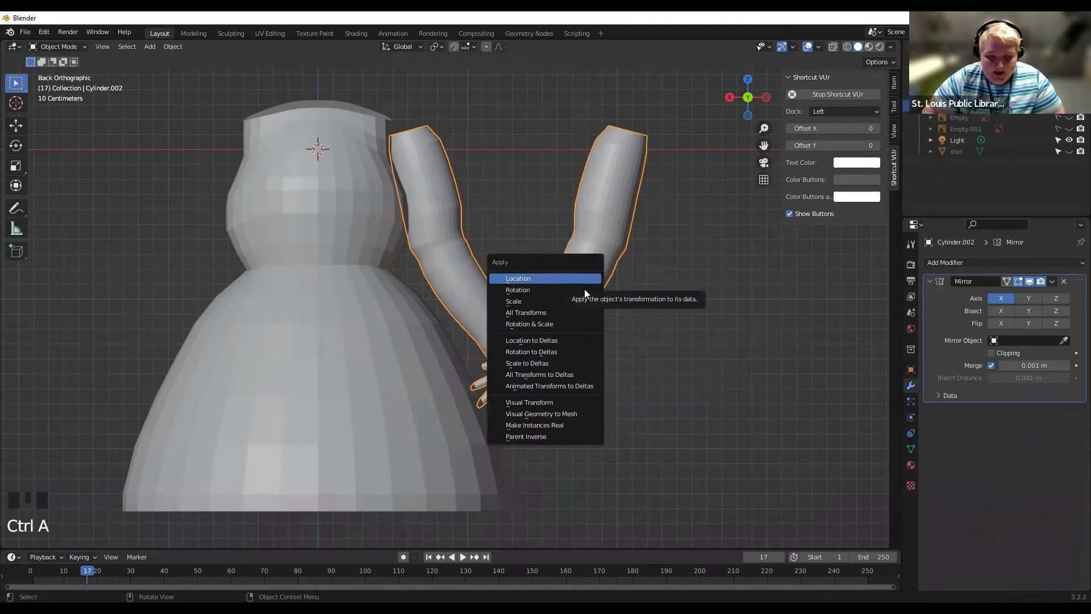
click(548, 318)
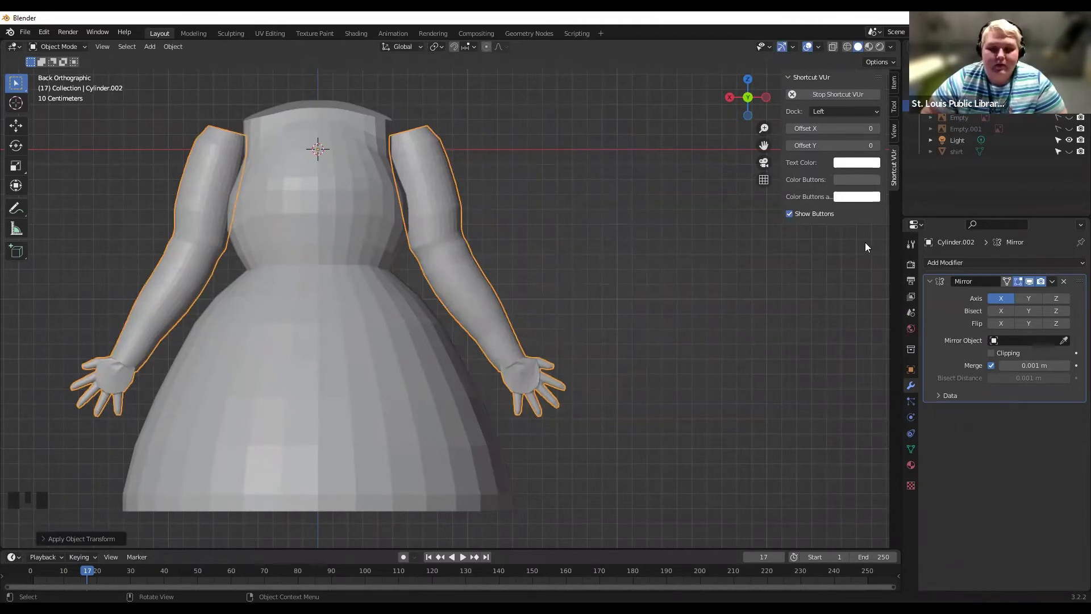
drag(762, 142, 807, 162)
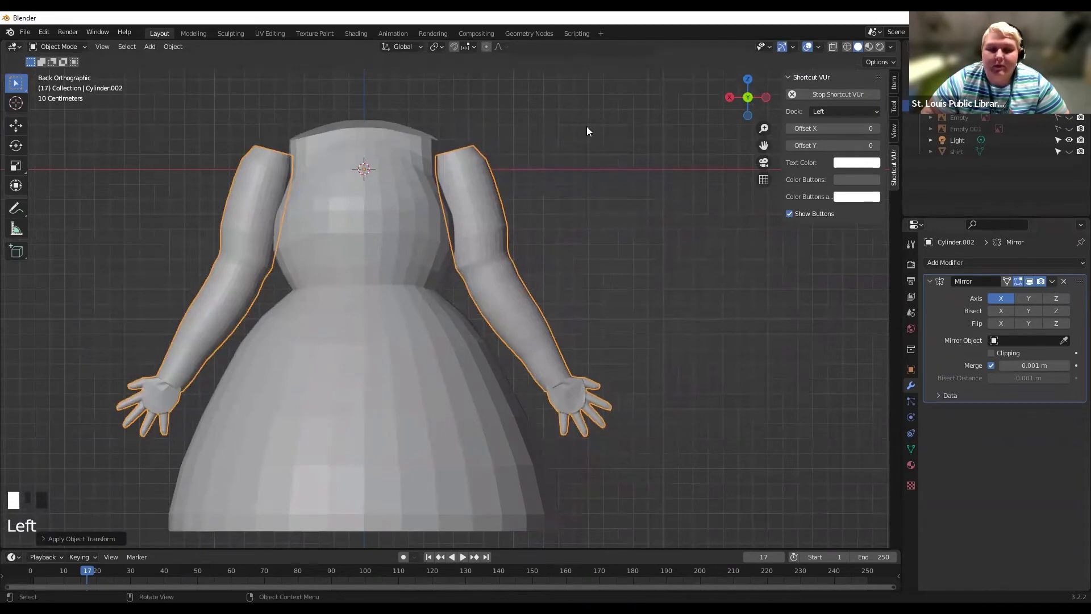
drag(763, 145, 758, 165)
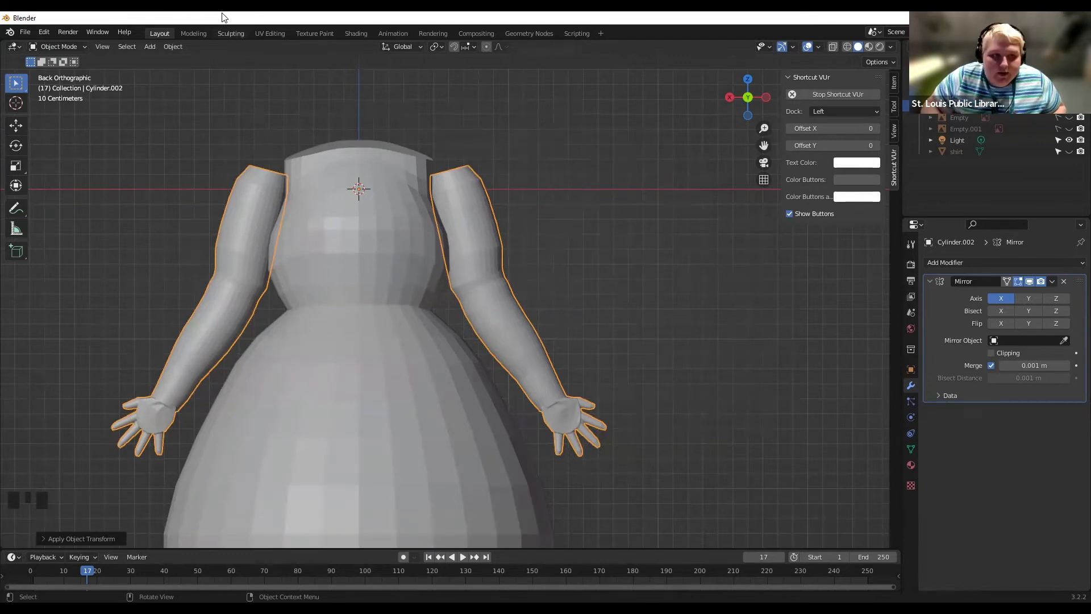
Switch to the Sculpting workspace and bring the arms into the front orthographic view.
click(230, 33)
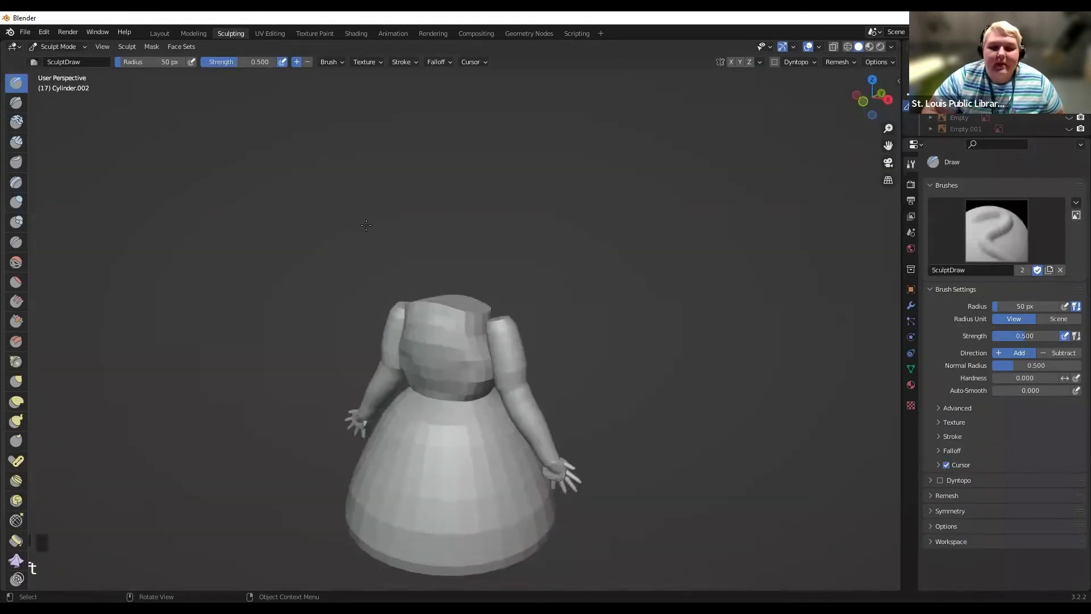
scroll(343, 168, up, 4)
scroll(888, 144, up, 3)
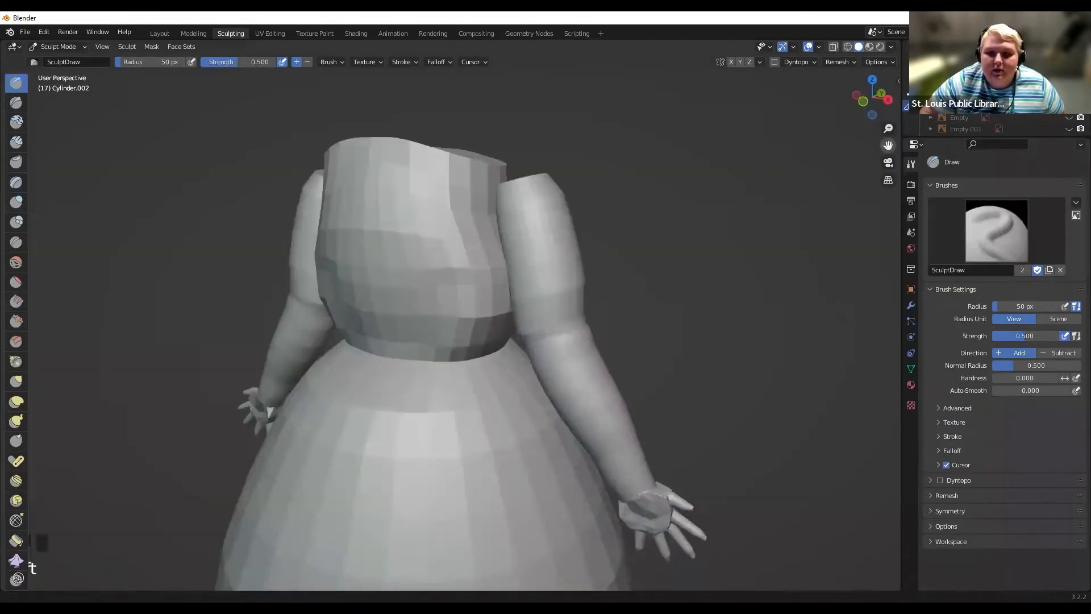
drag(888, 145, 795, 32)
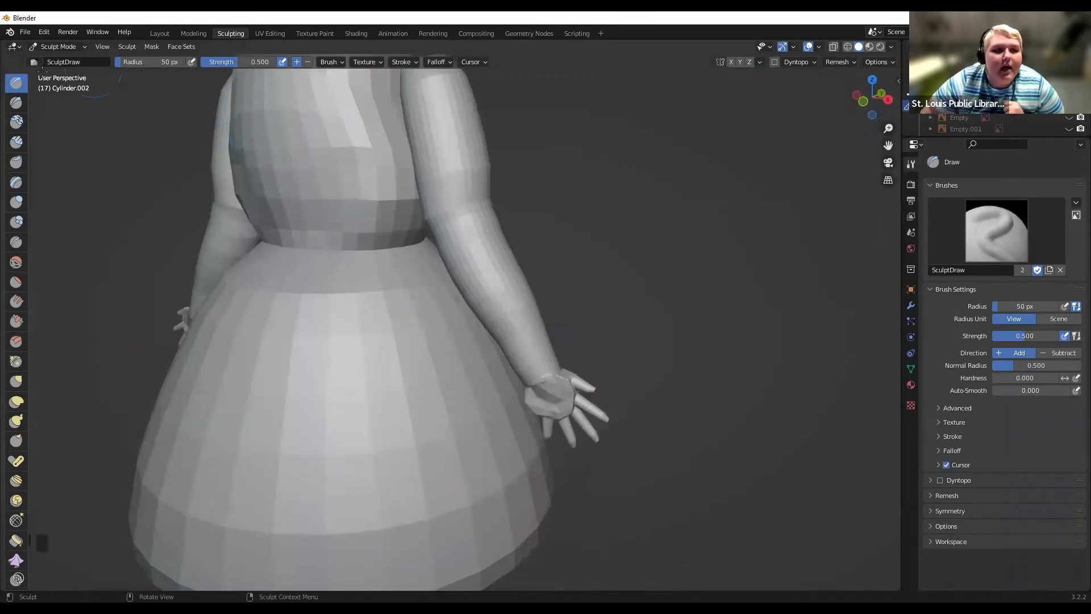
scroll(446, 132, down, 4)
middle_drag(449, 147, 432, 175)
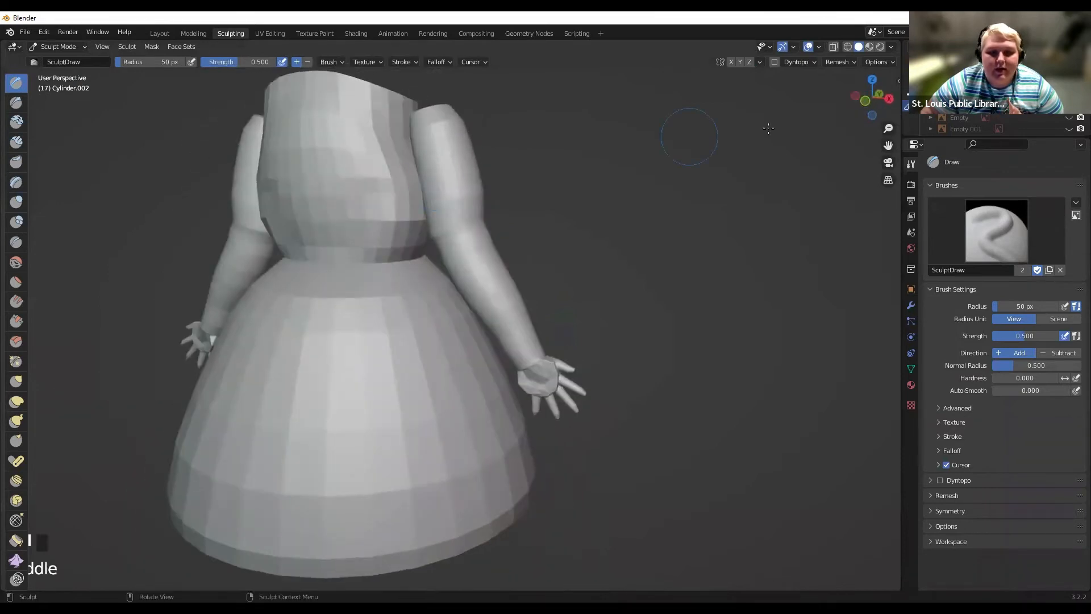
click(863, 100)
scroll(562, 270, up, 3)
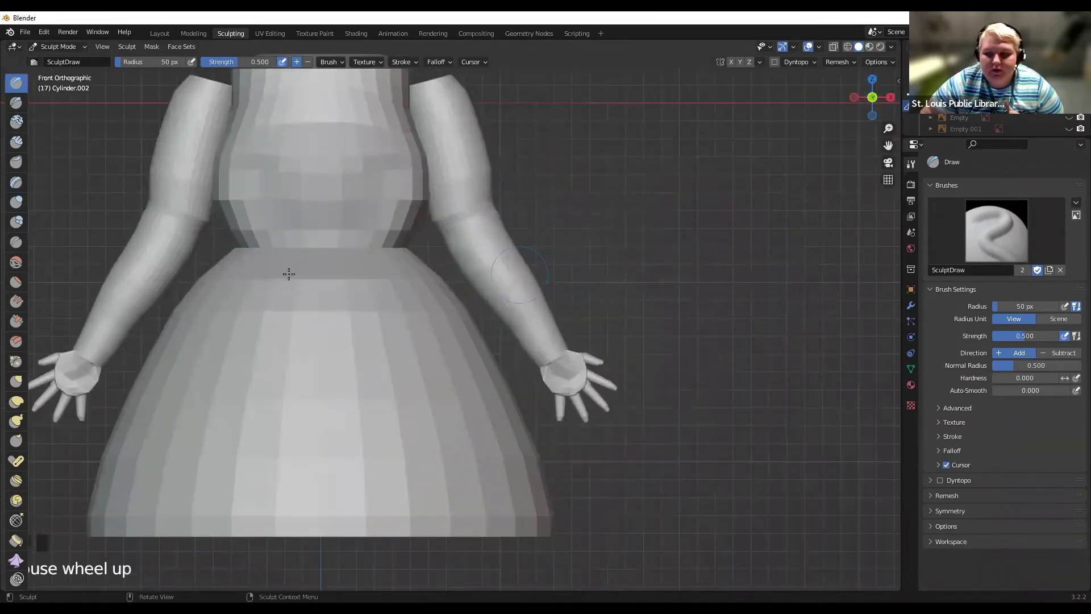
Choose the Smooth brush, set its strength to 0.848 and stroke along the arm from the elbow to the wrist.
click(15, 262)
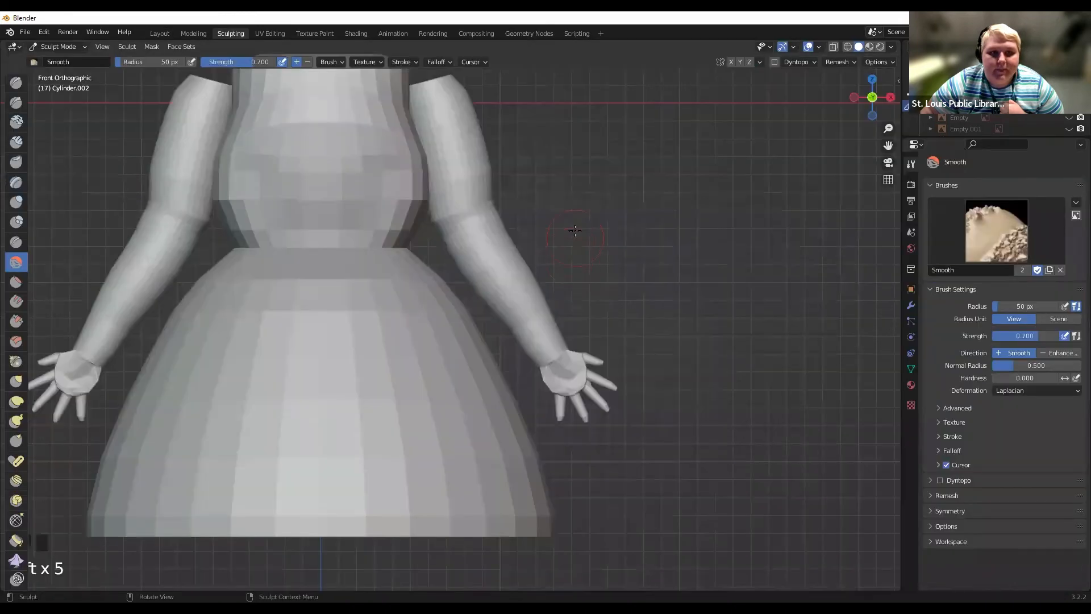
middle_drag(488, 262, 513, 266)
scroll(514, 266, up, 3)
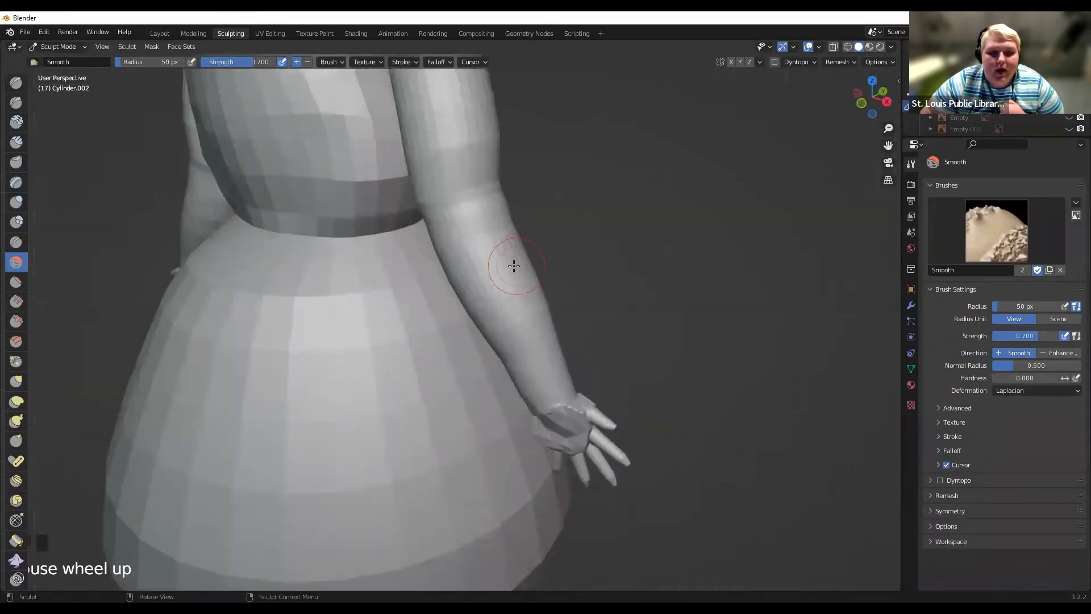
drag(243, 62, 263, 62)
mouse_move(451, 156)
mouse_down()
mouse_move(458, 87)
mouse_move(555, 365)
mouse_up()
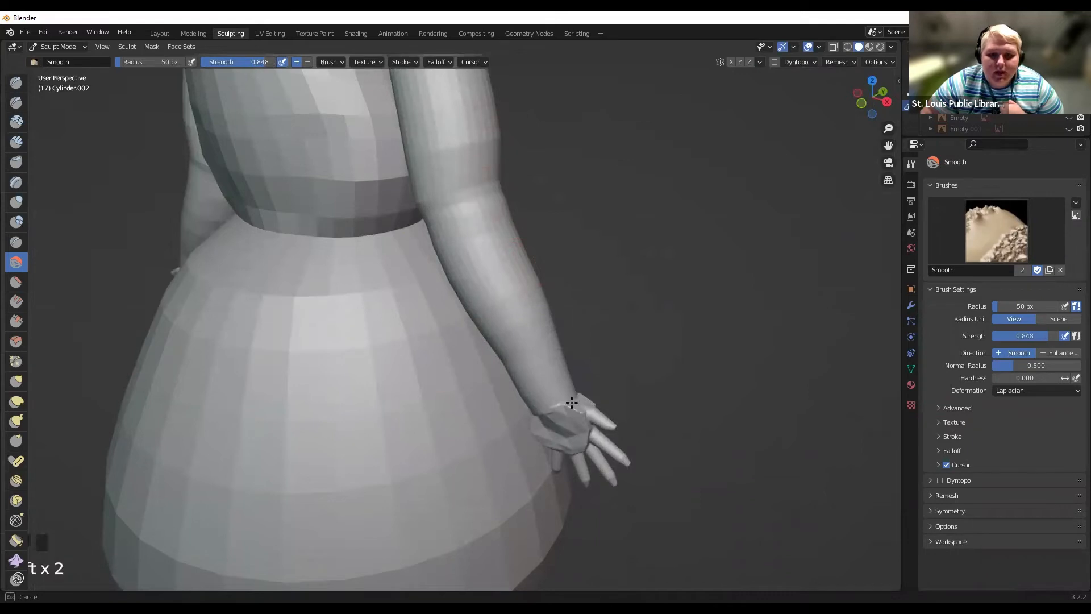
middle_drag(554, 364, 603, 372)
scroll(654, 378, up, 3)
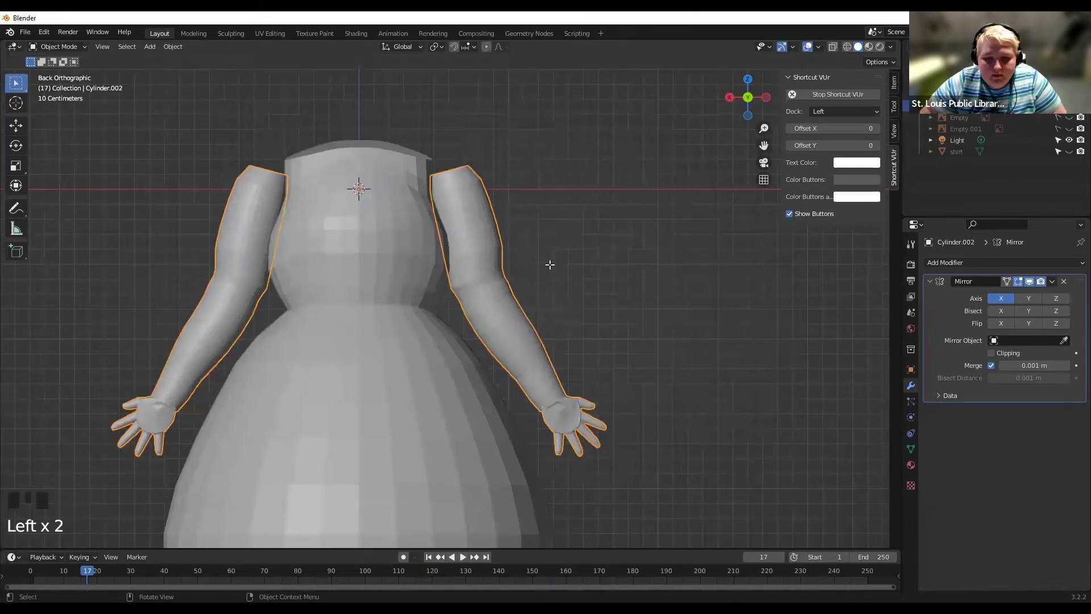
Return to the Layout workspace and apply the Mirror modifier to the arms.
key(Tab)
key(Tab)
scroll(565, 283, up, 2)
click(1053, 281)
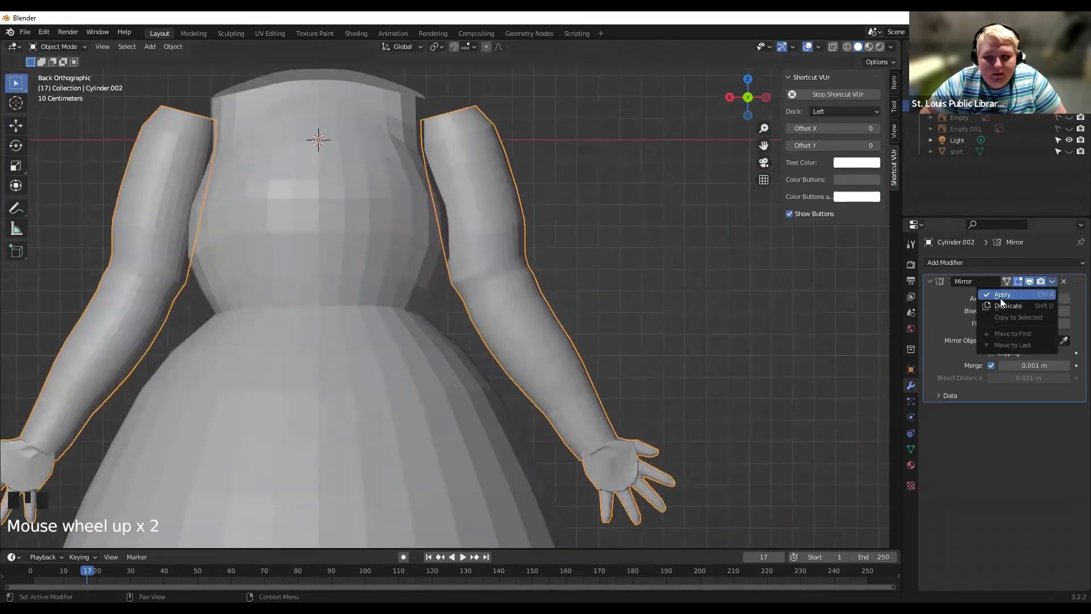
click(1039, 295)
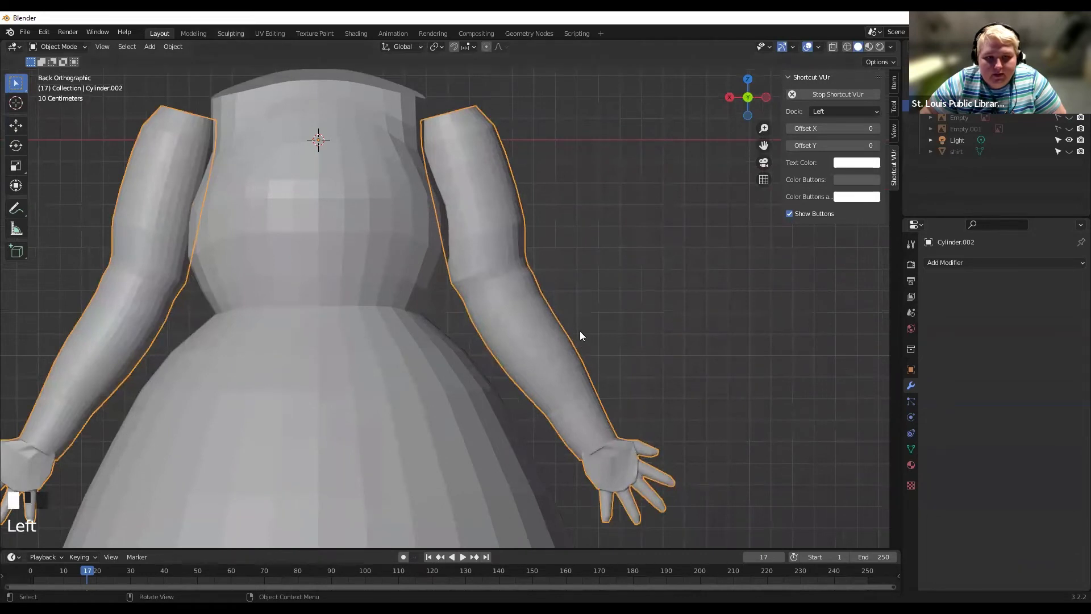
Go back to the Sculpting workspace, try the Smooth brush on the forearm and undo the last stroke.
click(231, 33)
drag(556, 287, 526, 287)
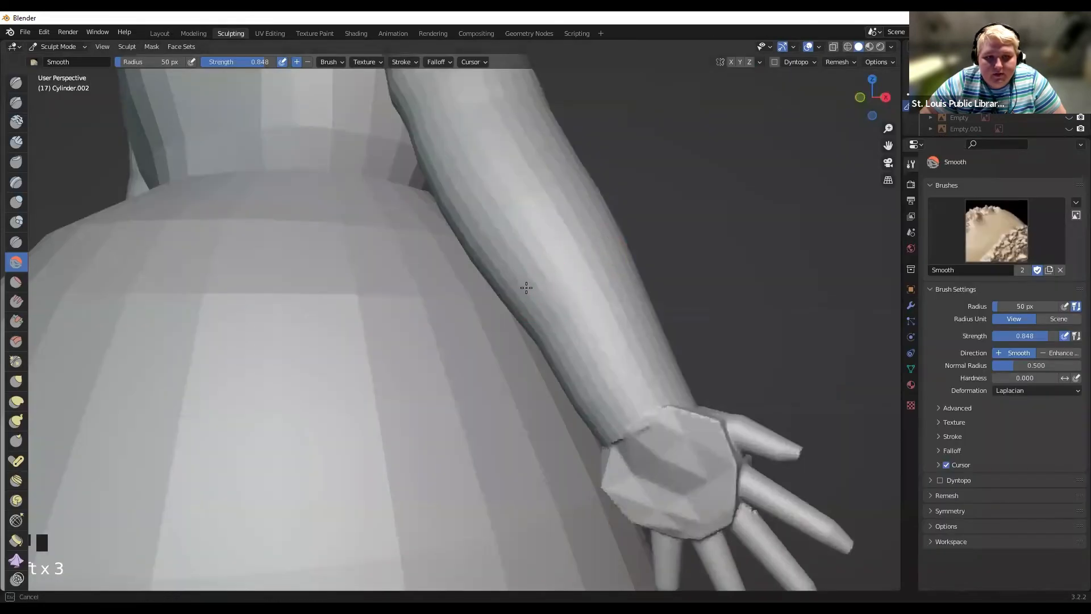
scroll(607, 235, down, 3)
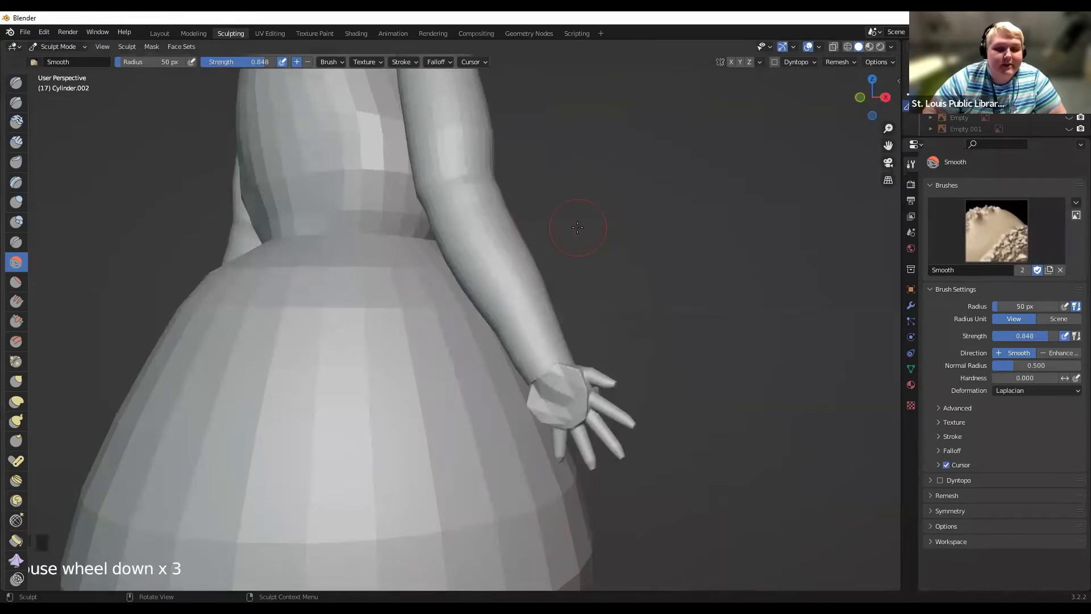
key(ctrl+z)
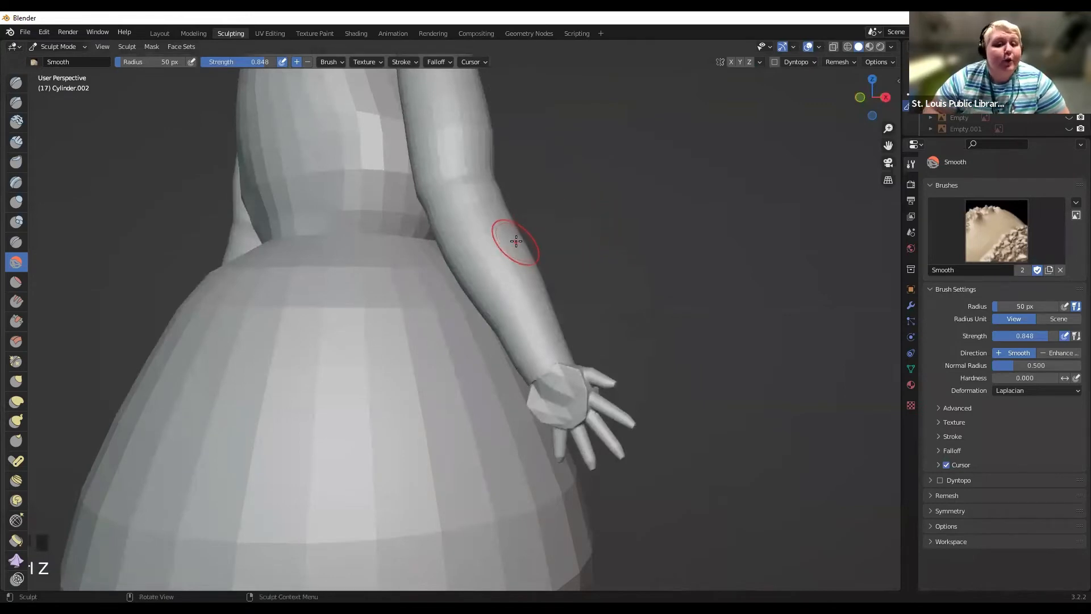
scroll(524, 267, down, 3)
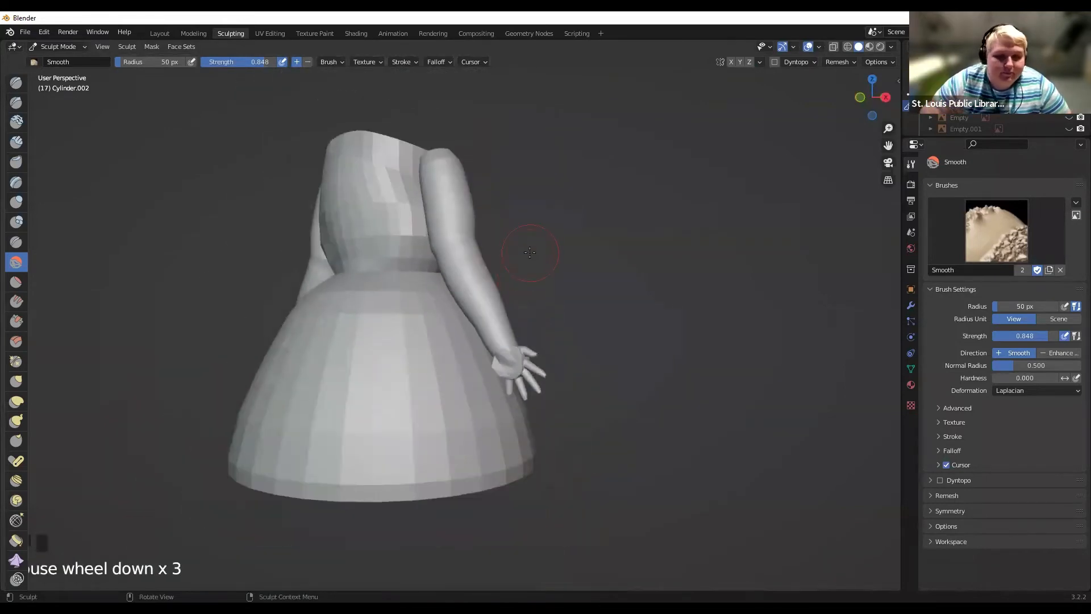
Turn on X symmetry and smooth the upper arms and elbows in the back orthographic view.
middle_drag(503, 259, 560, 171)
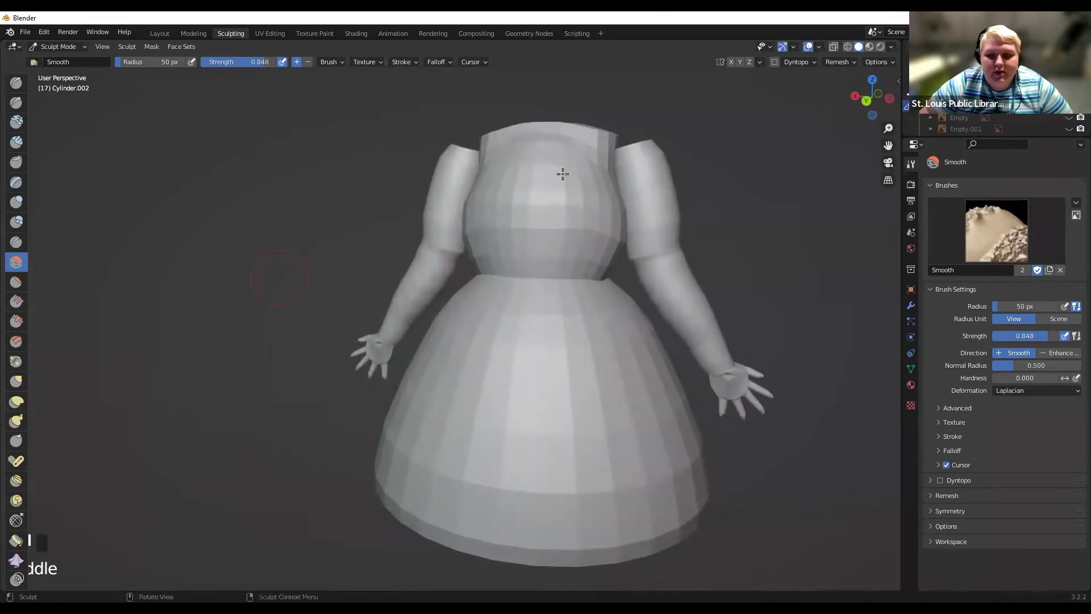
click(866, 101)
drag(886, 145, 861, 183)
drag(609, 243, 635, 307)
key(ctrl+z)
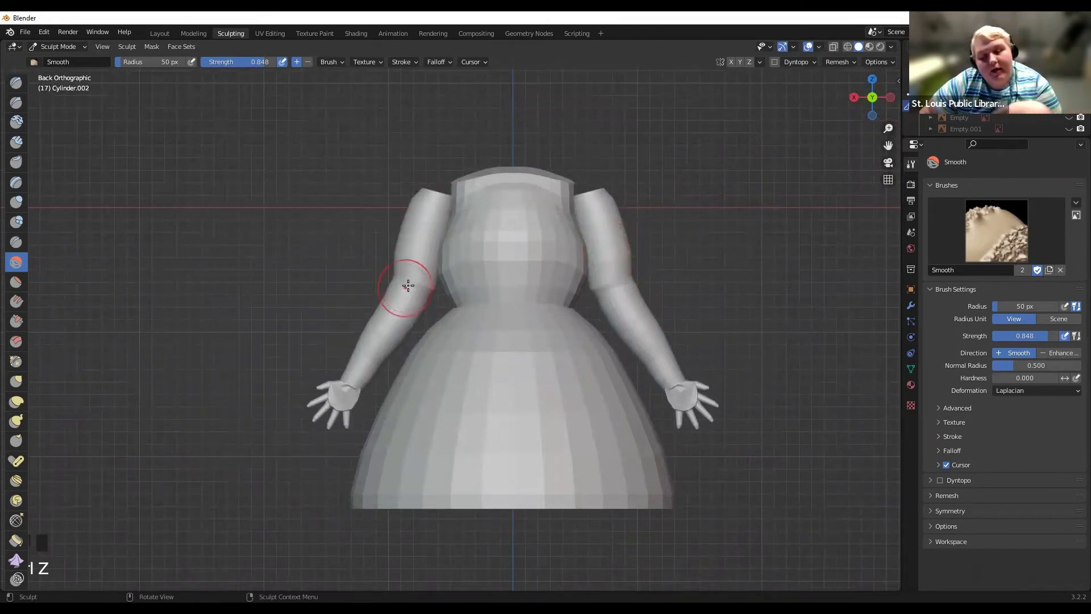
click(730, 64)
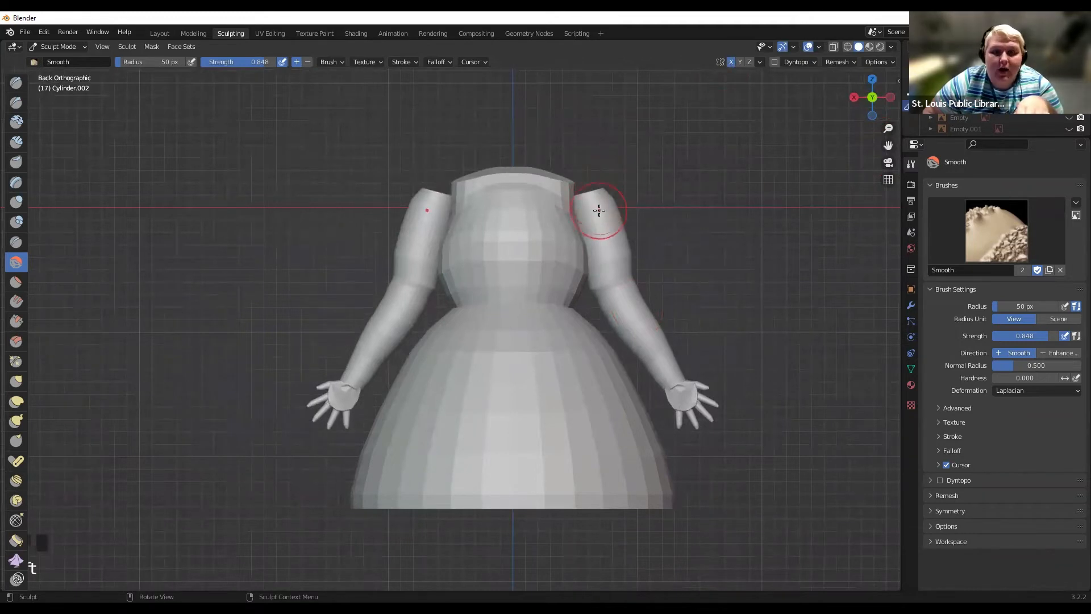
mouse_move(600, 219)
mouse_down()
mouse_move(604, 233)
mouse_move(591, 221)
mouse_move(641, 322)
mouse_up()
mouse_move(600, 292)
mouse_down()
mouse_move(588, 275)
mouse_move(630, 319)
mouse_up()
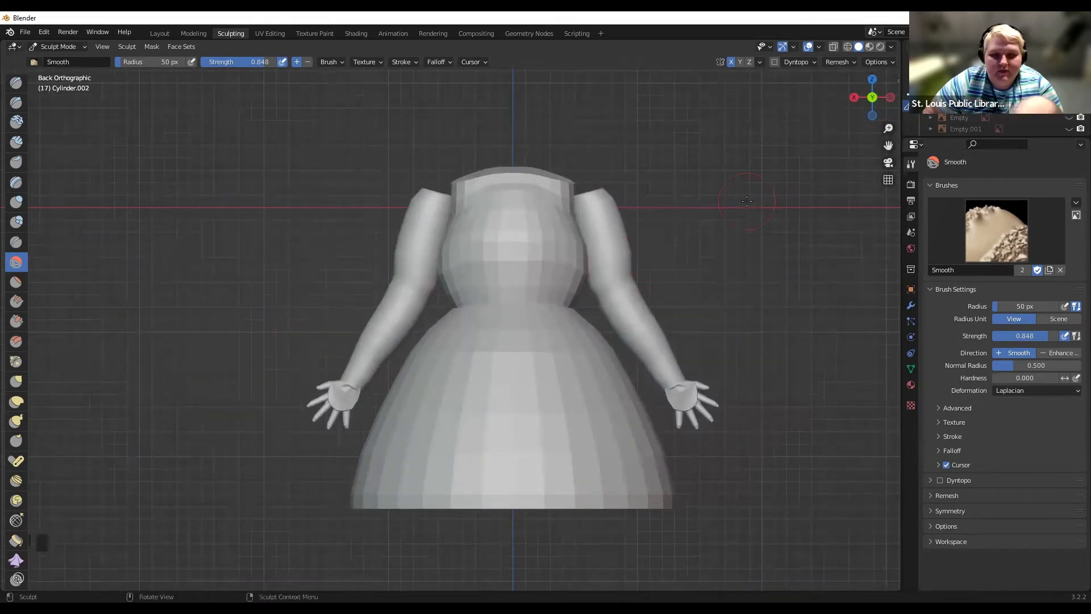
Smooth the wrist, the palm and the bases of the fingers with the Smooth brush.
scroll(365, 290, up, 6)
mouse_move(888, 146)
mouse_down()
mouse_move(360, 0)
mouse_move(356, 44)
mouse_up()
scroll(696, 305, up, 2)
mouse_move(696, 305)
mouse_down()
mouse_move(646, 254)
mouse_move(591, 286)
mouse_up()
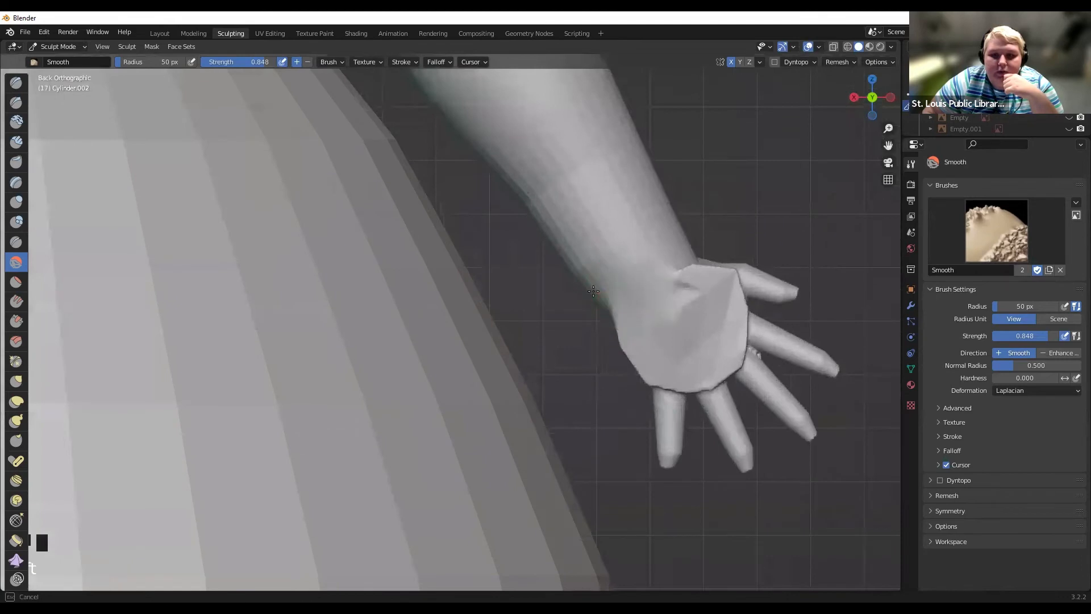
middle_drag(692, 324, 681, 360)
drag(669, 367, 643, 324)
mouse_move(727, 355)
mouse_down()
mouse_move(742, 313)
mouse_move(753, 315)
mouse_up()
mouse_move(759, 319)
mouse_down()
mouse_move(769, 328)
mouse_move(765, 286)
mouse_move(809, 315)
mouse_move(769, 241)
mouse_move(751, 226)
mouse_move(708, 225)
mouse_move(759, 248)
mouse_up()
mouse_move(760, 249)
mouse_down()
mouse_move(773, 263)
mouse_move(748, 227)
mouse_move(778, 230)
mouse_up()
Continue smoothing the hand and fingers with the Smooth brush from other viewing angles.
middle_drag(779, 231, 545, 295)
mouse_move(487, 224)
mouse_down()
mouse_move(513, 257)
mouse_move(529, 242)
mouse_up()
drag(781, 275, 788, 273)
drag(790, 274, 841, 279)
drag(710, 152, 717, 149)
scroll(751, 153, down, 3)
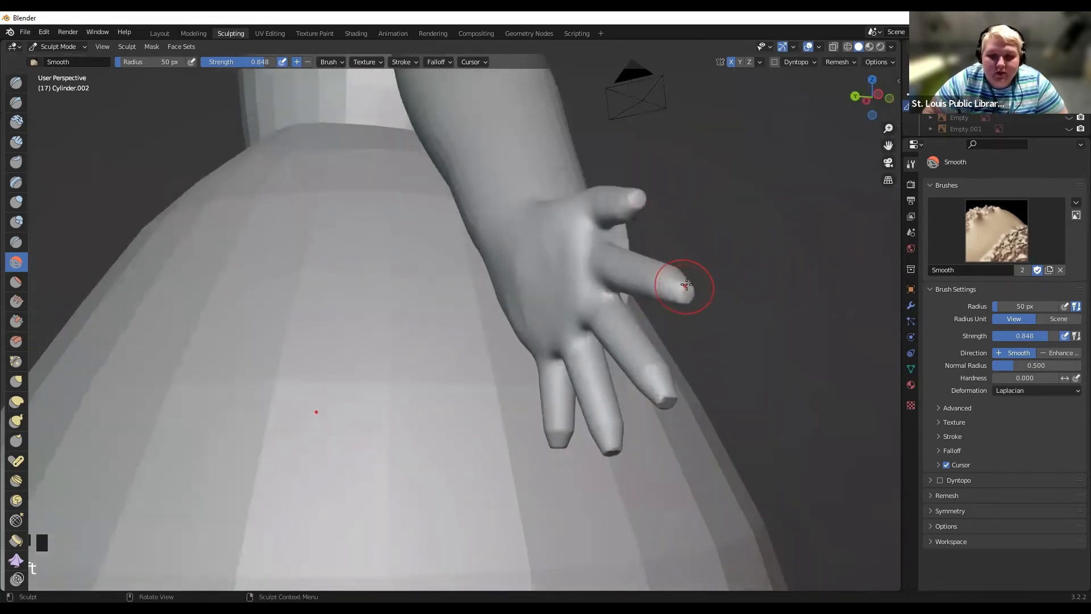
Inspect the arm's mesh density in Edit Mode, then return to Sculpt Mode and smooth the forearm above the wrist.
key(Tab)
middle_drag(690, 240, 558, 208)
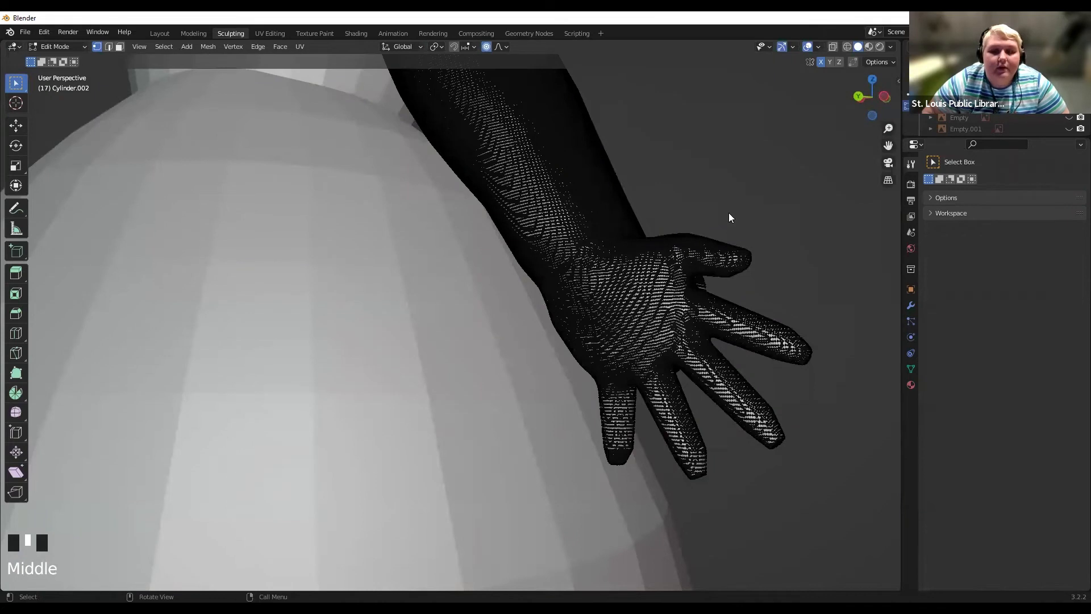
key(Tab)
drag(521, 200, 494, 175)
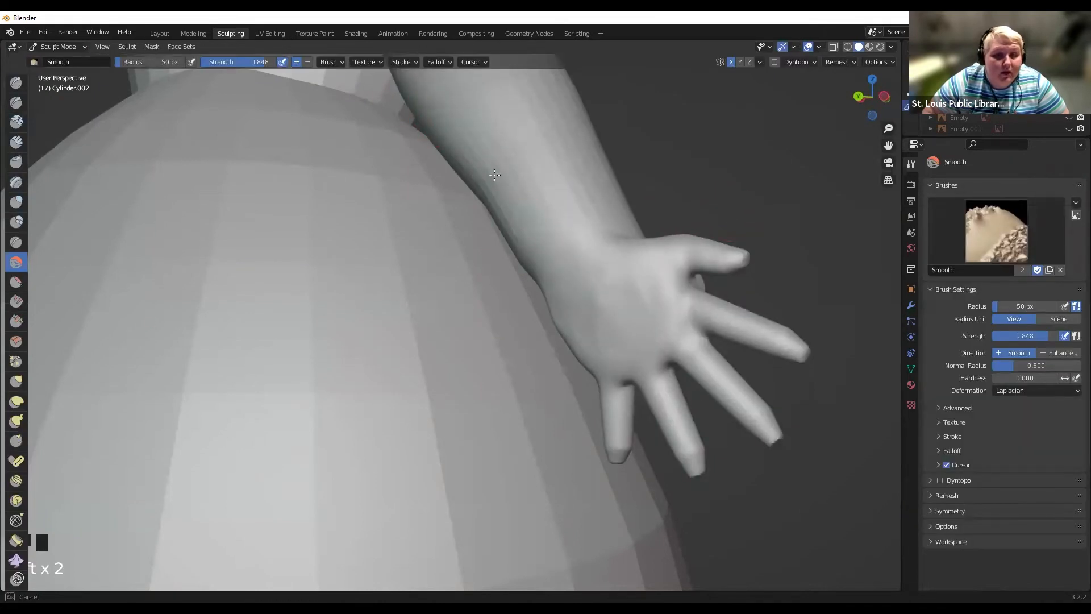
Add a Decimate modifier to the arms.
click(911, 306)
click(978, 184)
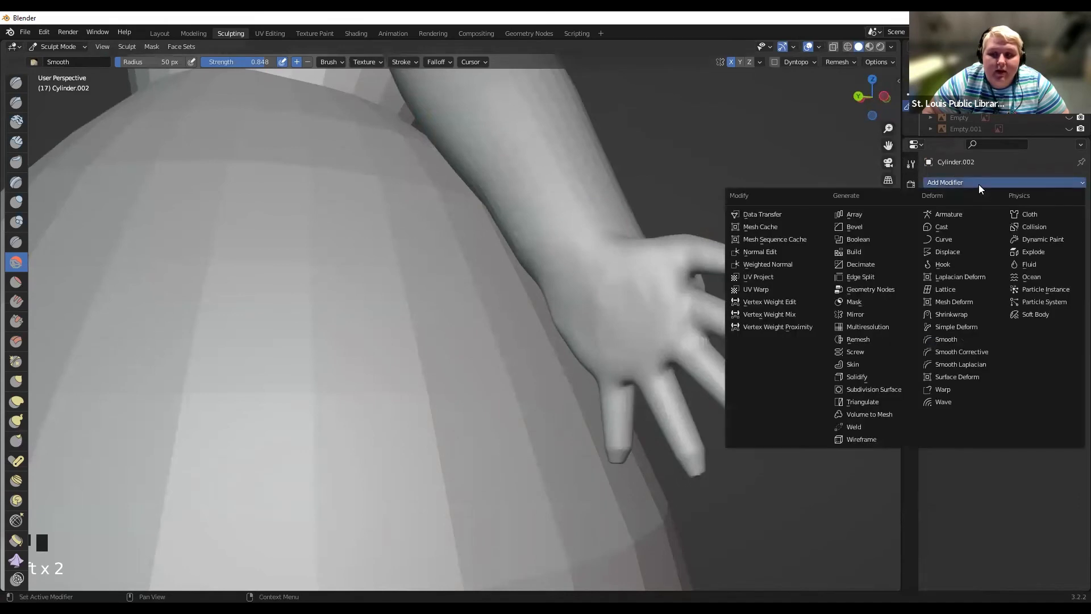
click(861, 265)
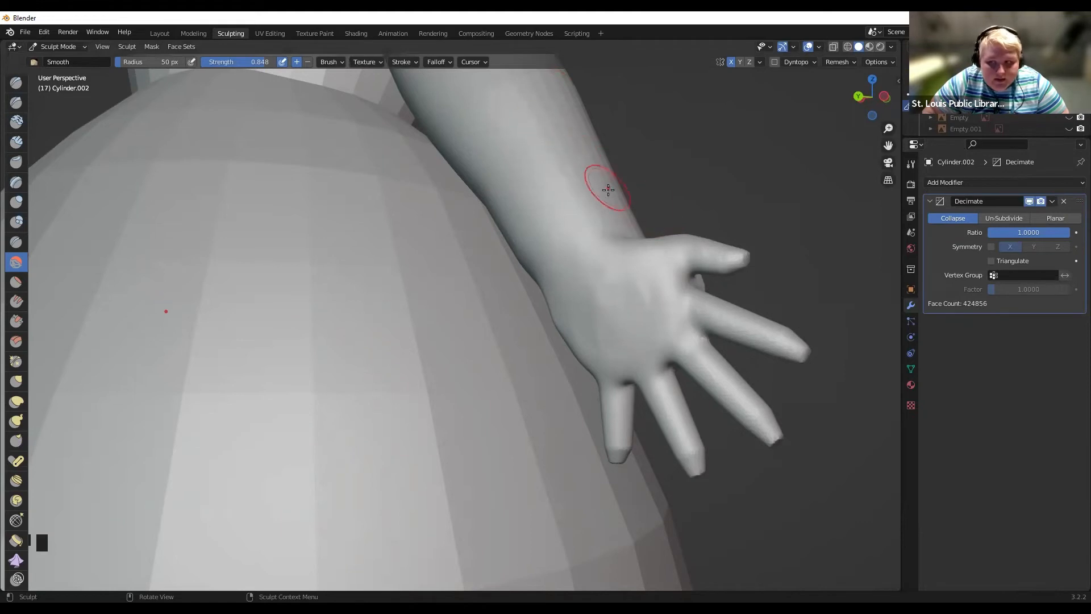
scroll(540, 210, down, 3)
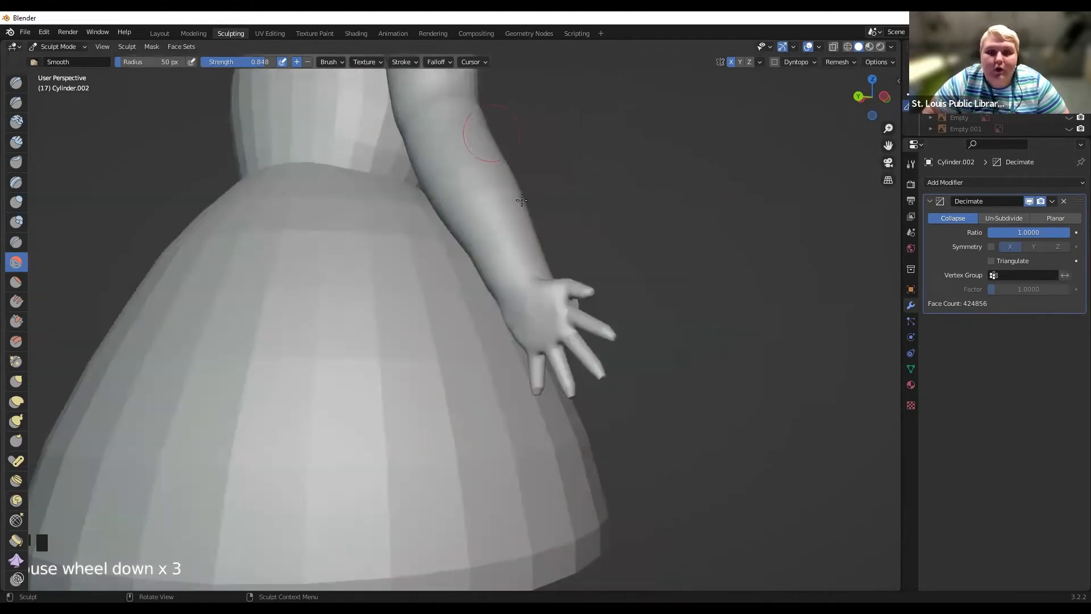
Set the Decimate modifier's collapse ratio to 0.5.
middle_drag(353, 209, 381, 219)
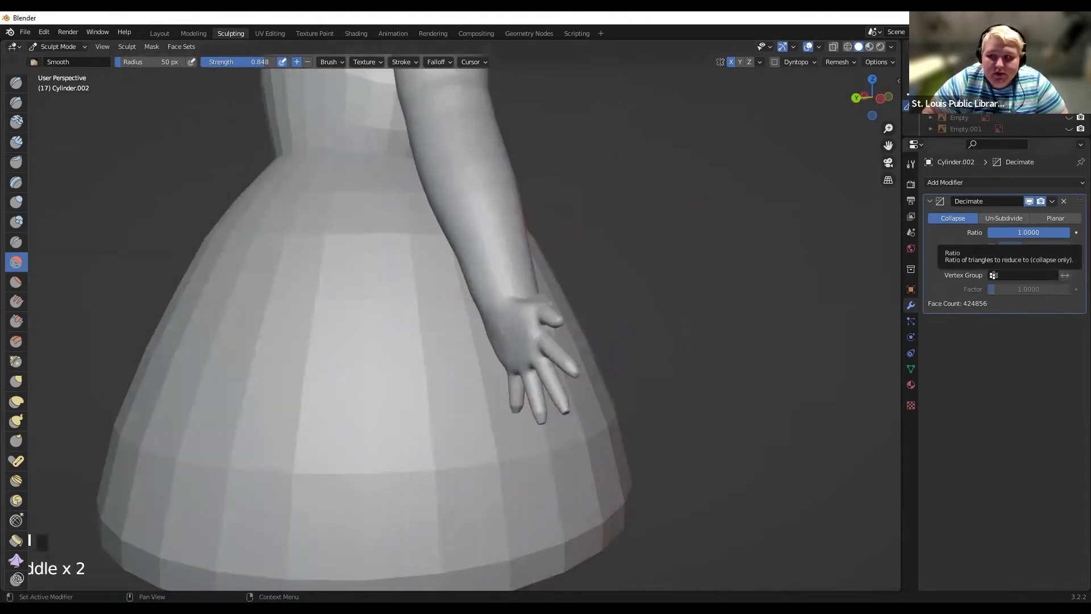
click(1010, 234)
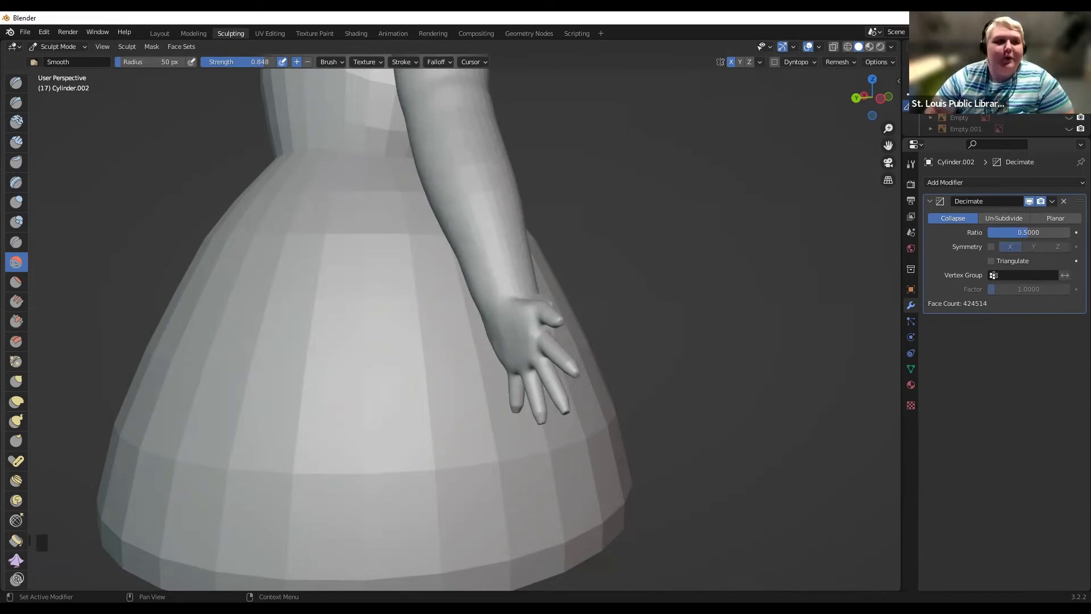
click(26, 31)
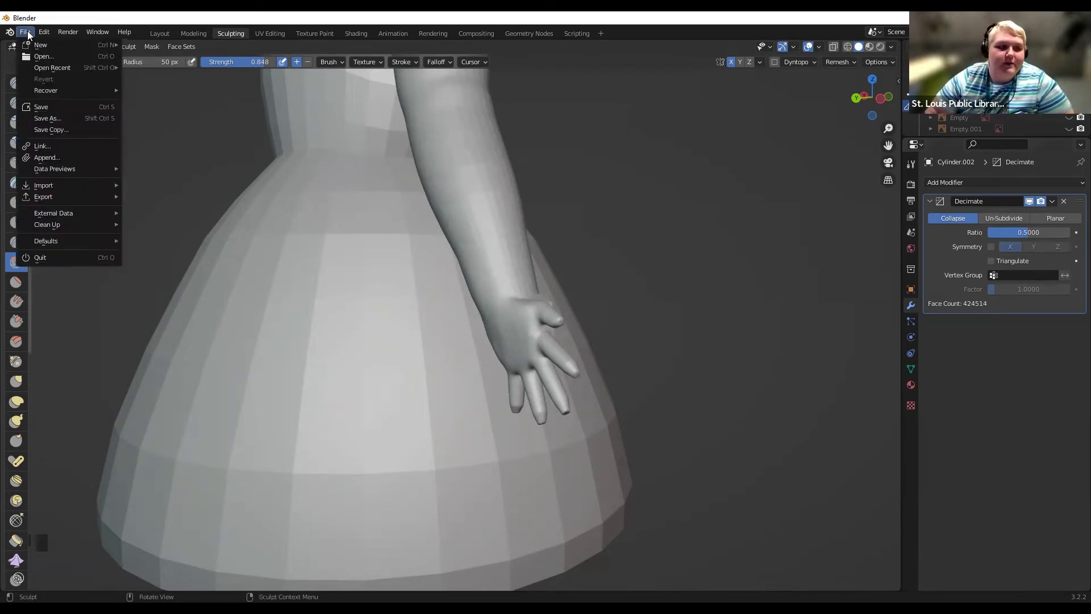
click(113, 117)
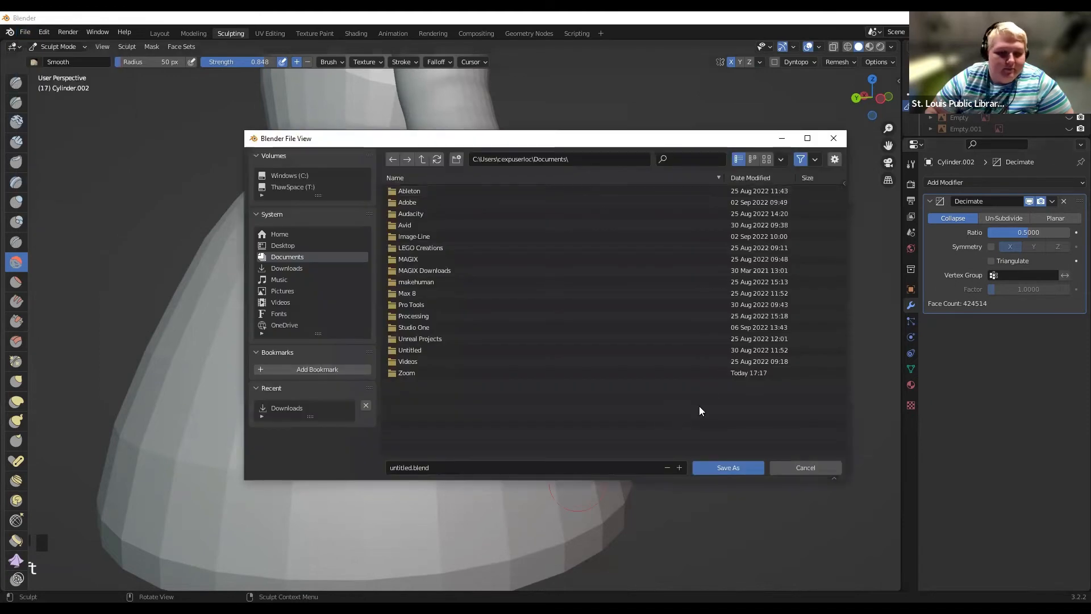
click(794, 467)
Apply the Decimate modifier to the arms.
mouse_move(524, 288)
middle_down()
mouse_move(587, 278)
mouse_move(455, 326)
middle_up()
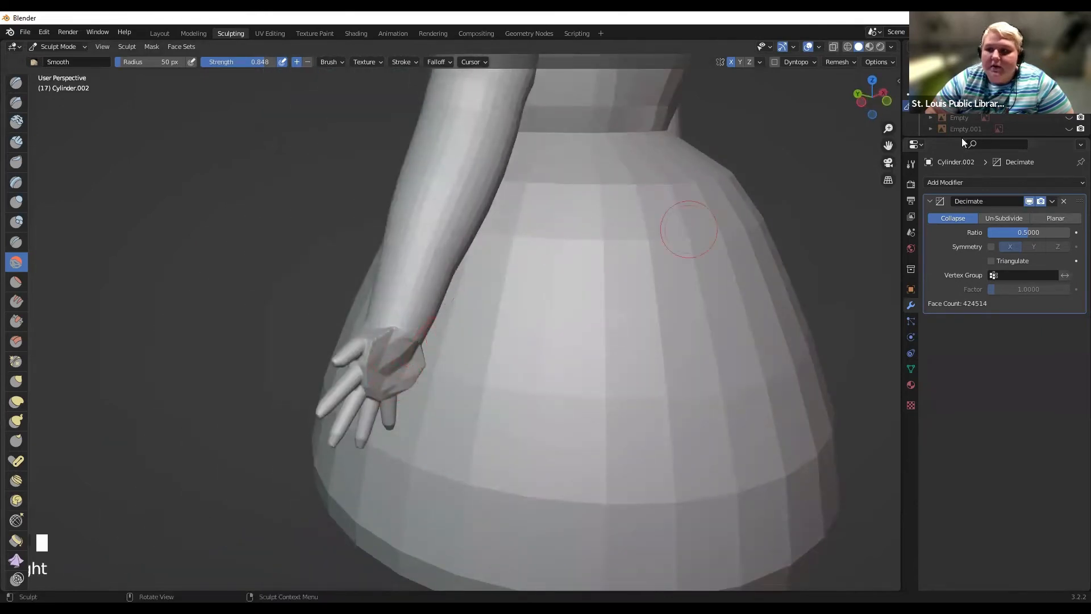
click(1051, 201)
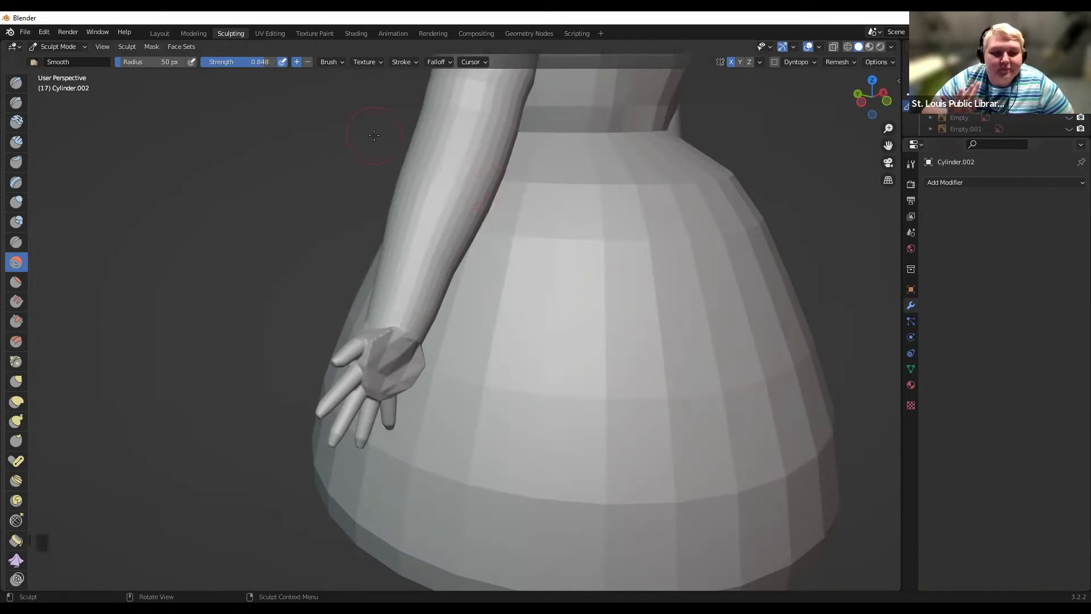
Inspect the decimated arm's mesh density in Edit Mode, and return to Sculpt Mode.
key(Tab)
mouse_move(375, 134)
middle_down()
mouse_move(623, 257)
mouse_move(518, 269)
mouse_move(511, 257)
middle_up()
scroll(623, 256, up, 3)
scroll(663, 243, up, 3)
key(Tab)
scroll(474, 243, down, 2)
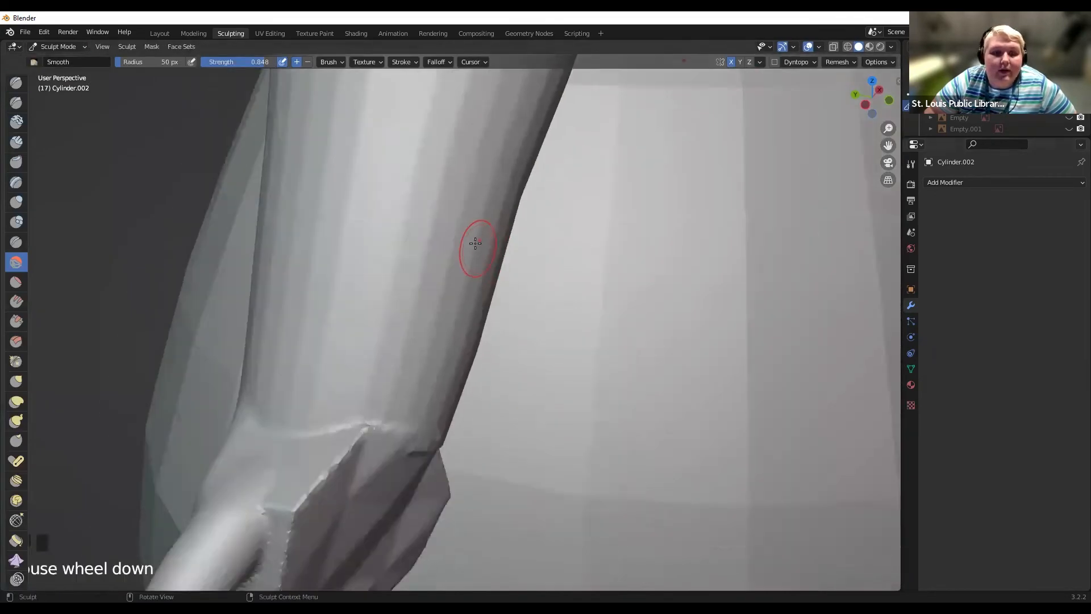
Smooth the faceted palm and wrist of the hand with the Smooth brush.
scroll(475, 241, down, 1)
middle_drag(426, 243, 402, 234)
mouse_move(221, 360)
mouse_down()
mouse_move(251, 370)
mouse_move(263, 515)
mouse_move(289, 525)
mouse_move(334, 493)
mouse_move(299, 341)
mouse_move(275, 377)
mouse_move(233, 392)
mouse_move(298, 317)
mouse_up()
middle_drag(299, 317, 221, 297)
mouse_move(222, 297)
mouse_down()
mouse_move(141, 263)
mouse_move(239, 307)
mouse_move(271, 353)
mouse_move(272, 317)
mouse_up()
middle_drag(273, 316, 263, 324)
mouse_move(263, 324)
mouse_down()
mouse_move(251, 350)
mouse_move(267, 309)
mouse_move(227, 387)
mouse_move(225, 366)
mouse_move(174, 378)
mouse_up()
scroll(192, 272, down, 2)
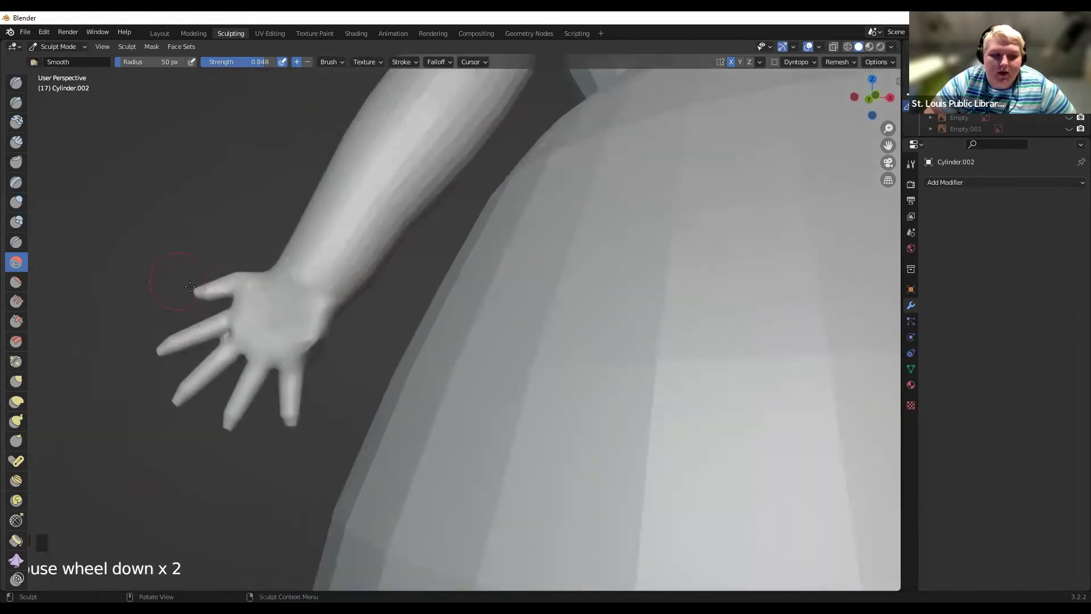
Smooth the palm edges and the remaining rough spots around the fingers with short Smooth brush strokes.
mouse_move(266, 320)
middle_down()
mouse_move(334, 305)
mouse_move(260, 341)
middle_up()
scroll(305, 382, up, 3)
click(305, 382)
click(307, 382)
click(310, 383)
click(360, 394)
click(358, 390)
click(359, 390)
click(360, 372)
click(287, 209)
click(289, 211)
click(296, 250)
click(291, 262)
click(291, 265)
click(290, 265)
click(387, 227)
click(395, 294)
Smooth the wrist and palm of the opposite hand with the Smooth brush.
mouse_move(394, 295)
middle_down()
mouse_move(360, 271)
mouse_move(377, 222)
mouse_move(431, 248)
mouse_move(529, 262)
middle_up()
mouse_move(580, 358)
mouse_down()
mouse_move(577, 310)
mouse_move(578, 325)
mouse_move(552, 295)
mouse_up()
middle_drag(552, 294, 596, 297)
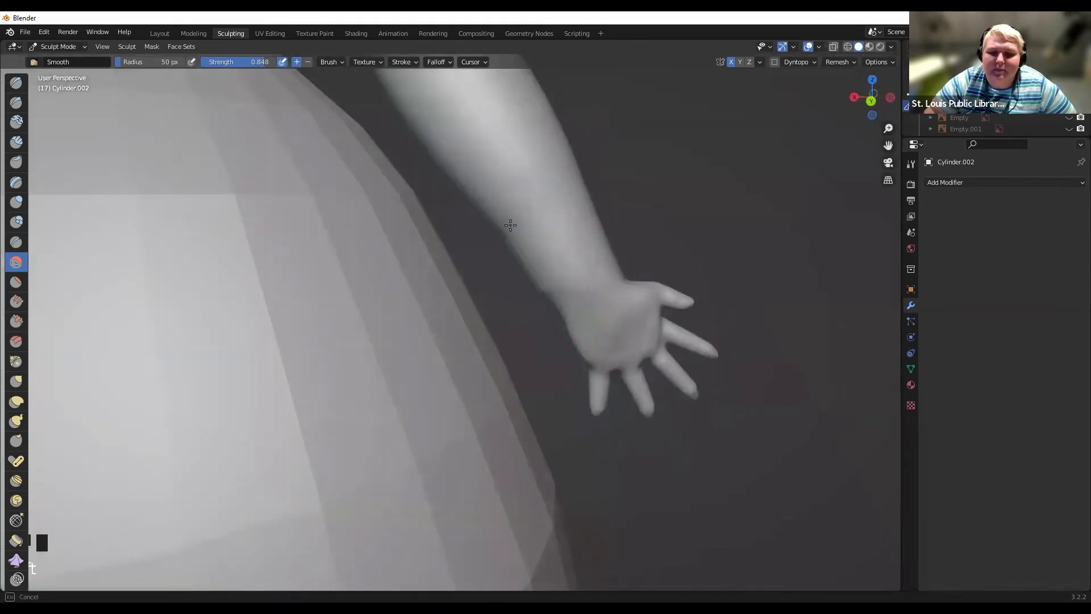
mouse_move(643, 236)
middle_down()
mouse_move(455, 242)
mouse_move(413, 290)
mouse_move(472, 278)
mouse_move(483, 295)
mouse_move(604, 292)
middle_up()
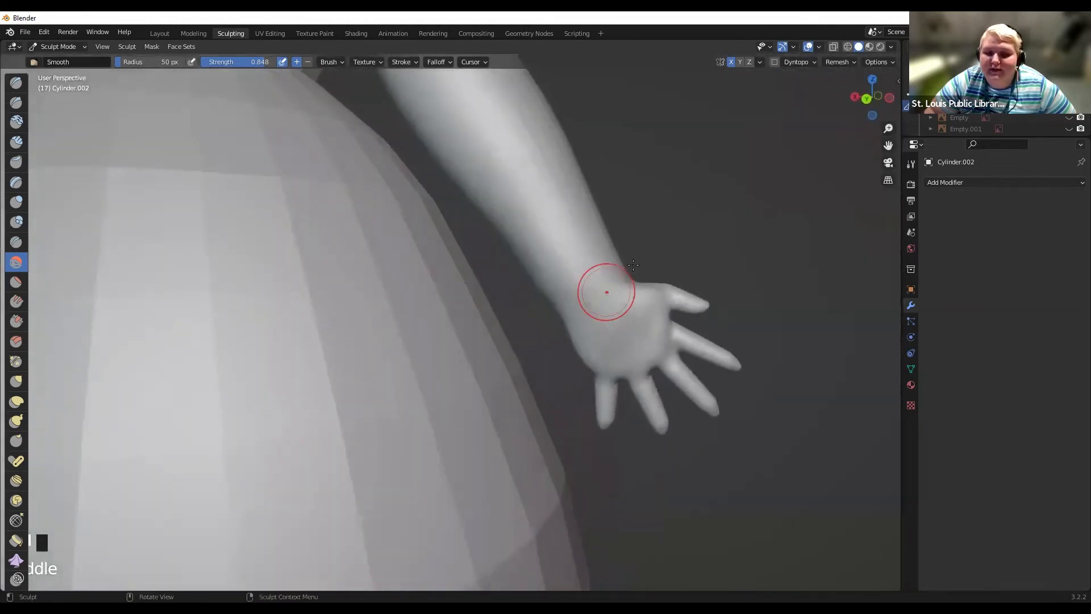
Try carving a crease across the wrist with the 50 px Draw brush, and undo the stroke.
click(17, 83)
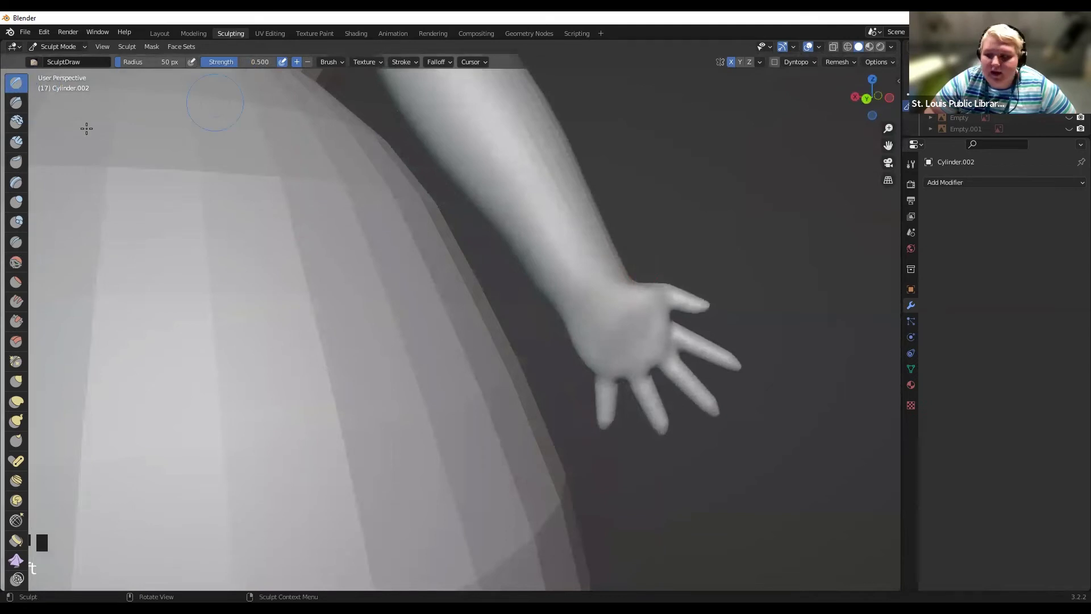
mouse_move(598, 298)
shift+mouse_down()
mouse_move(580, 301)
mouse_move(531, 144)
mouse_move(554, 243)
shift+mouse_up()
middle_drag(554, 243, 752, 132)
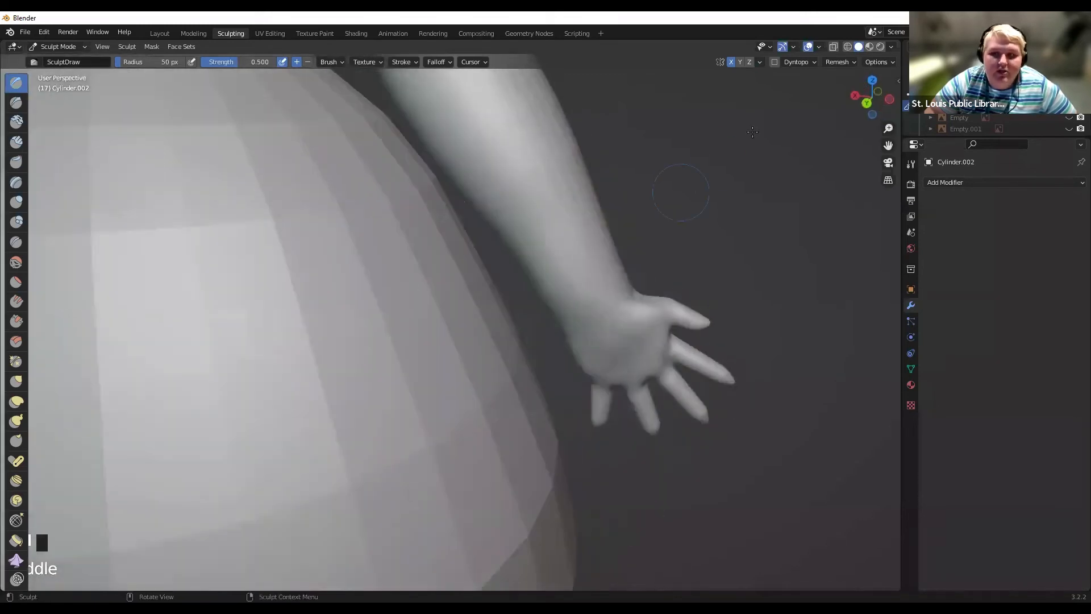
click(864, 103)
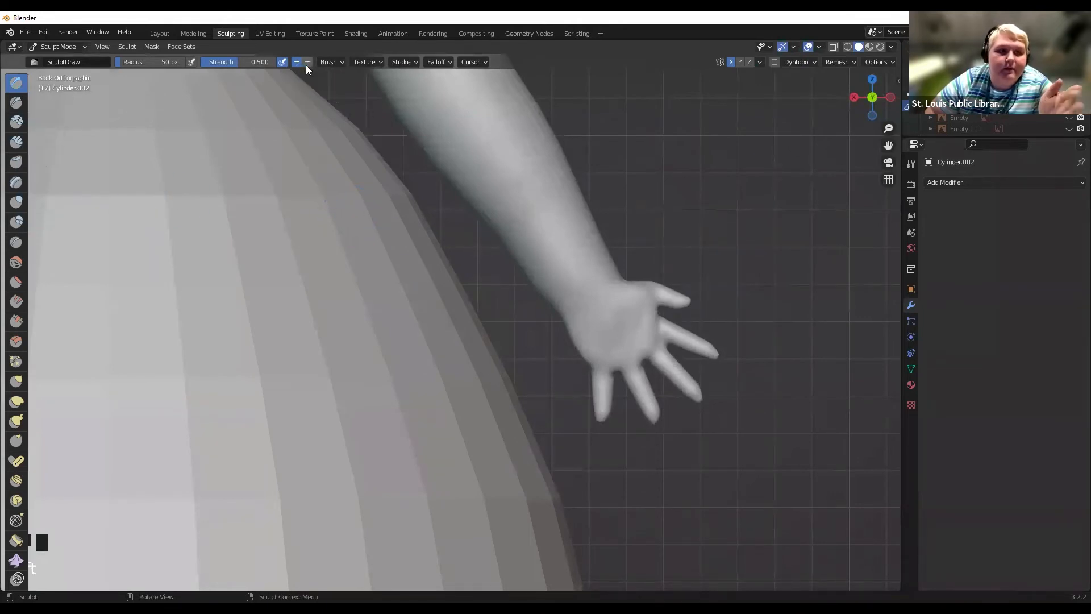
mouse_move(613, 283)
ctrl+mouse_down()
mouse_move(593, 291)
mouse_move(588, 310)
mouse_move(608, 329)
ctrl+mouse_up()
middle_drag(619, 286, 628, 282)
key(ctrl+z)
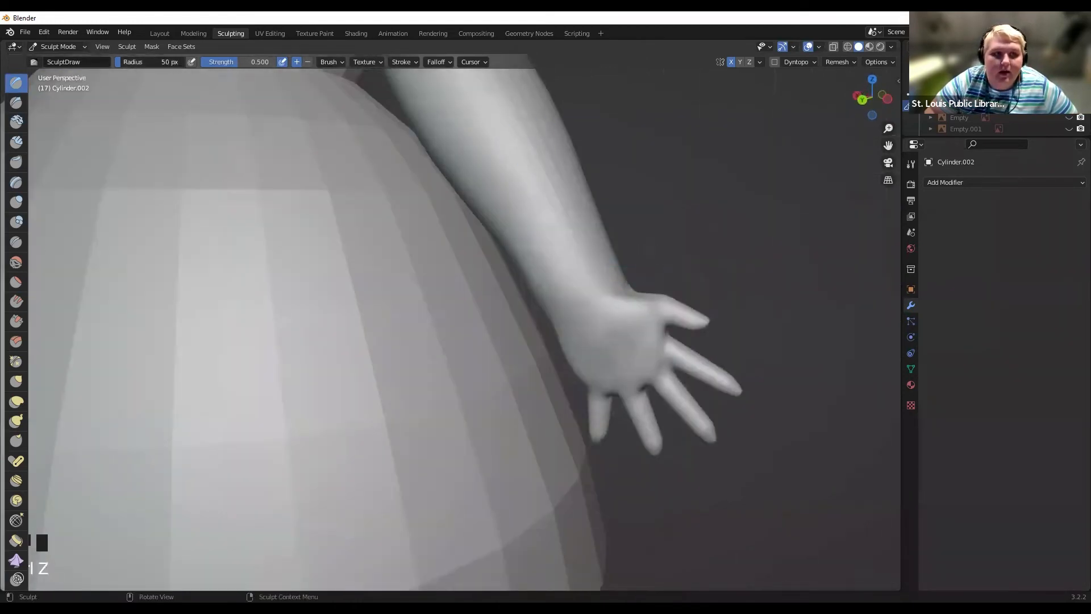
Try carving a wrist crease with the Draw brush at a 5 px radius, and smooth it away at 37 px.
drag(131, 62, 116, 62)
middle_drag(523, 214, 523, 193)
click(165, 60)
key(Return)
ctrl+drag(624, 292, 608, 289)
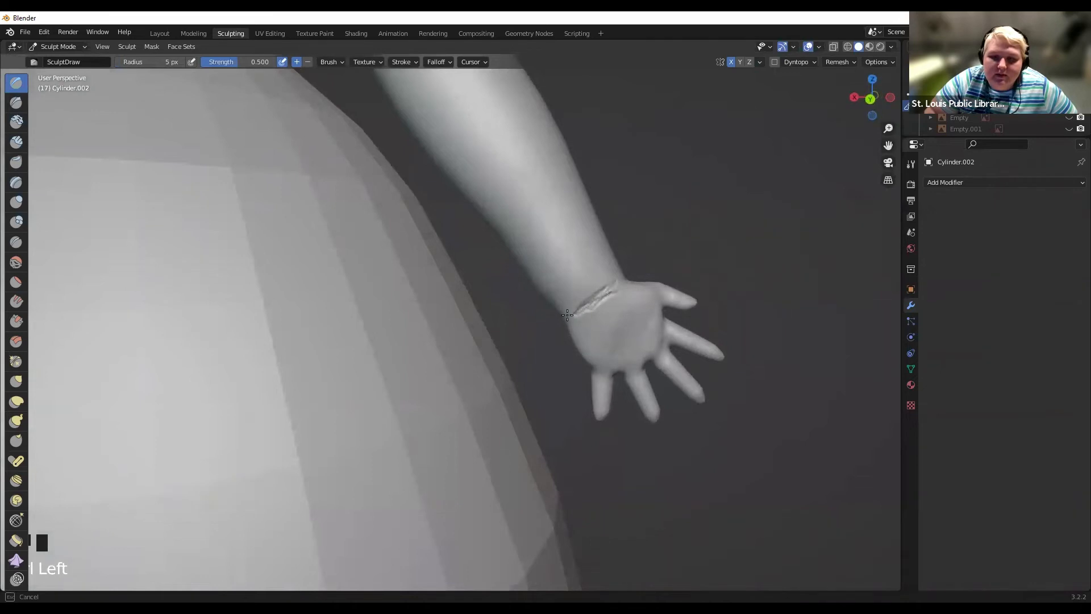
ctrl+drag(610, 287, 601, 297)
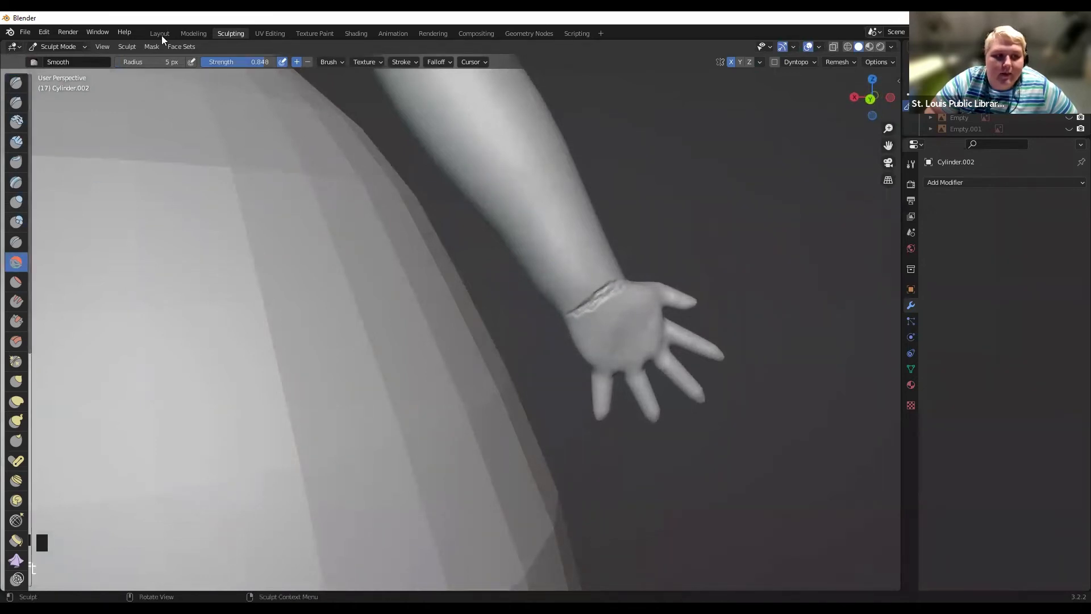
mouse_move(605, 310)
shift+mouse_down()
mouse_move(621, 275)
mouse_move(574, 315)
shift+mouse_up()
middle_drag(586, 217, 554, 222)
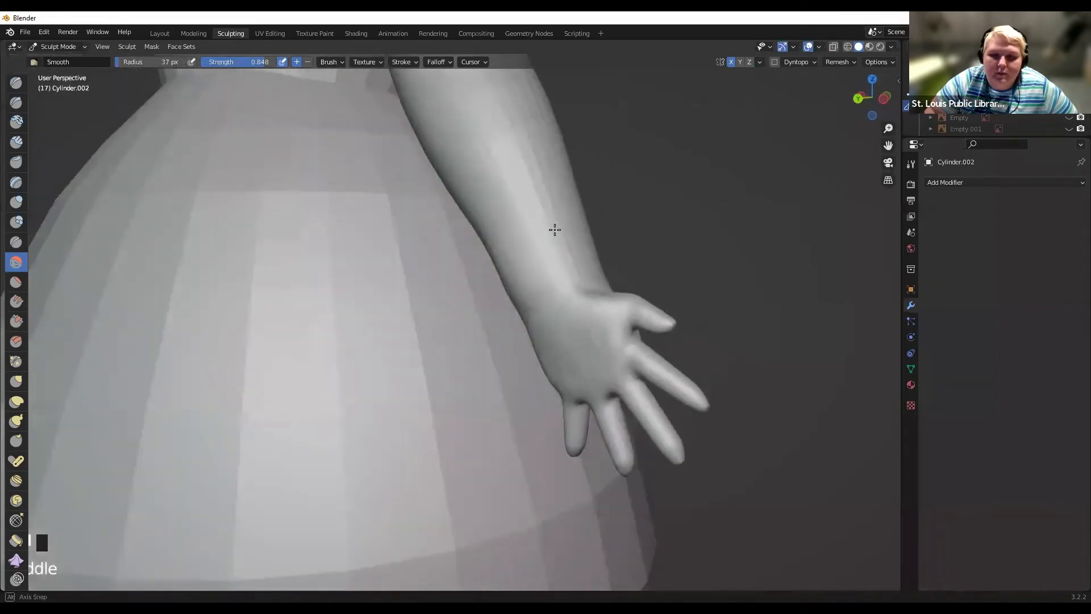
Carve a crease across the wrist with the 37 px Draw Sharp brush, and soften it with the Smooth brush.
click(15, 105)
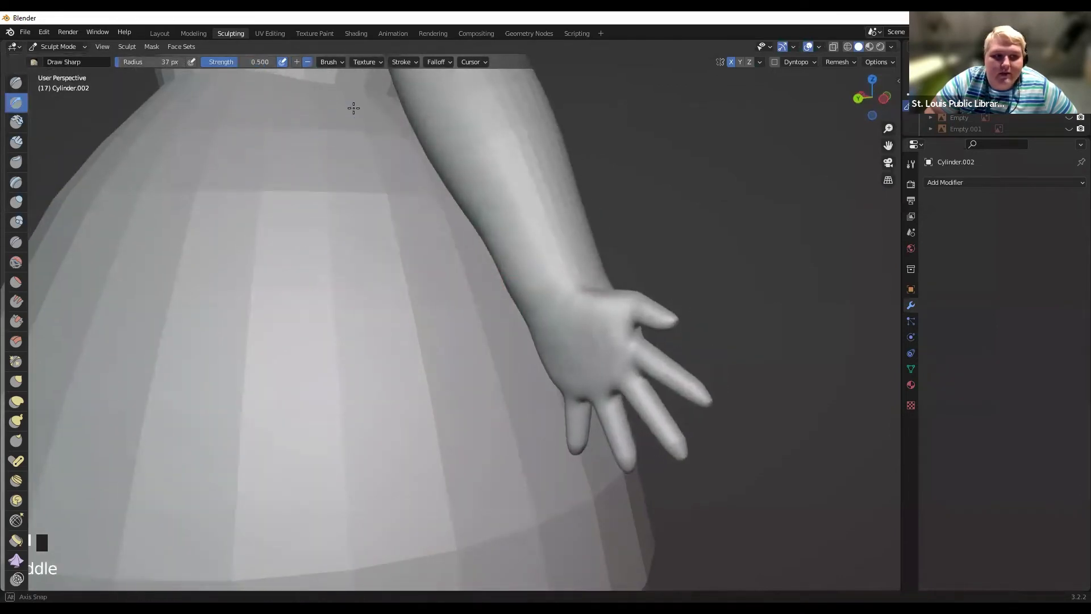
middle_drag(353, 106, 375, 111)
mouse_move(580, 268)
mouse_down()
mouse_move(561, 301)
mouse_move(598, 268)
mouse_move(557, 292)
mouse_move(588, 263)
mouse_move(559, 280)
mouse_move(604, 251)
mouse_up()
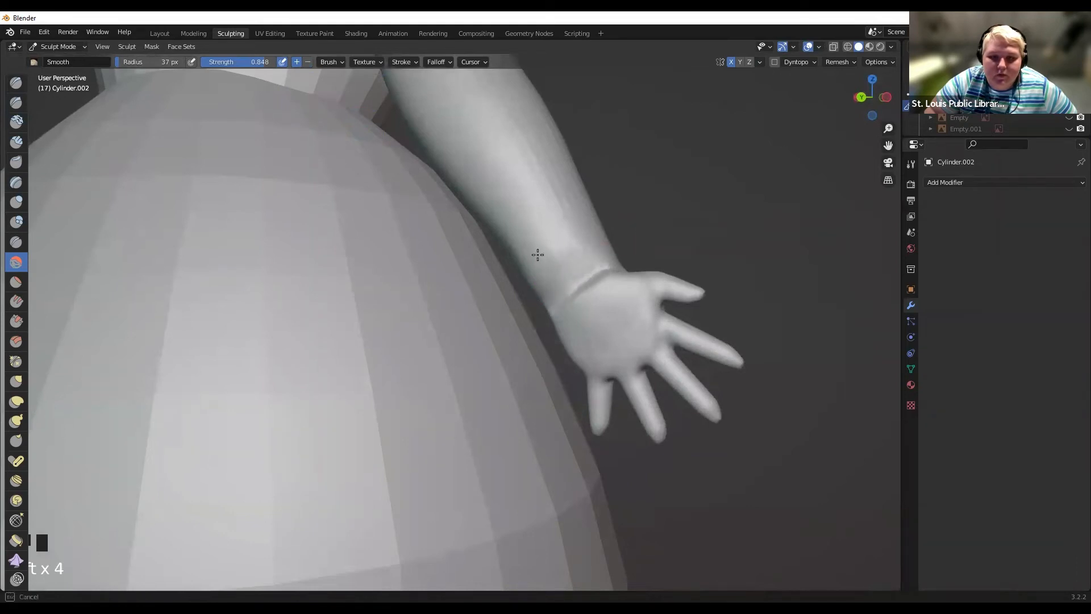
shift+drag(581, 299, 595, 314)
mouse_move(595, 314)
shift+mouse_down()
mouse_move(613, 275)
mouse_move(597, 268)
mouse_move(625, 285)
mouse_move(574, 217)
shift+mouse_up()
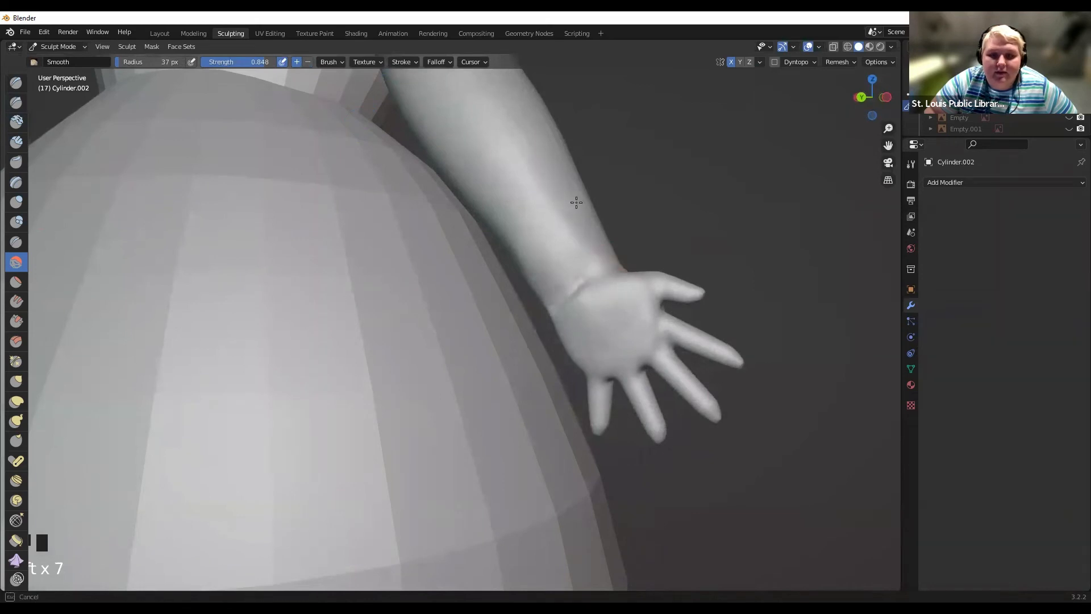
scroll(577, 204, down, 2)
middle_drag(577, 205, 520, 304)
middle_drag(586, 248, 513, 316)
middle_drag(496, 239, 506, 256)
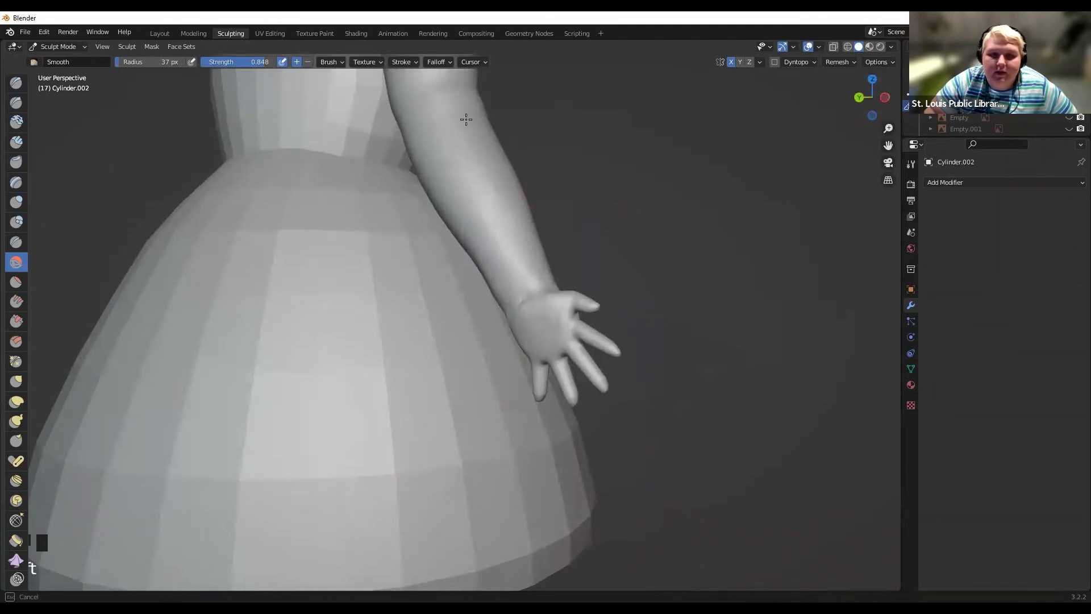
Smooth the elbow and upper arm with the Smooth brush, enlarging its radius to 160 px.
mouse_move(537, 164)
middle_down()
mouse_move(485, 197)
mouse_move(478, 180)
mouse_move(411, 259)
middle_up()
mouse_move(412, 260)
mouse_down()
mouse_move(370, 353)
mouse_move(448, 130)
mouse_up()
drag(130, 62, 149, 62)
drag(417, 177, 441, 142)
scroll(510, 175, down, 6)
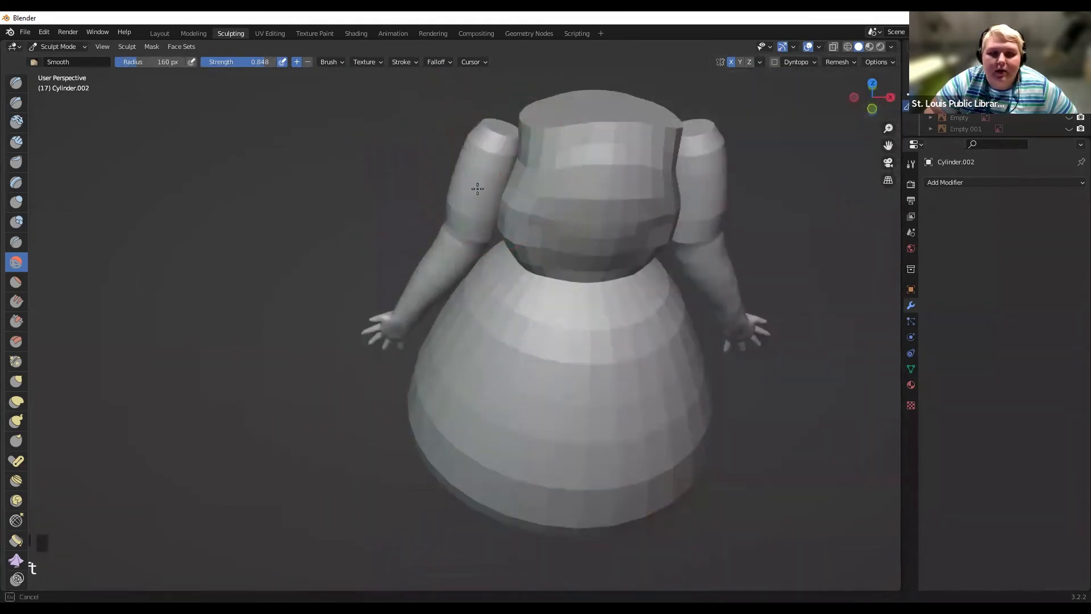
middle_drag(481, 190, 453, 178)
click(452, 178)
scroll(619, 173, up, 2)
middle_drag(547, 178, 682, 148)
Return to Object Mode in the Layout workspace and shade the dress body smooth.
scroll(619, 173, down, 4)
scroll(704, 141, up, 1)
click(875, 102)
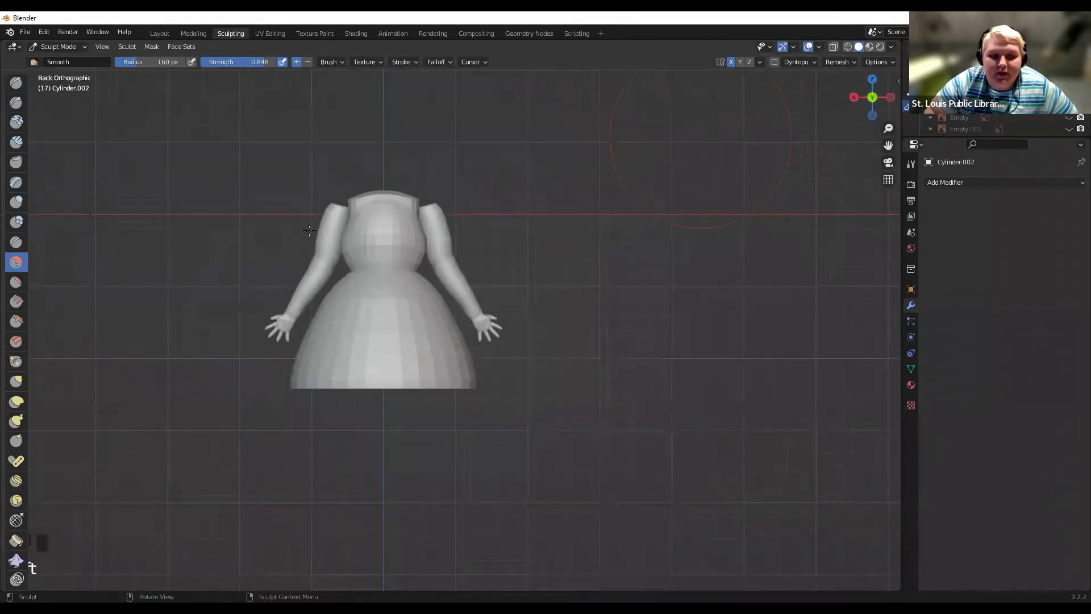
scroll(363, 239, up, 2)
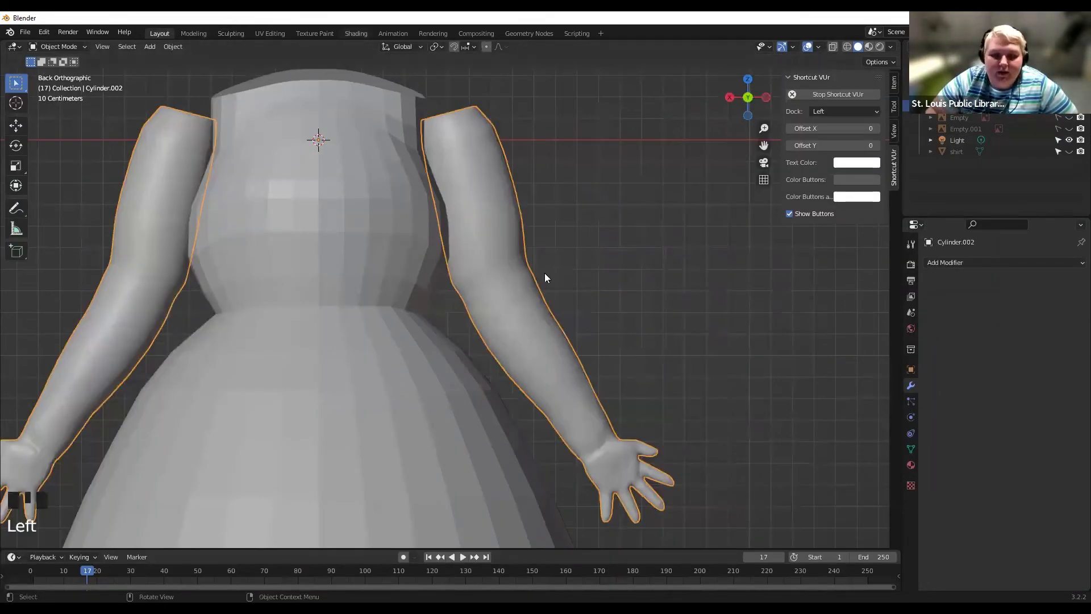
scroll(546, 267, down, 4)
drag(764, 146, 775, 167)
click(355, 309)
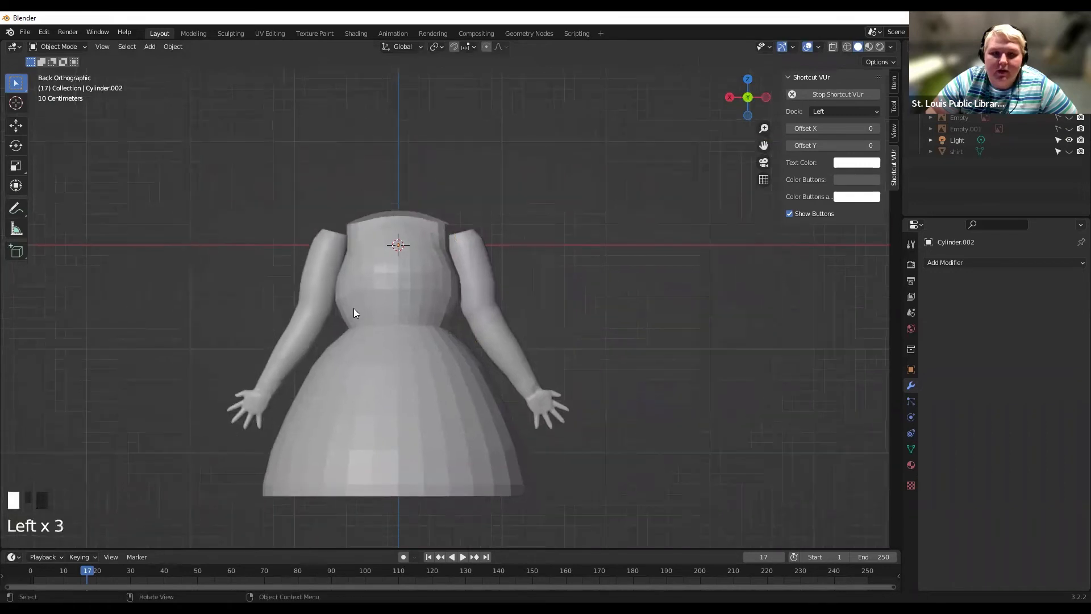
right_click(421, 258)
click(421, 258)
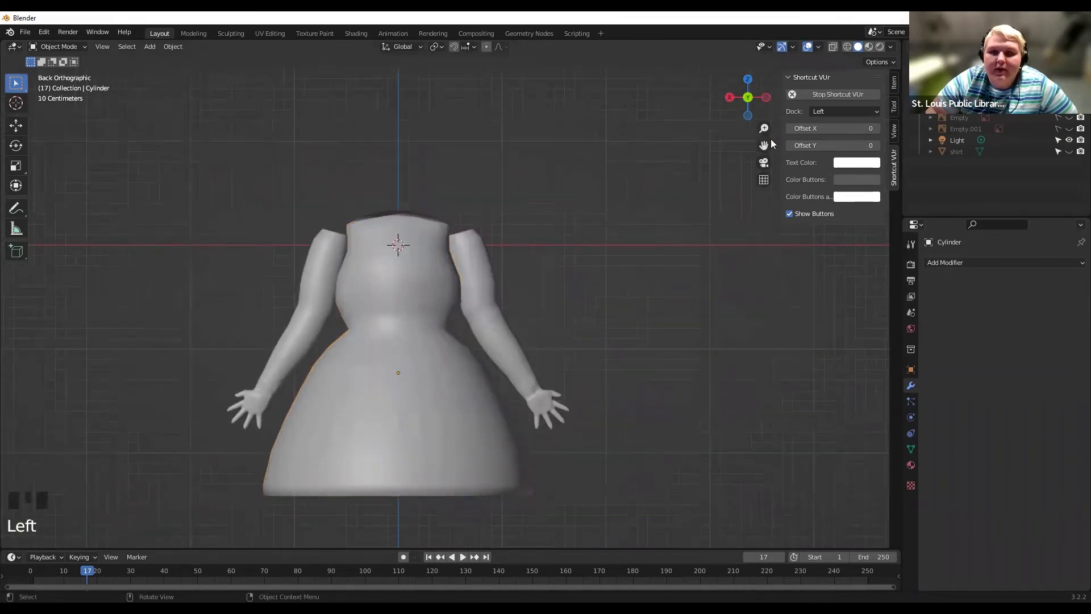
Show the two hidden reference images, and compare the model with them in left and back orthographic views.
scroll(654, 228, down, 3)
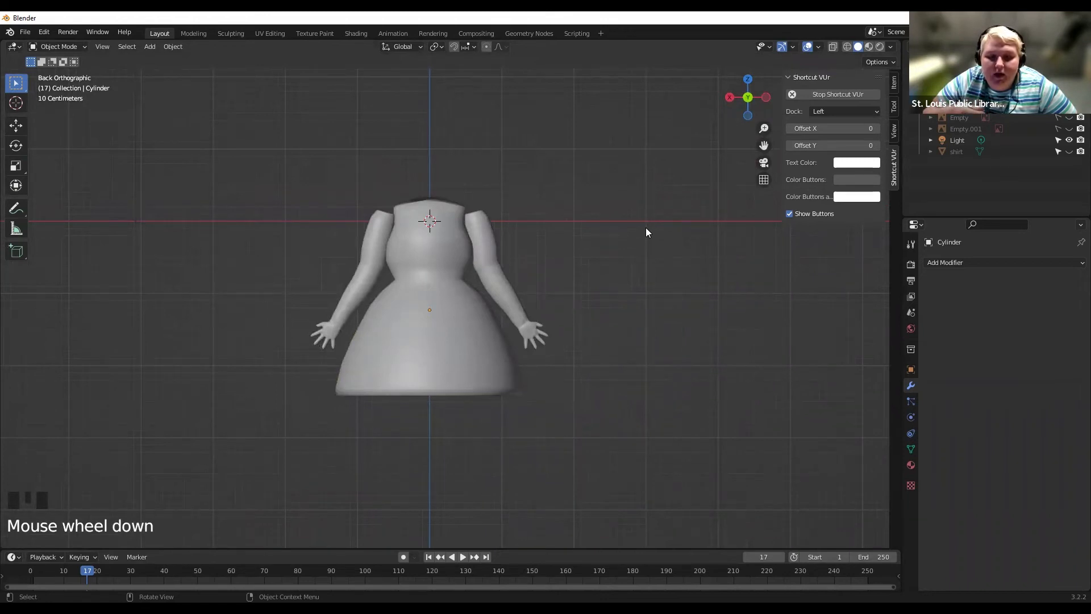
click(766, 97)
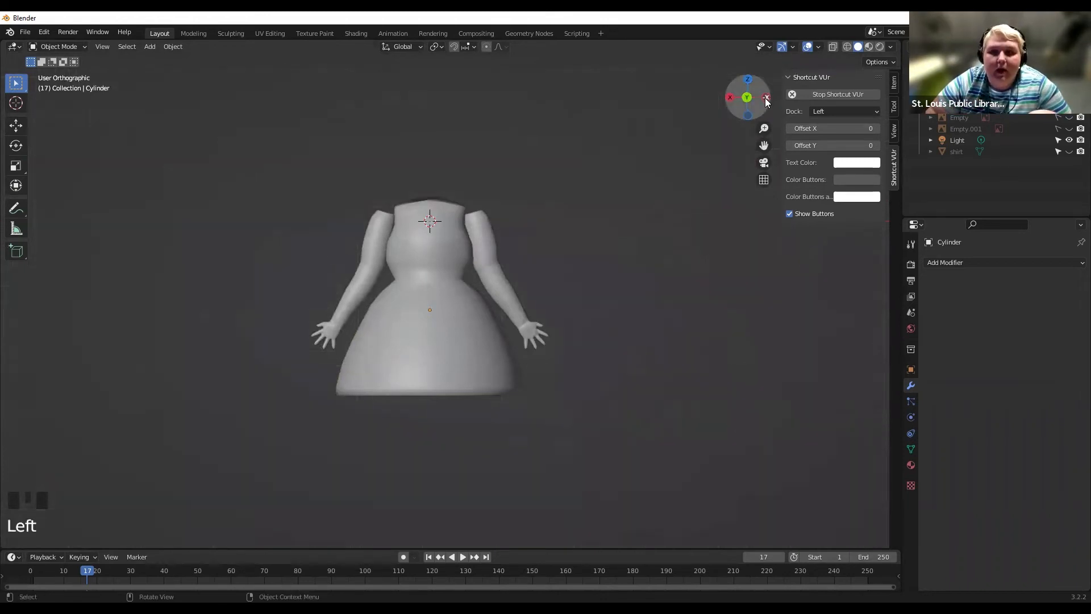
click(1068, 129)
click(1069, 117)
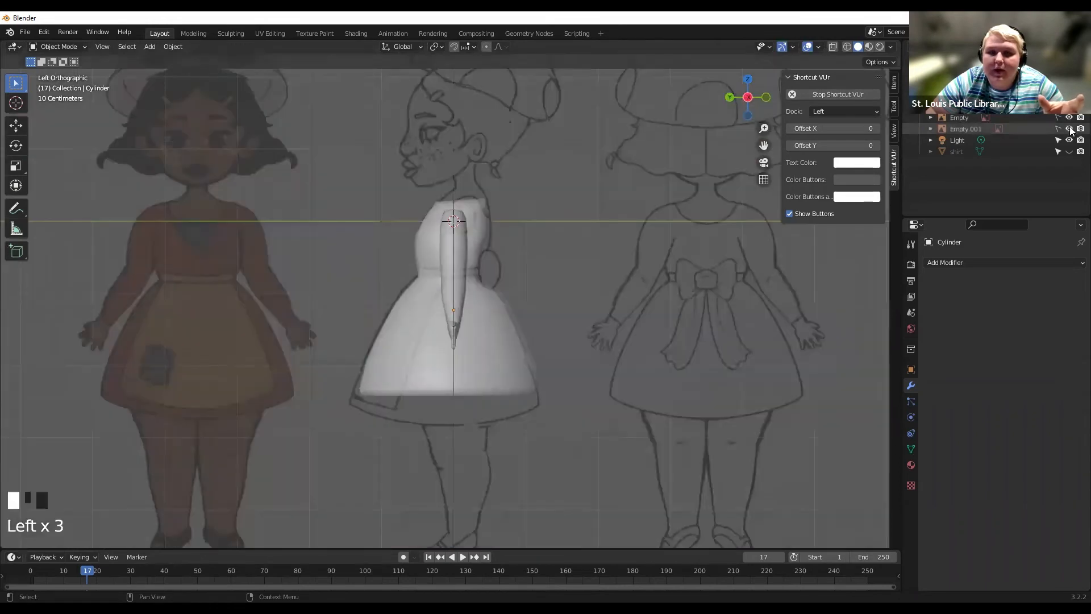
scroll(489, 267, down, 2)
scroll(471, 420, up, 1)
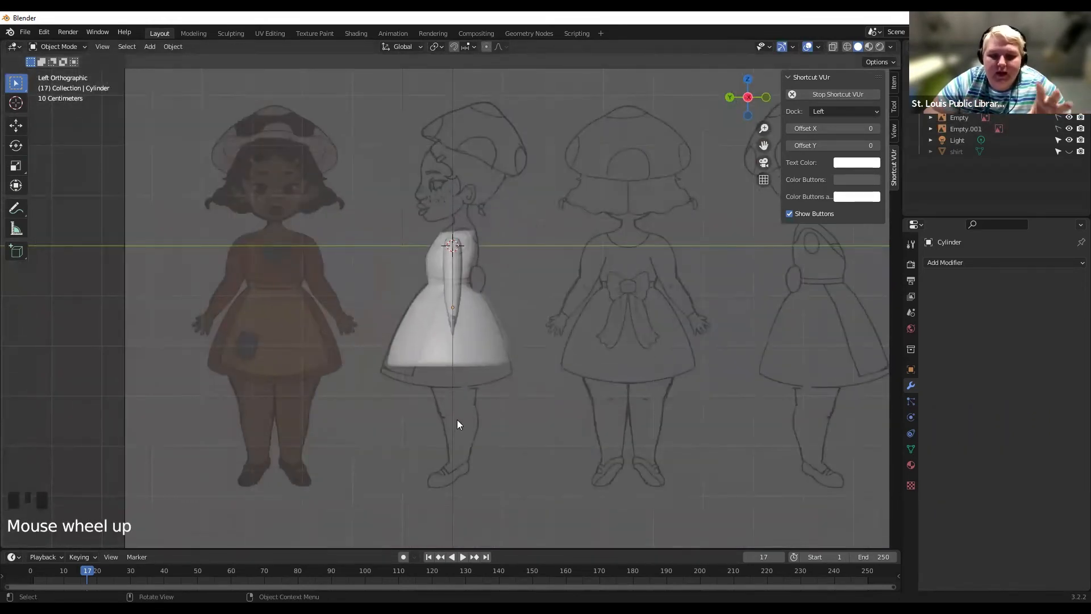
middle_drag(513, 407, 696, 137)
scroll(696, 137, down, 1)
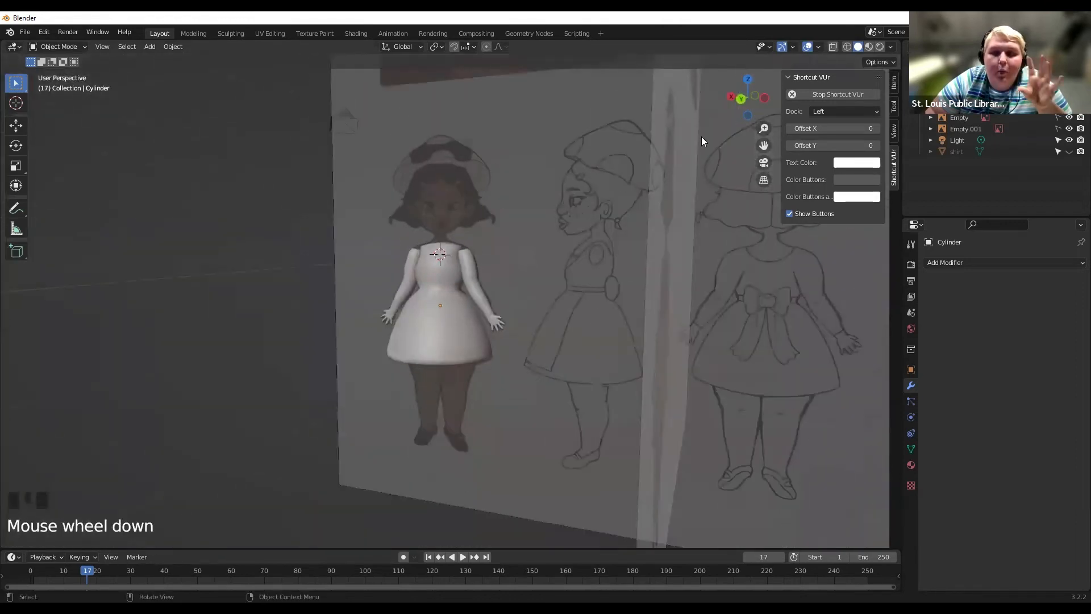
click(740, 100)
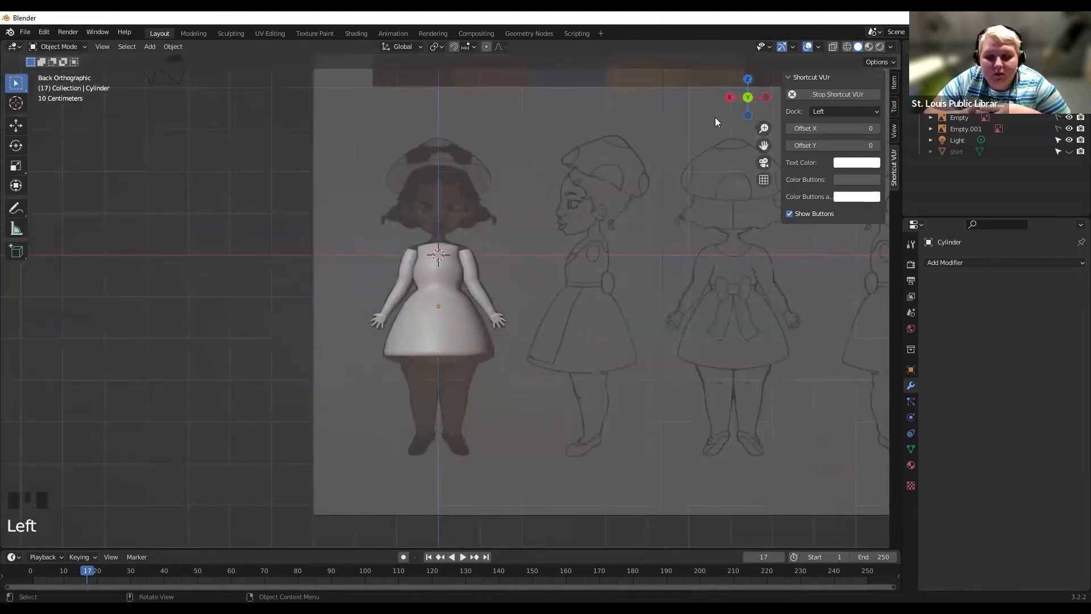
scroll(657, 173, up, 4)
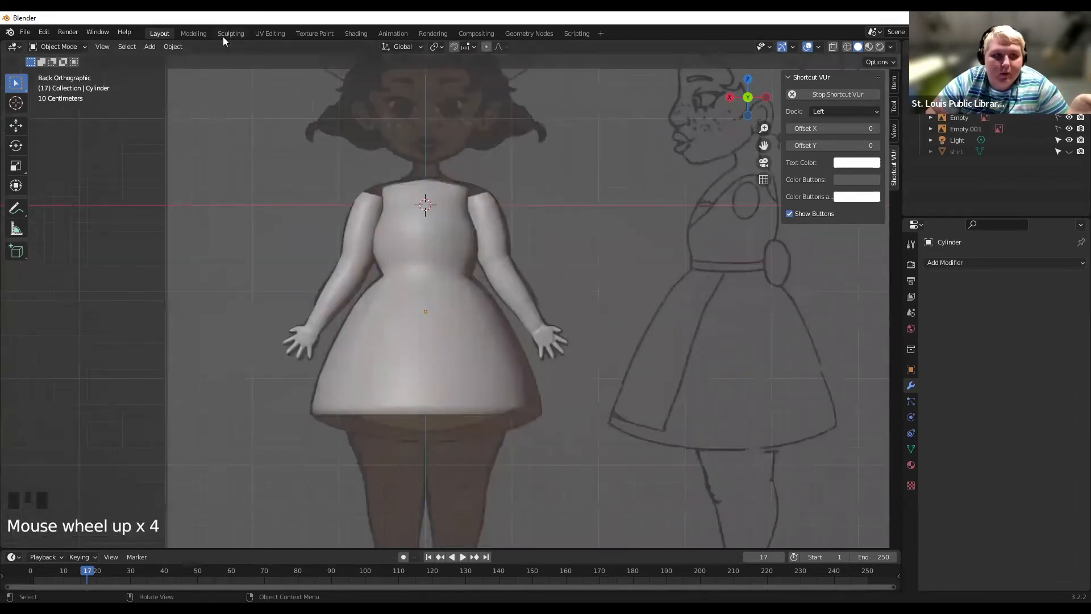
click(243, 34)
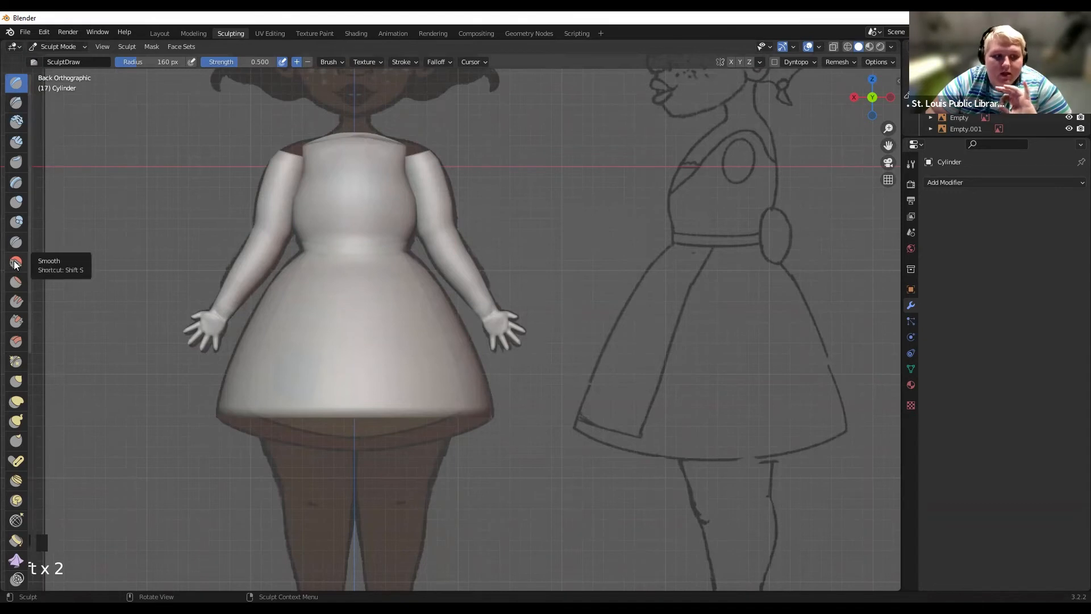
click(16, 182)
scroll(417, 353, up, 10)
drag(888, 146, 706, 152)
click(160, 33)
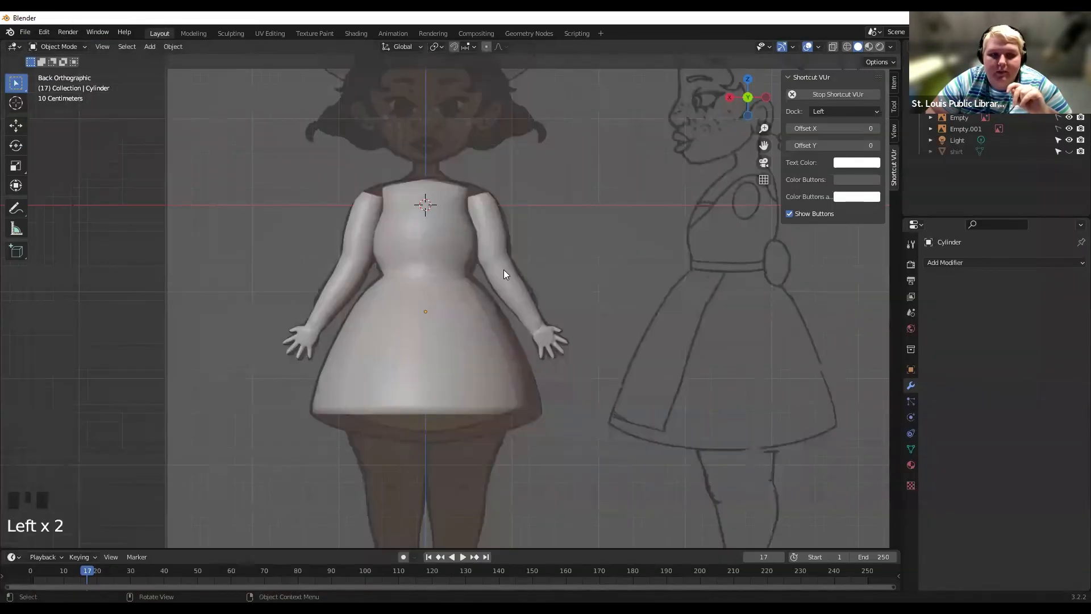
Open the arms object in the Sculpting workspace, and set up the Layer brush with a 49 px radius.
click(503, 273)
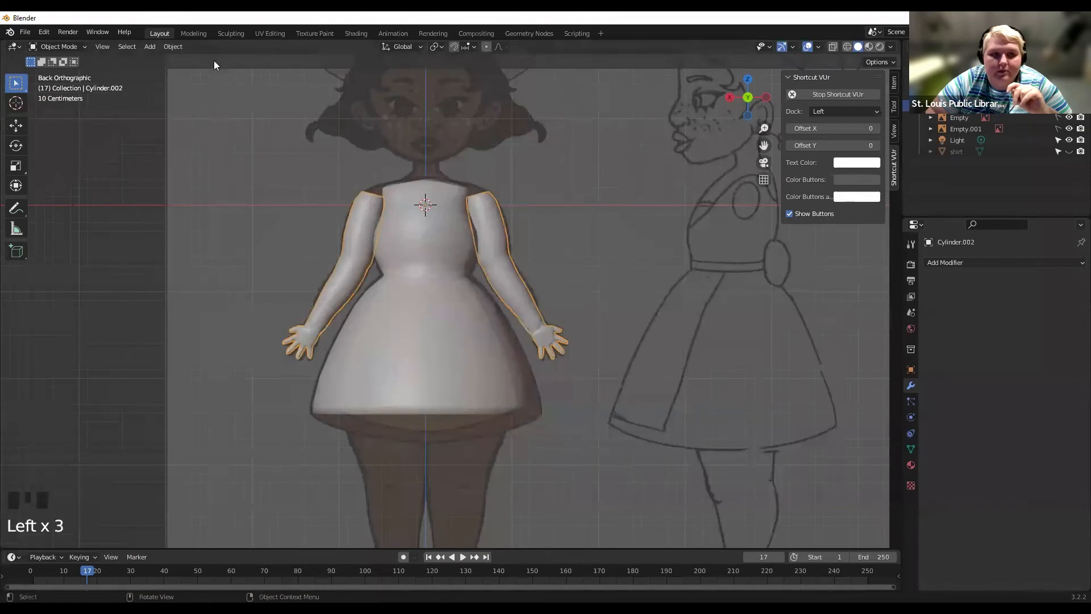
click(222, 33)
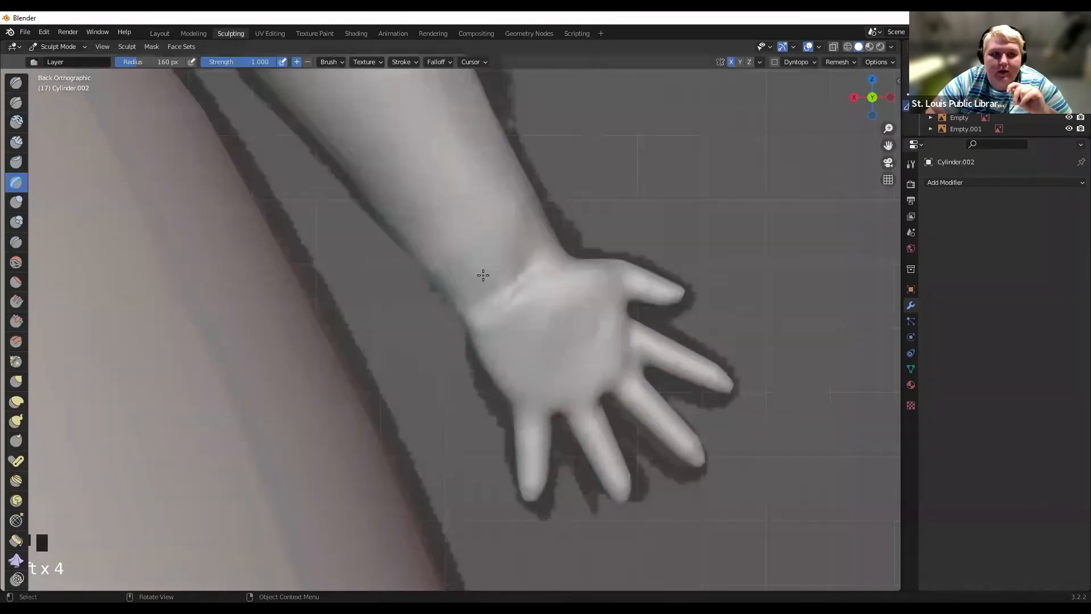
click(16, 262)
click(16, 182)
drag(171, 61, 121, 69)
middle_drag(398, 257, 347, 257)
middle_drag(523, 292, 541, 267)
Try to build up the hand beside the wrist with Layer brush strokes at strength 1.000.
drag(510, 308, 498, 339)
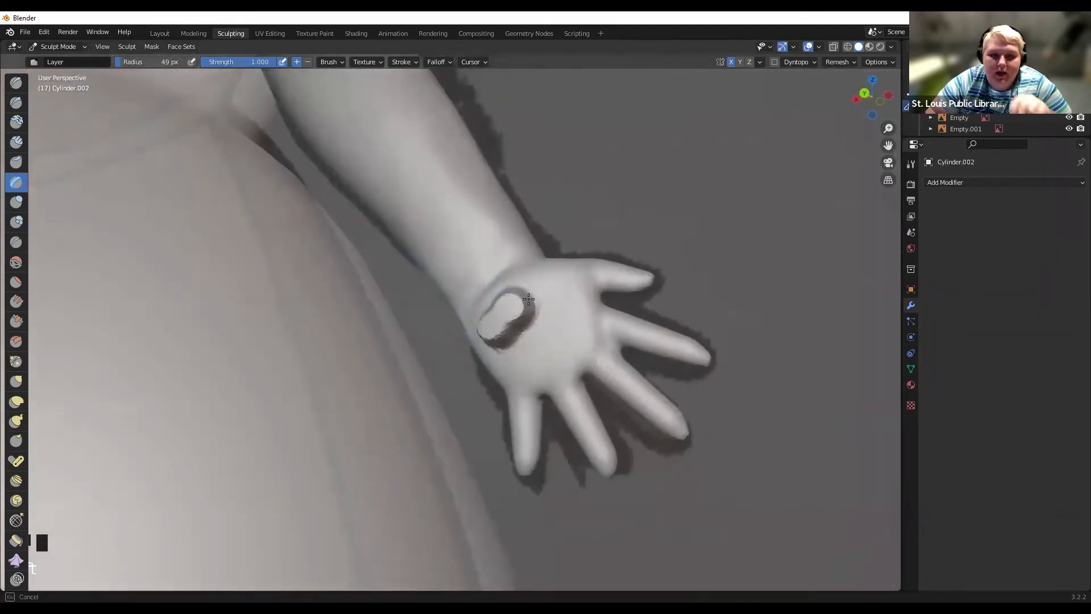
drag(528, 299, 534, 297)
click(483, 345)
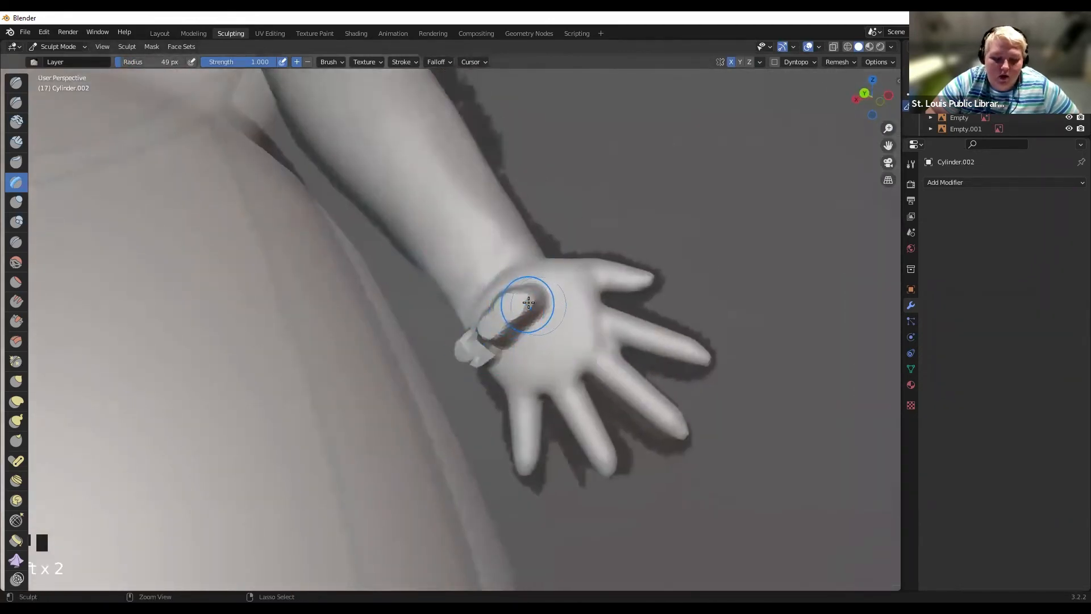
mouse_move(536, 287)
middle_down()
mouse_move(549, 286)
mouse_move(530, 299)
middle_up()
Set the Layer brush strength to 0.326, and raise padding along the heel and around the edge of the palm.
drag(250, 62, 204, 61)
middle_drag(401, 165, 519, 305)
mouse_move(519, 304)
mouse_down()
mouse_move(500, 345)
mouse_move(551, 295)
mouse_up()
drag(578, 335, 584, 318)
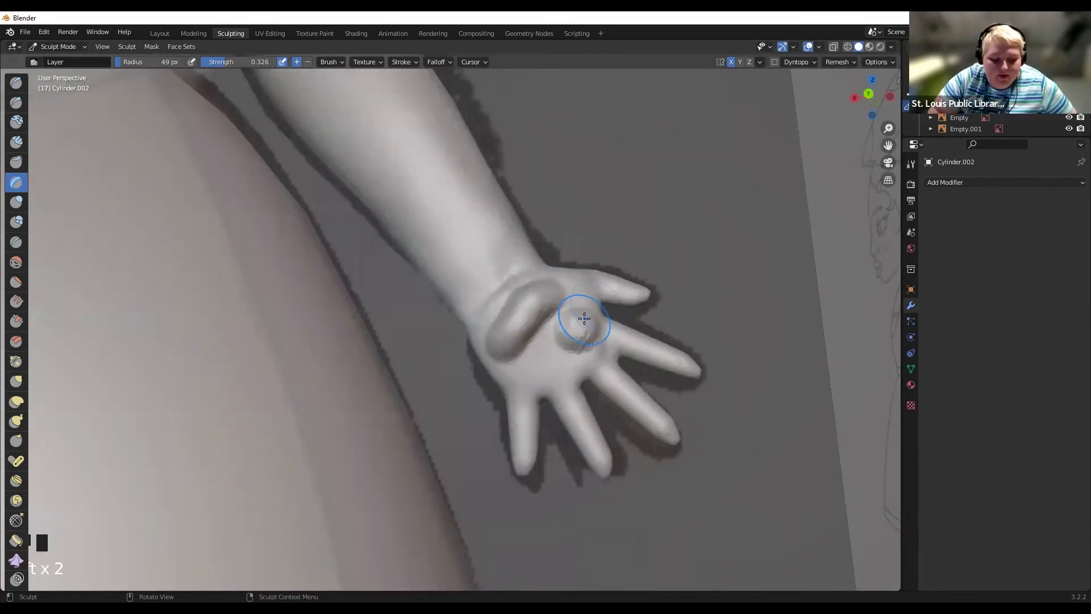
key(ctrl+z)
key(ctrl+z)
mouse_move(498, 328)
mouse_down()
mouse_move(551, 290)
mouse_move(574, 307)
mouse_move(587, 300)
mouse_move(592, 338)
mouse_move(562, 384)
mouse_move(521, 380)
mouse_move(528, 375)
mouse_up()
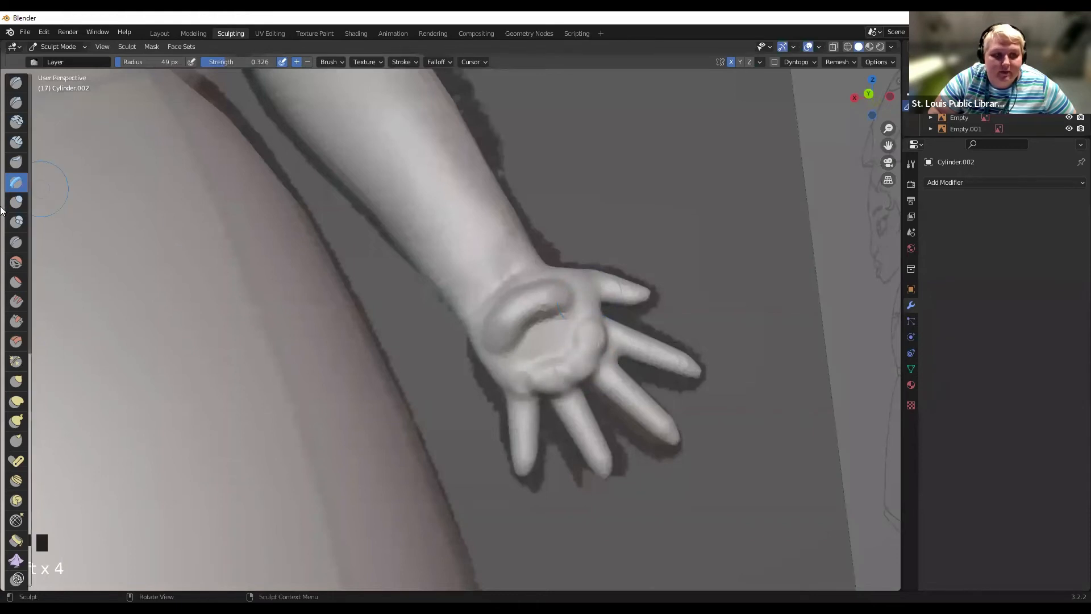
Blend the raised padding into the palm and wrist with the 49 px Smooth brush.
key(shift)
mouse_move(542, 319)
shift+mouse_down()
mouse_move(530, 305)
mouse_move(545, 296)
mouse_move(563, 346)
mouse_move(555, 372)
mouse_move(518, 376)
mouse_move(554, 367)
shift+mouse_up()
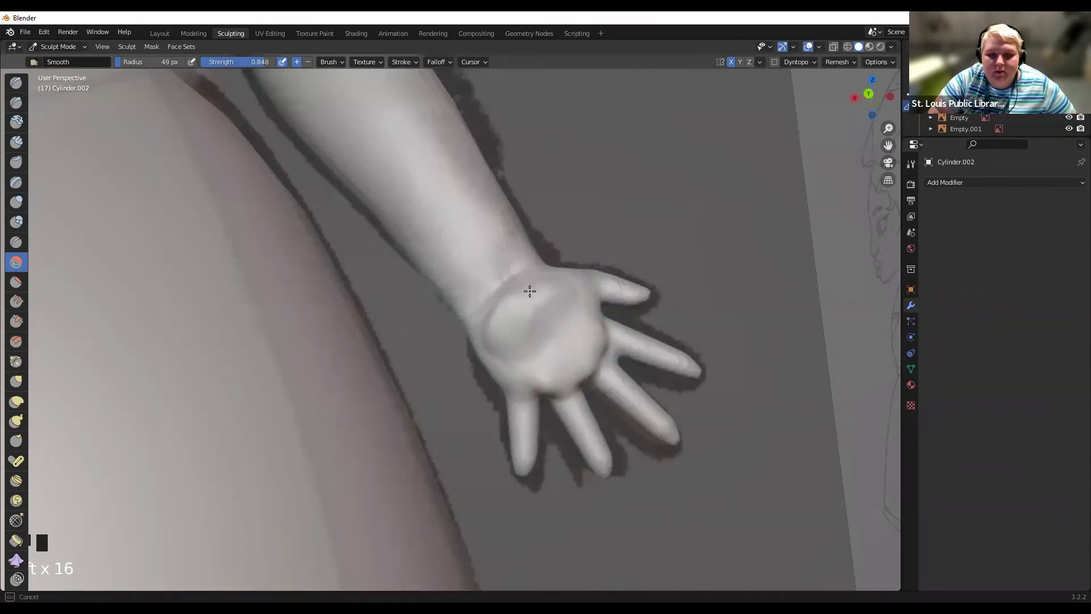
middle_drag(555, 299, 582, 305)
drag(582, 304, 577, 301)
drag(578, 301, 589, 281)
mouse_move(589, 281)
mouse_down()
mouse_move(568, 246)
mouse_move(560, 255)
mouse_up()
drag(545, 352, 519, 327)
mouse_move(555, 294)
middle_down()
mouse_move(528, 341)
mouse_move(538, 274)
mouse_move(475, 309)
mouse_move(494, 319)
middle_up()
scroll(517, 360, down, 3)
scroll(538, 272, down, 3)
click(481, 328)
click(482, 328)
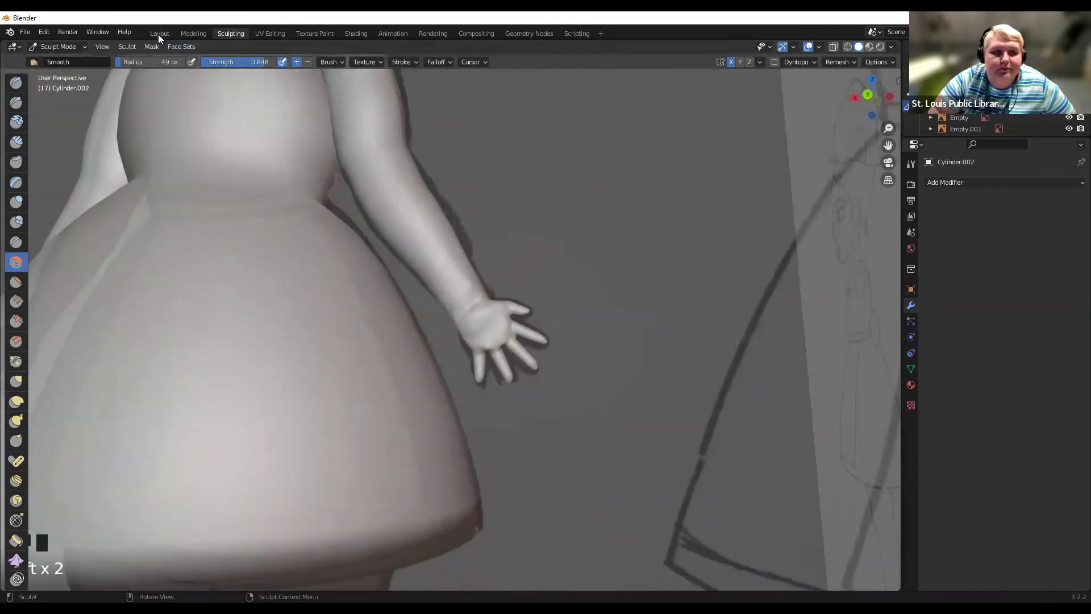
Return to the Layout workspace and bring the head of the reference drawing into view.
click(170, 34)
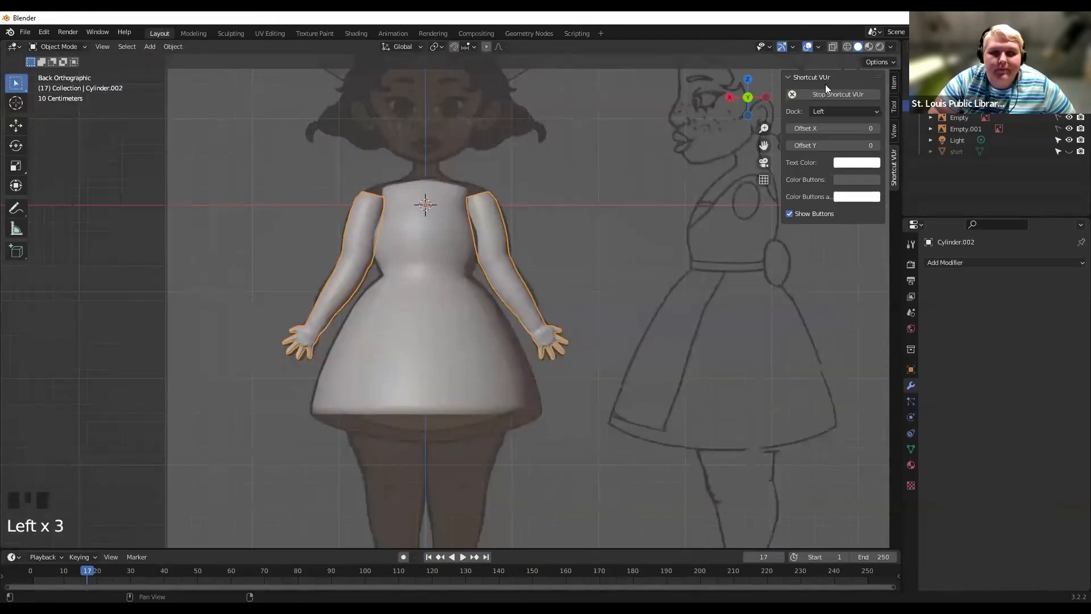
drag(764, 143, 687, 180)
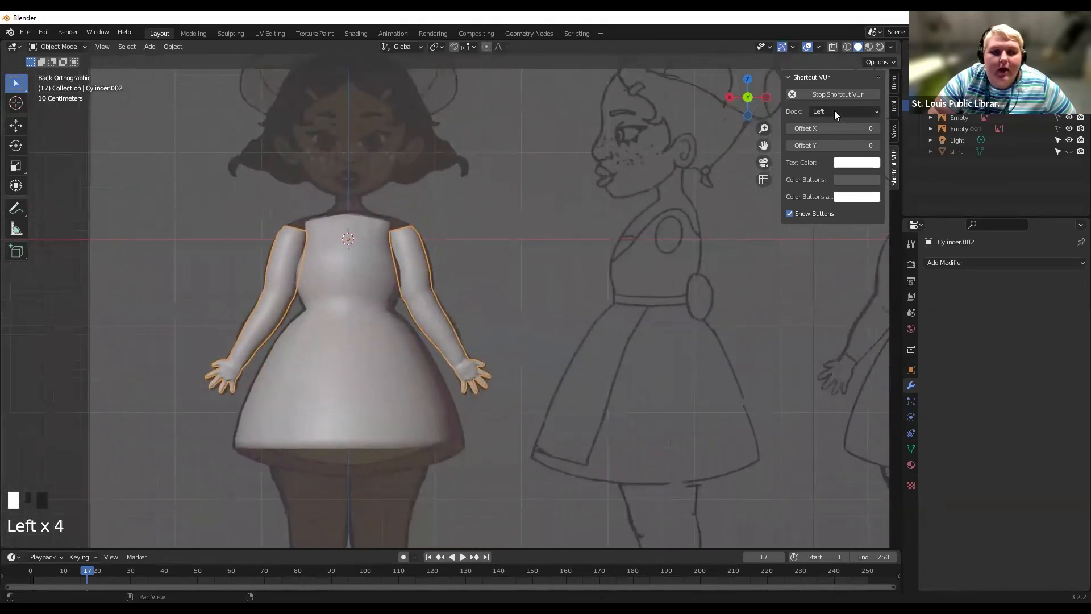
drag(764, 146, 781, 176)
drag(644, 169, 651, 174)
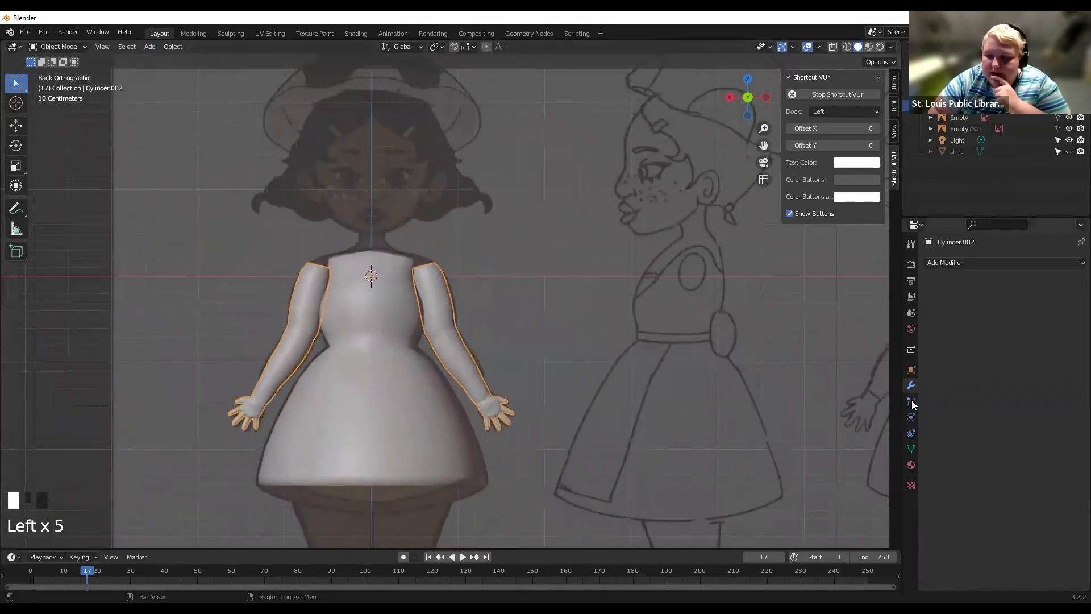
click(997, 264)
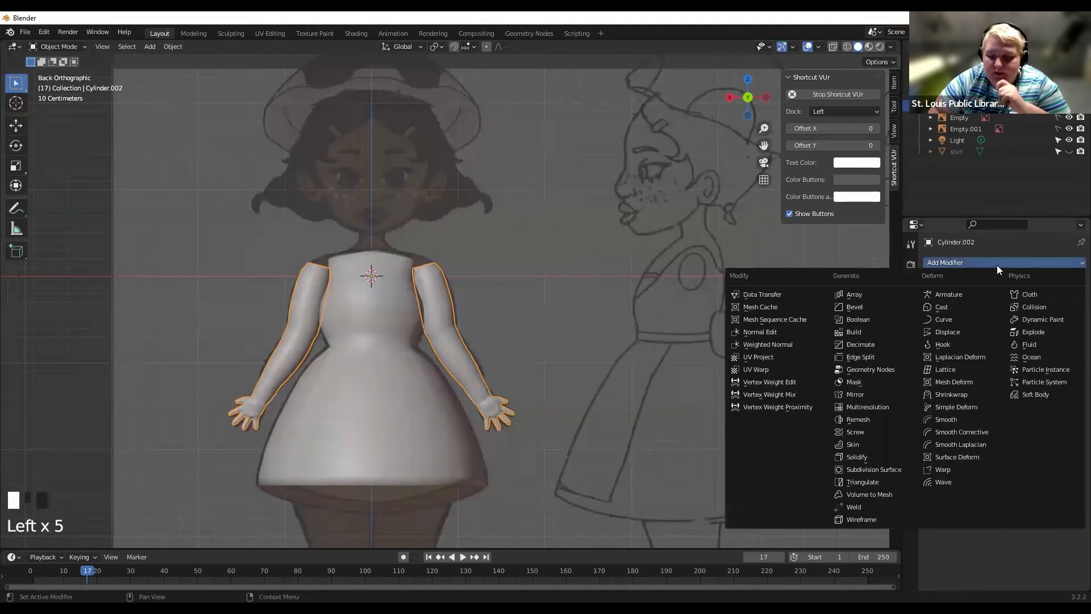
click(995, 263)
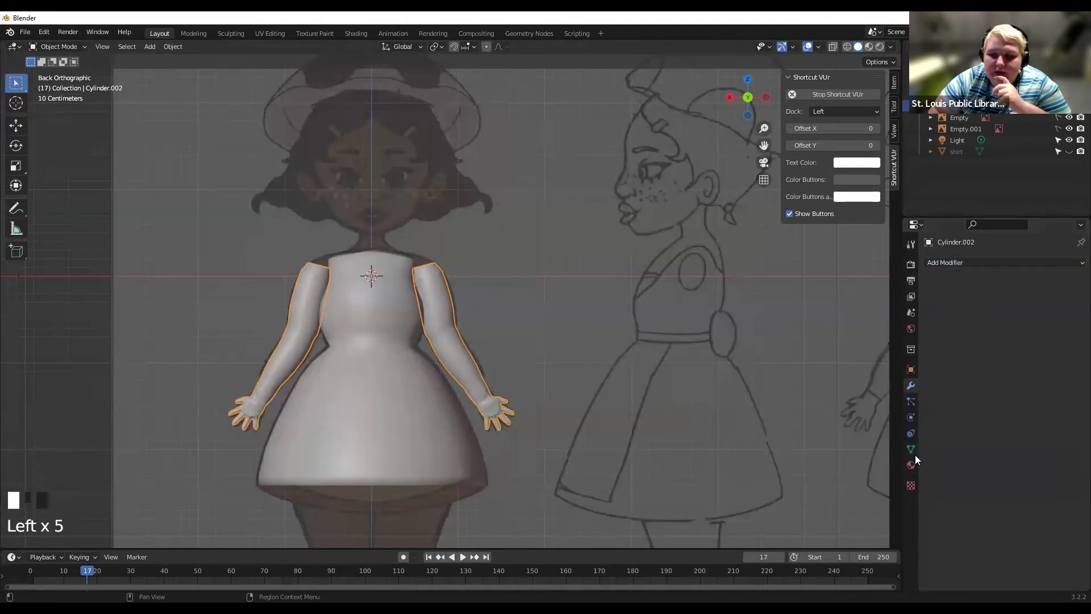
click(1000, 263)
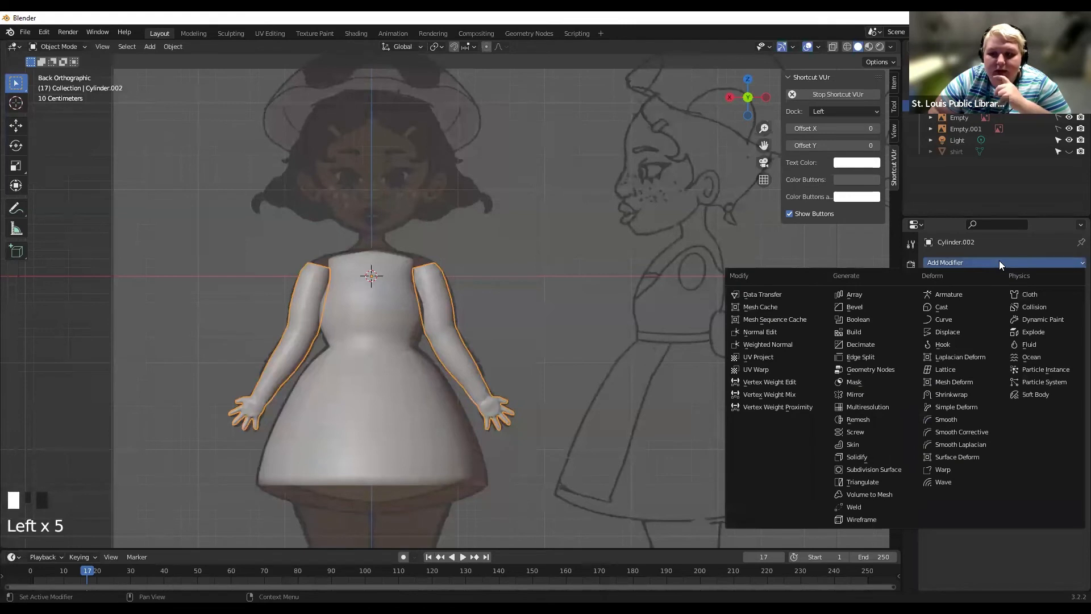
click(998, 260)
Try to remesh the arms in Quad mode with QuadriFlow at 200000 faces, keeping mesh symmetry on.
click(910, 449)
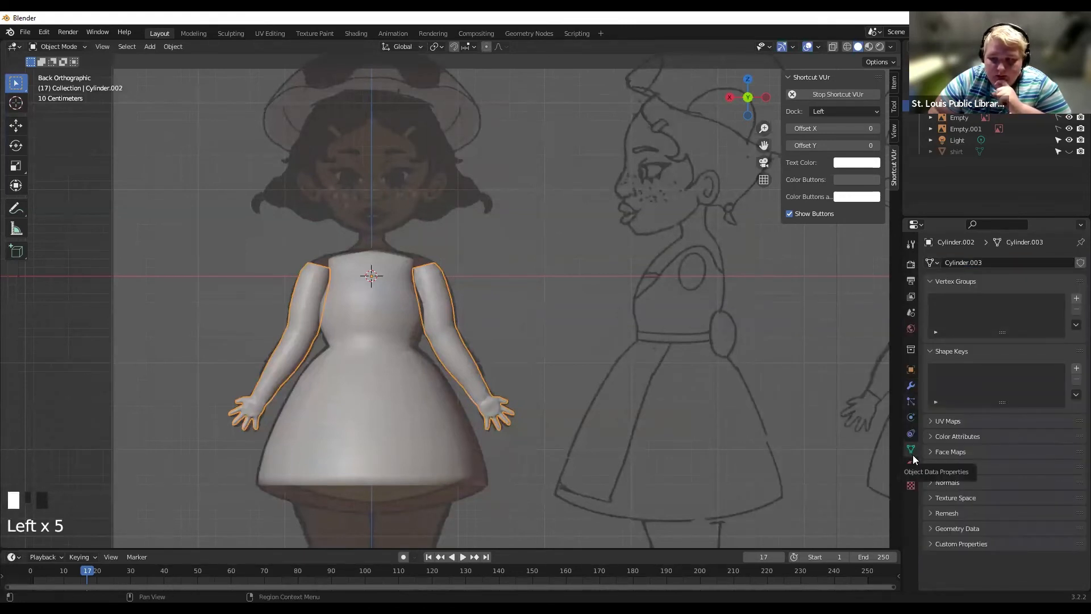
click(959, 513)
scroll(977, 505, down, 4)
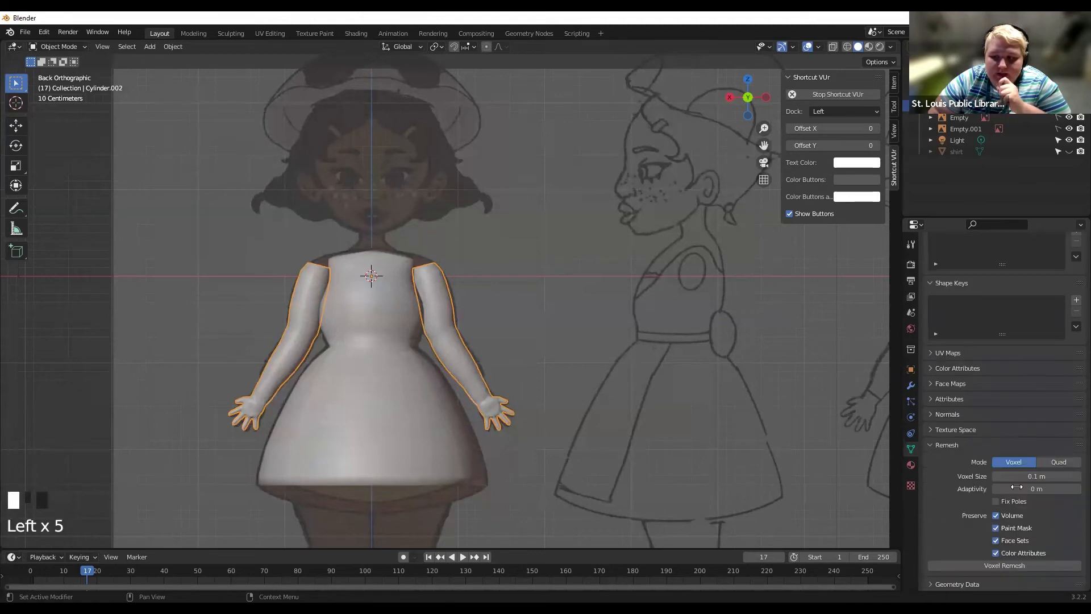
click(1060, 446)
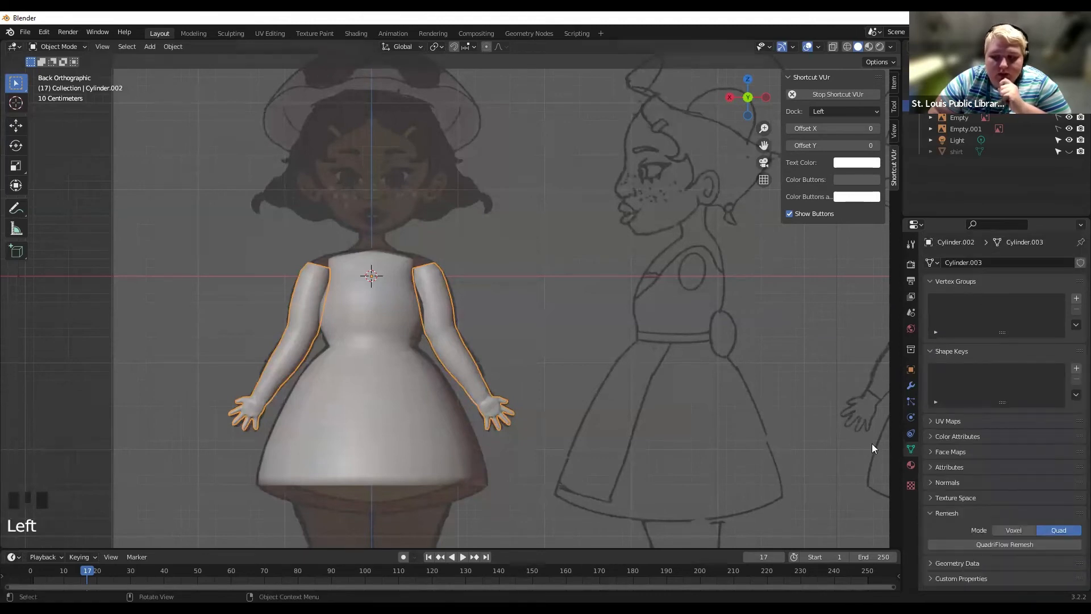
click(1035, 544)
click(1032, 559)
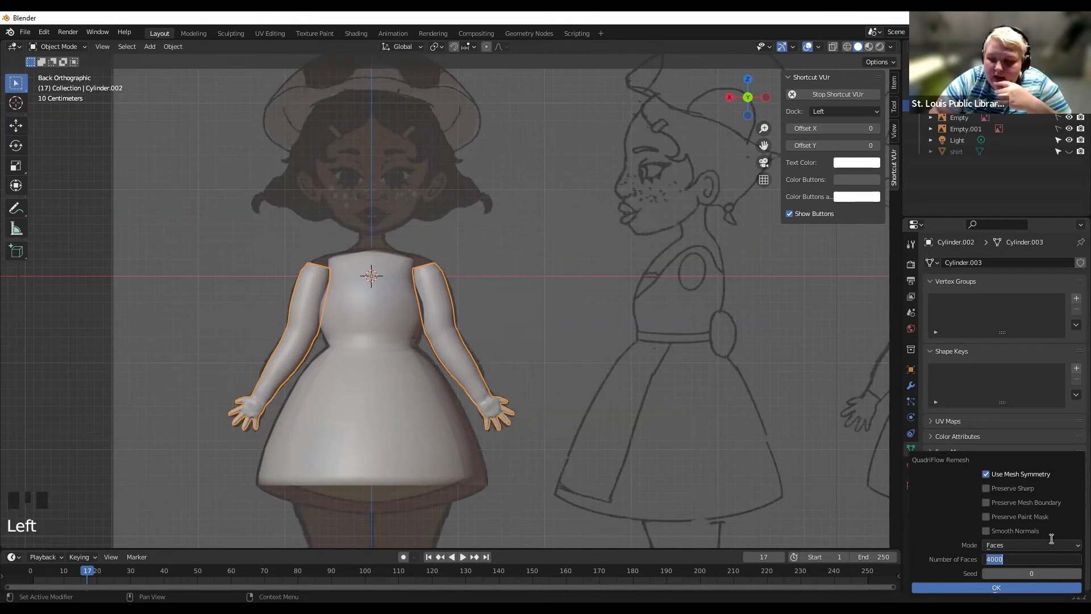
text(200000)
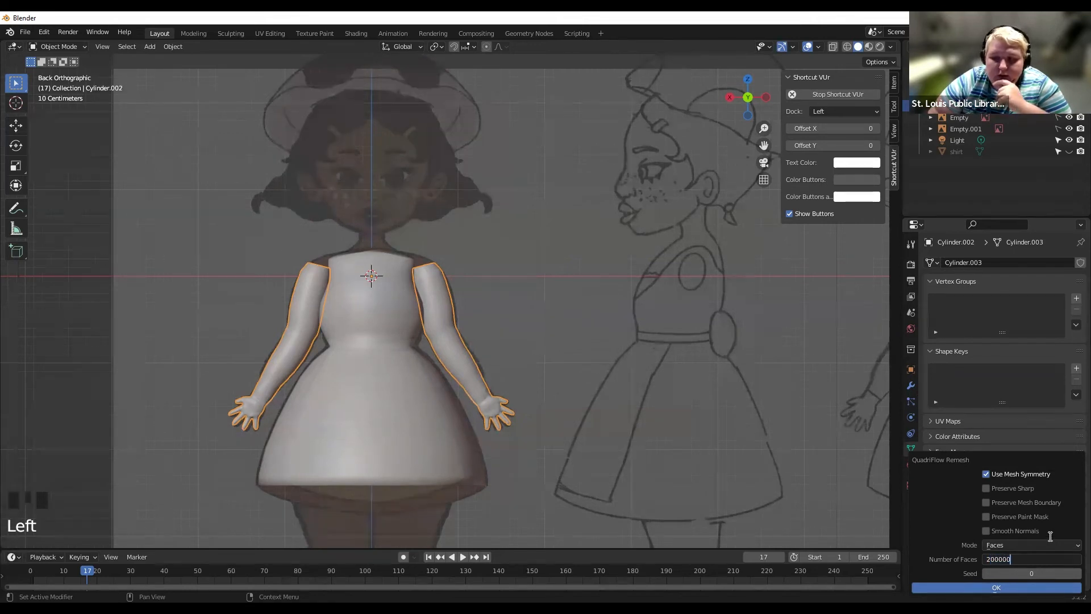
click(950, 572)
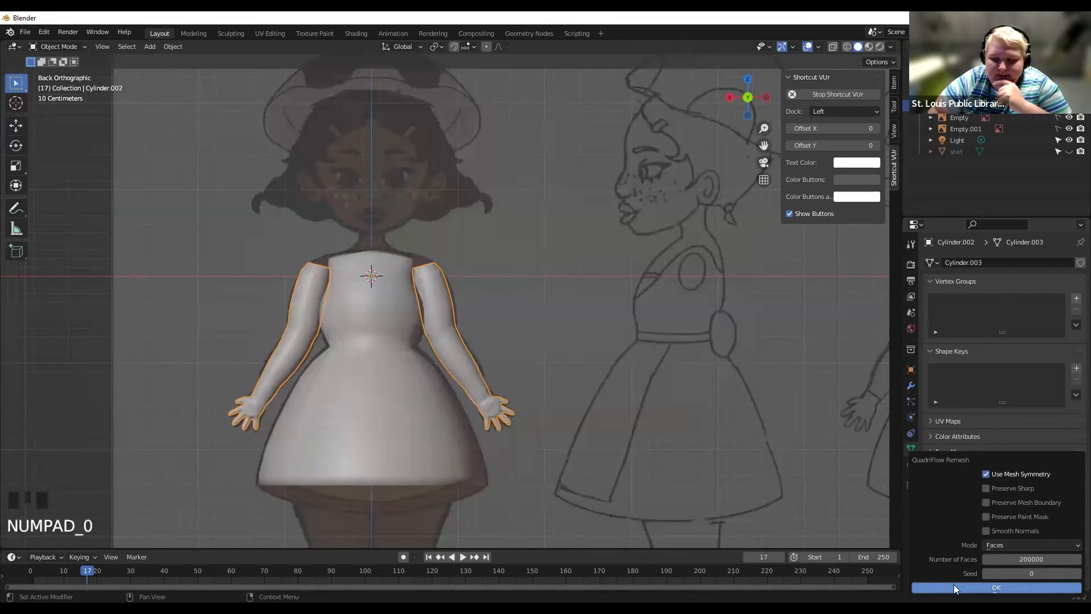
click(954, 587)
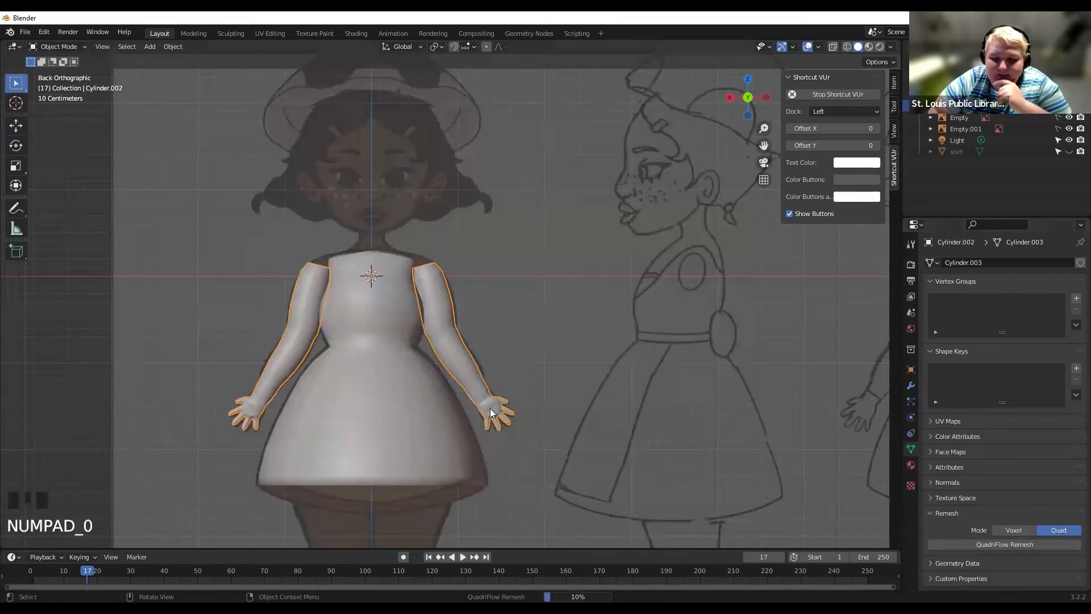
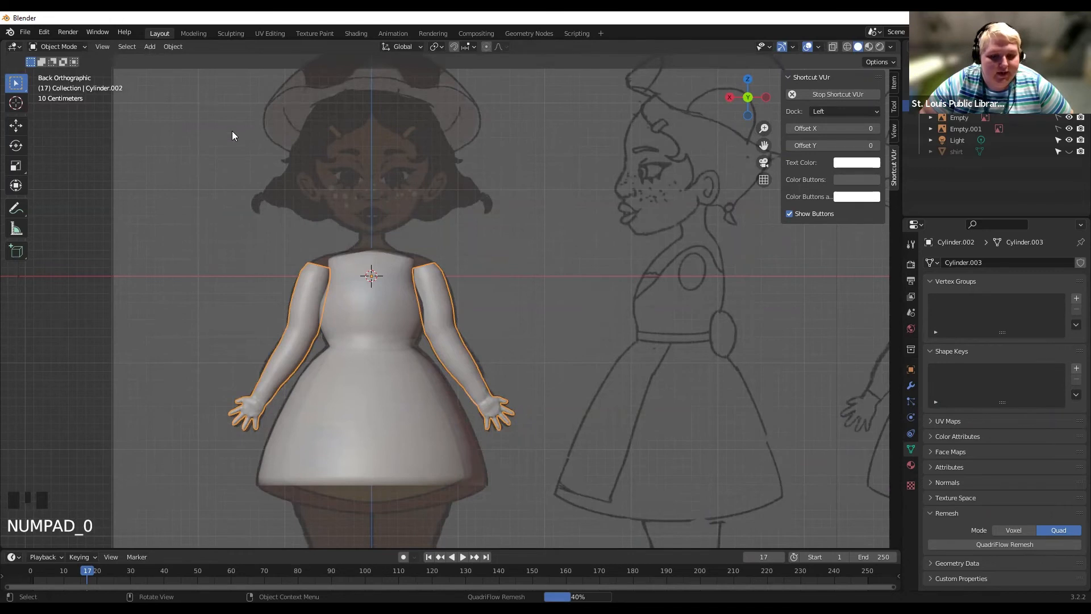
key(Escape)
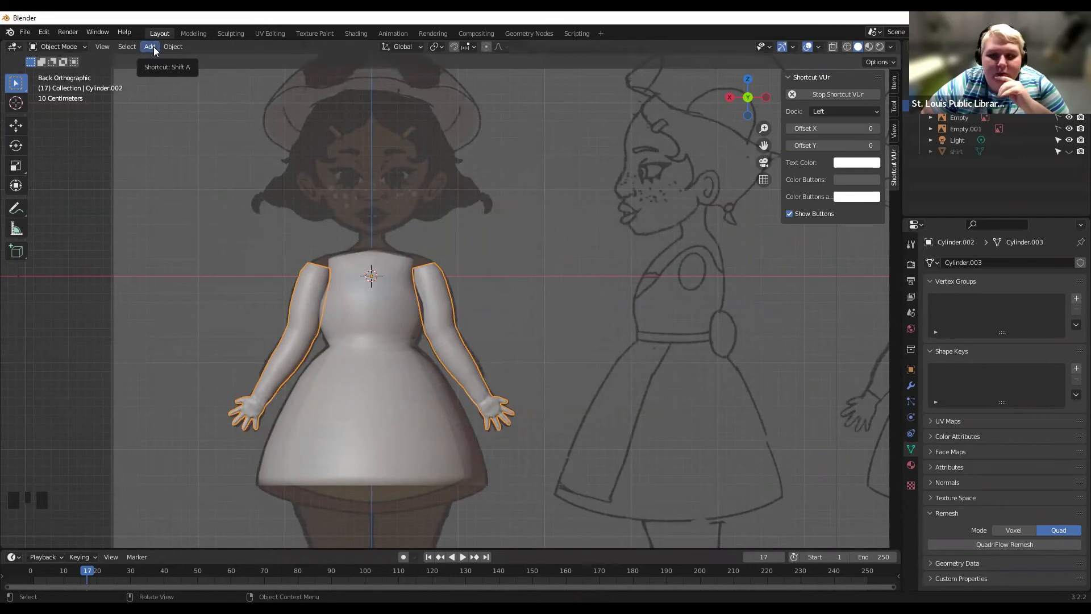
Add an ico sphere mesh at the origin and set its subdivisions to 5.
click(151, 47)
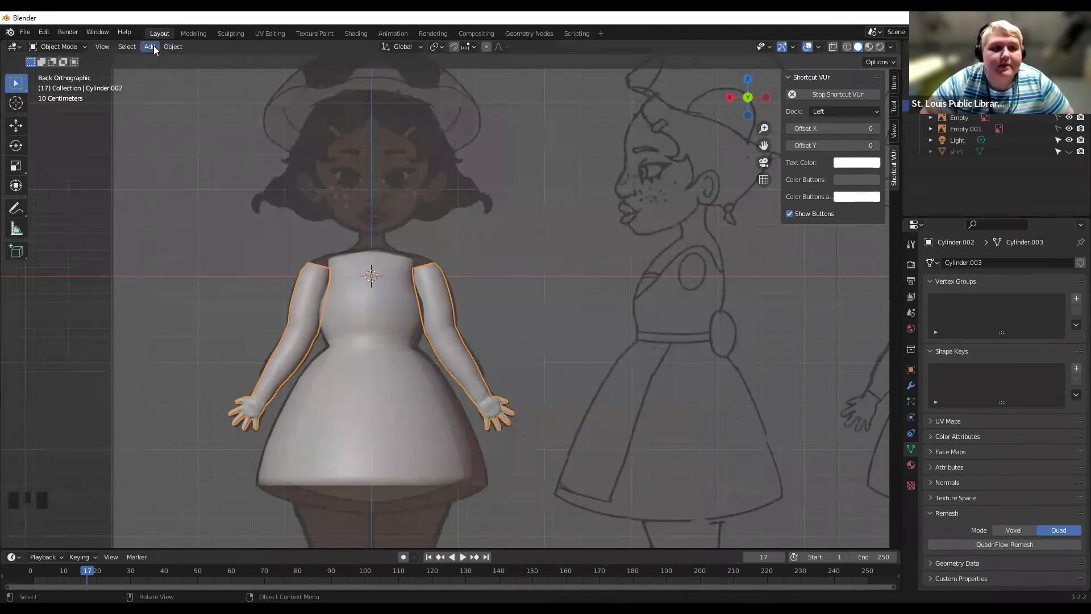
click(150, 47)
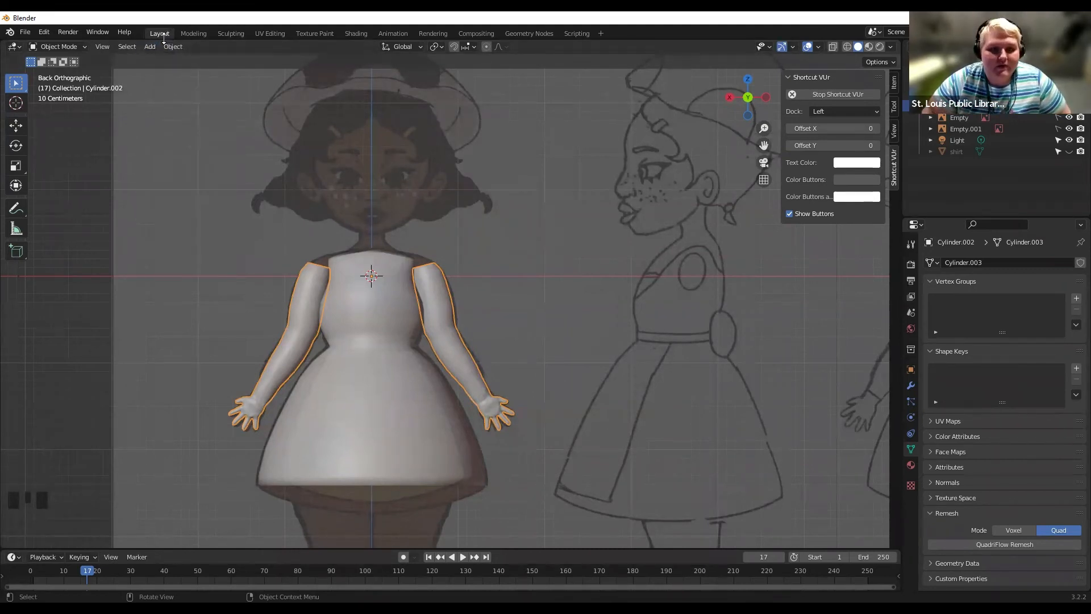
click(133, 46)
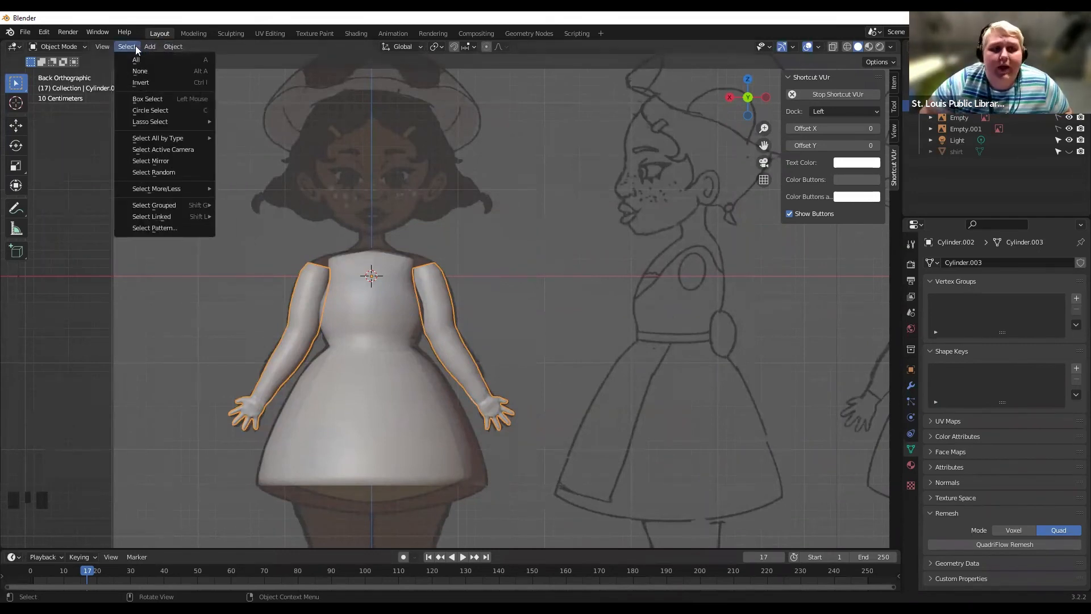
mouse_move(150, 47)
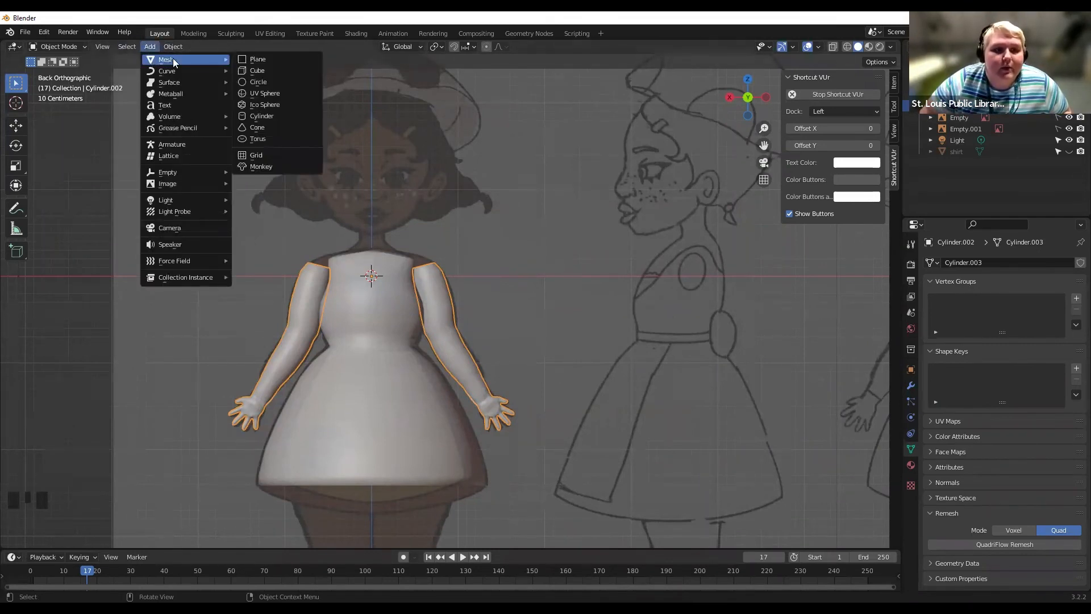
click(285, 104)
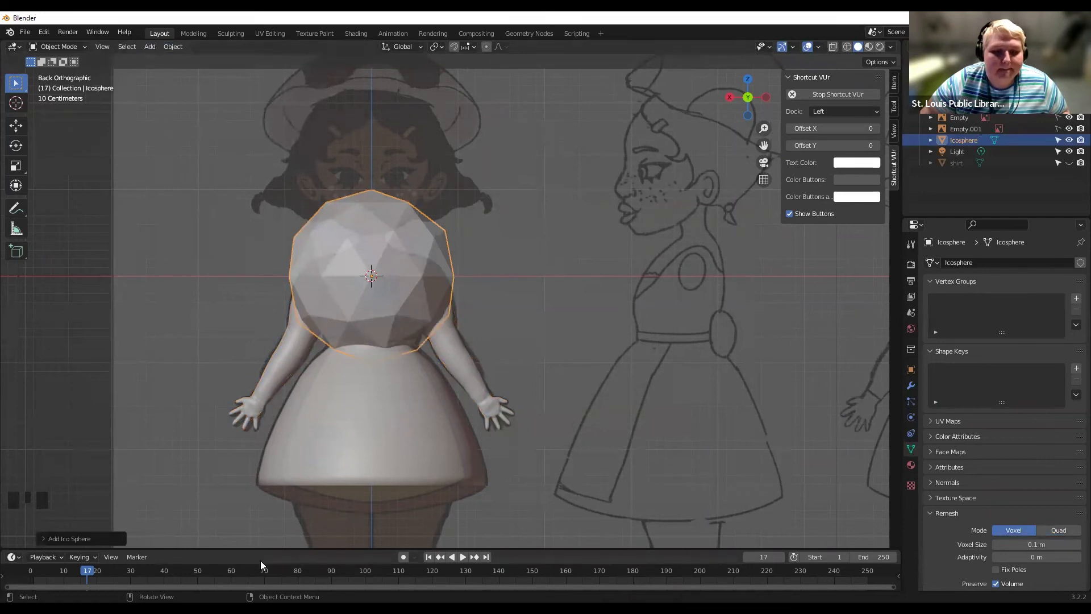
click(61, 538)
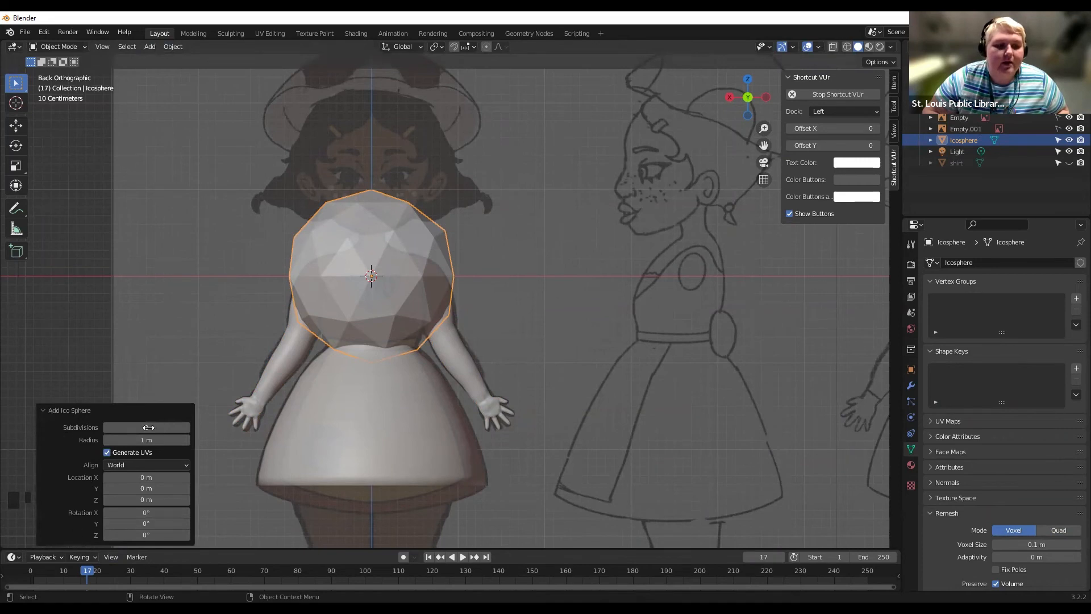
click(186, 426)
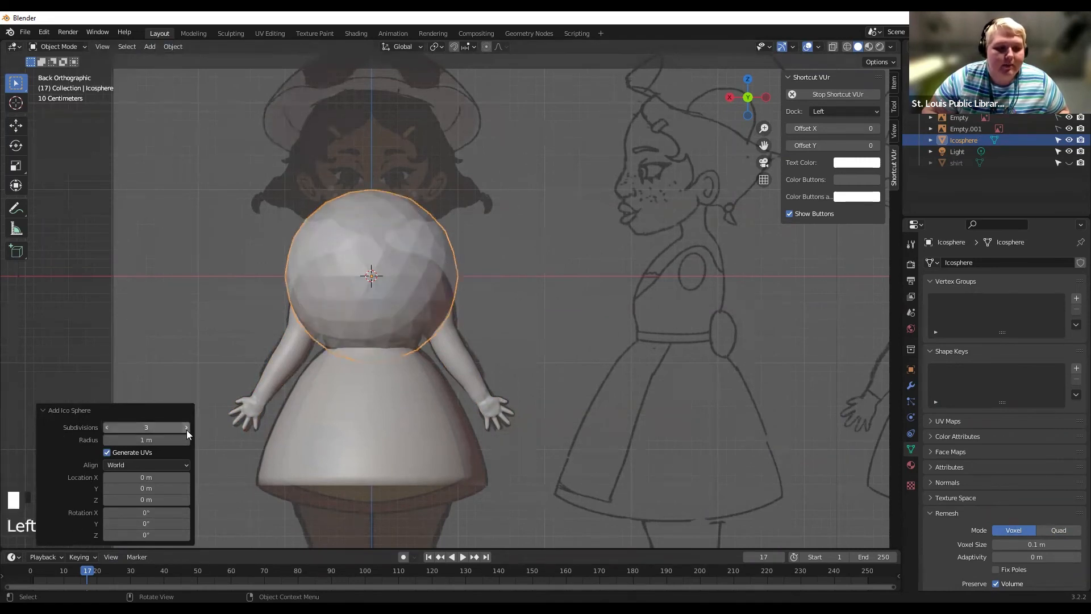
click(186, 428)
click(188, 429)
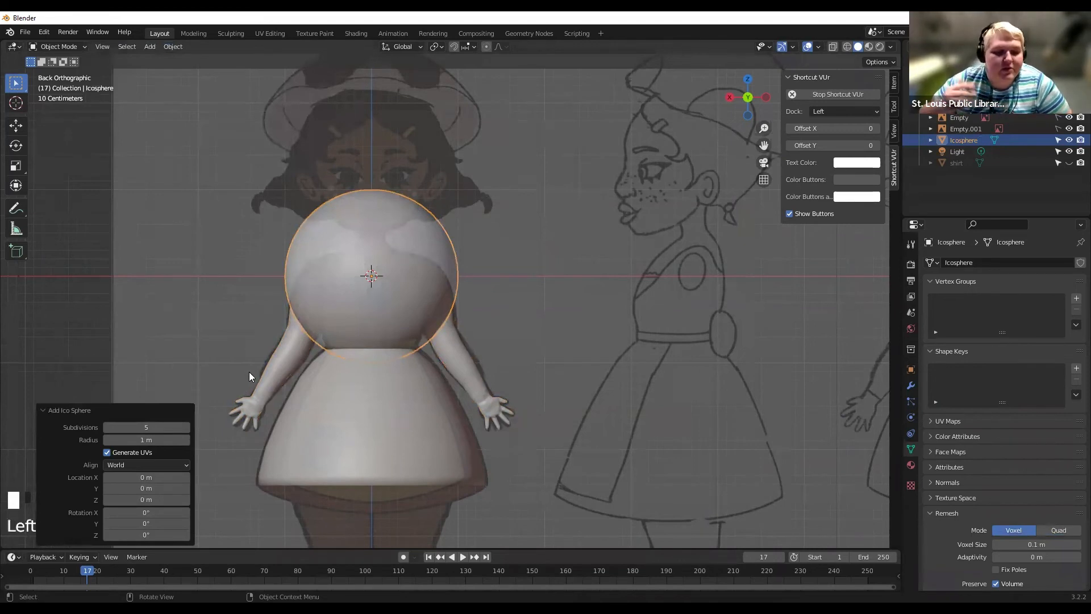
Raise the ico sphere about 1.4 m along Z so it covers the head of the reference drawing.
key(g)
key(z)
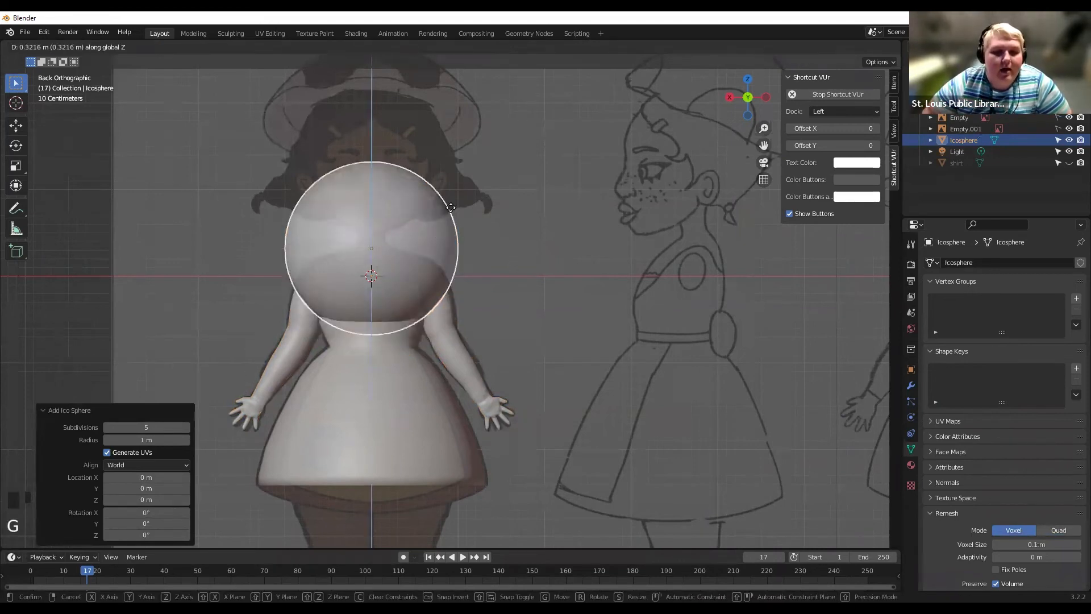
click(440, 183)
Scale the sphere down uniformly by 0.862 and again by 0.859 to match the drawn head's width.
key(s)
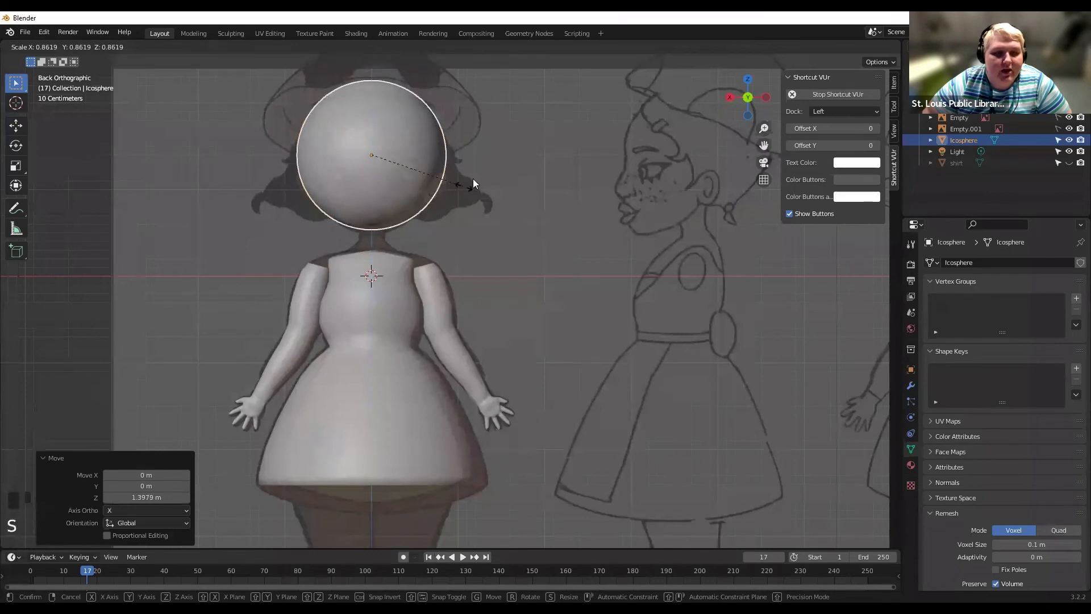
click(464, 186)
drag(763, 145, 777, 244)
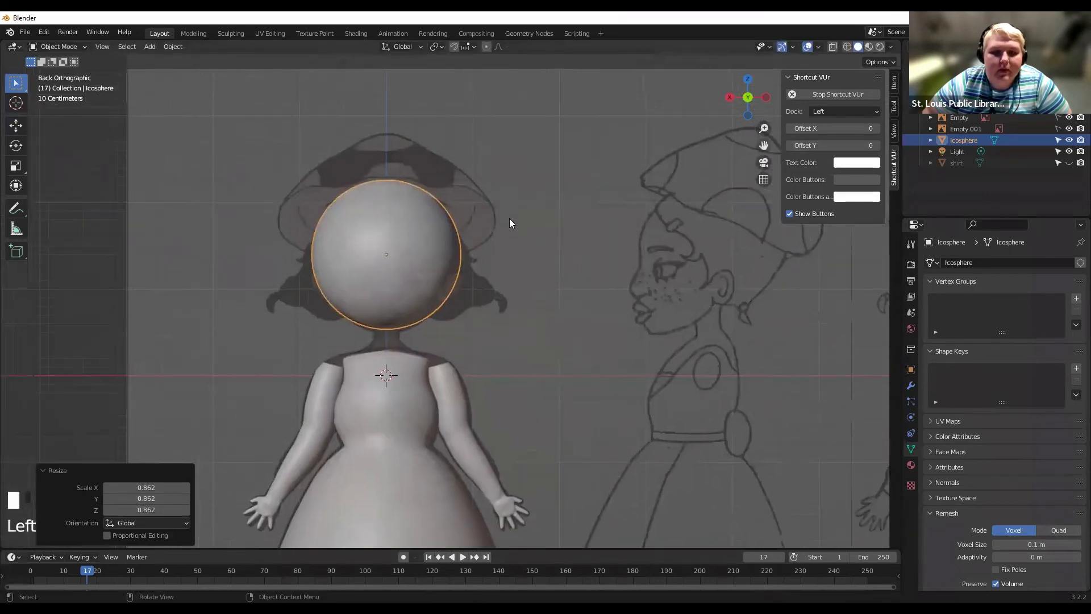
scroll(509, 219, up, 3)
key(s)
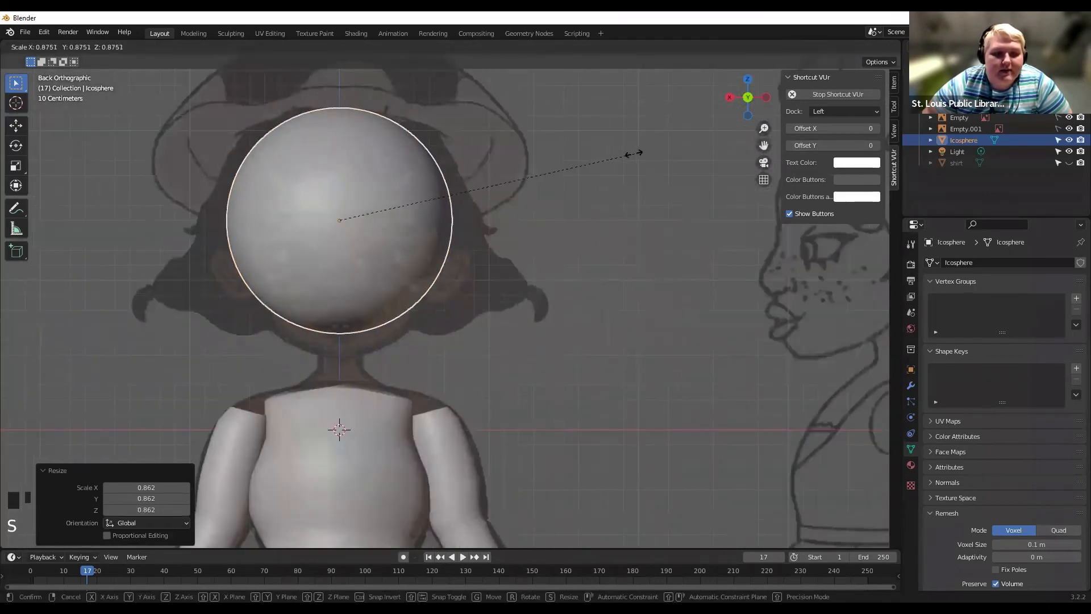
click(629, 151)
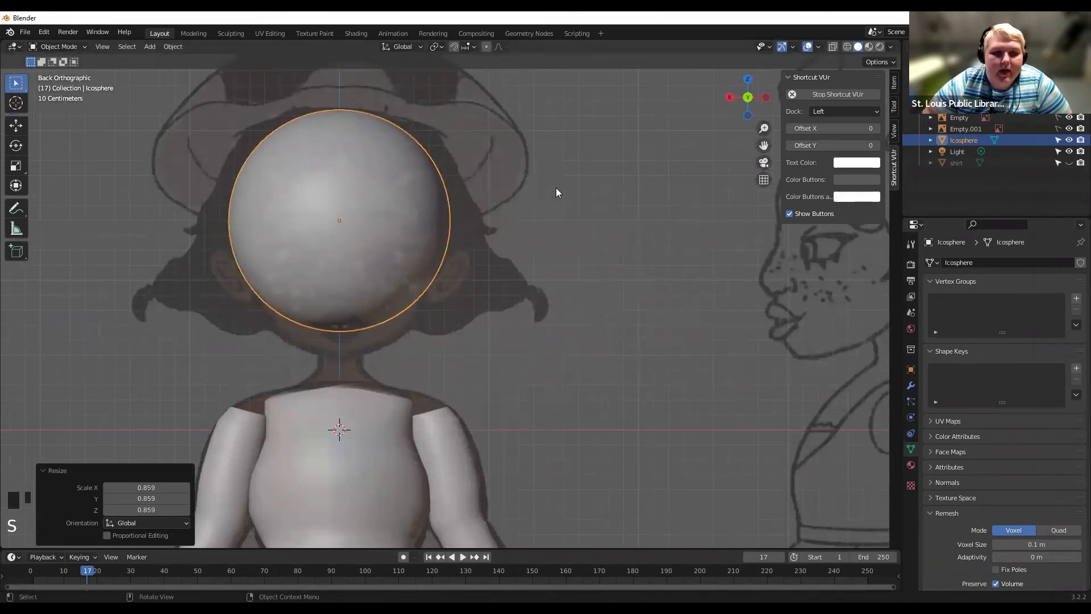
With X-ray on, pull the sphere's lowest vertices about 0.17 m down along Z to the drawn chin, using proportional size 1.21.
click(834, 47)
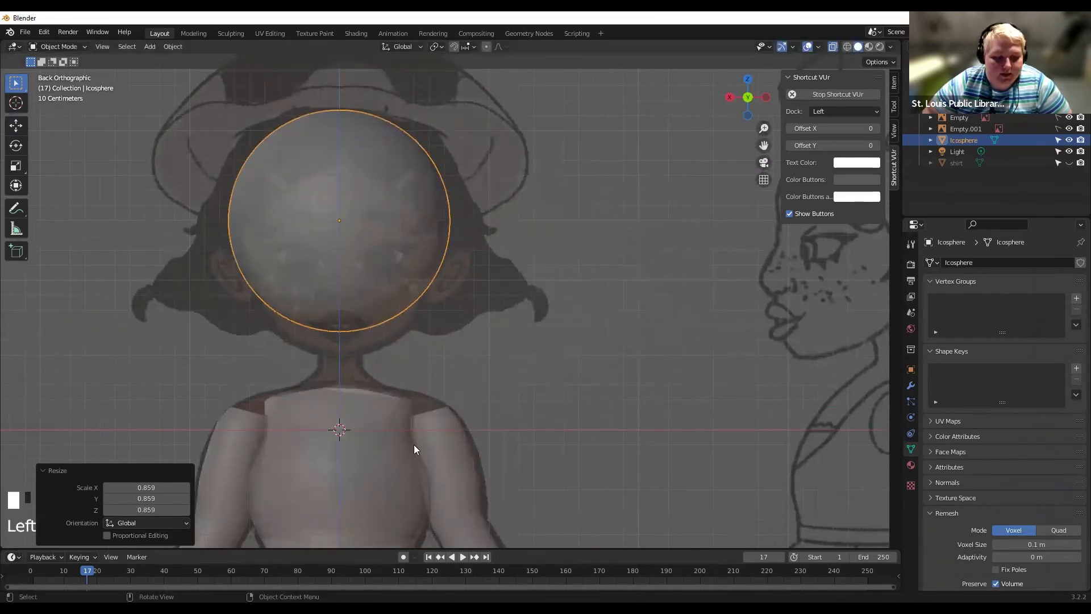
key(Tab)
drag(316, 323, 363, 338)
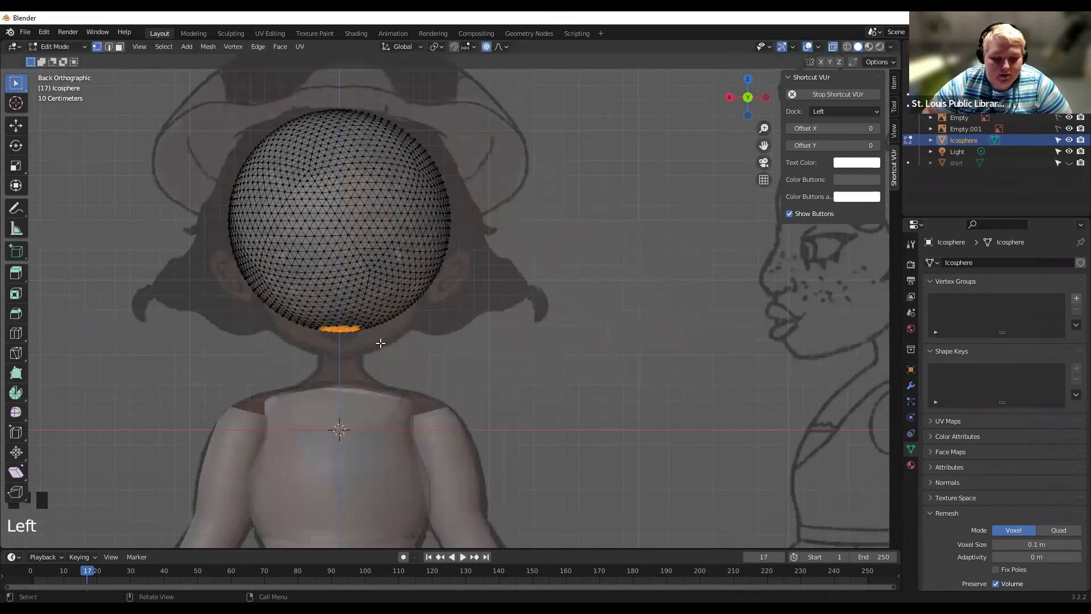
key(g)
key(z)
scroll(374, 353, down, 20)
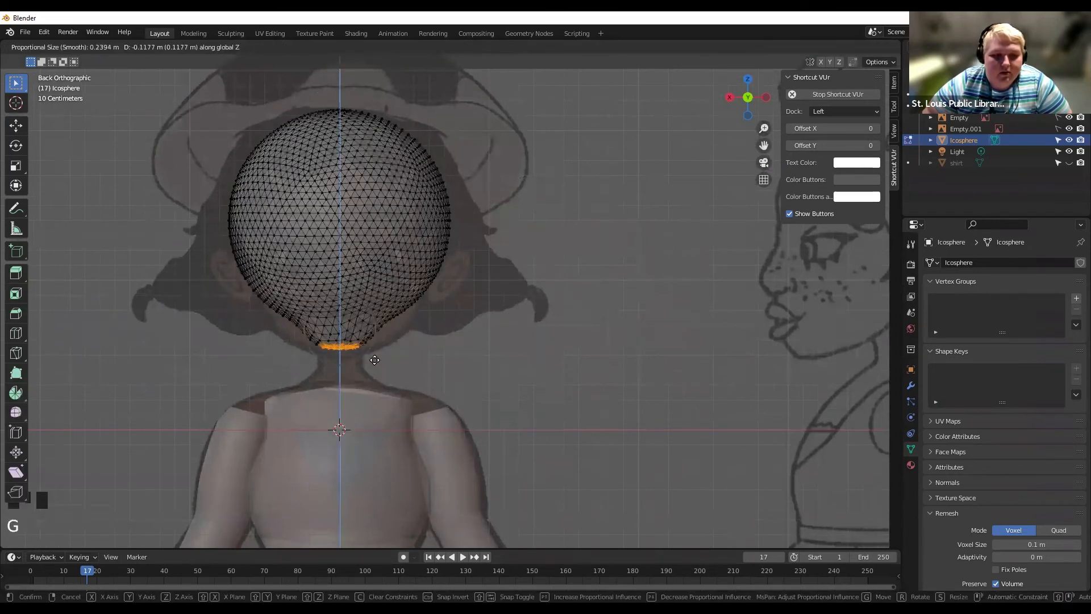
scroll(372, 360, down, 9)
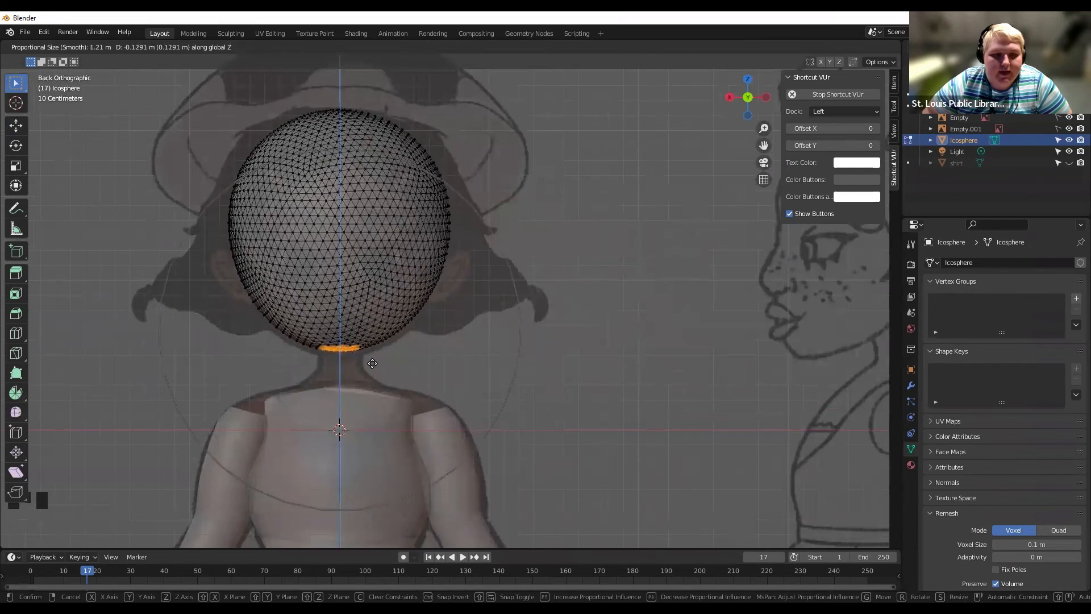
click(369, 369)
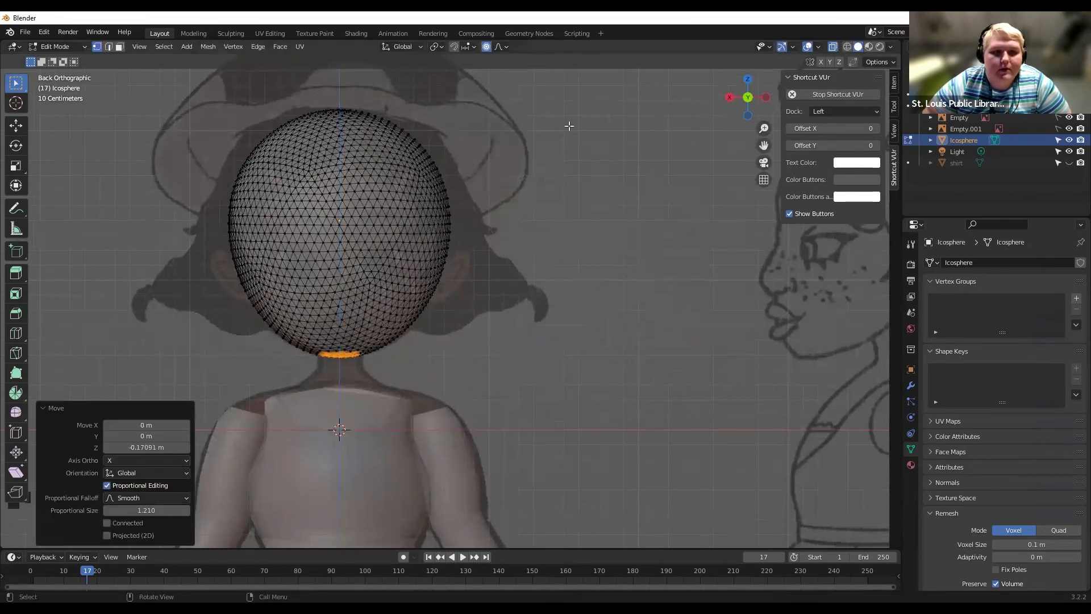
In the left side view, shift the lowest vertices about 0.38 m along Y toward the drawn chin, using proportional size 1 m.
click(766, 97)
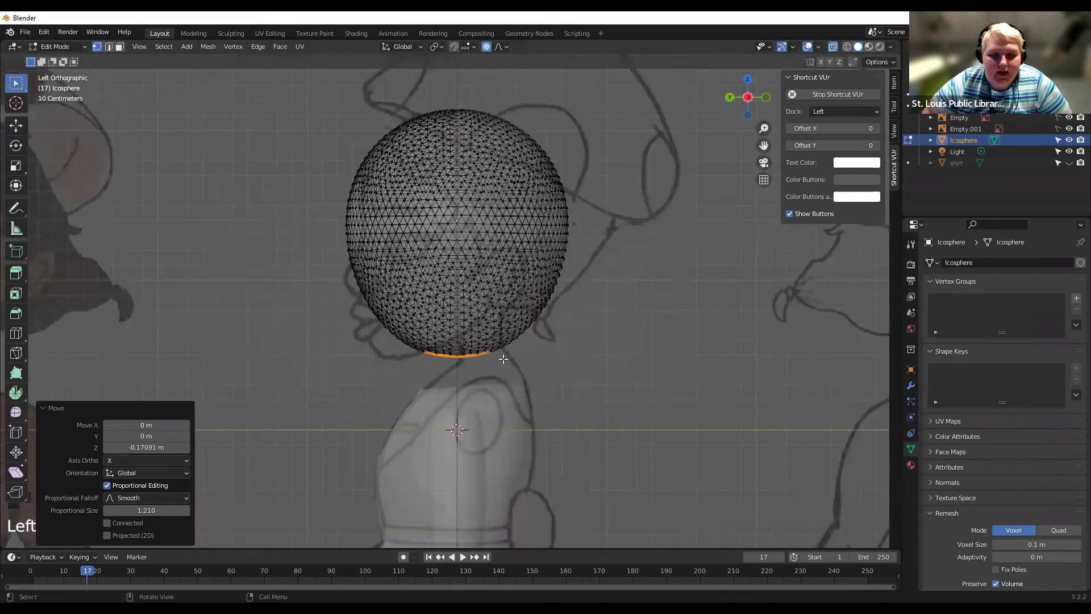
drag(428, 364, 465, 353)
key(g)
key(y)
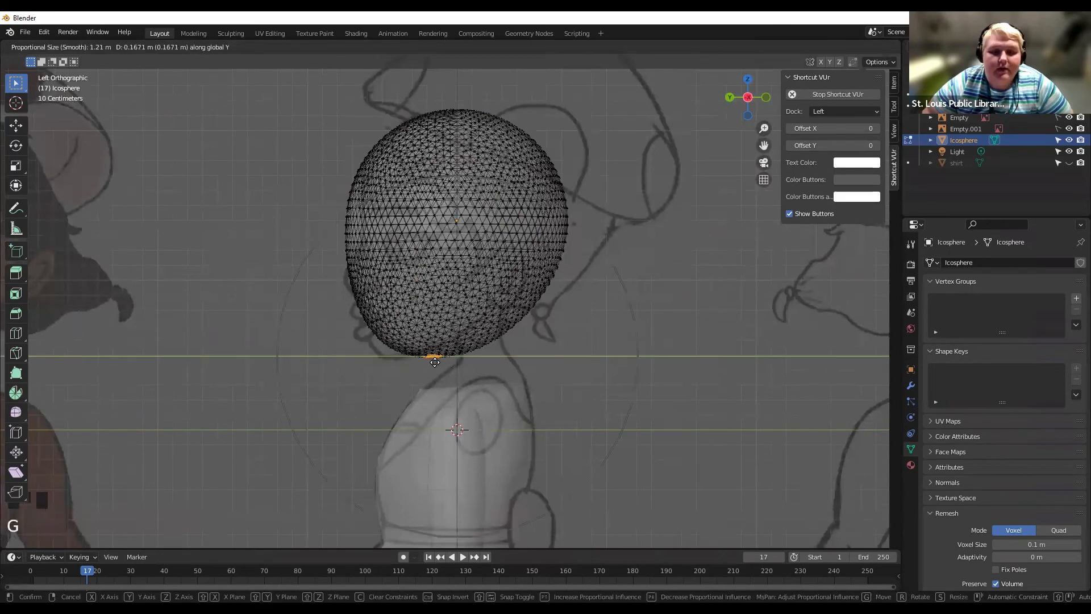
scroll(412, 370, up, 4)
scroll(412, 370, up, 2)
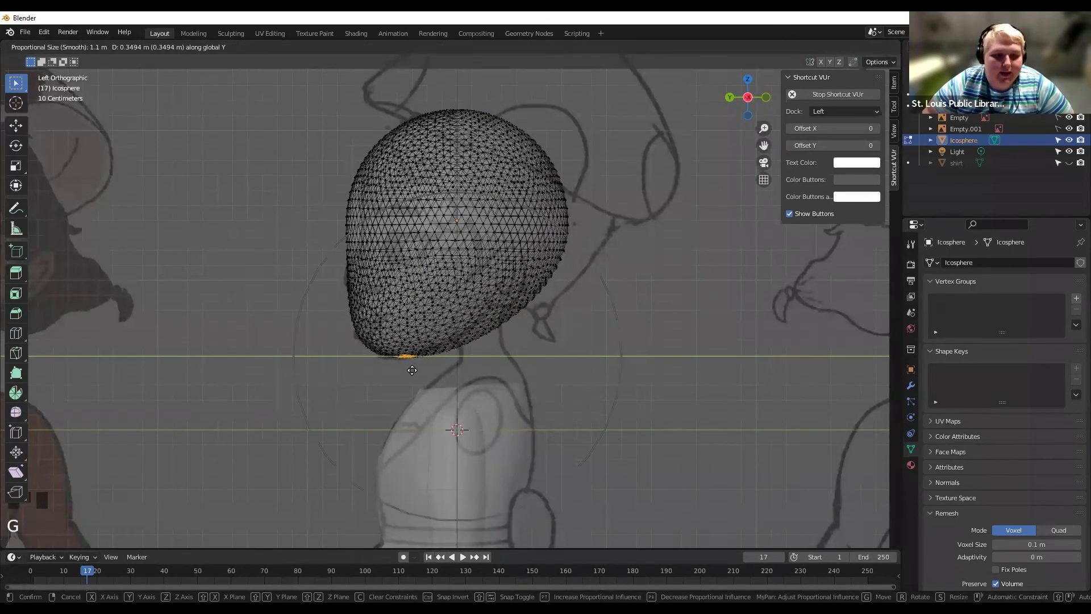
right_click(412, 367)
key(g)
key(y)
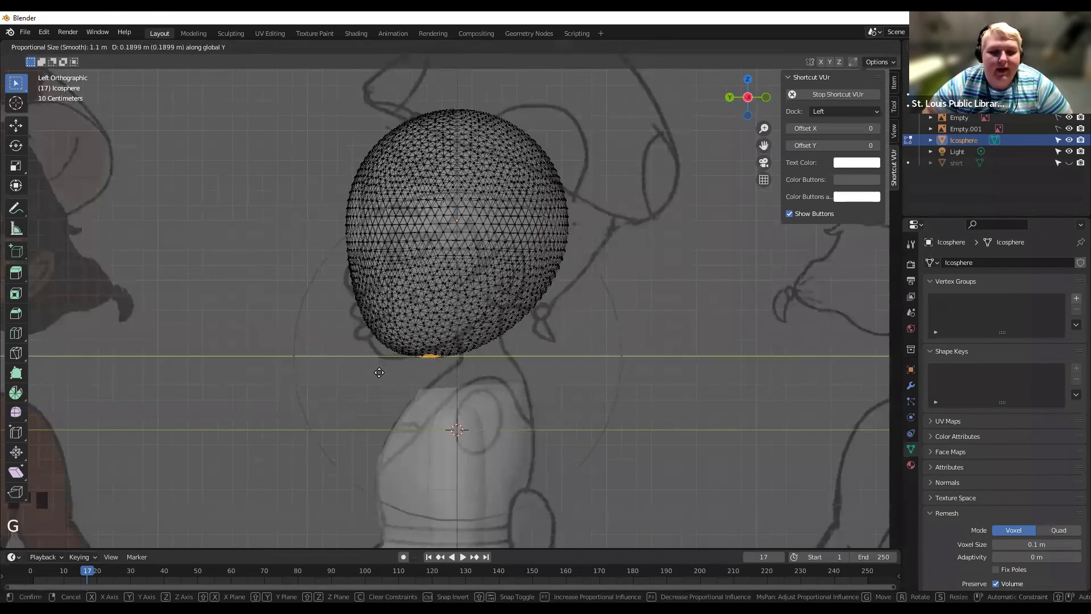
scroll(354, 377, down, 7)
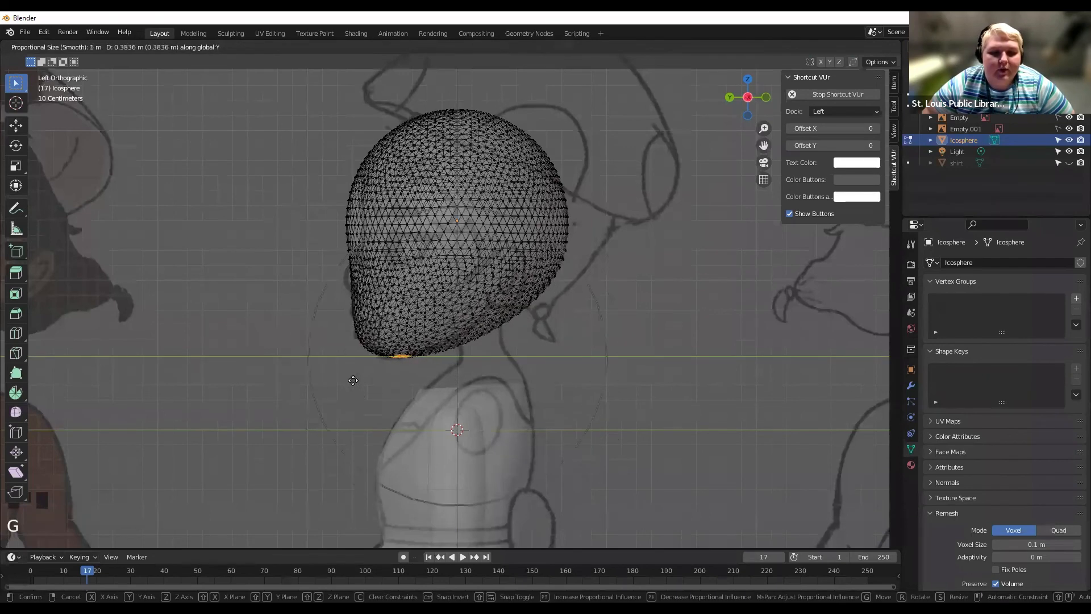
click(352, 377)
Push the lower back of the head forward along Y to slim it above the neck.
drag(492, 216, 580, 322)
key(g)
key(y)
click(553, 322)
Pull the upper back of the head outward with a larger proportional influence to extend the skull rearward.
drag(505, 131, 575, 233)
key(g)
scroll(586, 231, up, 5)
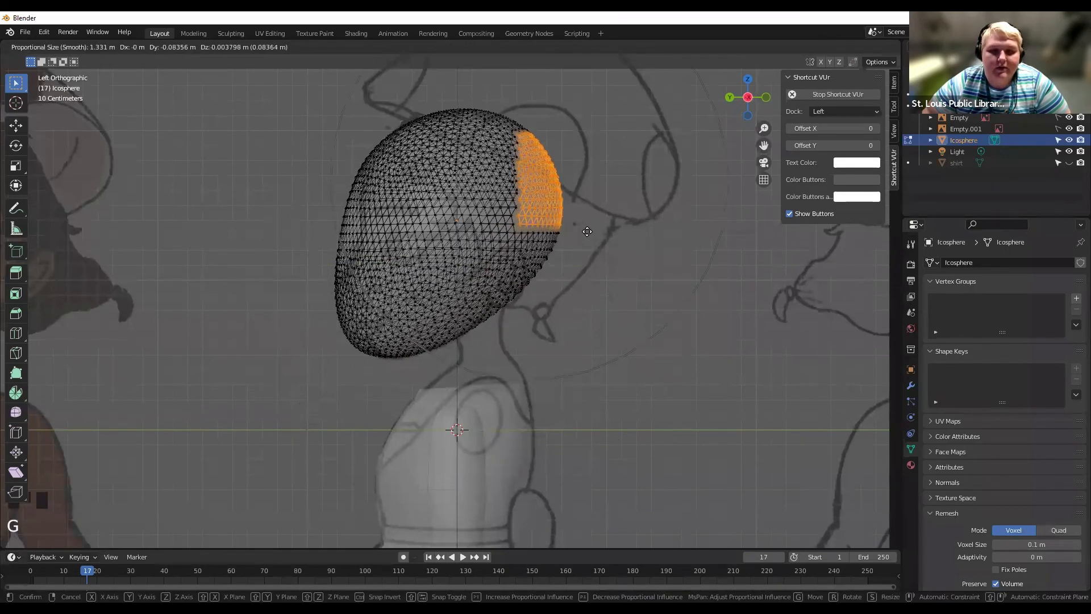
scroll(591, 228, up, 3)
click(546, 144)
Raise the rear and front parts of the crown to round the top of the skull, using proportional size about 0.62 m.
drag(546, 145, 489, 107)
key(g)
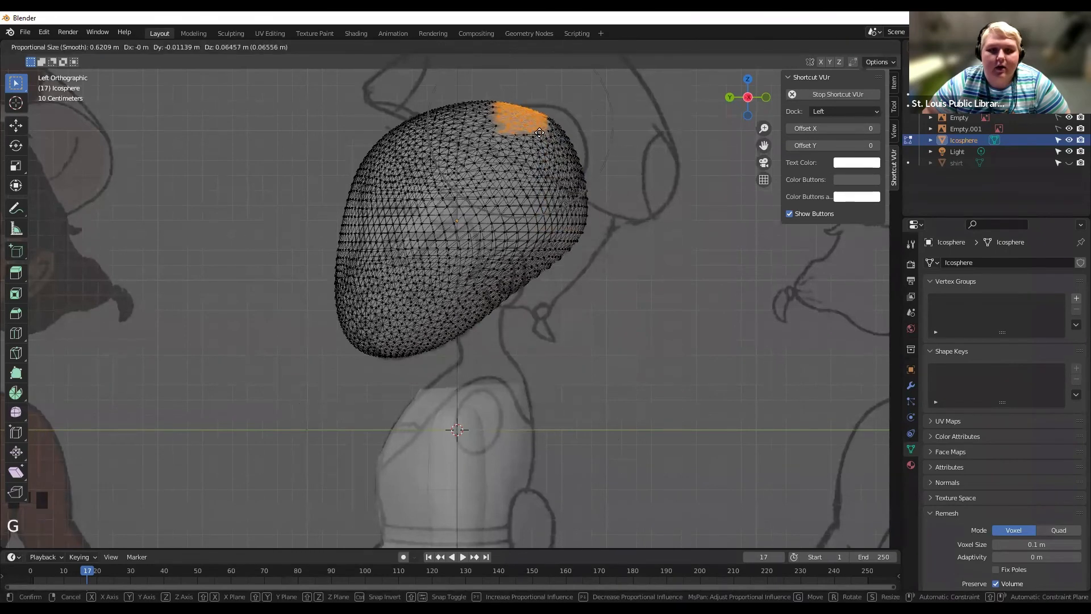
click(485, 96)
drag(423, 106, 467, 131)
key(g)
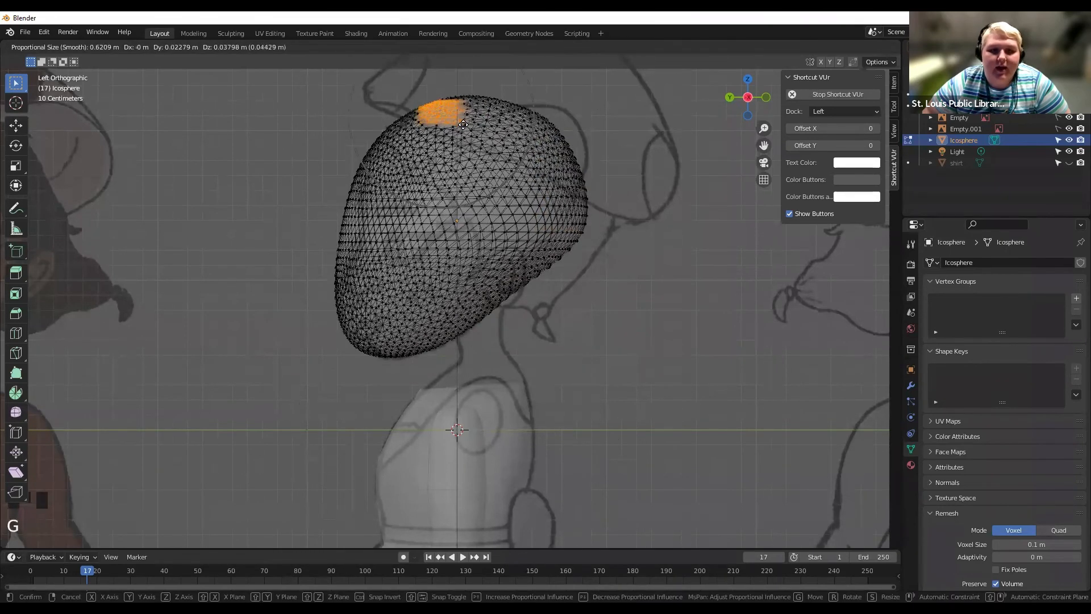
click(465, 126)
Push the face inward at brow and eye level to form the nose bridge dip, using proportional size about 0.39 m.
drag(316, 199, 367, 245)
key(g)
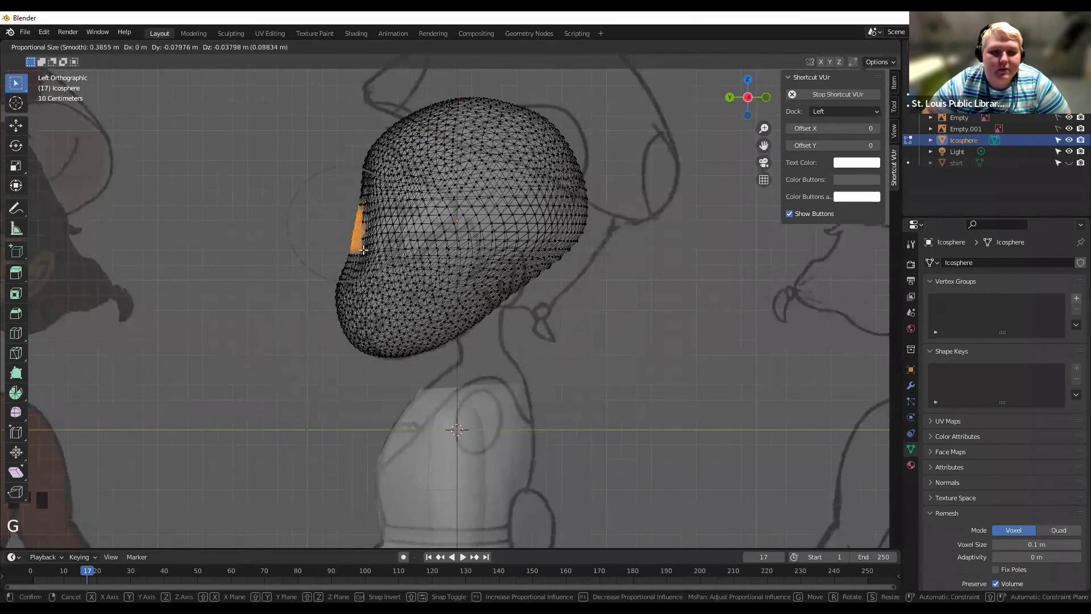
click(363, 241)
click(358, 236)
key(g)
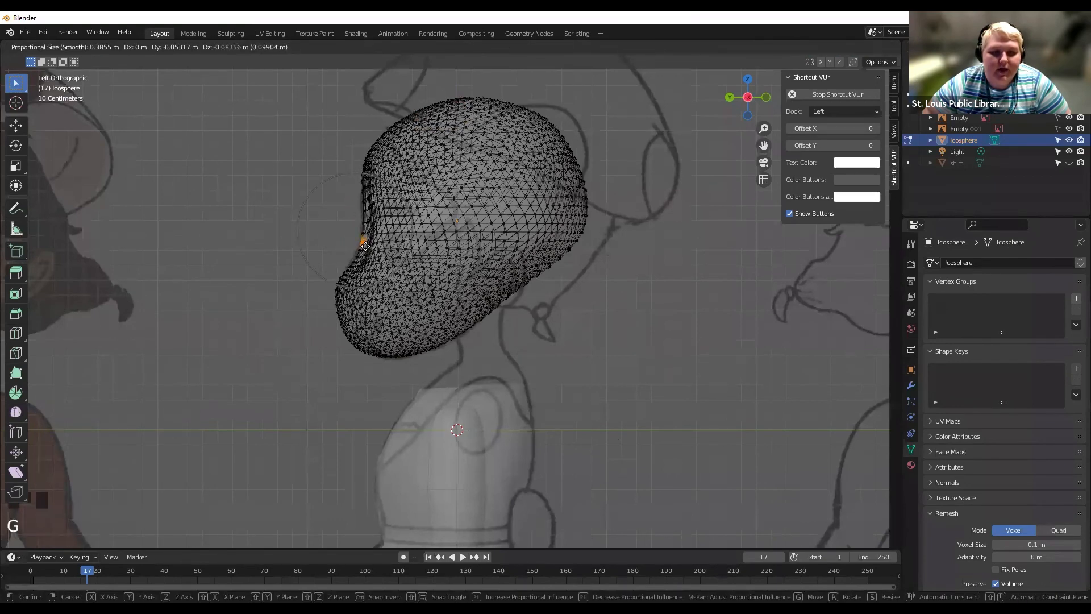
click(365, 237)
Adjust the forehead and brow vertices with proportional moves to follow the drawn side profile.
drag(359, 152, 380, 173)
drag(359, 190, 374, 206)
key(g)
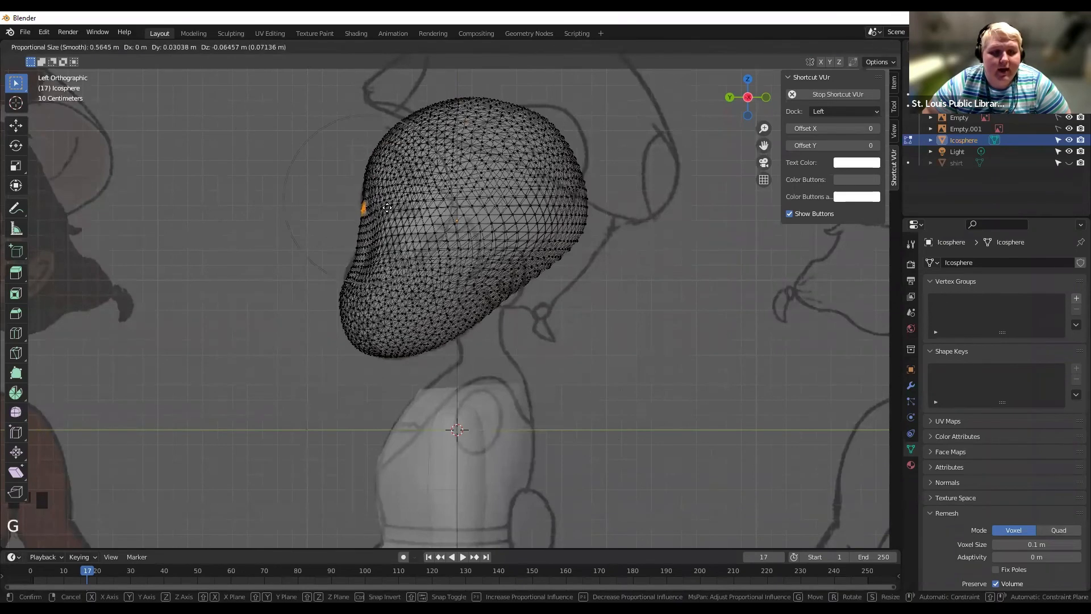
click(383, 214)
drag(357, 146, 373, 207)
key(g)
click(398, 173)
key(g)
click(367, 196)
Move the mouth and jaw area about 0.14 m back and 0.08 m up, and the brow about 0.06 m forward and 0.04 m down.
drag(337, 275, 374, 358)
key(g)
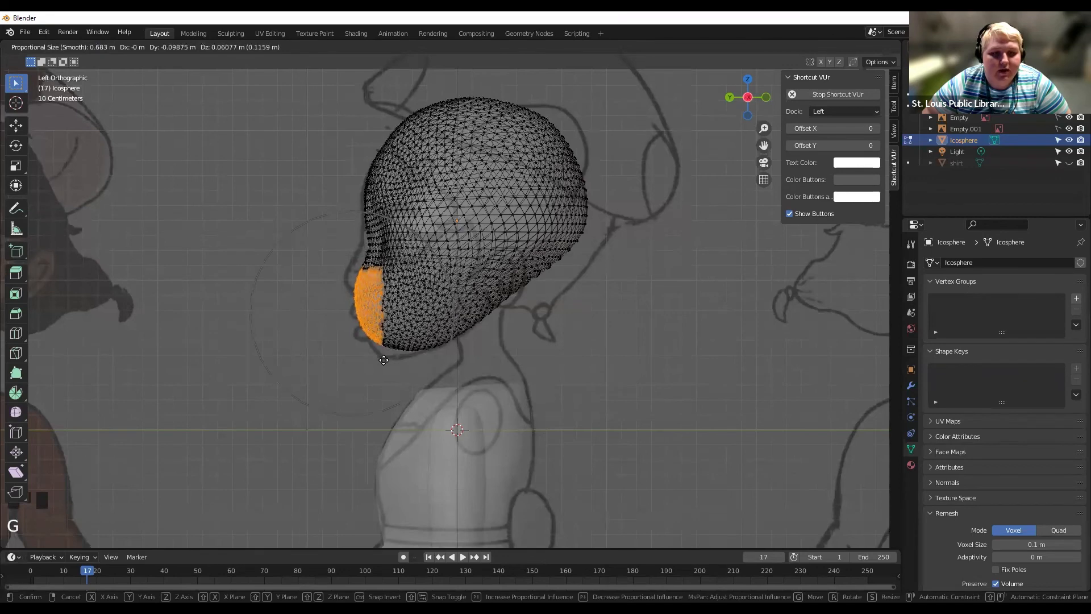
click(389, 356)
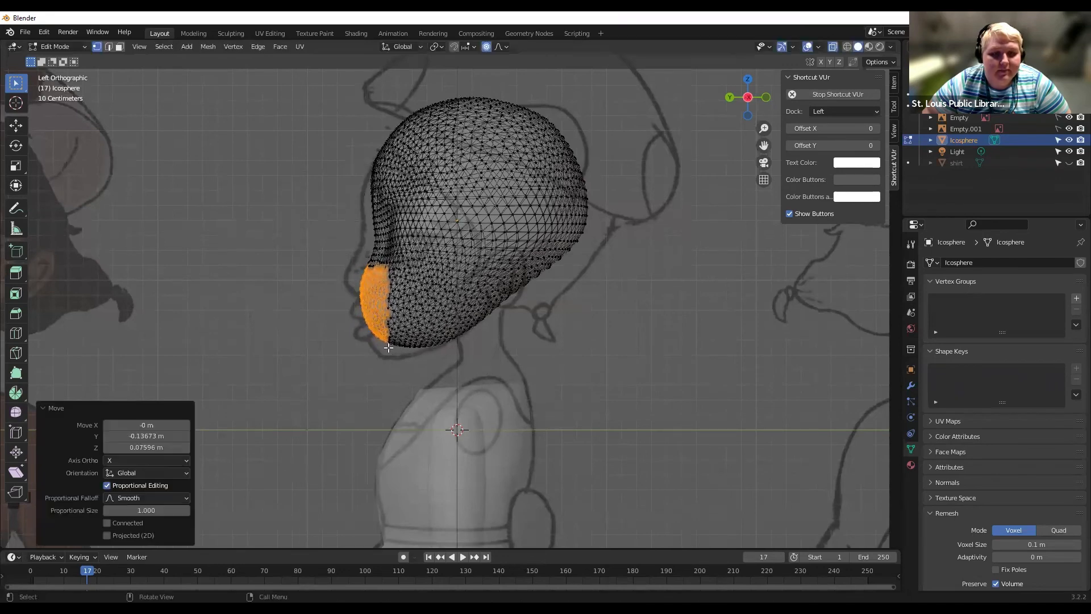
drag(360, 196, 382, 232)
key(g)
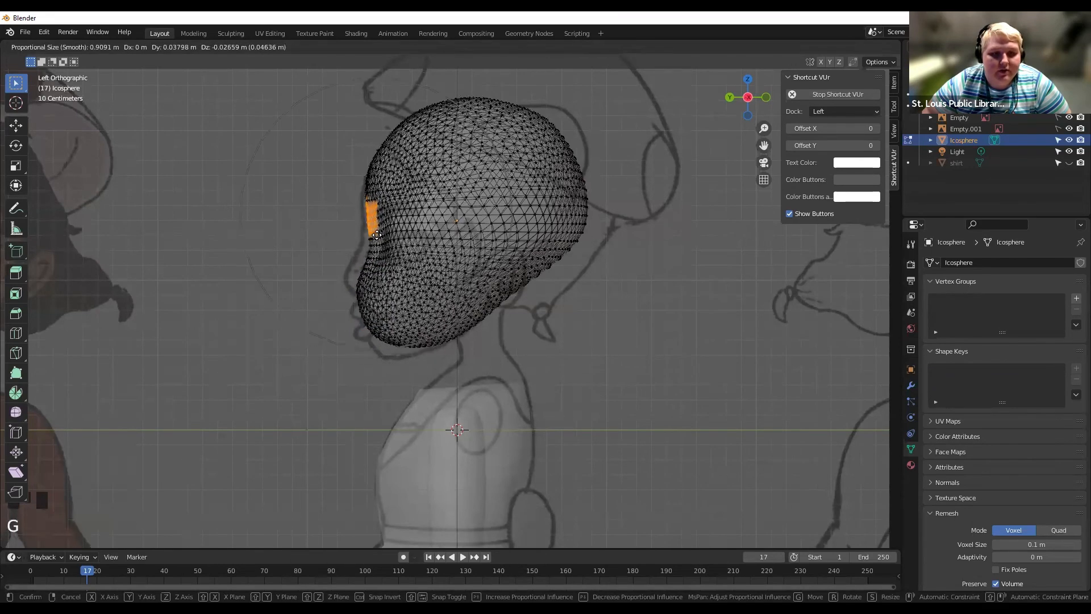
click(374, 238)
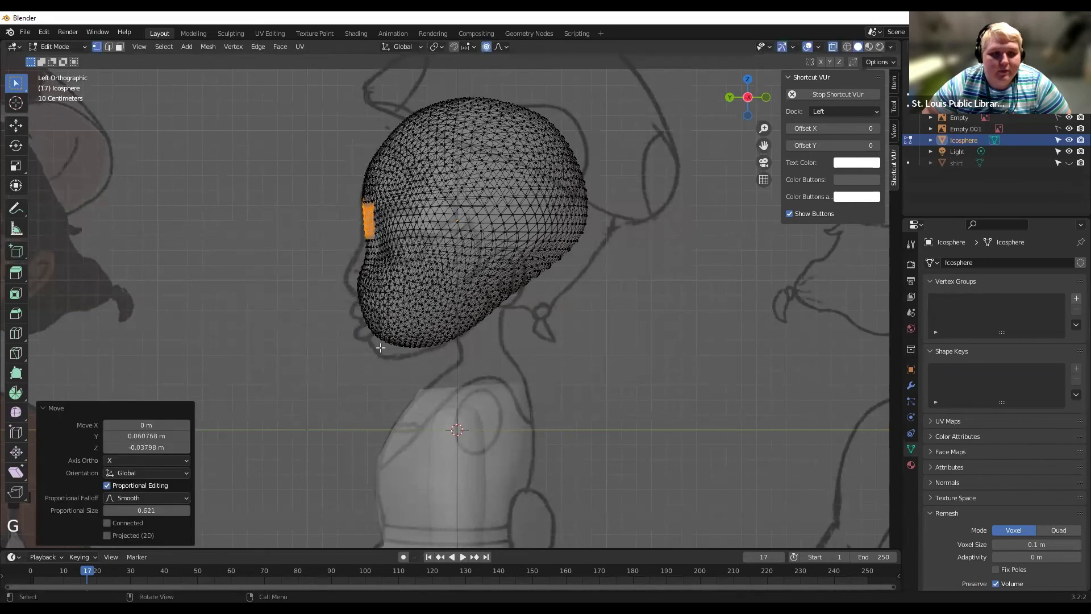
Pull the chin vertices about 0.06 m forward and 0.05 m down, using proportional size 0.29.
click(400, 347)
key(g)
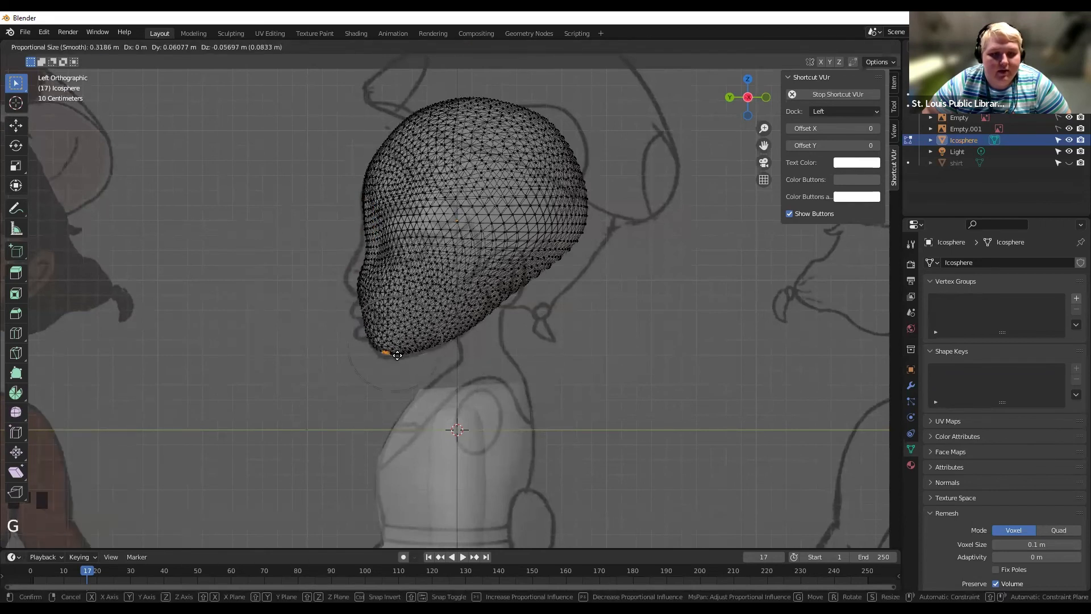
scroll(395, 354, down, 2)
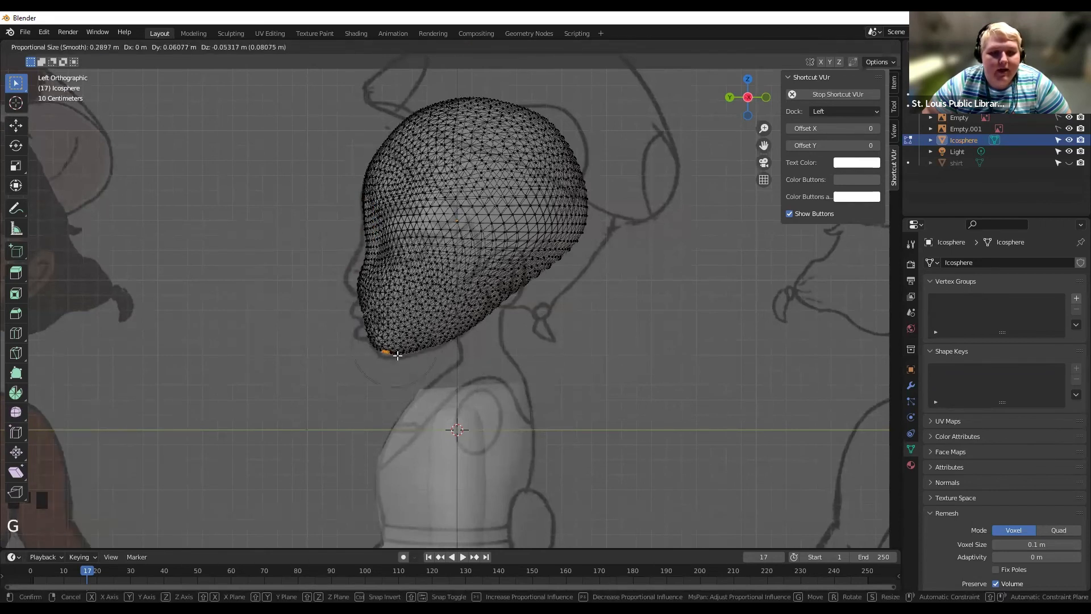
click(371, 325)
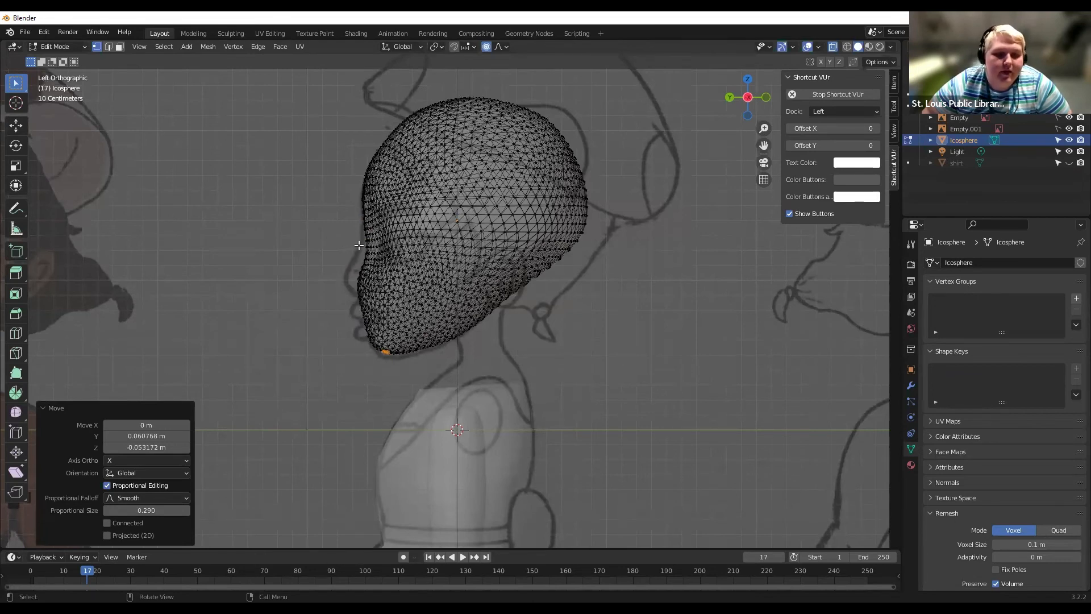
Compare the shaped head with the reference drawings in Object Mode from the side, in perspective and from the back.
key(Tab)
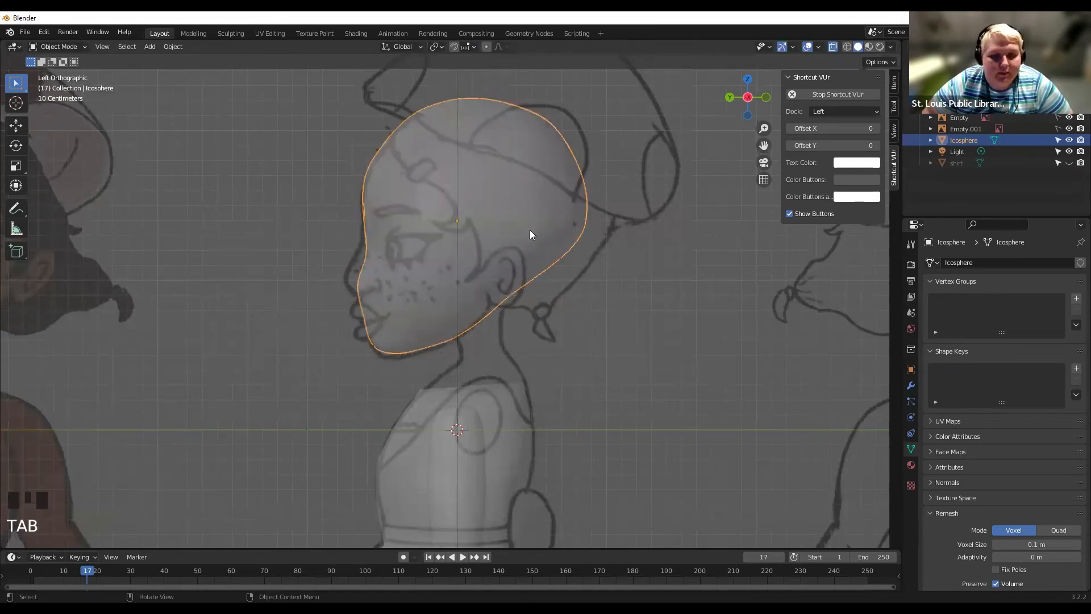
key(Tab)
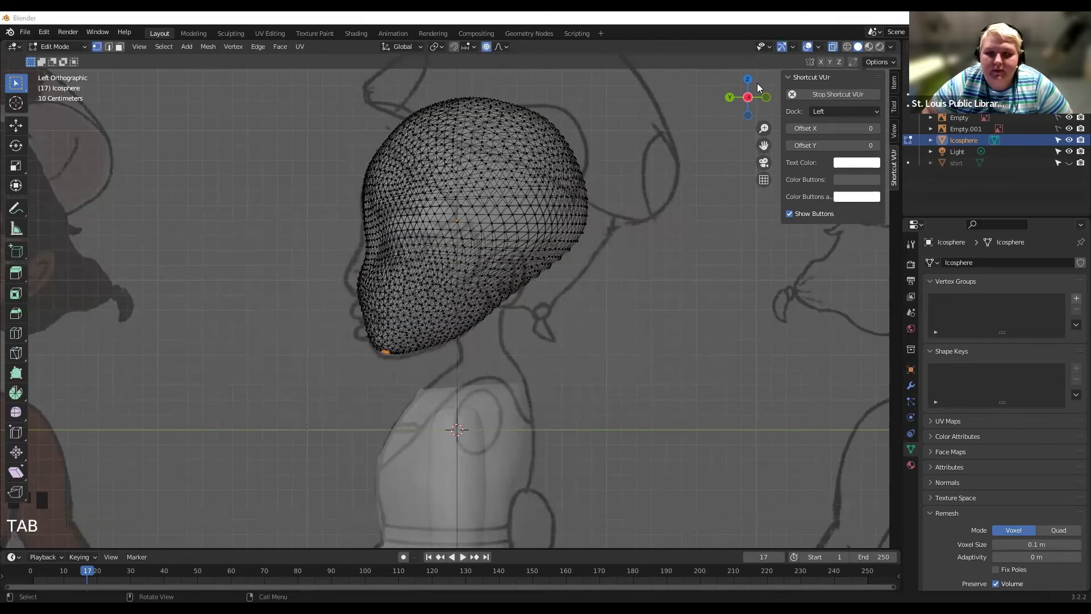
click(729, 98)
key(Tab)
middle_drag(505, 227, 582, 225)
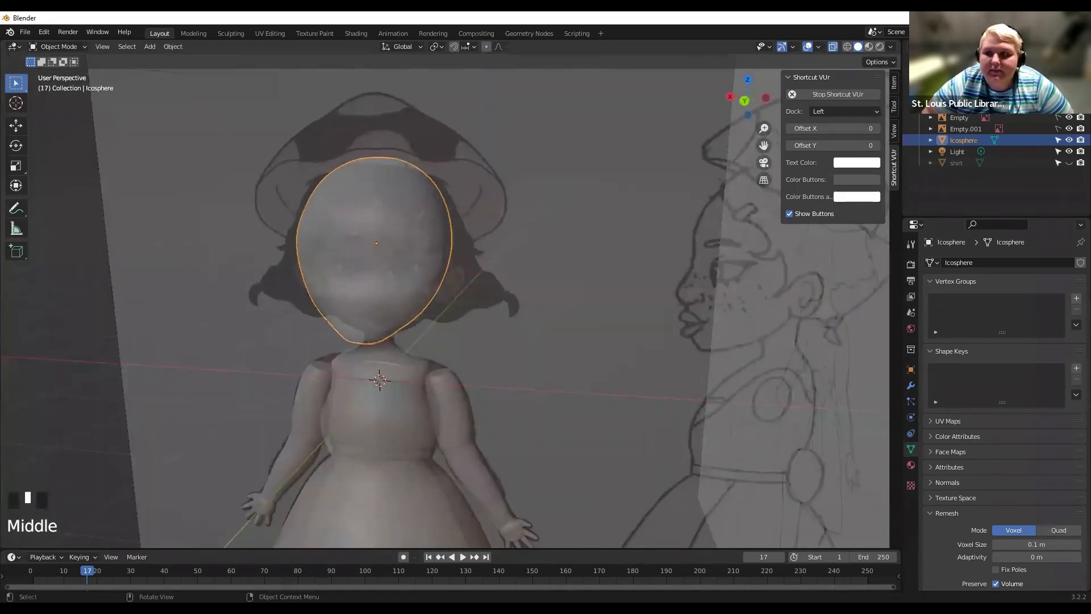
click(745, 101)
click(746, 102)
scroll(387, 254, up, 4)
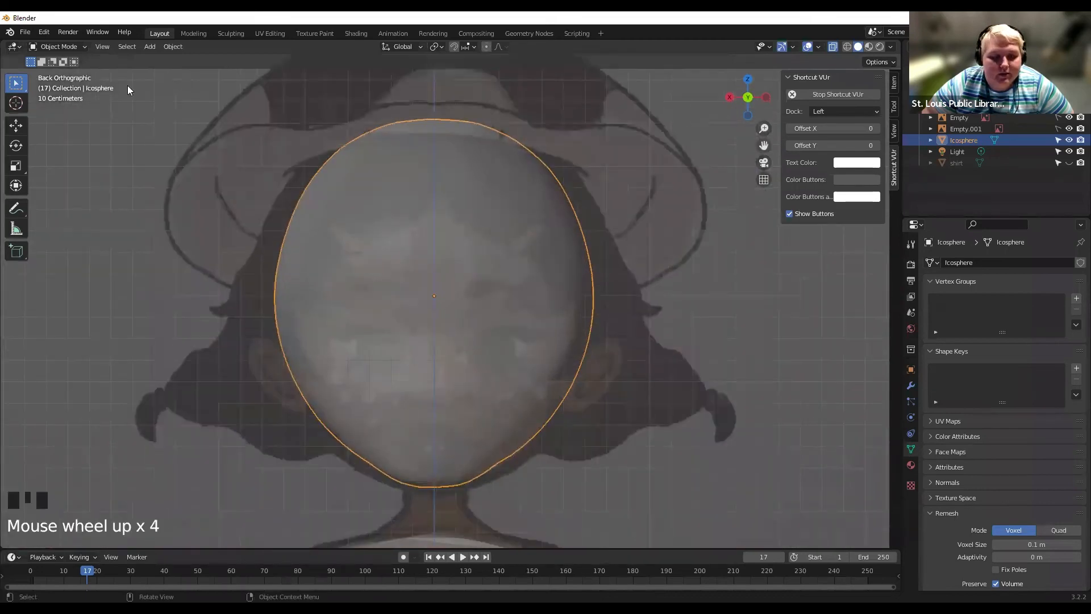
Switch to the Sculpting workspace and frame the head in the back orthographic view.
click(230, 33)
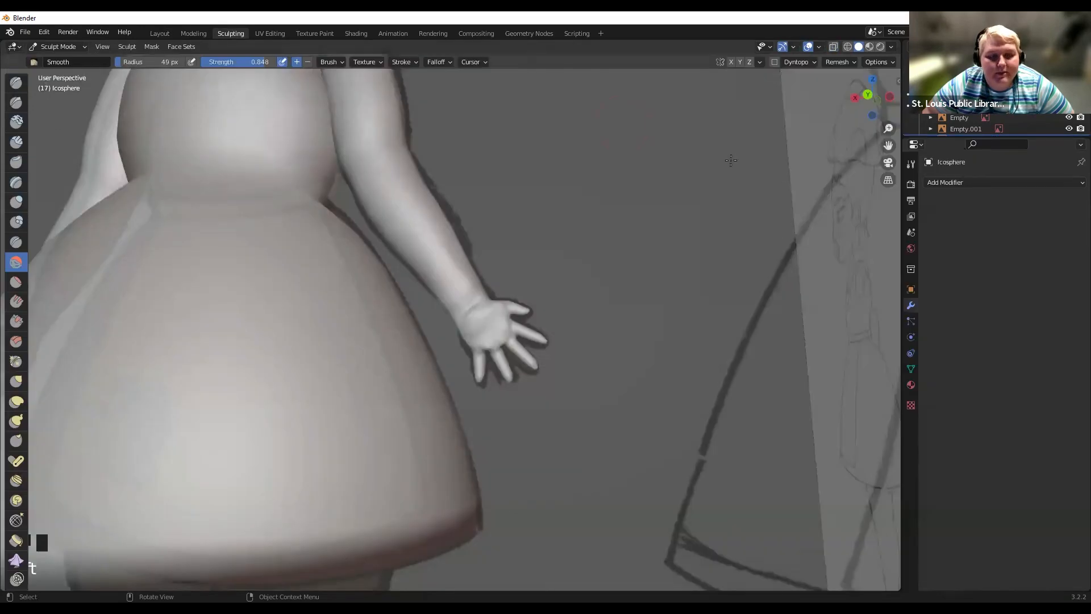
click(865, 93)
drag(887, 146, 1088, 527)
mouse_move(1080, 152)
shift+middle_down()
mouse_move(777, 155)
mouse_move(575, 315)
mouse_move(536, 301)
shift+middle_up()
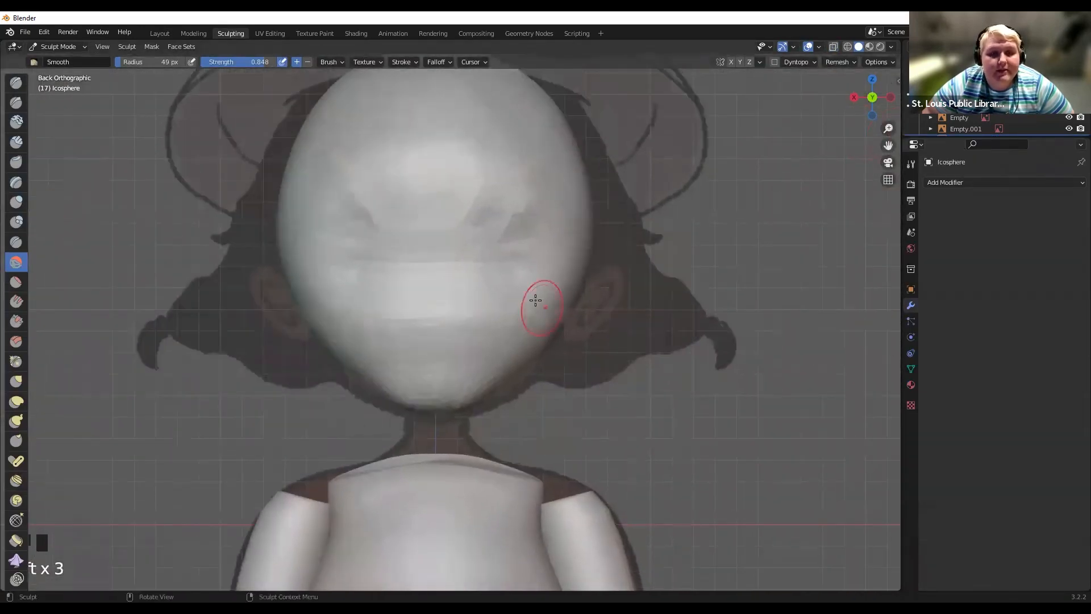
scroll(547, 285, down, 2)
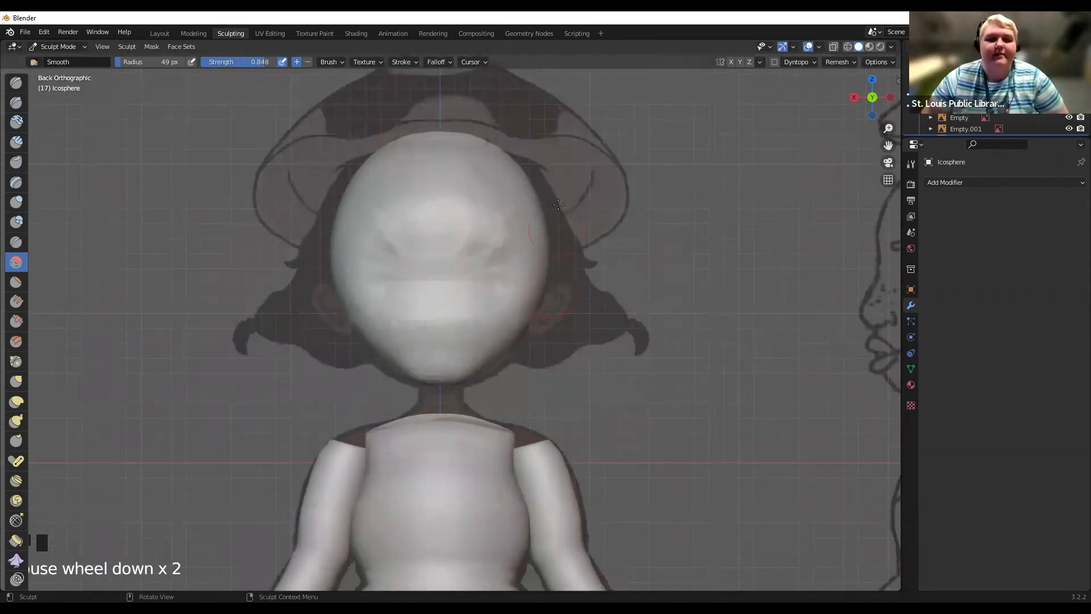
Carve mirrored eye sockets and shape the nose area using the Inflate/Deflate brush at strength 0.5 with X symmetry.
scroll(512, 281, up, 1)
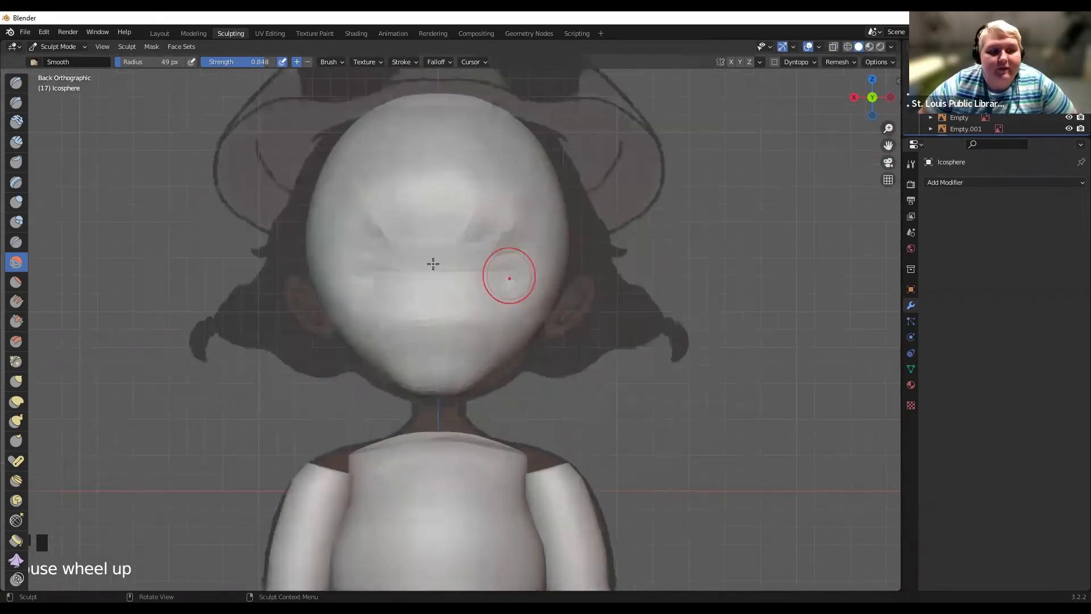
click(16, 203)
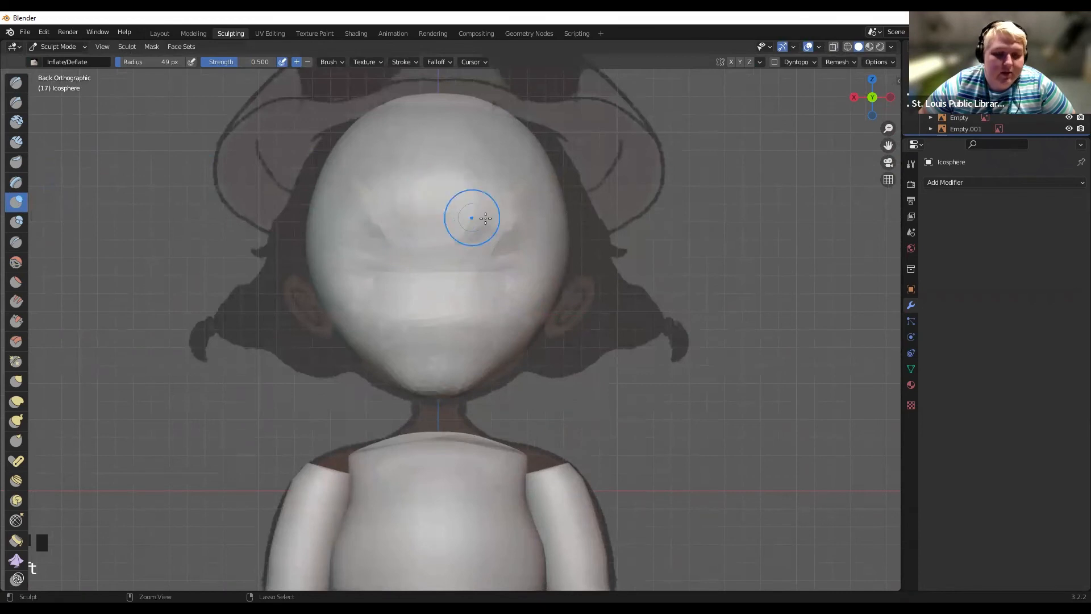
mouse_move(463, 237)
ctrl+mouse_down()
mouse_move(491, 254)
mouse_move(511, 243)
ctrl+mouse_up()
key(ctrl+z)
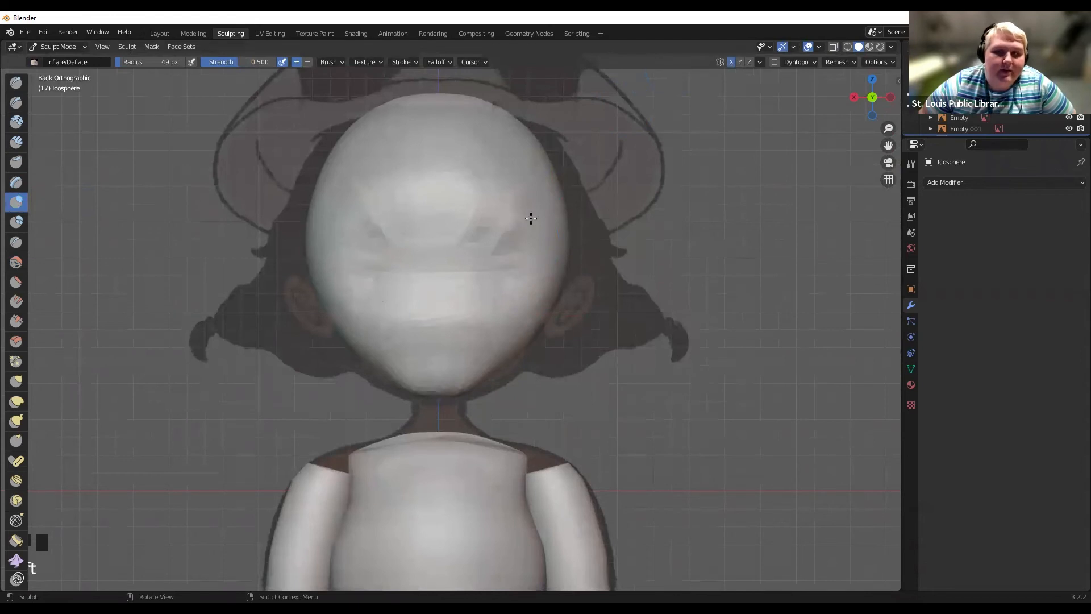
mouse_move(470, 307)
ctrl+mouse_down()
mouse_move(503, 262)
mouse_move(487, 230)
mouse_move(504, 226)
mouse_move(504, 243)
ctrl+mouse_up()
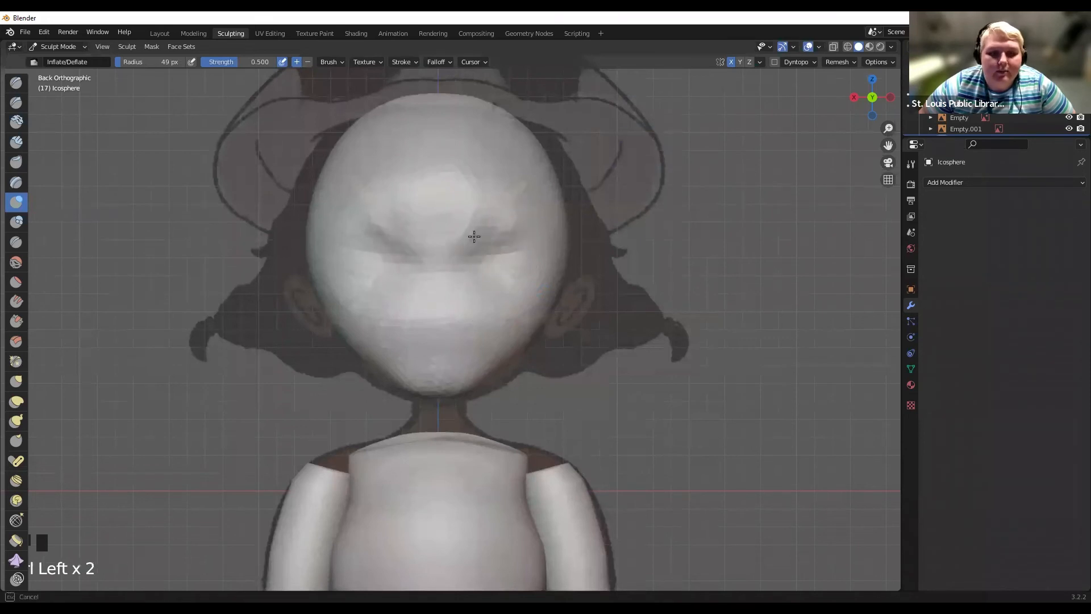
ctrl+drag(515, 279, 557, 208)
mouse_move(557, 208)
middle_down()
mouse_move(511, 203)
mouse_move(540, 212)
mouse_move(463, 340)
mouse_move(487, 329)
mouse_move(438, 288)
middle_up()
ctrl+drag(438, 288, 447, 315)
mouse_move(447, 315)
middle_down()
mouse_move(511, 275)
mouse_move(466, 298)
middle_up()
Build up the brow ridges above both eye sockets with the Inflate/Deflate brush.
mouse_move(443, 244)
mouse_down()
mouse_move(451, 193)
mouse_move(543, 197)
mouse_up()
mouse_move(478, 200)
mouse_down()
mouse_move(529, 212)
mouse_move(426, 229)
mouse_up()
key(ctrl+z)
drag(478, 196, 537, 192)
click(490, 195)
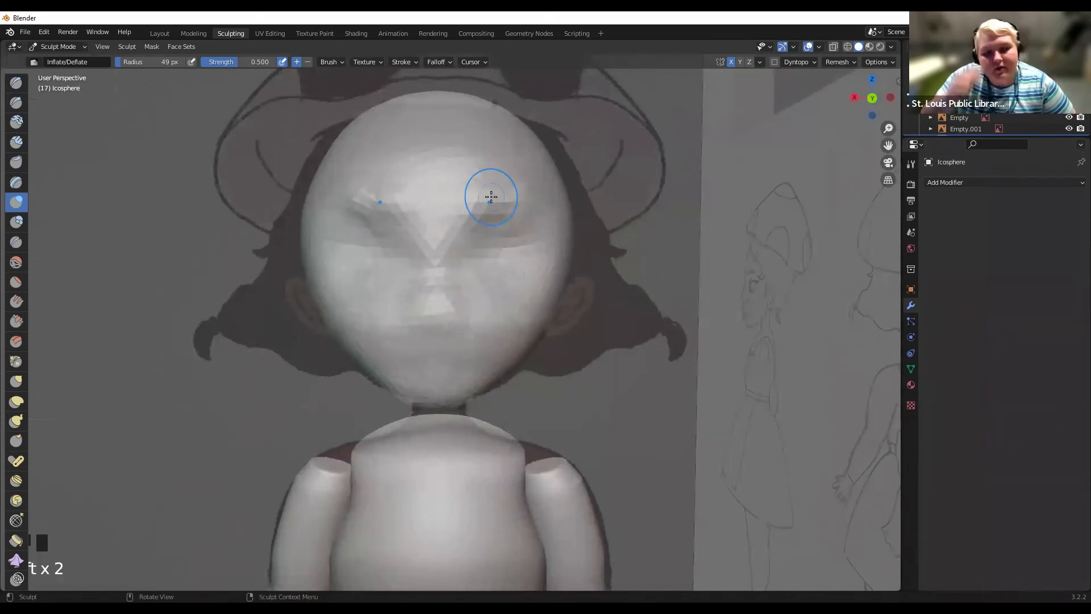
Cut the eye openings into the sockets with the Draw Sharp brush, radius 49 px and strength 0.5.
mouse_move(470, 223)
middle_down()
mouse_move(370, 223)
mouse_move(355, 283)
middle_up()
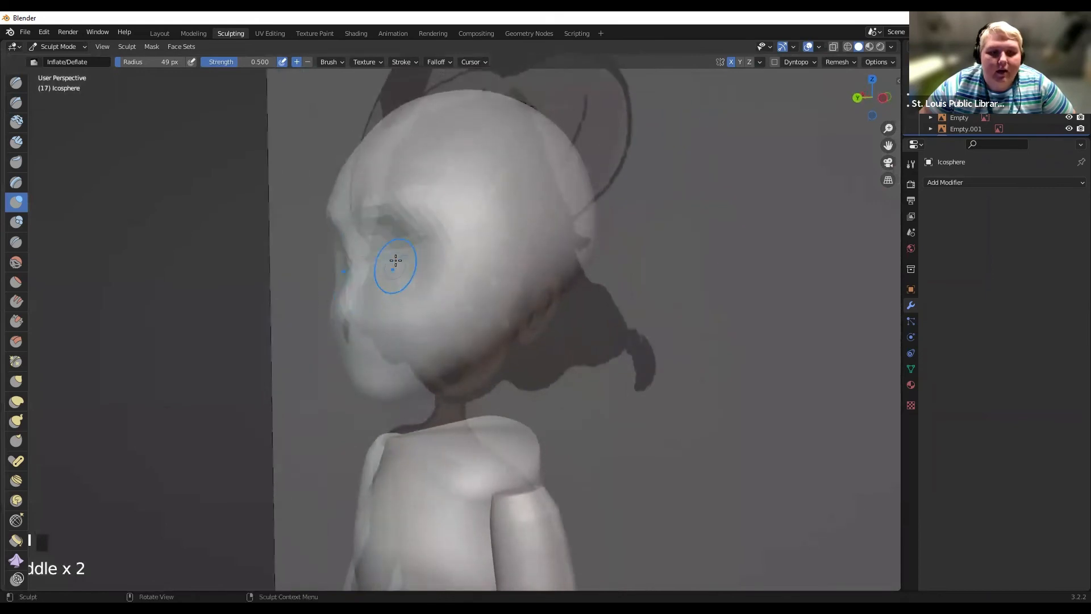
drag(394, 261, 416, 257)
middle_drag(302, 165, 377, 172)
mouse_move(442, 248)
mouse_down()
mouse_move(423, 245)
mouse_move(445, 241)
mouse_move(432, 241)
mouse_up()
drag(431, 244, 437, 243)
mouse_move(437, 241)
mouse_down()
mouse_move(429, 235)
mouse_move(489, 241)
mouse_move(457, 232)
mouse_up()
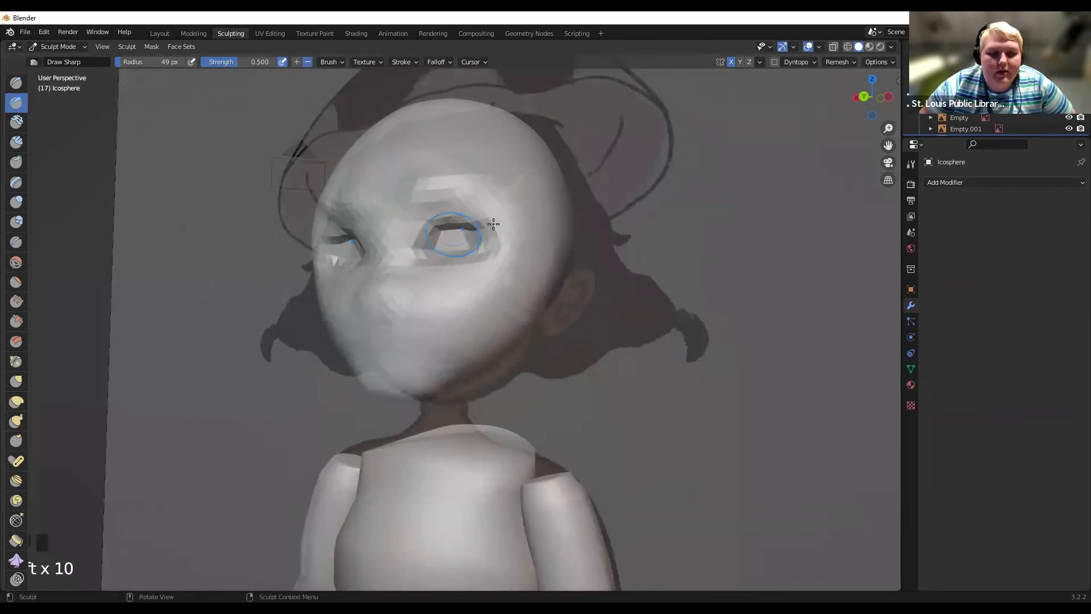
Deepen the inner corners and lower edges of the eye openings with Draw Sharp in the back orthographic view.
click(864, 96)
scroll(477, 239, up, 1)
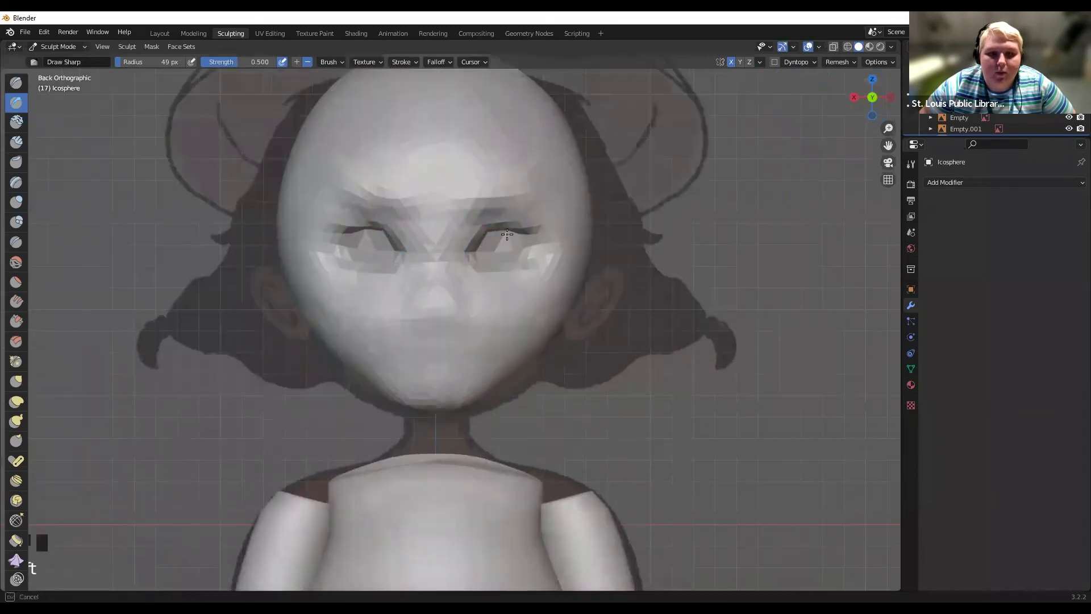
mouse_move(477, 240)
mouse_down()
mouse_move(499, 246)
mouse_move(486, 252)
mouse_up()
drag(486, 252, 510, 249)
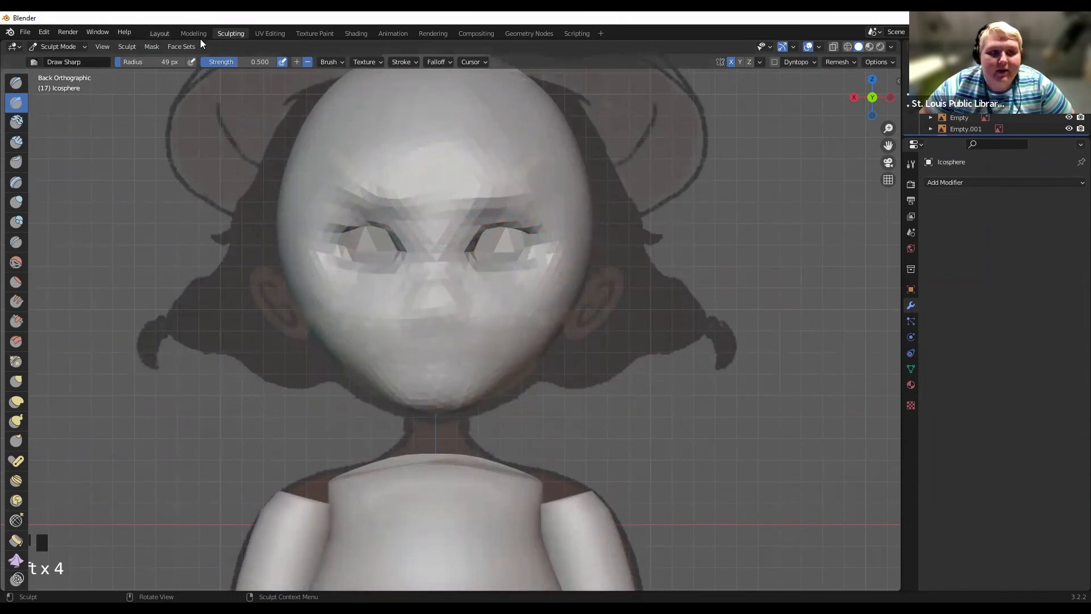
Switch to the Layout workspace and open the head in Edit Mode with X-Ray turned off.
click(161, 33)
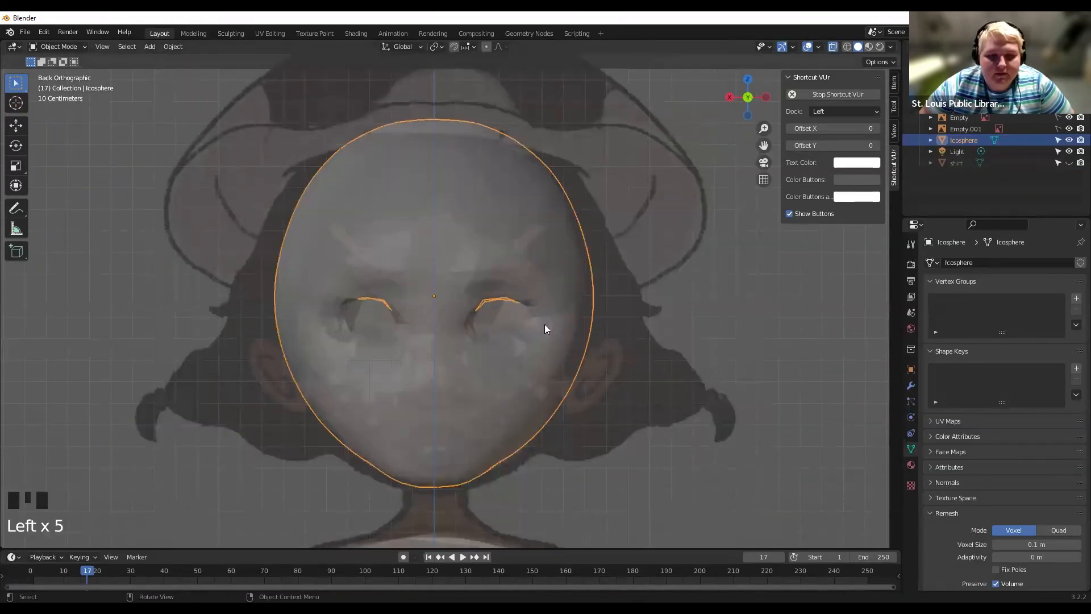
key(Tab)
click(834, 48)
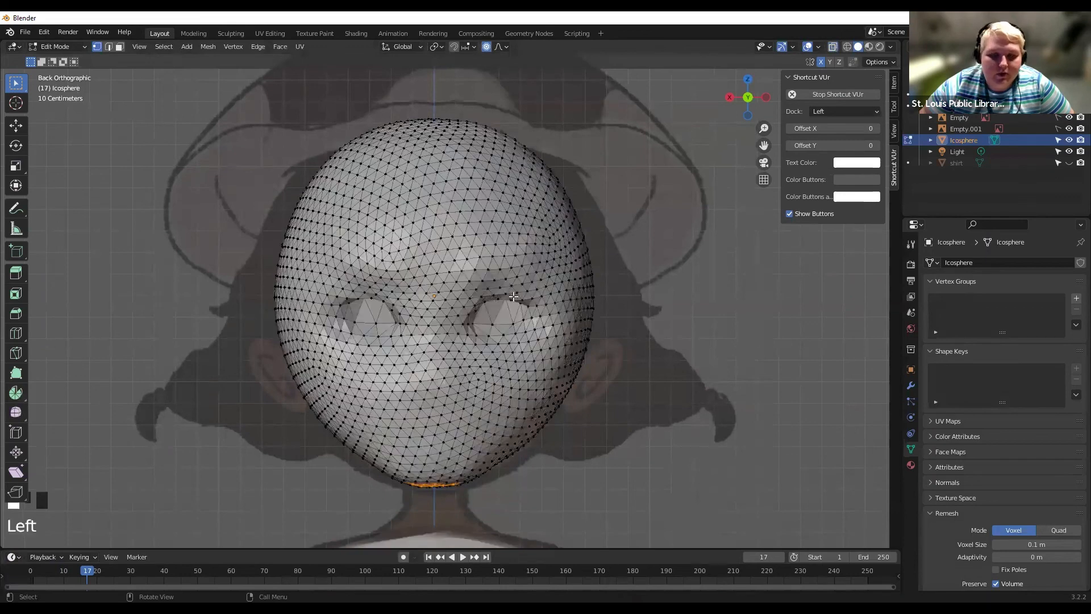
drag(453, 280, 551, 355)
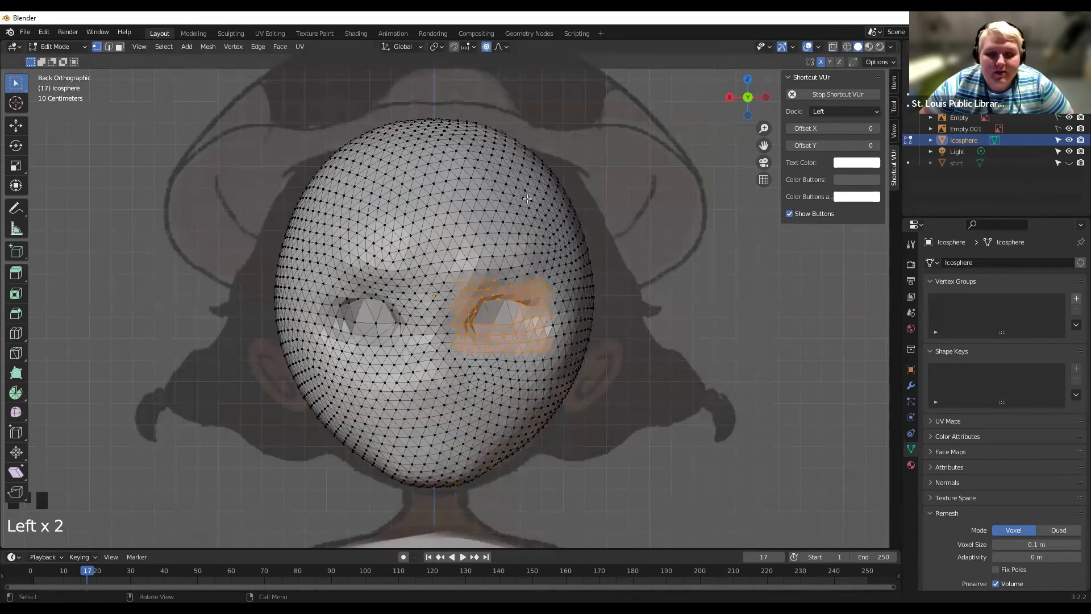
key(g)
key(z)
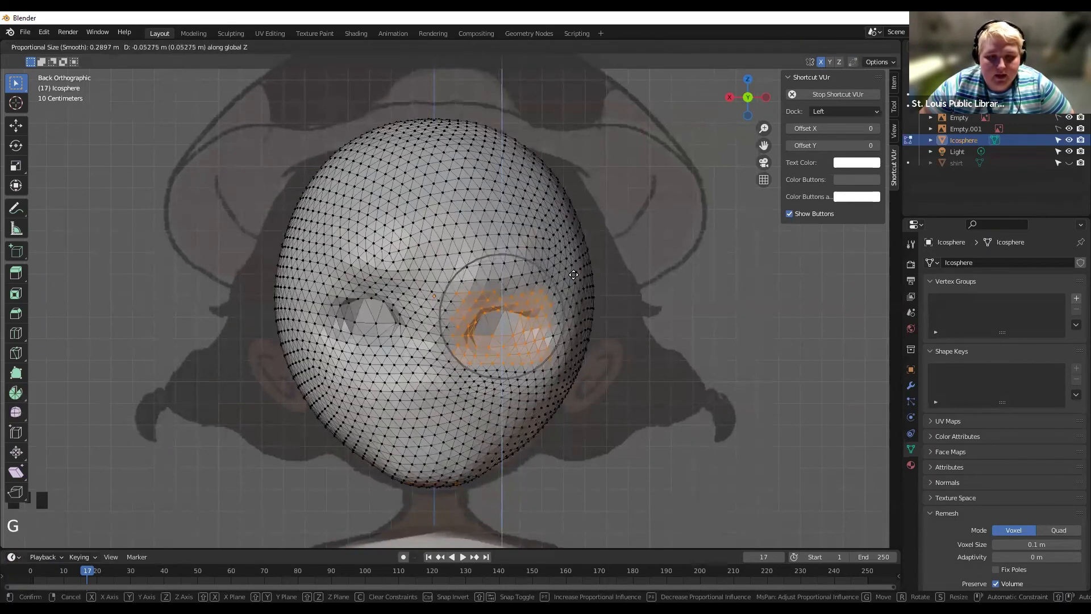
right_click(470, 266)
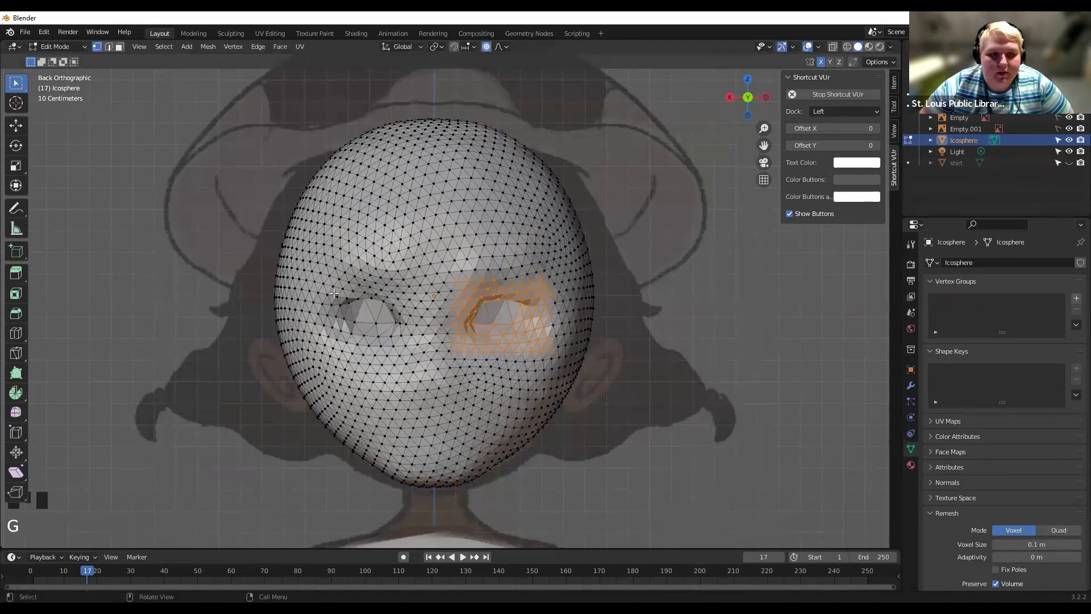
Move the band of vertices around both eyes about 0.18 m down along Z, using proportional size 0.513.
drag(333, 280, 552, 354)
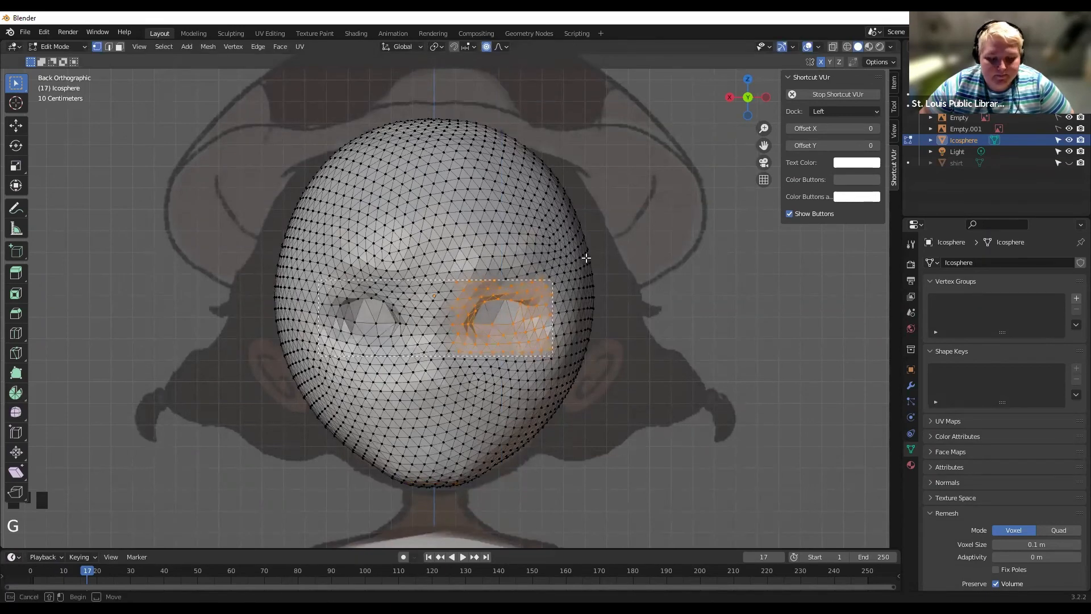
key(g)
key(z)
scroll(575, 285, down, 9)
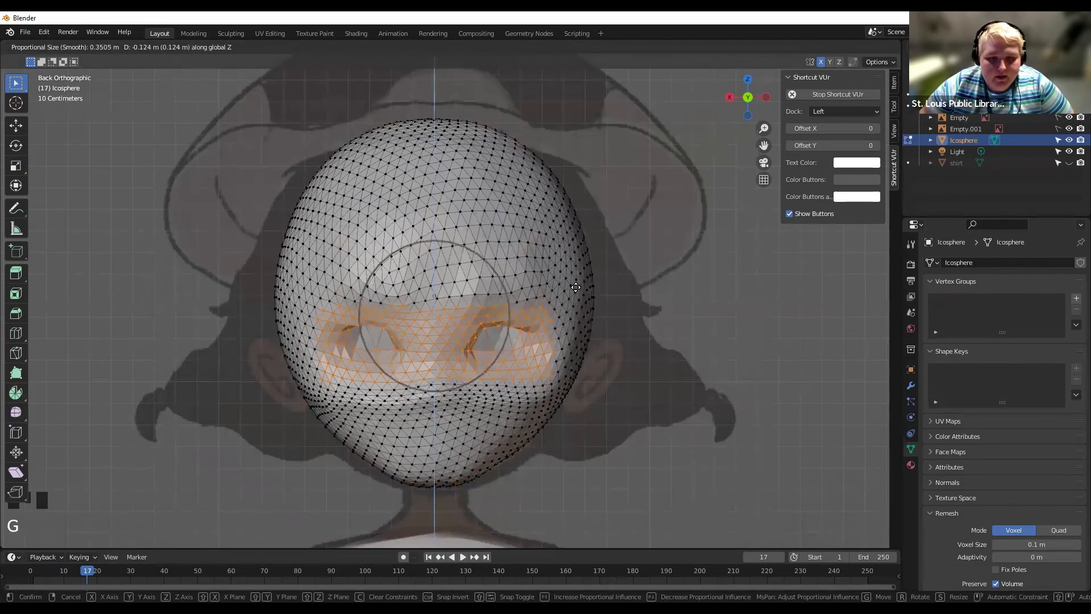
scroll(575, 294, up, 3)
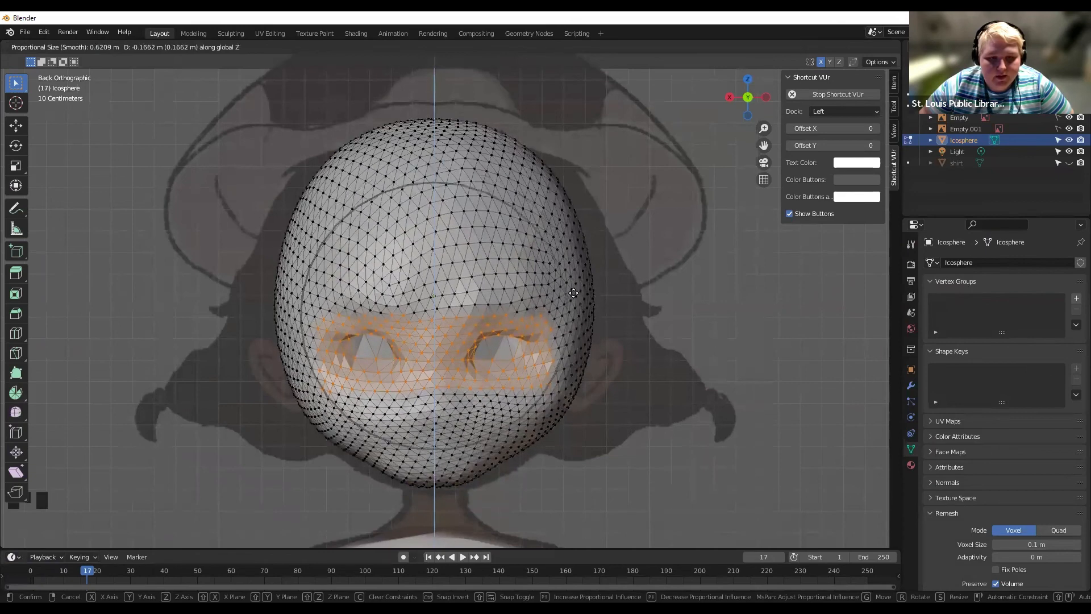
click(571, 296)
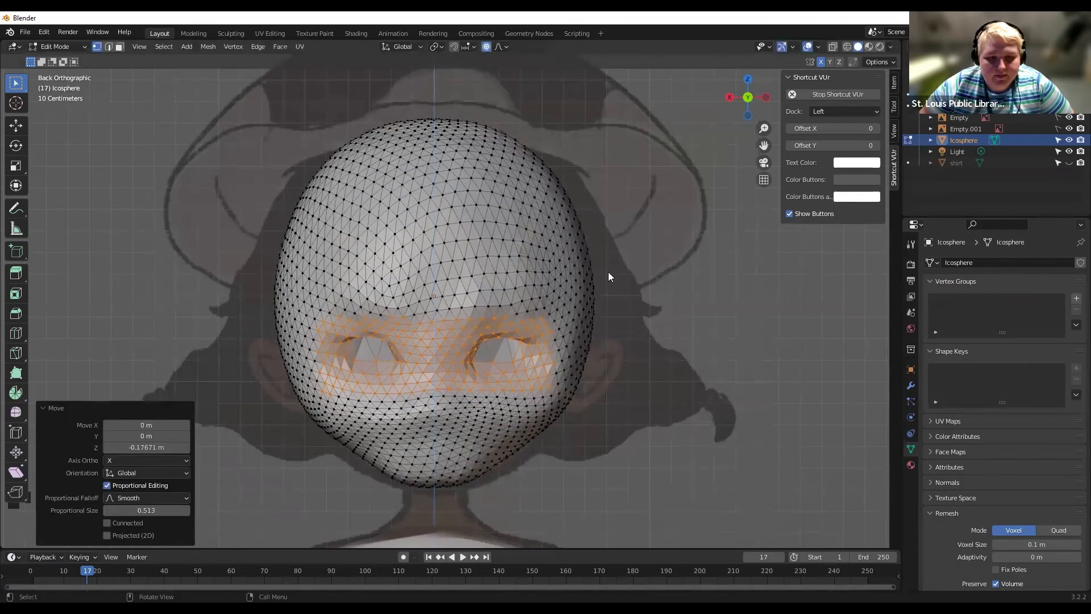
In the left view, move the vertices at the outer eye corner about 0.13 m back and 0.07 m up, using proportional size 0.751.
key(Tab)
click(767, 98)
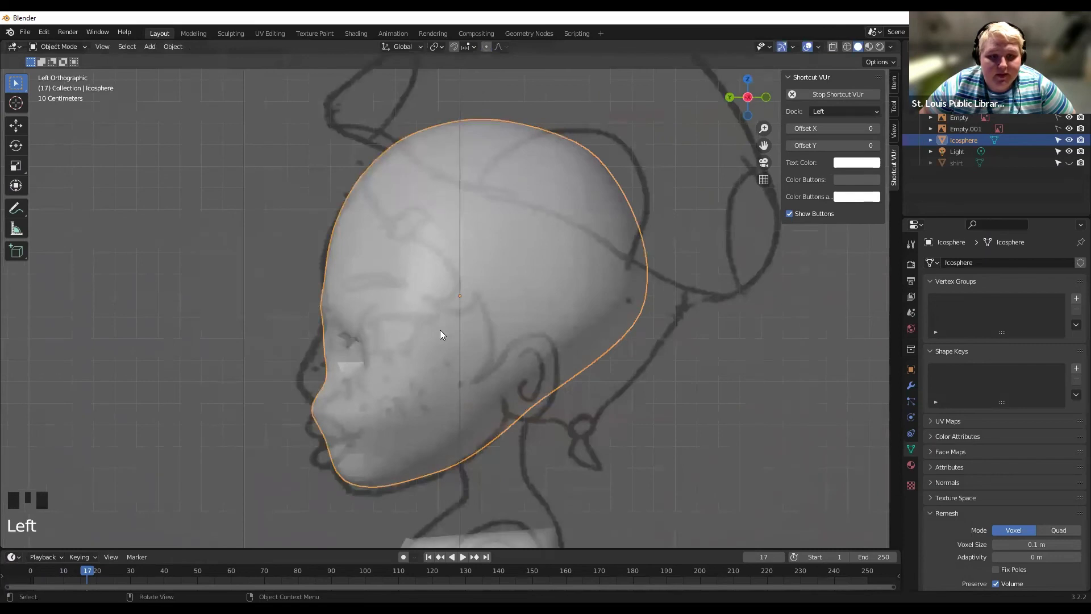
key(Tab)
click(495, 338)
key(g)
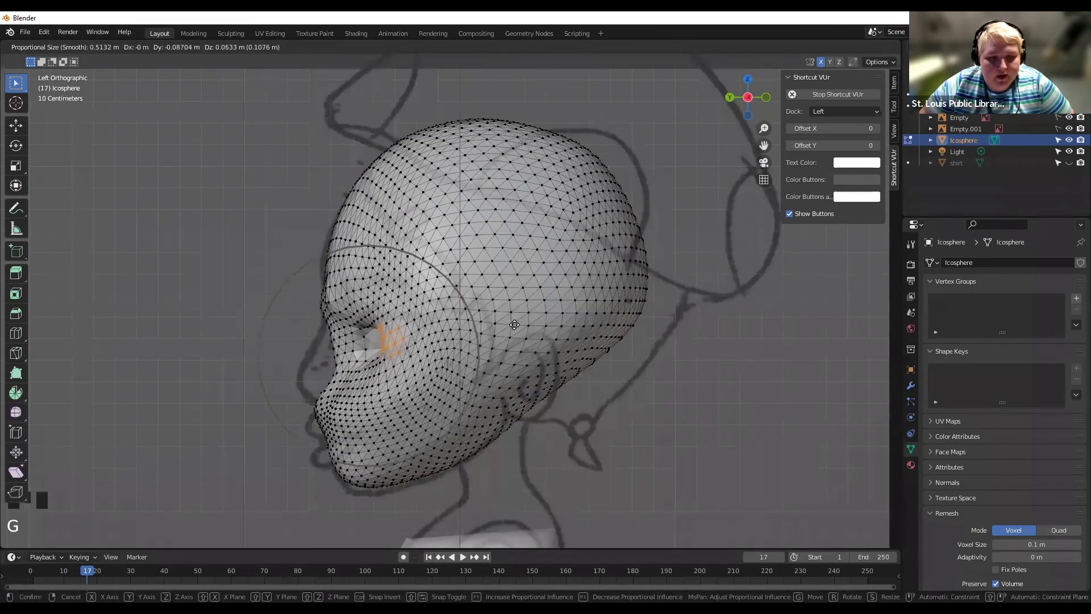
click(335, 256)
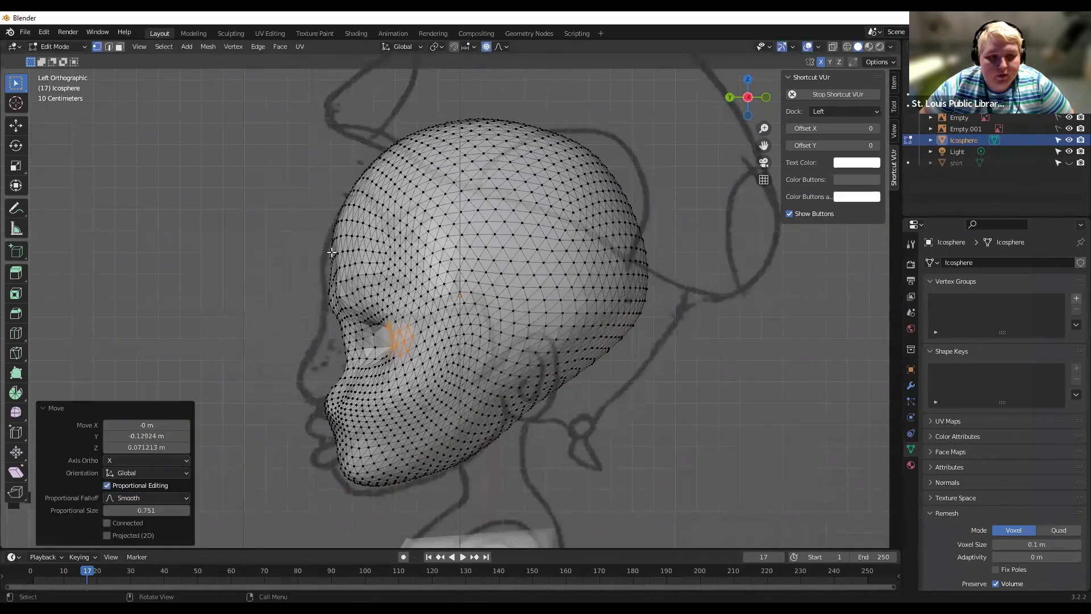
Pull the forehead vertices forward toward the profile drawing with proportional editing and return to Object Mode.
click(330, 266)
scroll(329, 265, up, 1)
key(g)
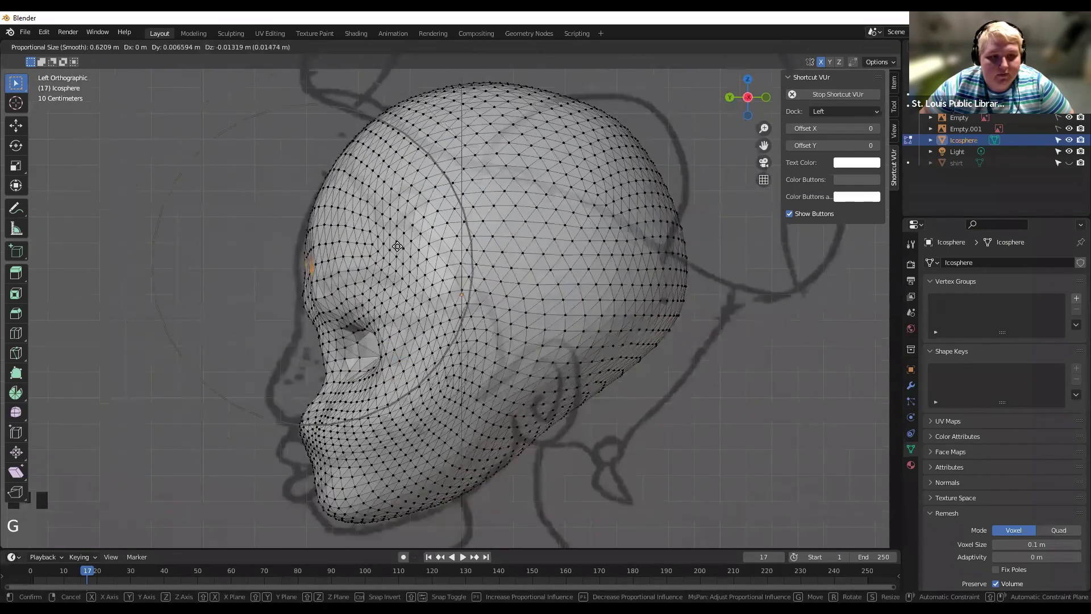
click(390, 244)
key(Tab)
scroll(301, 336, down, 2)
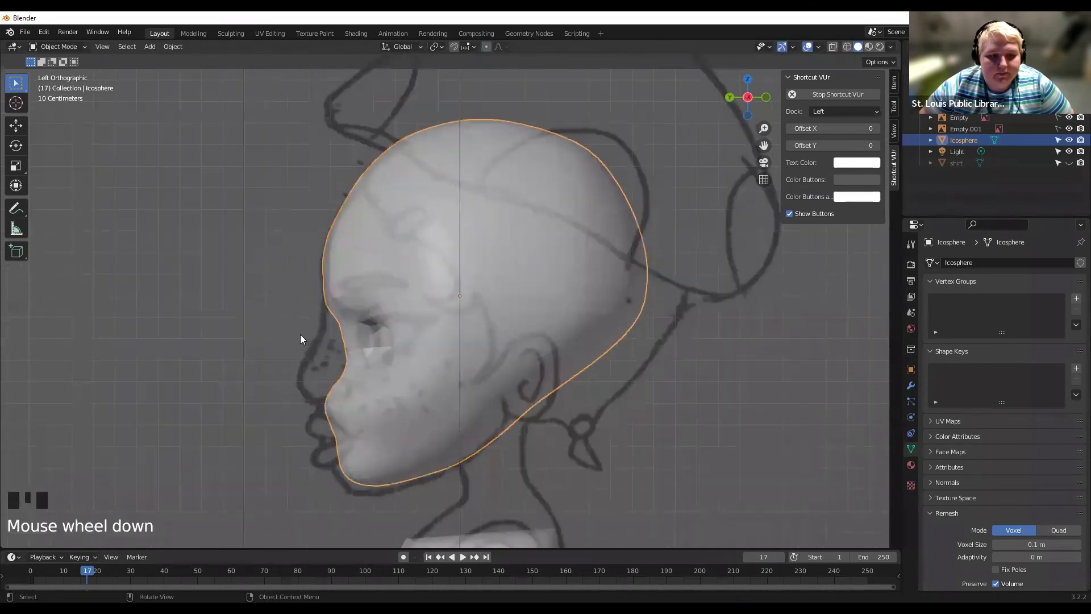
Pull the nose vertices forward and up toward the profile drawing, using a reduced proportional editing radius.
key(Tab)
click(354, 368)
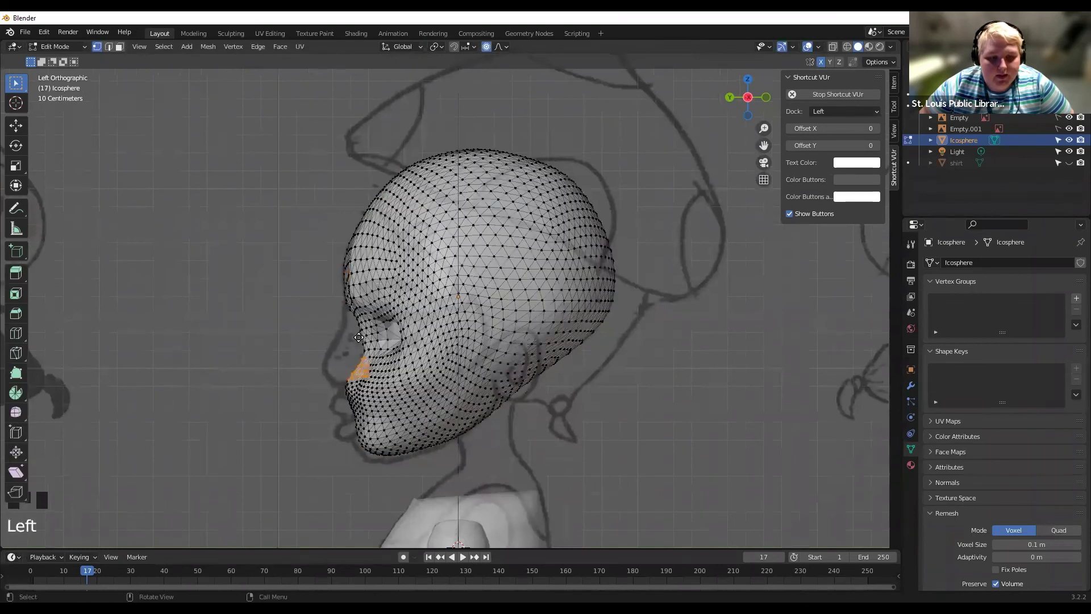
key(g)
scroll(348, 324, up, 4)
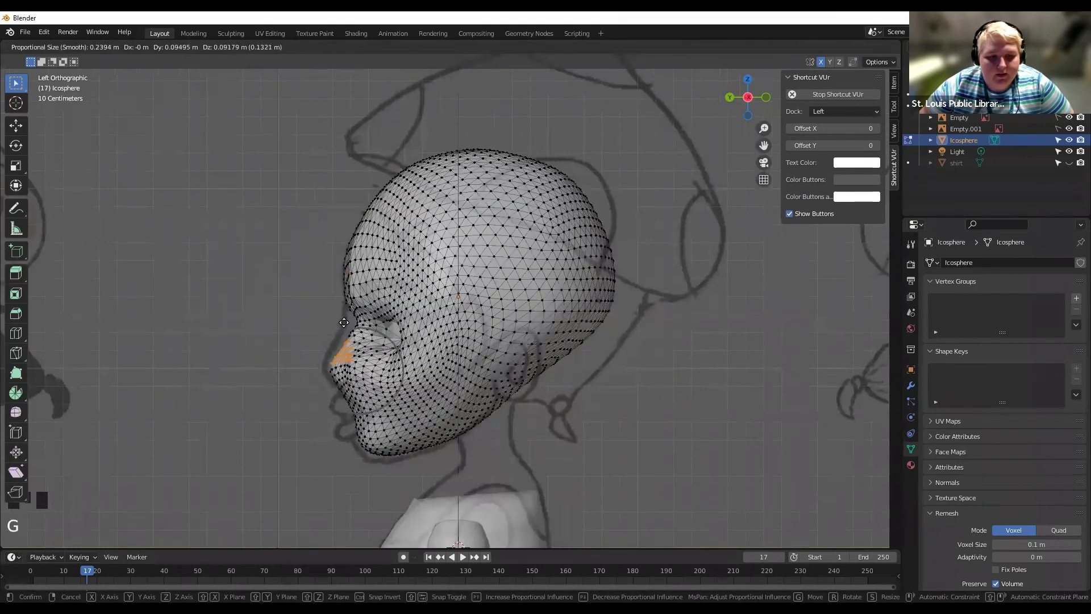
scroll(342, 322, down, 1)
click(347, 321)
key(Tab)
click(404, 317)
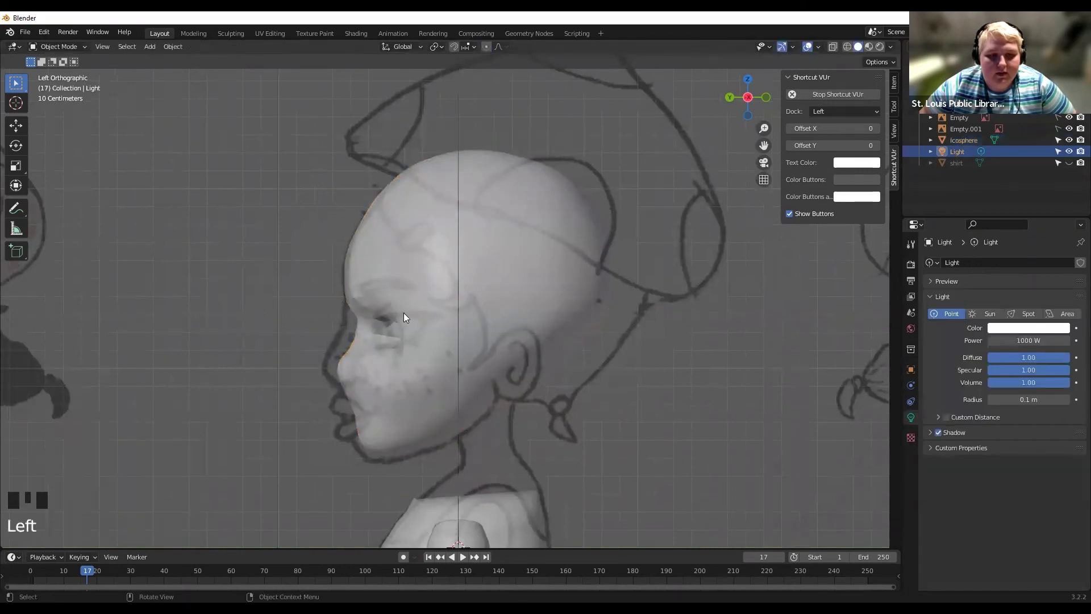
Reselect the head and adjust its lip vertices in the left view with proportional editing.
click(345, 401)
key(Tab)
drag(347, 398, 353, 402)
key(g)
scroll(389, 410, up, 6)
click(389, 409)
key(Tab)
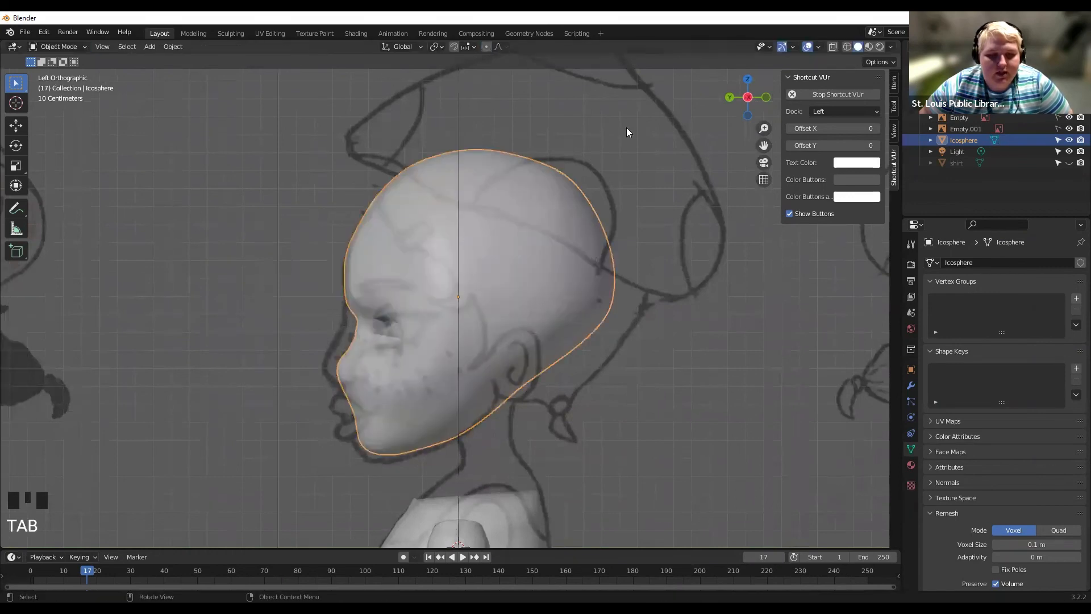
Turn on X-Ray in the back orthographic view and compare the face with the reference drawing.
click(730, 97)
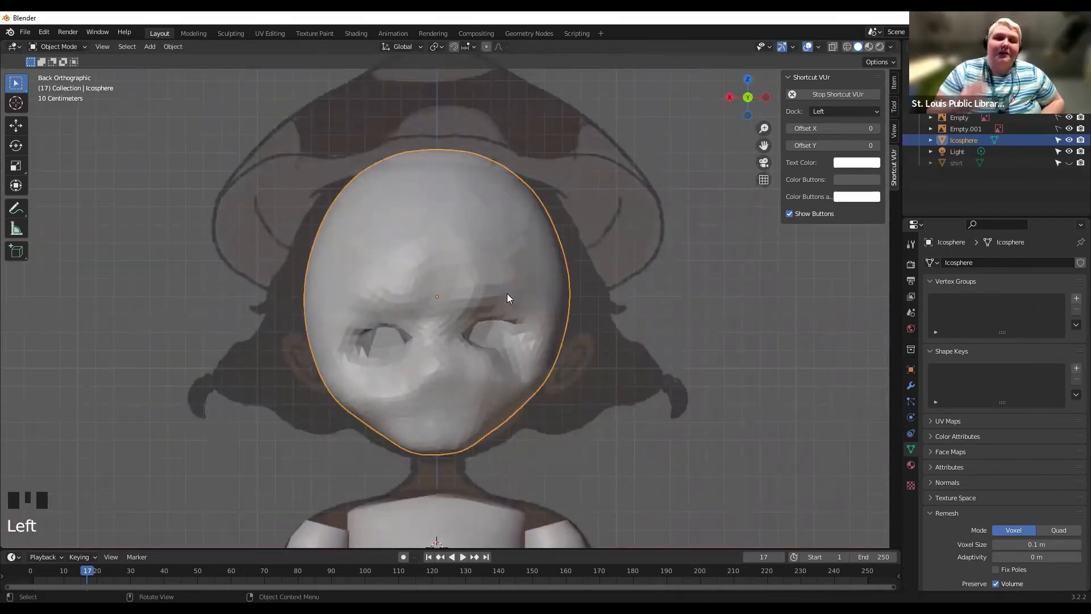
click(833, 47)
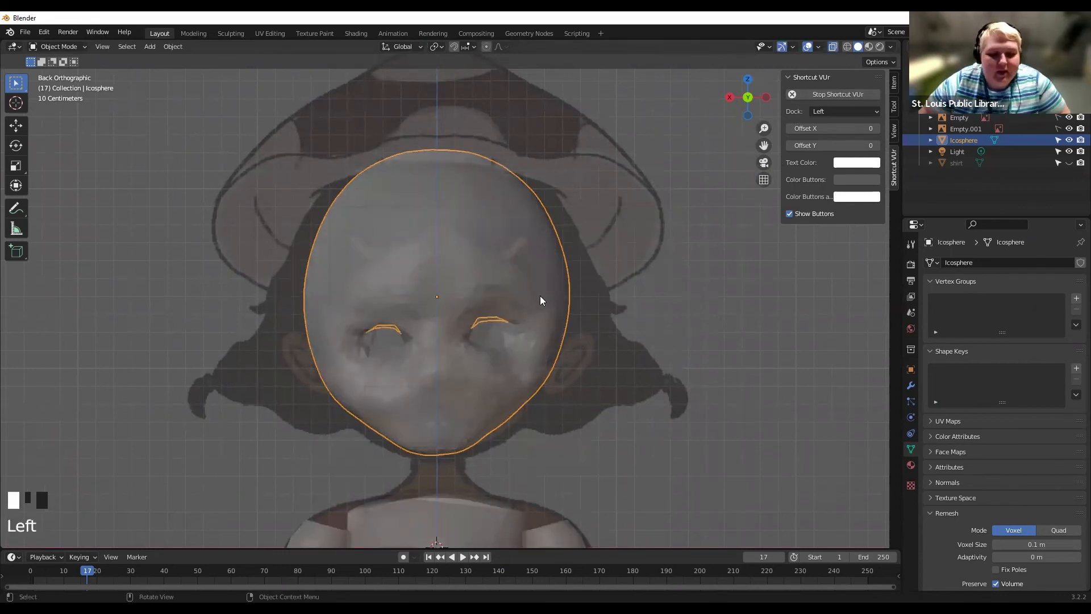
key(Tab)
scroll(595, 434, up, 1)
key(Tab)
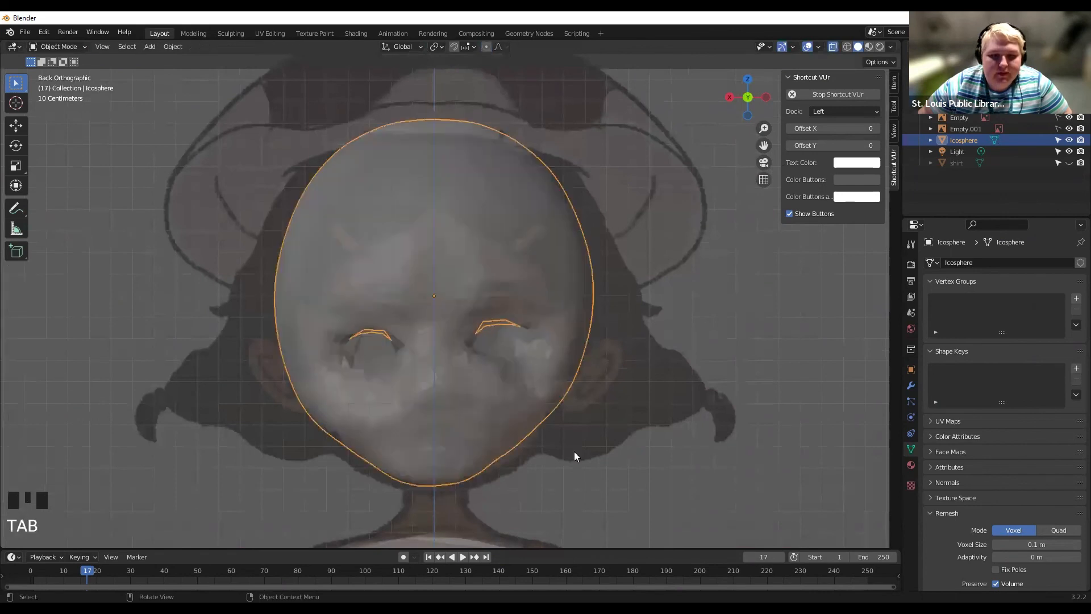
Try to symmetrize the whole head mesh from -X to +X, and switch the direction to +X to -X.
key(Tab)
key(a)
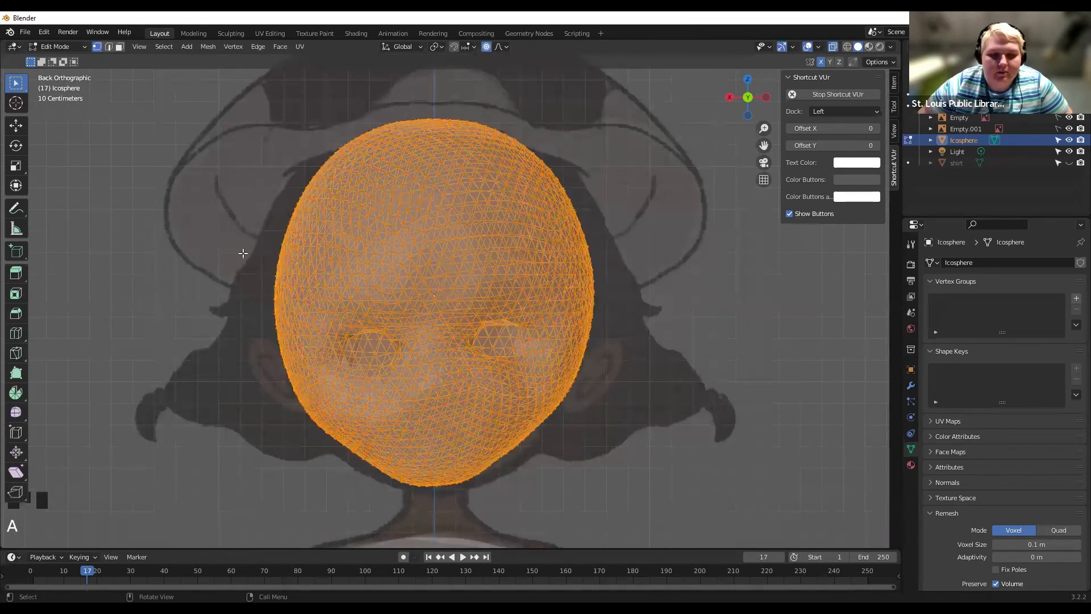
click(208, 46)
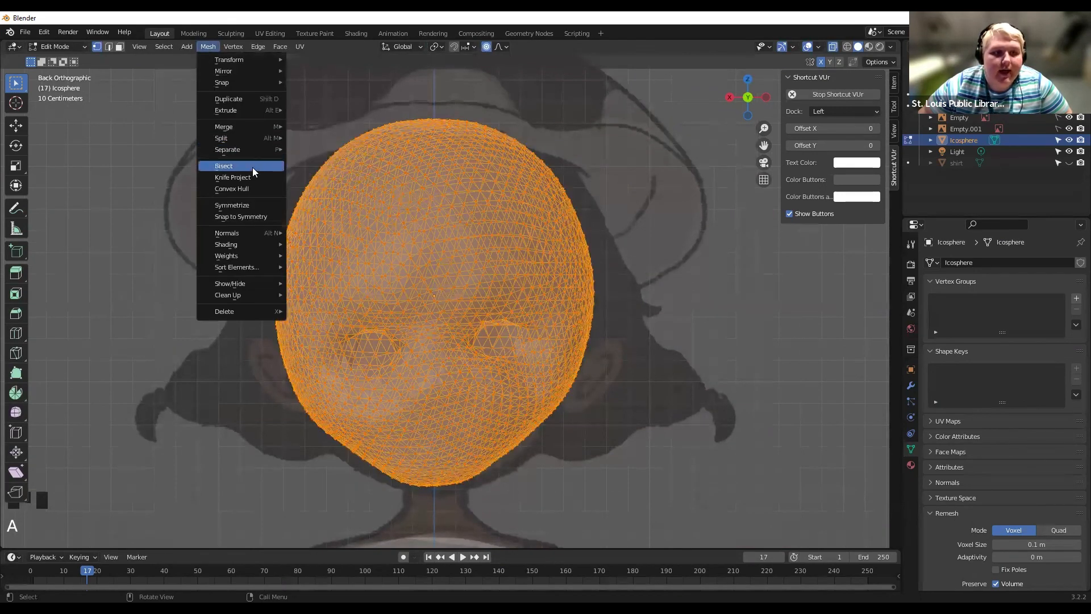
click(249, 205)
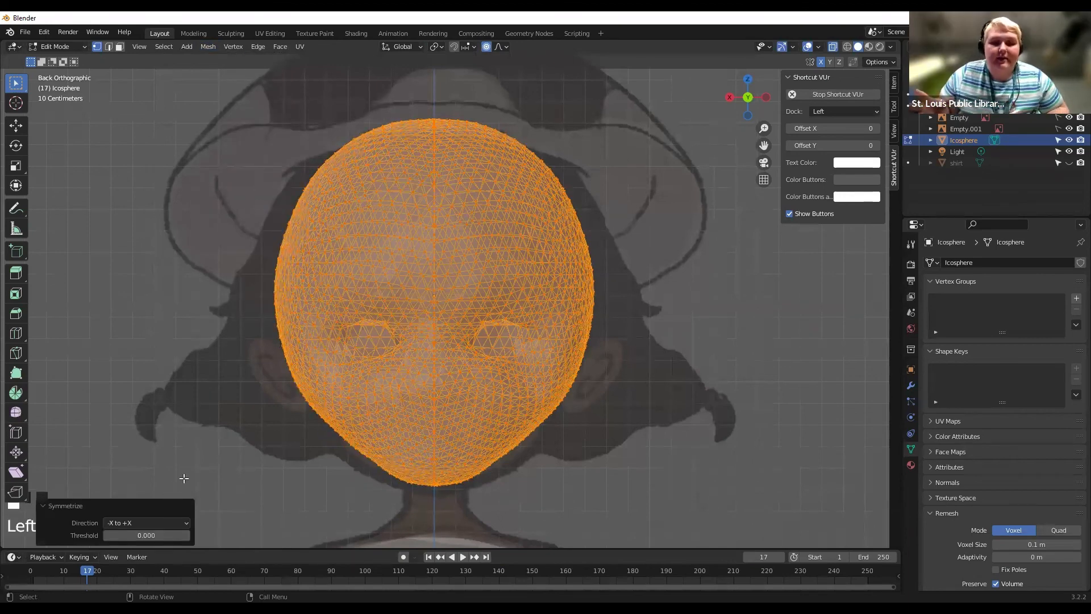
click(138, 523)
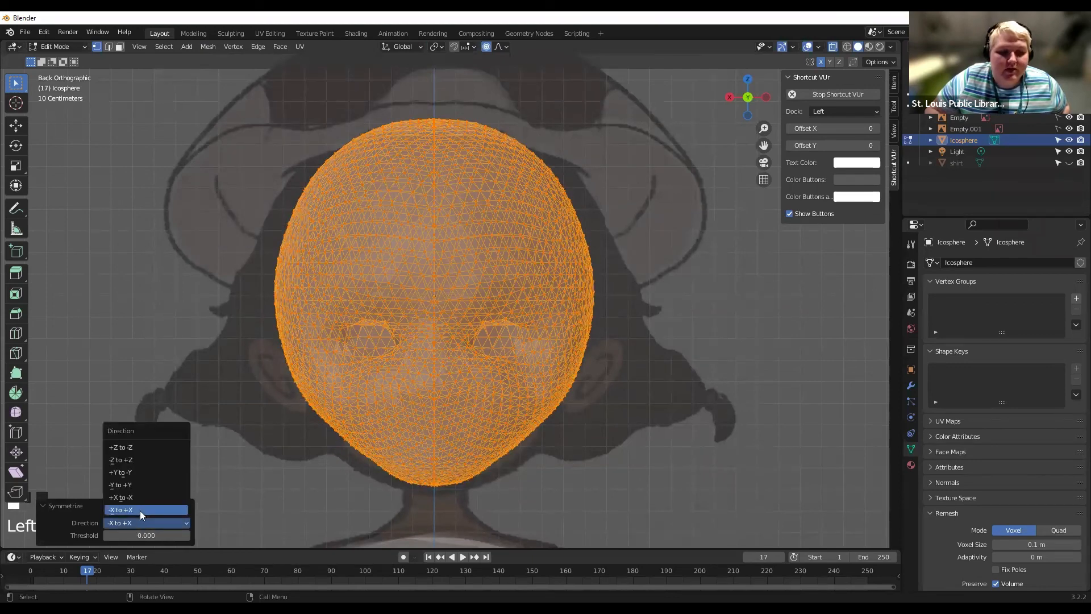
click(132, 506)
click(134, 522)
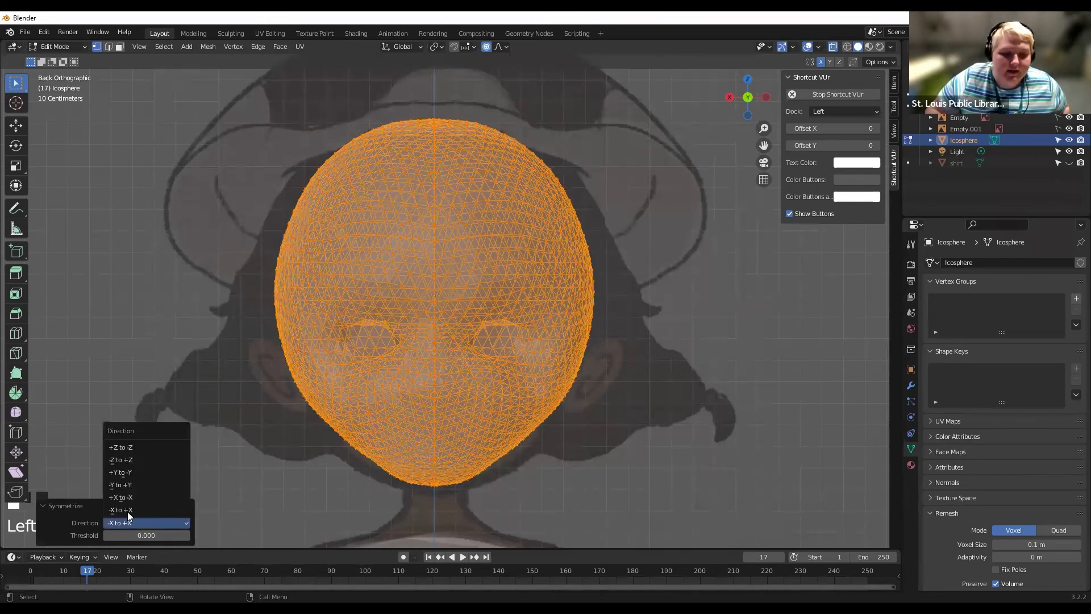
click(123, 498)
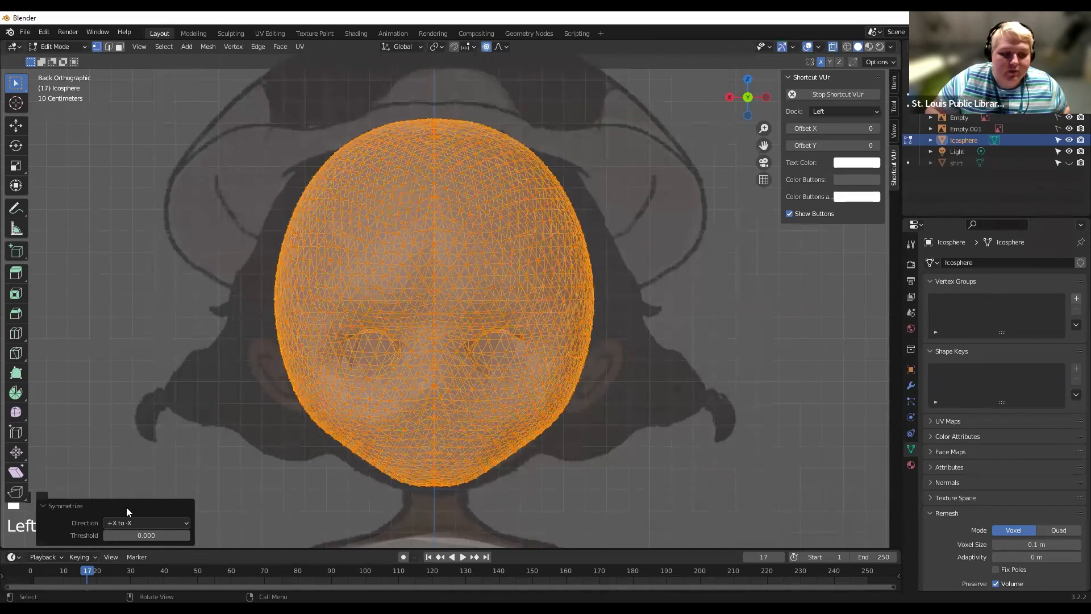
Try the Symmetrize direction +Z to -Z on the head, set it back to -X to +X and leave Edit Mode.
click(121, 523)
click(132, 447)
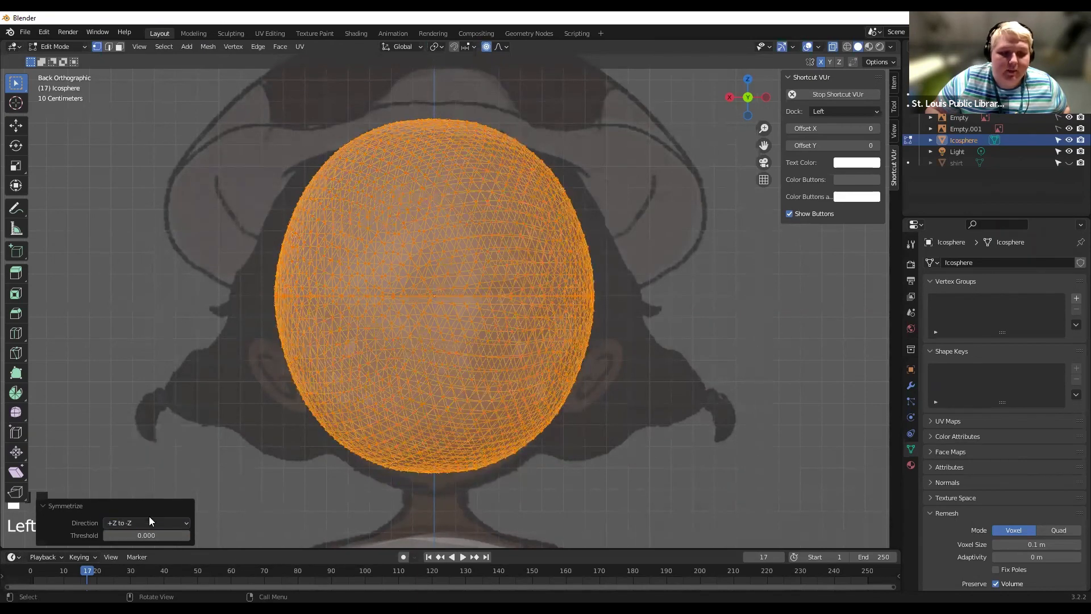
click(135, 522)
click(134, 512)
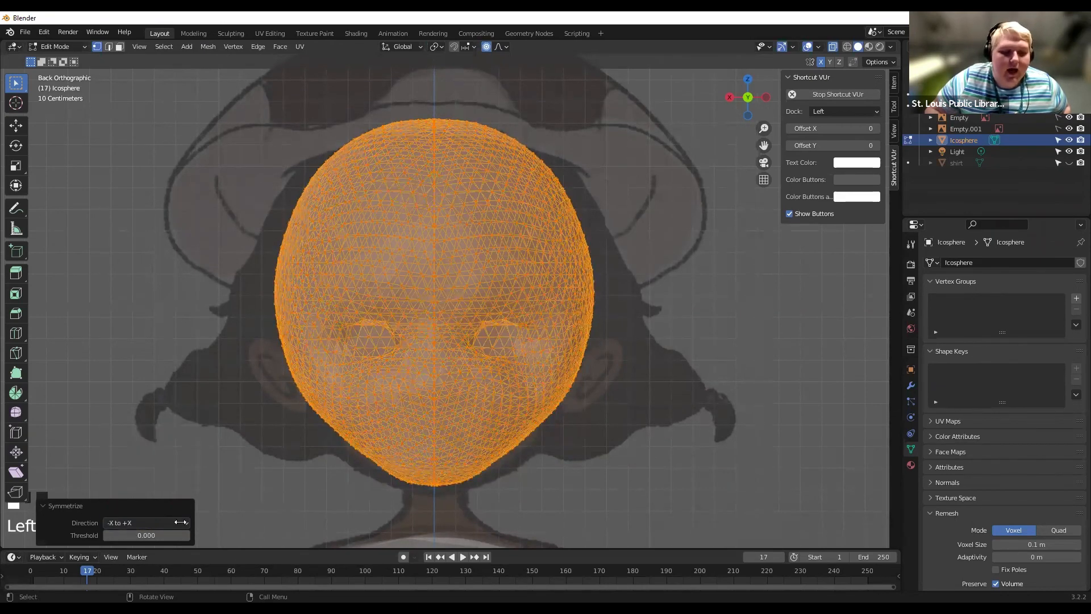
key(Tab)
click(630, 370)
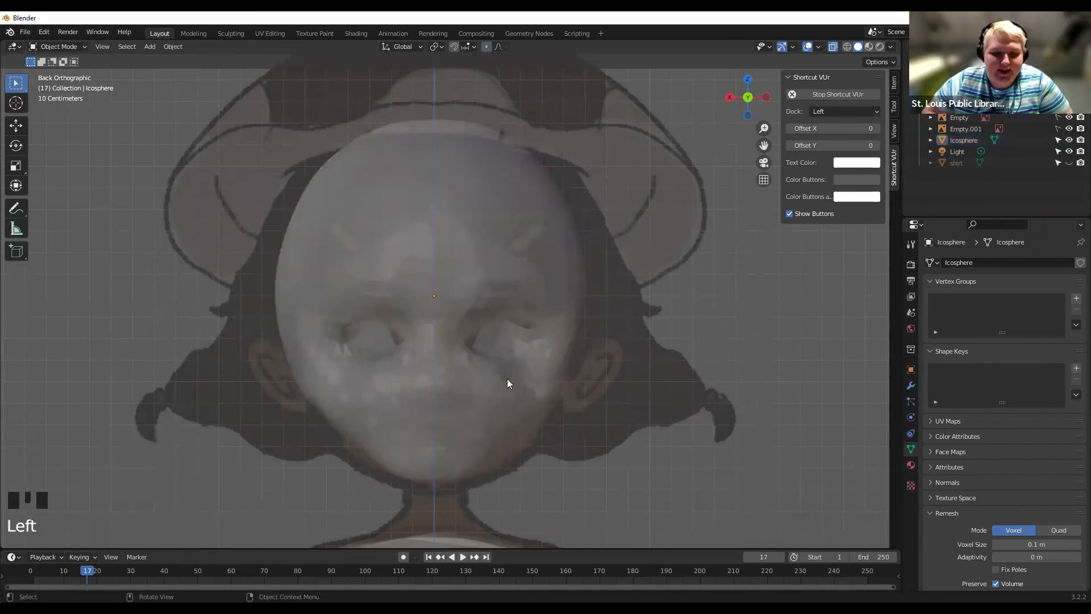
Undo the Symmetrize operation on the head and return to Object Mode.
key(ctrl+z)
key(ctrl+z)
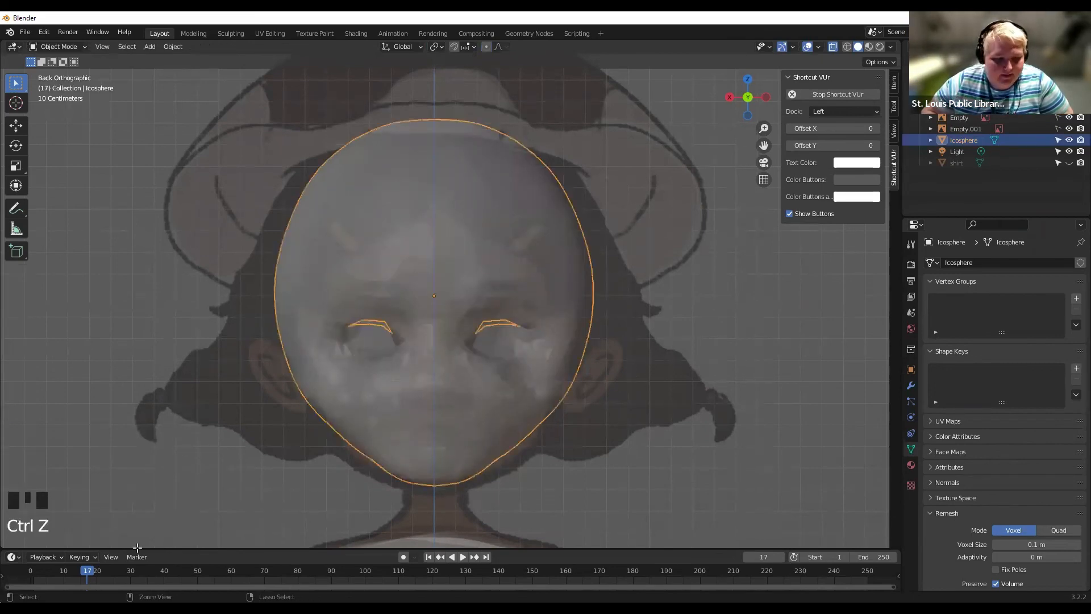
key(ctrl+z)
key(ctrl+z)
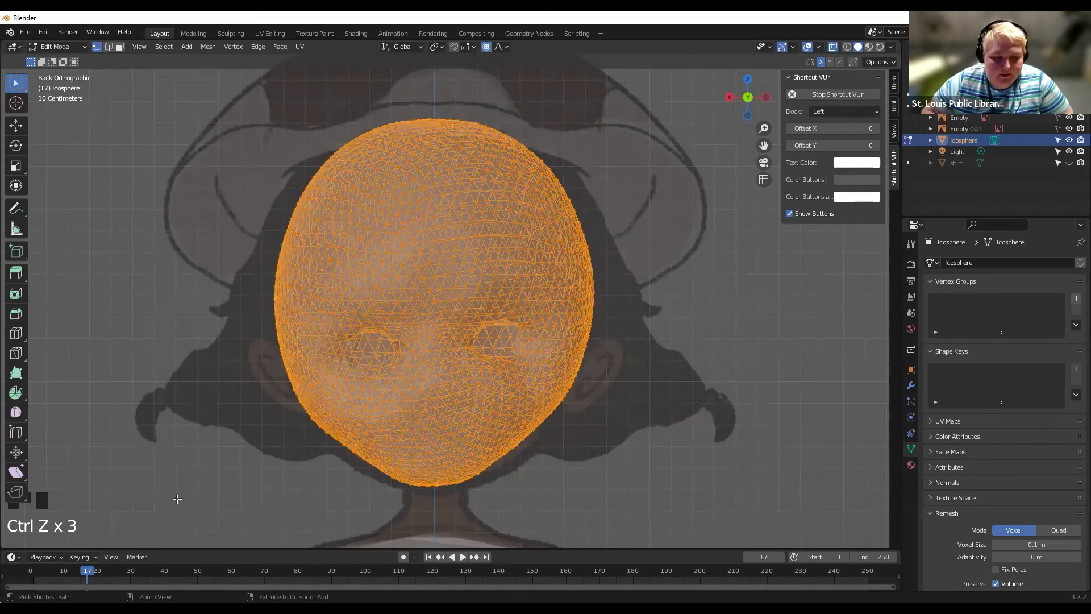
key(ctrl+z)
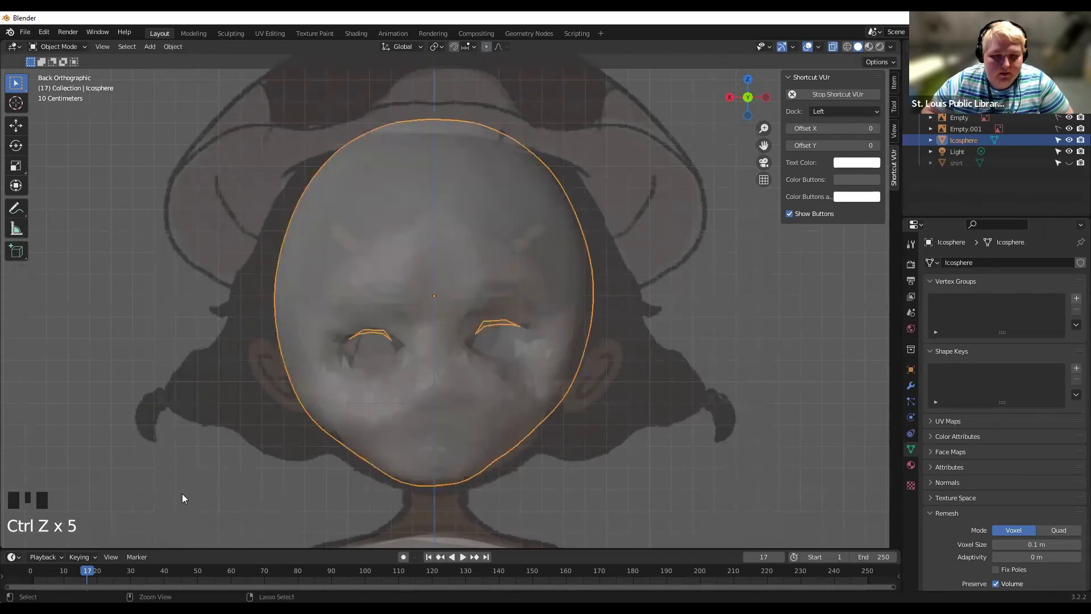
key(ctrl+shift+z)
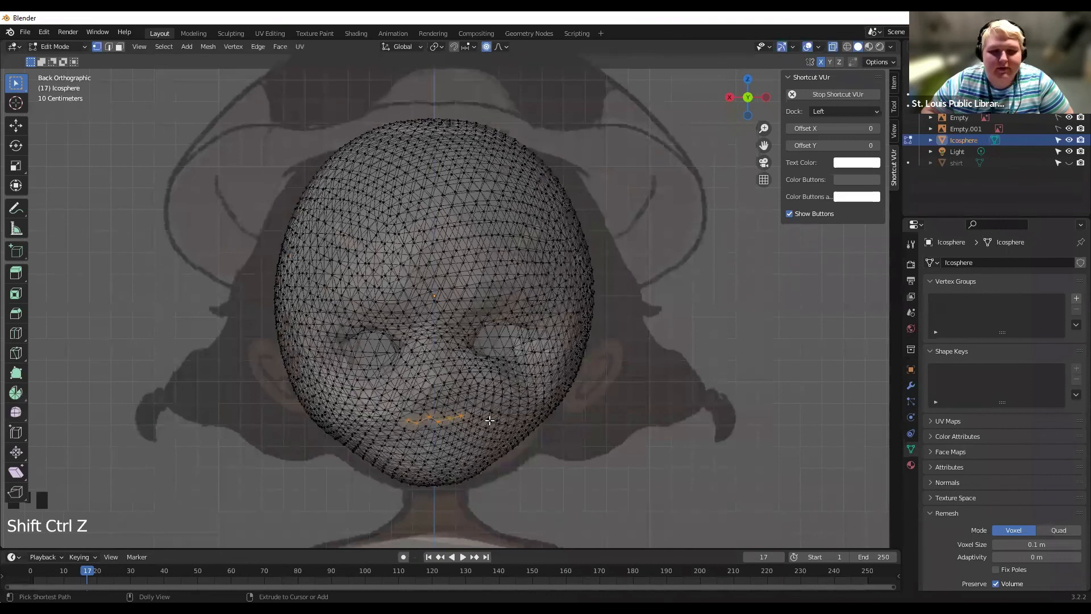
key(Tab)
Hide the two reference image empties and turn off X-Ray so that only the solid model is displayed.
click(690, 253)
click(767, 98)
middle_drag(561, 246, 546, 222)
click(540, 220)
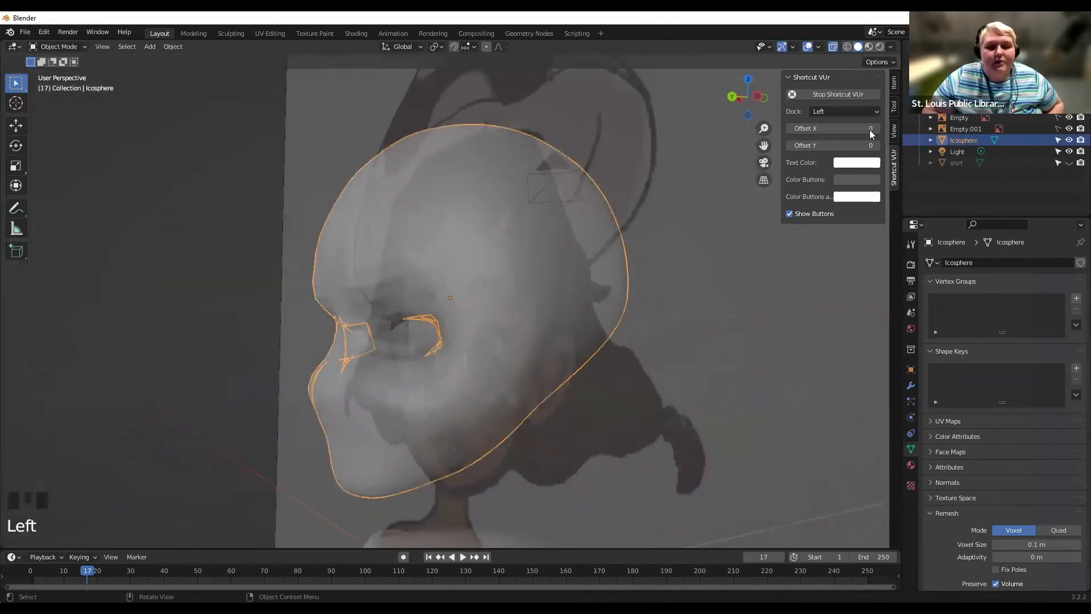
click(1068, 129)
click(1068, 117)
scroll(561, 262, down, 2)
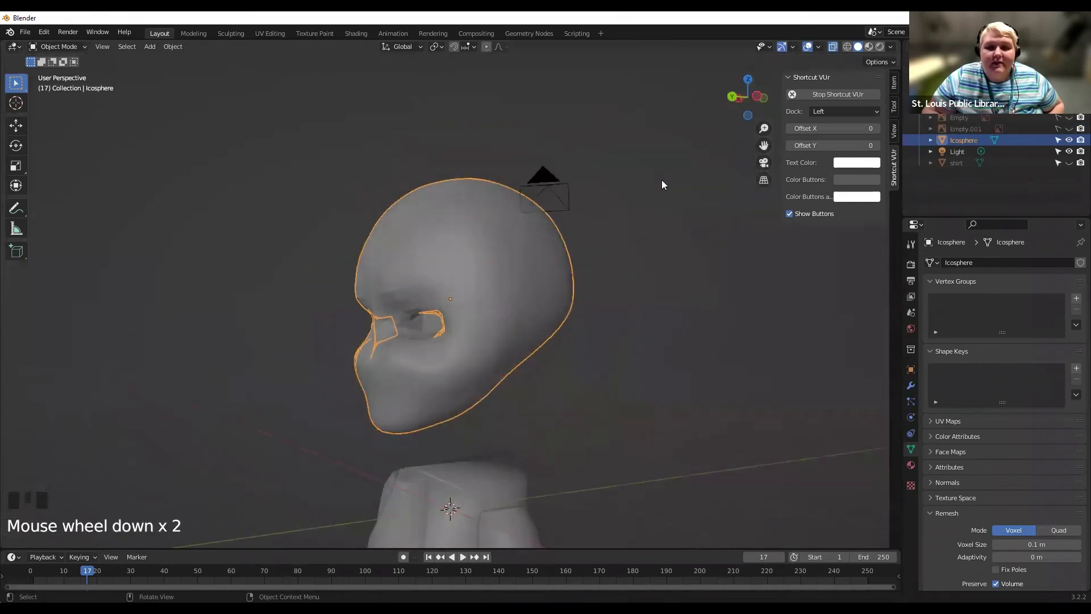
click(551, 237)
middle_drag(551, 237, 636, 208)
click(833, 47)
Select the head in the back orthographic view and open it in the Sculpting workspace.
scroll(687, 198, down, 3)
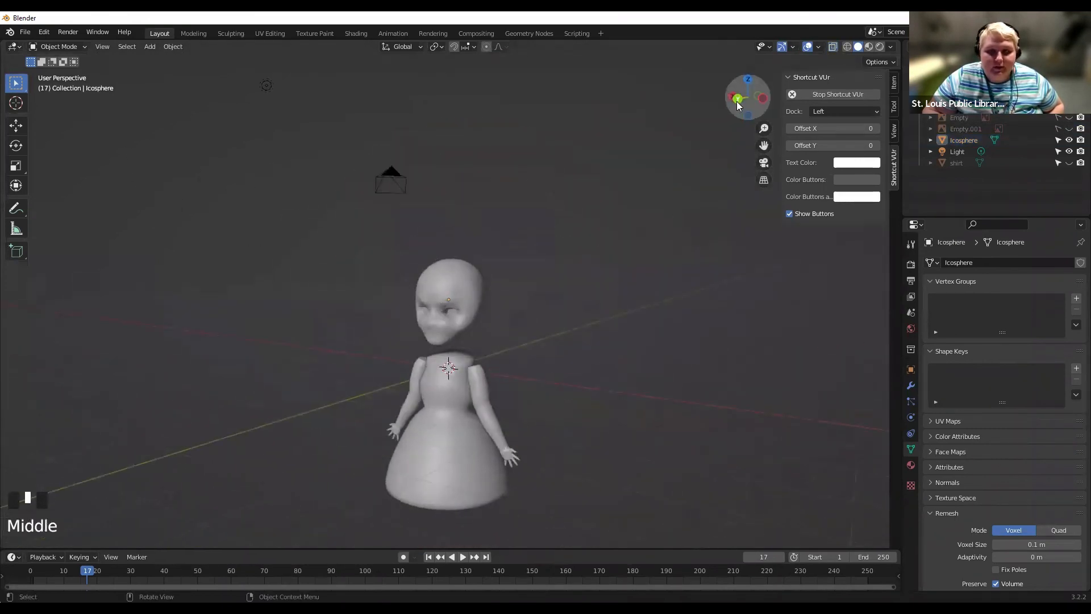
click(739, 100)
drag(763, 146, 633, 210)
scroll(550, 213, up, 5)
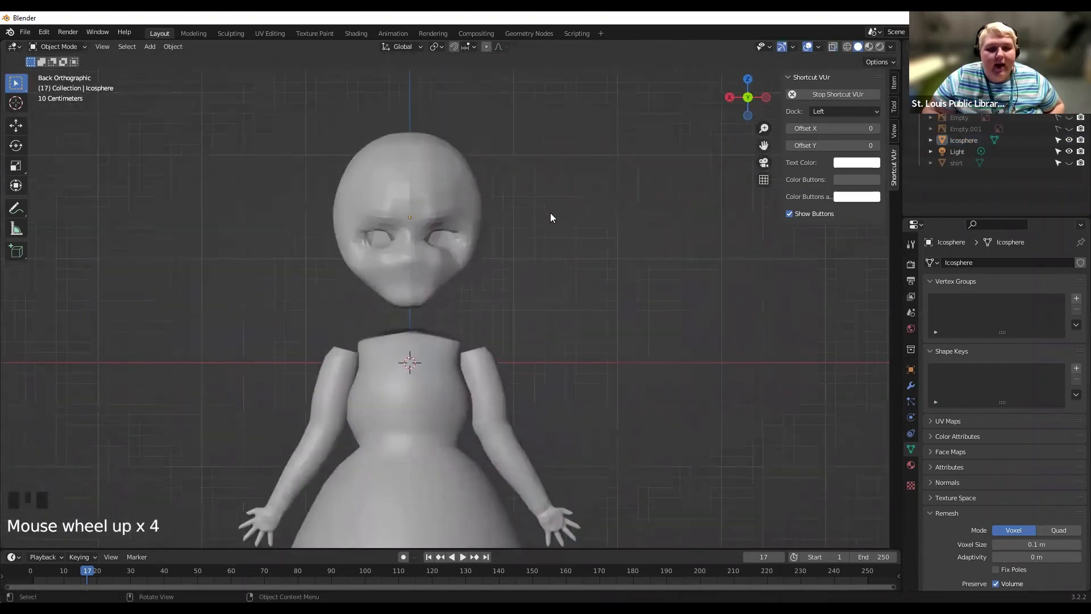
click(426, 170)
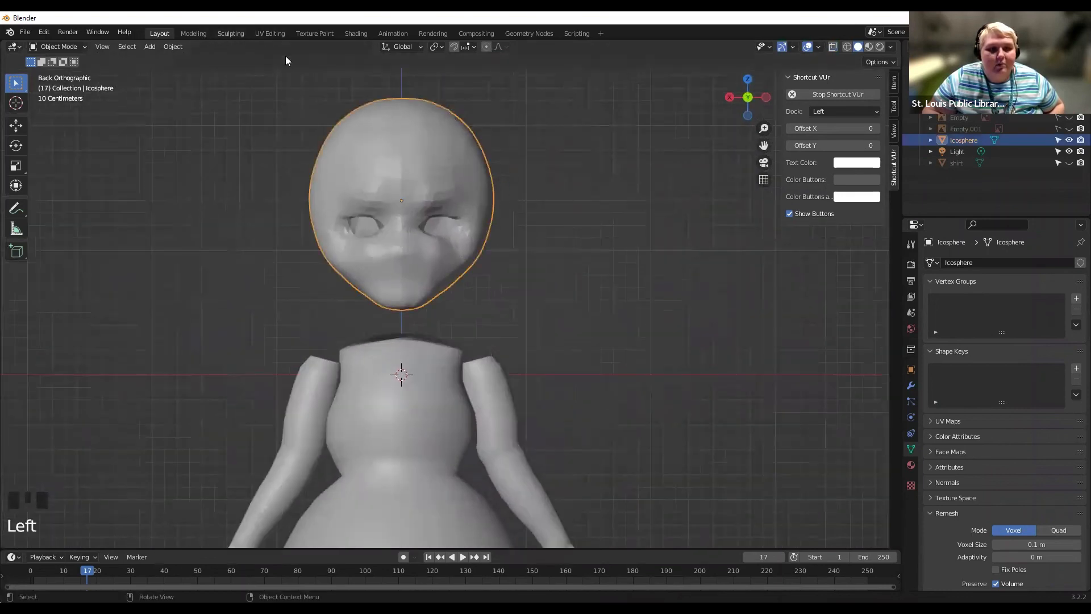
click(231, 34)
middle_drag(80, 263, 57, 255)
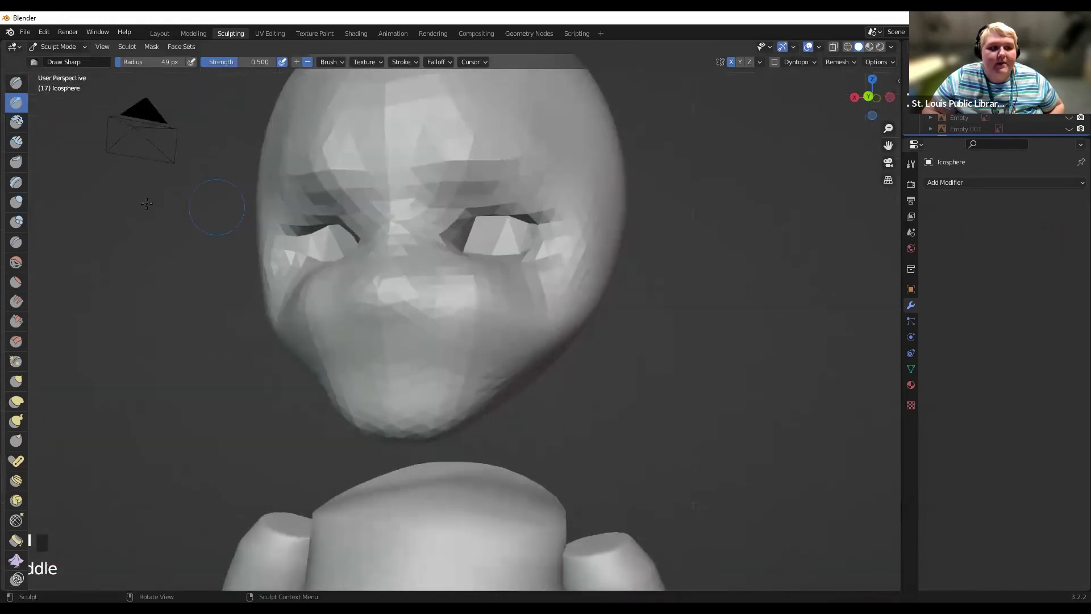
Build up the nose and the areas around the eyes with the Layer brush at strength 0.556 and radius 37 px.
click(20, 183)
mouse_move(484, 192)
mouse_down()
mouse_move(472, 199)
mouse_move(531, 195)
mouse_up()
key(ctrl+z)
drag(239, 58, 257, 58)
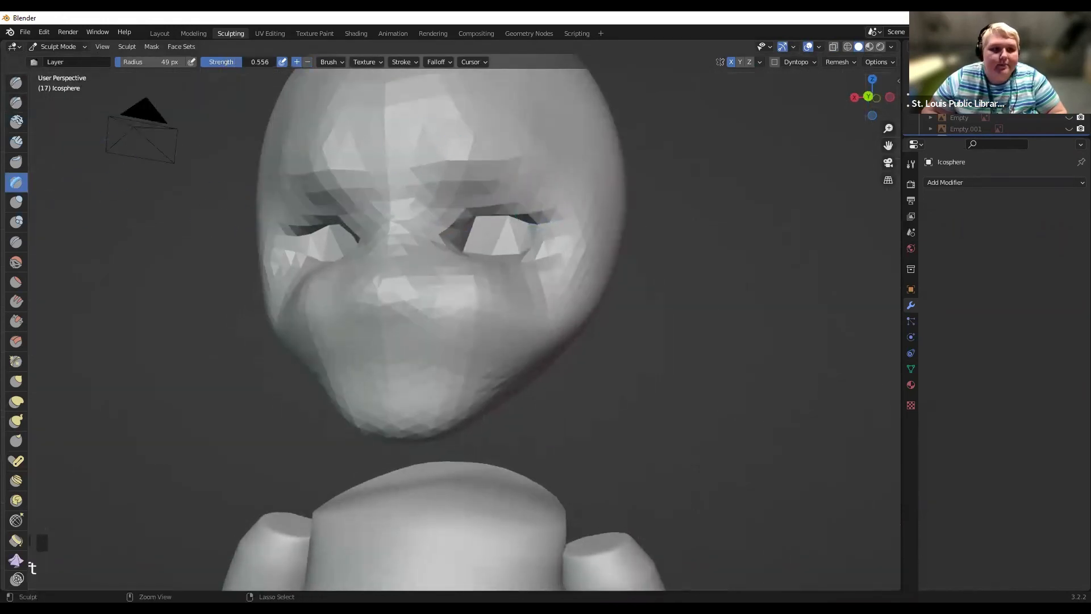
drag(153, 61, 150, 61)
mouse_move(449, 227)
mouse_down()
mouse_move(473, 199)
mouse_move(515, 209)
mouse_move(475, 215)
mouse_up()
mouse_move(536, 182)
middle_down()
mouse_move(572, 180)
mouse_move(526, 197)
mouse_move(507, 248)
middle_up()
mouse_move(469, 275)
mouse_down()
mouse_move(534, 275)
mouse_move(457, 285)
mouse_up()
mouse_move(365, 319)
mouse_down()
mouse_move(352, 318)
mouse_move(387, 216)
mouse_move(356, 314)
mouse_move(347, 309)
mouse_up()
drag(355, 240, 390, 166)
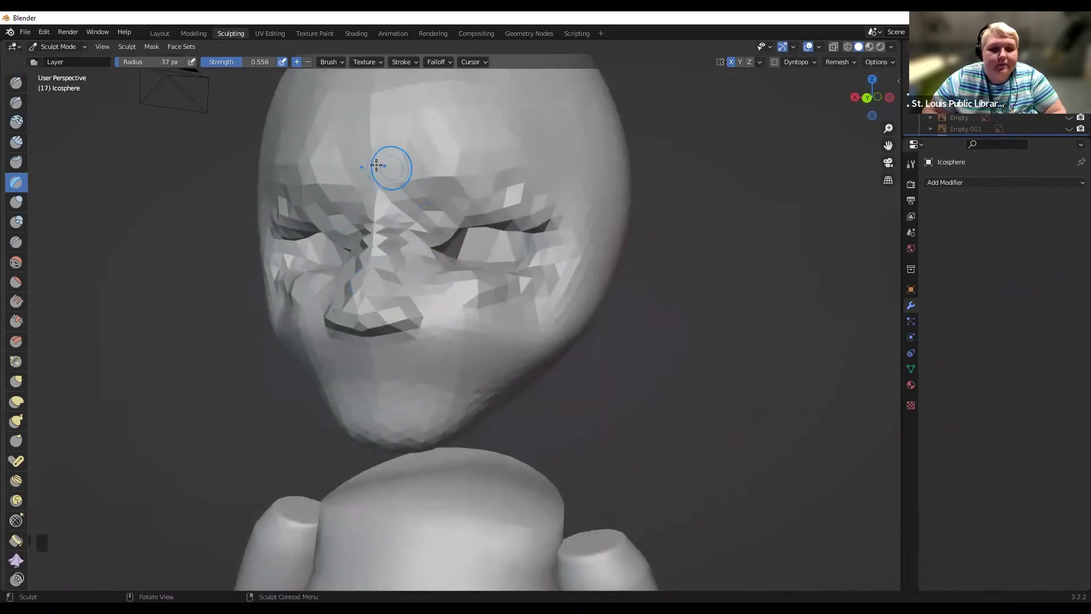
scroll(402, 200, down, 2)
mouse_move(401, 199)
middle_down()
mouse_move(456, 205)
mouse_move(380, 188)
middle_up()
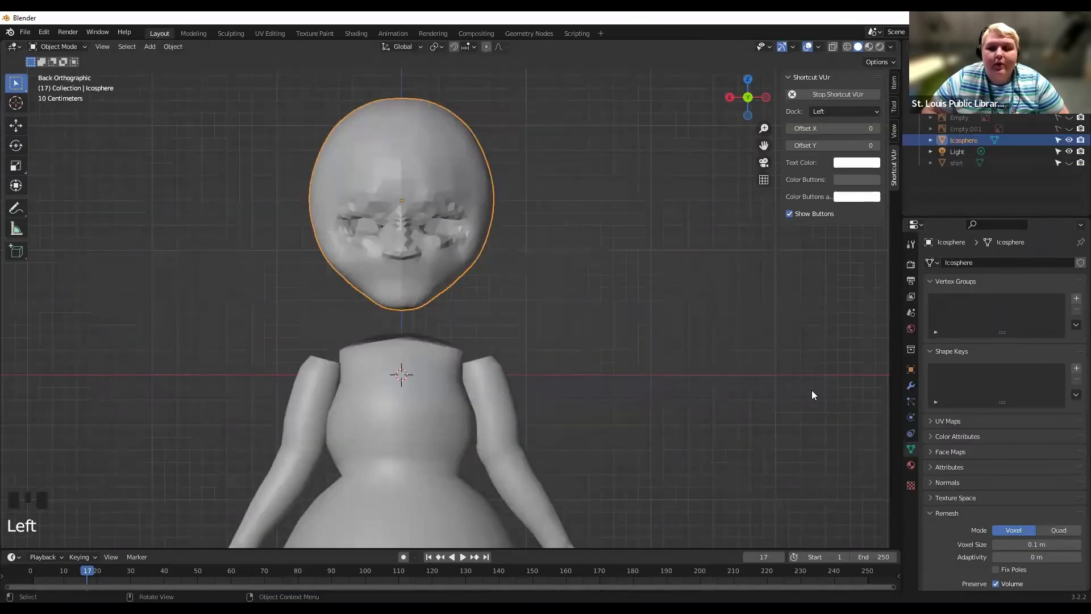
Add a Catmull-Clark Subdivision modifier with viewport level 1 to the head and apply it.
click(956, 261)
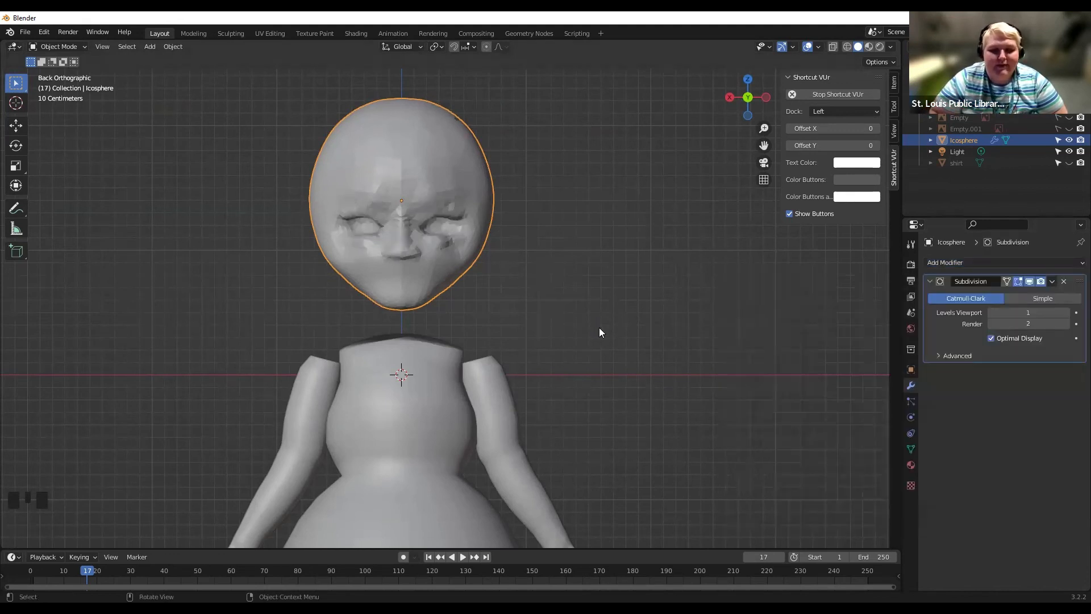
scroll(594, 330, up, 2)
middle_drag(543, 274, 625, 273)
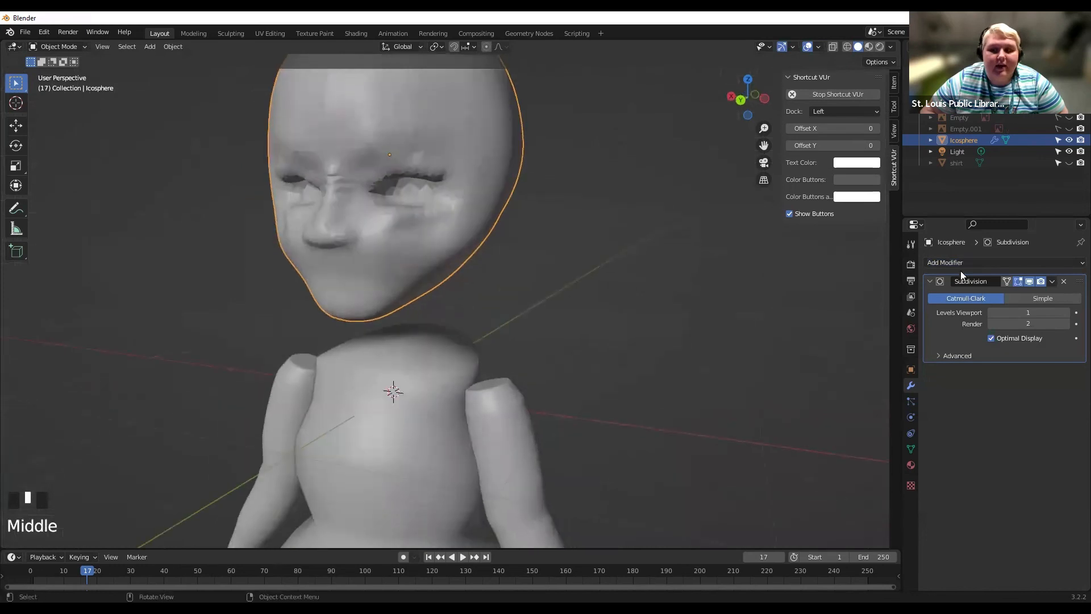
click(1054, 282)
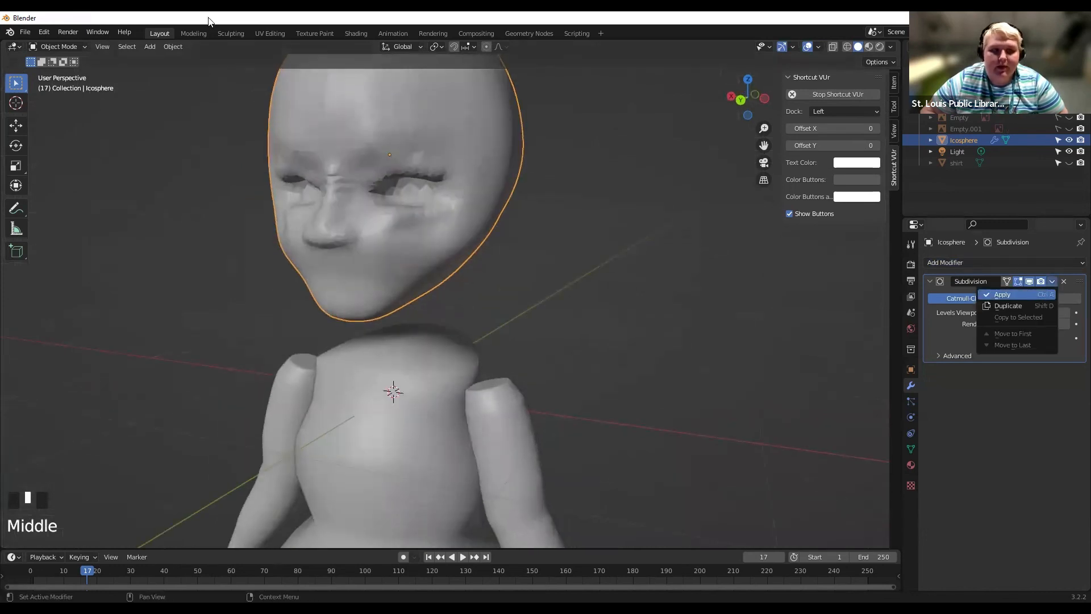
click(1002, 294)
Smooth the outer eye areas and brows of the subdivided head with the Smooth brush in the Sculpting workspace.
click(225, 33)
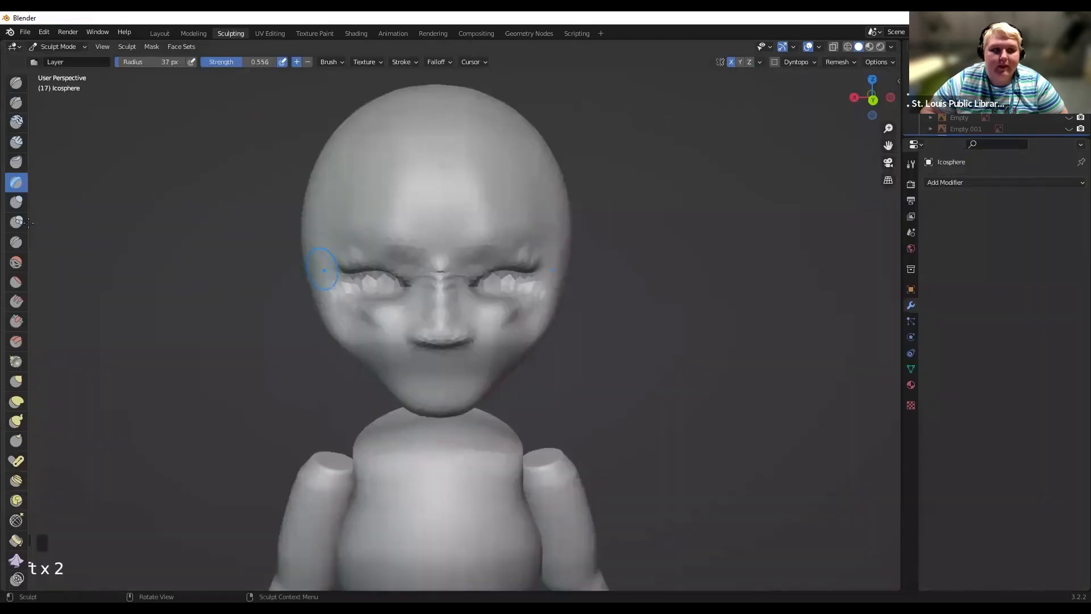
click(15, 262)
scroll(372, 307, up, 1)
drag(328, 303, 358, 291)
drag(321, 256, 341, 245)
mouse_move(410, 241)
mouse_down()
mouse_move(438, 241)
mouse_move(435, 330)
mouse_move(445, 264)
mouse_move(373, 232)
mouse_up()
Smooth the cheeks, the nose area and the centre of the forehead with the Smooth brush.
middle_drag(442, 225, 401, 324)
scroll(402, 324, up, 1)
drag(357, 308, 362, 304)
drag(368, 297, 401, 288)
drag(401, 288, 418, 323)
mouse_move(418, 324)
mouse_down()
mouse_move(441, 325)
mouse_move(389, 327)
mouse_move(407, 298)
mouse_move(502, 307)
mouse_move(481, 297)
mouse_move(421, 332)
mouse_move(449, 352)
mouse_up()
mouse_move(454, 341)
mouse_down()
mouse_move(516, 366)
mouse_move(483, 335)
mouse_up()
mouse_move(409, 232)
mouse_down()
mouse_move(448, 221)
mouse_move(382, 183)
mouse_move(380, 165)
mouse_move(397, 188)
mouse_up()
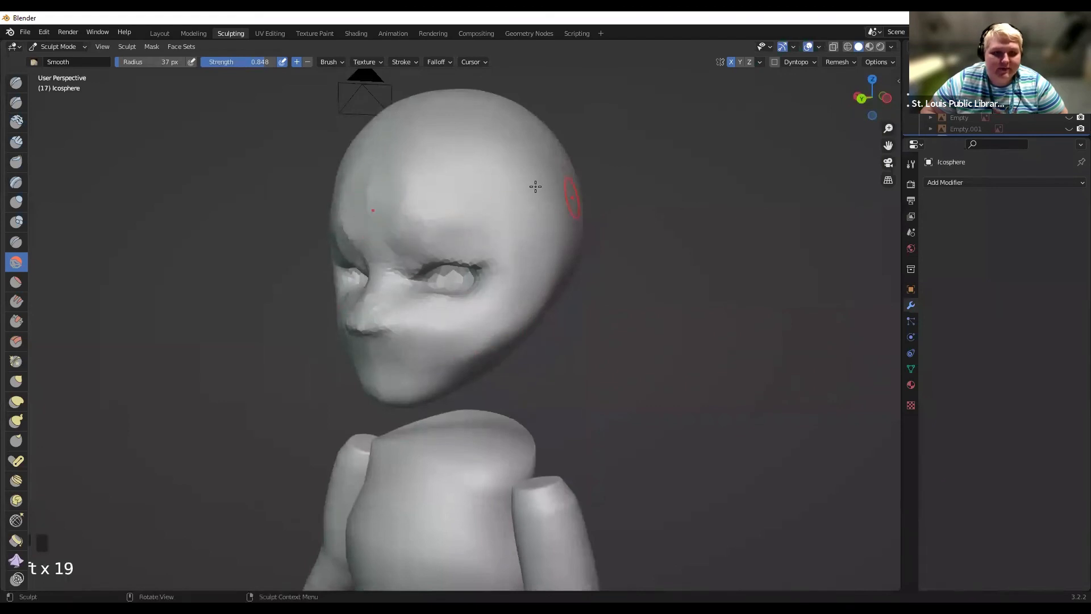
Smooth the brow line and forehead out to the temples with the Smooth brush.
middle_drag(535, 187, 499, 182)
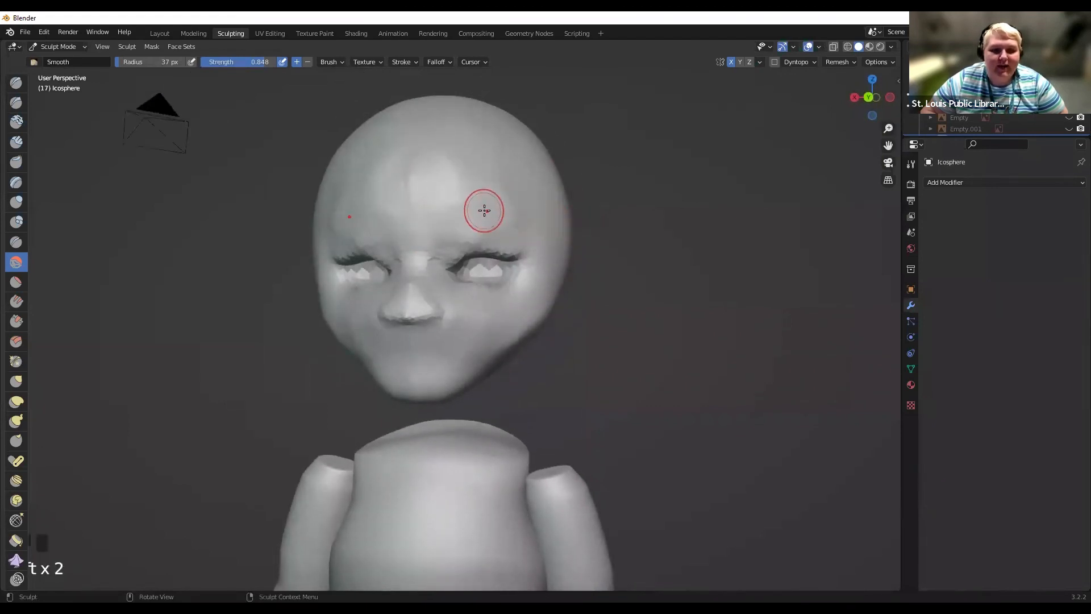
shift+drag(441, 242, 550, 223)
mouse_move(480, 207)
mouse_down()
mouse_move(529, 200)
mouse_move(551, 212)
mouse_up()
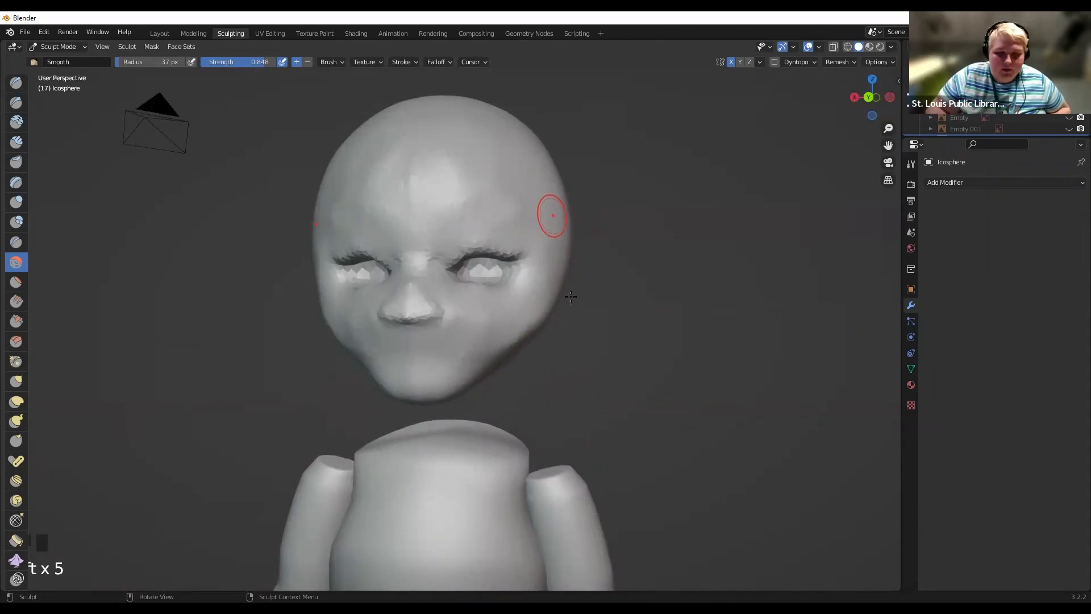
Examine the sculpted head together with the whole body and return to the Layout workspace.
scroll(551, 213, down, 7)
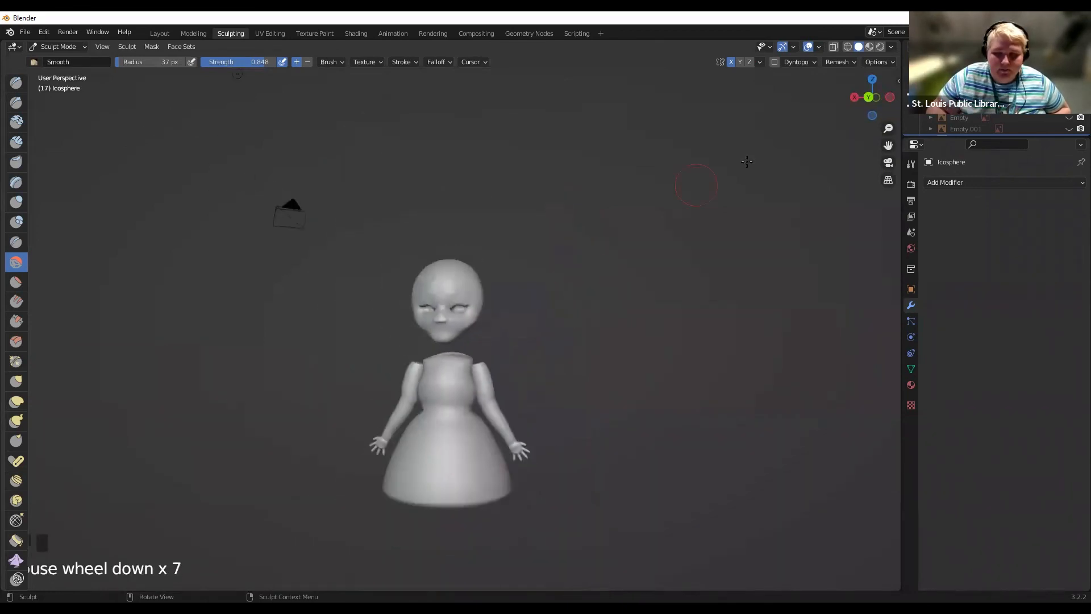
double_click(868, 97)
scroll(588, 244, down, 2)
scroll(510, 303, up, 1)
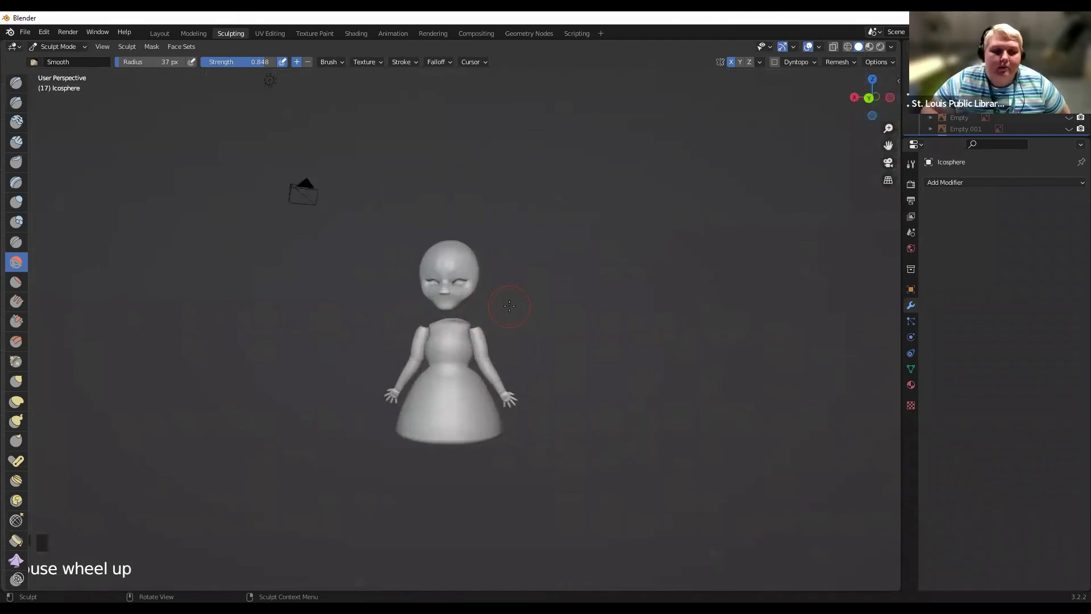
scroll(507, 306, up, 2)
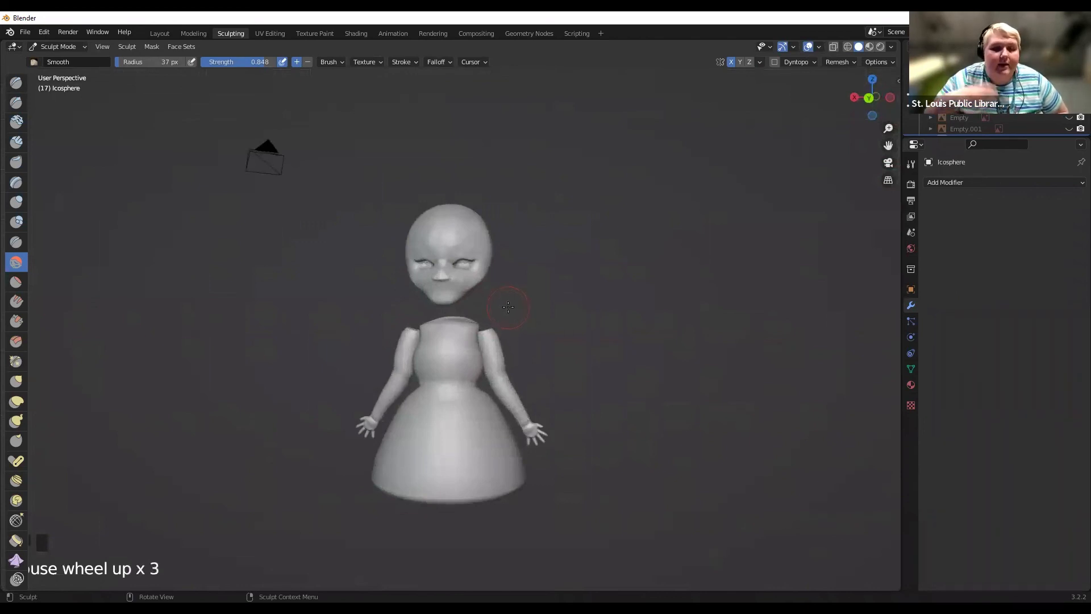
scroll(500, 305, up, 2)
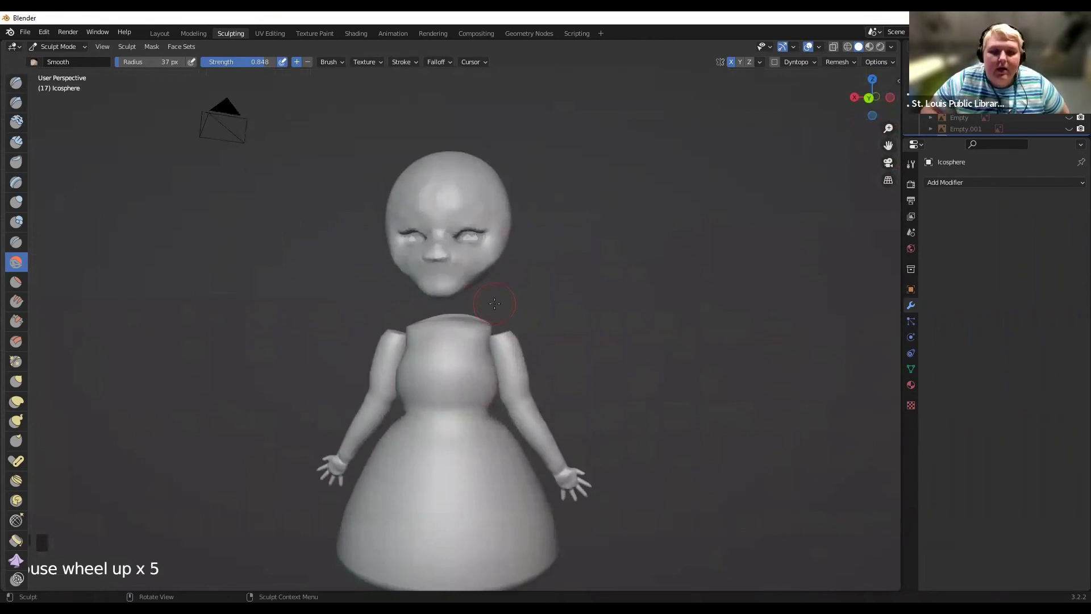
scroll(492, 302, down, 1)
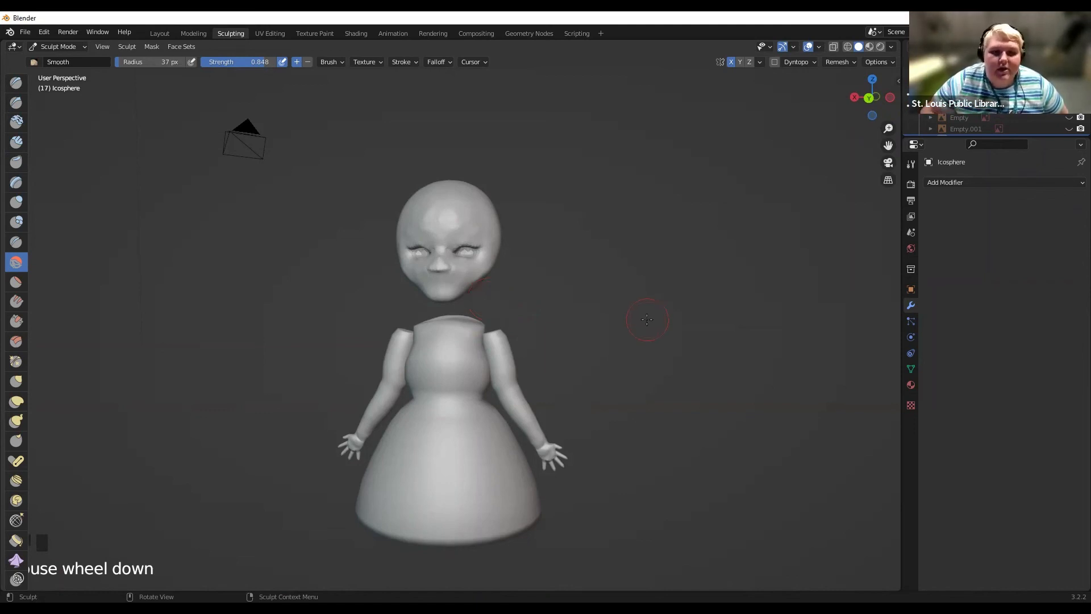
click(156, 34)
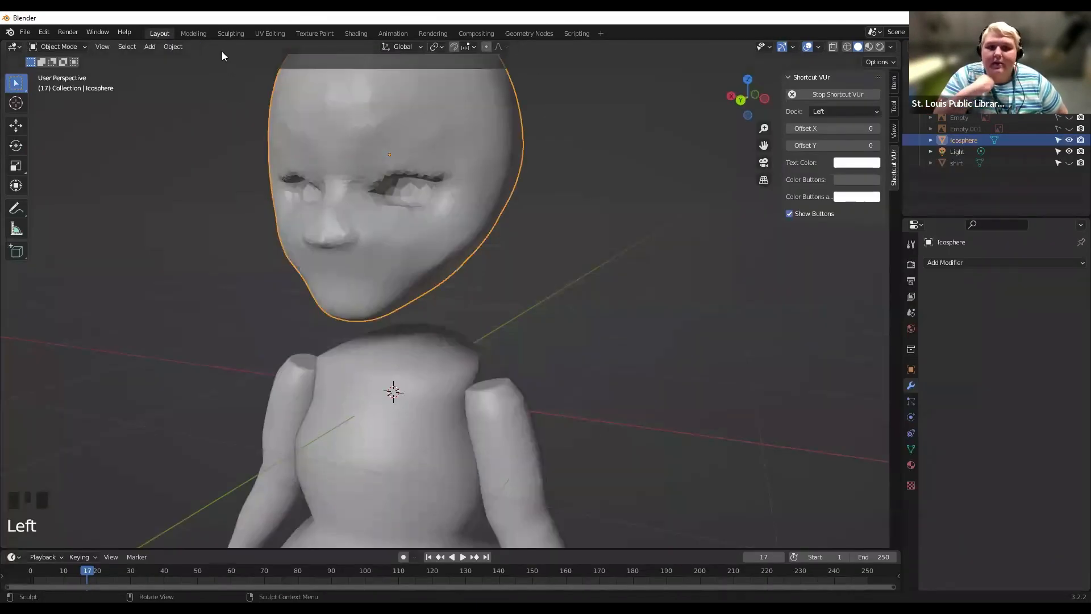